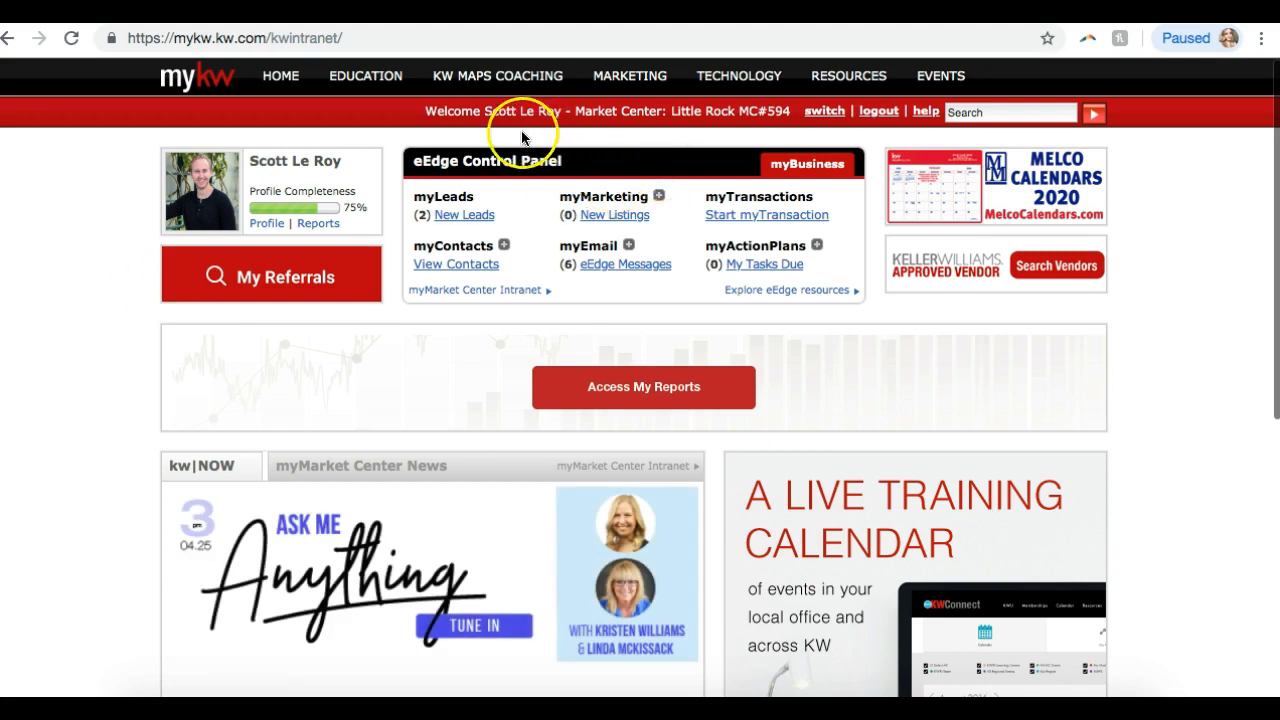
- Expand the myMarketing options in the eEdge Control Panel
left_click(659, 197)
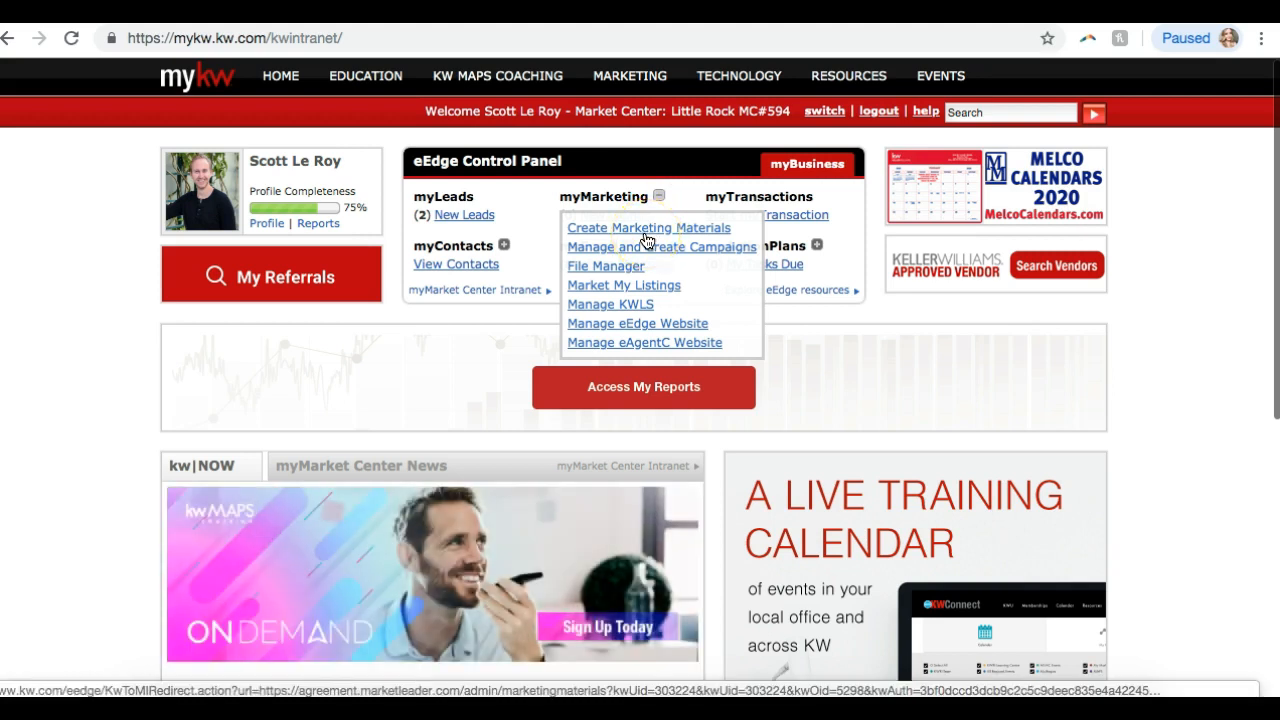
- Choose Create Marketing Materials to launch the eEdge Marketing Center dashboard
left_click(643, 234)
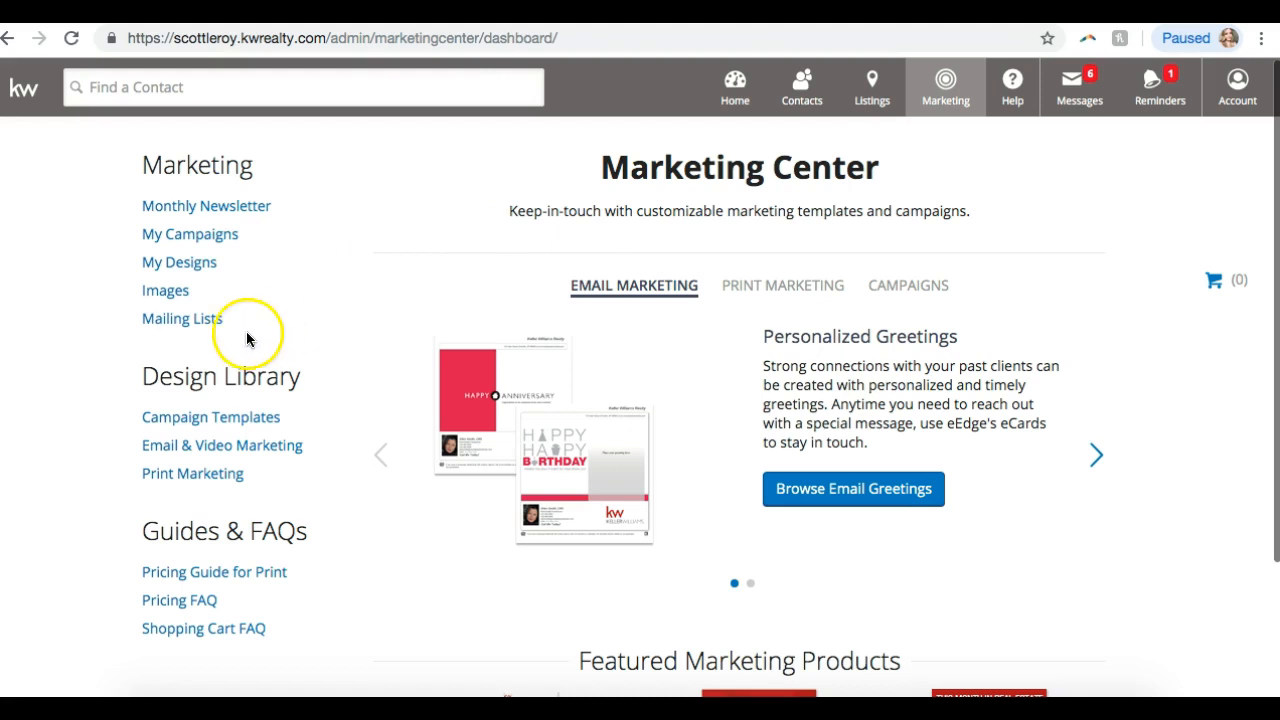
- Show Campaign Templates under Design Library and browse the 65 results
left_click(226, 420)
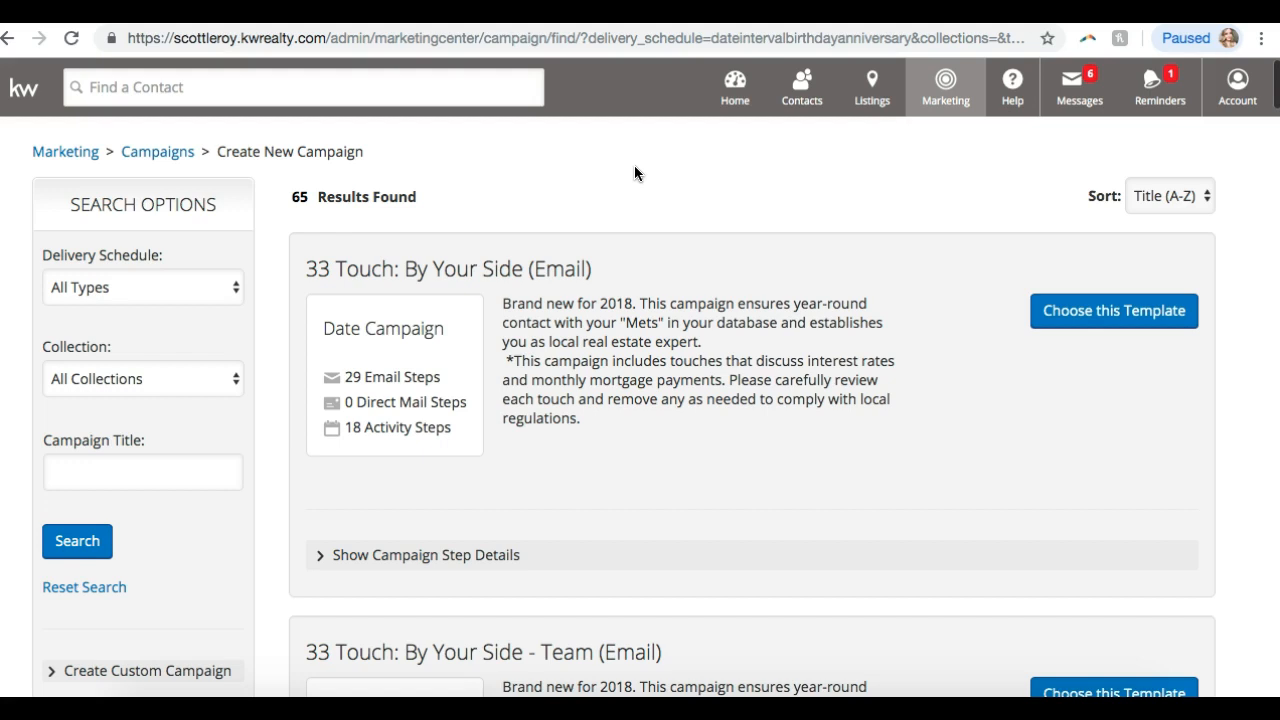
scroll(634, 173, "down", 3)
scroll(634, 173, "up", 2)
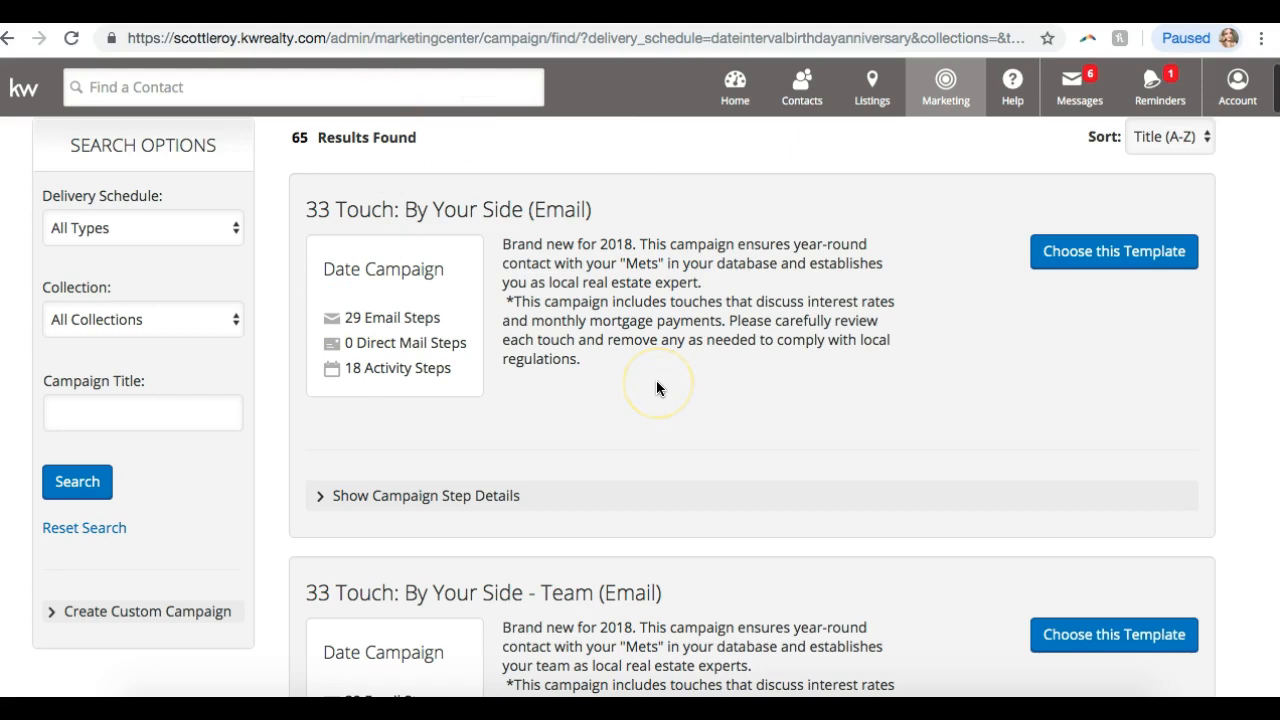
scroll(656, 388, "down", 9)
scroll(656, 388, "down", 20)
scroll(630, 444, "down", 3)
scroll(626, 456, "up", 1)
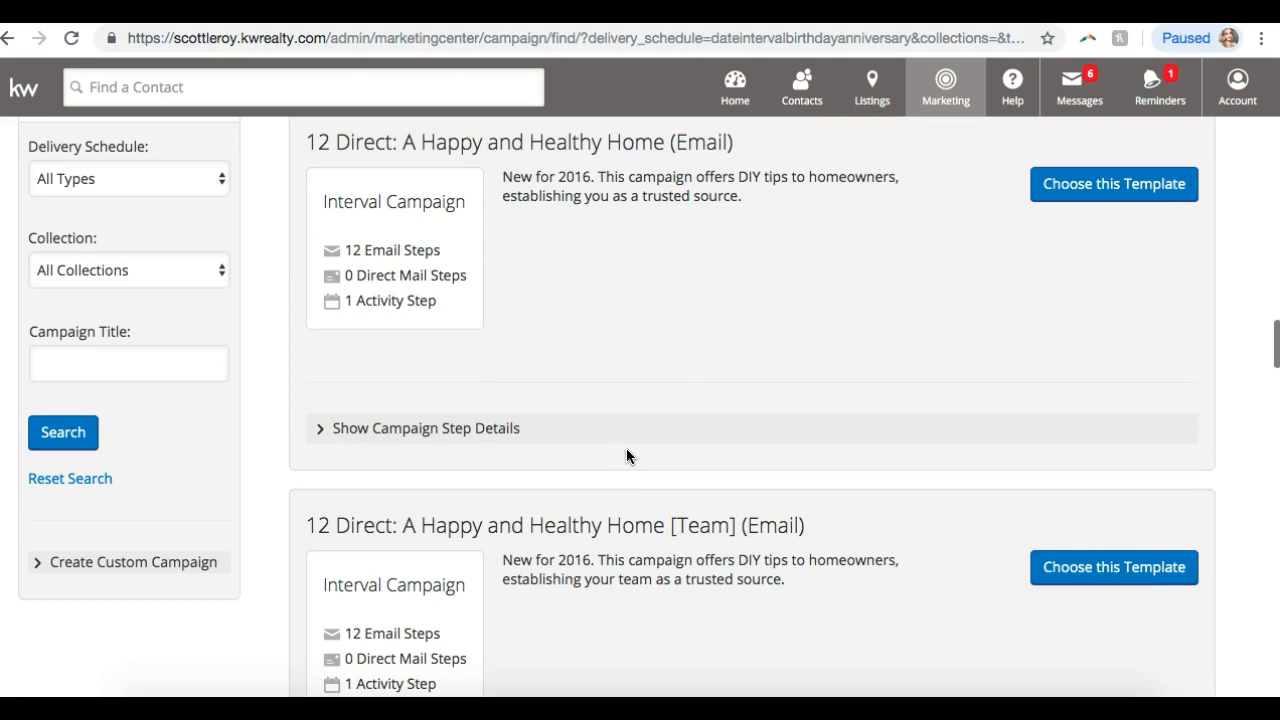
scroll(626, 448, "down", 20)
left_click(613, 470)
scroll(613, 470, "down", 5)
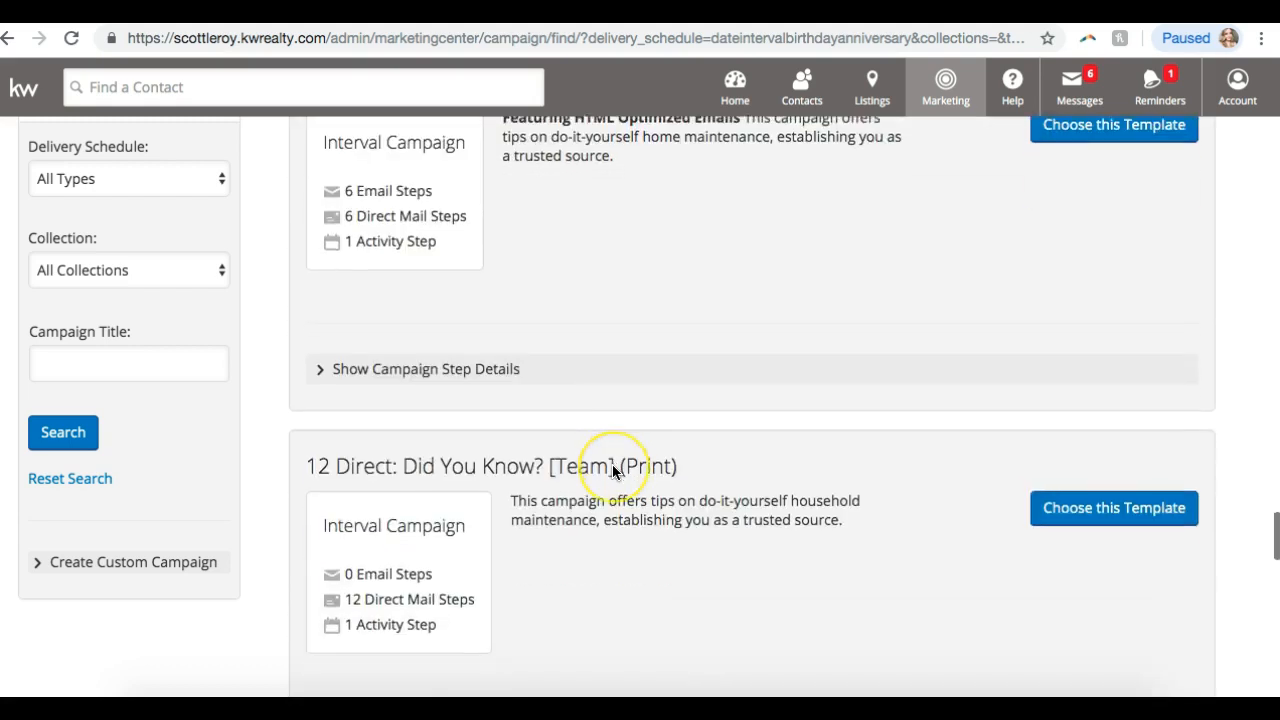
scroll(613, 470, "up", 5)
scroll(613, 468, "up", 7)
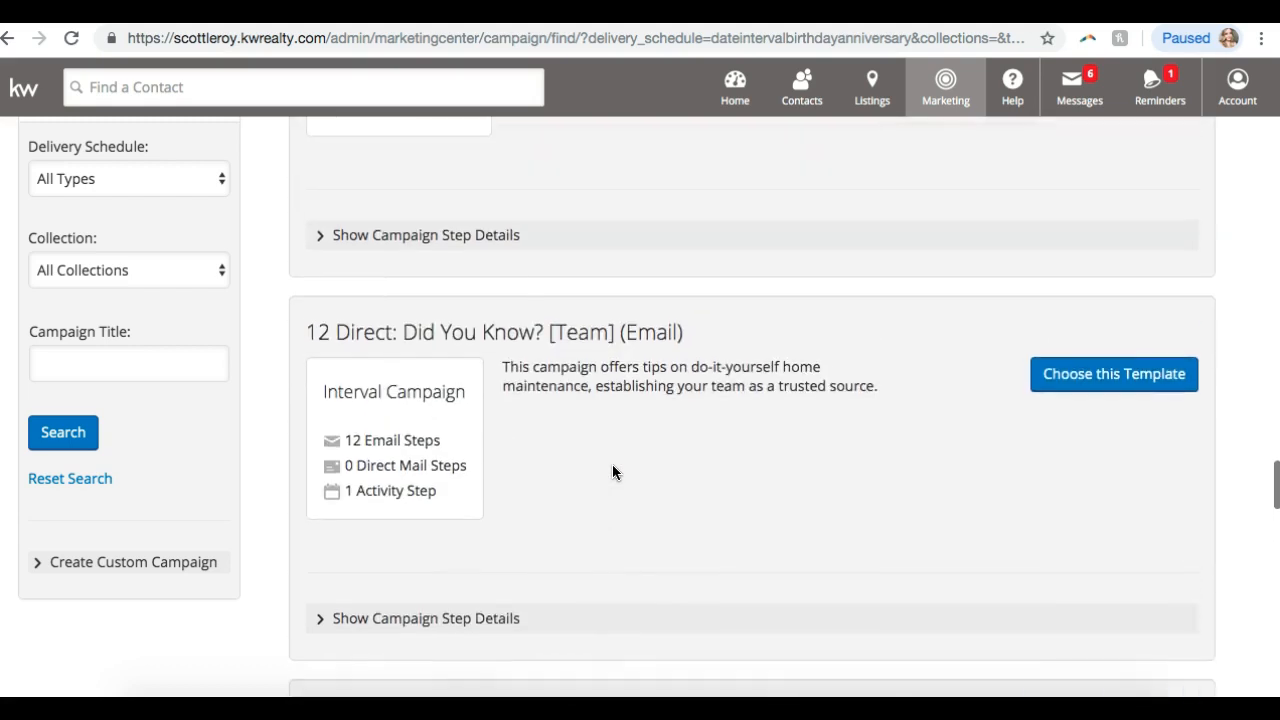
scroll(613, 472, "up", 7)
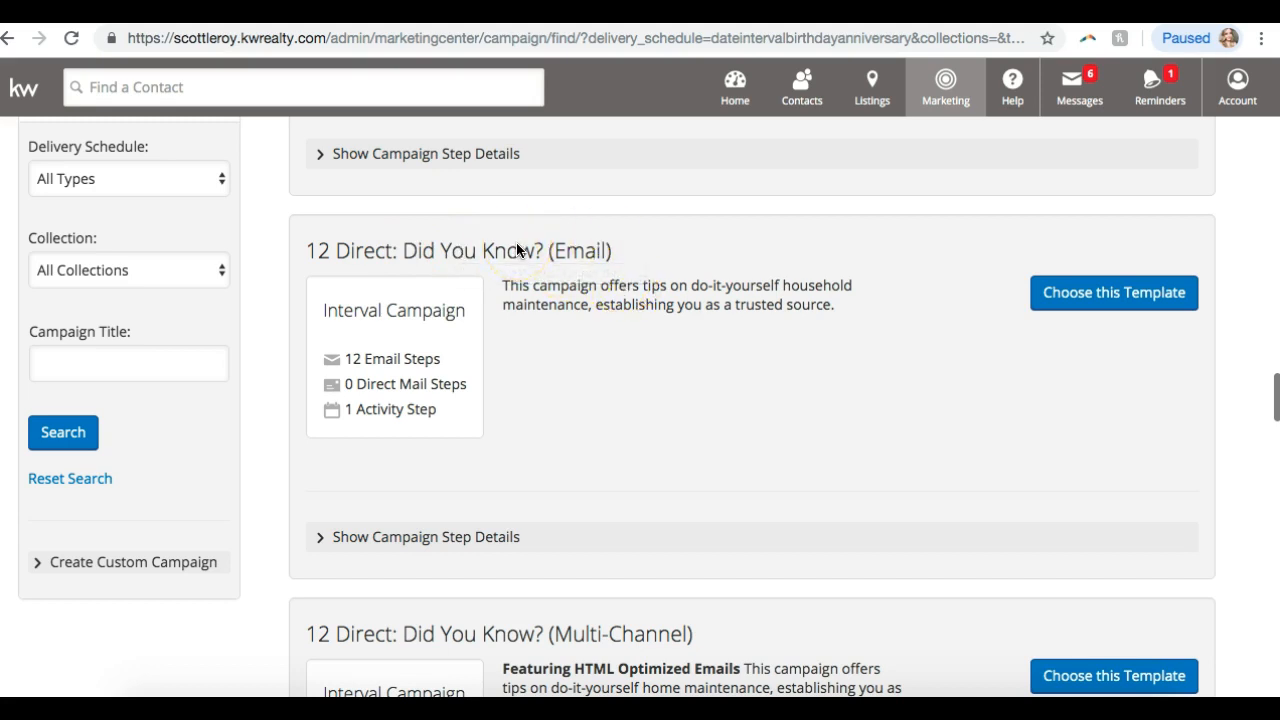
scroll(518, 250, "down", 4)
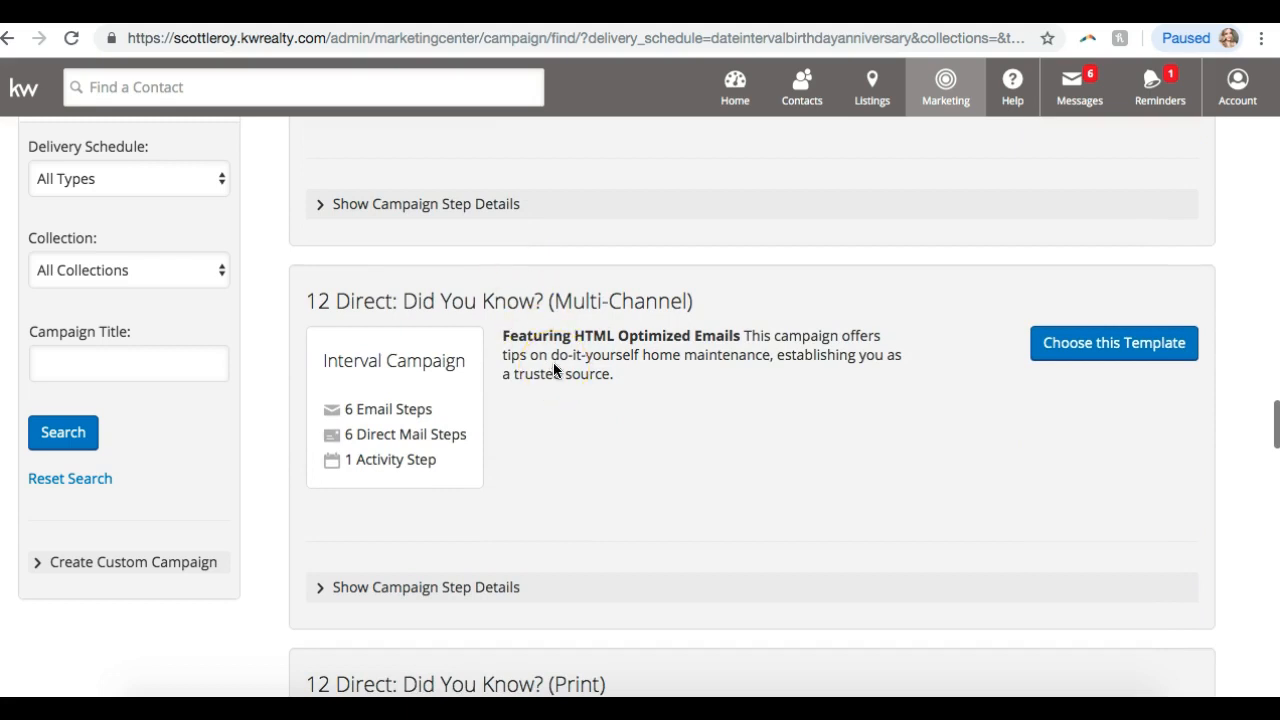
scroll(554, 370, "down", 5)
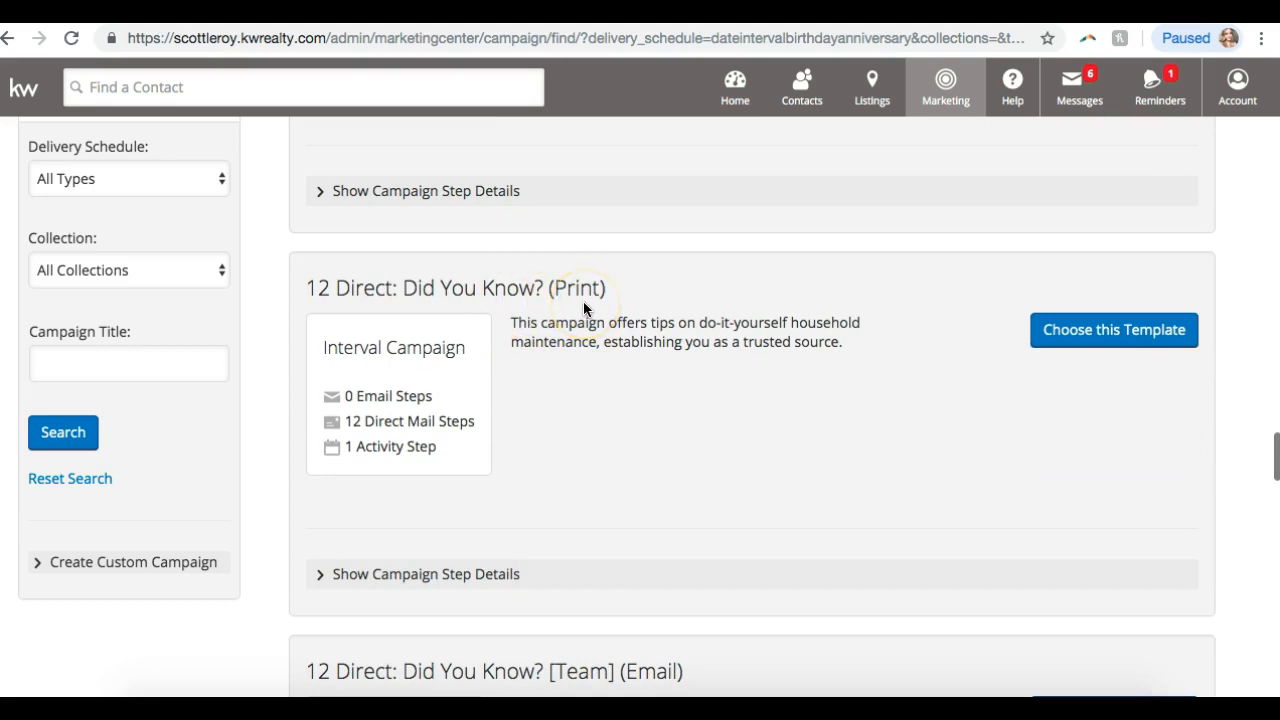
scroll(584, 306, "down", 4)
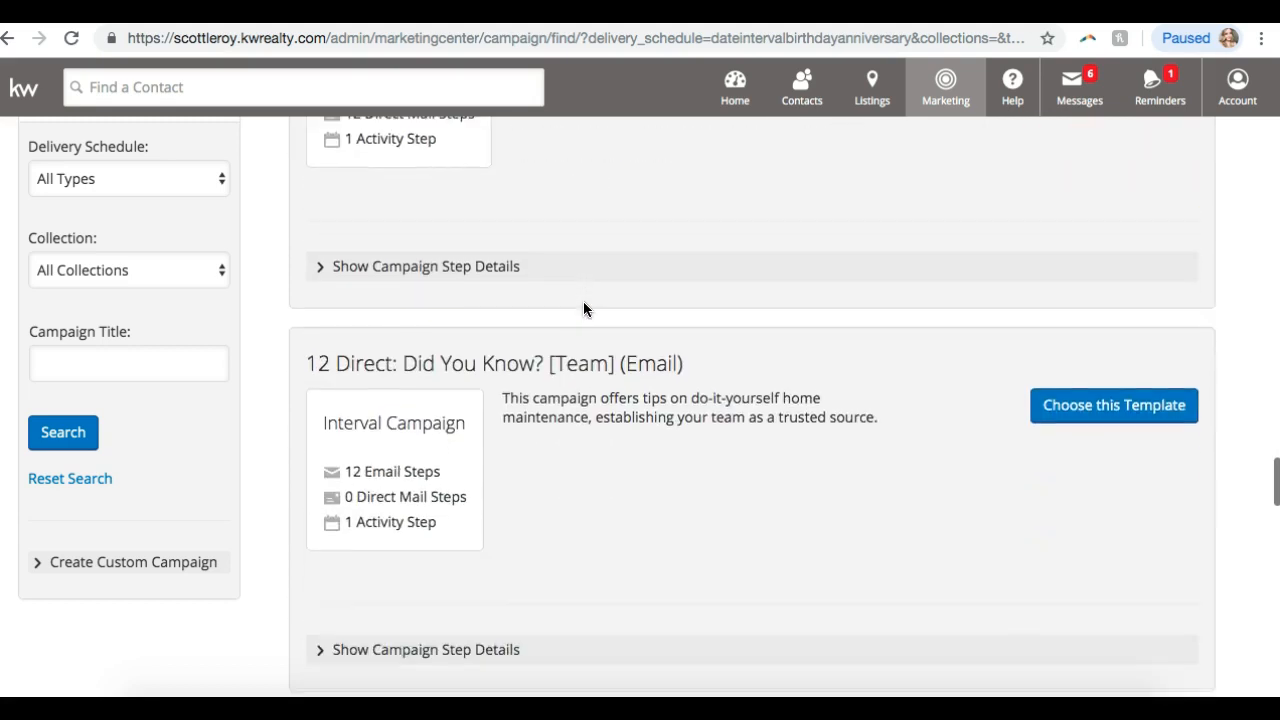
scroll(561, 357, "down", 5)
scroll(561, 366, "down", 3)
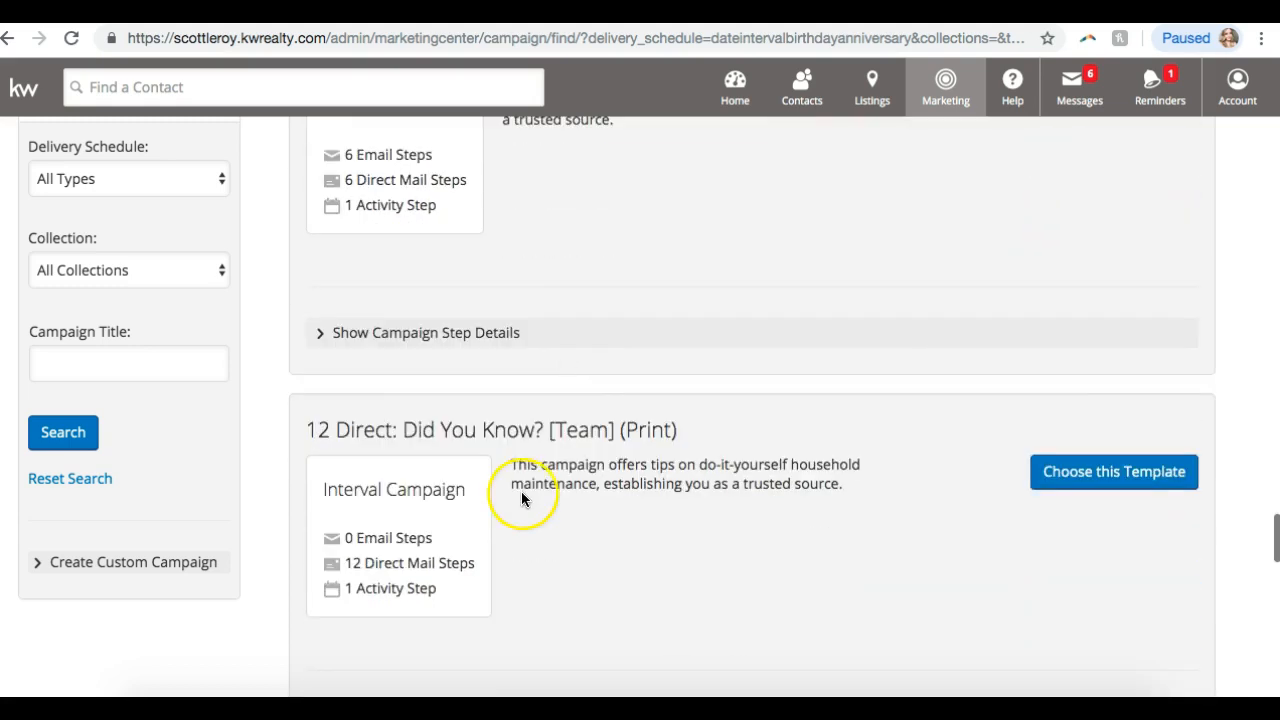
scroll(523, 499, "up", 7)
scroll(521, 499, "down", 13)
scroll(521, 499, "up", 4)
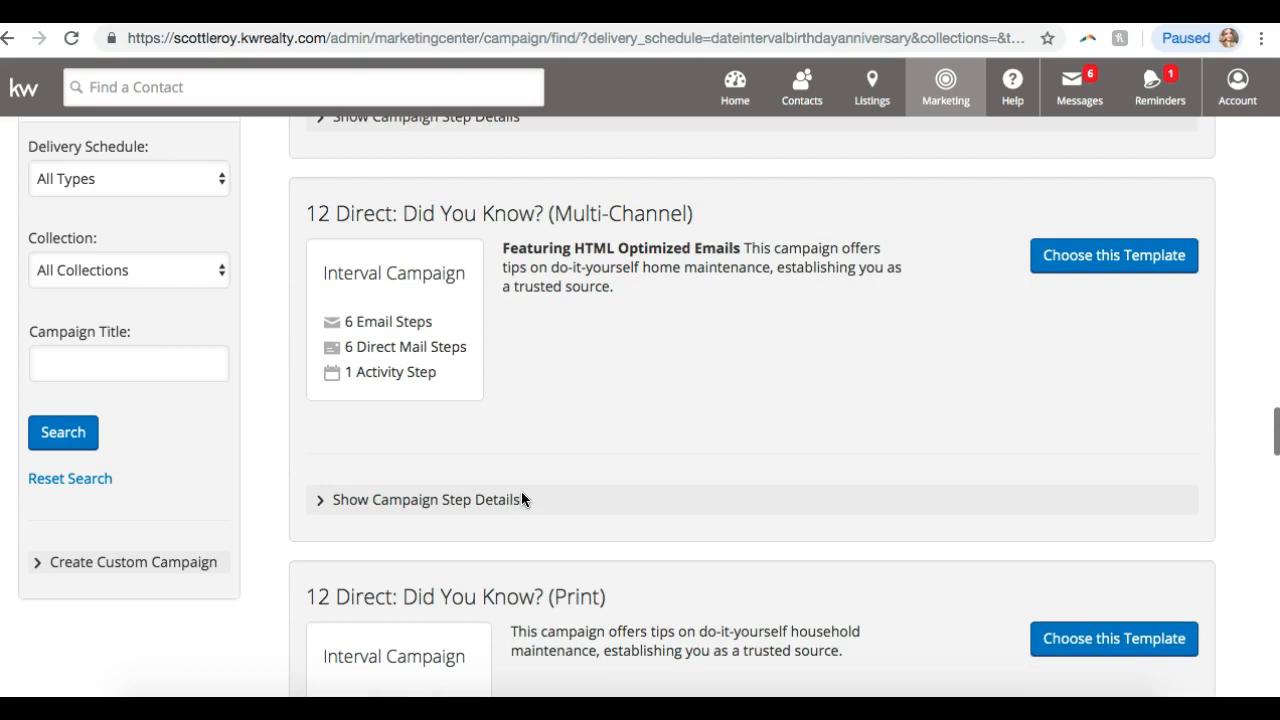
scroll(521, 499, "down", 3)
scroll(521, 499, "down", 5)
scroll(521, 491, "down", 15)
scroll(517, 505, "down", 12)
scroll(517, 505, "down", 12)
scroll(517, 510, "down", 4)
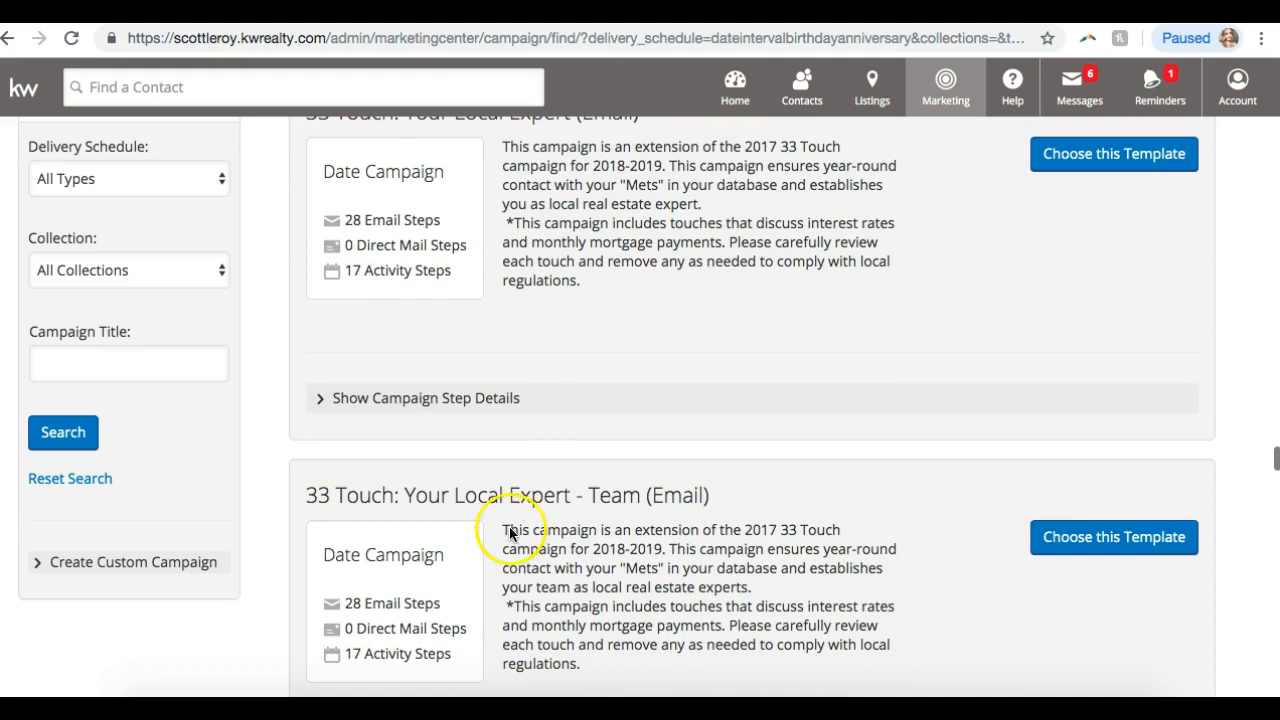
scroll(515, 520, "down", 8)
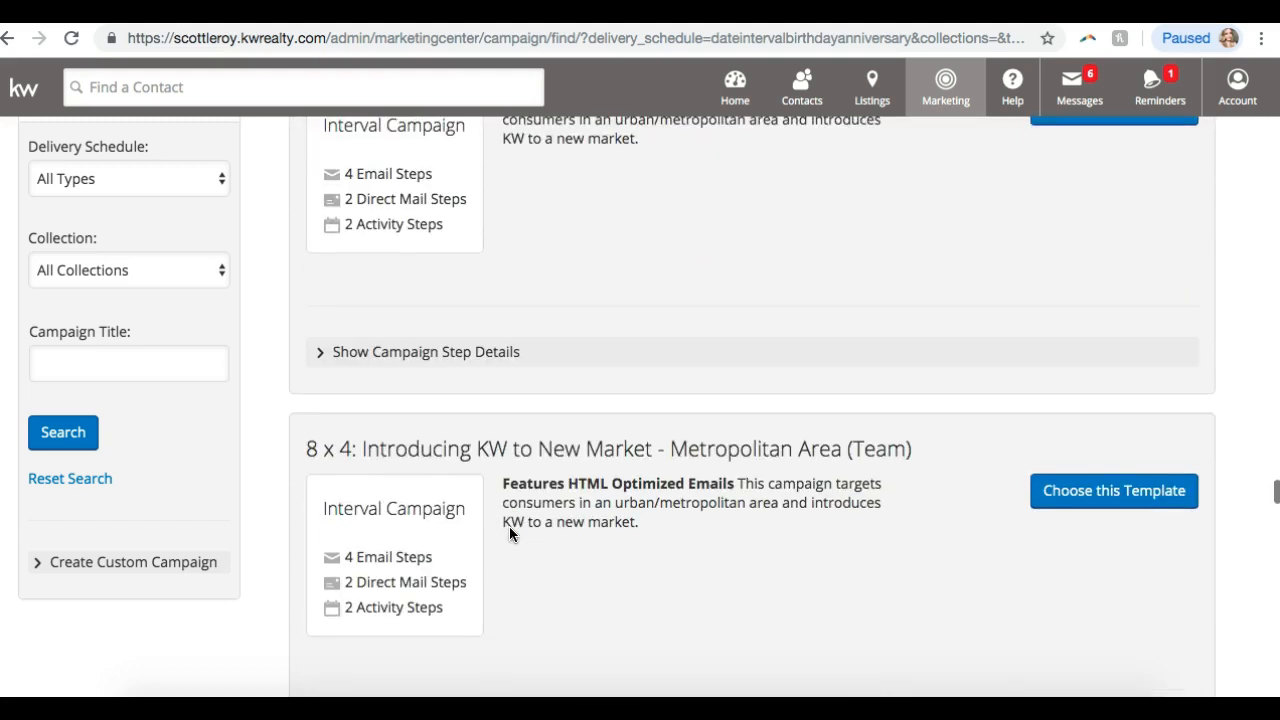
scroll(510, 534, "down", 10)
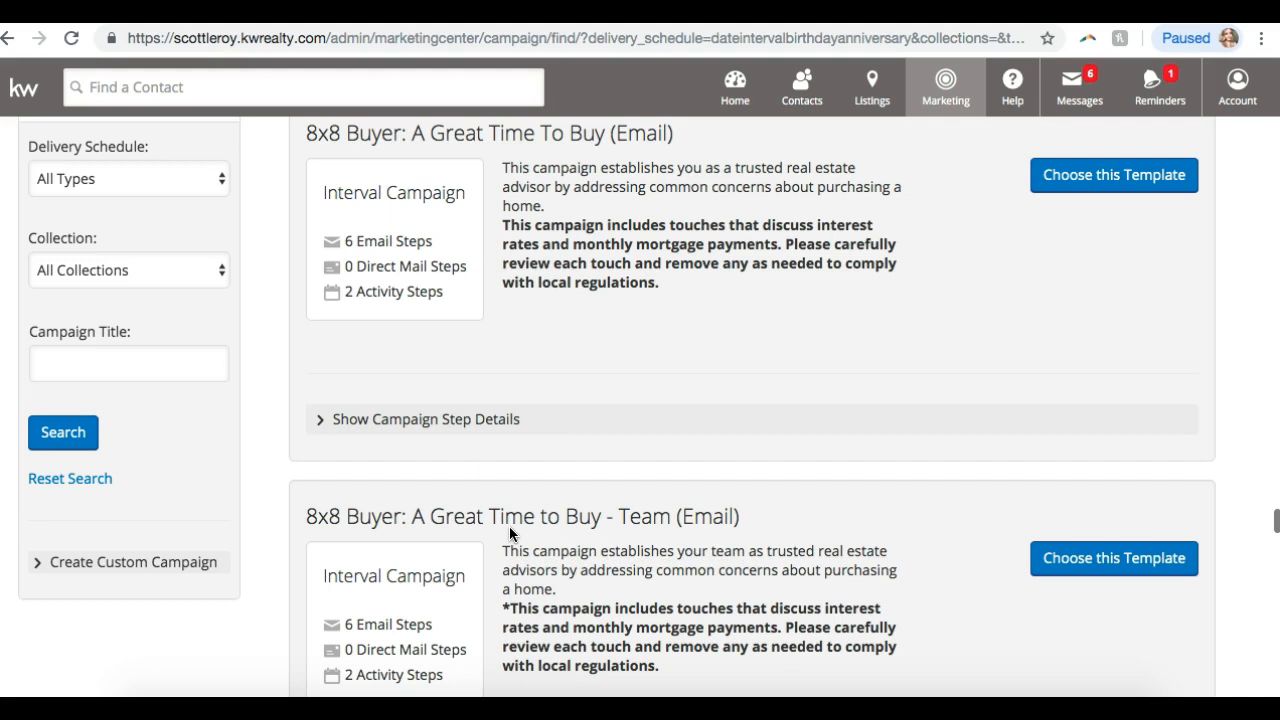
scroll(610, 447, "down", 10)
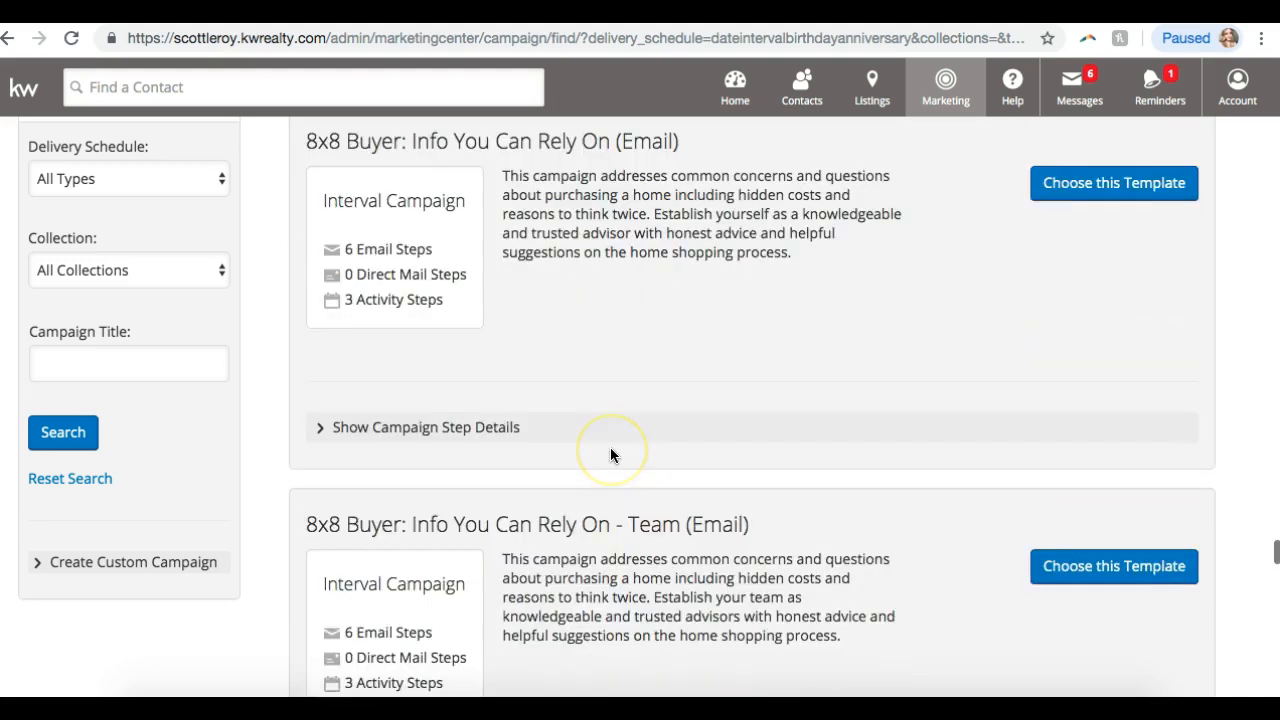
scroll(607, 463, "down", 15)
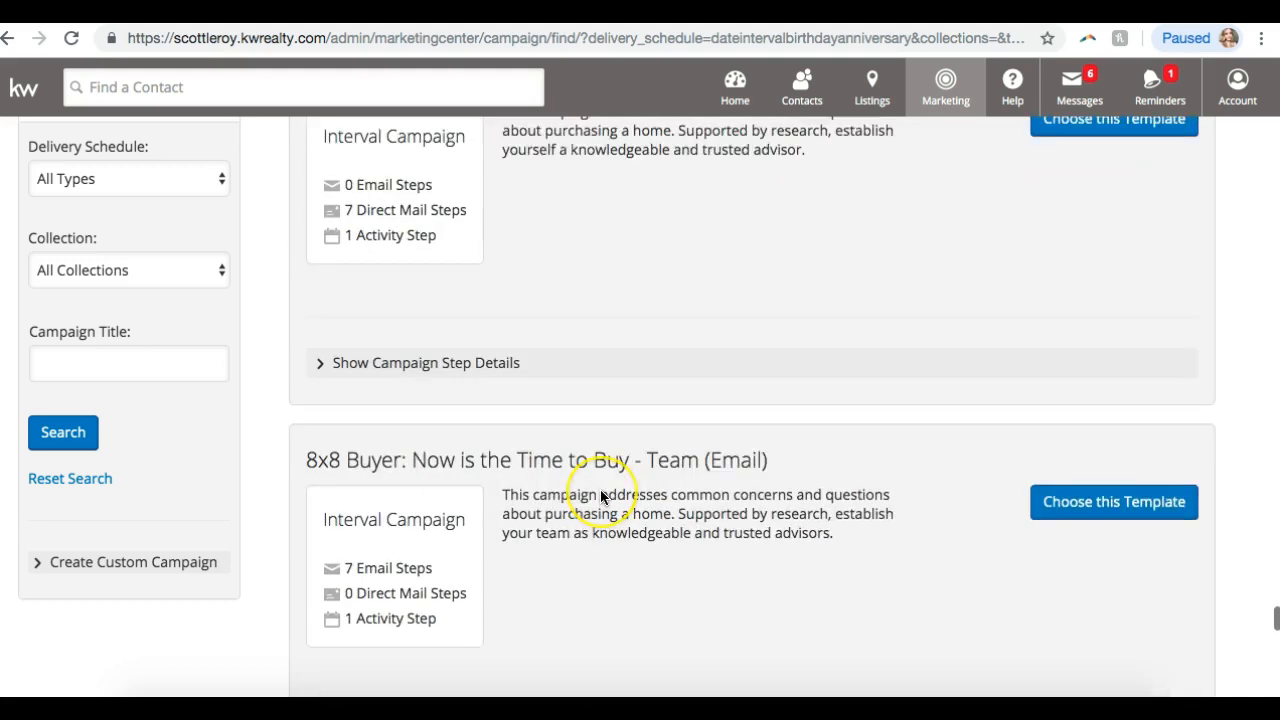
scroll(600, 495, "down", 6)
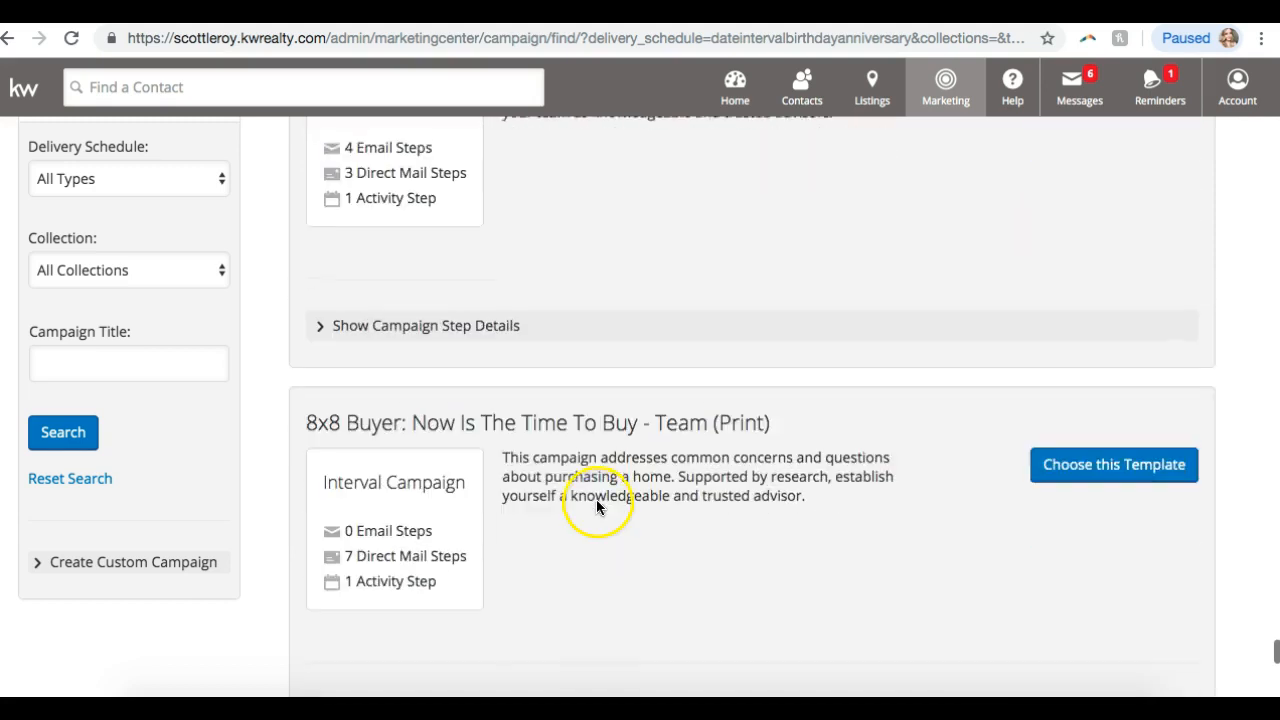
scroll(591, 518, "down", 6)
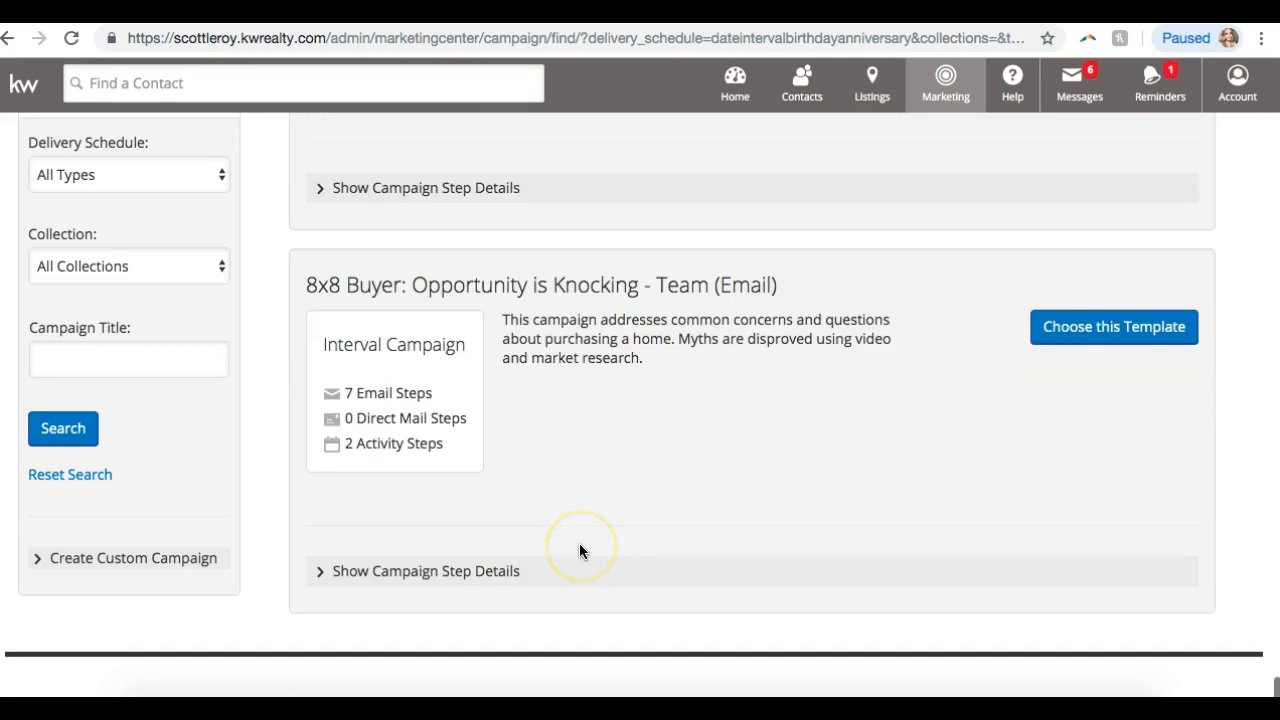
scroll(578, 560, "down", 12)
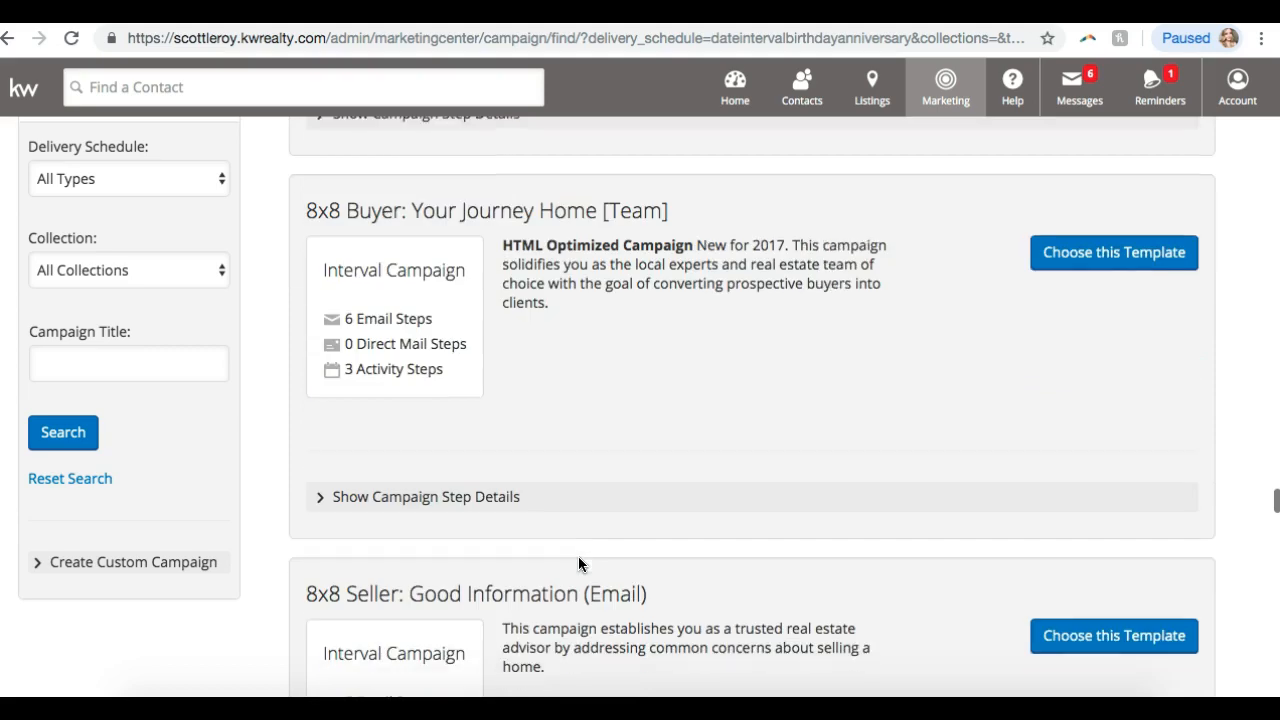
scroll(568, 581, "down", 18)
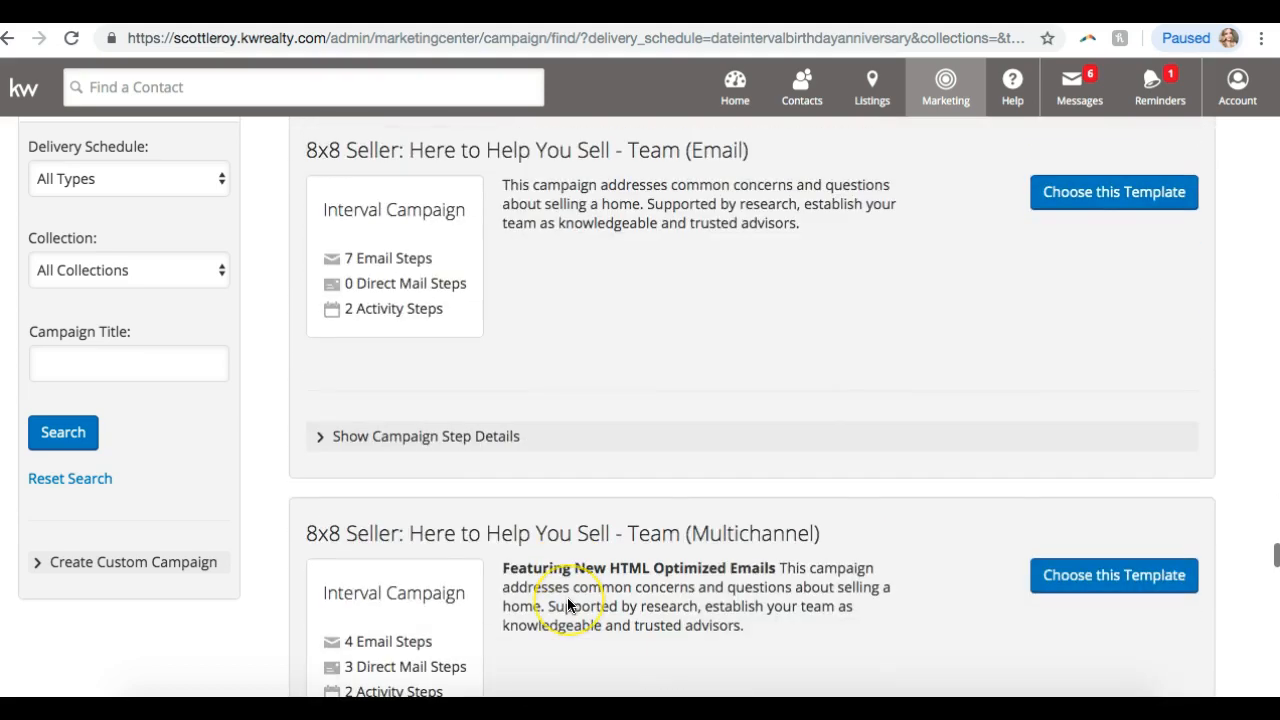
scroll(567, 605, "down", 18)
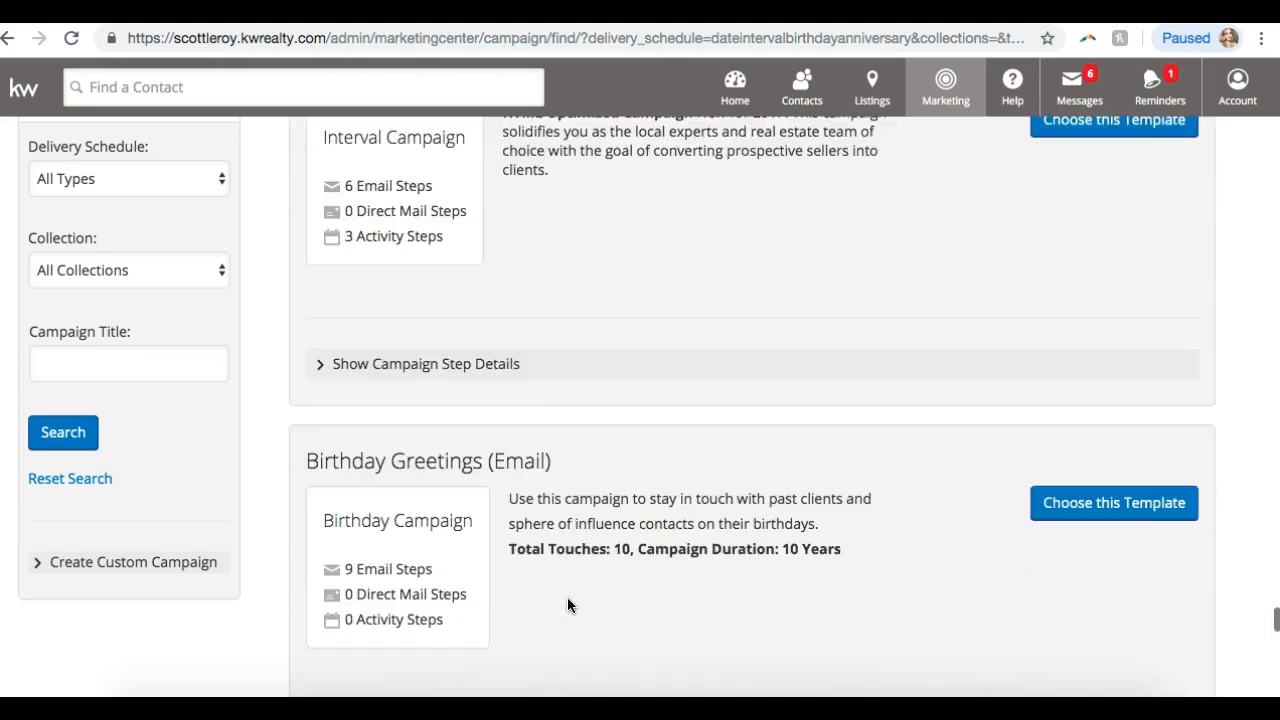
scroll(567, 597, "up", 3)
scroll(567, 603, "down", 2)
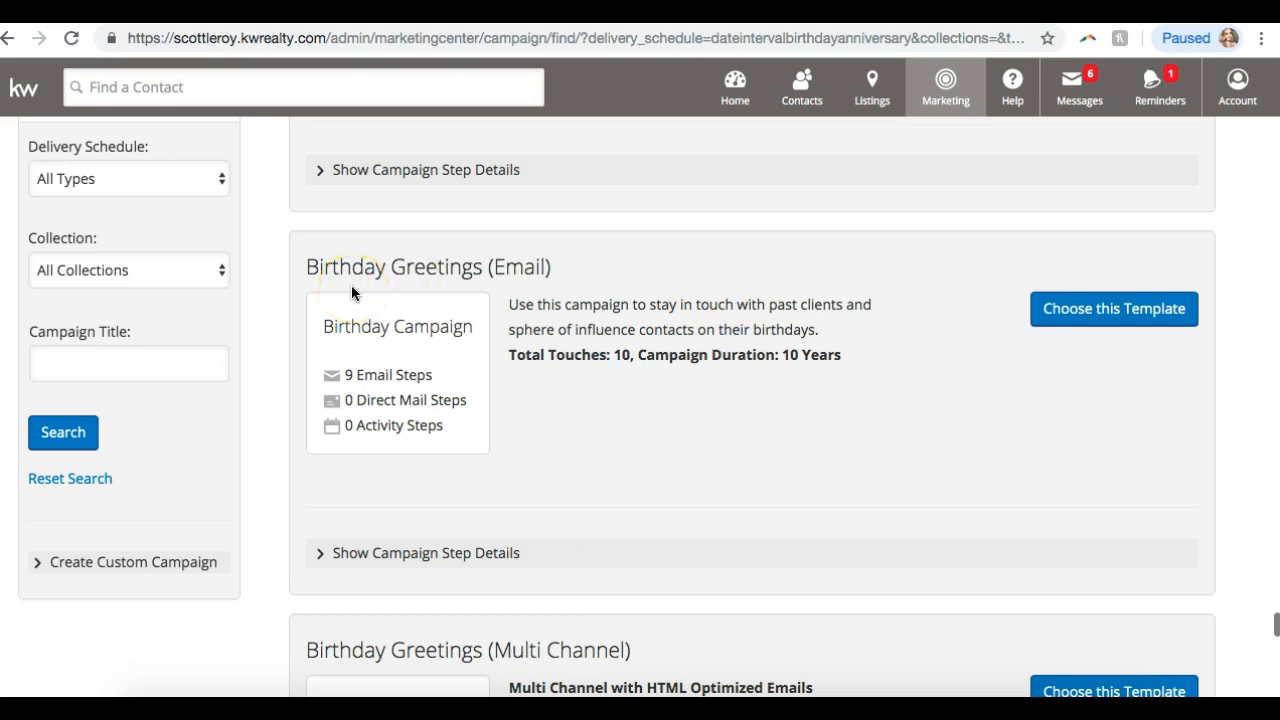
scroll(351, 285, "down", 10)
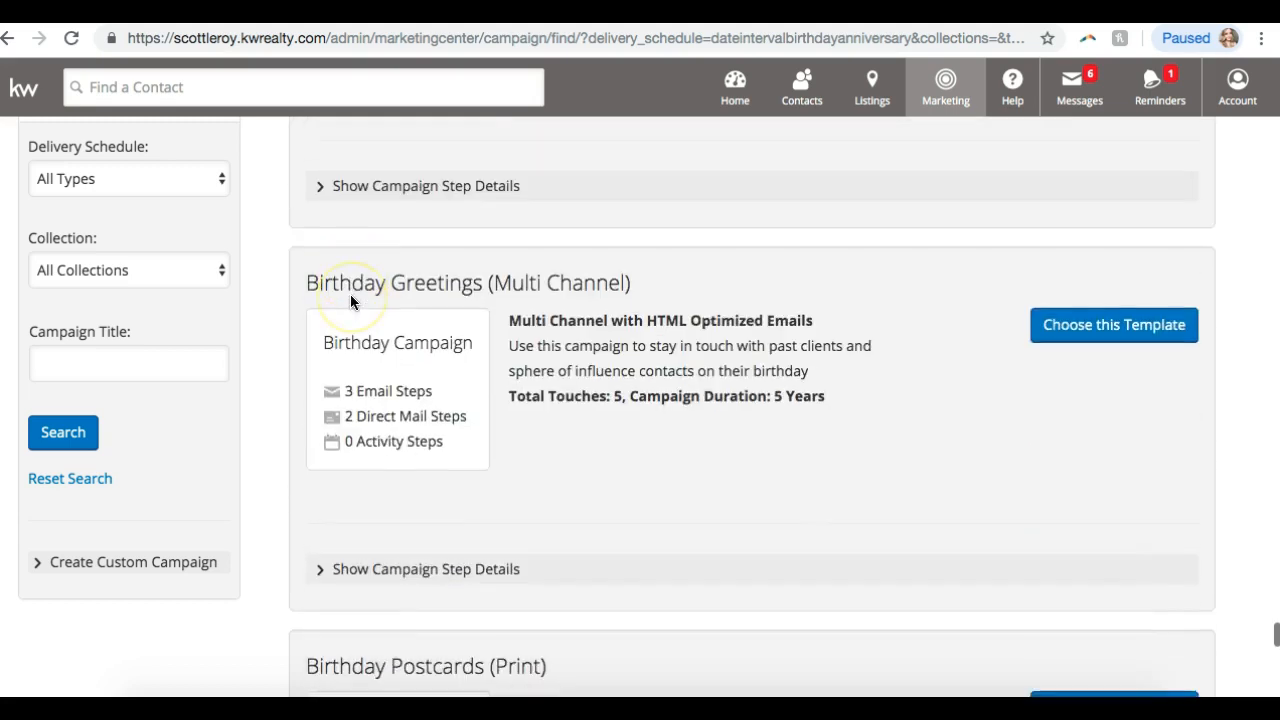
scroll(351, 301, "down", 12)
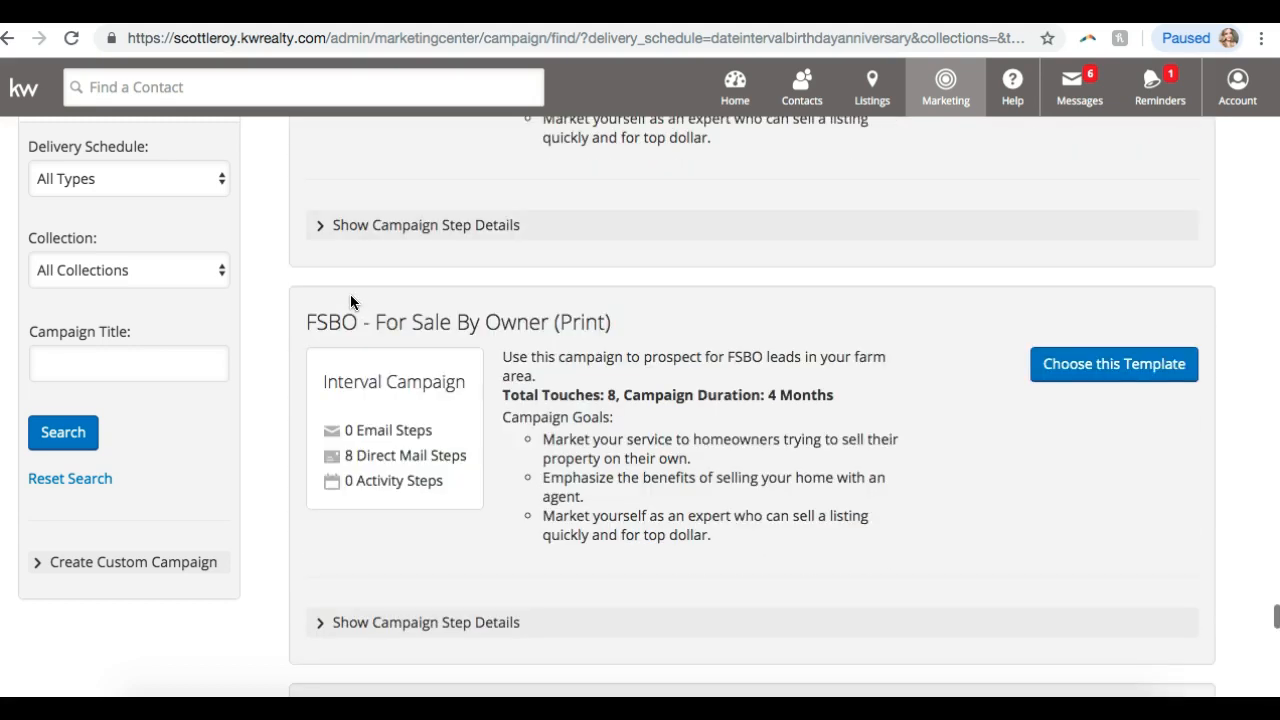
scroll(350, 301, "down", 5)
scroll(349, 300, "down", 4)
scroll(430, 270, "up", 3)
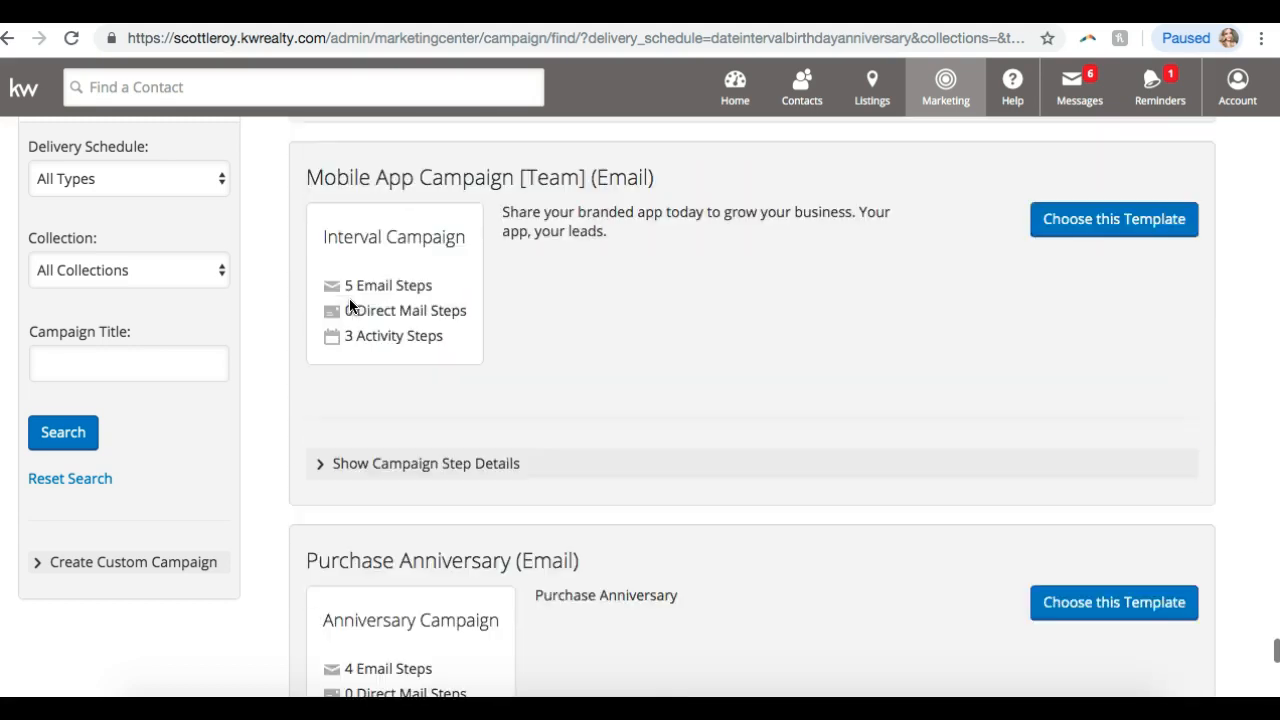
scroll(433, 217, "up", 3)
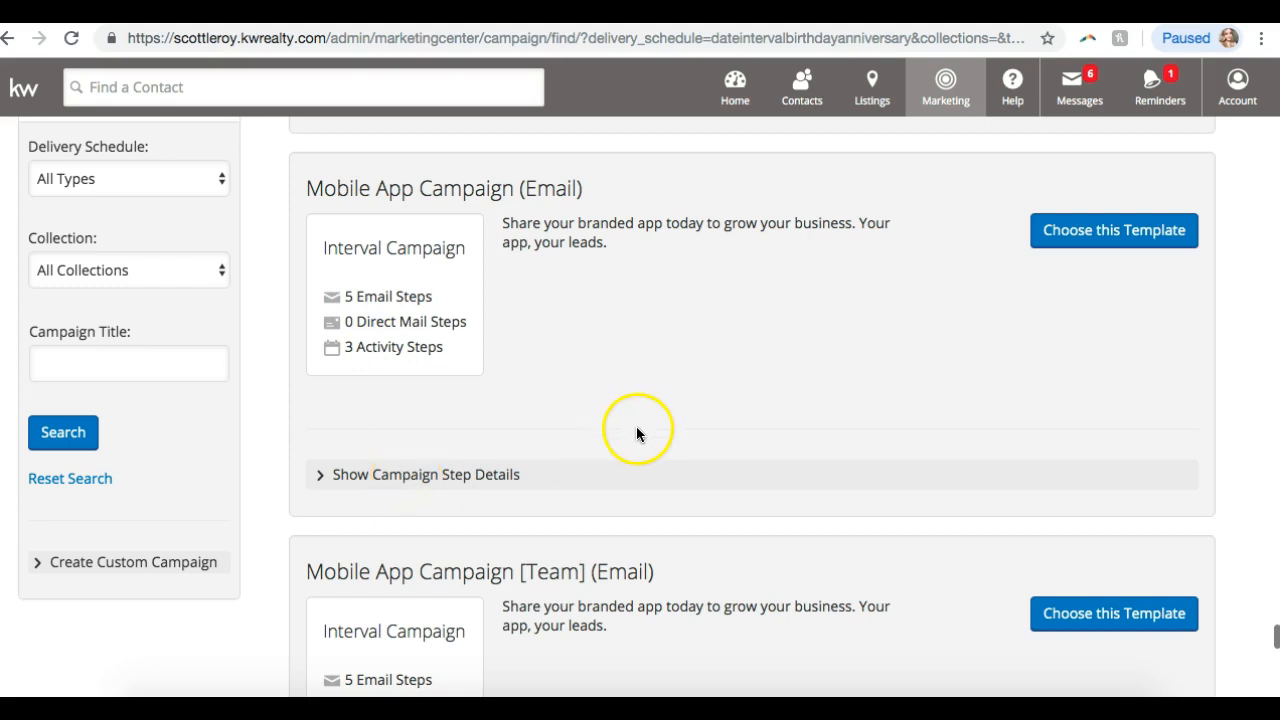
- Preview the Mobile App Campaign's first email, close it, and return to the template list
left_click(414, 476)
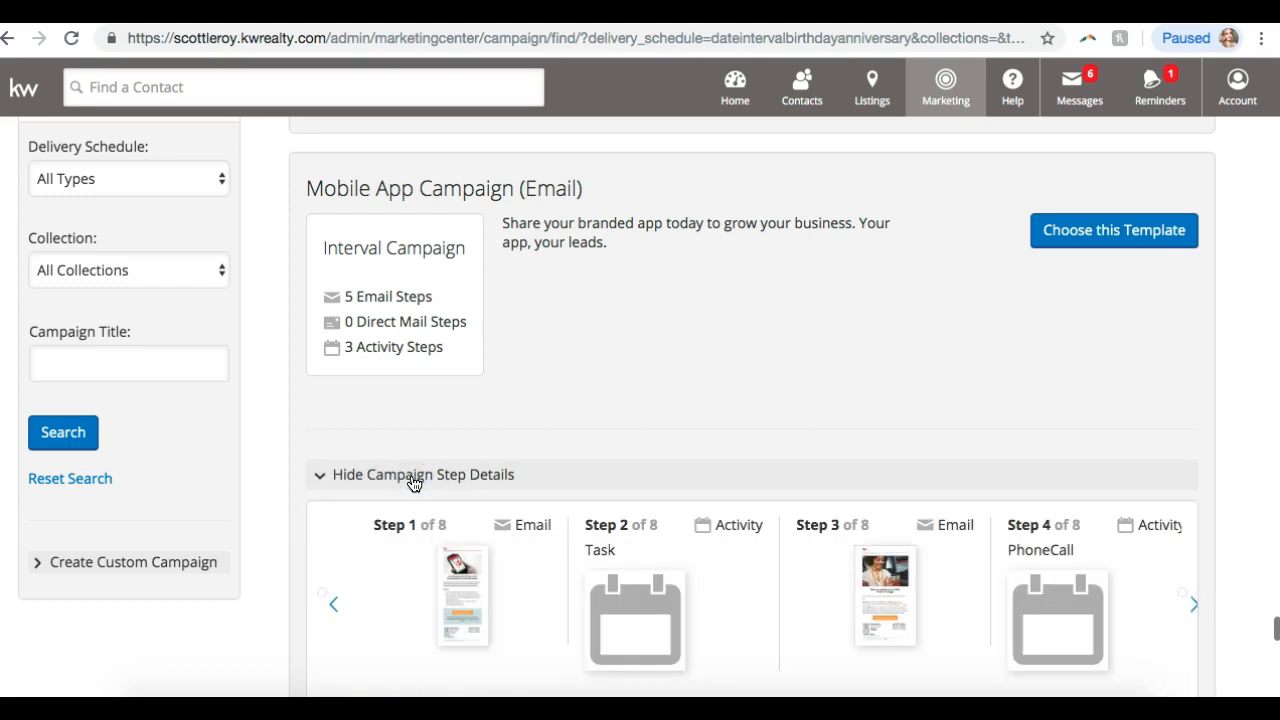
scroll(414, 484, "down", 3)
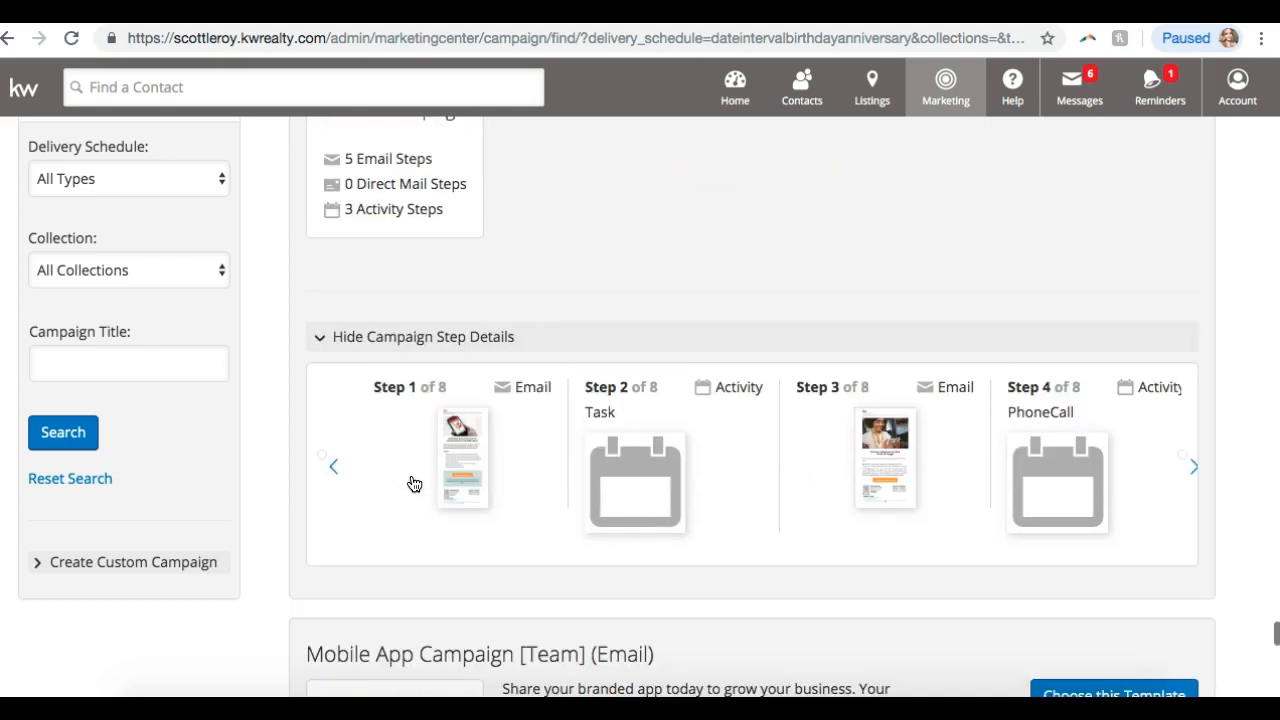
left_click(483, 453)
scroll(483, 455, "up", 10)
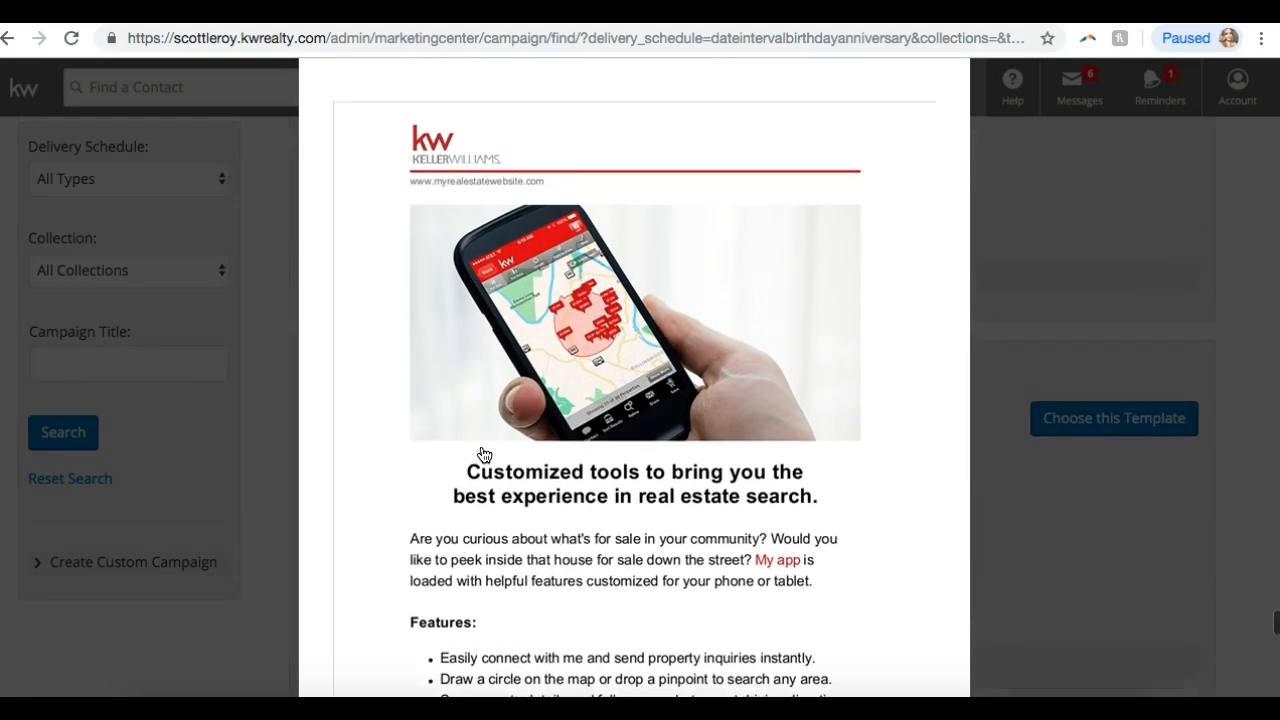
scroll(483, 455, "down", 4)
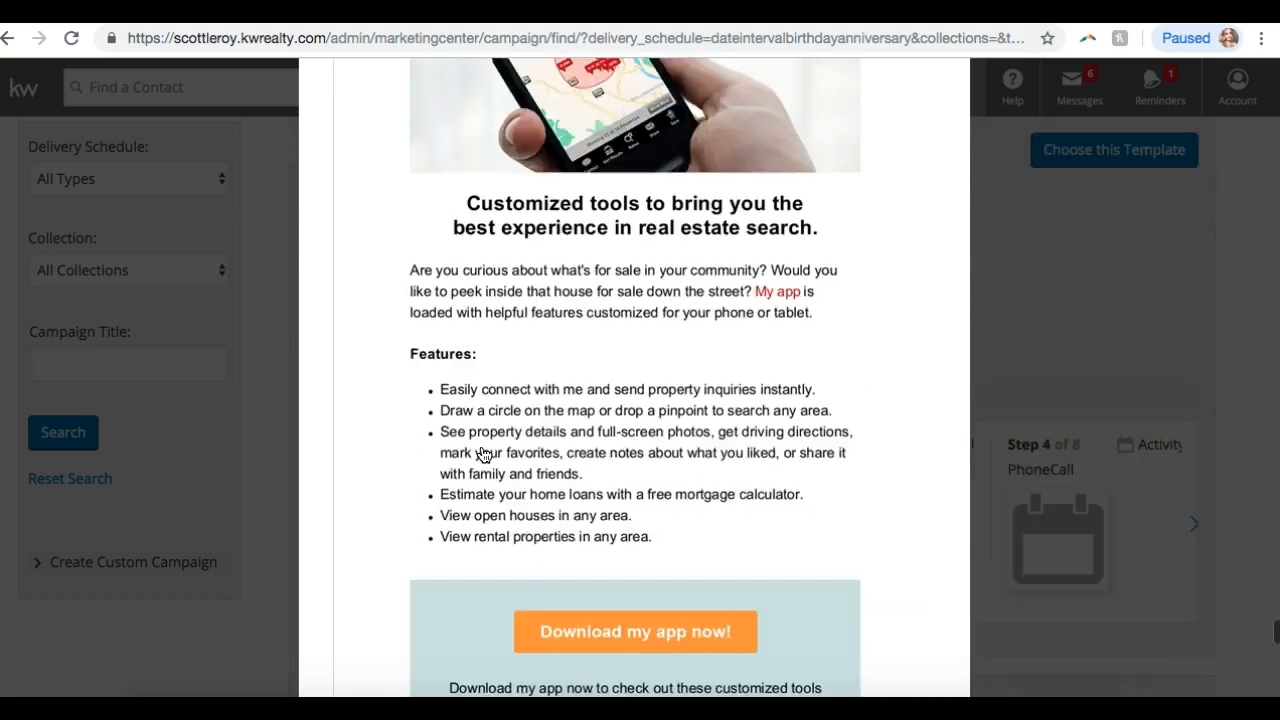
scroll(483, 455, "down", 4)
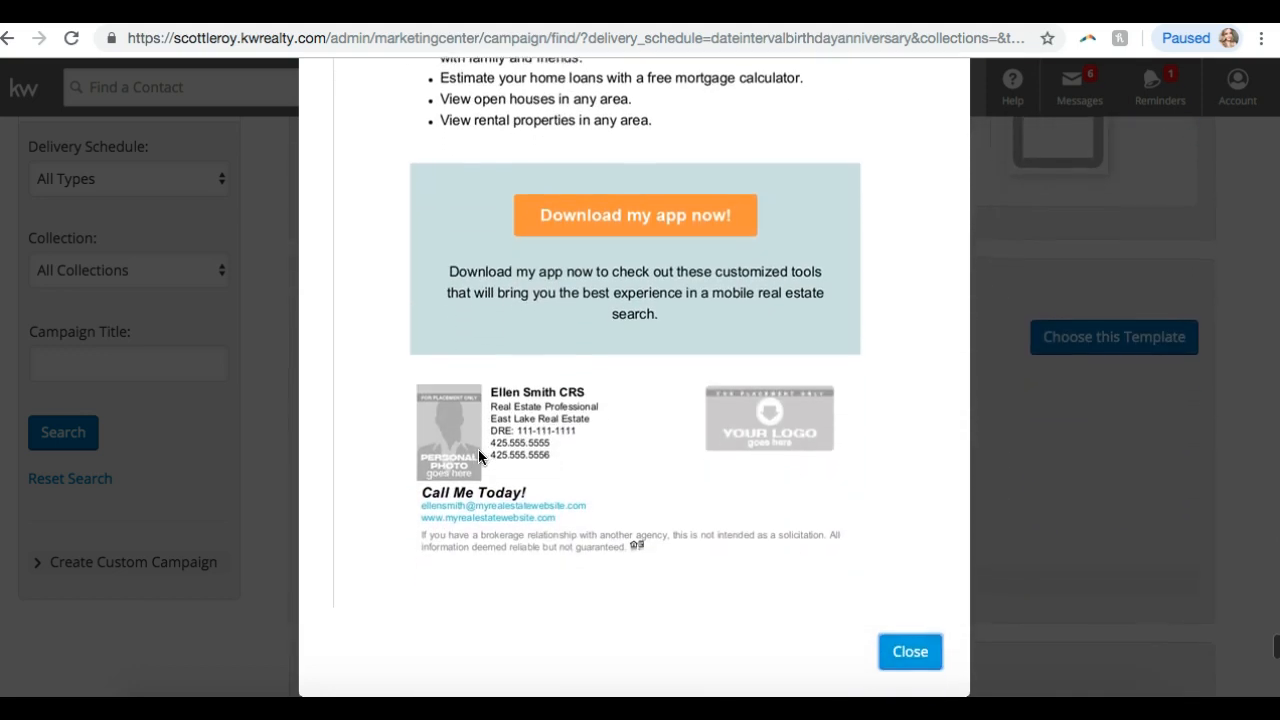
left_click(915, 655)
scroll(920, 664, "down", 4)
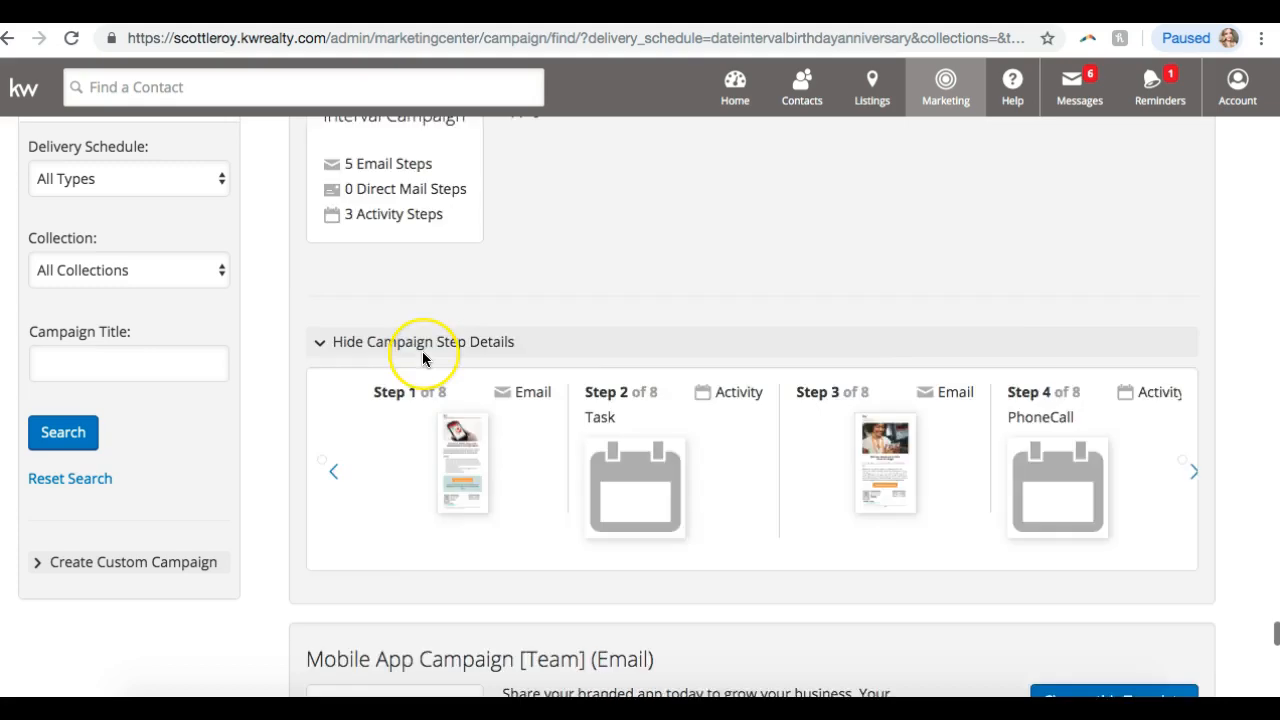
- Show the step details of the 33 Touch: By Your Side (Email) campaign
left_click(423, 356)
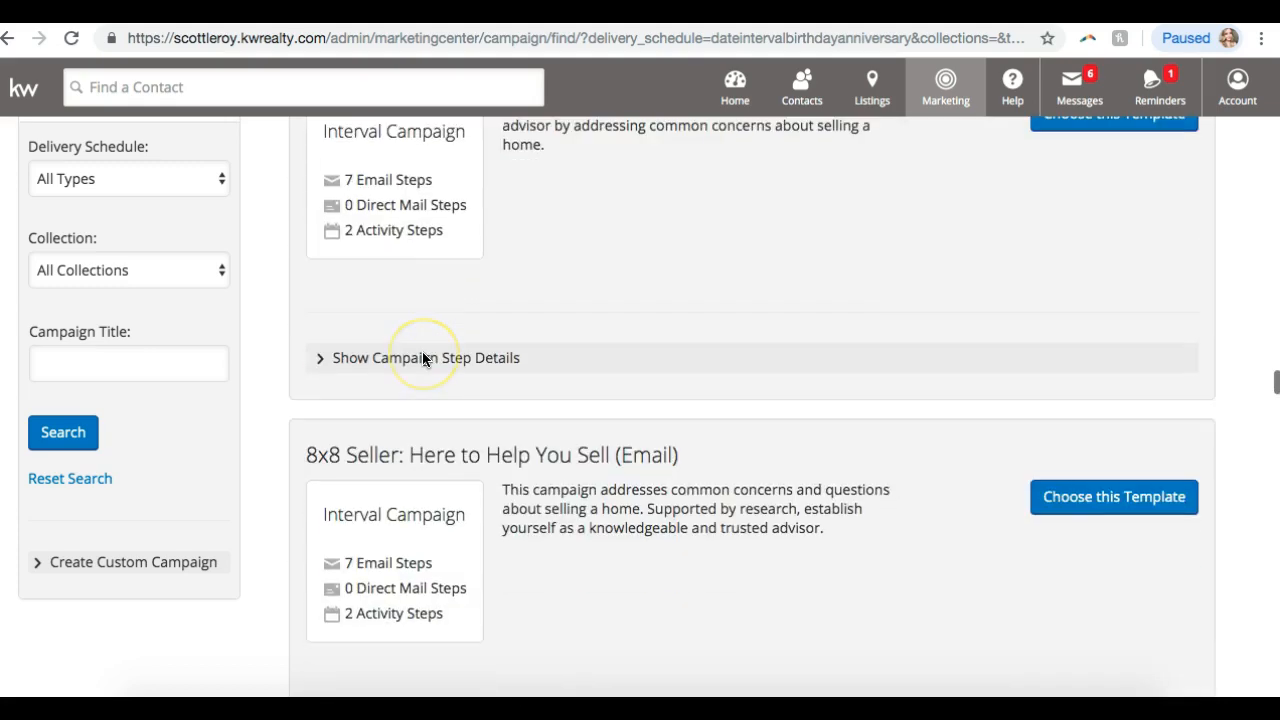
scroll(422, 355, "up", 20)
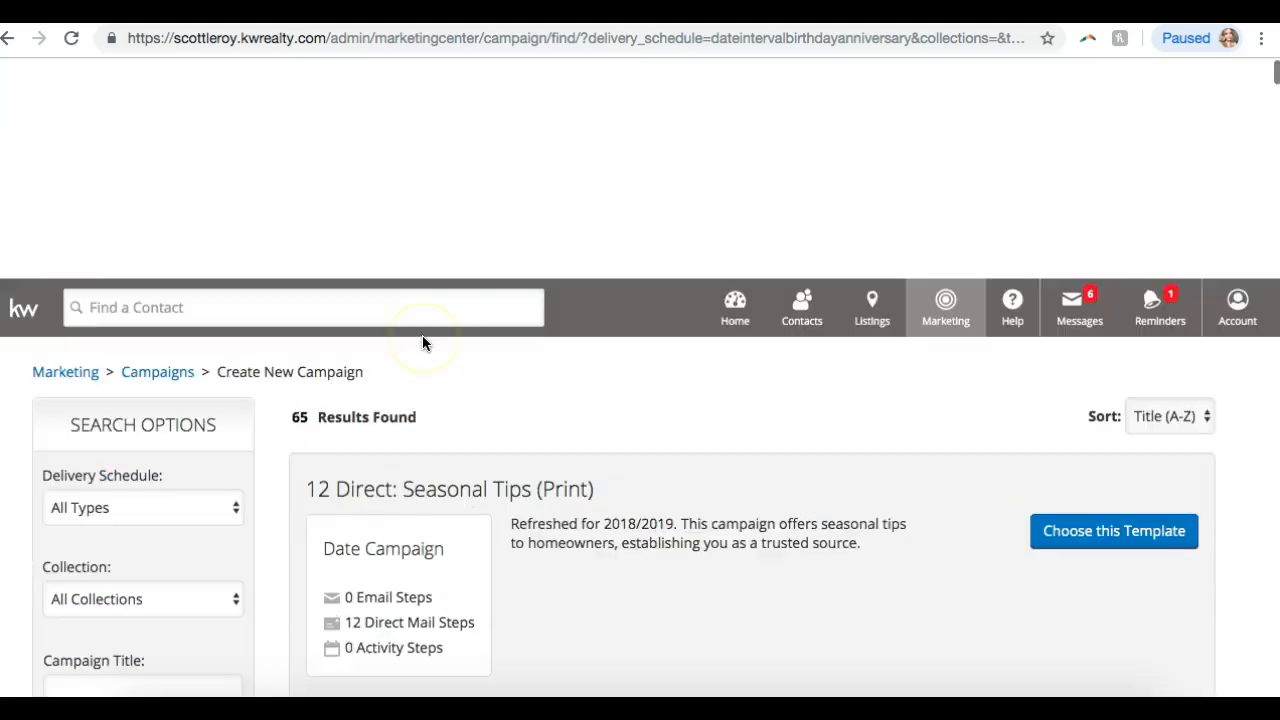
scroll(423, 335, "down", 8)
scroll(423, 325, "up", 20)
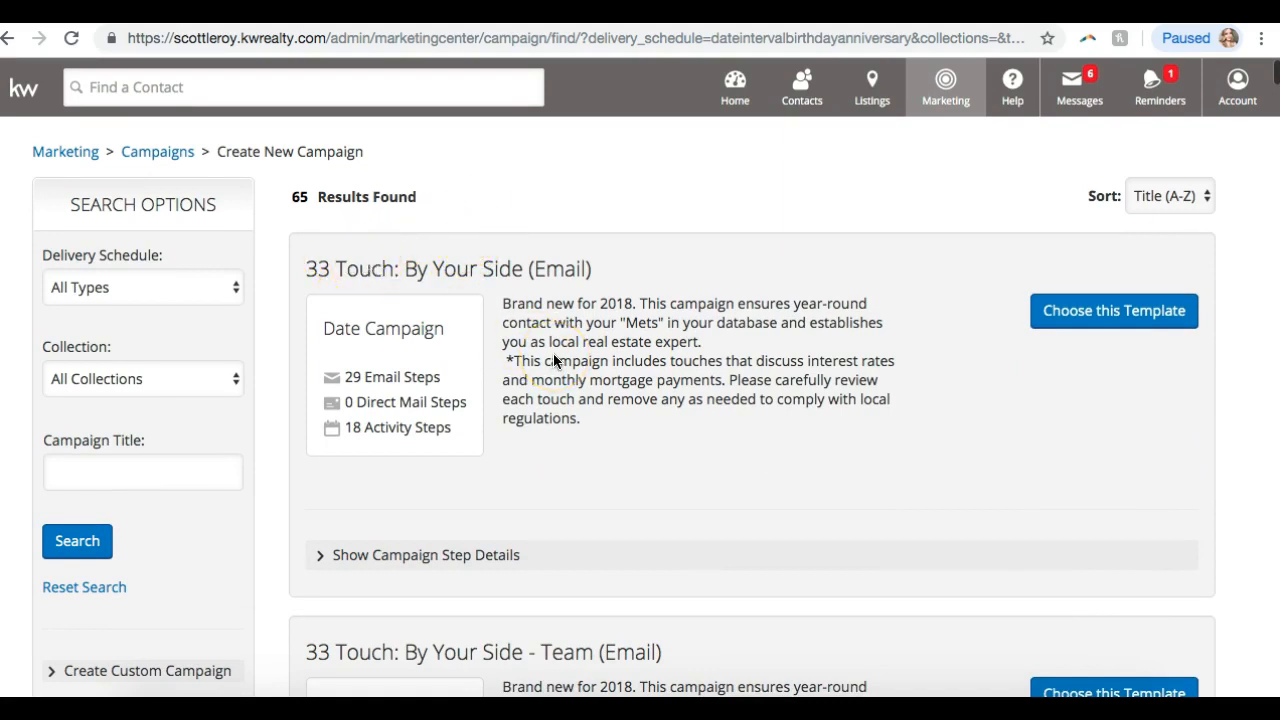
scroll(510, 478, "down", 1)
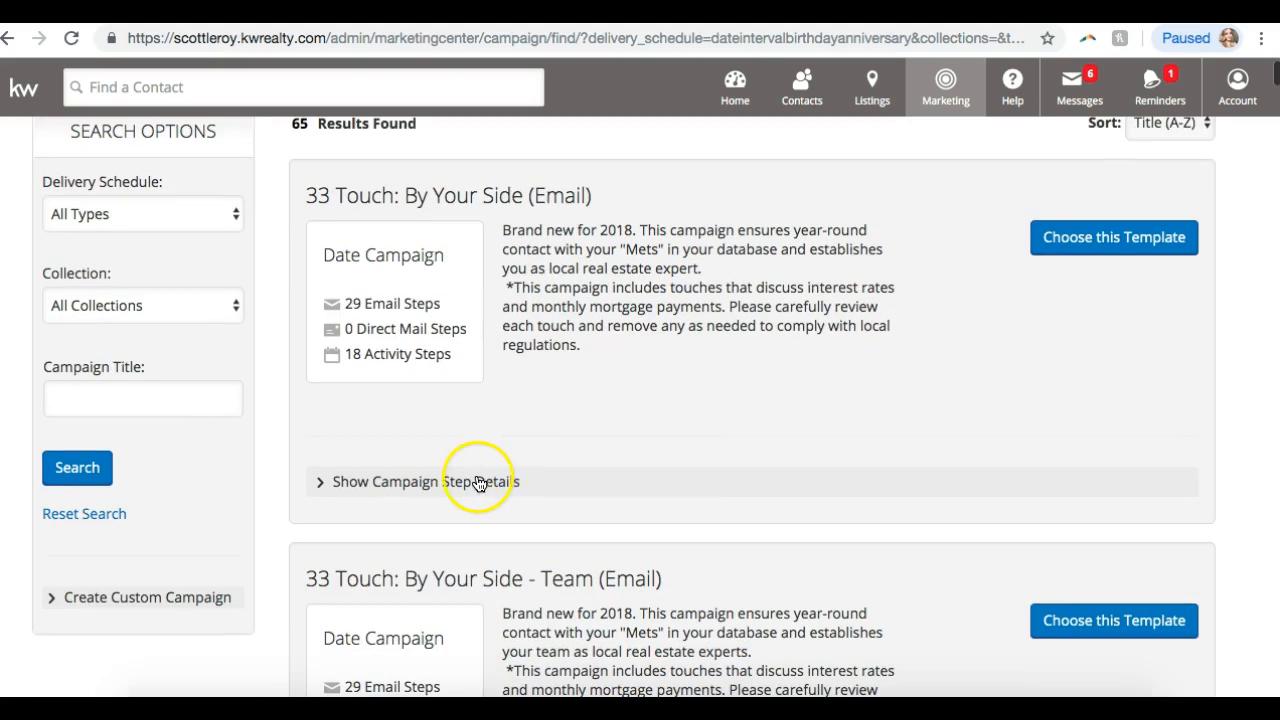
left_click(404, 489)
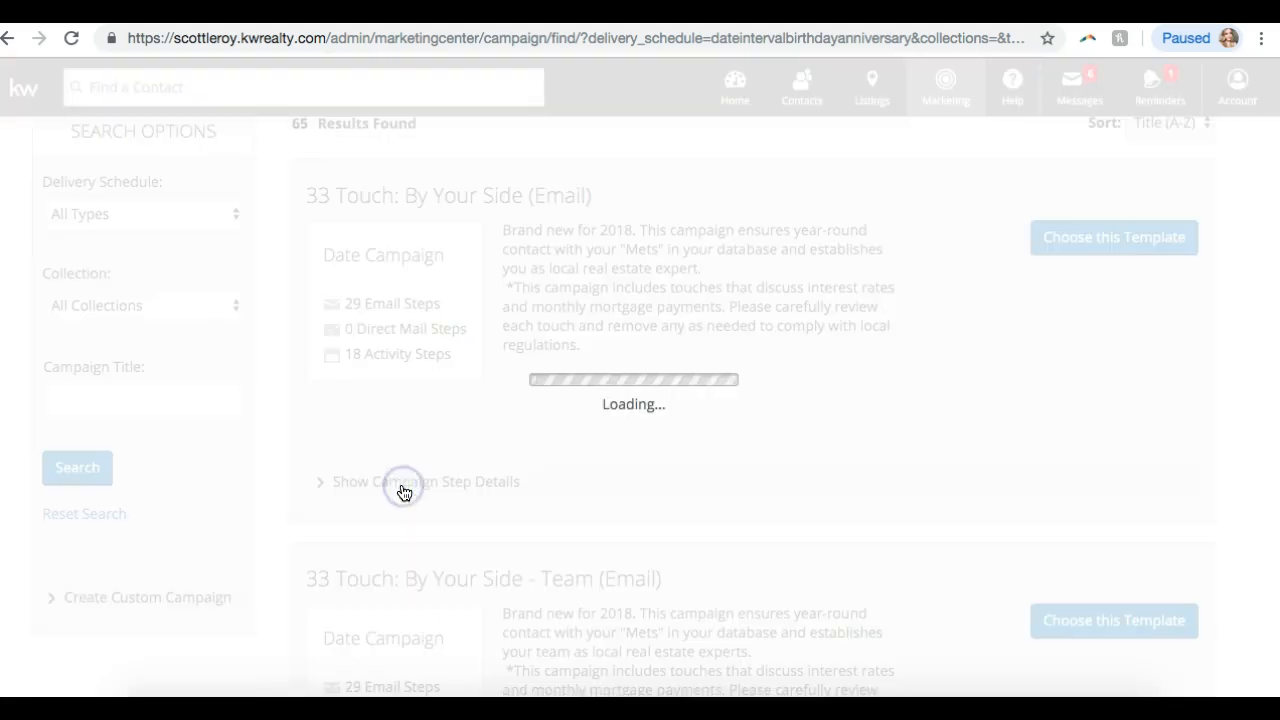
scroll(404, 492, "down", 1)
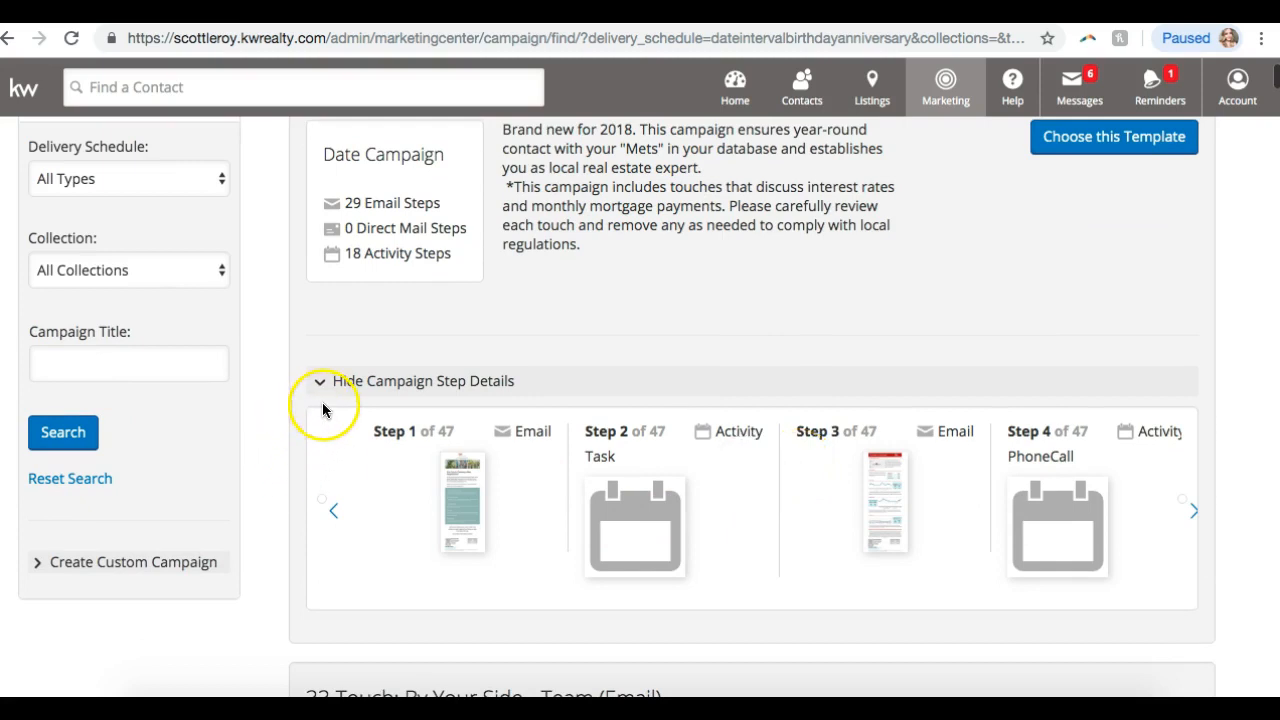
- Preview Step 1's neighborhood tips email, then close it
left_click(460, 503)
scroll(464, 514, "up", 5)
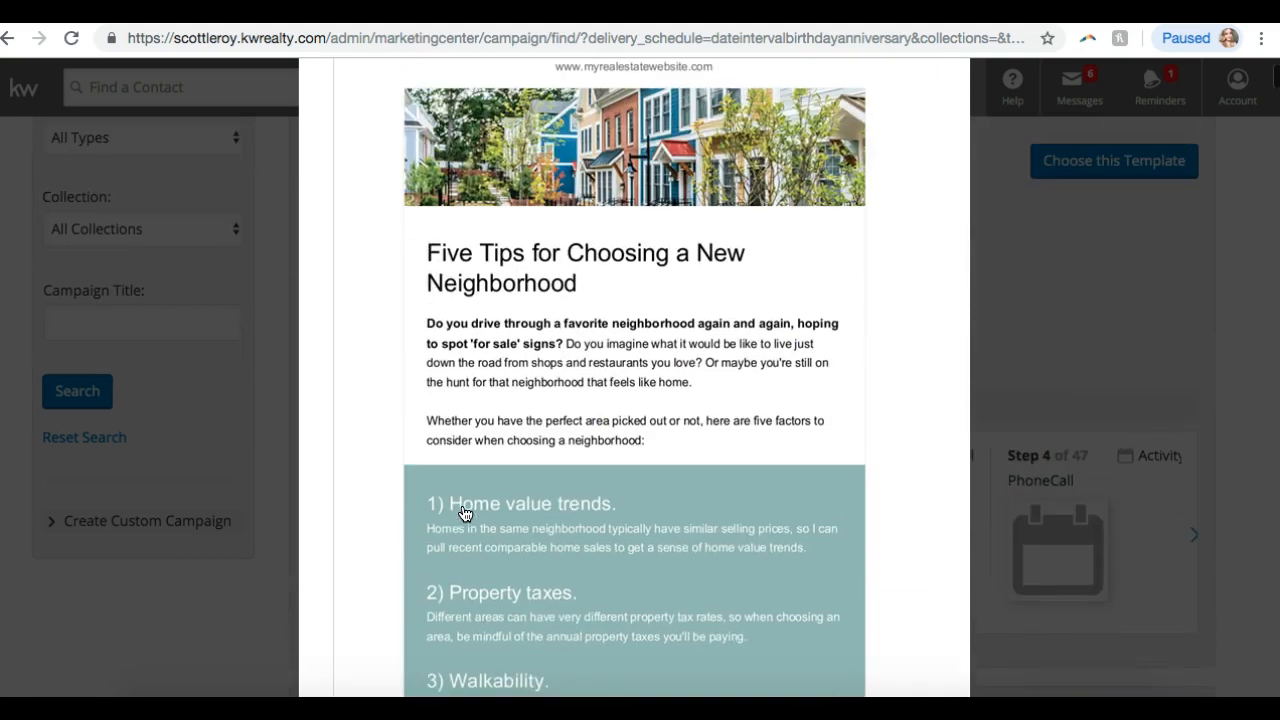
scroll(465, 514, "down", 1)
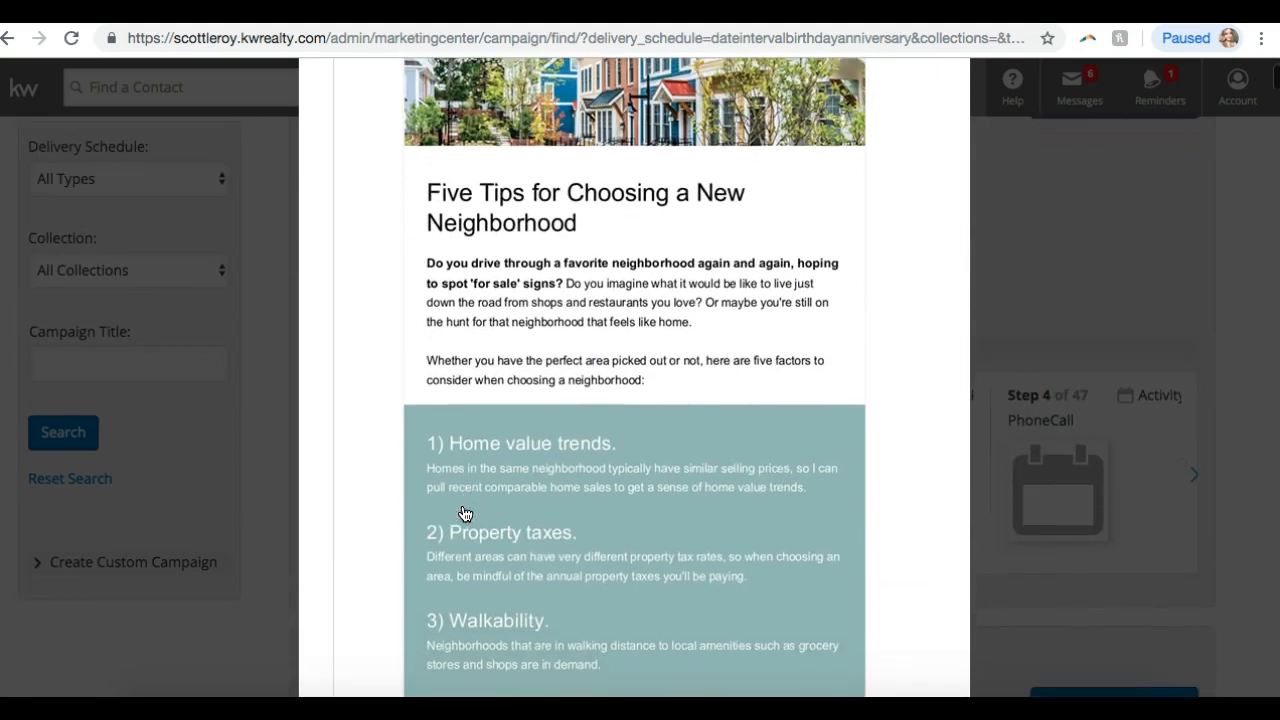
scroll(465, 514, "up", 2)
scroll(465, 514, "down", 1)
scroll(464, 514, "down", 1)
scroll(464, 514, "up", 2)
scroll(464, 514, "down", 5)
scroll(464, 514, "down", 4)
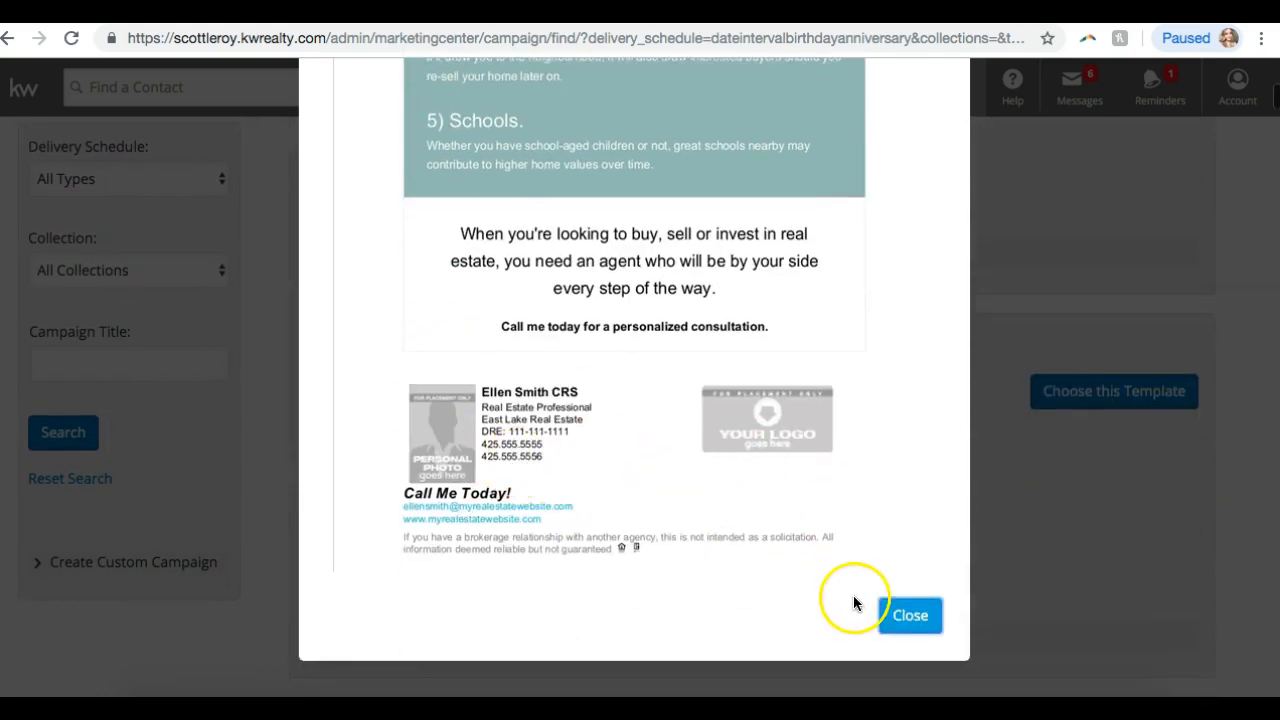
left_click(910, 615)
scroll(905, 617, "up", 5)
scroll(904, 618, "up", 2)
- Preview Step 3's market update email, close it, and choose 33 Touch as the template
left_click(889, 449)
scroll(886, 462, "up", 10)
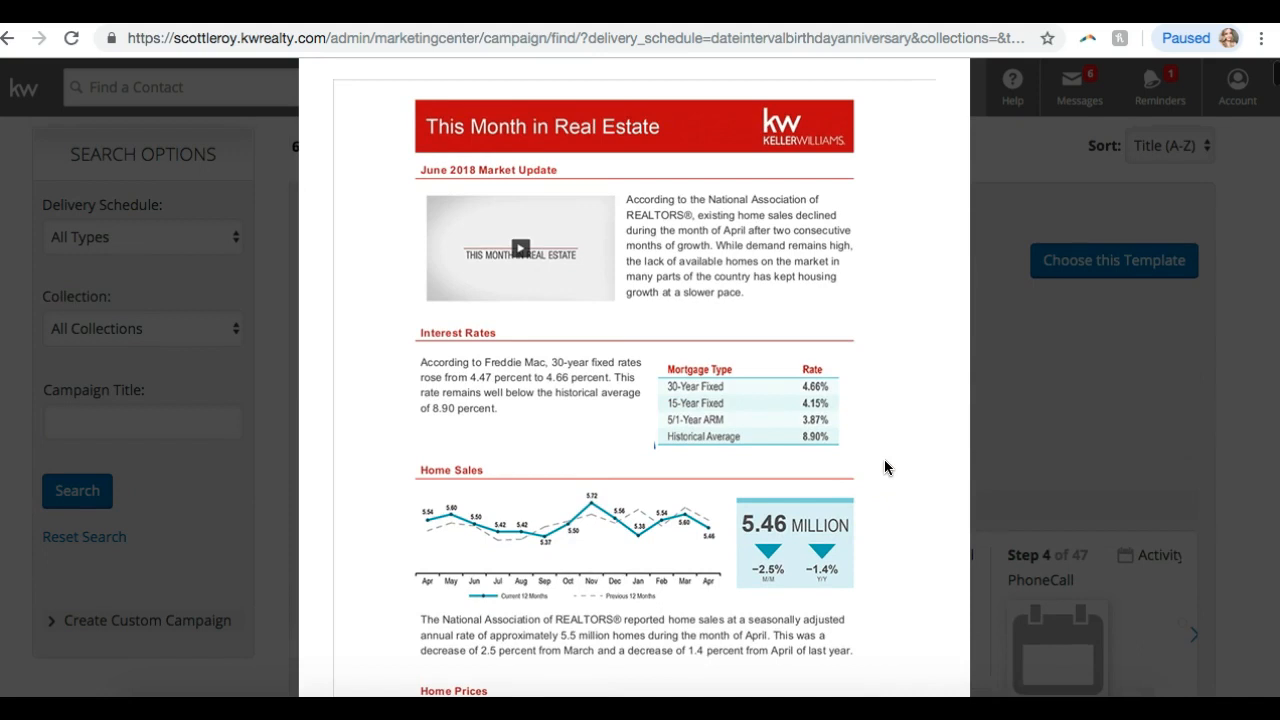
scroll(884, 466, "down", 10)
left_click(908, 662)
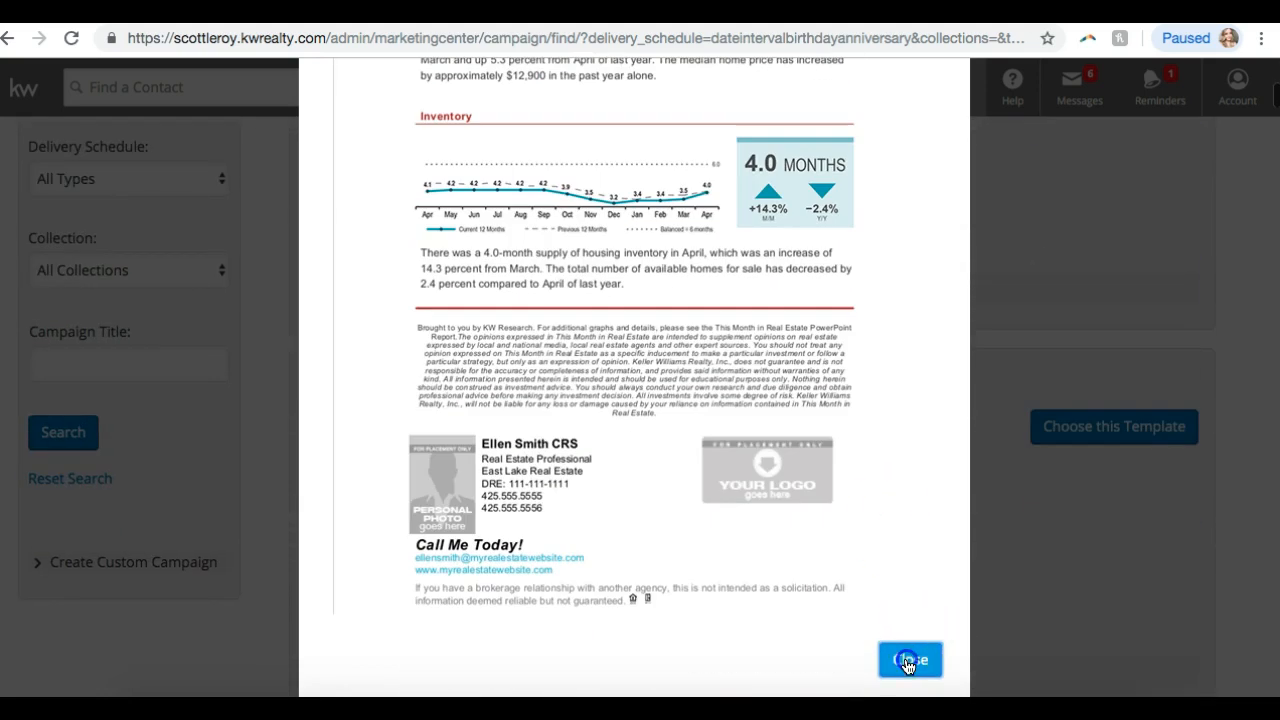
scroll(811, 434, "up", 10)
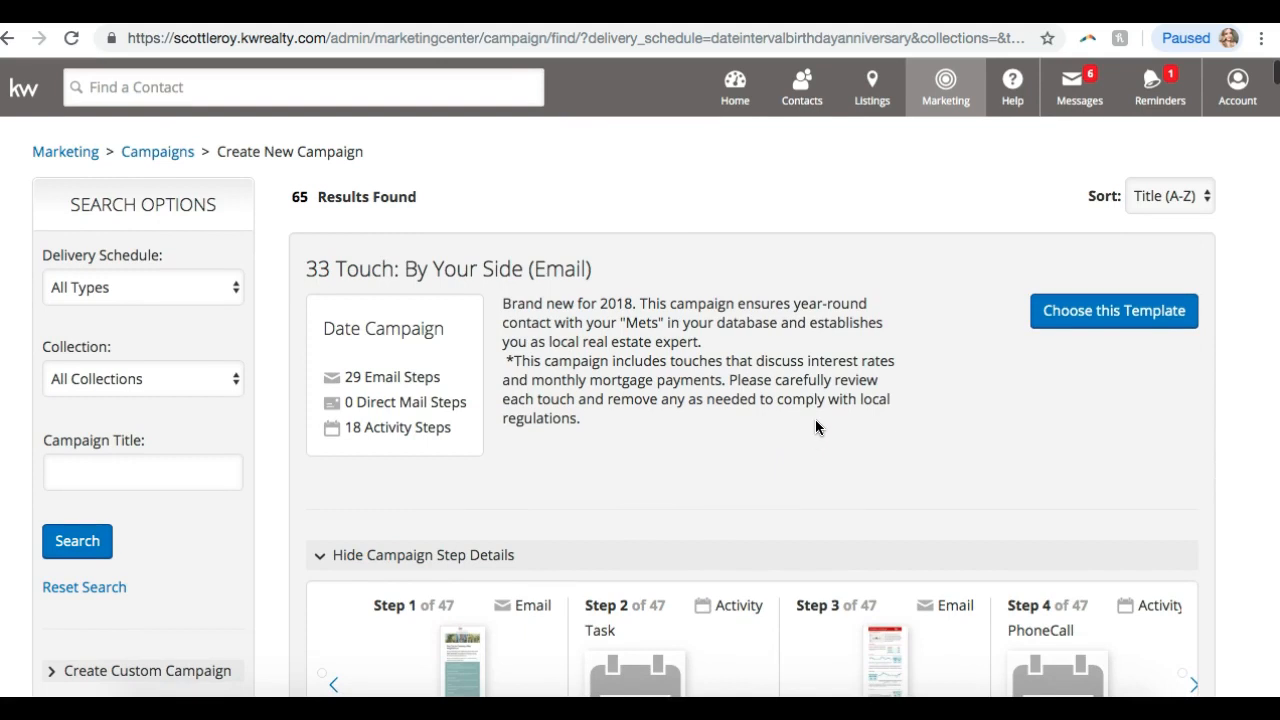
left_click(1105, 313)
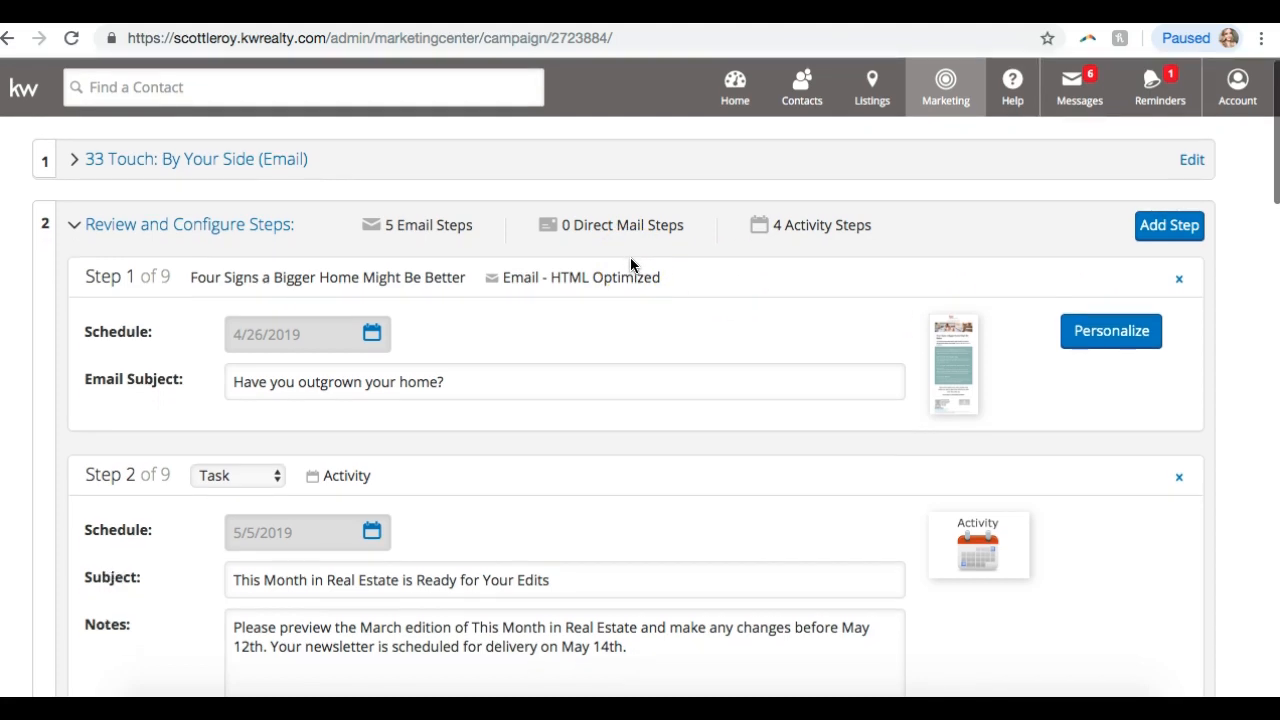
- Rename the campaign to '33 Touch: By Your Side (Email) - SOI' and save
left_click(234, 226)
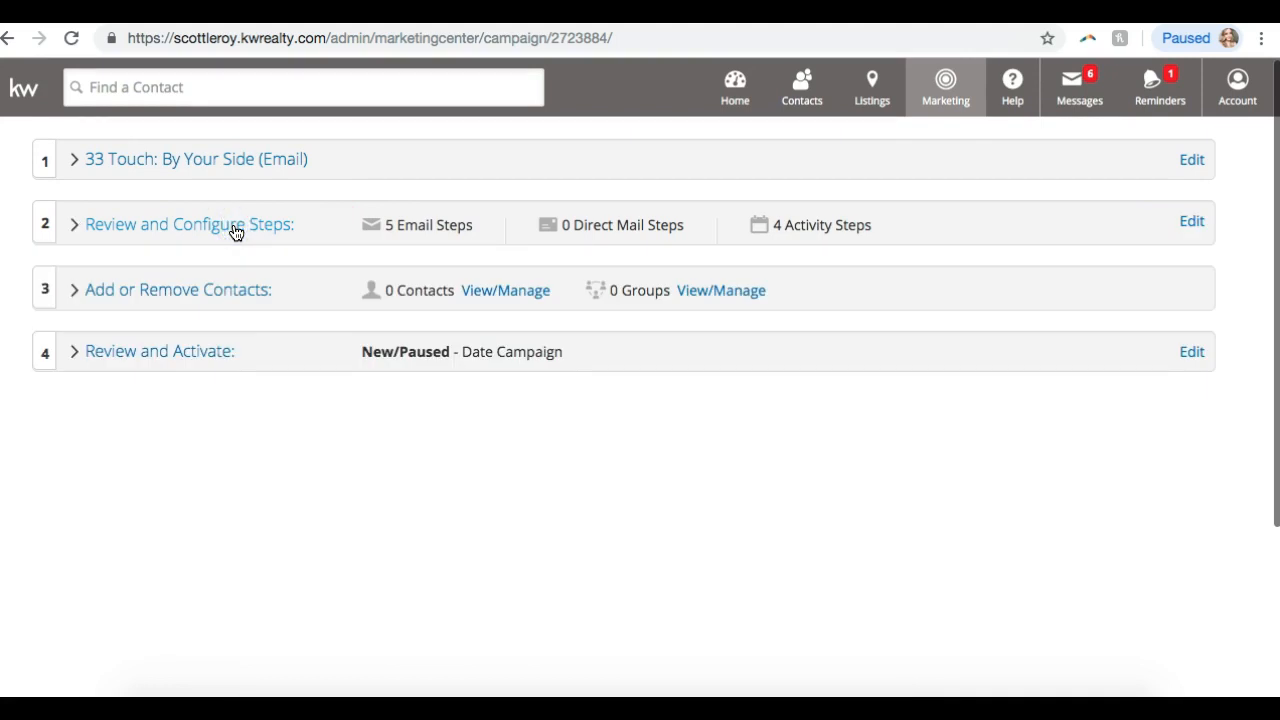
left_click(183, 154)
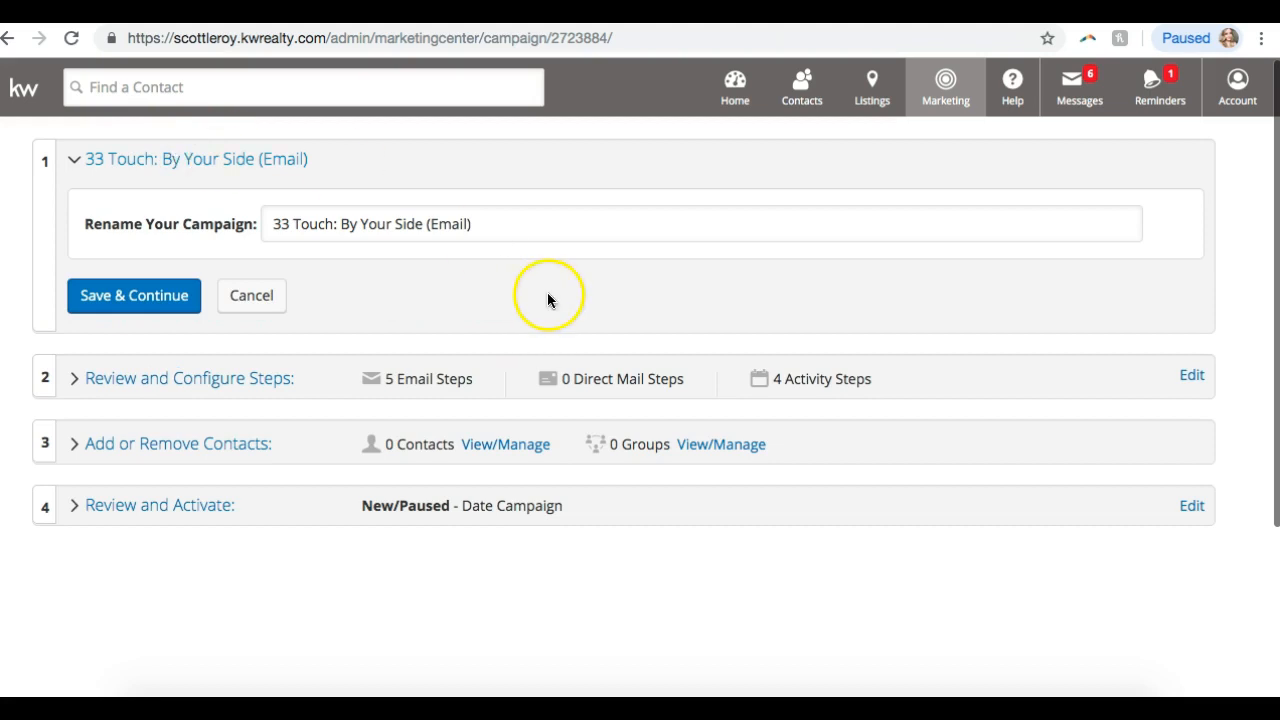
left_click(540, 231)
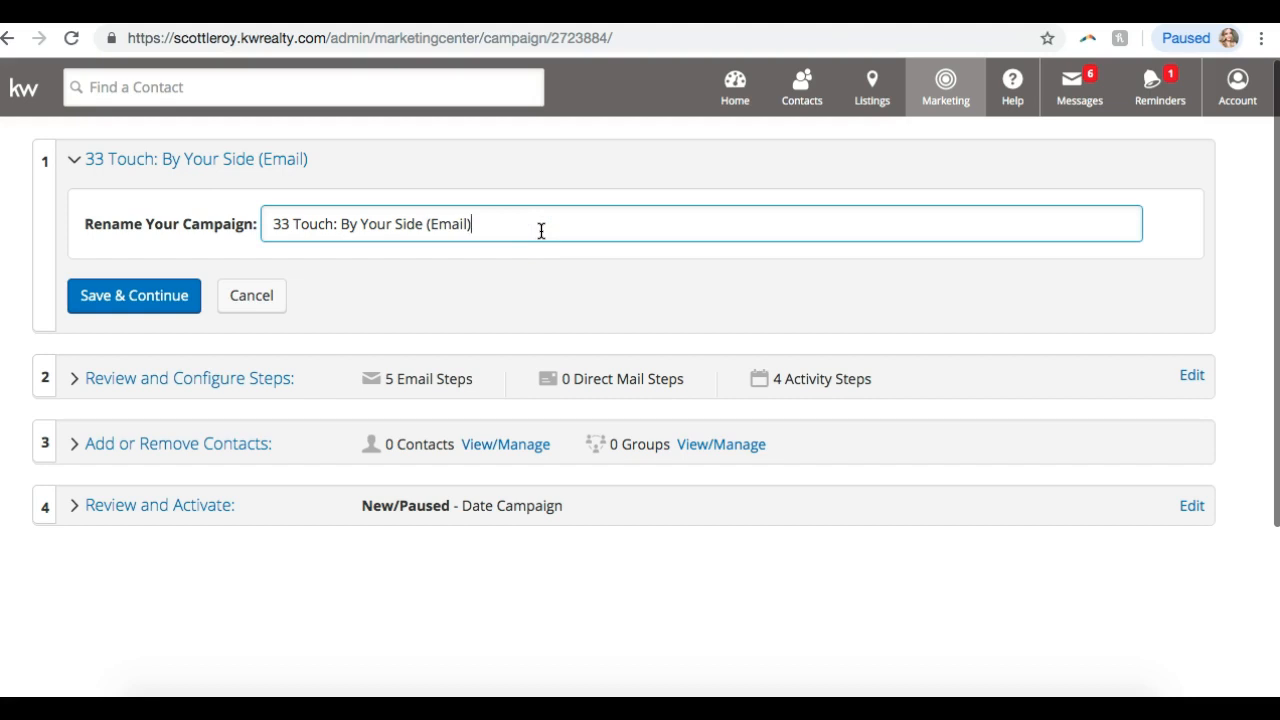
type("- SOI")
left_click(134, 296)
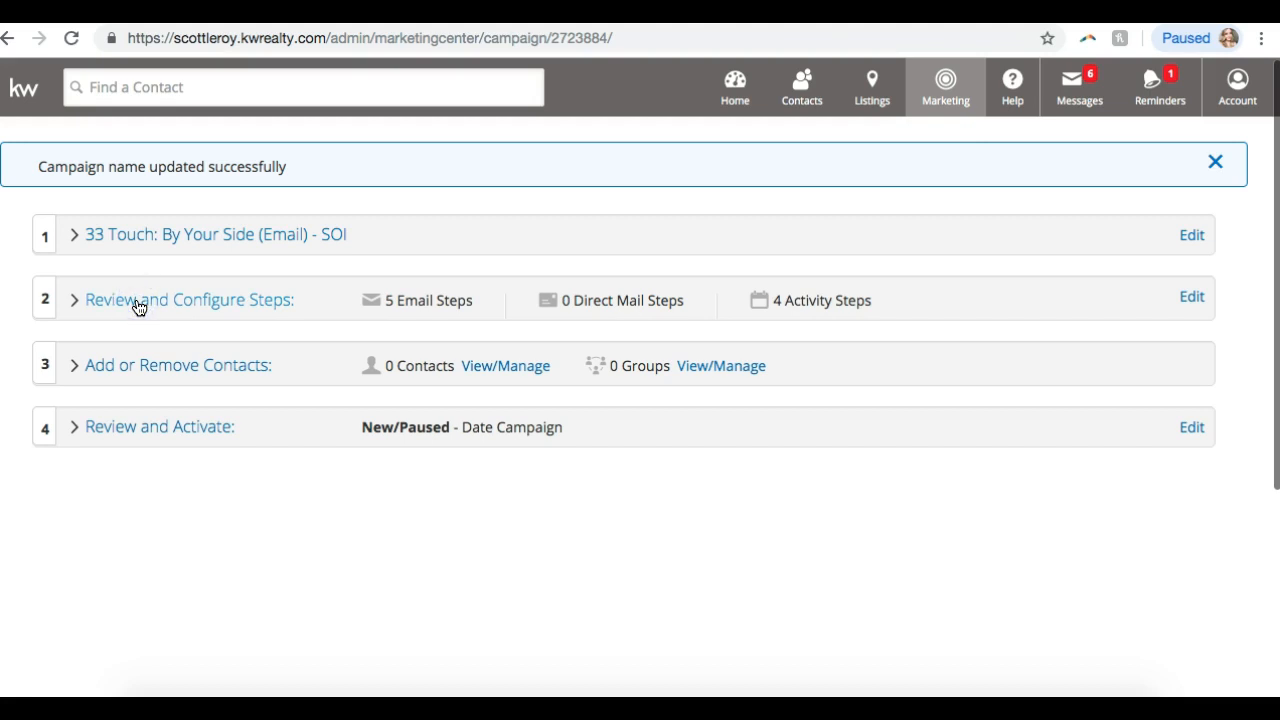
- Check Step 1's subject 'Have you outgrown your home?' and personalize its email
left_click(139, 305)
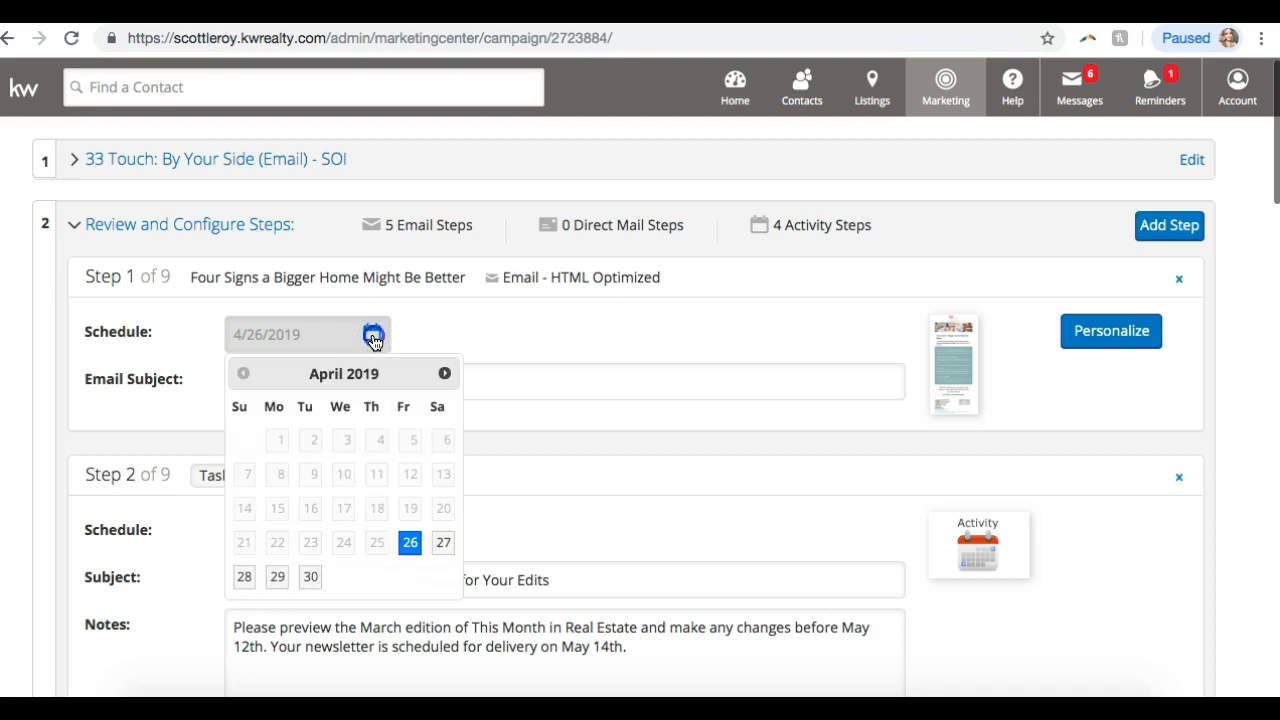
left_click(523, 391)
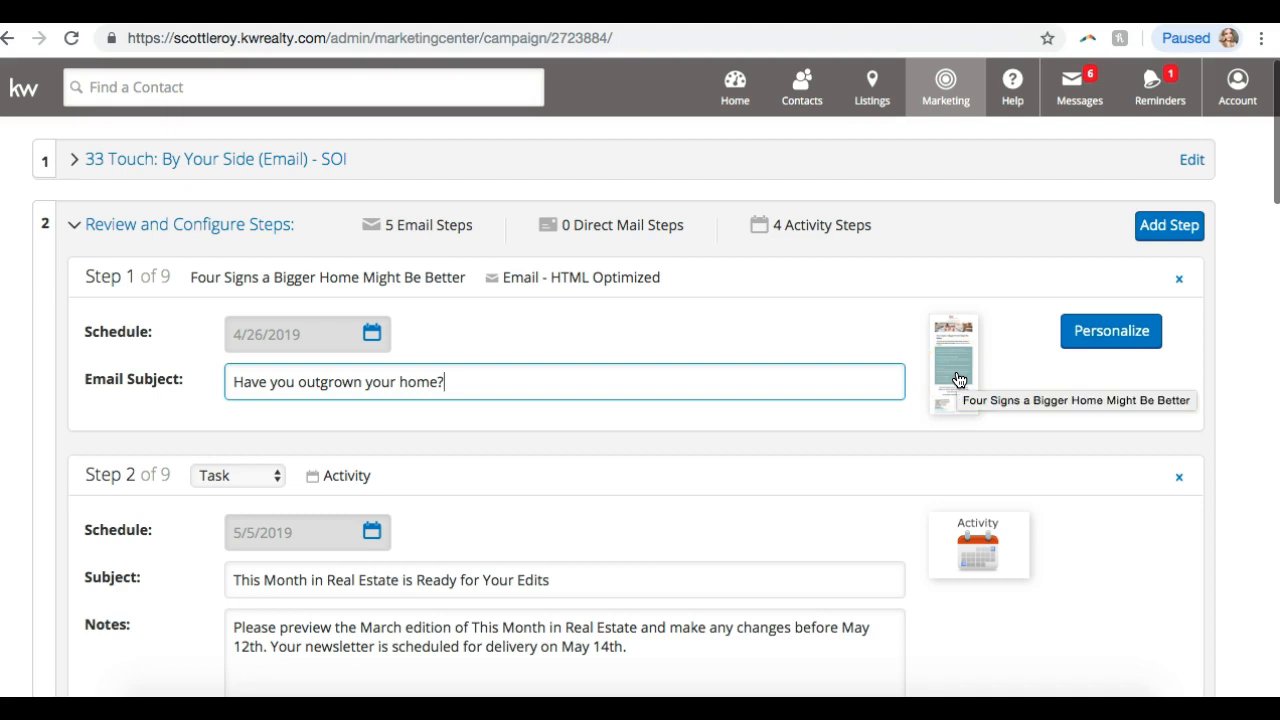
left_click(1120, 334)
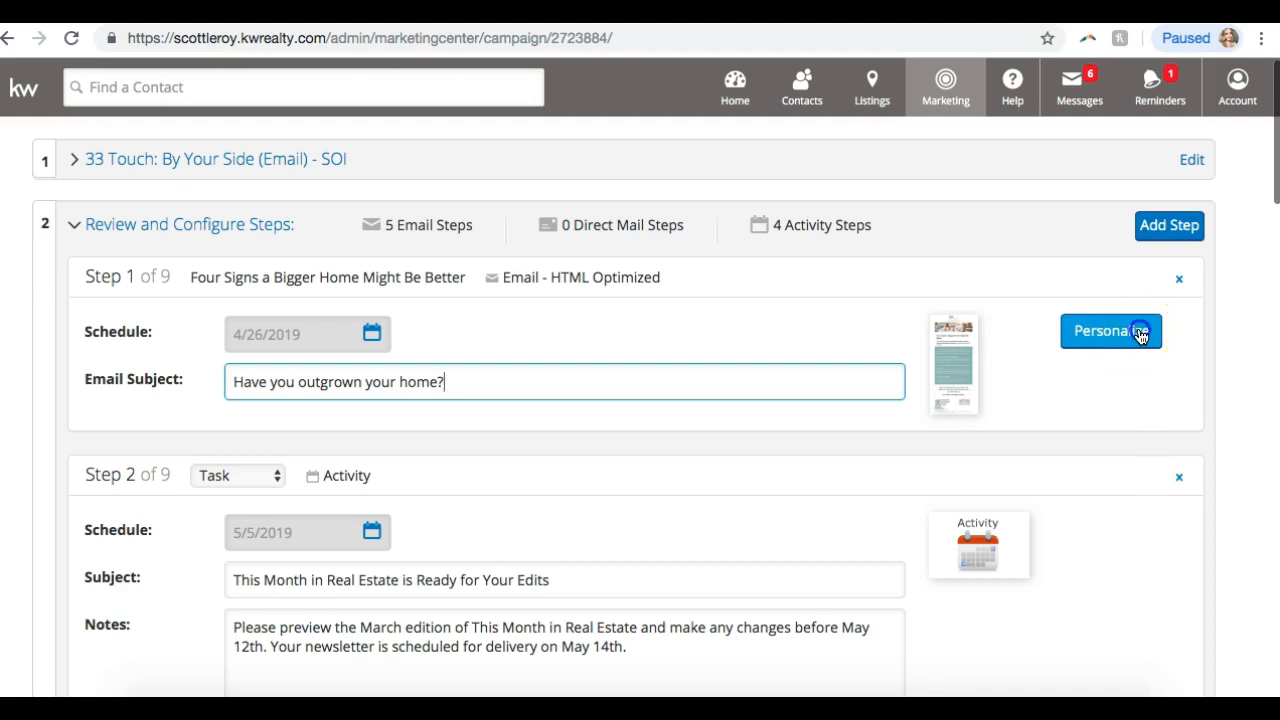
left_click(1140, 334)
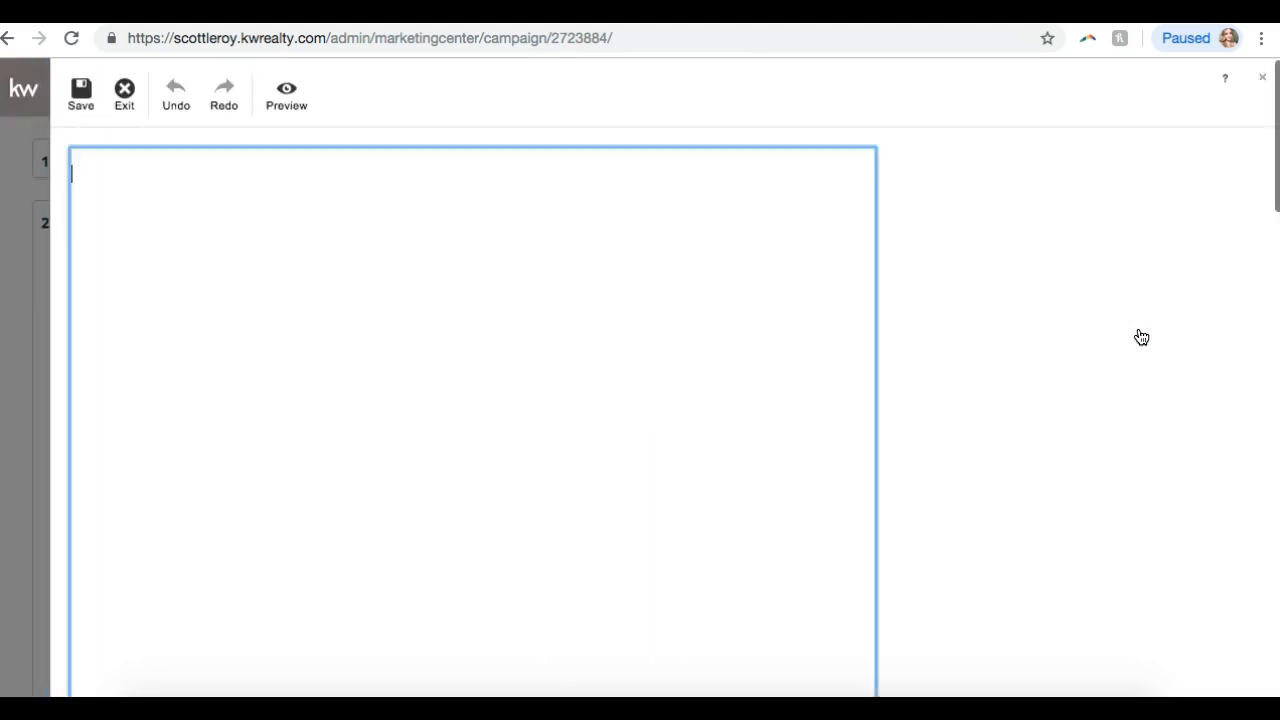
left_click(734, 265)
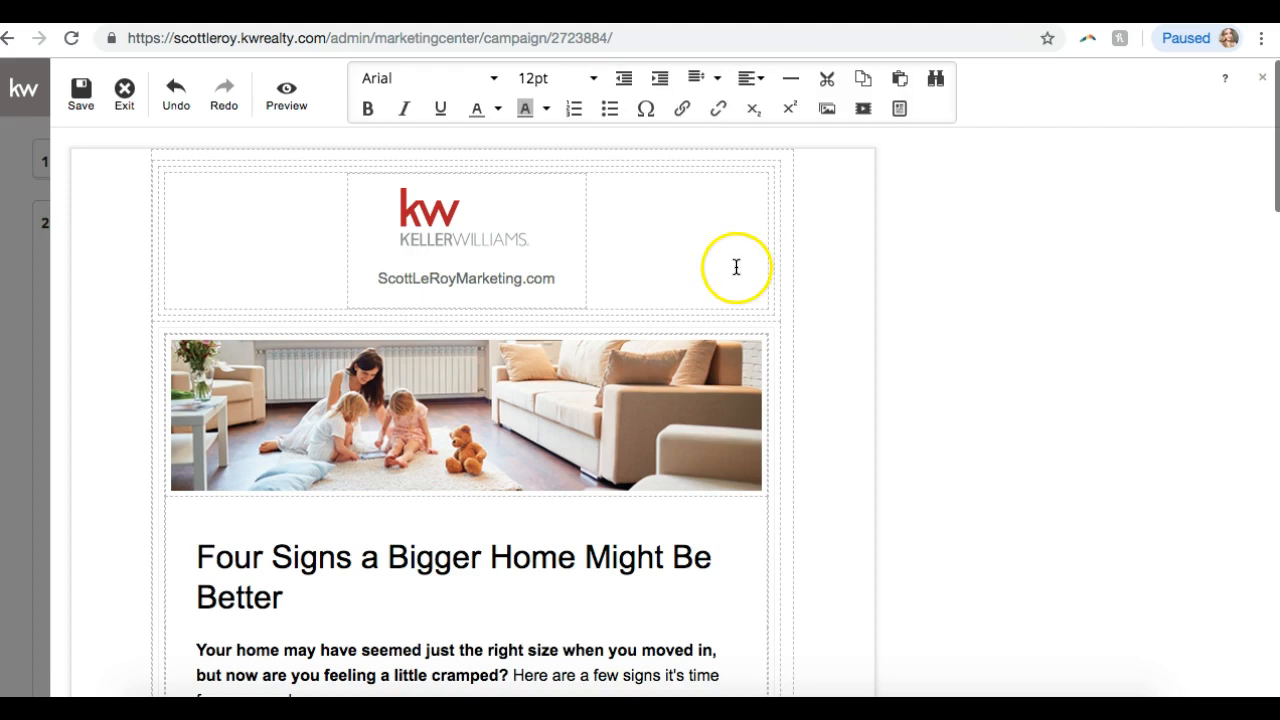
scroll(732, 268, "down", 14)
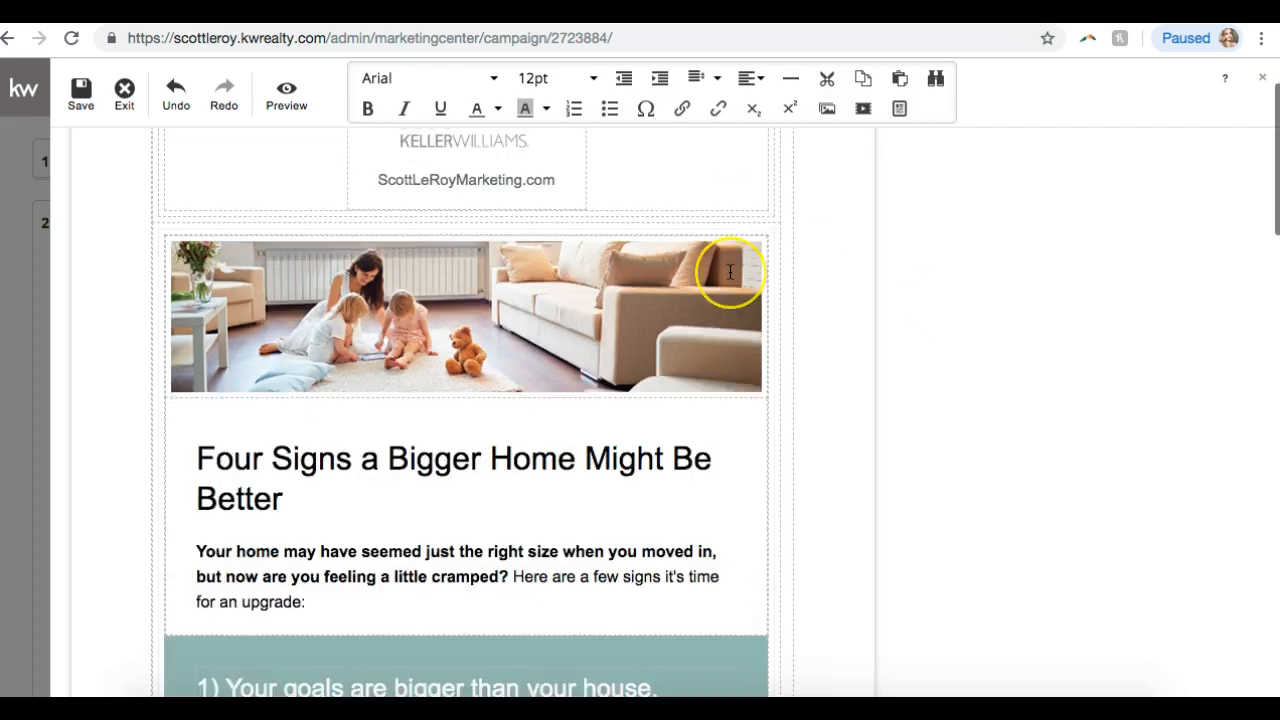
scroll(730, 272, "down", 3)
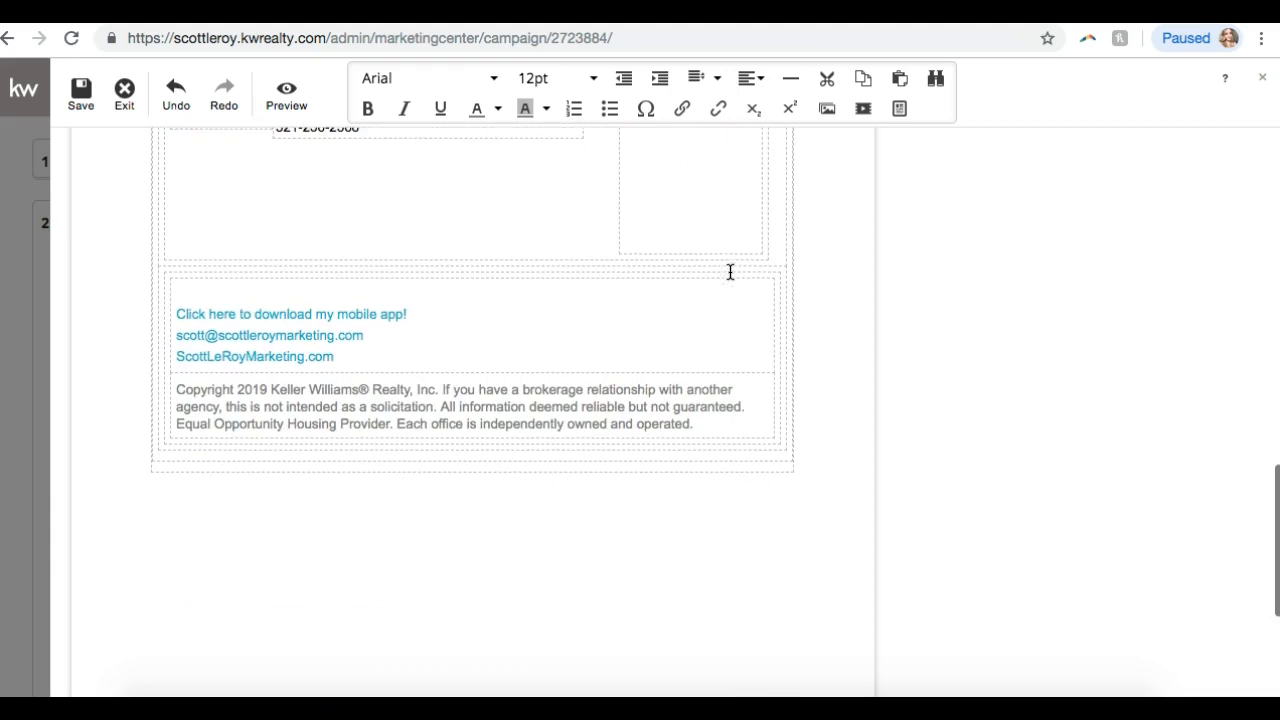
scroll(730, 272, "up", 16)
scroll(725, 280, "down", 1)
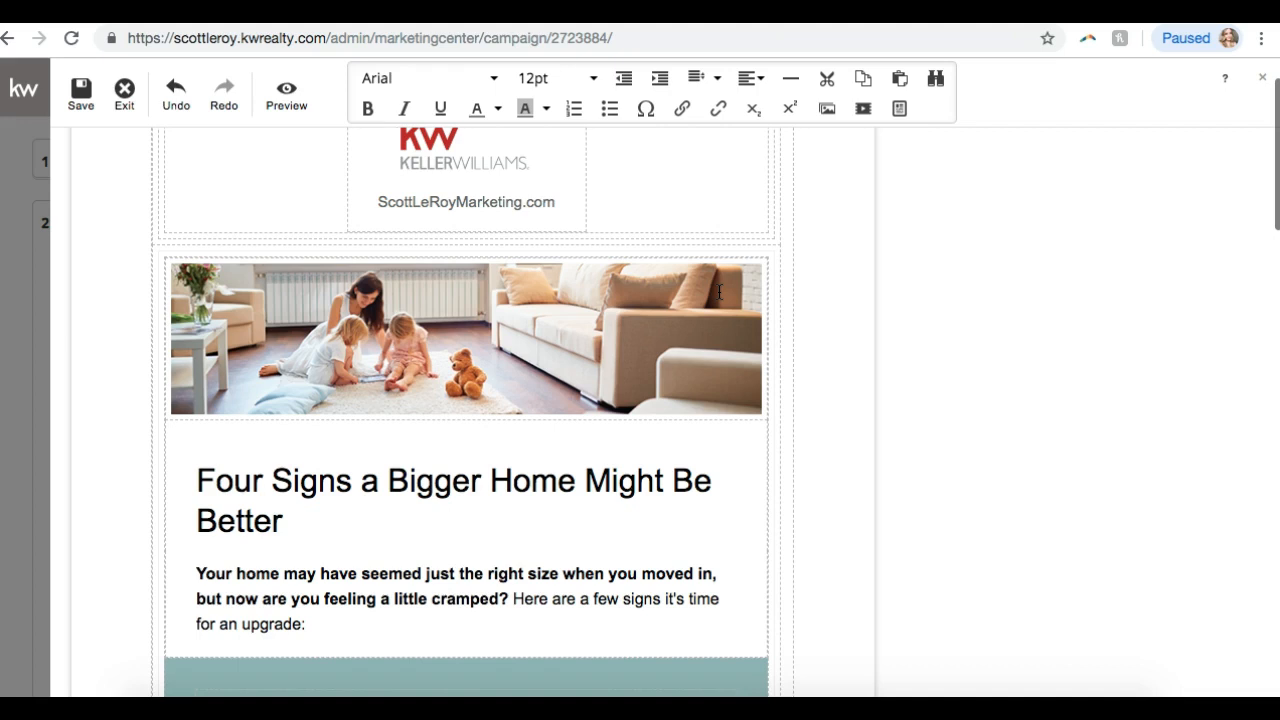
scroll(129, 349, "up", 1)
double_click(487, 347)
left_click(400, 560)
scroll(398, 561, "up", 1)
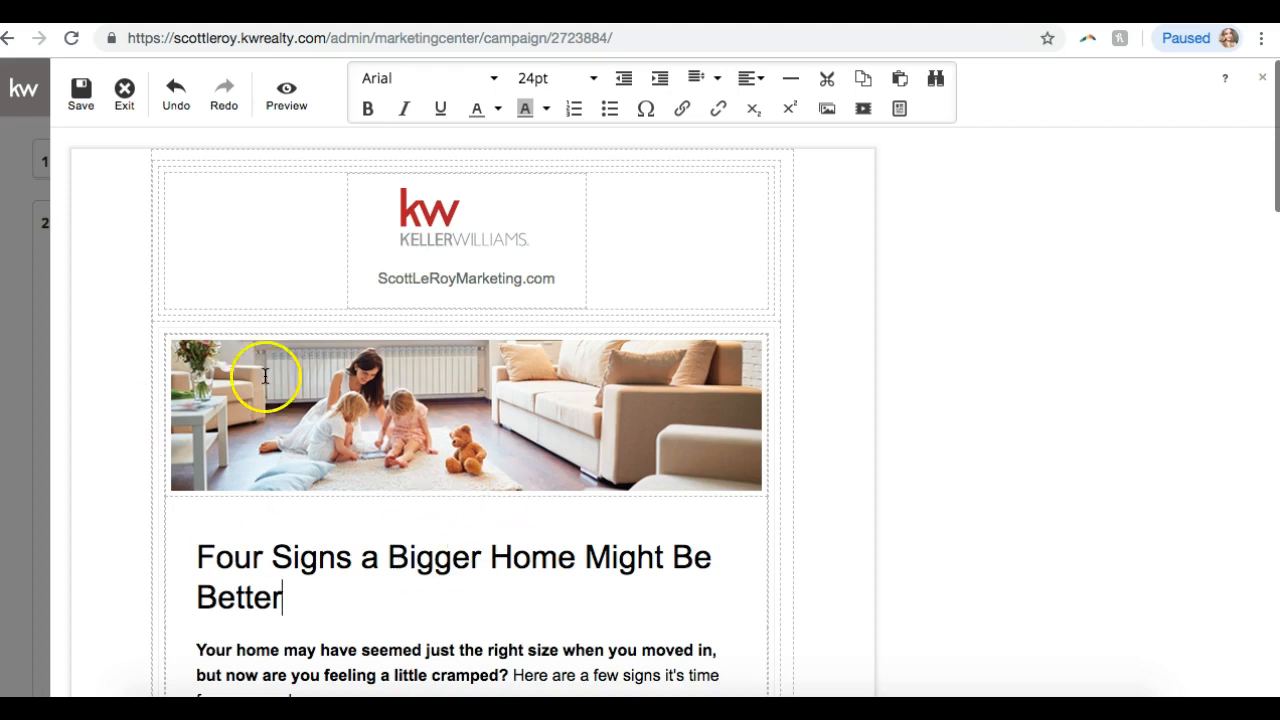
scroll(345, 500, "down", 12)
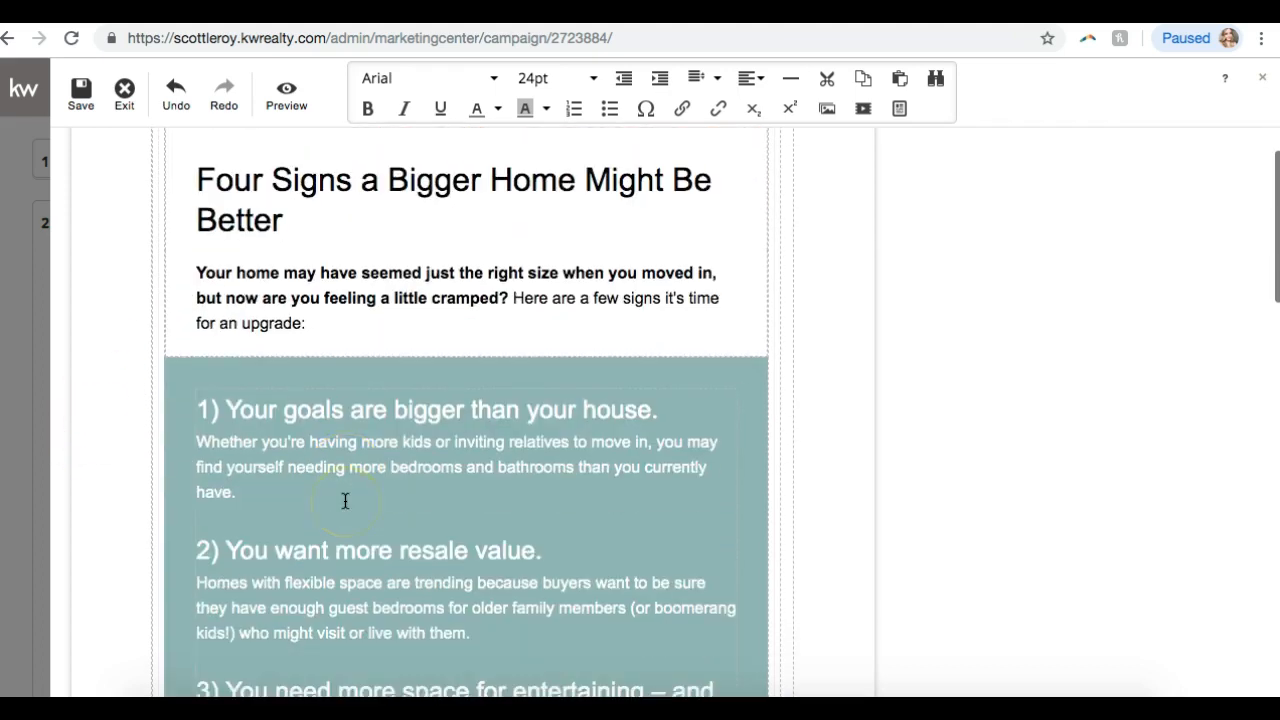
scroll(345, 500, "up", 12)
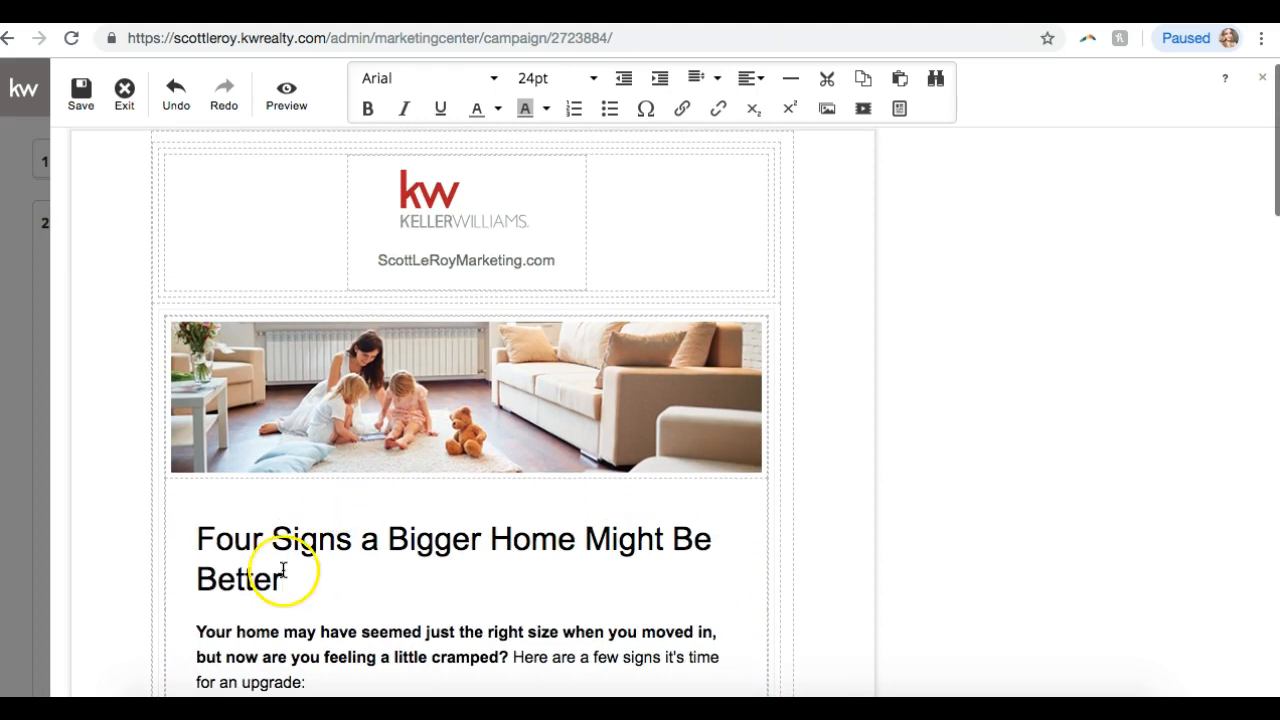
- Replace the heading with the company's 'is the best' tagline
left_click_drag(293, 580, 208, 531)
key("BackSpace")
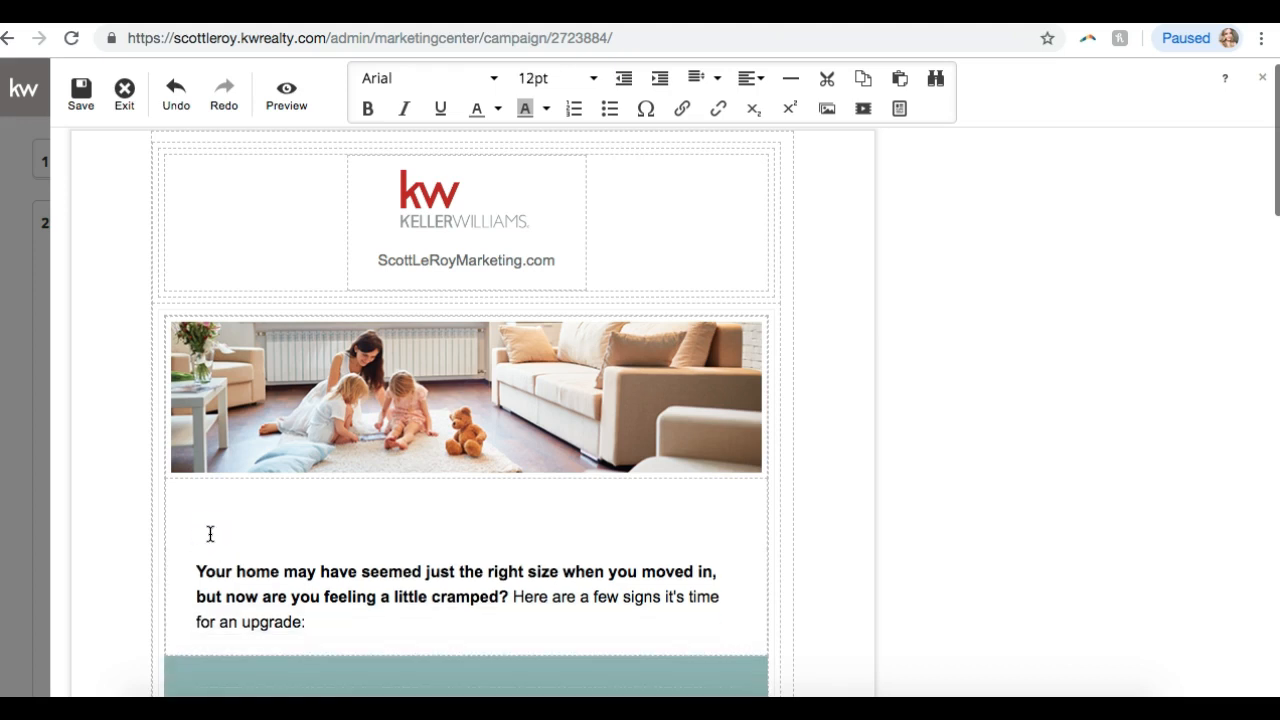
type("Scott Le Roy")
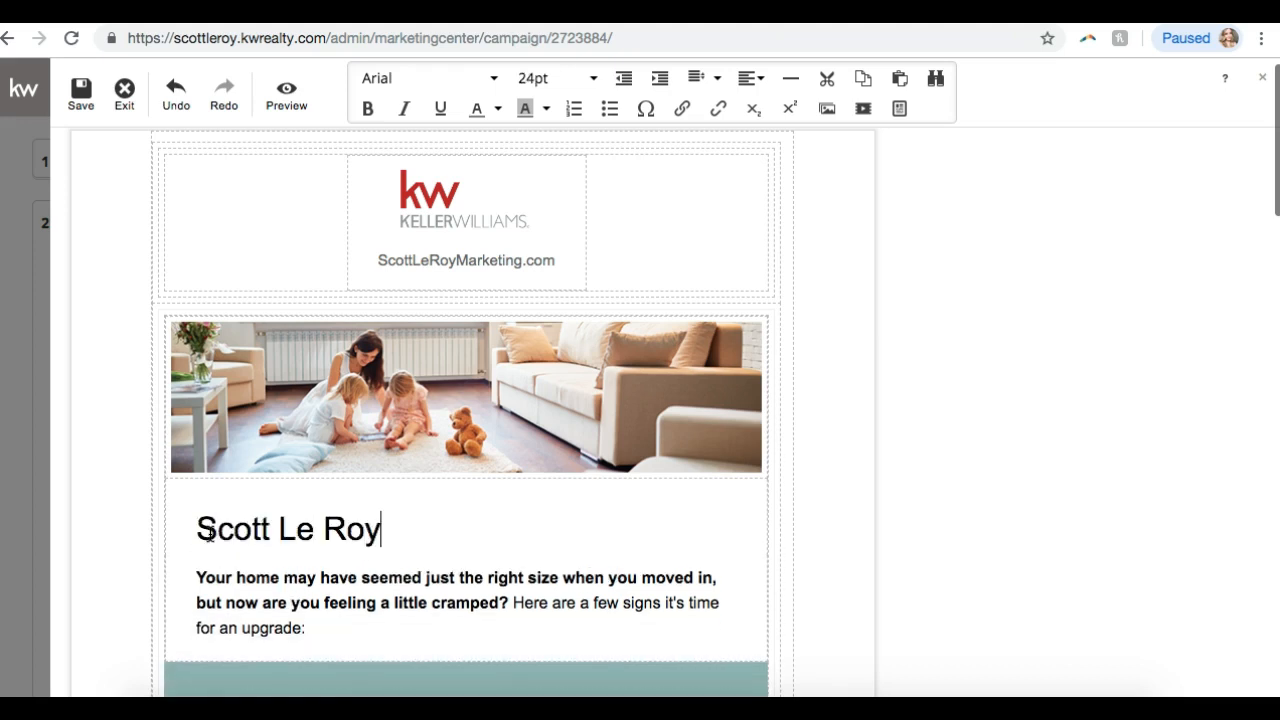
type(" Marketing is the best!")
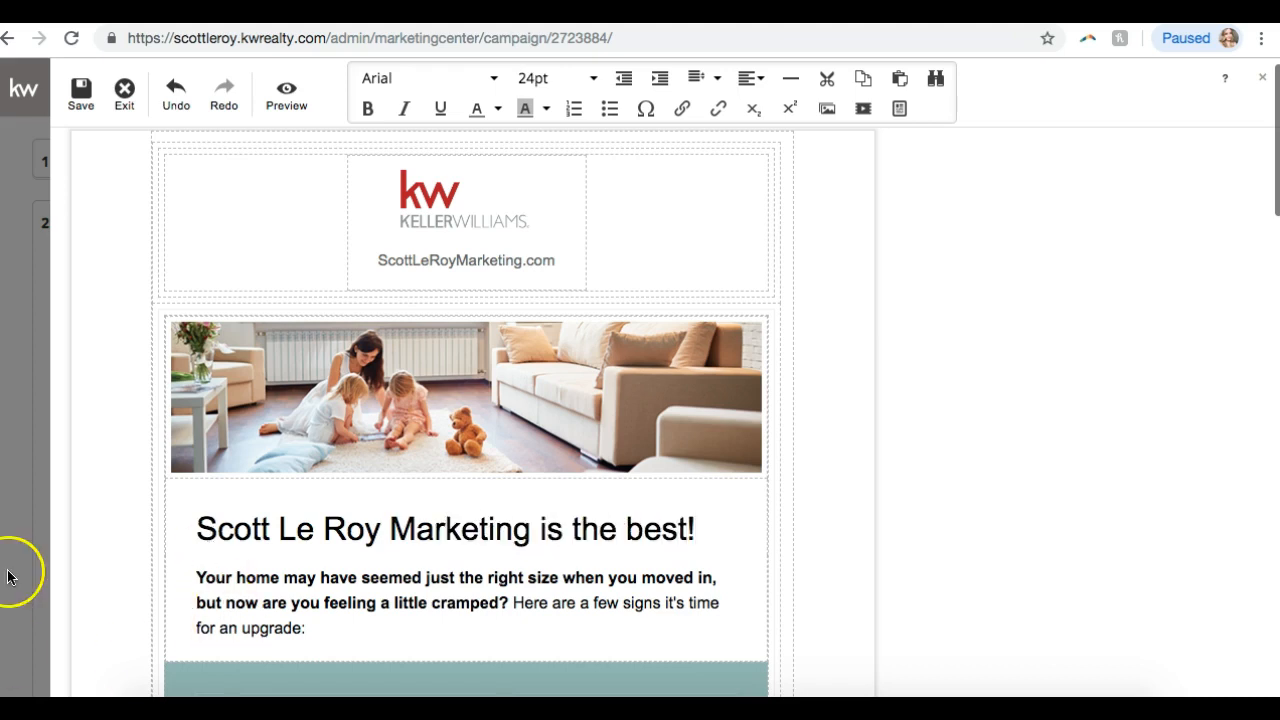
- Format the heading in Trebuchet MS at 24pt, coloured light purple
triple_click(434, 526)
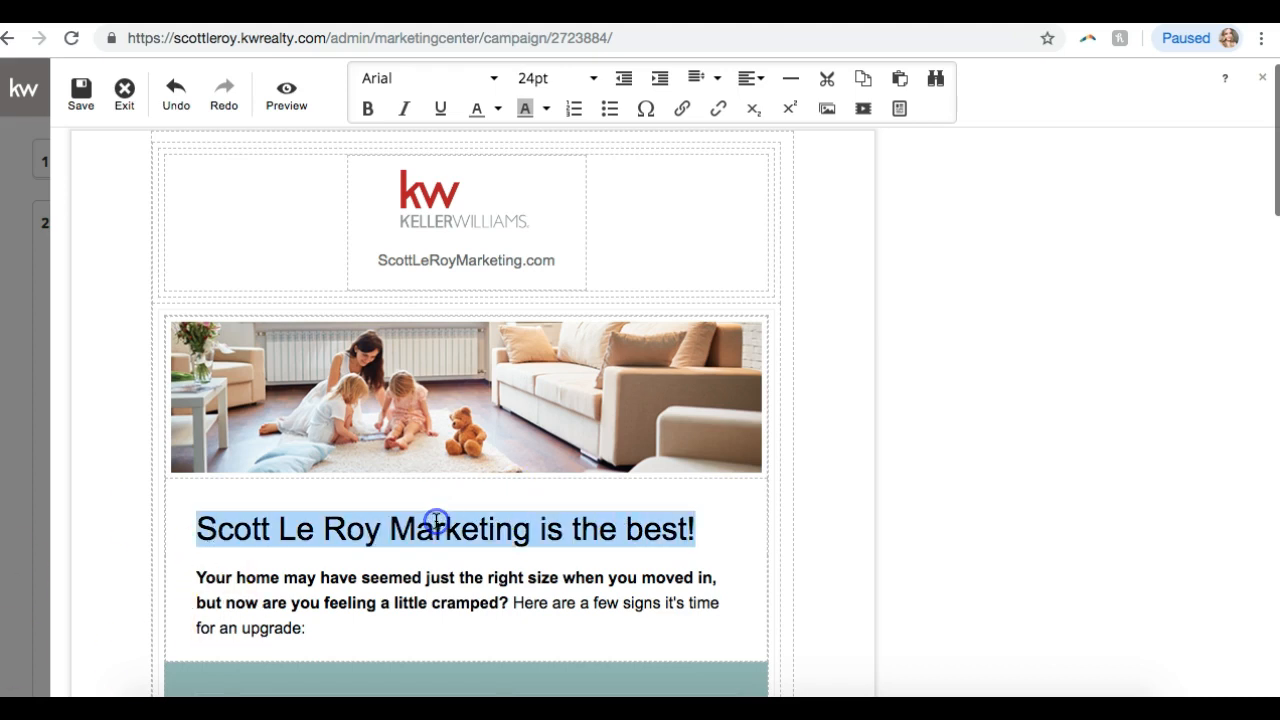
left_click(488, 80)
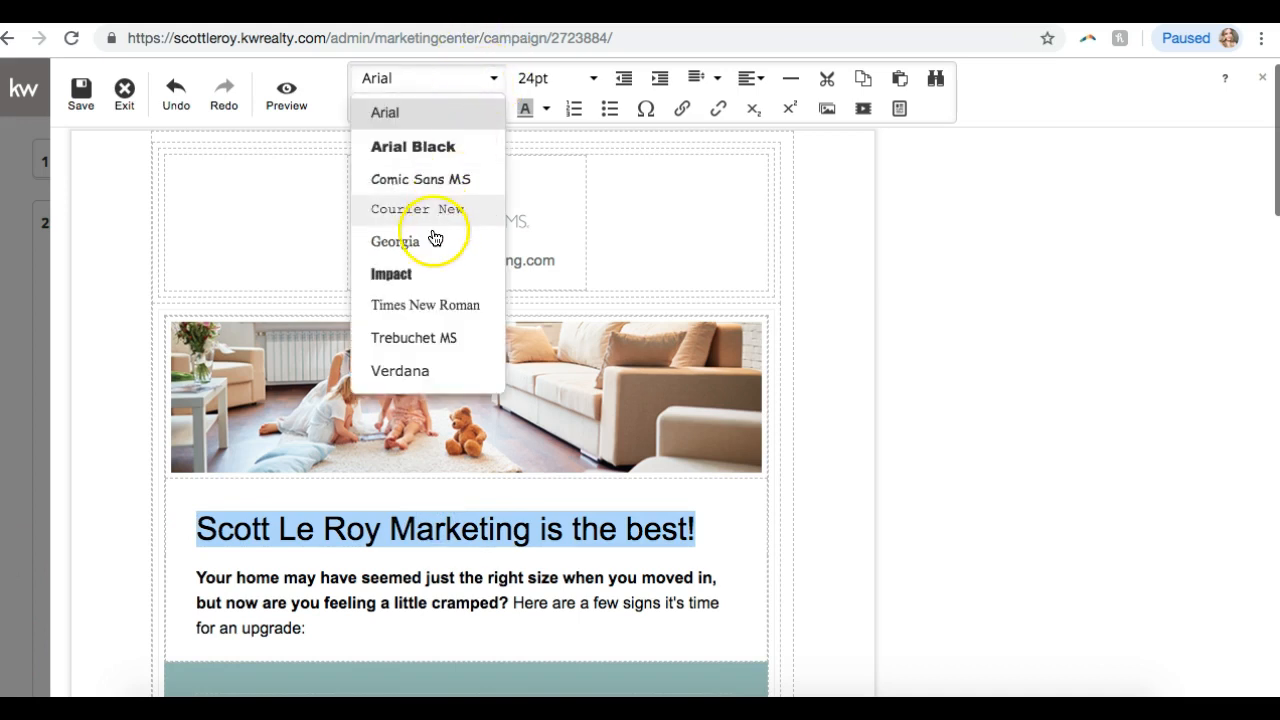
left_click(414, 337)
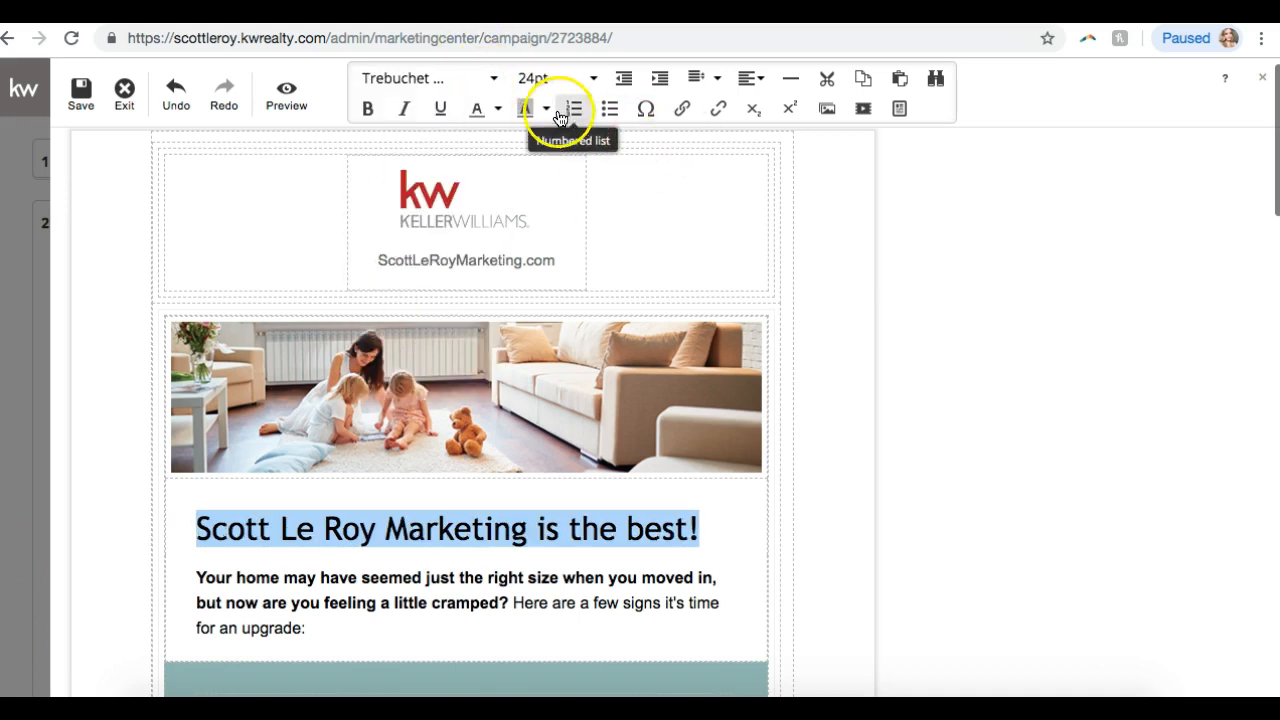
left_click(581, 77)
left_click(581, 77)
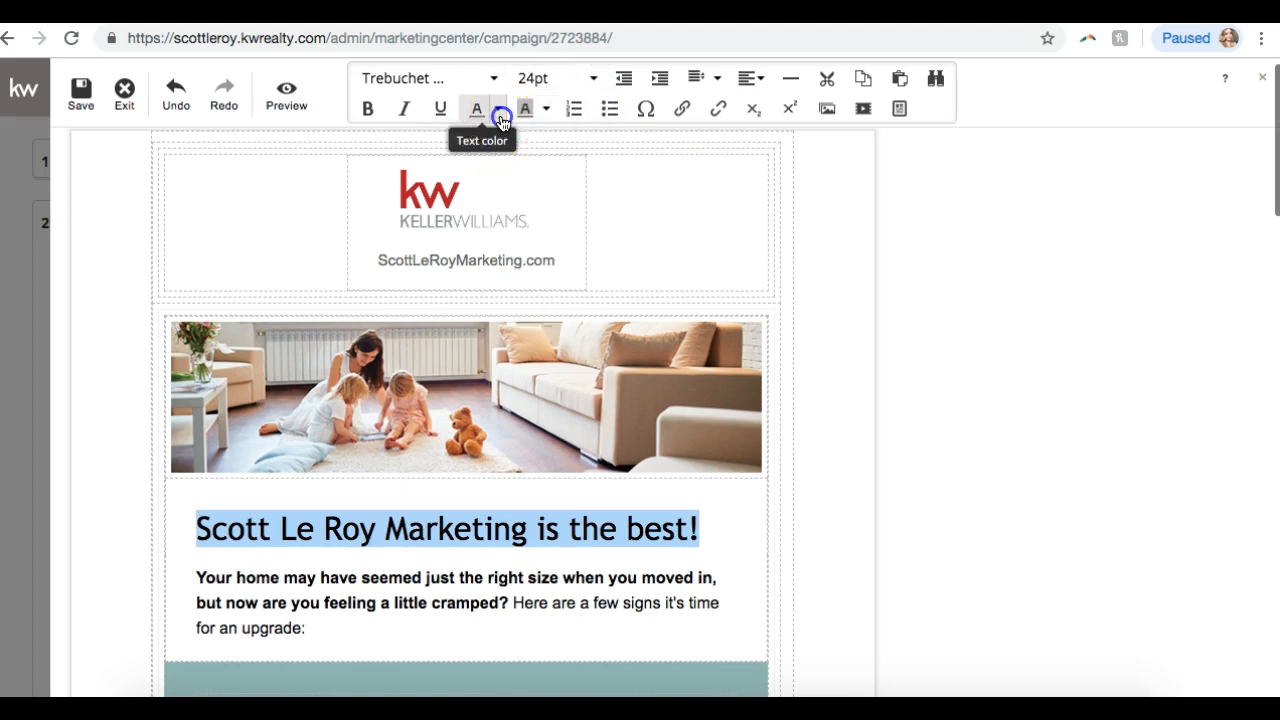
left_click(498, 109)
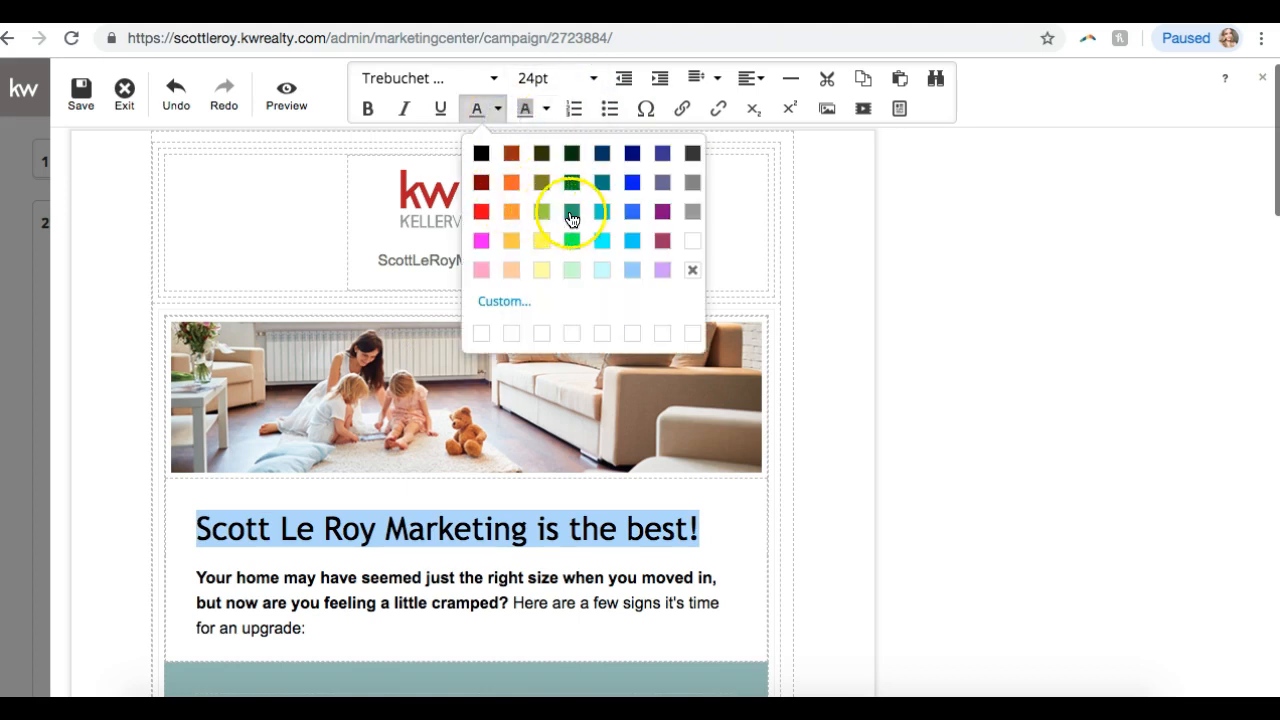
left_click(662, 270)
scroll(605, 557, "down", 1)
left_click(605, 557)
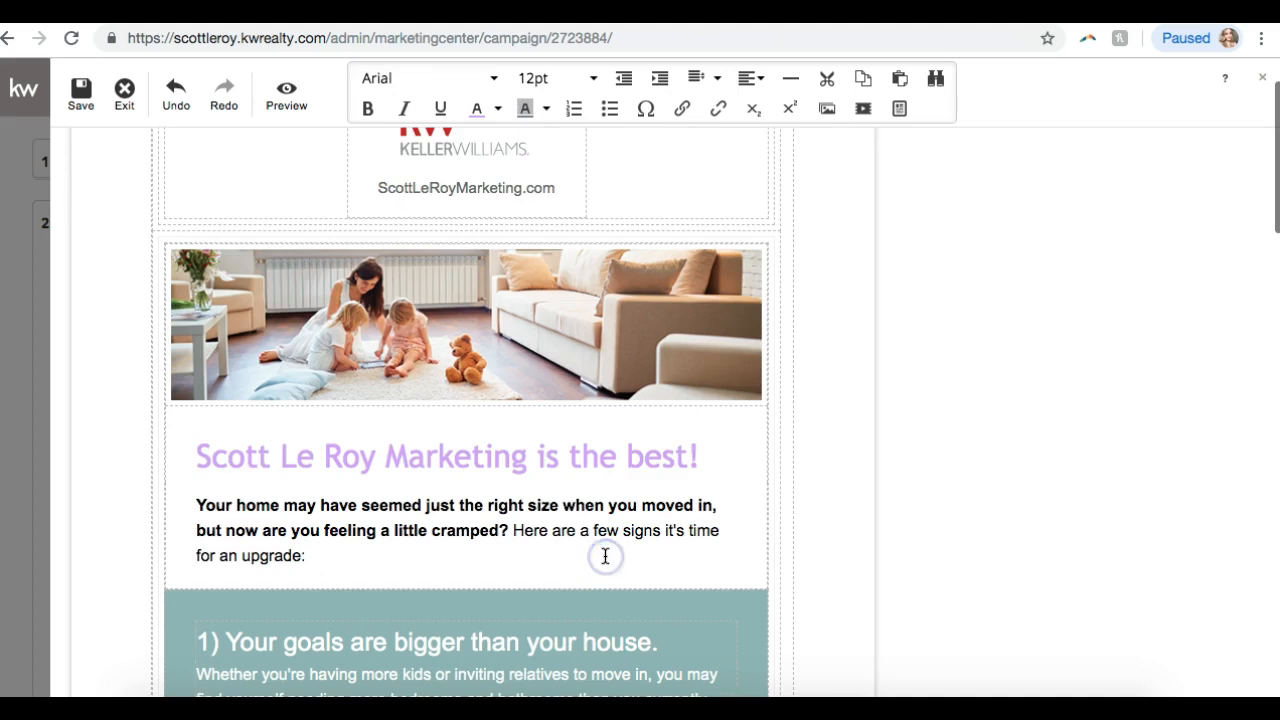
scroll(605, 557, "up", 1)
- Replace the family photo with the Pizza image from Stock > Food and Cooking
double_click(420, 390)
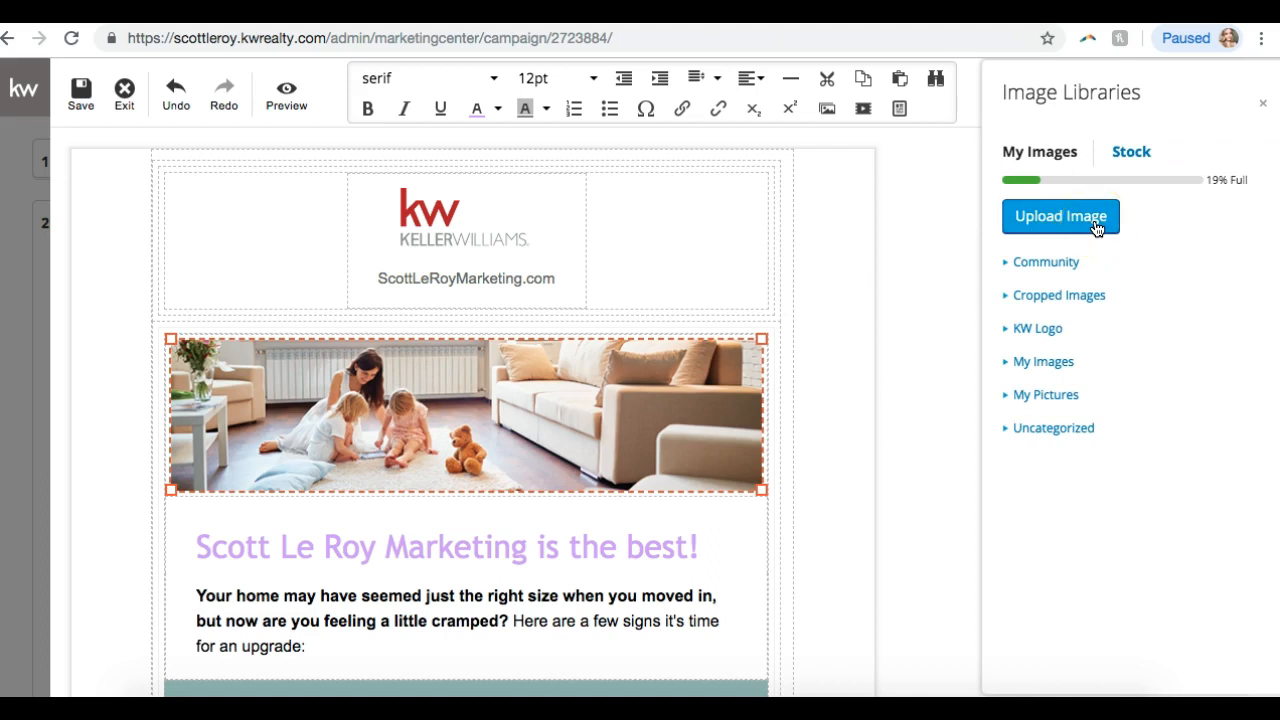
left_click(1129, 160)
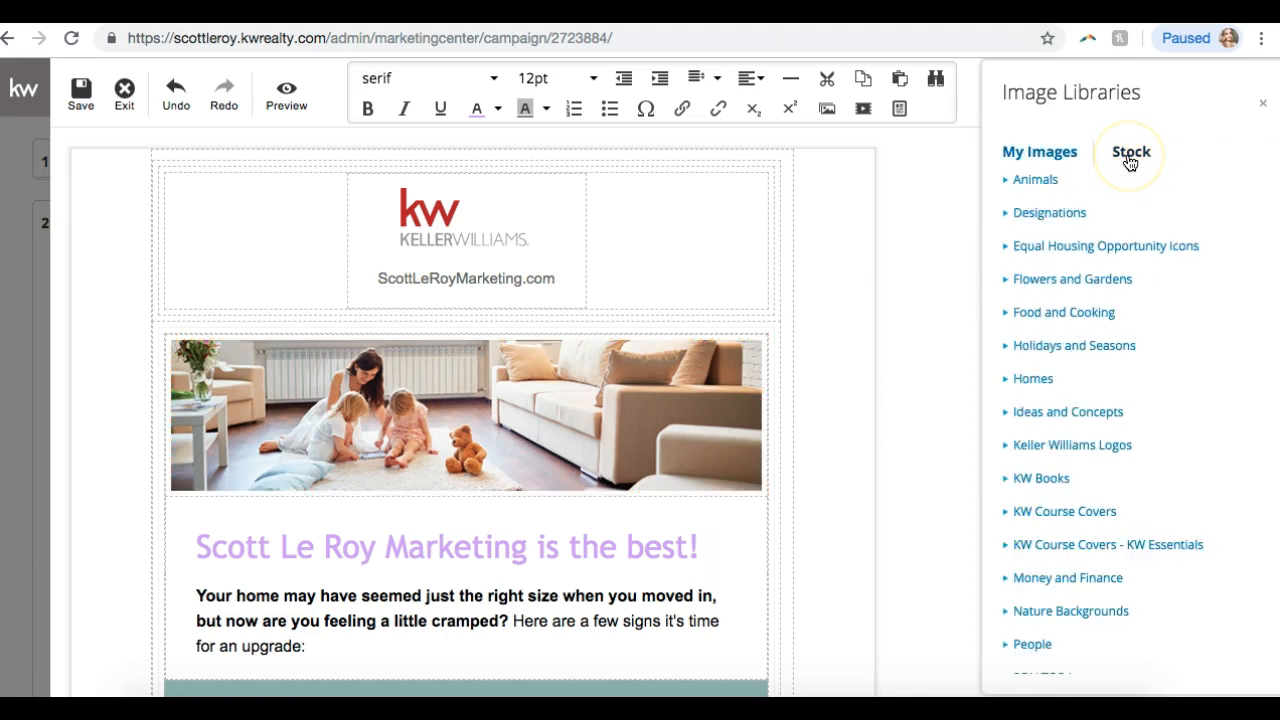
scroll(1037, 323, "down", 3)
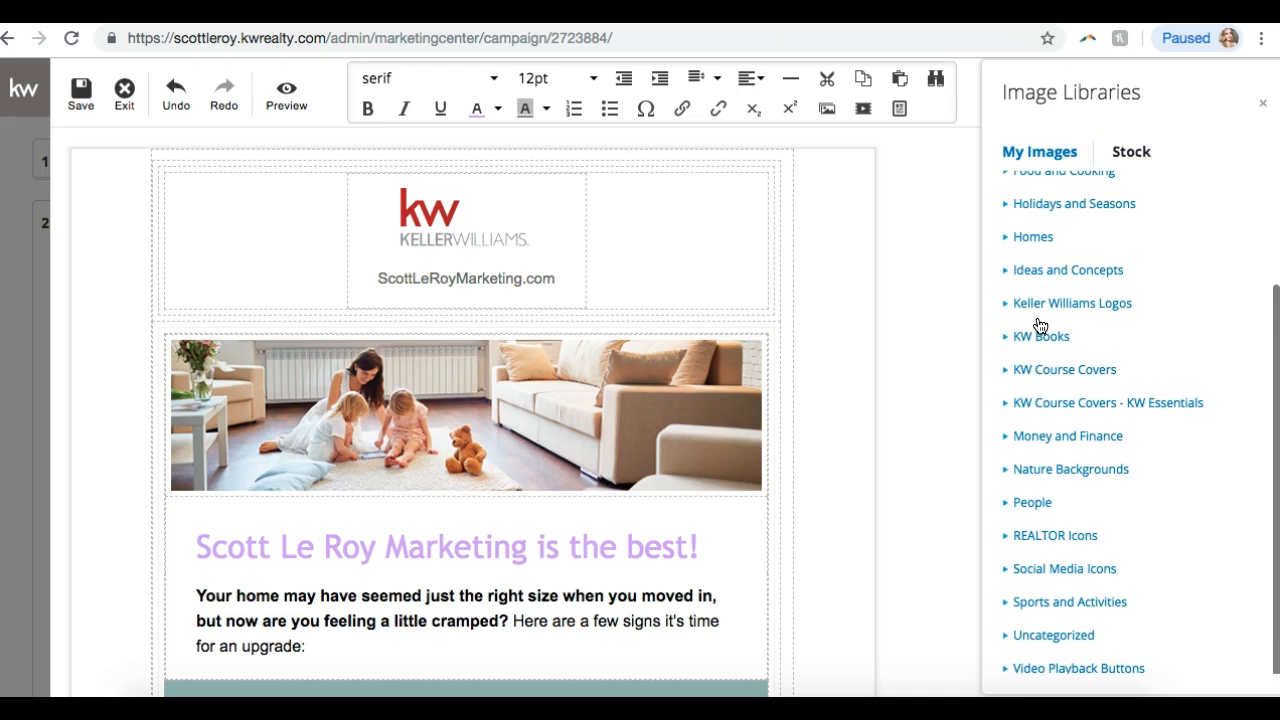
scroll(1014, 460, "up", 3)
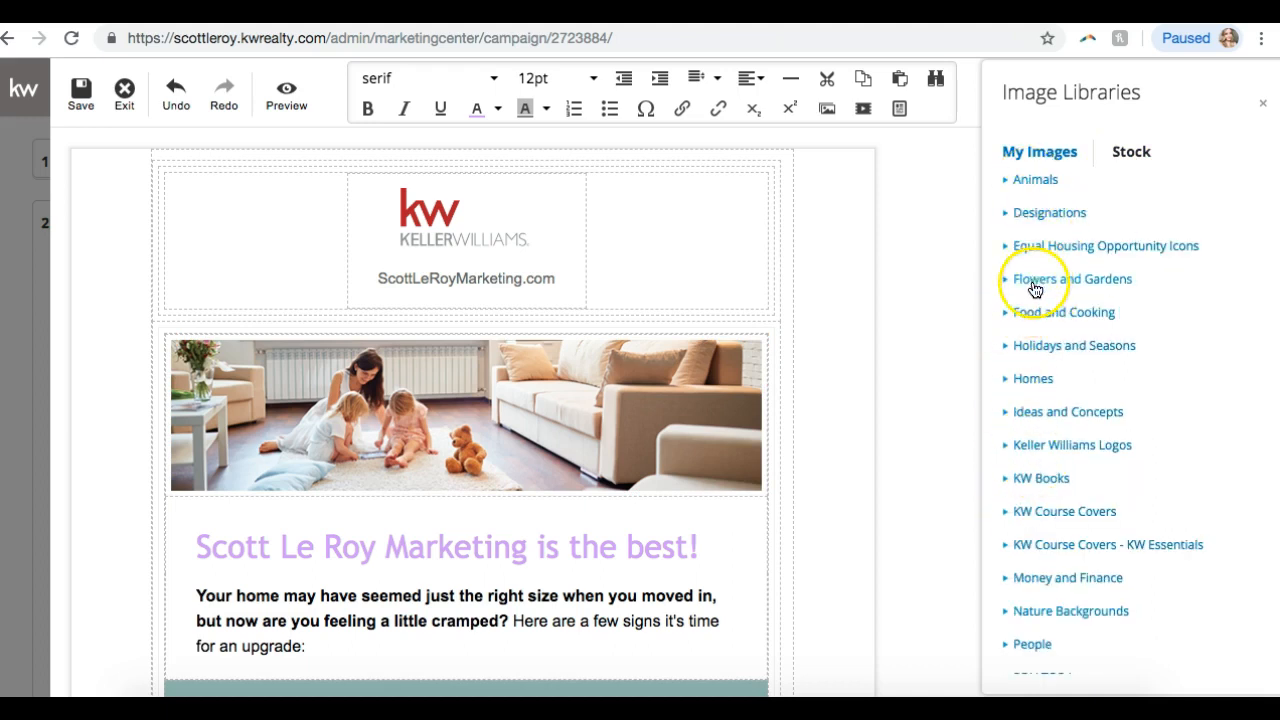
left_click(1022, 313)
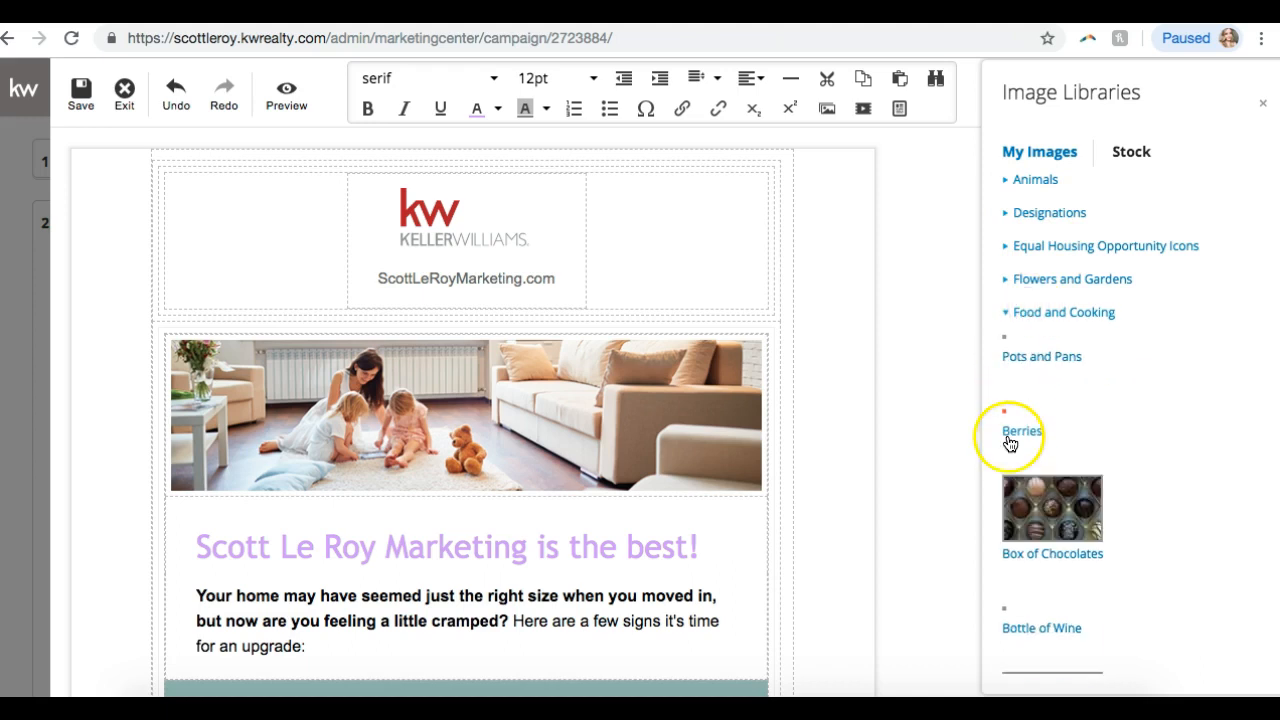
scroll(1010, 443, "down", 10)
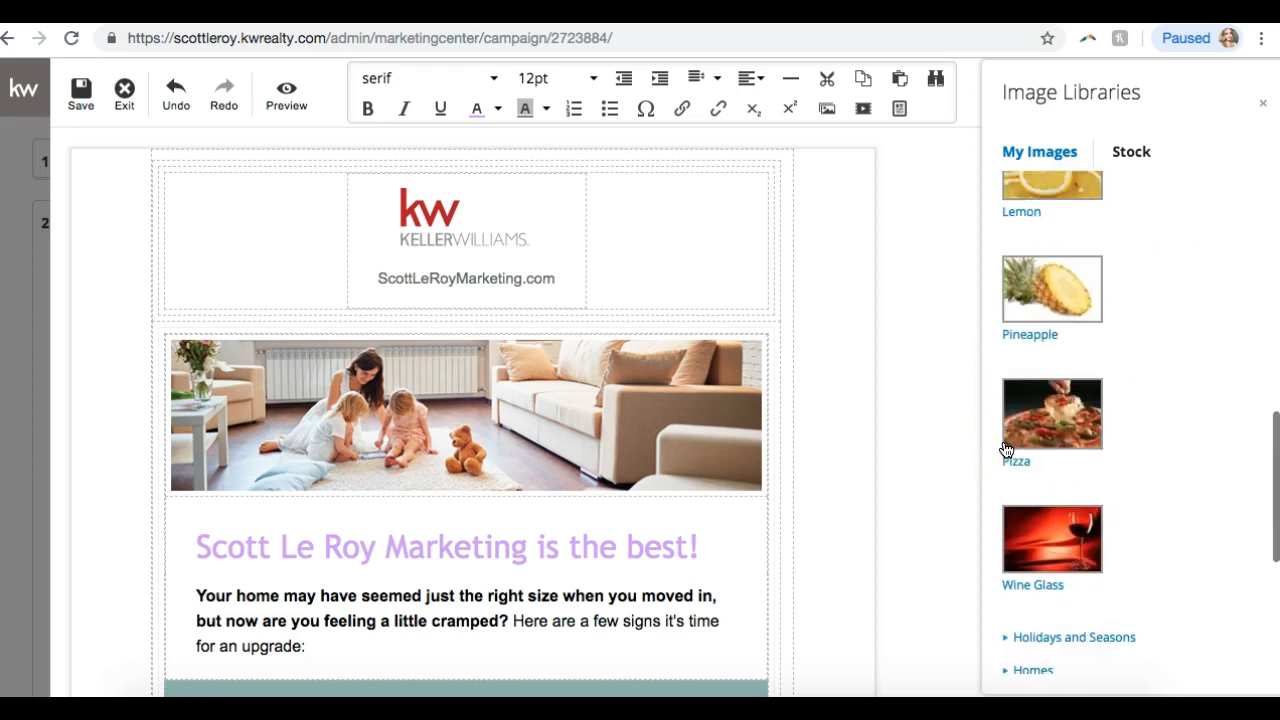
left_click(1068, 417)
- Shrink the pizza image and centre it in its block
left_click(490, 428)
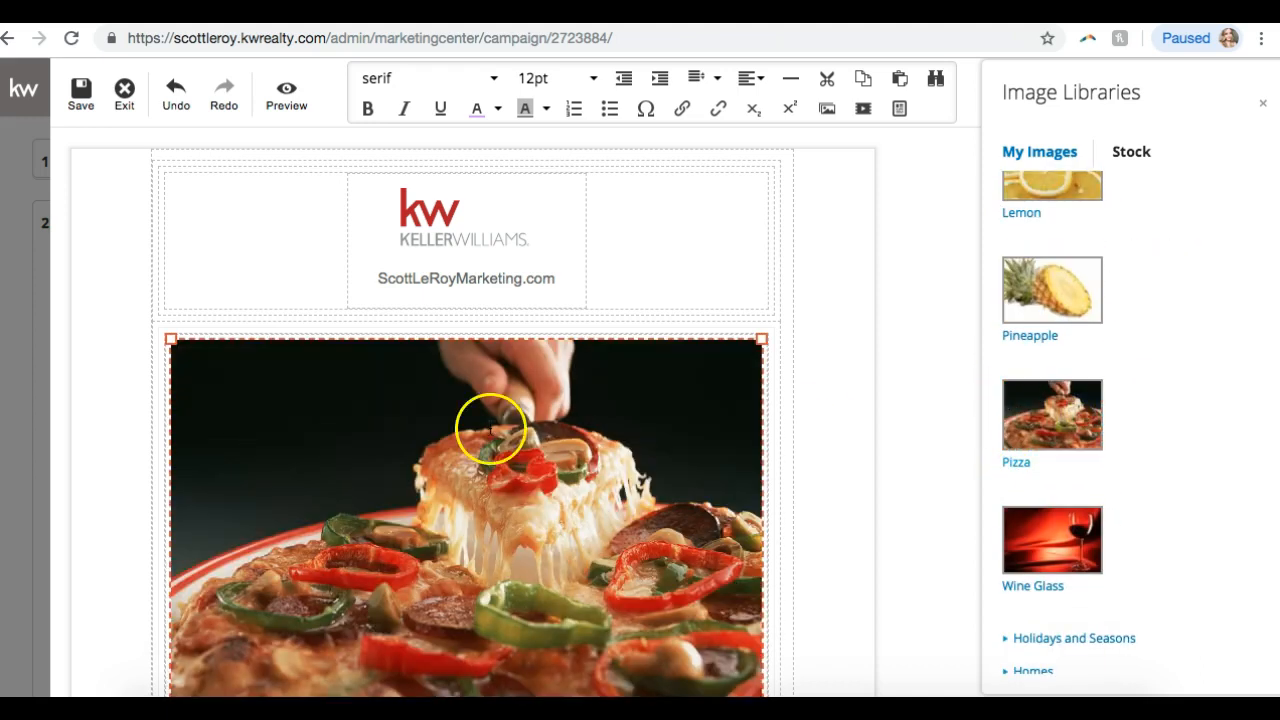
scroll(490, 428, "down", 3)
left_click_drag(765, 590, 587, 393)
scroll(348, 239, "up", 3)
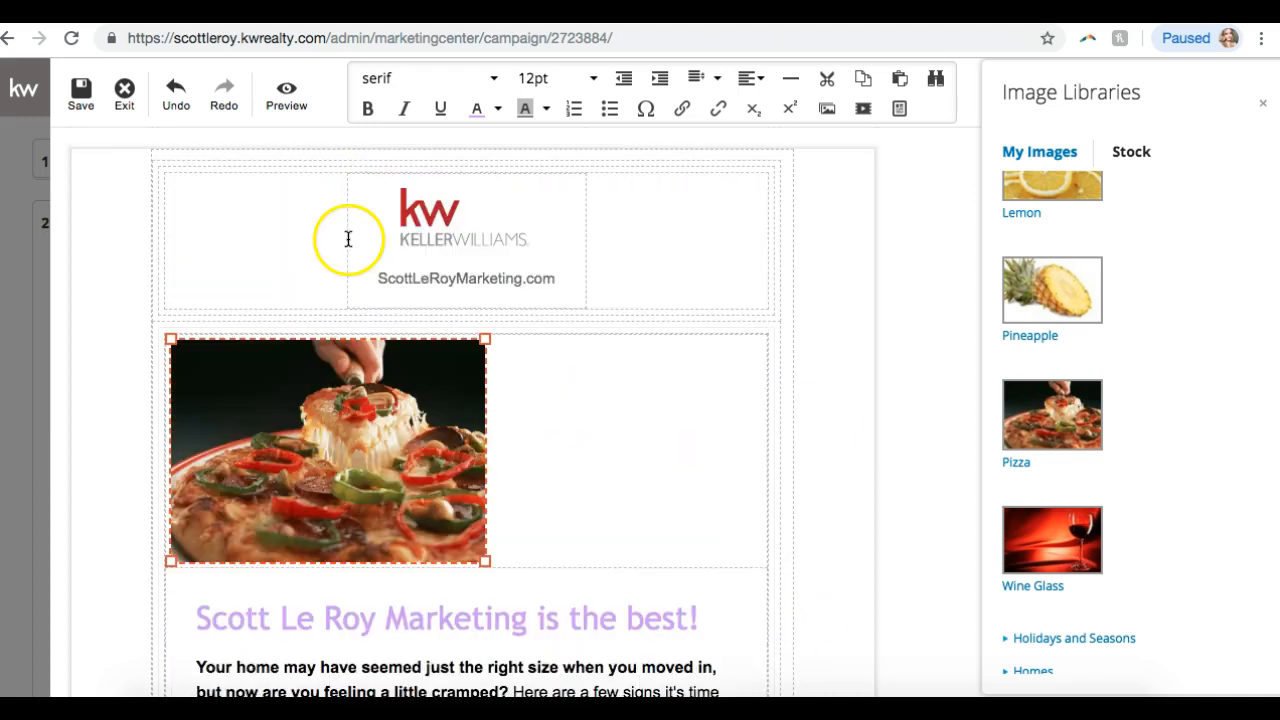
left_click(752, 78)
left_click(754, 142)
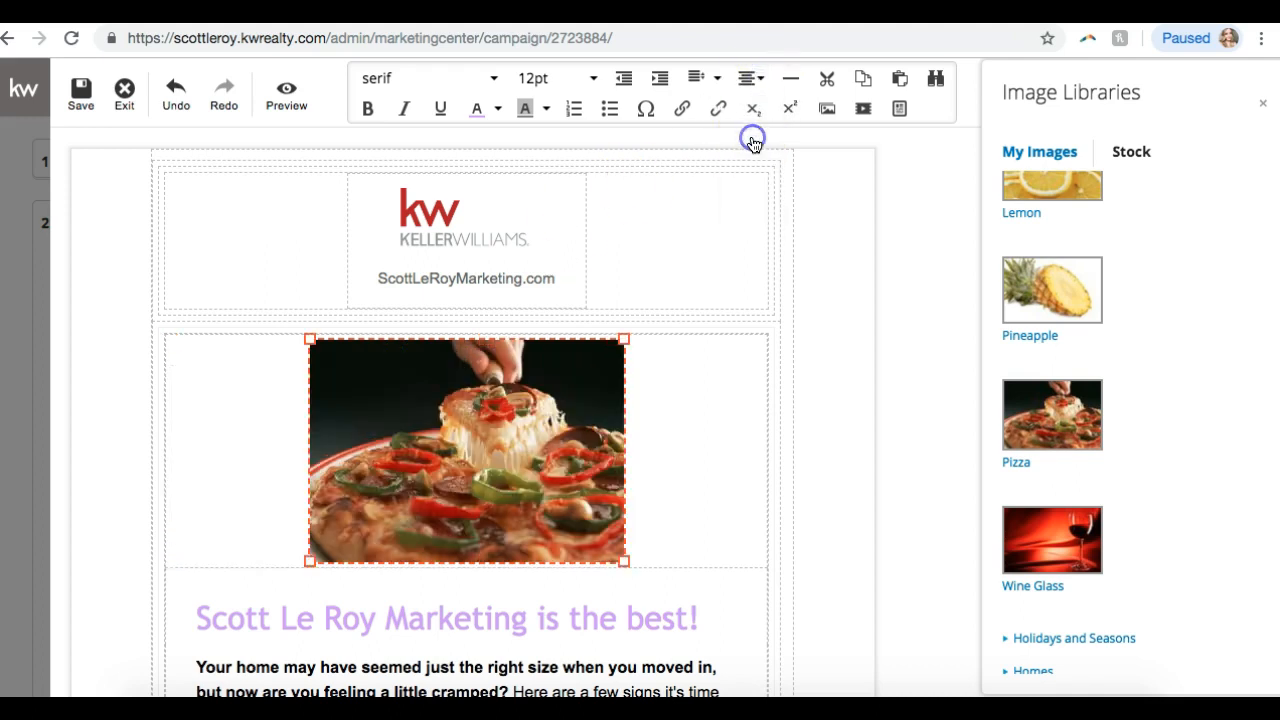
left_click(734, 343)
- Add an empty line after the intro text ending 'upgrade:'
scroll(726, 360, "down", 3)
scroll(721, 370, "up", 3)
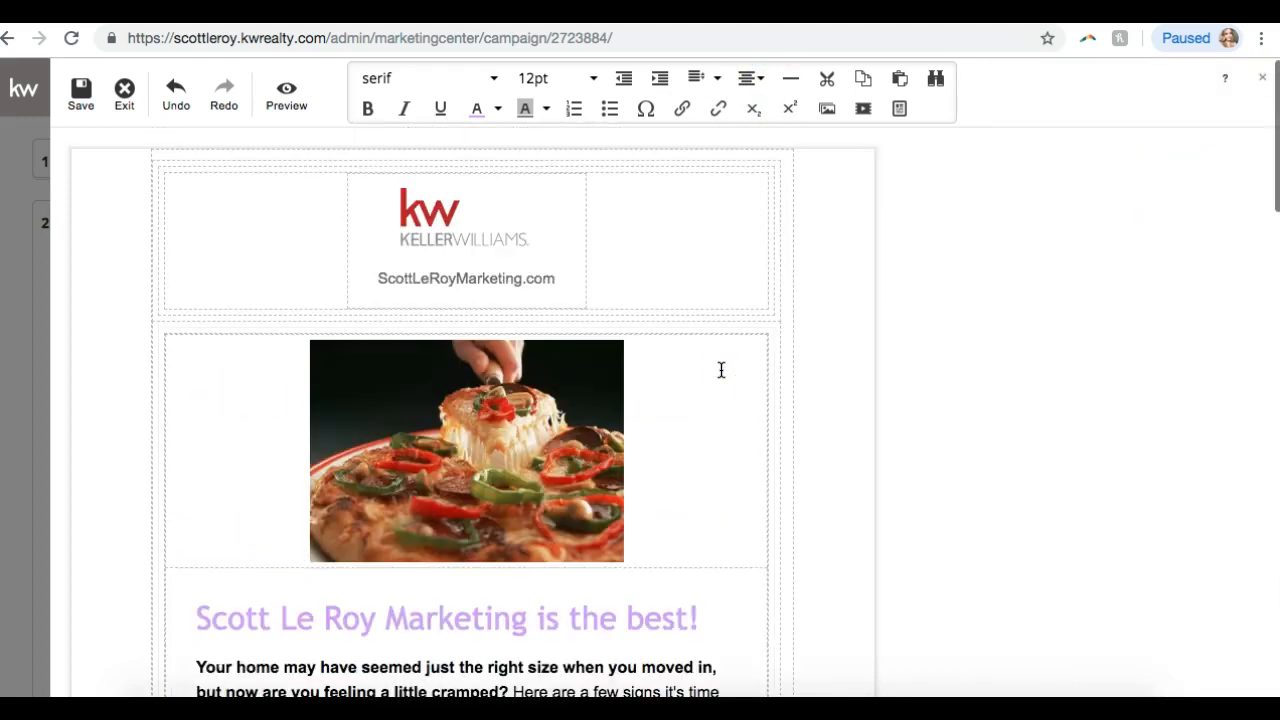
scroll(720, 394, "down", 3)
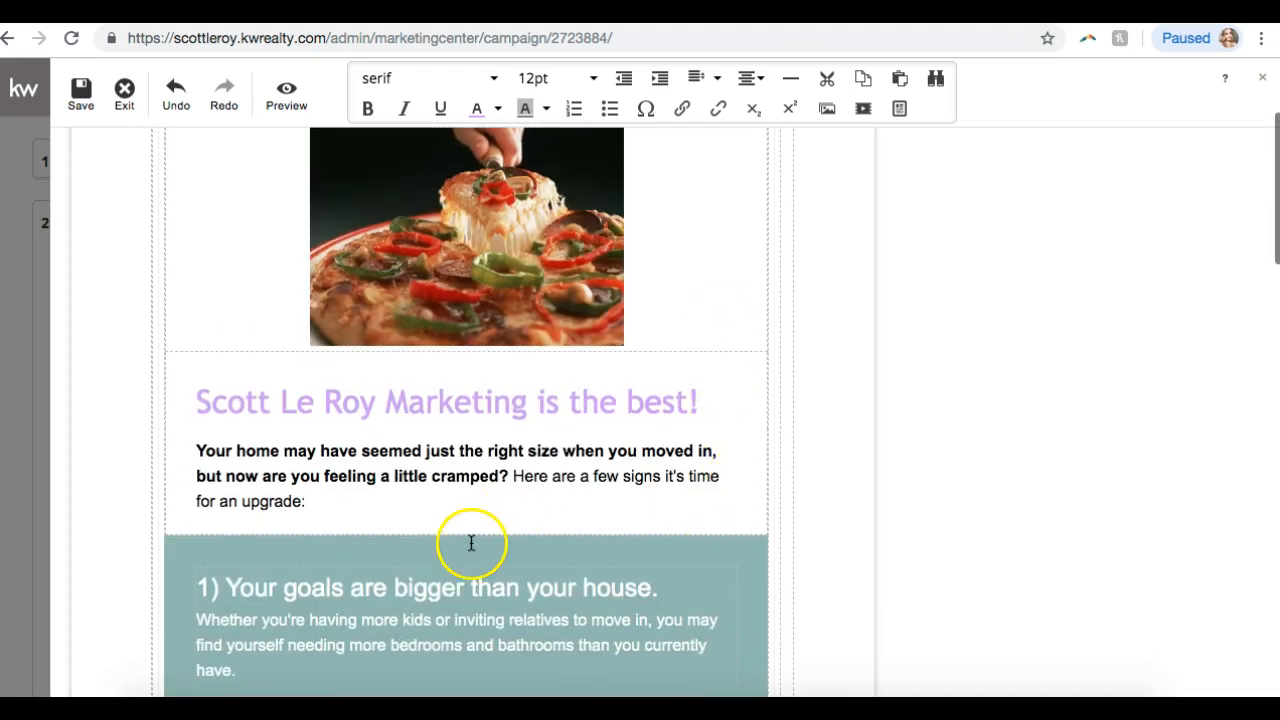
left_click(352, 496)
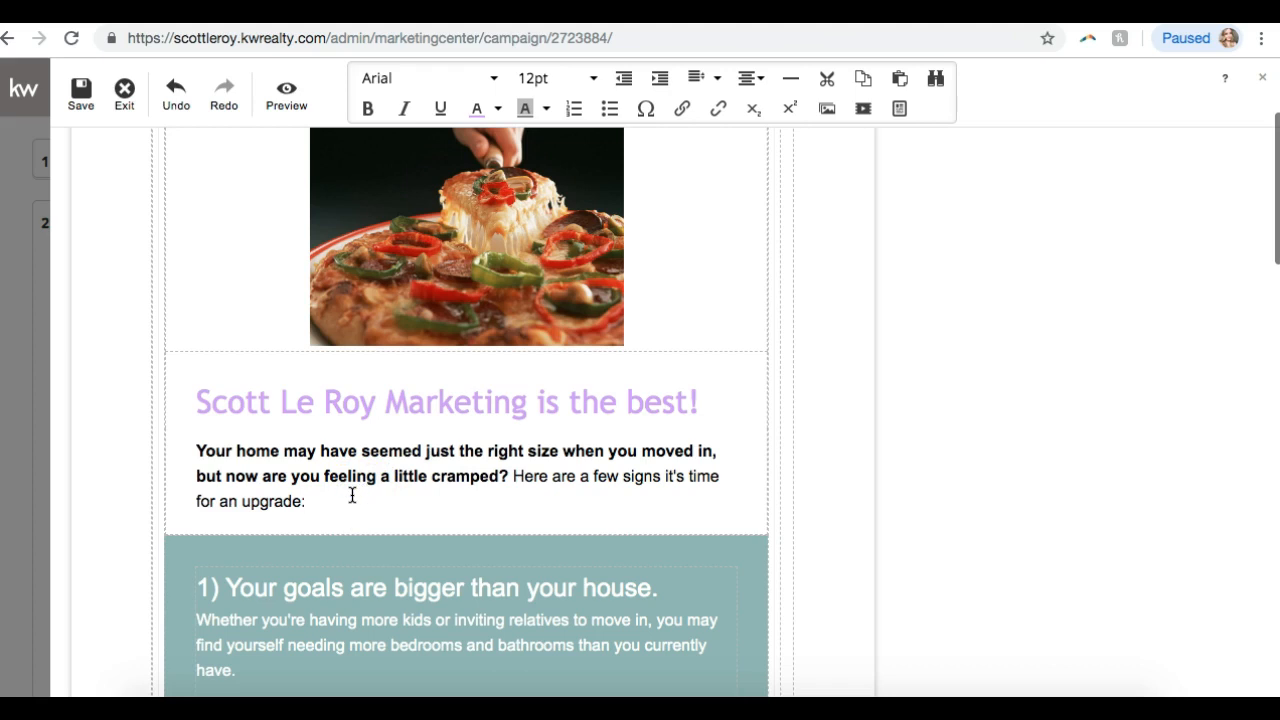
key("Return")
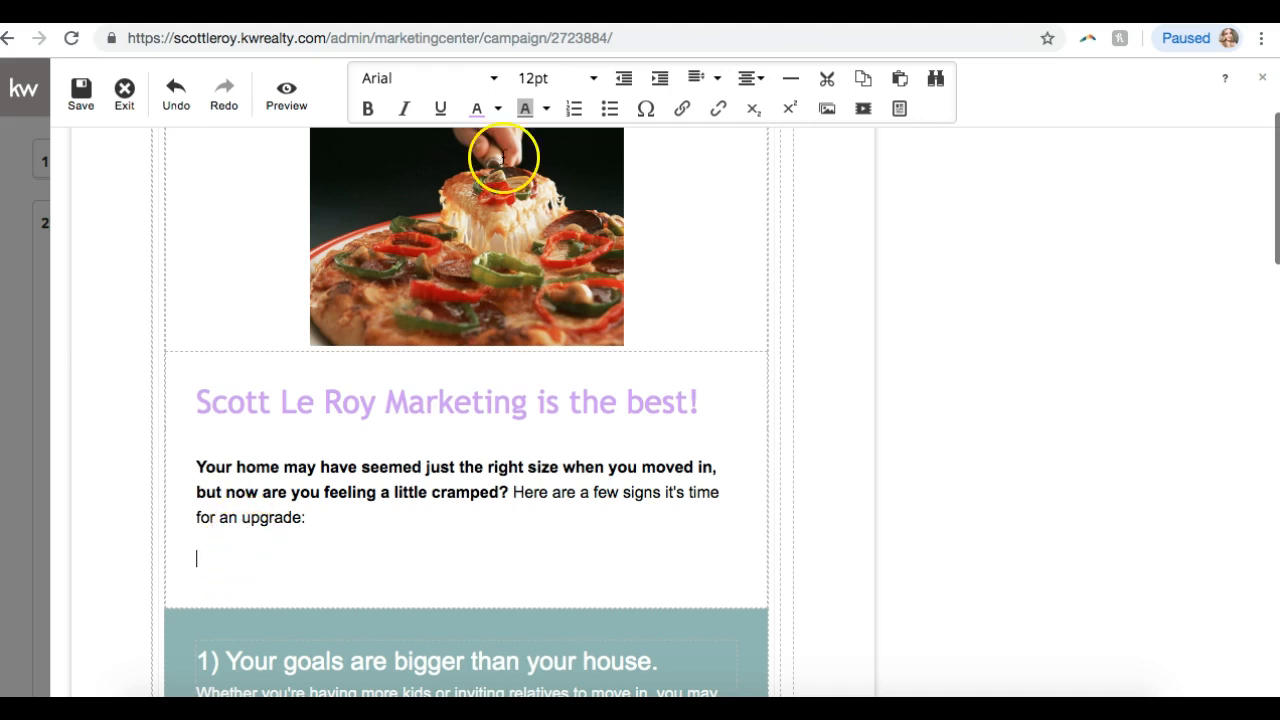
- Insert a video placeholder below the intro, then go to YouTube in a new tab
left_click(862, 110)
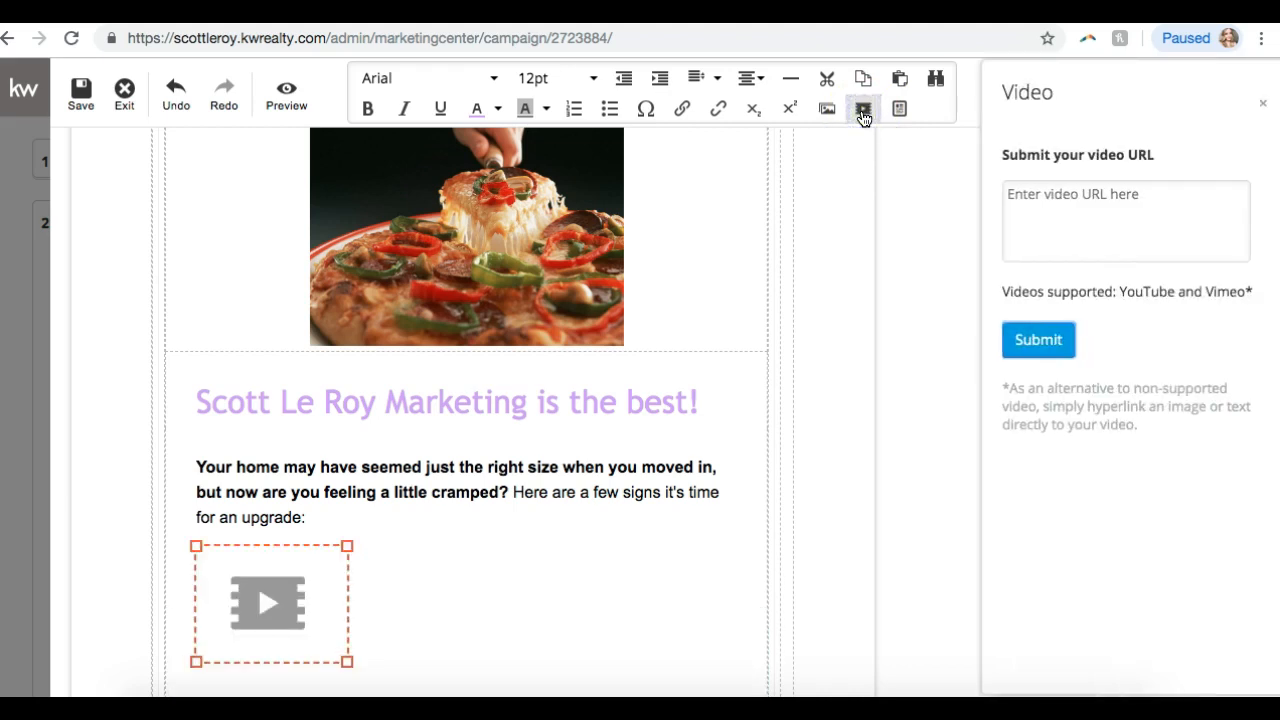
left_click(1076, 224)
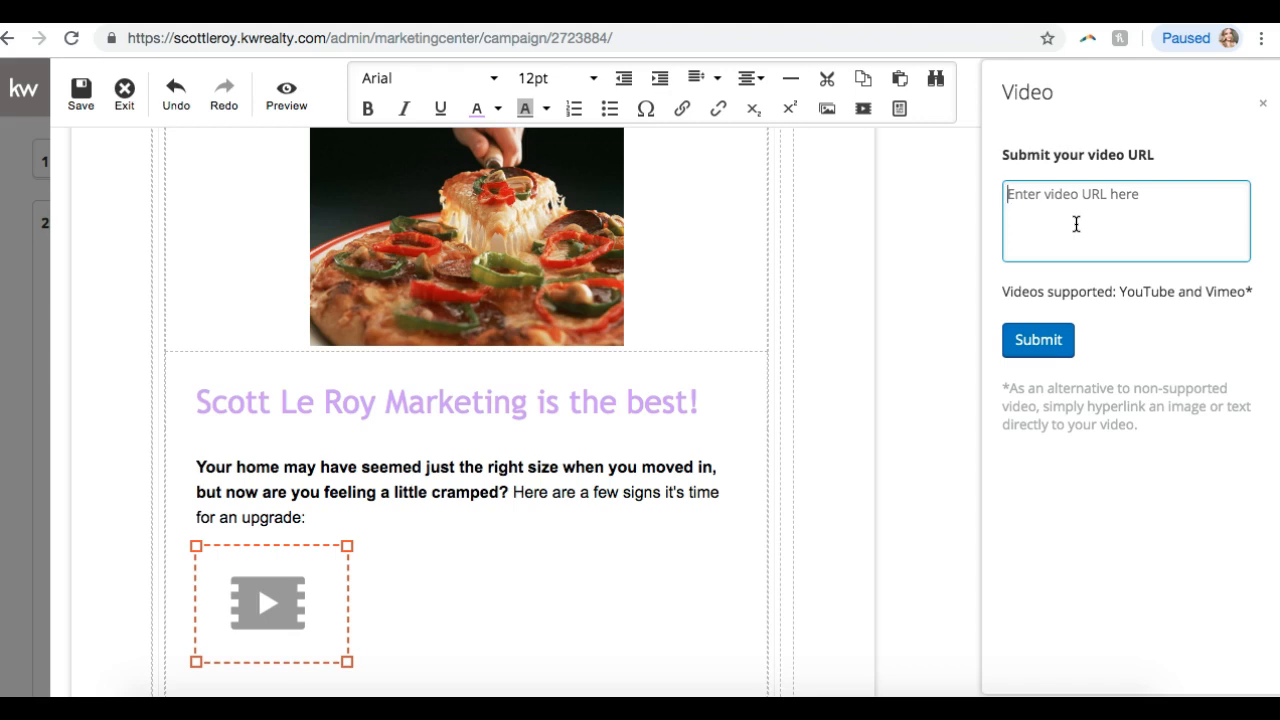
key("ctrl+t")
type("youtube.com/scottleroymarketing")
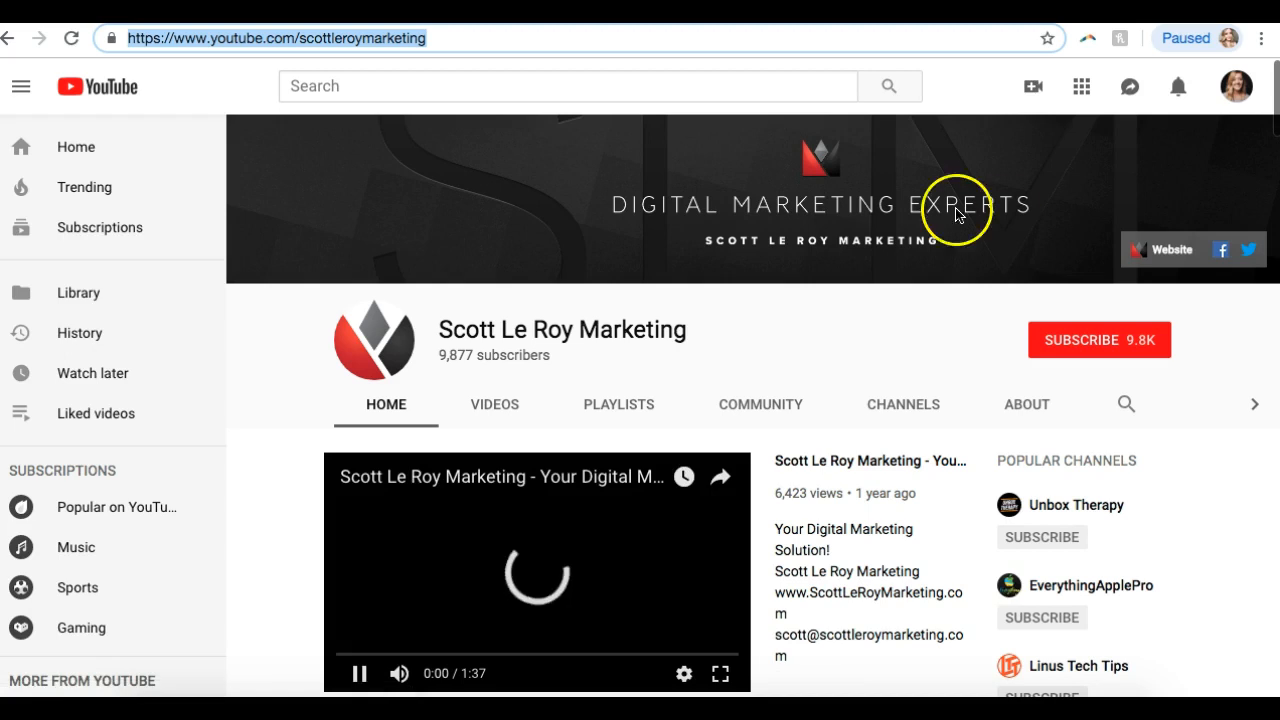
- Open the 'Scott Le Roy Marketing' featured video, copy its URL, and return to the eEdge editor
scroll(305, 310, "down", 1)
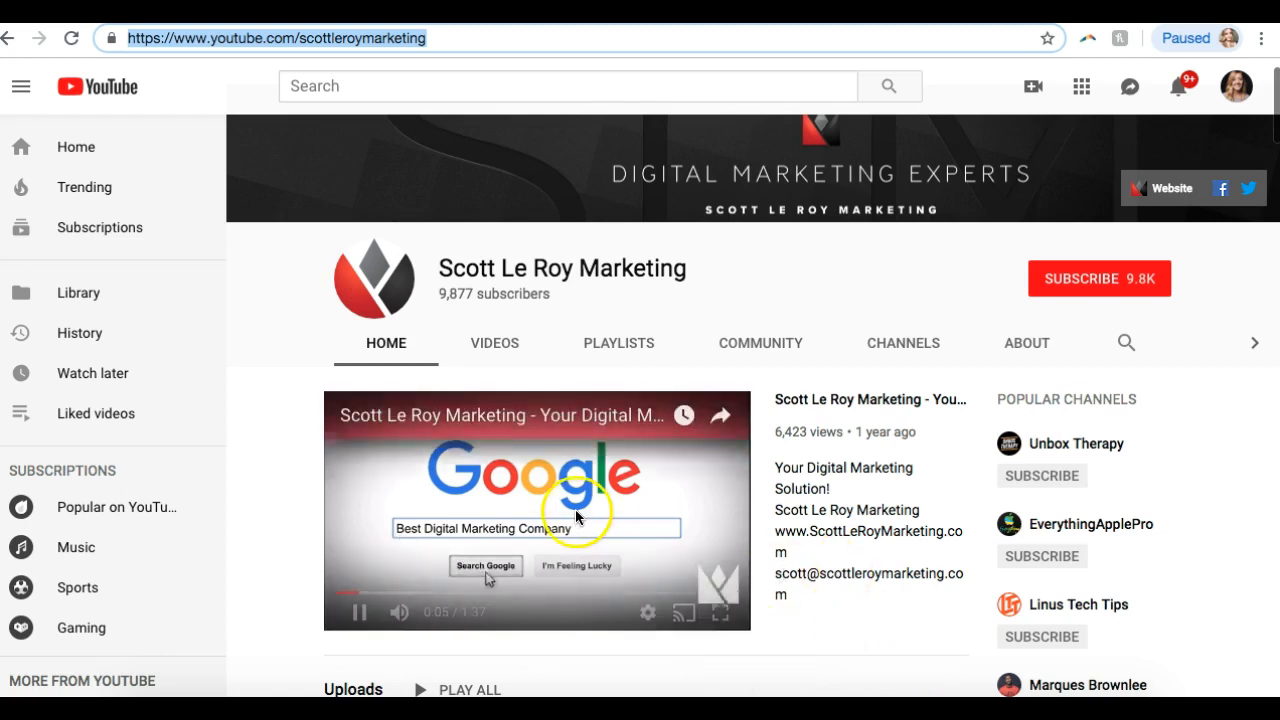
left_click(825, 400)
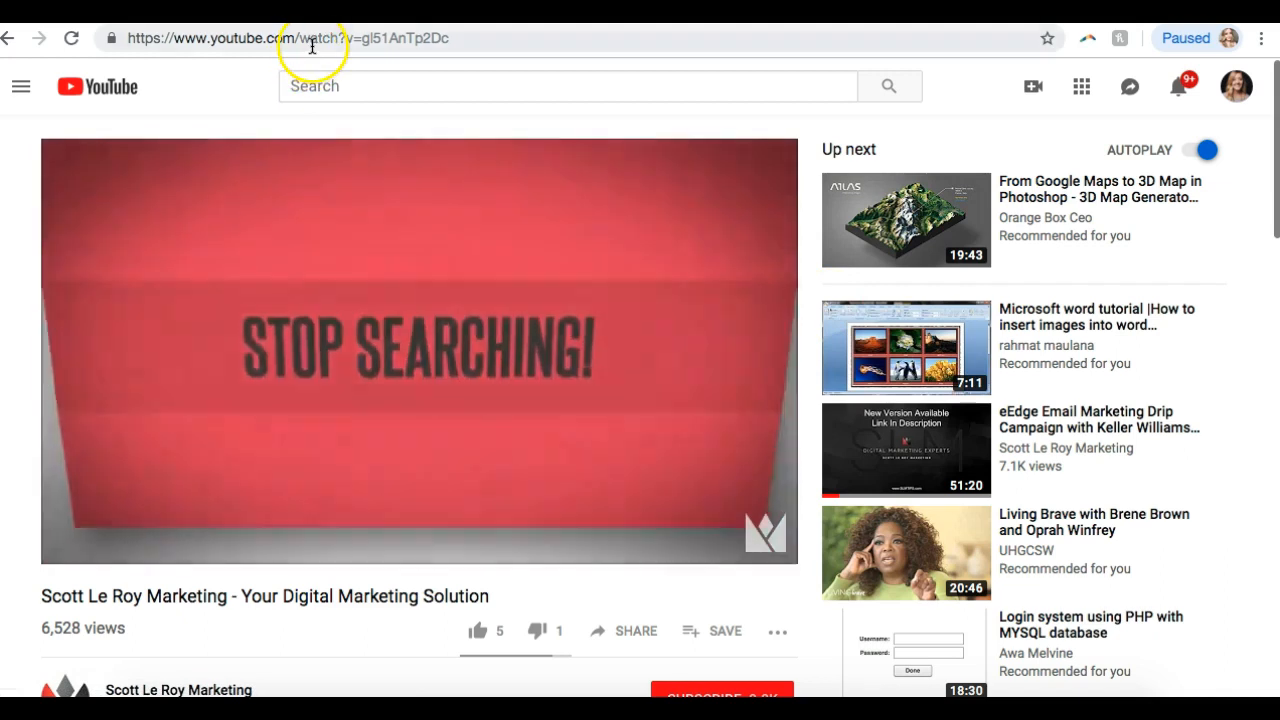
left_click(312, 45)
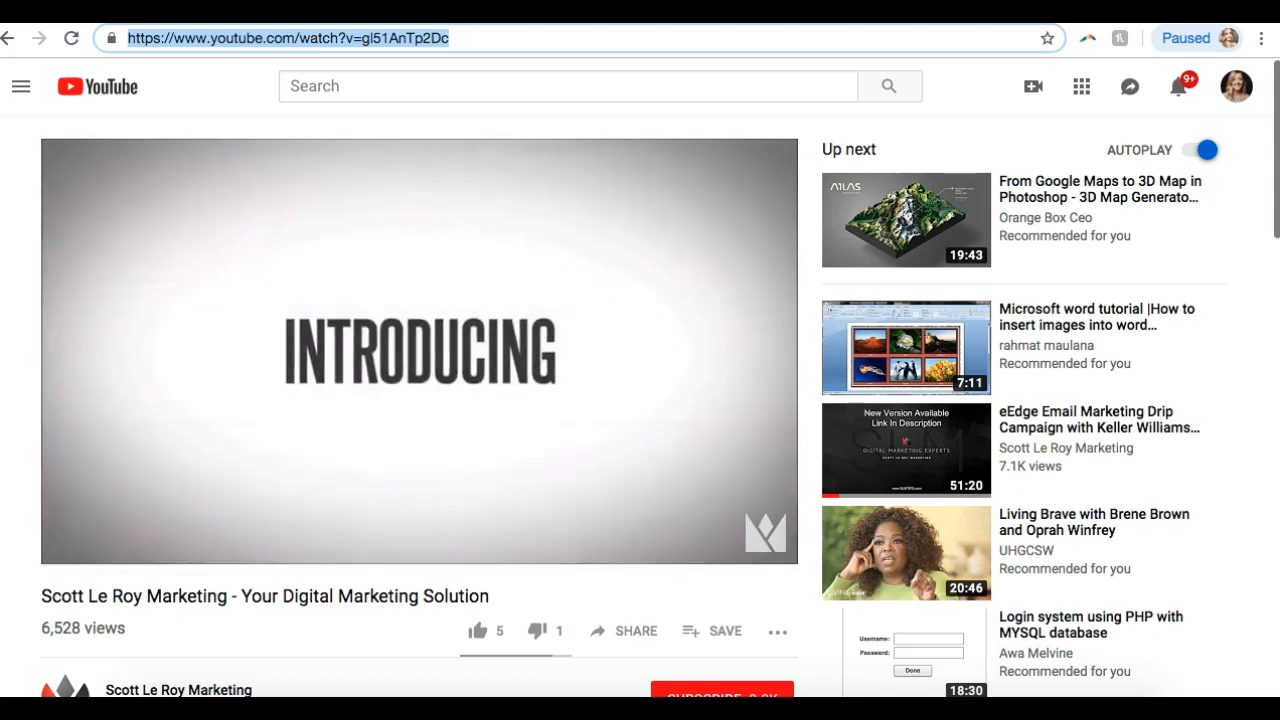
key("ctrl+shift+Tab")
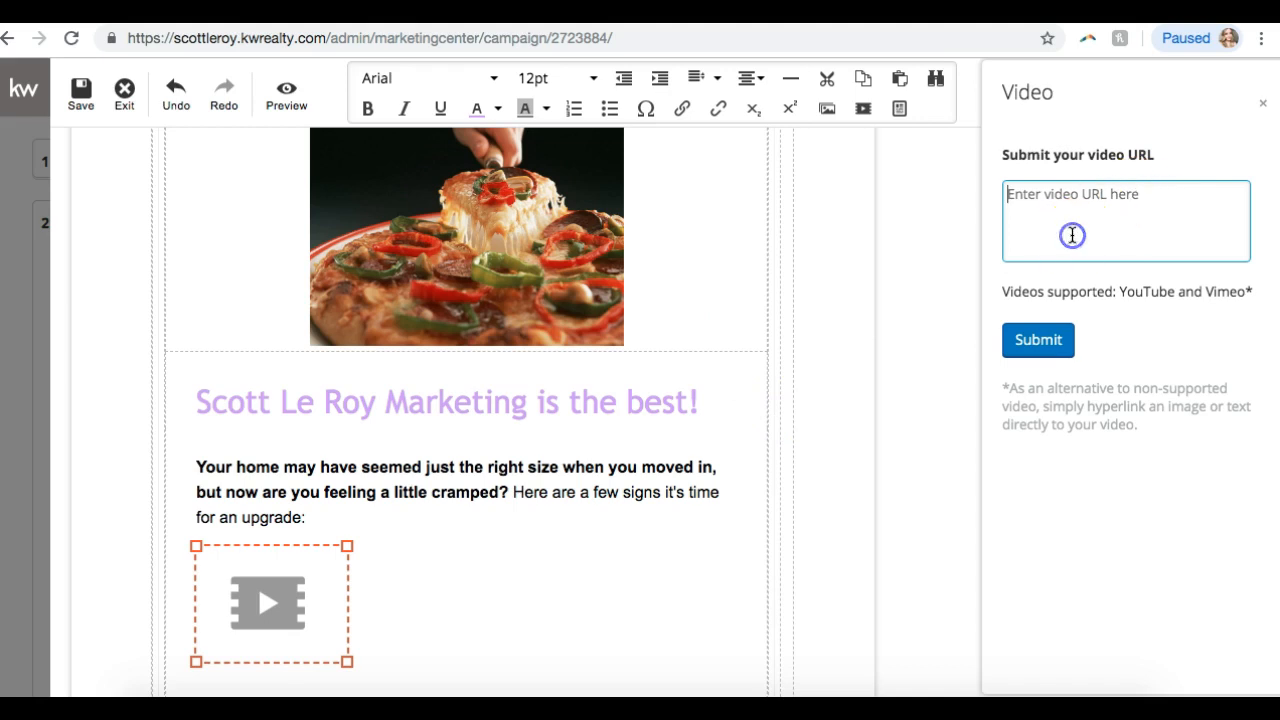
- Embed the pasted YouTube link, enlarge and centre the thumbnail, then delete it
type("https://www.youtube.com/watch?v=gl51AnTp2Dc")
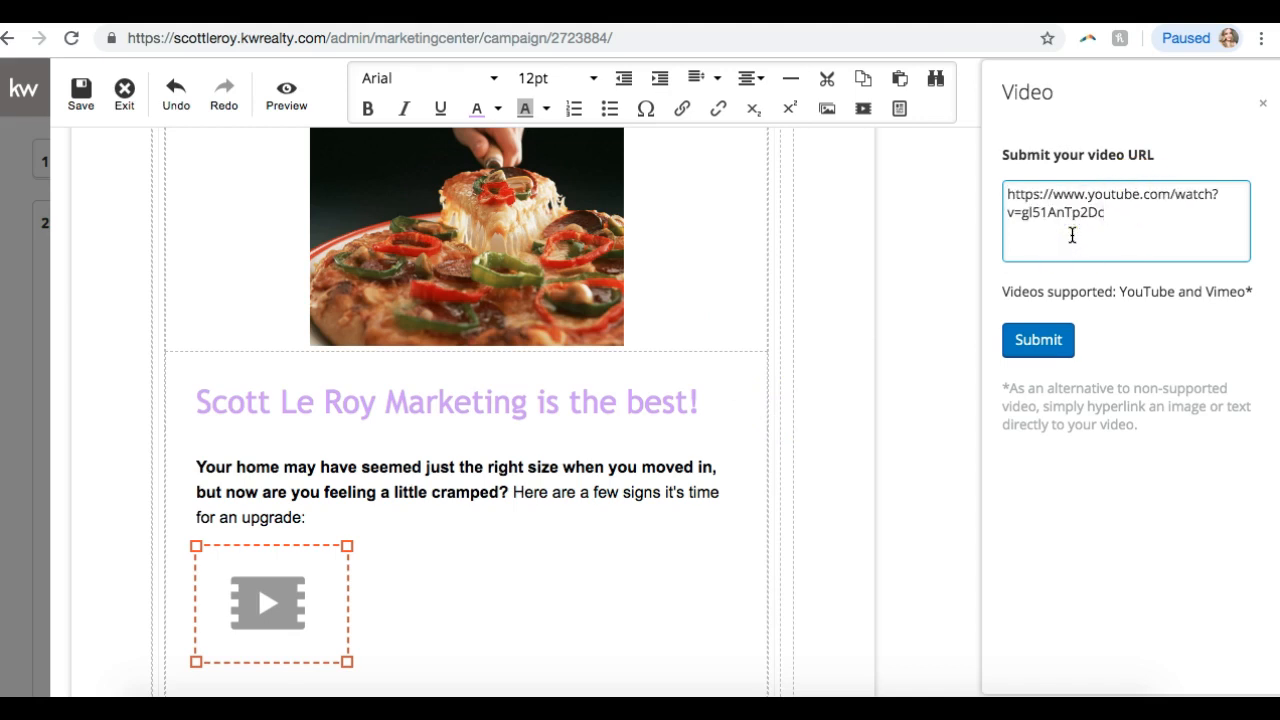
left_click(1030, 374)
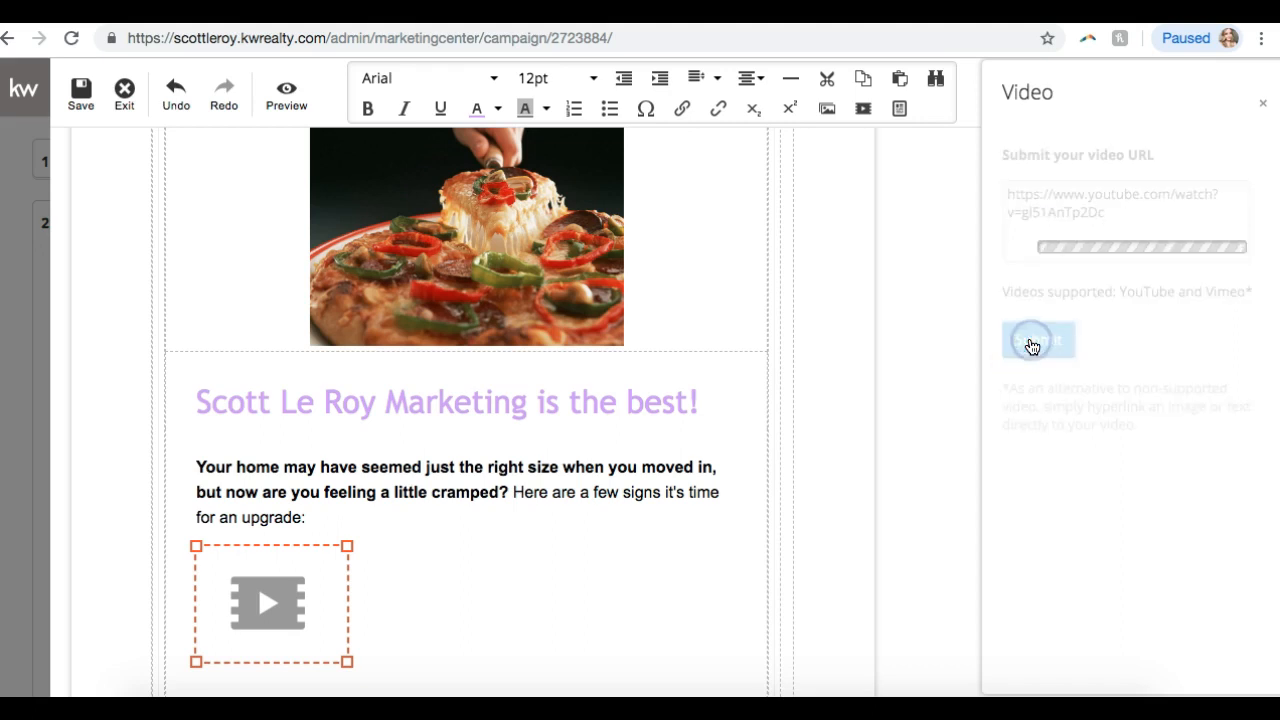
scroll(657, 426, "down", 3)
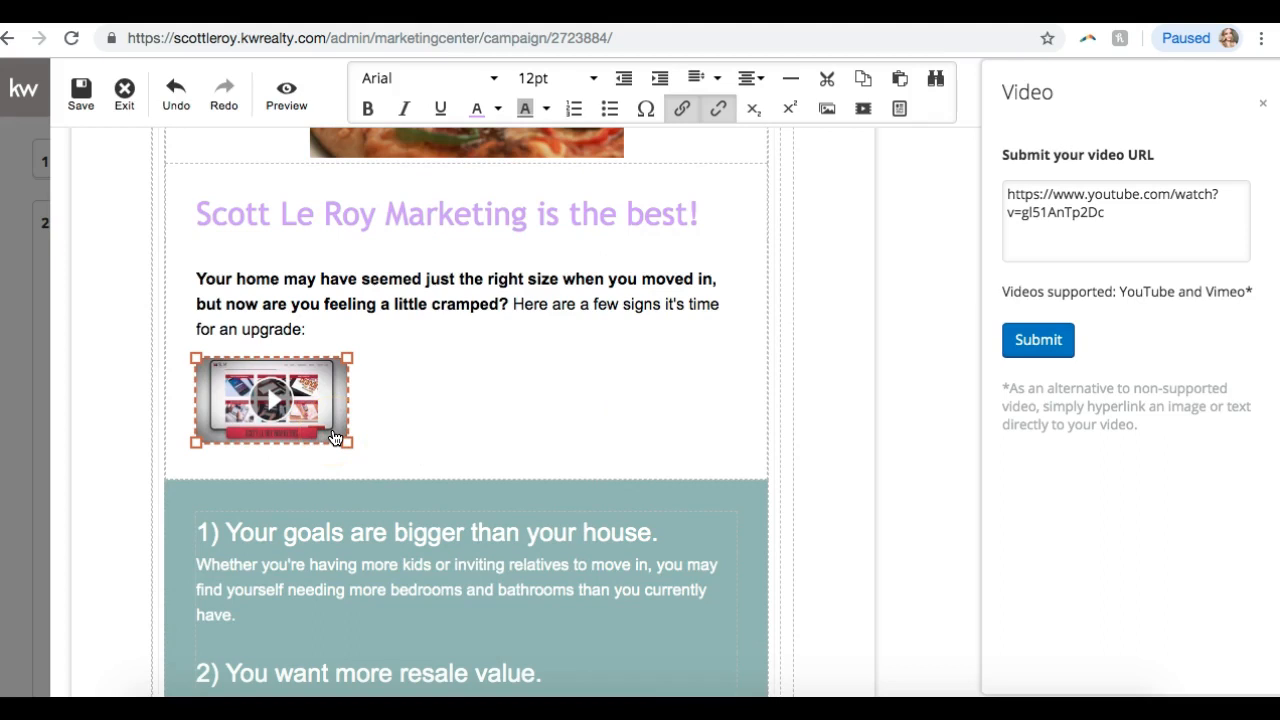
left_click_drag(346, 441, 566, 580)
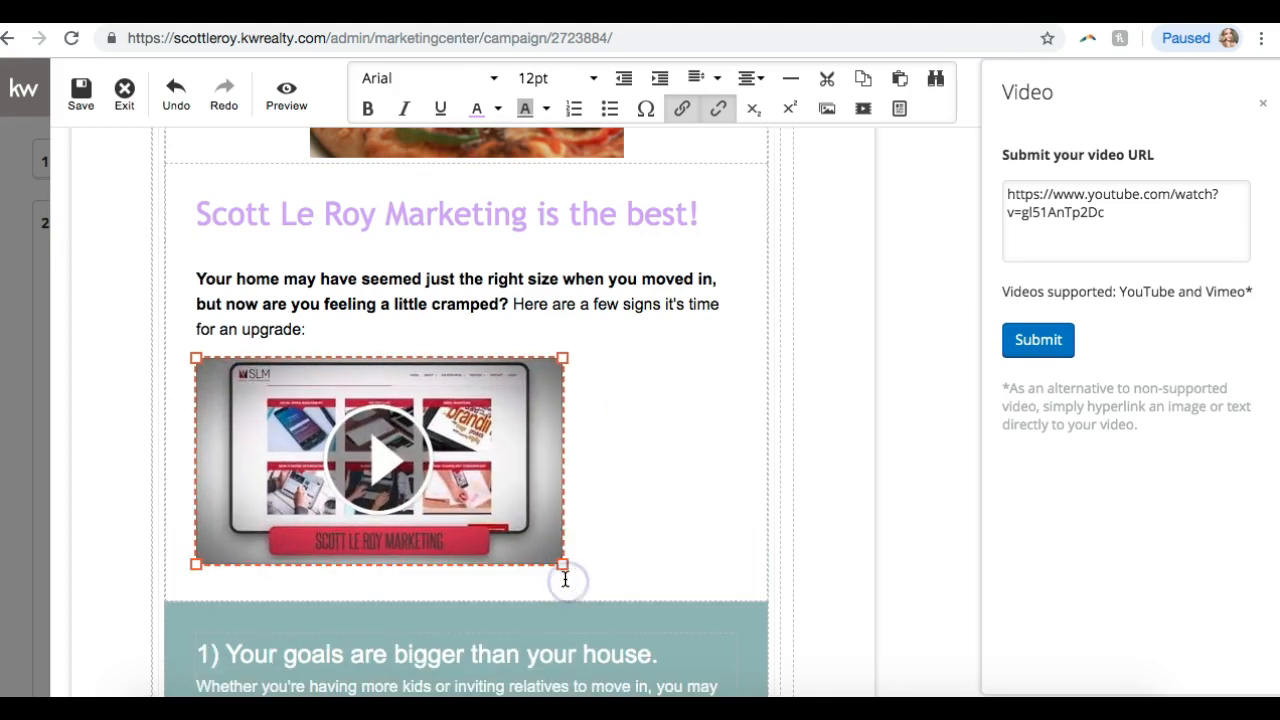
left_click(750, 78)
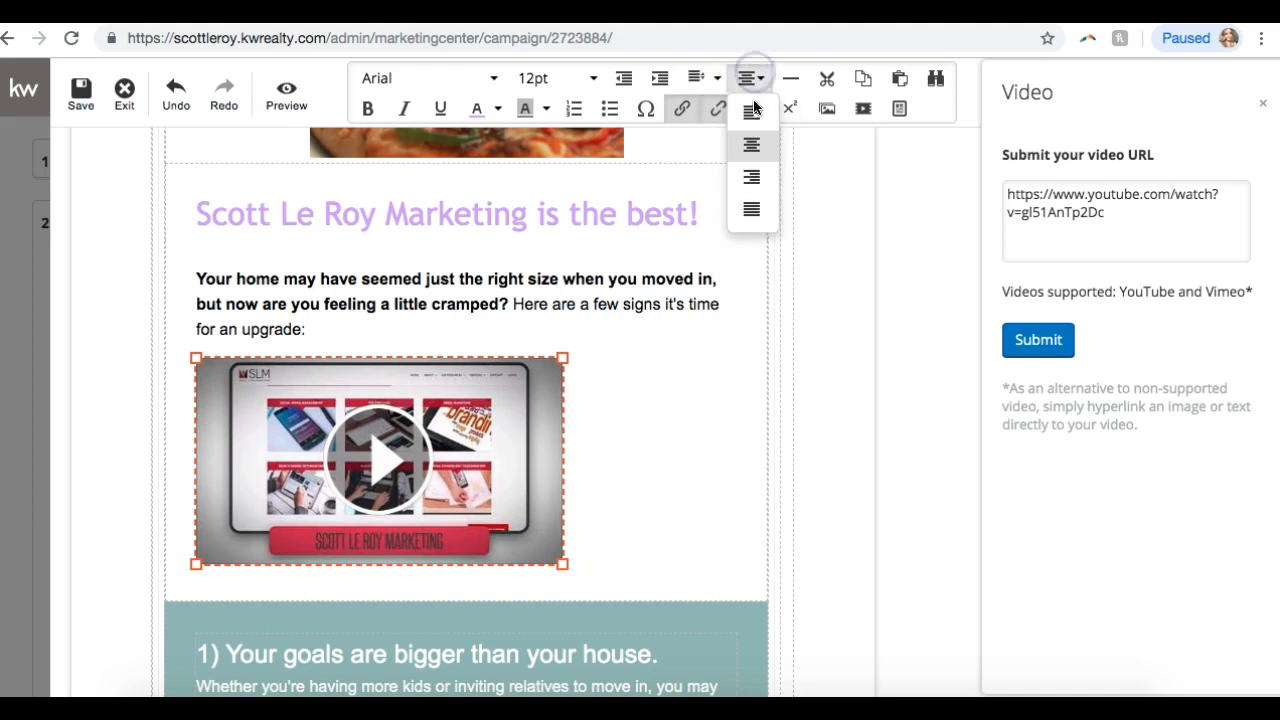
left_click(751, 147)
left_click(707, 476)
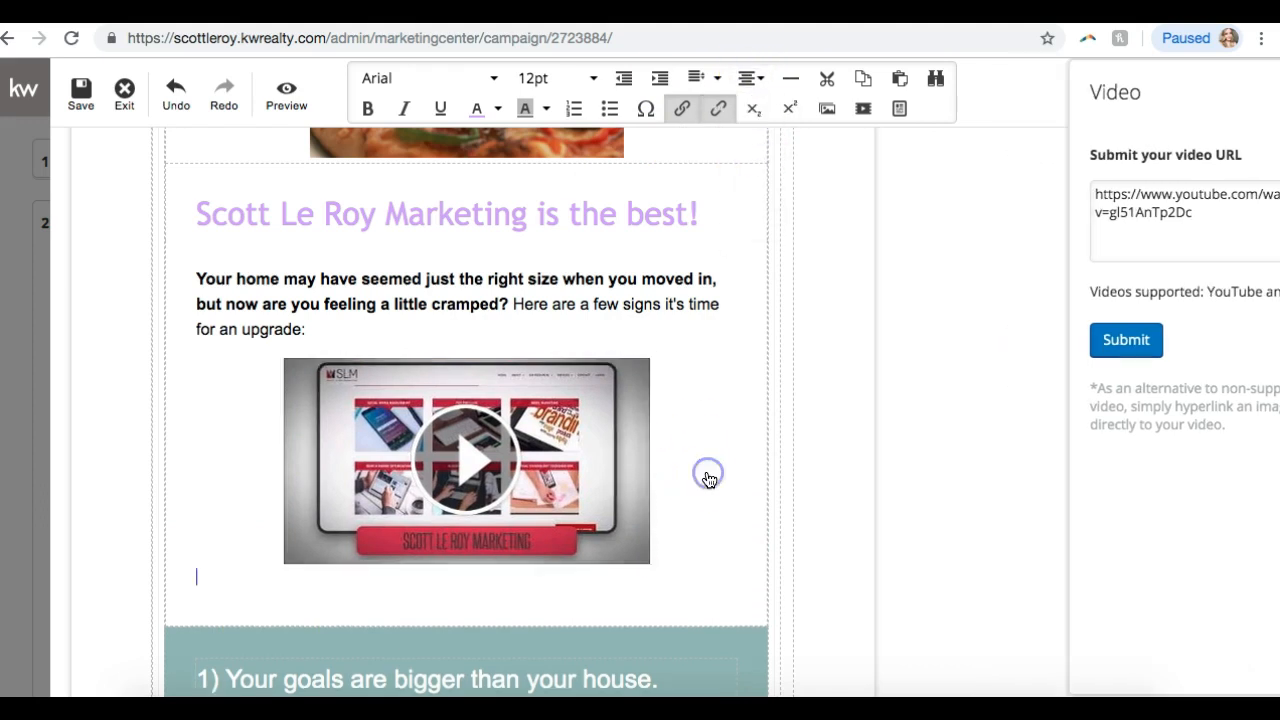
key("BackSpace")
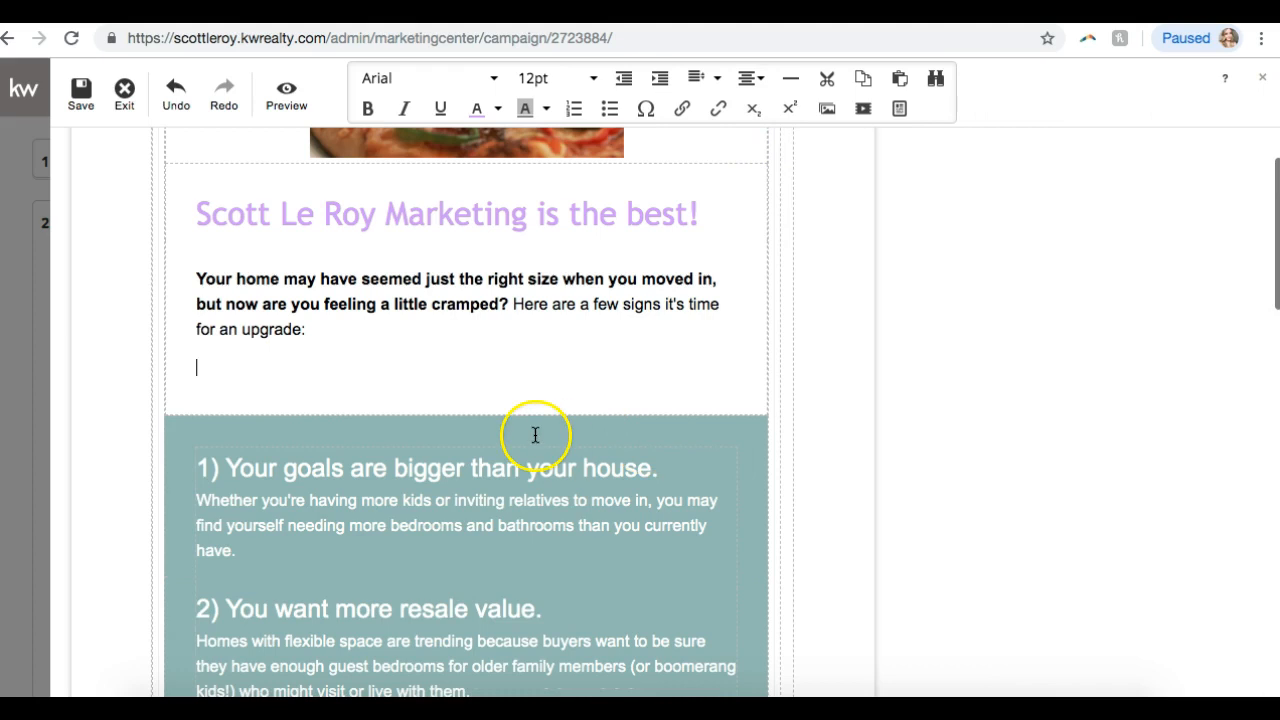
- Re-insert the YouTube video, enlarge it to fill the column, and centre it below the intro
left_click(863, 109)
left_click(1111, 203)
type("https://www.youtube.com/watch?v=gl51AnTp2Dc")
left_click(1041, 348)
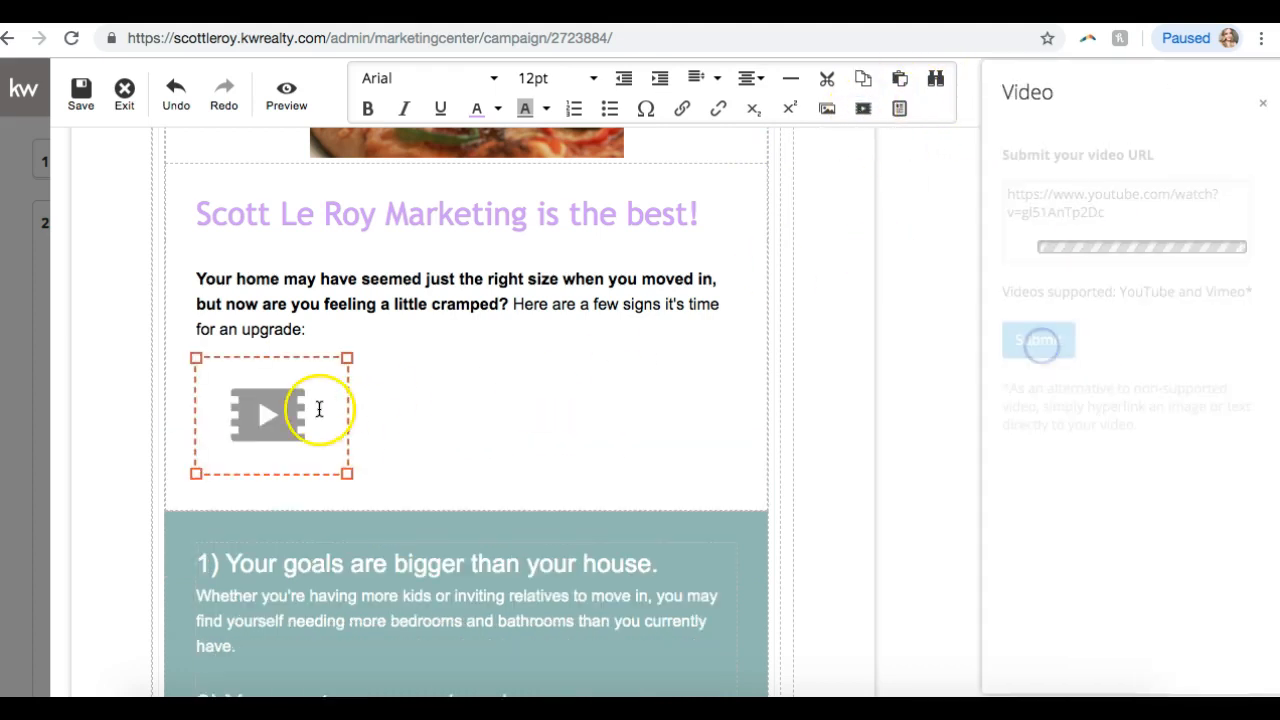
left_click(325, 462)
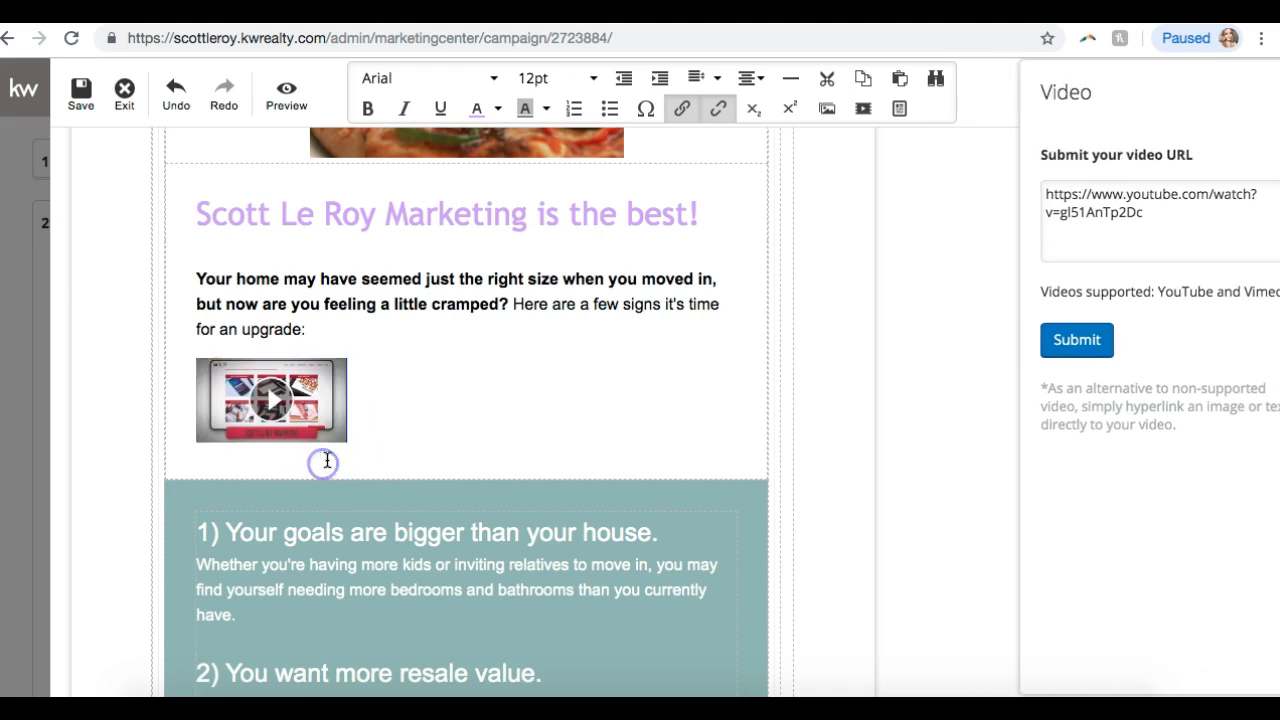
left_click(342, 438)
left_click_drag(342, 438, 595, 580)
left_click(750, 80)
left_click(752, 143)
left_click(753, 365)
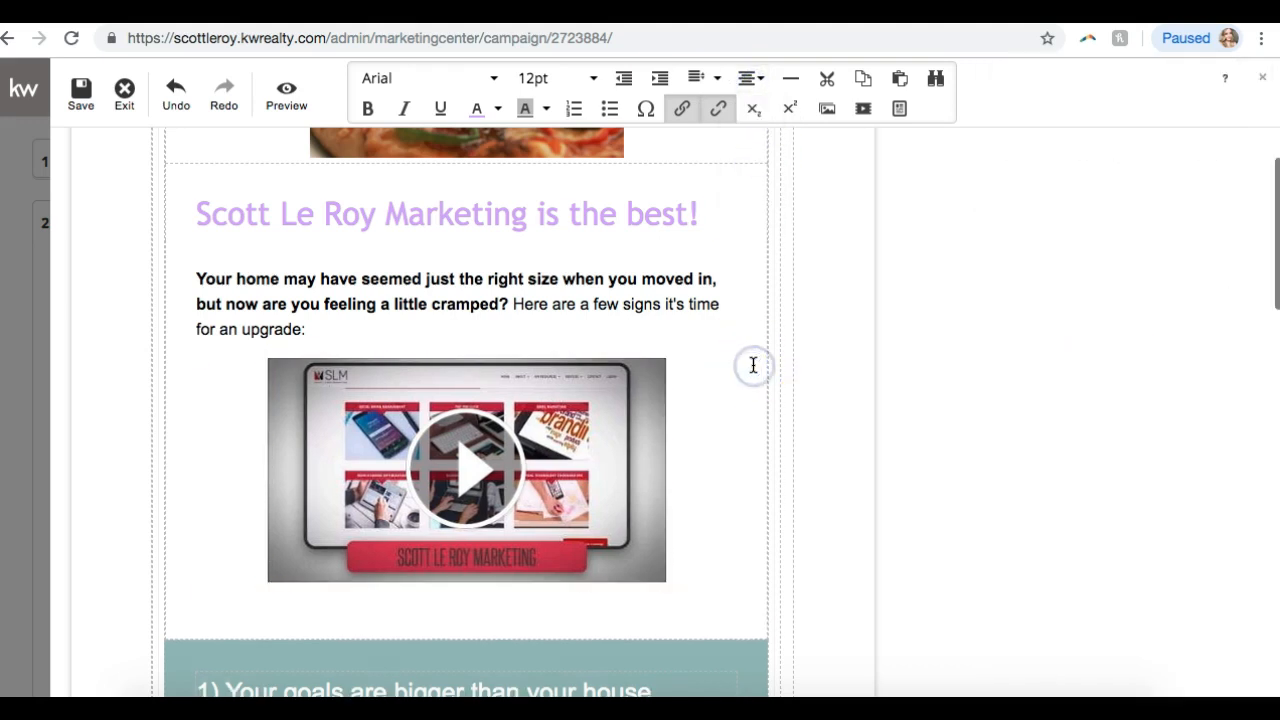
scroll(752, 365, "down", 15)
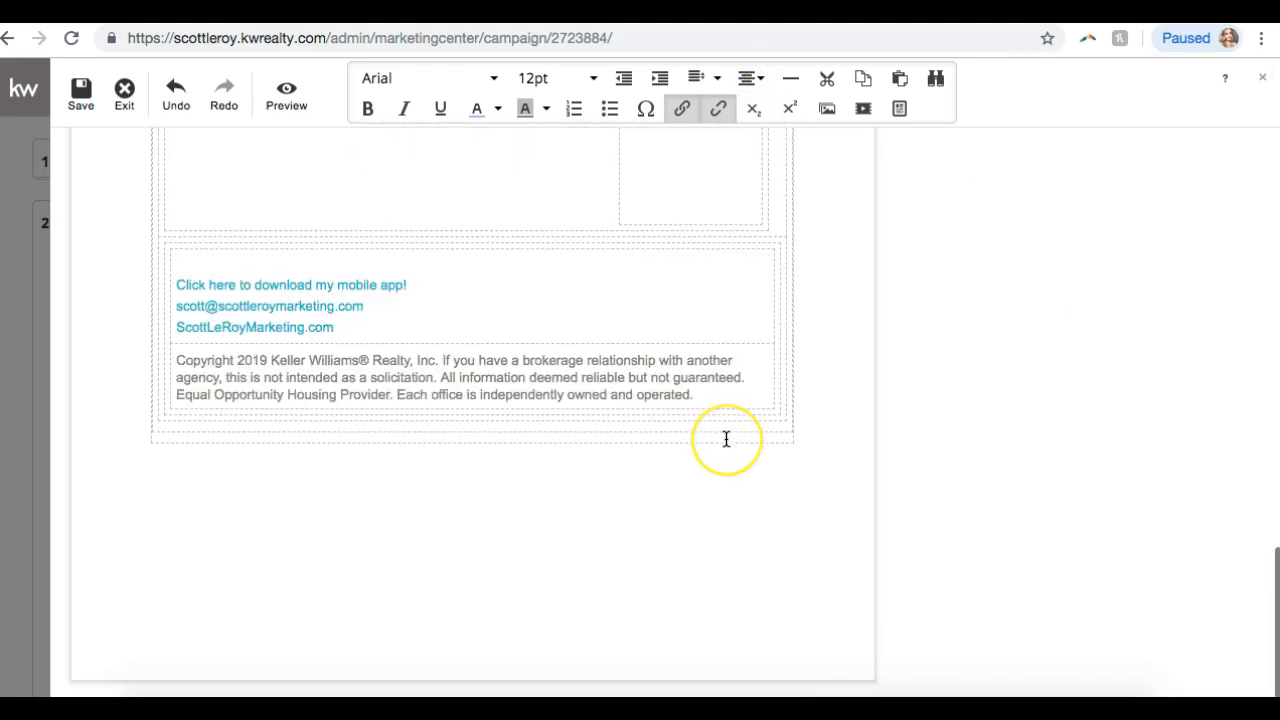
scroll(726, 439, "down", 6)
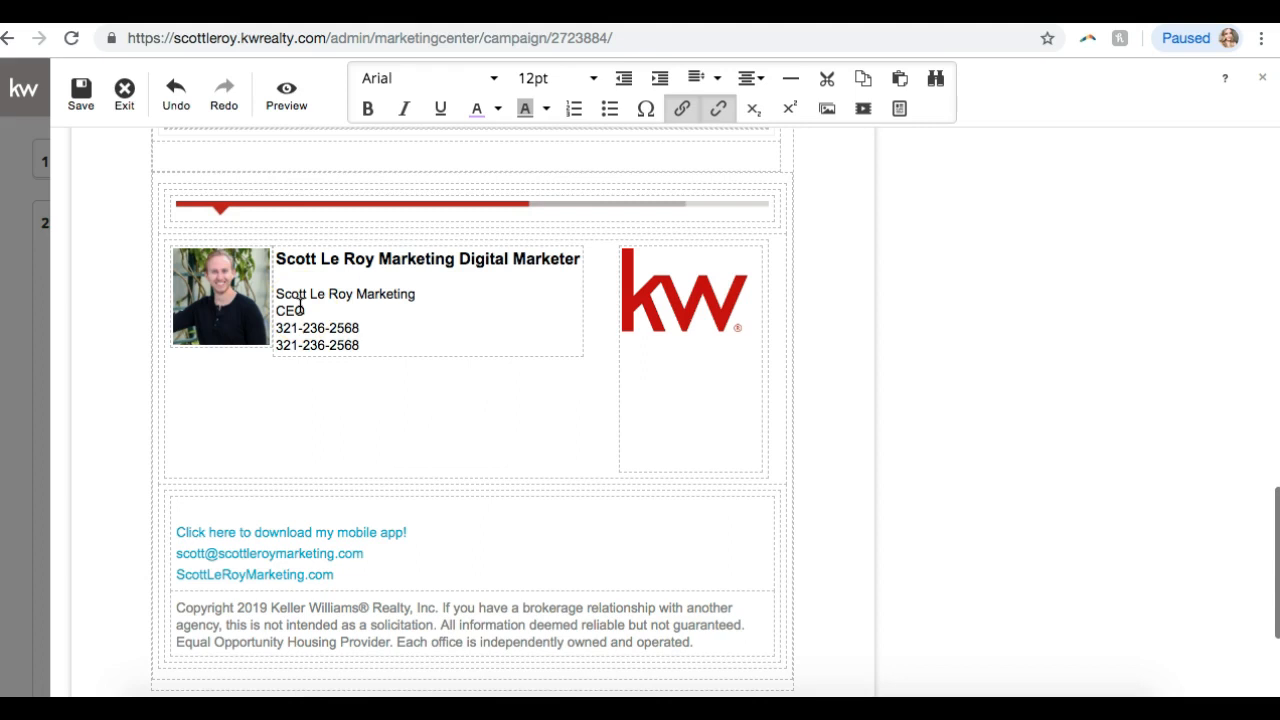
scroll(265, 288, "up", 12)
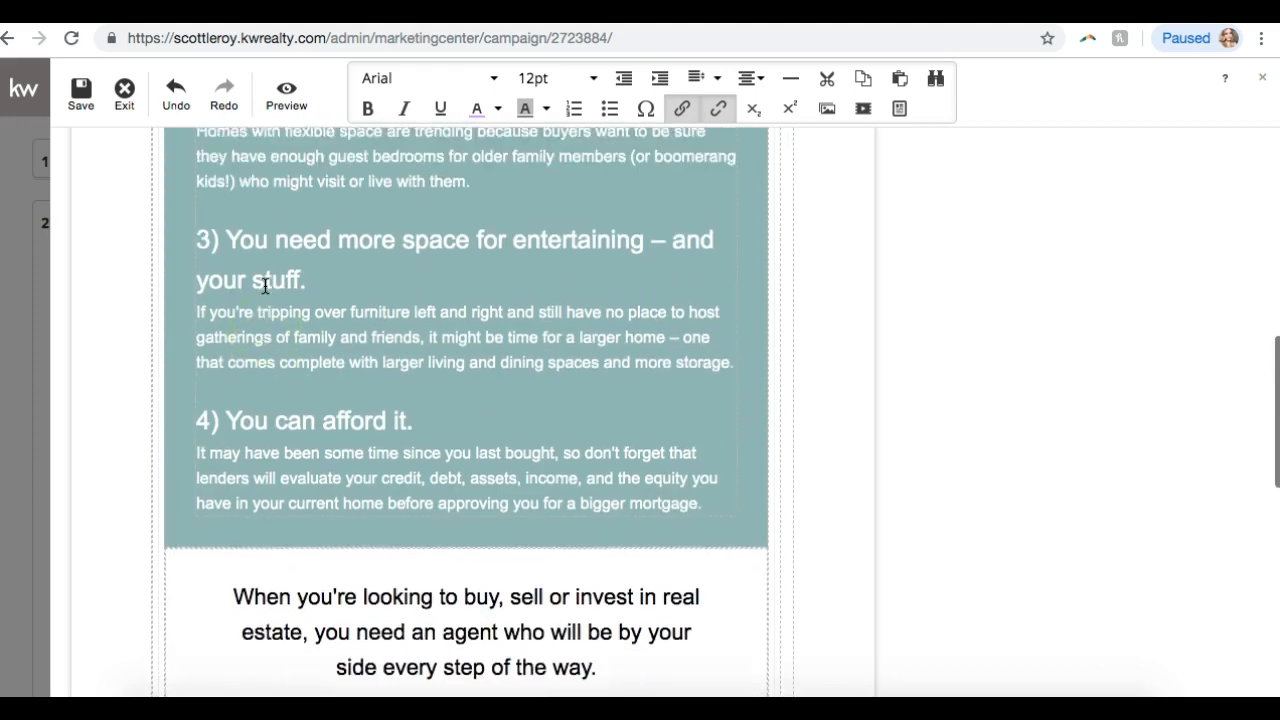
scroll(265, 288, "up", 15)
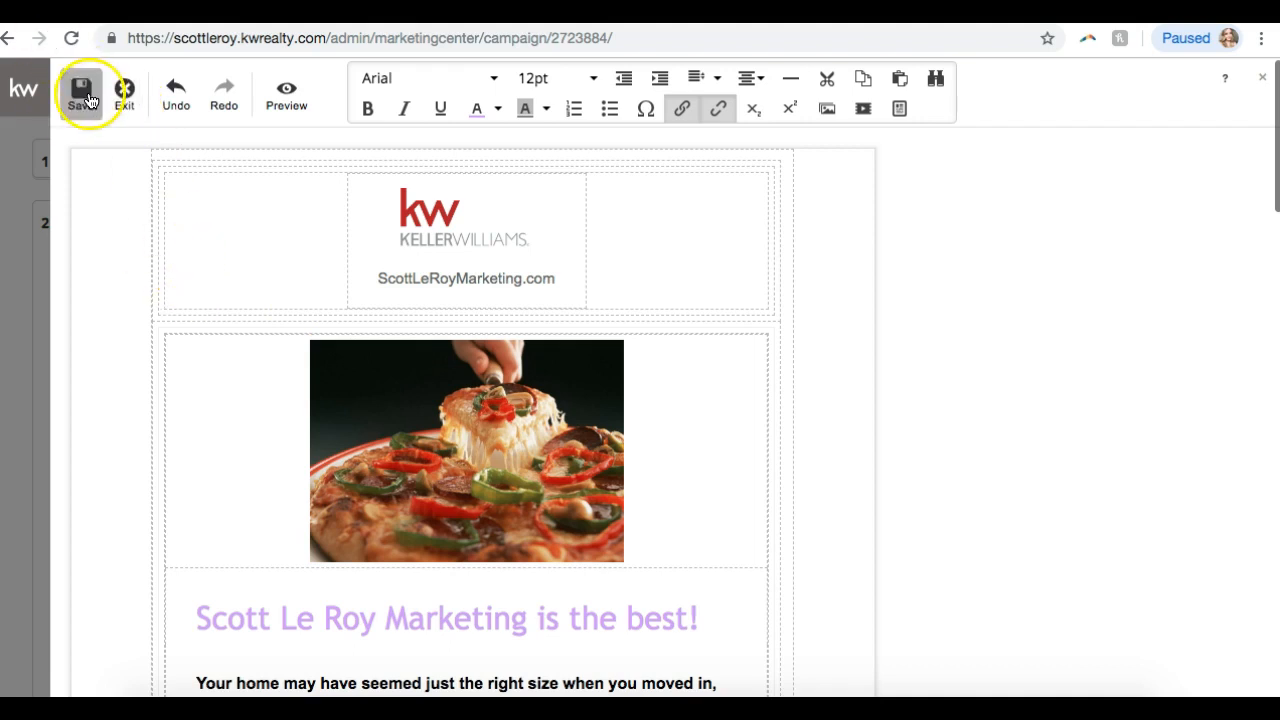
- Save the design as 'Four Signs a Bigger Home Might Be Better' and exit the editor
left_click(88, 99)
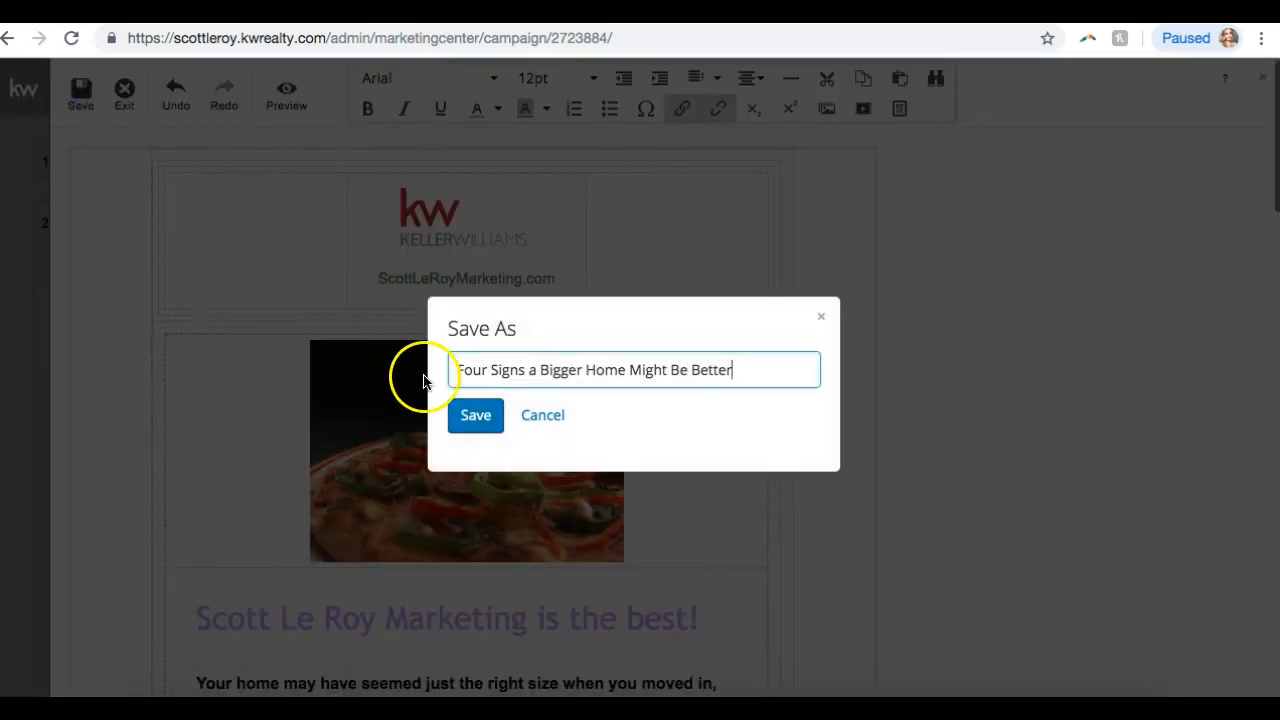
left_click(474, 418)
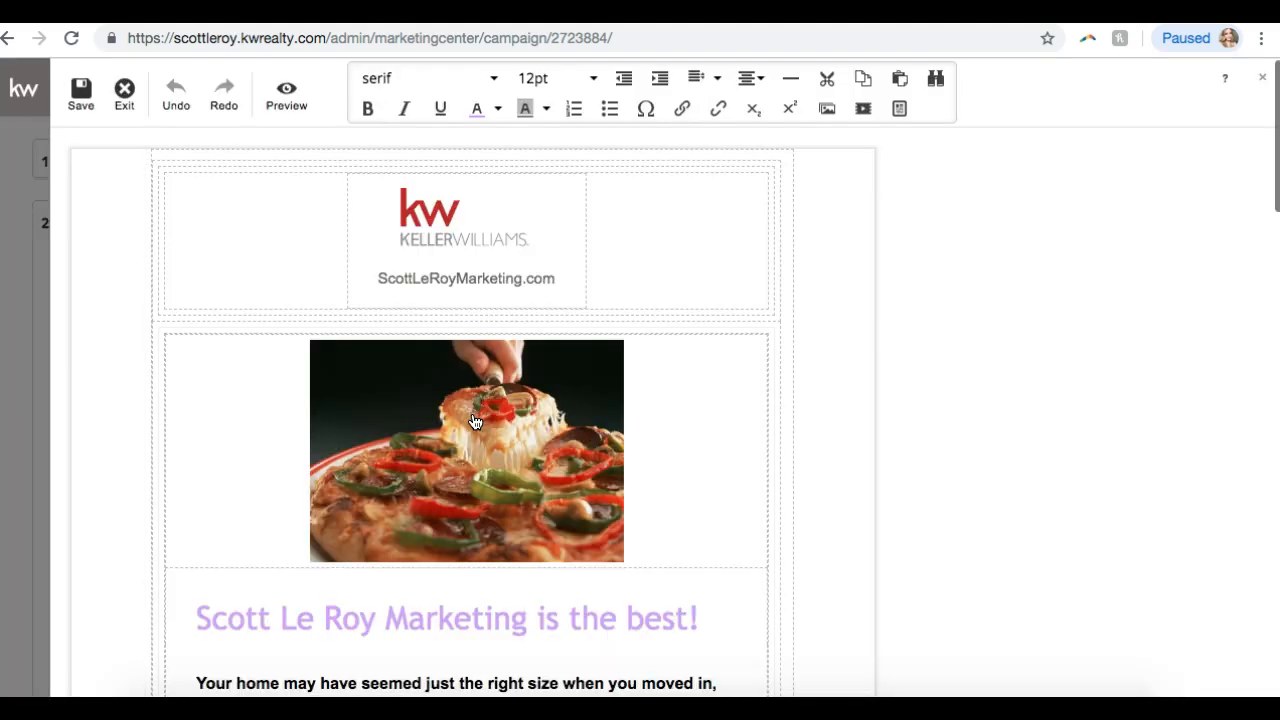
left_click(124, 102)
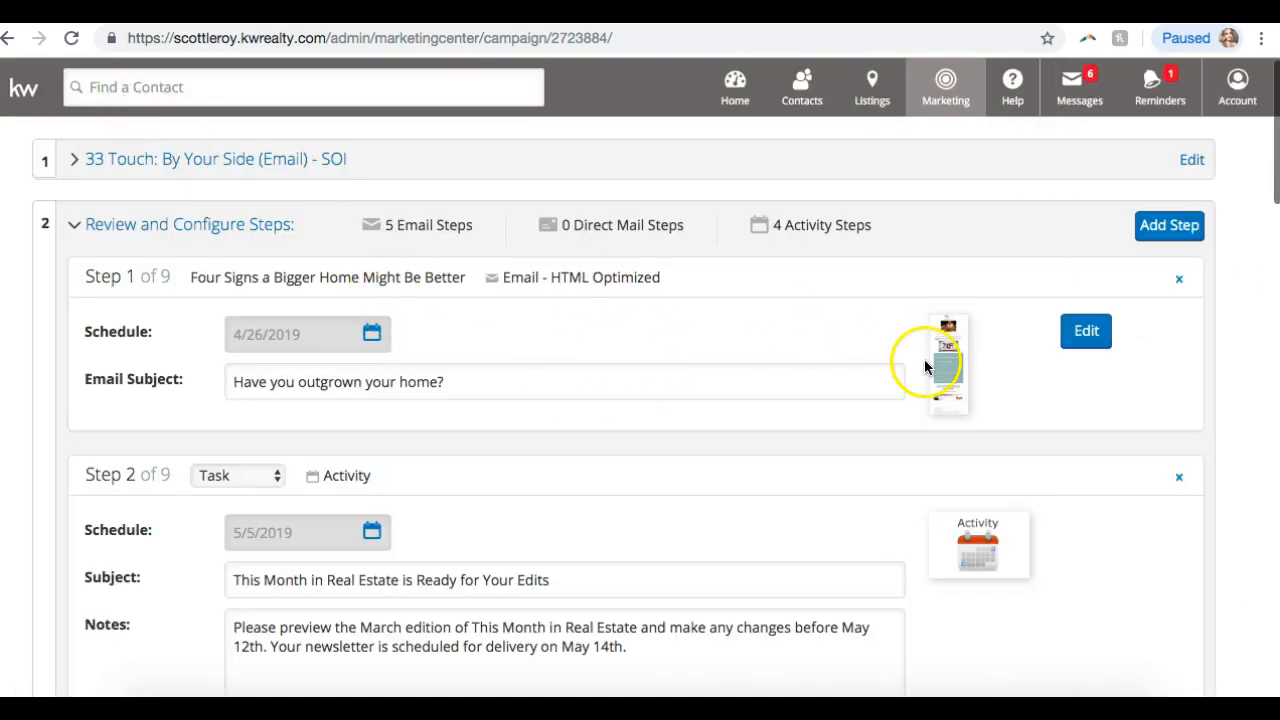
left_click(953, 375)
scroll(692, 381, "up", 10)
scroll(692, 381, "up", 8)
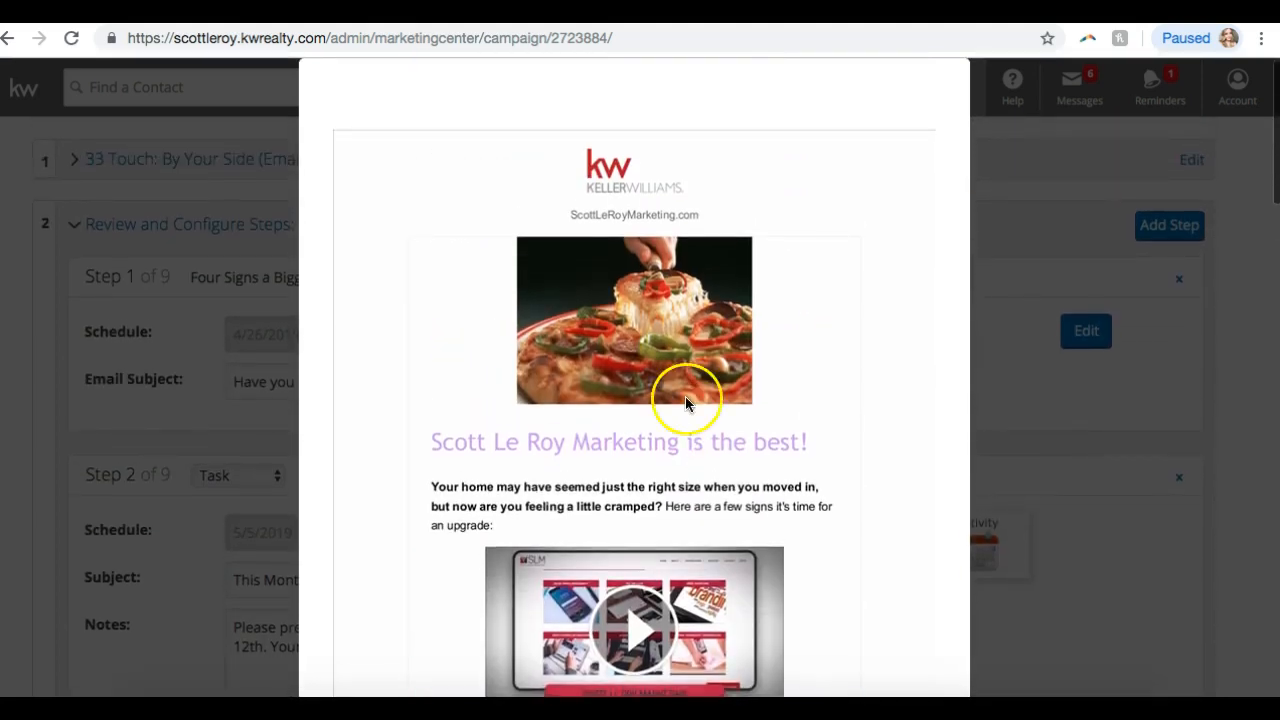
scroll(685, 396, "down", 3)
scroll(666, 449, "down", 10)
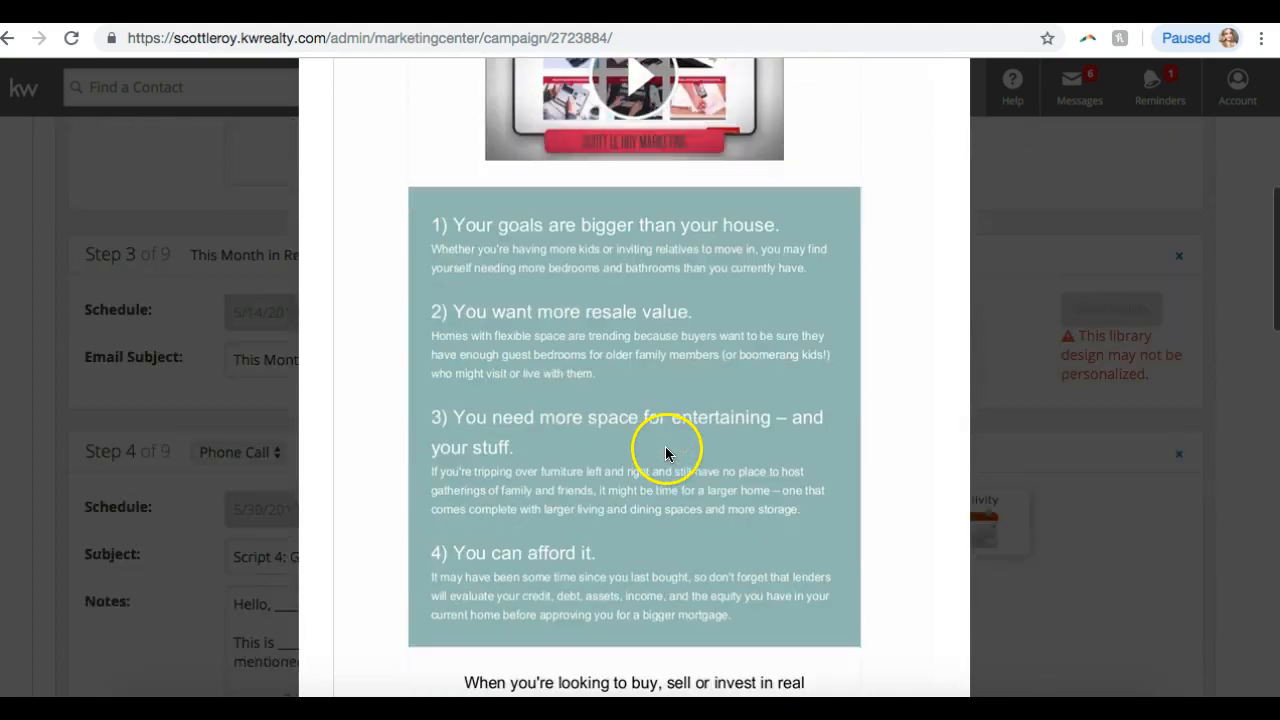
scroll(663, 477, "up", 3)
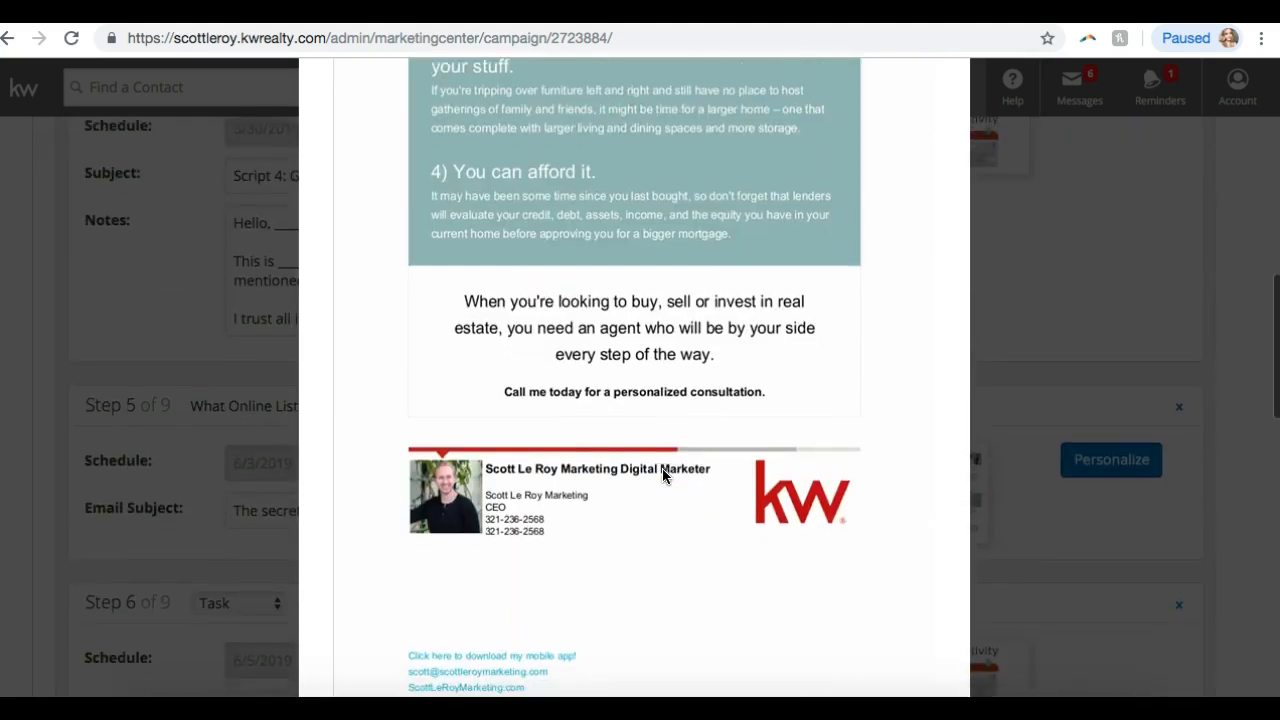
scroll(663, 471, "down", 3)
left_click(908, 590)
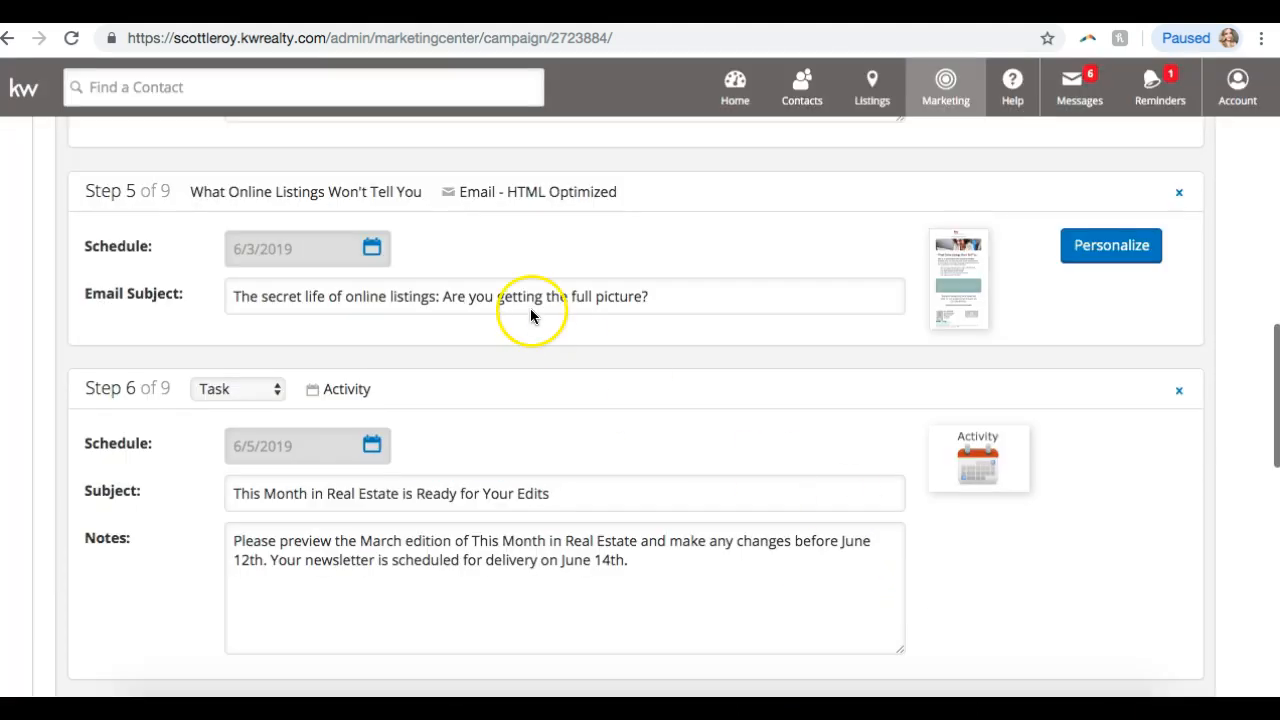
- Review campaign Steps 1–9 of 33 Touch: By Your Side and save them with Save & Continue
scroll(530, 308, "down", 2)
scroll(527, 321, "up", 3)
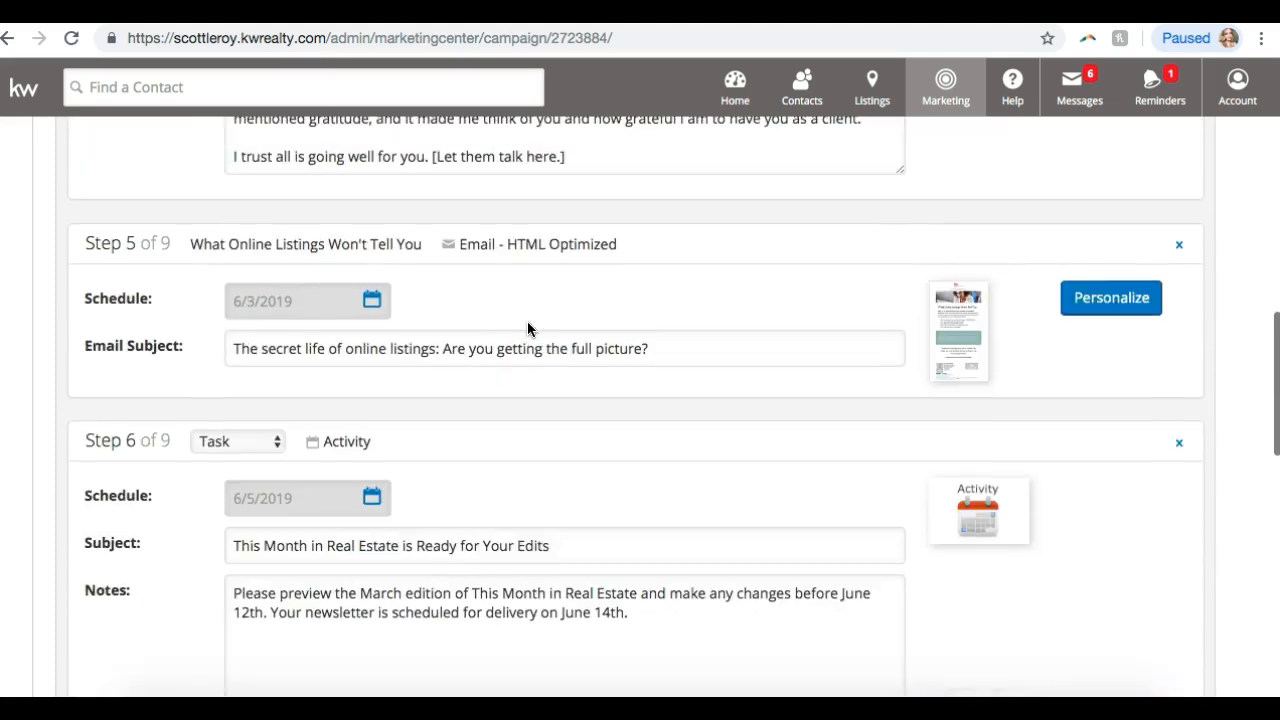
scroll(528, 323, "down", 5)
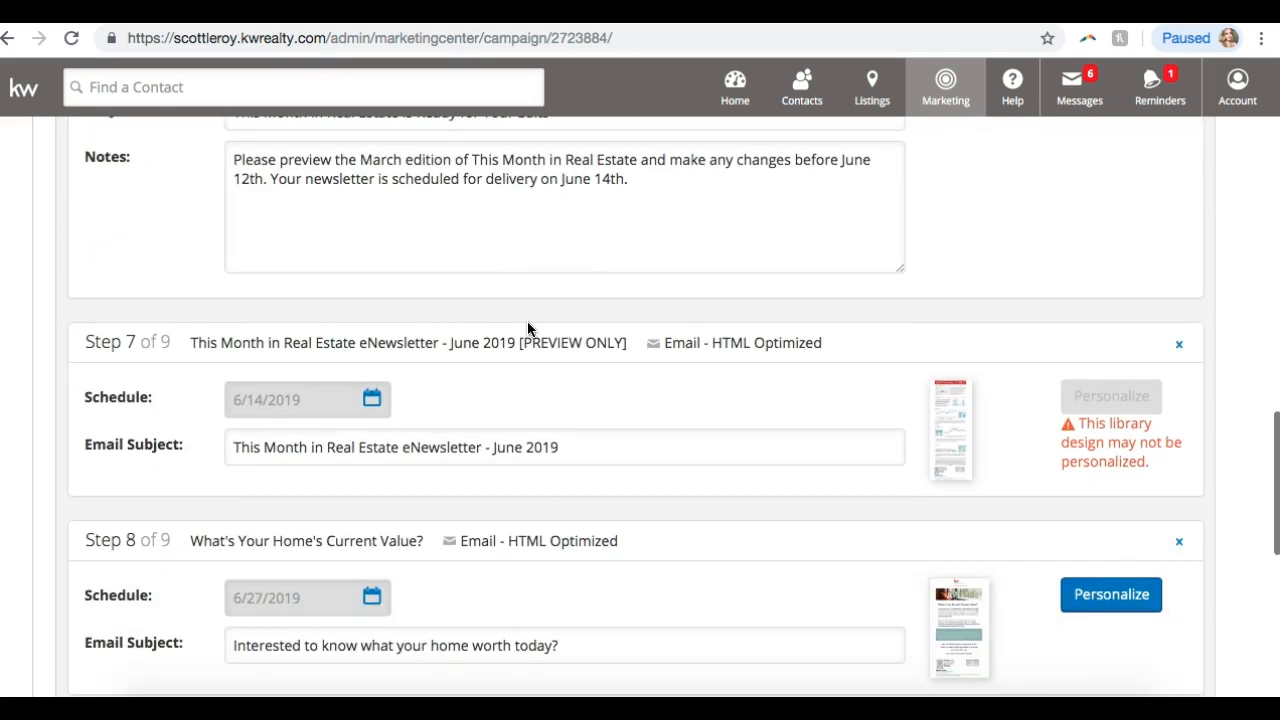
scroll(543, 440, "up", 6)
scroll(547, 430, "up", 10)
scroll(550, 431, "down", 3)
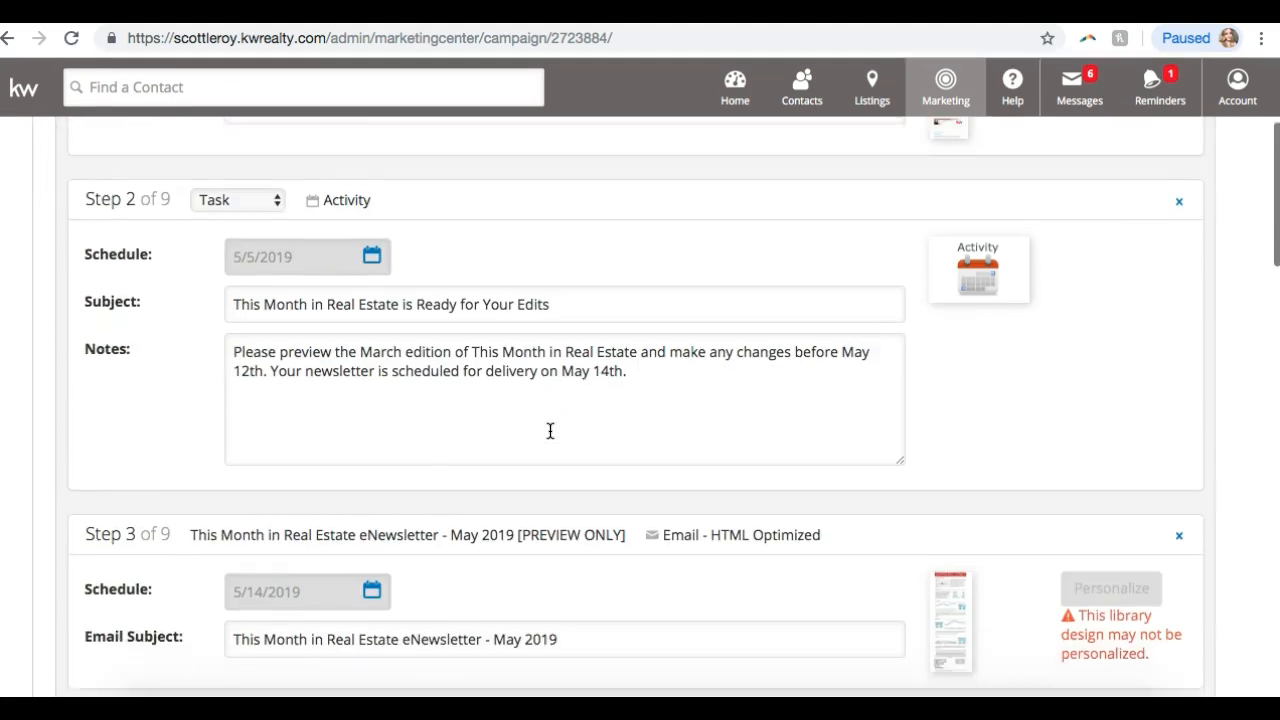
scroll(550, 431, "down", 2)
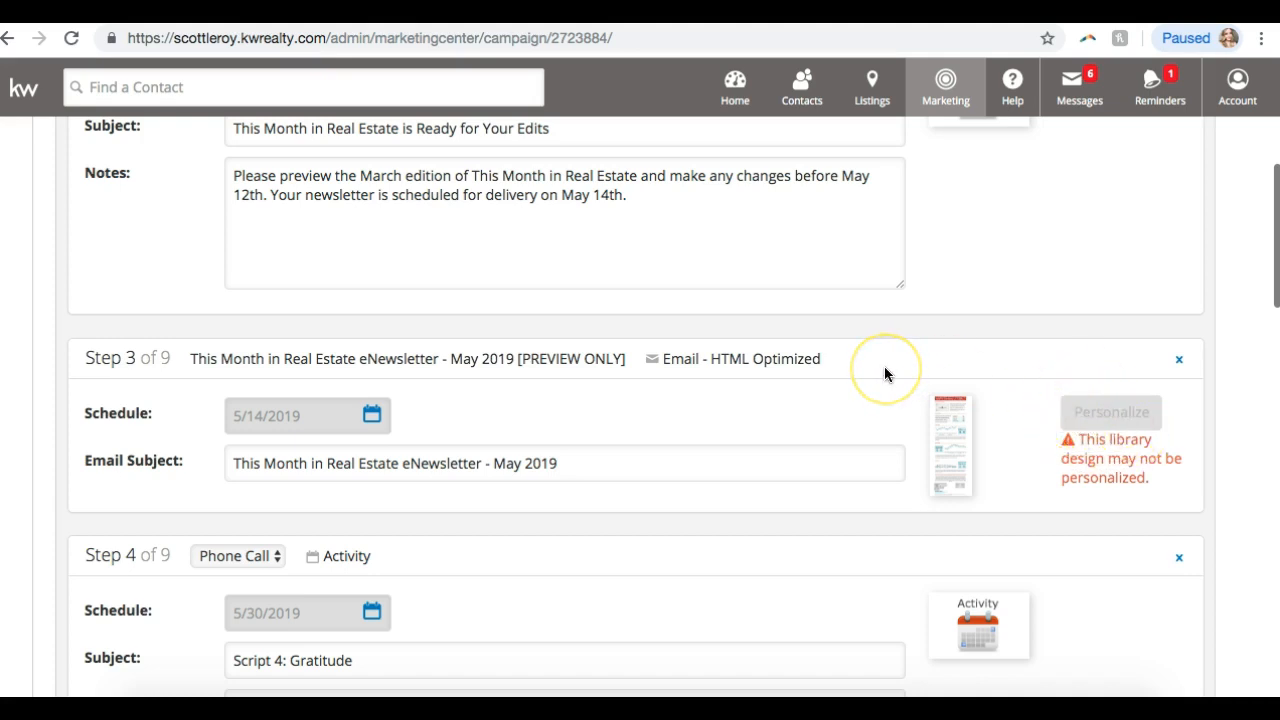
scroll(885, 368, "up", 1)
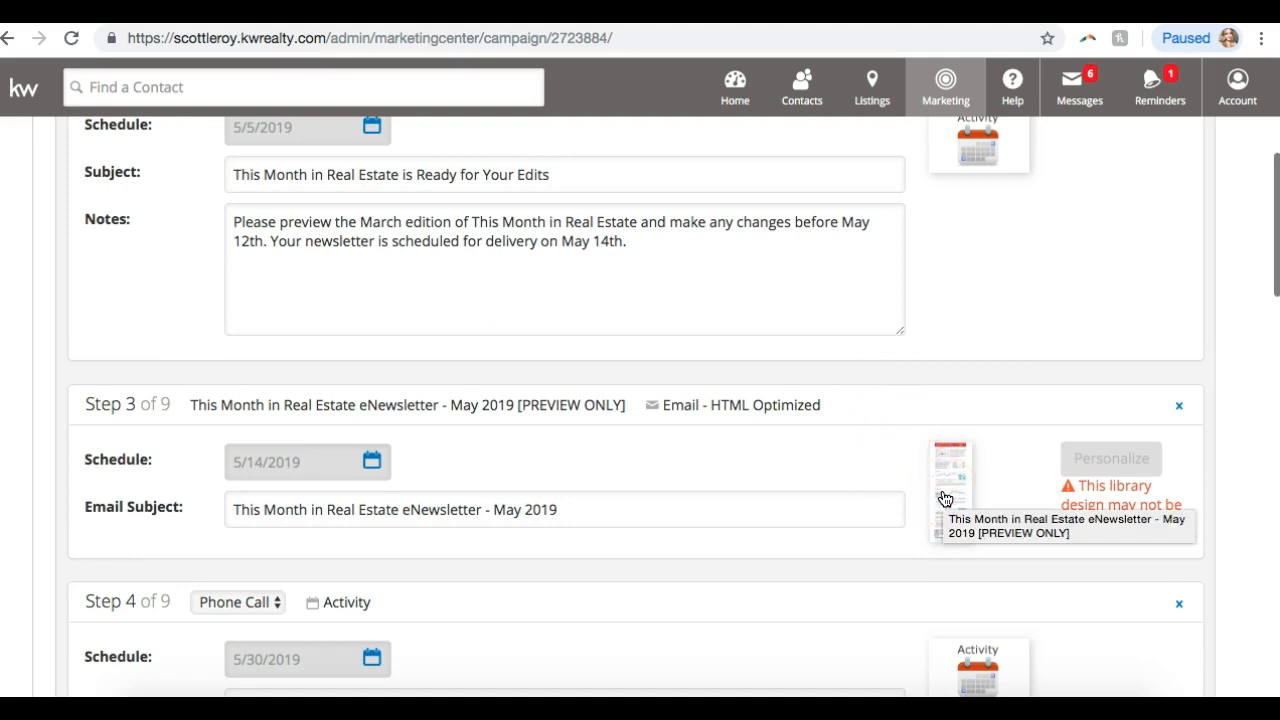
scroll(945, 499, "up", 1)
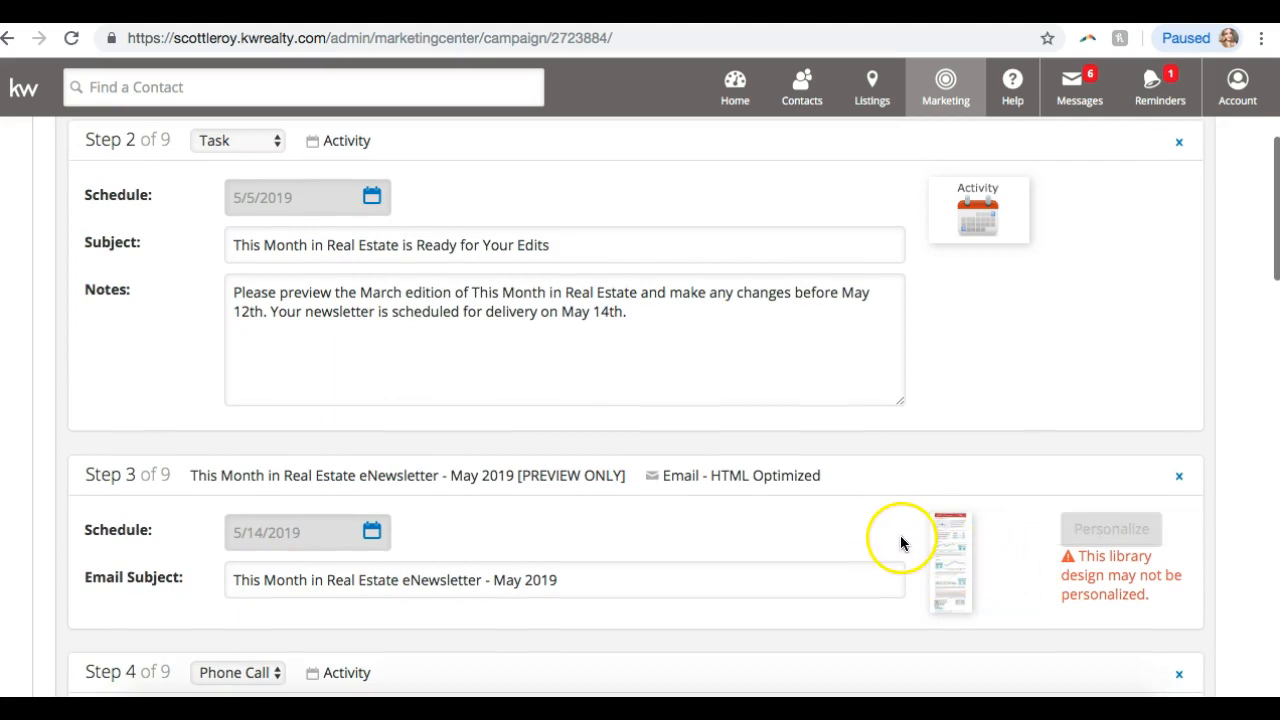
scroll(915, 548, "up", 1)
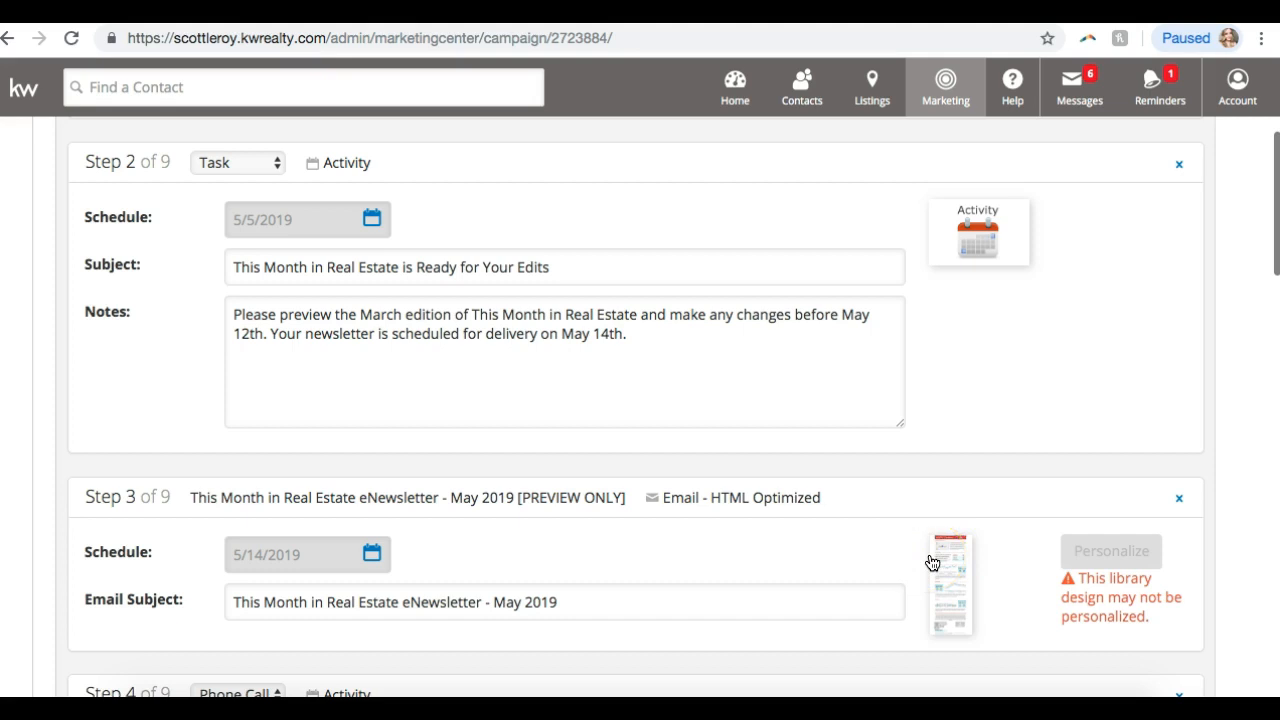
scroll(928, 562, "down", 12)
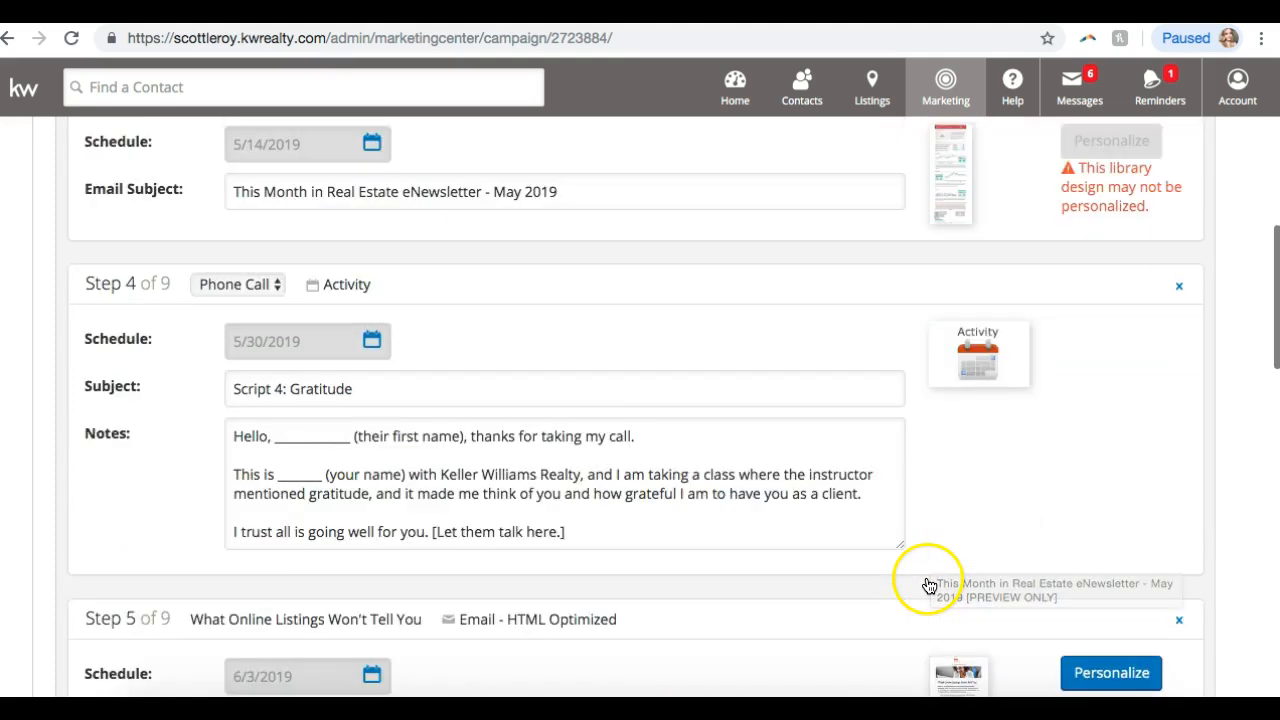
scroll(916, 612, "down", 6)
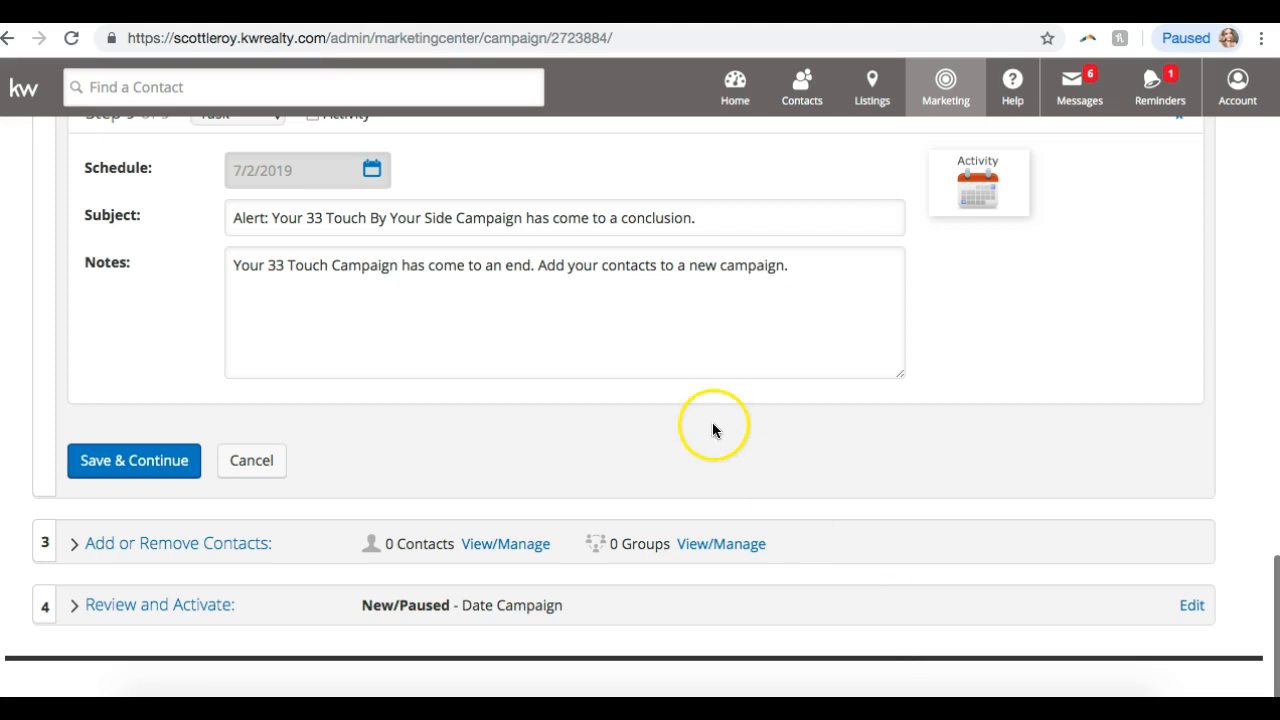
scroll(720, 423, "up", 5)
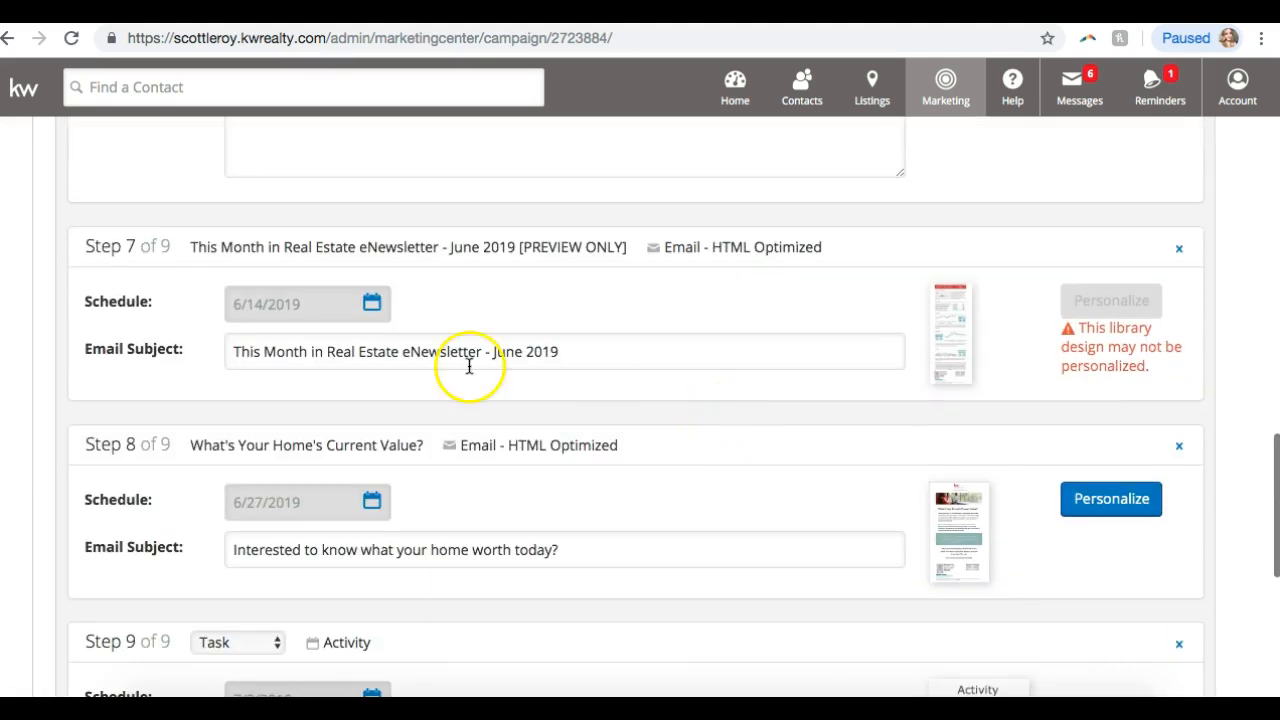
scroll(400, 530, "down", 5)
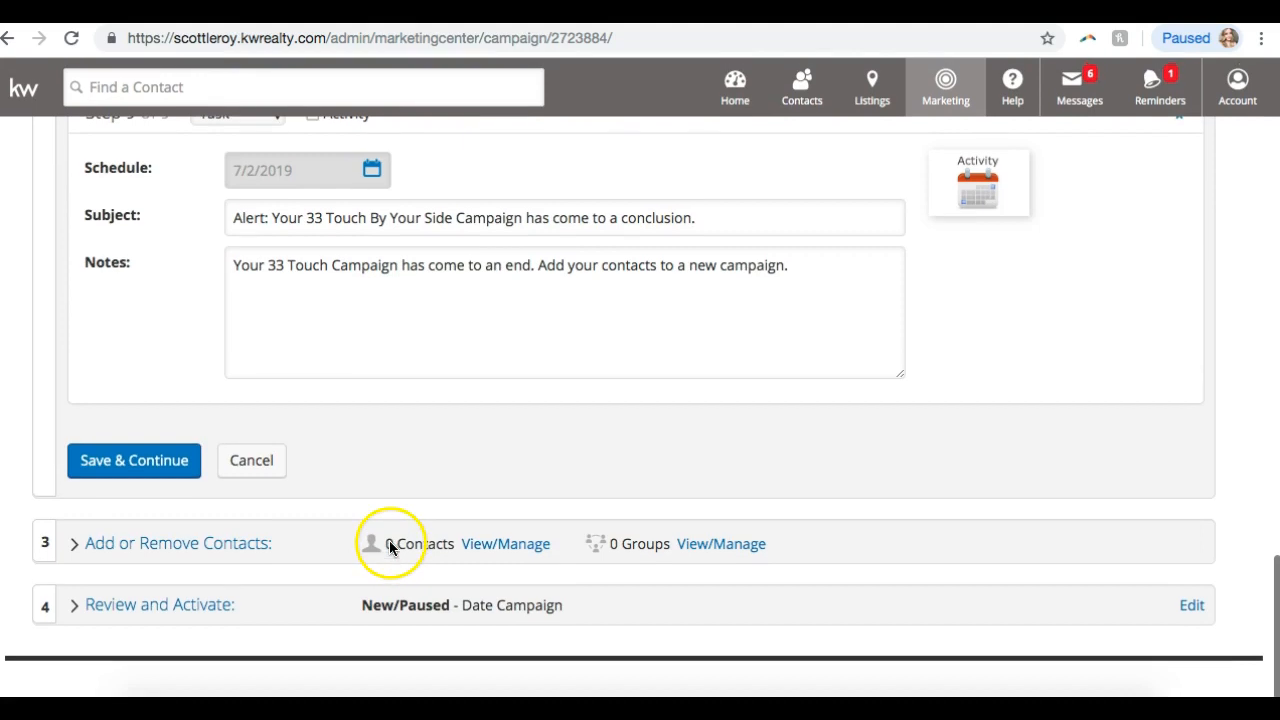
scroll(109, 442, "up", 20)
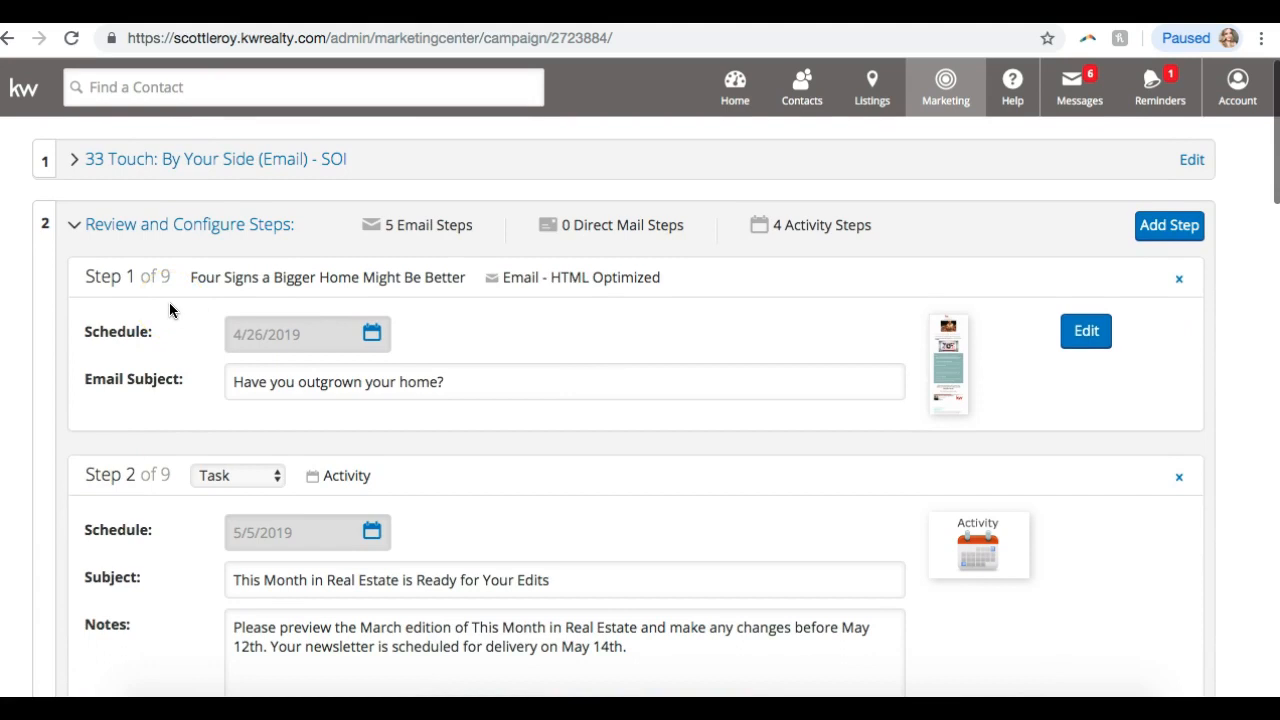
scroll(163, 362, "down", 20)
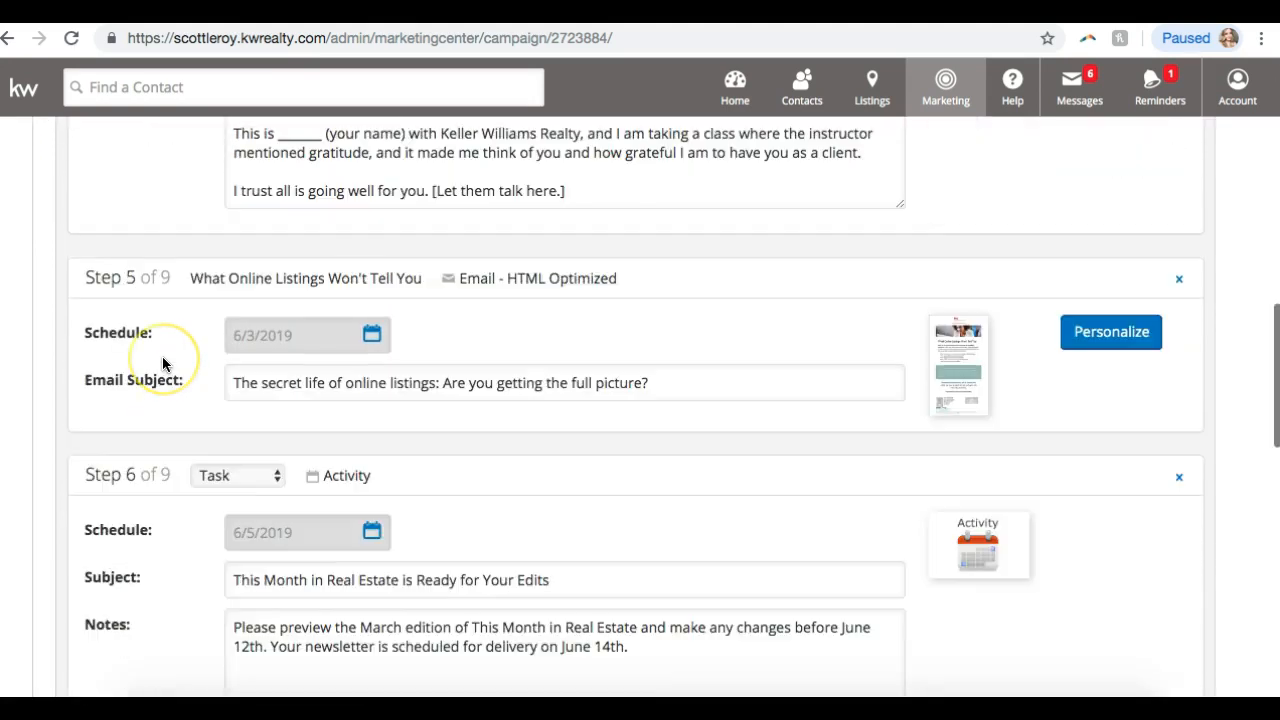
scroll(162, 356, "down", 8)
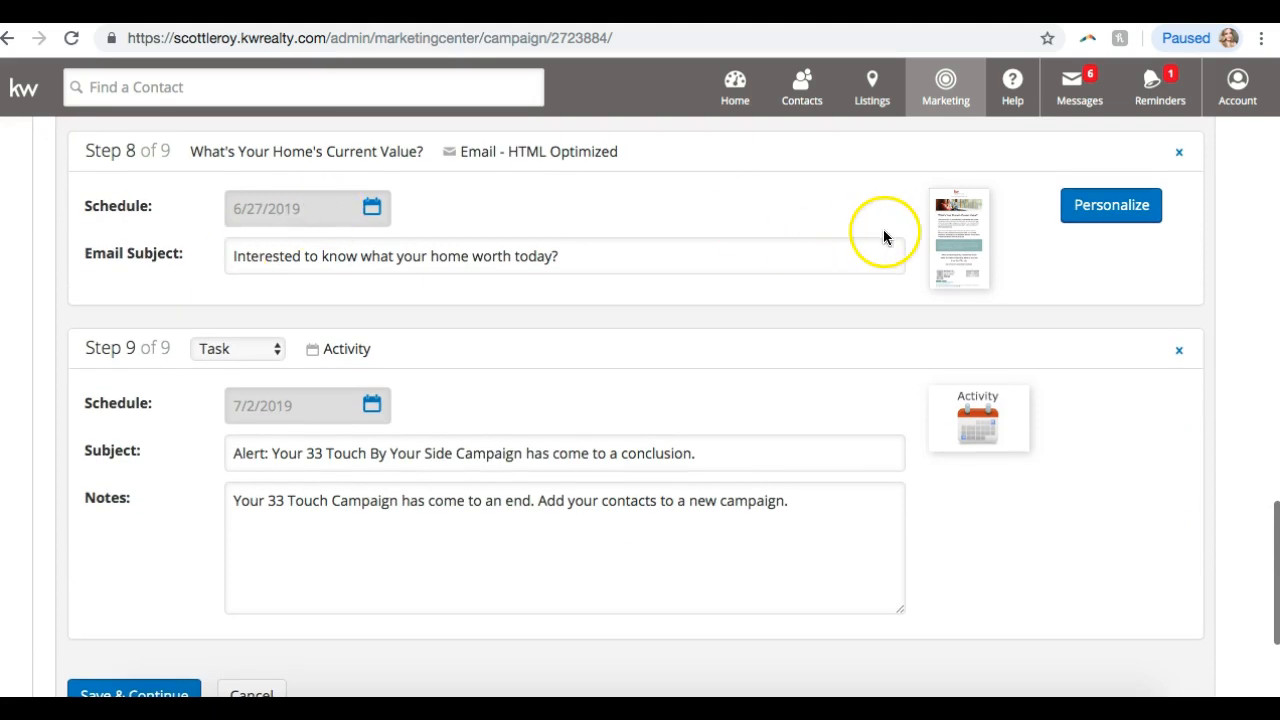
scroll(607, 336, "up", 9)
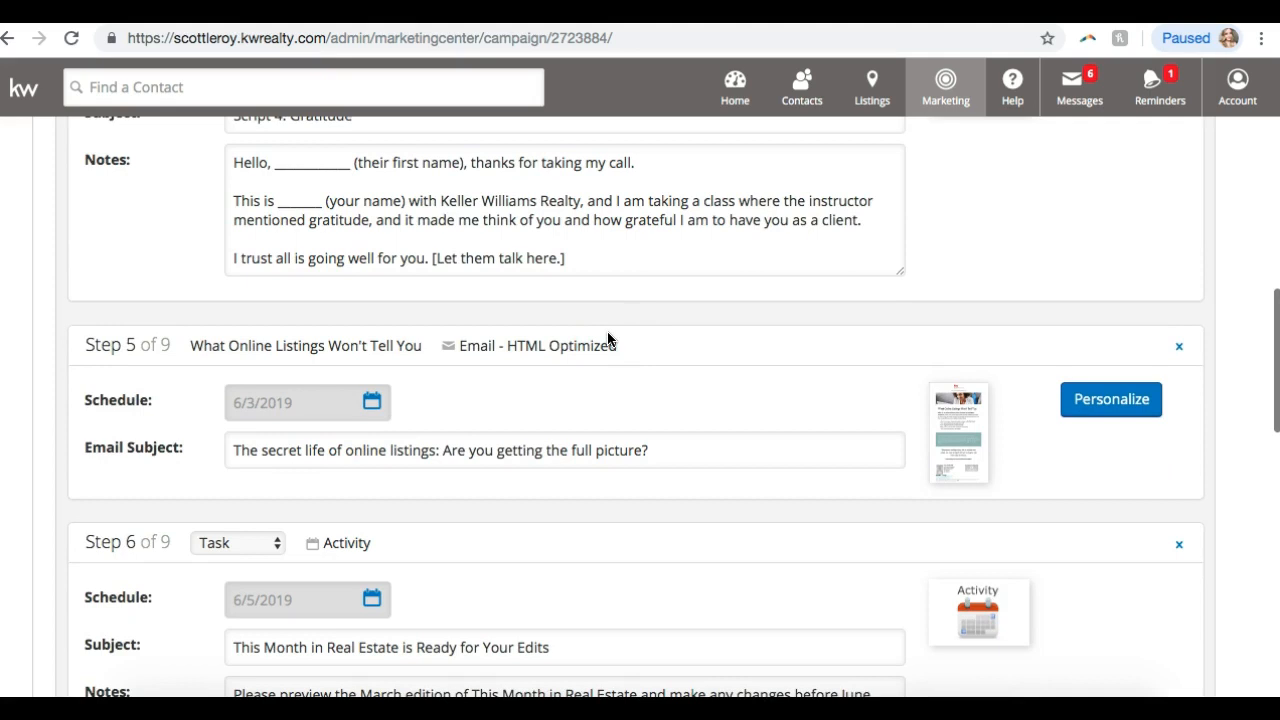
scroll(607, 339, "up", 10)
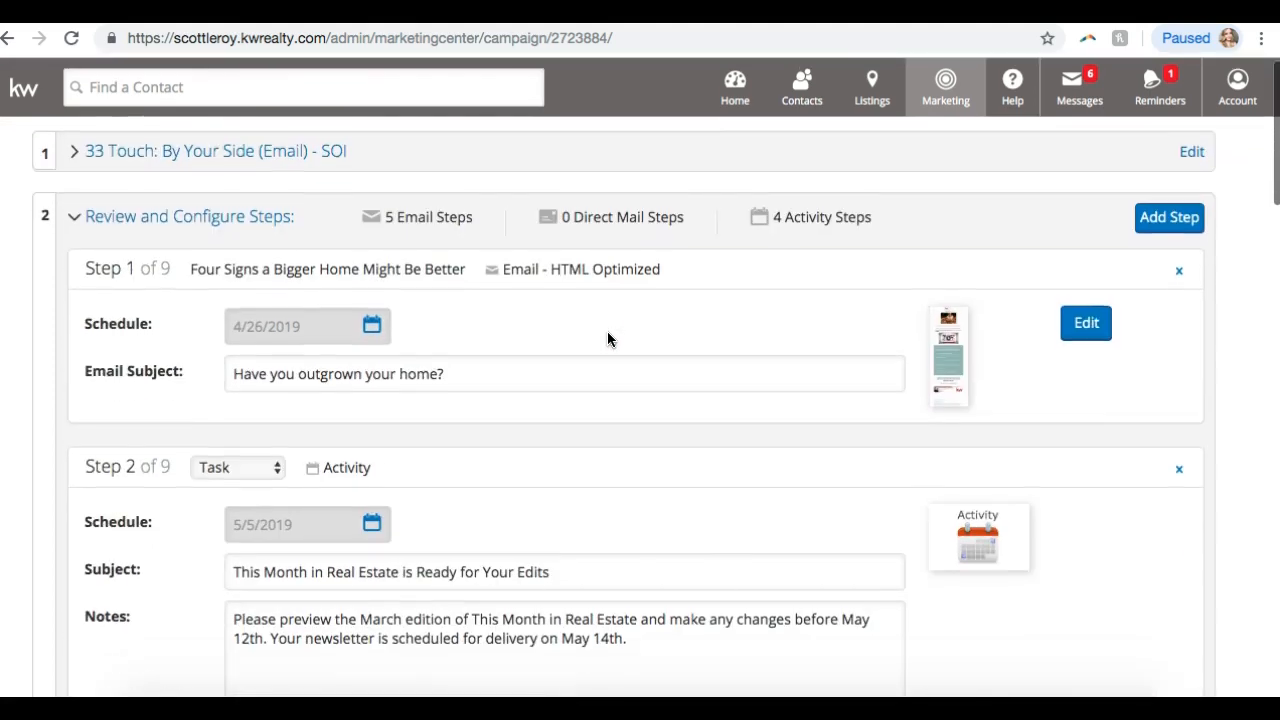
scroll(607, 331, "down", 6)
scroll(601, 350, "down", 10)
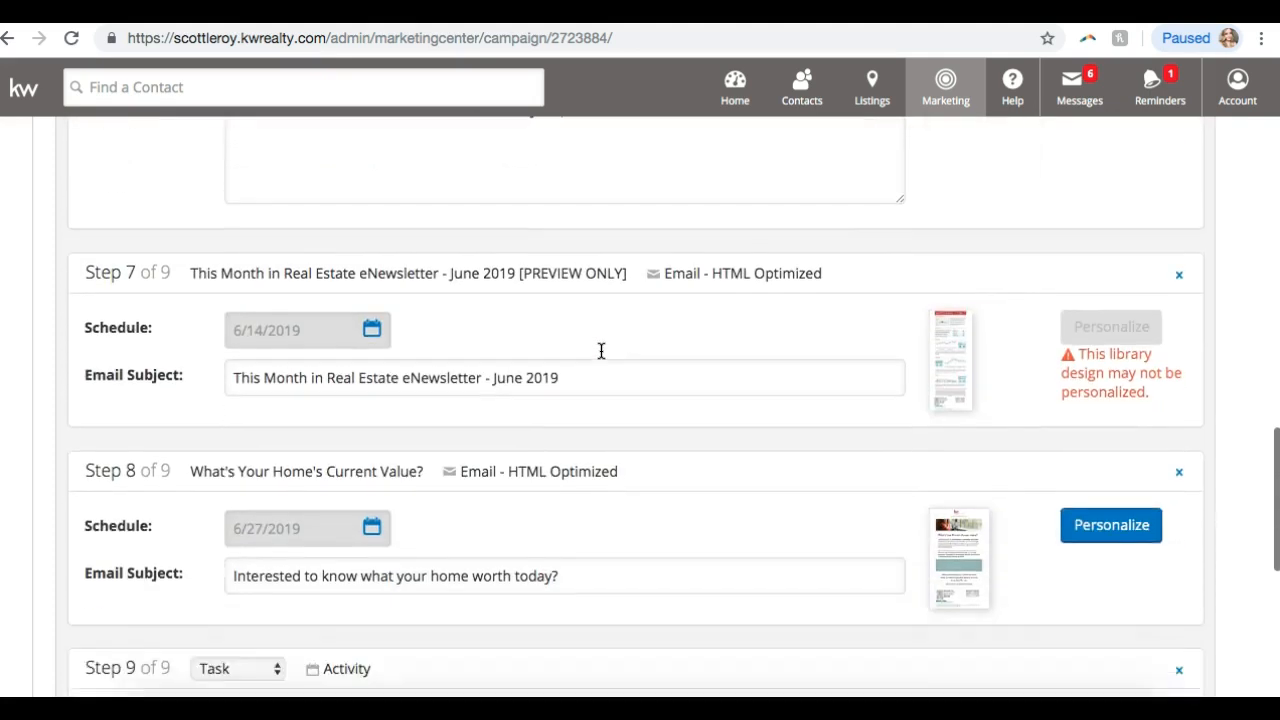
scroll(601, 350, "down", 6)
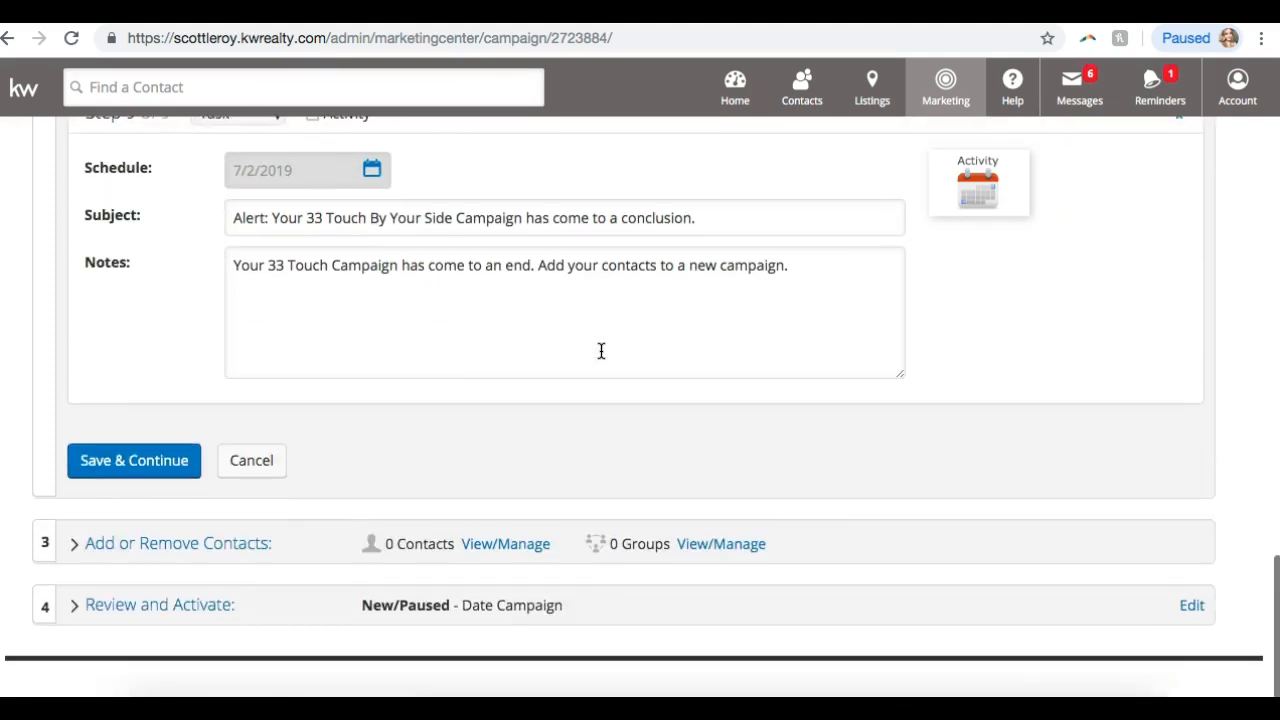
scroll(601, 350, "up", 6)
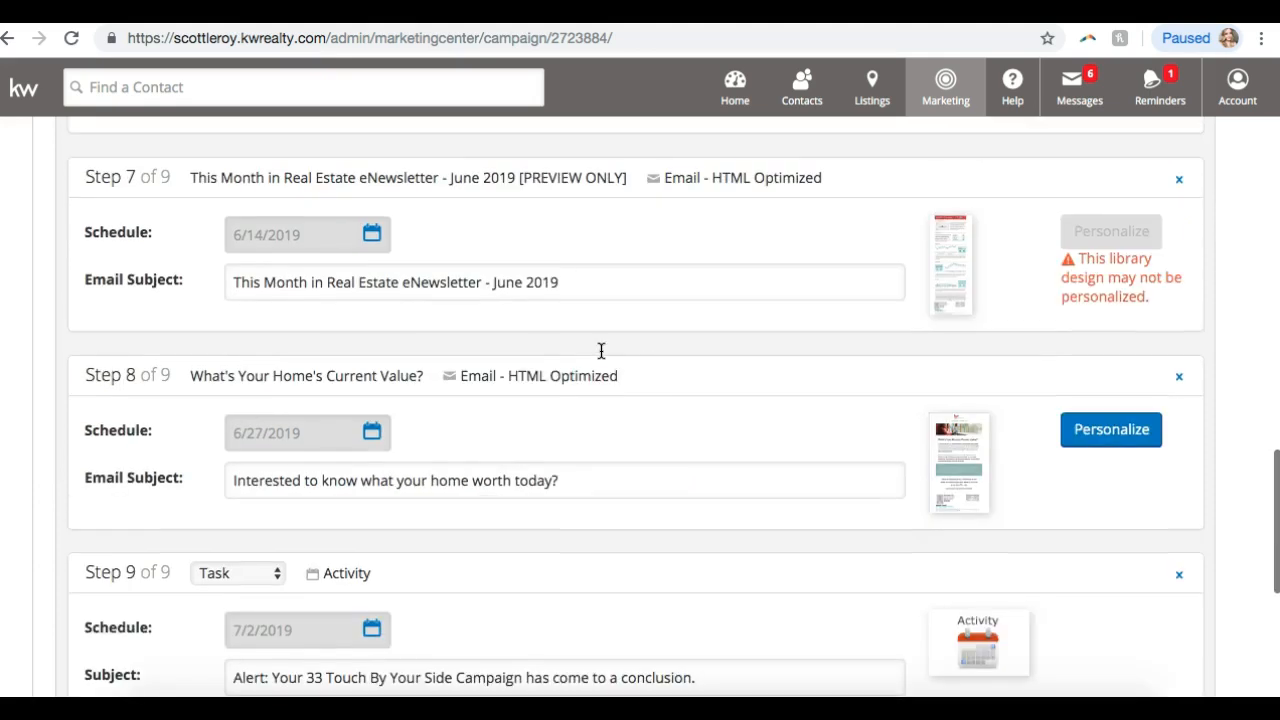
scroll(568, 397, "down", 2)
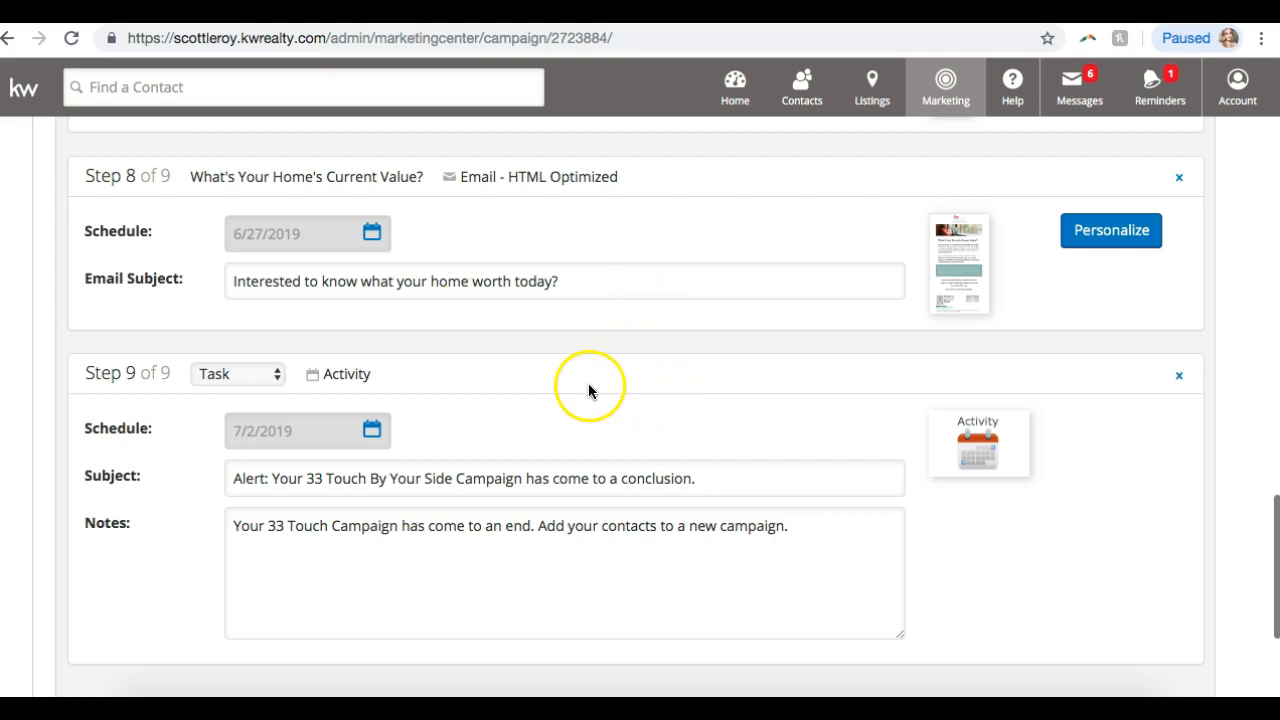
scroll(682, 452, "up", 15)
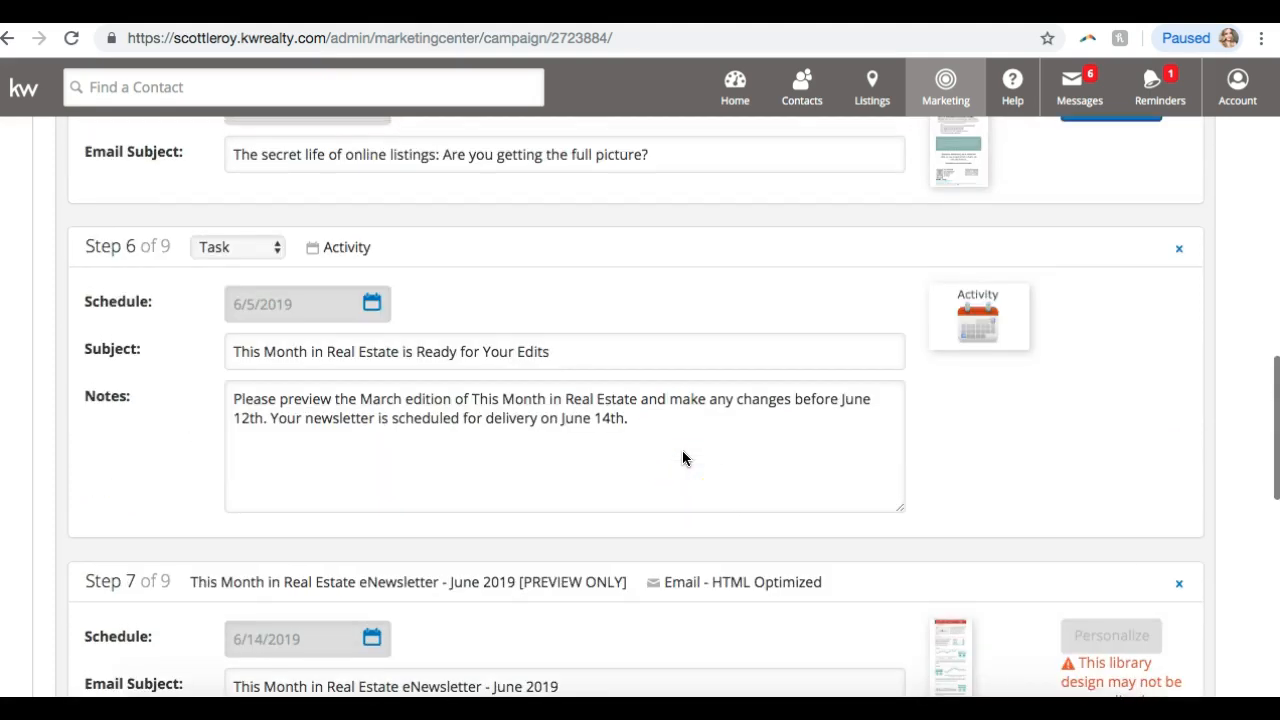
scroll(683, 458, "down", 10)
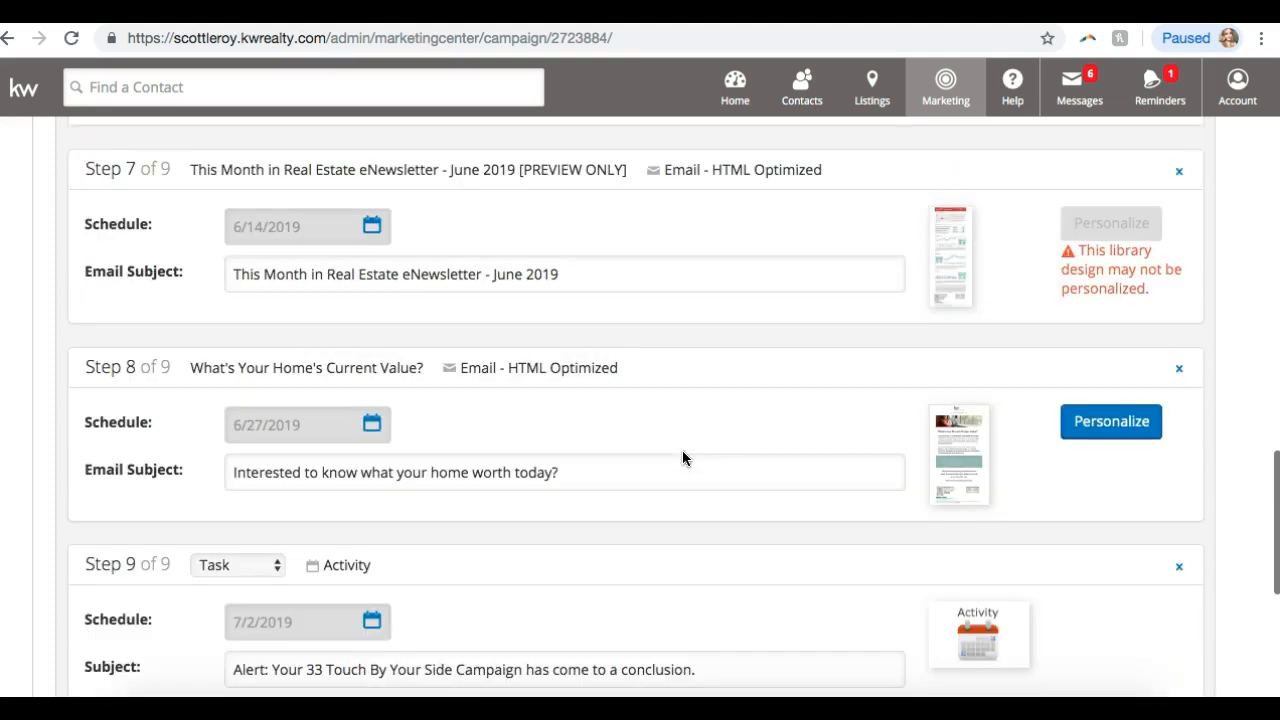
scroll(683, 458, "down", 4)
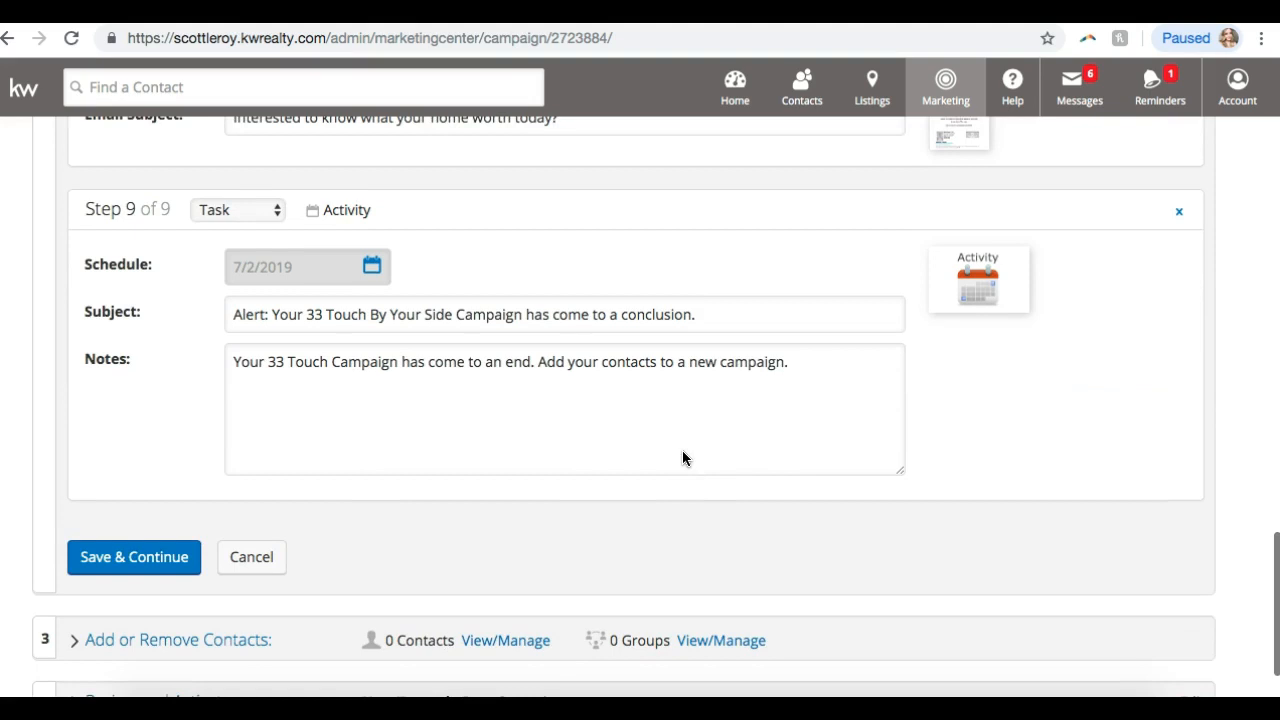
scroll(683, 458, "down", 1)
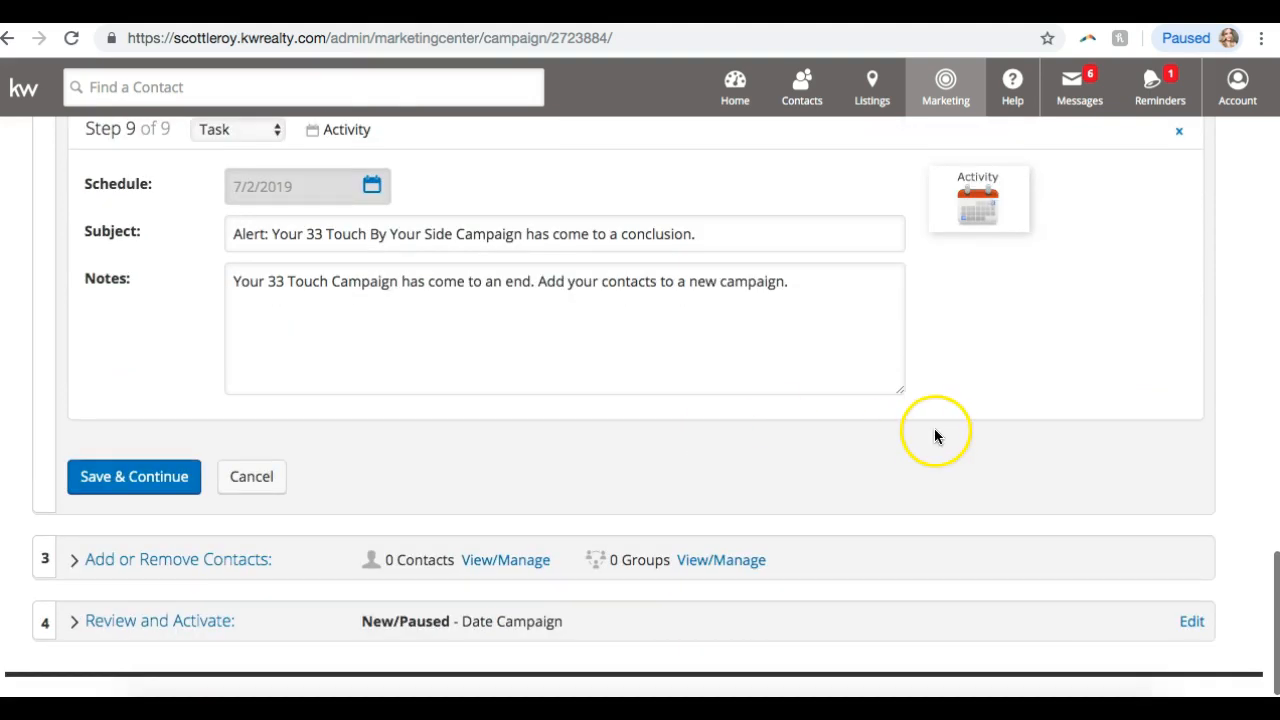
scroll(935, 432, "up", 4)
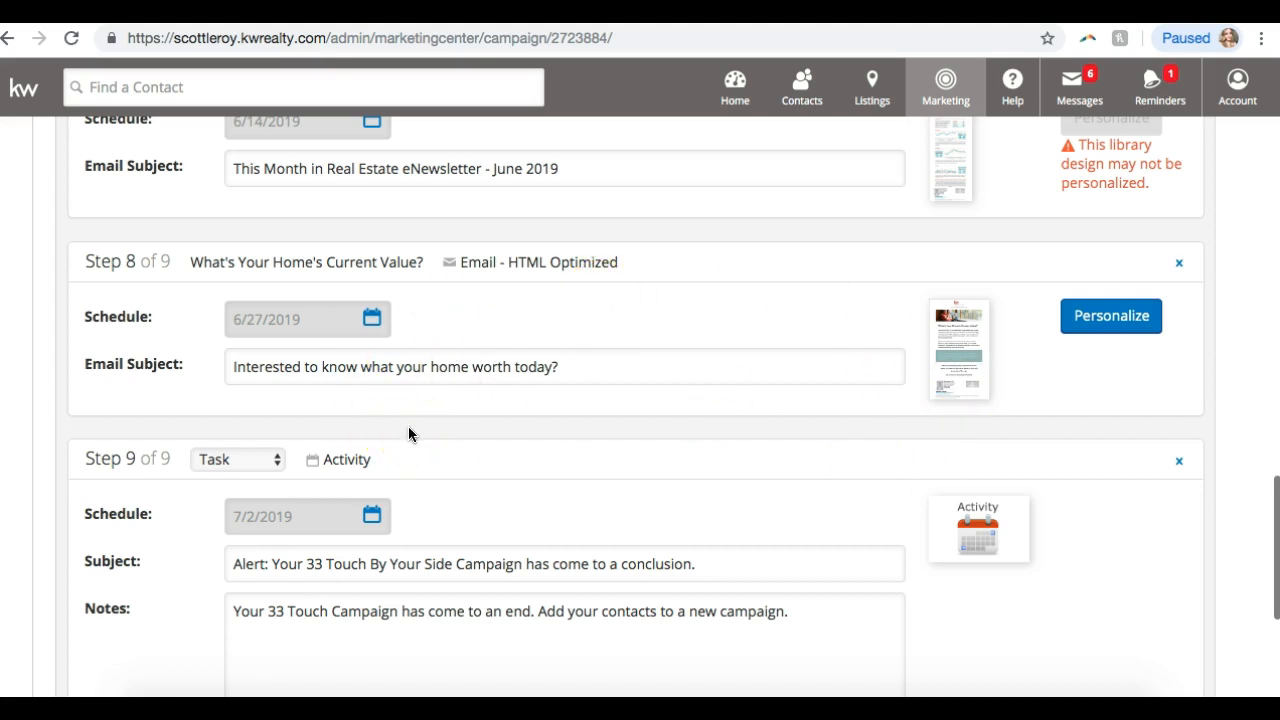
scroll(409, 432, "down", 4)
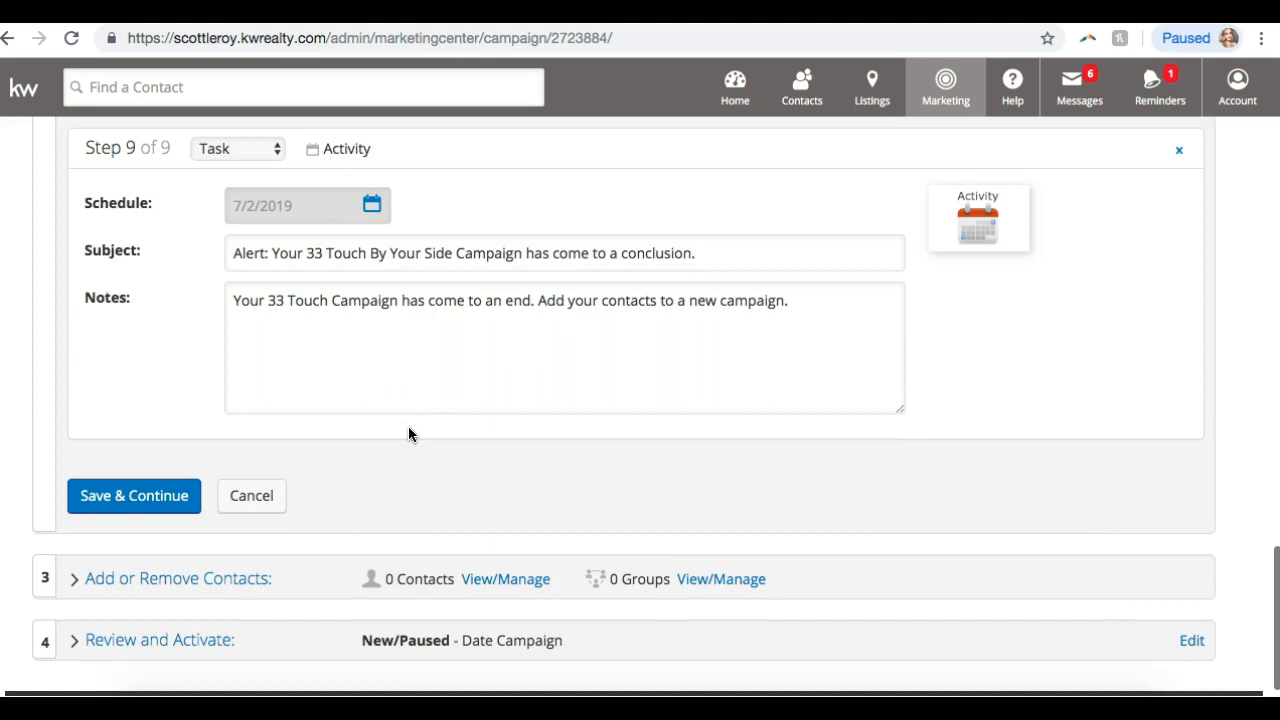
left_click(145, 507)
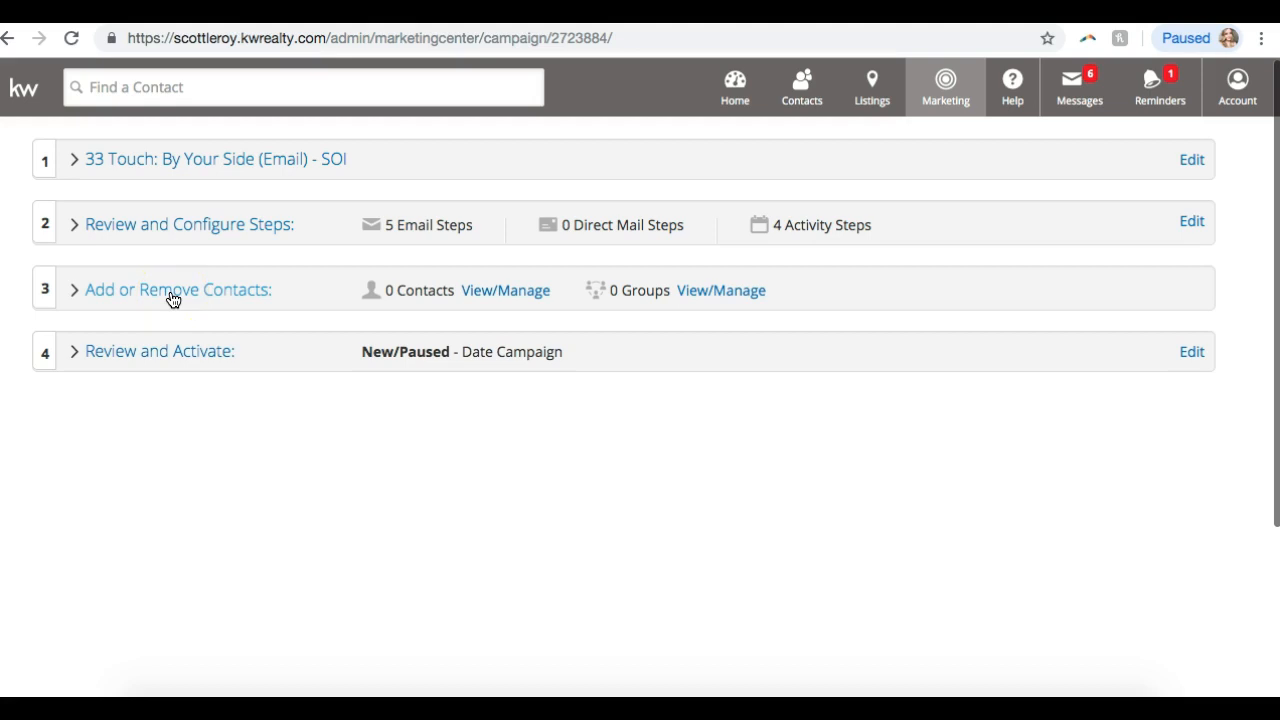
- Add and then remove the Vendors group, add three individual contacts, and save the changes
left_click(172, 299)
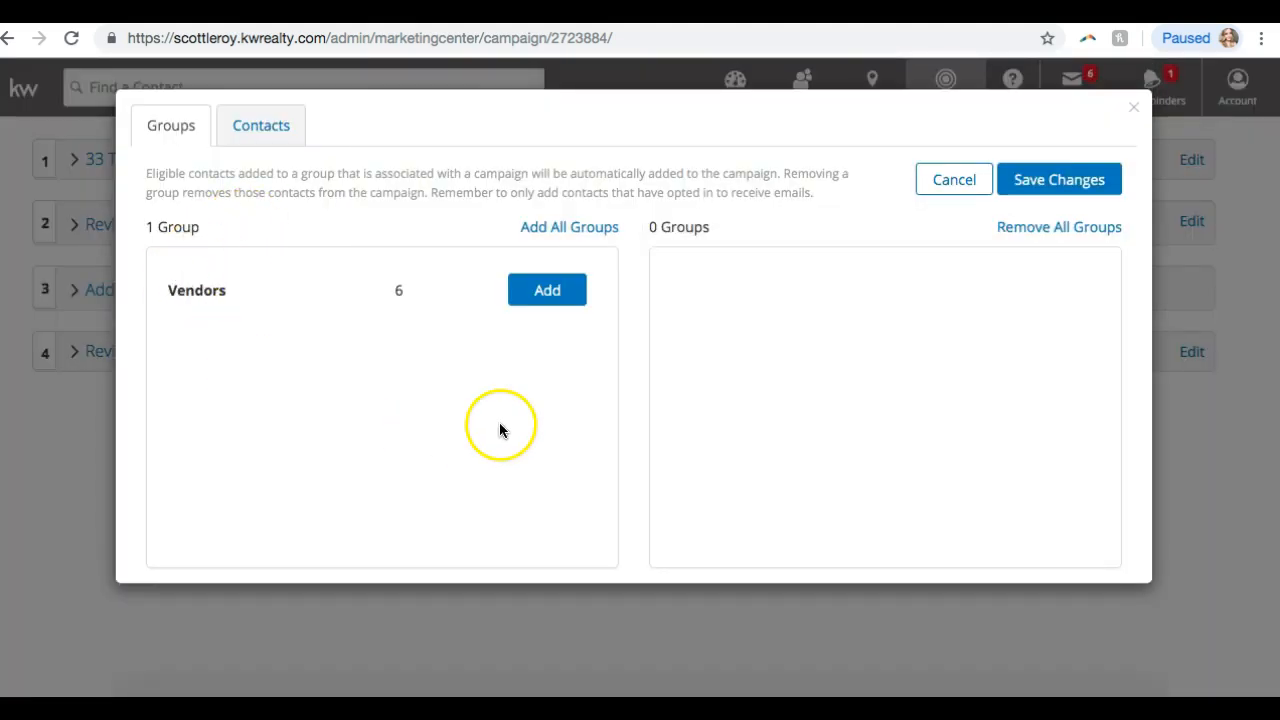
left_click(574, 289)
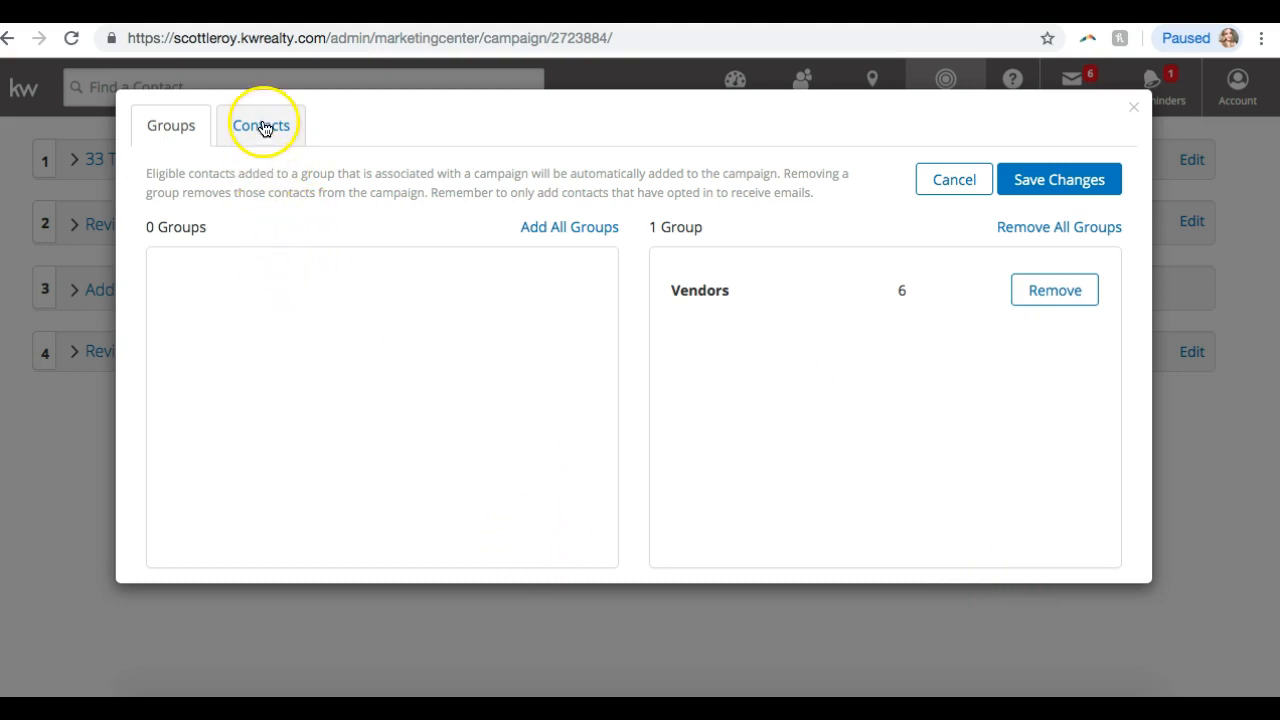
left_click(1057, 291)
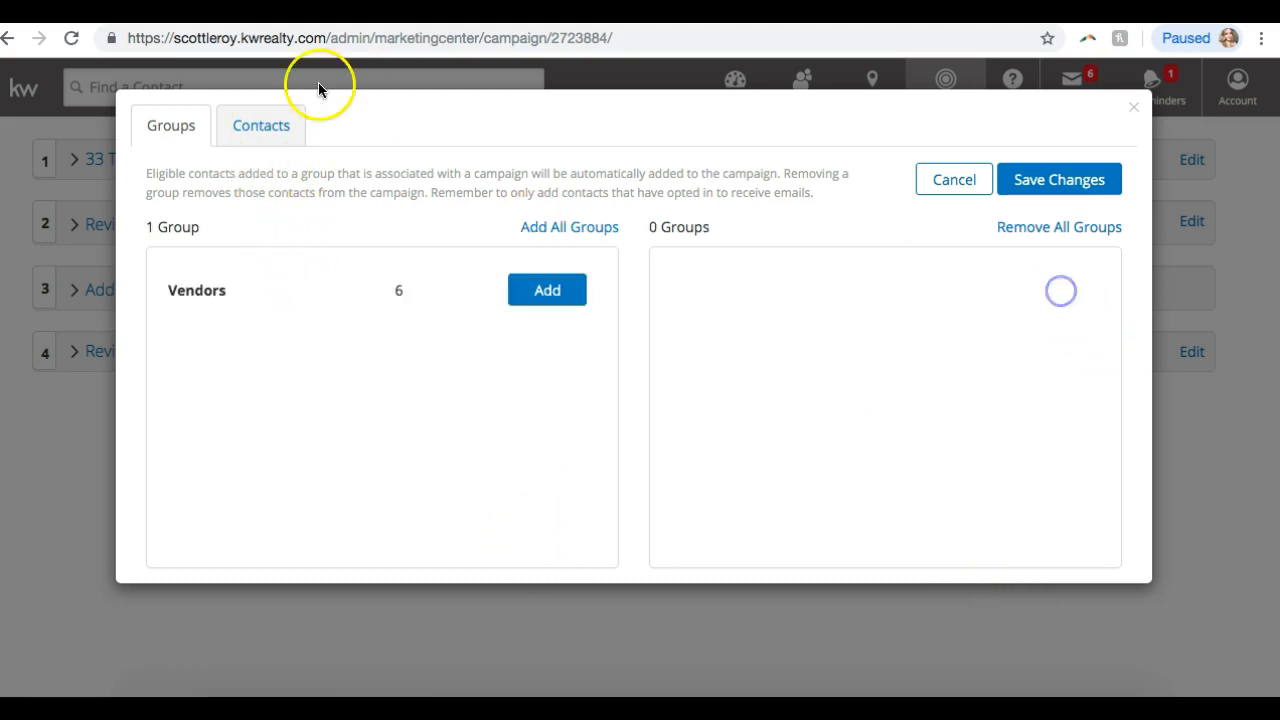
left_click(268, 137)
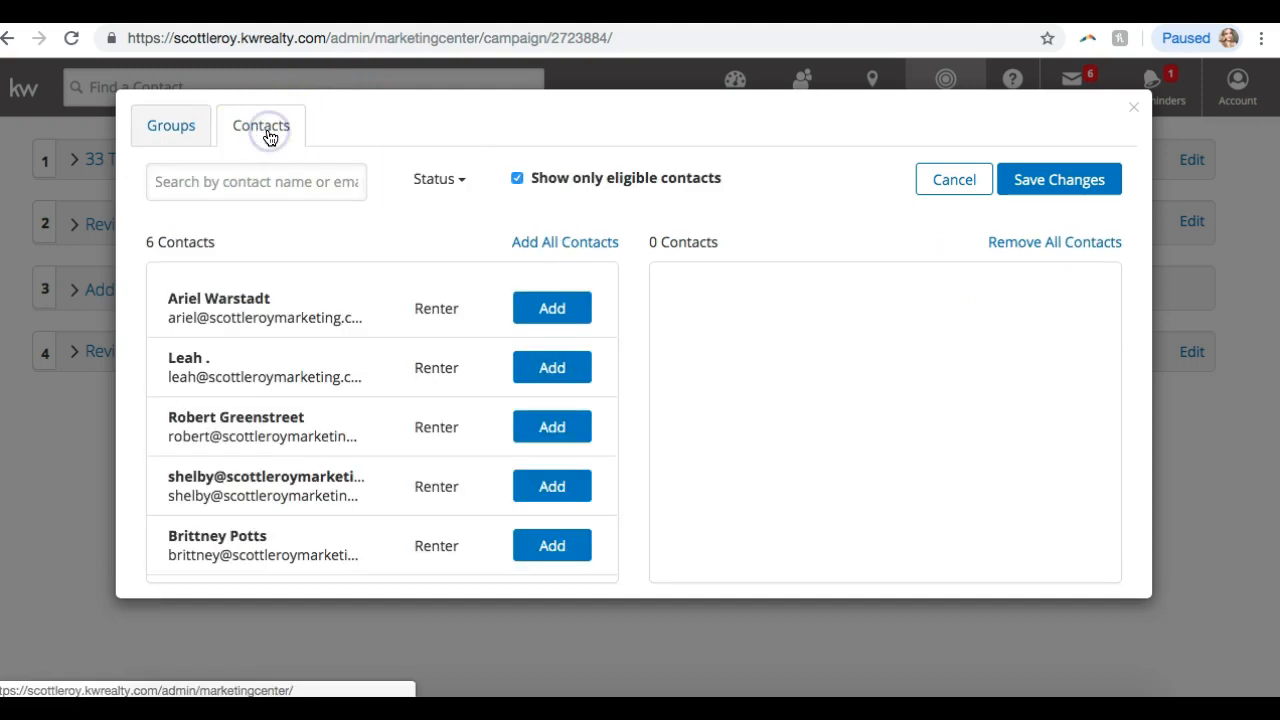
left_click(546, 316)
left_click(548, 310)
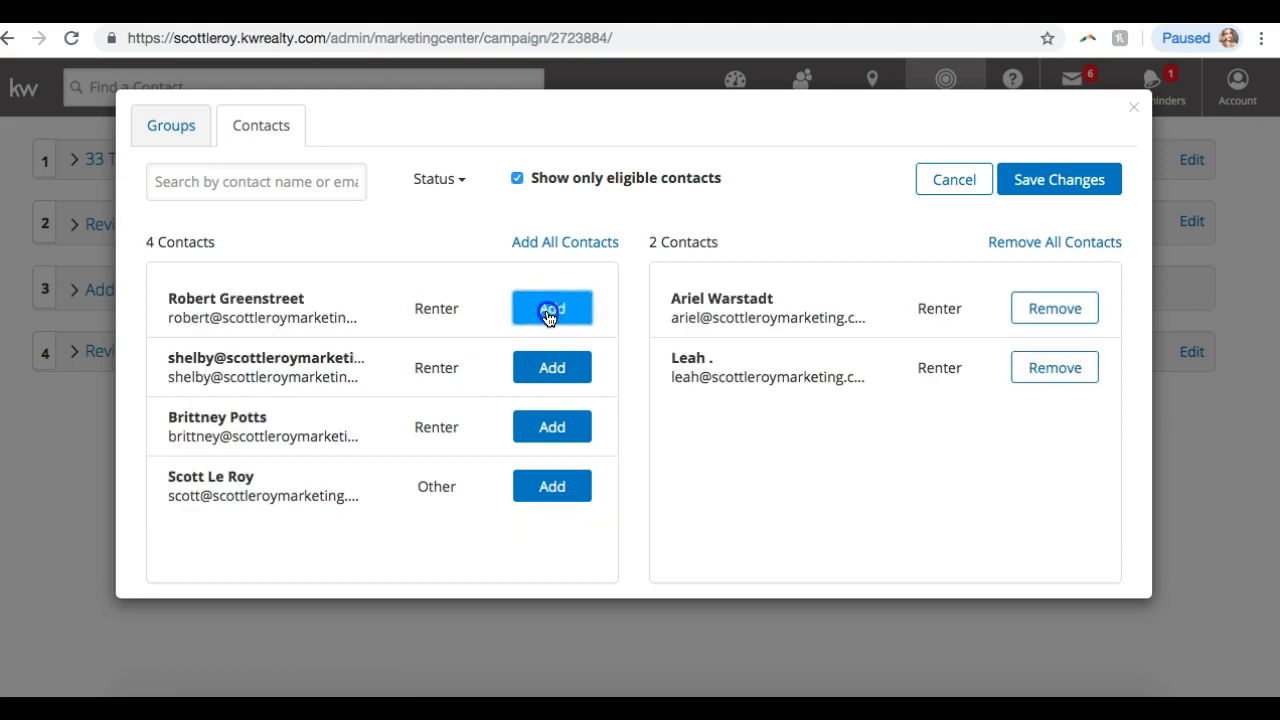
left_click(548, 310)
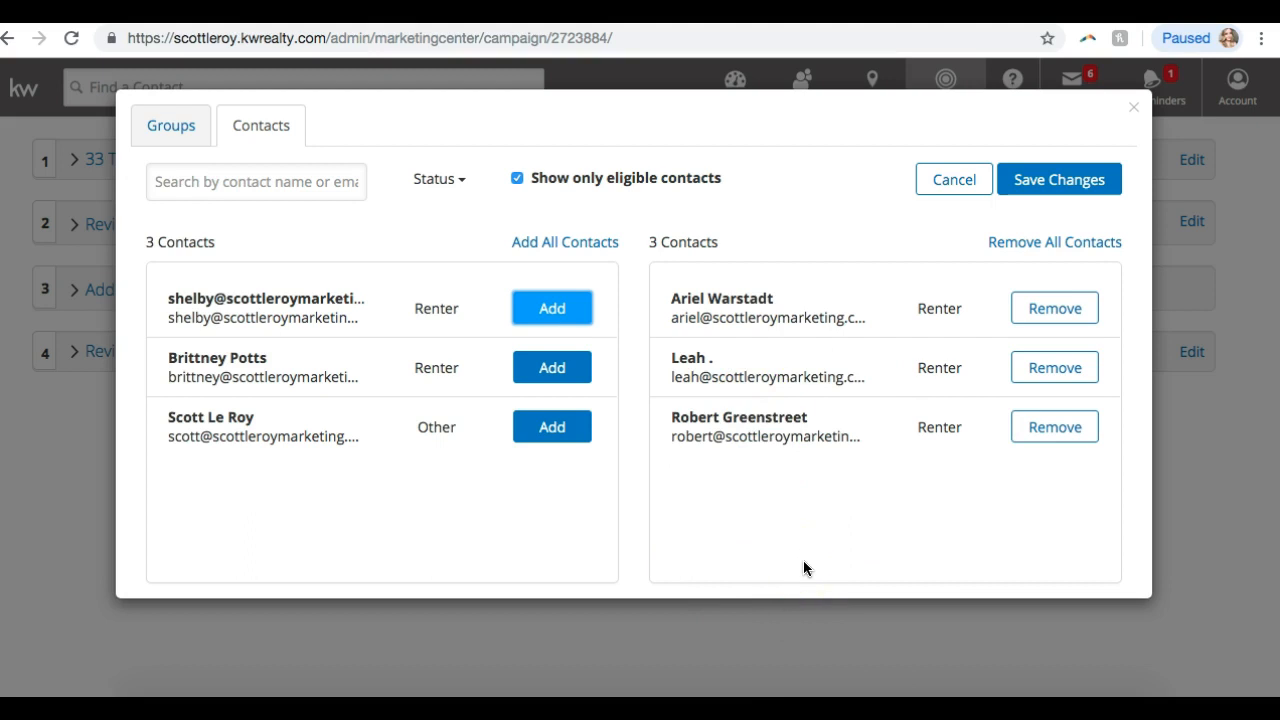
left_click(1063, 178)
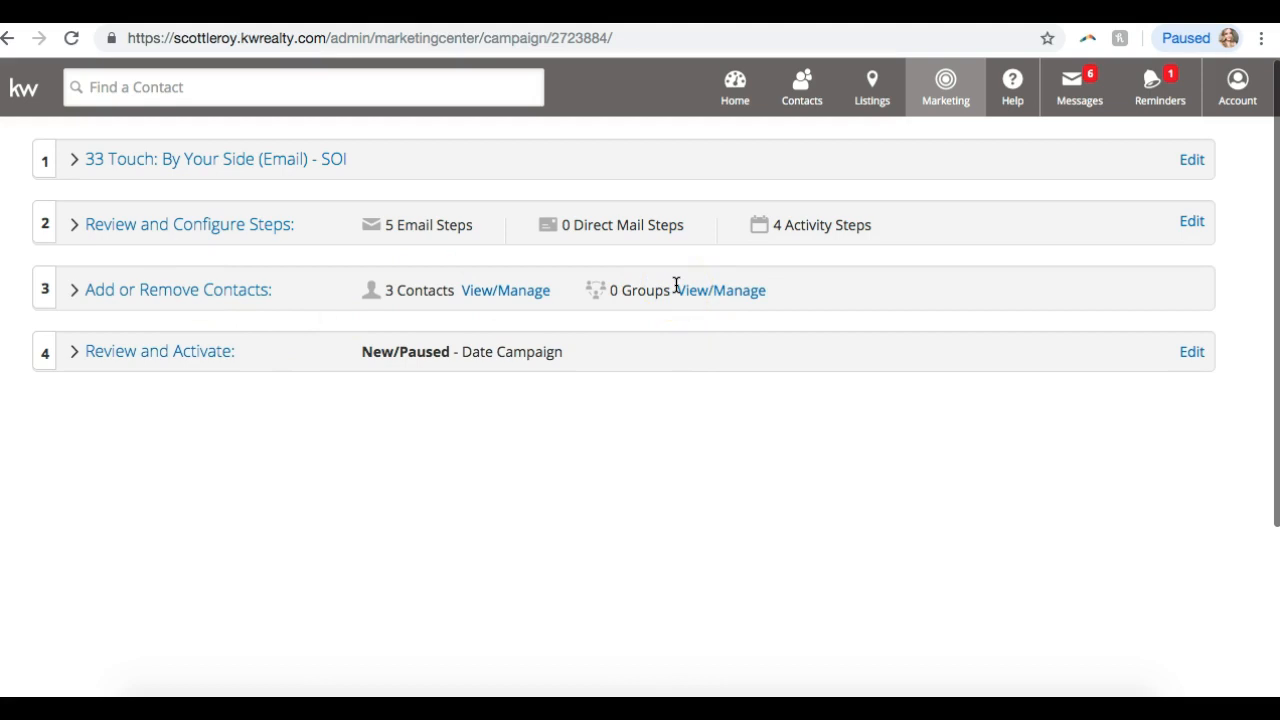
- Open Review and Activate and continue past the unsaved-edits alert
left_click(194, 357)
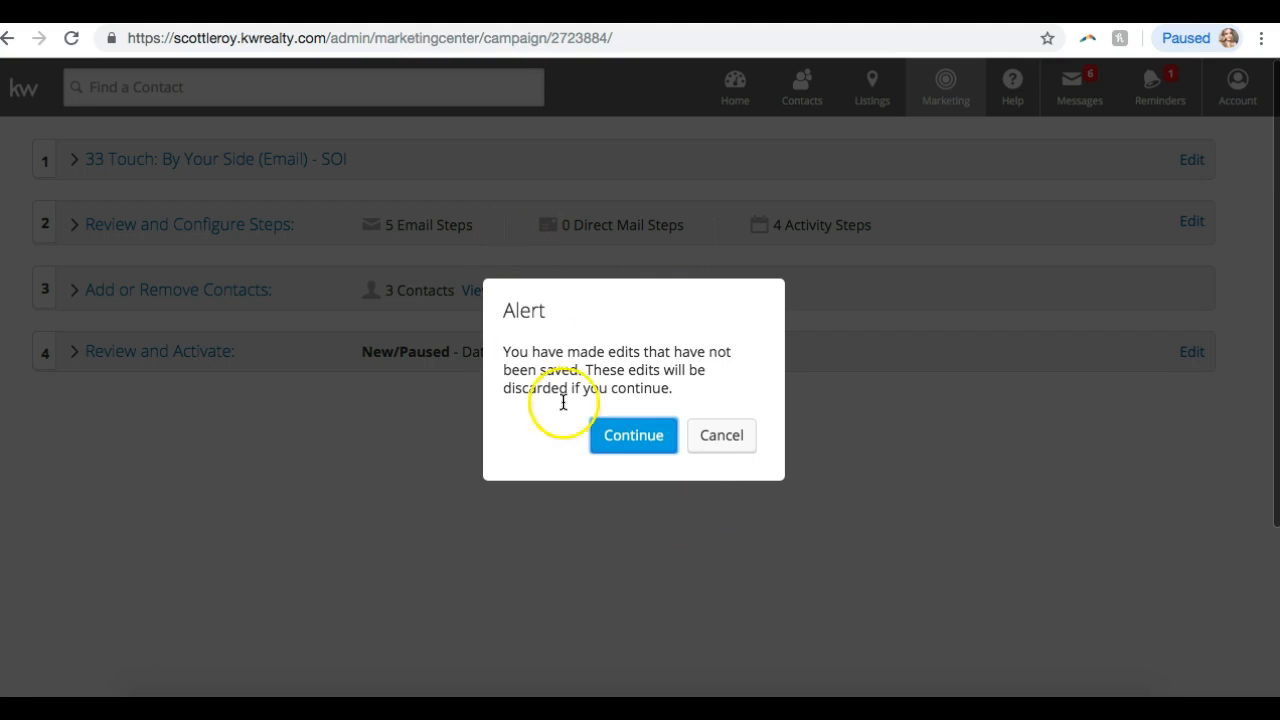
left_click(634, 435)
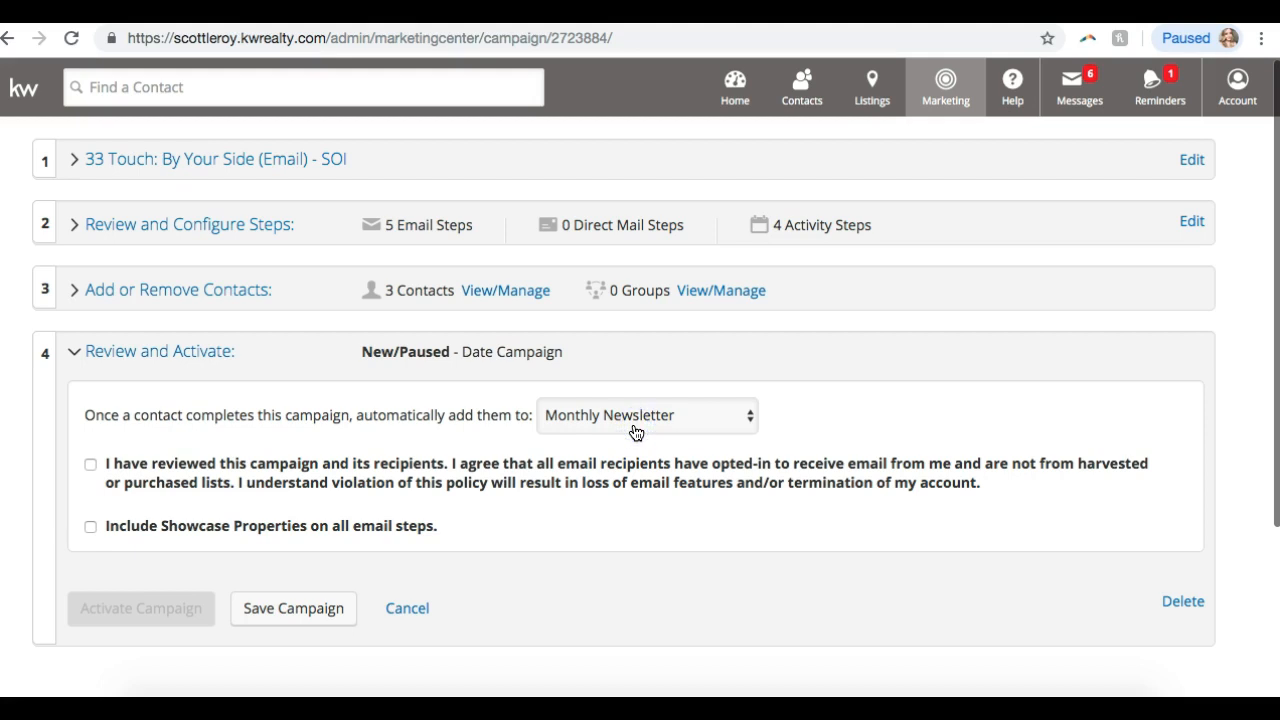
scroll(611, 478, "down", 2)
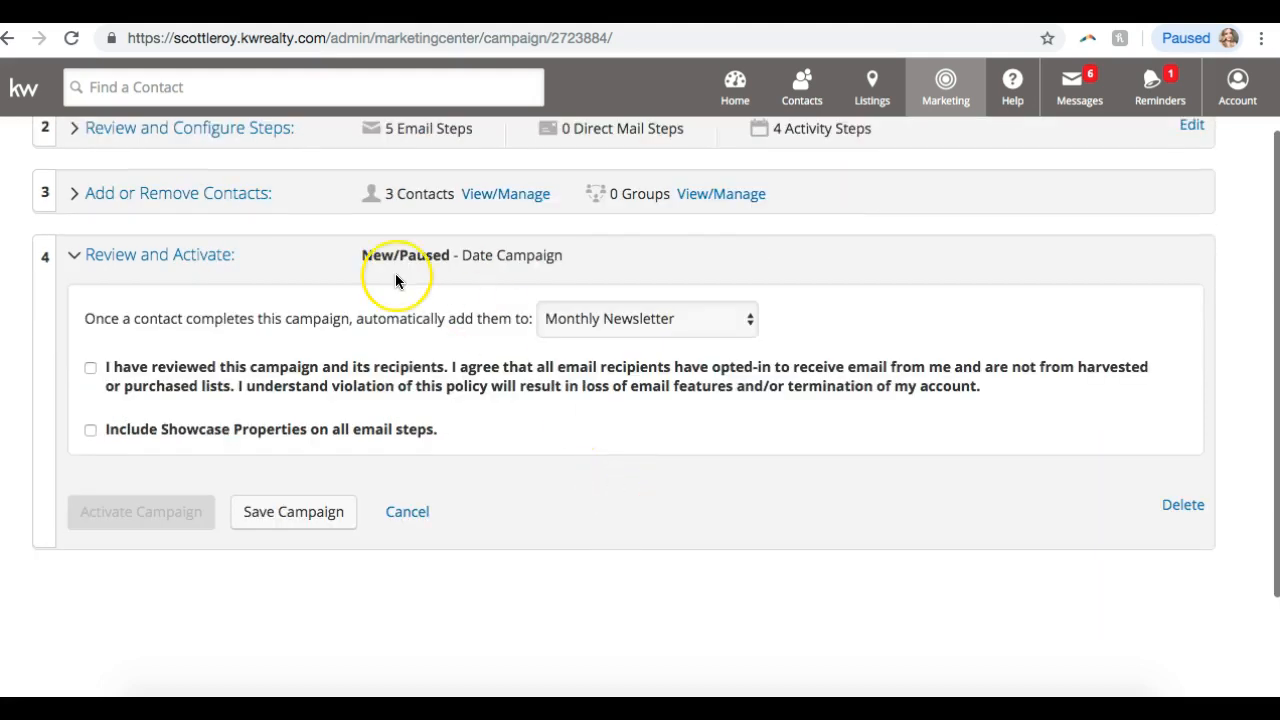
scroll(395, 273, "down", 2)
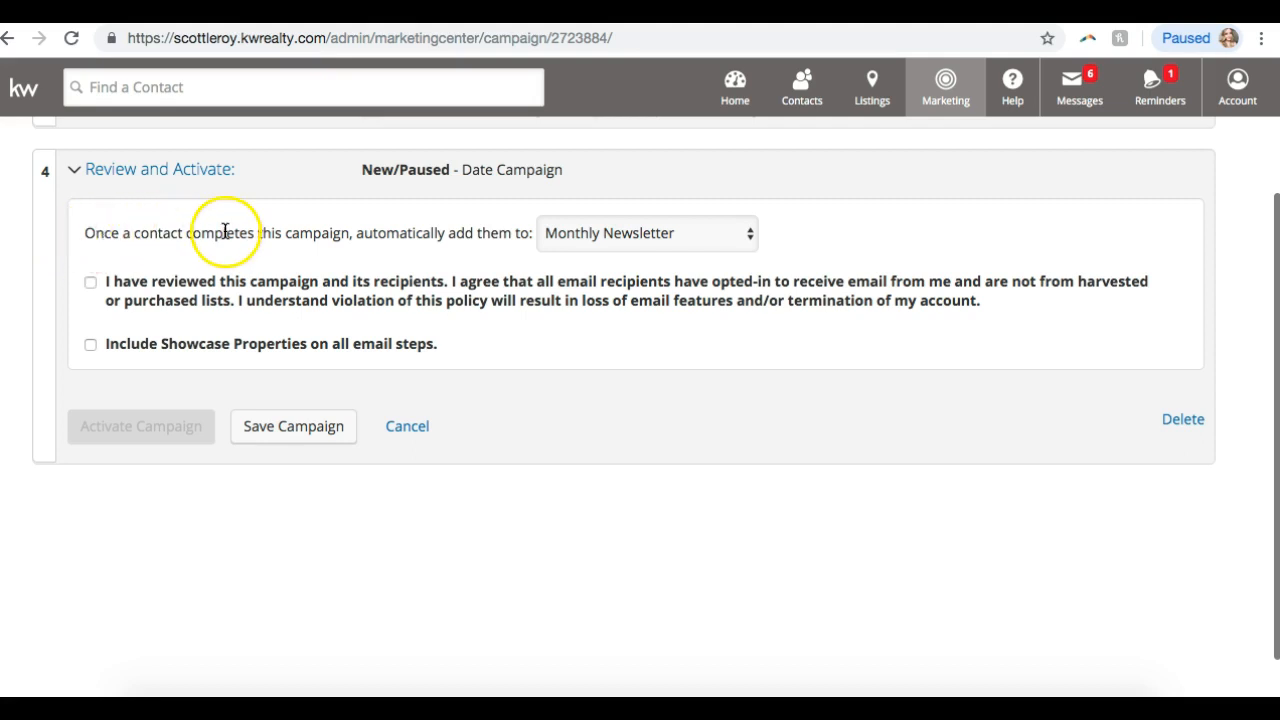
- Set the next campaign to none selected, confirm the review checkbox, and activate the campaign
left_click(578, 232)
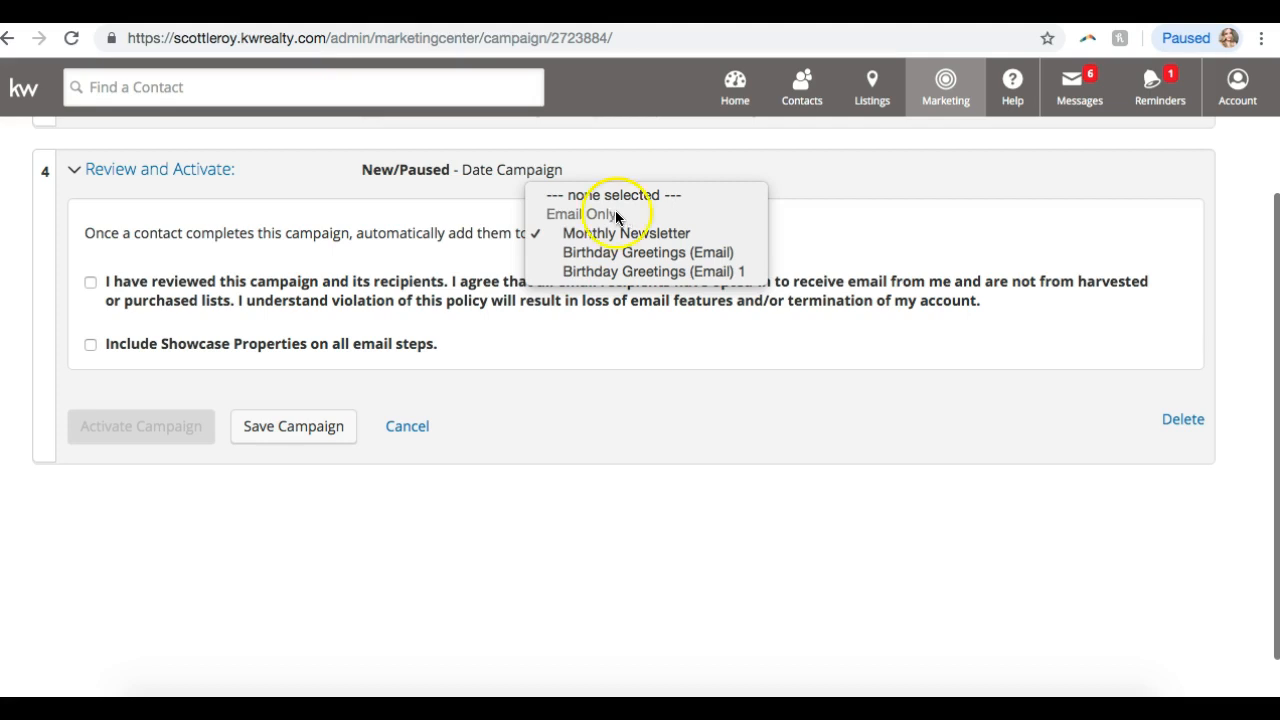
left_click(686, 233)
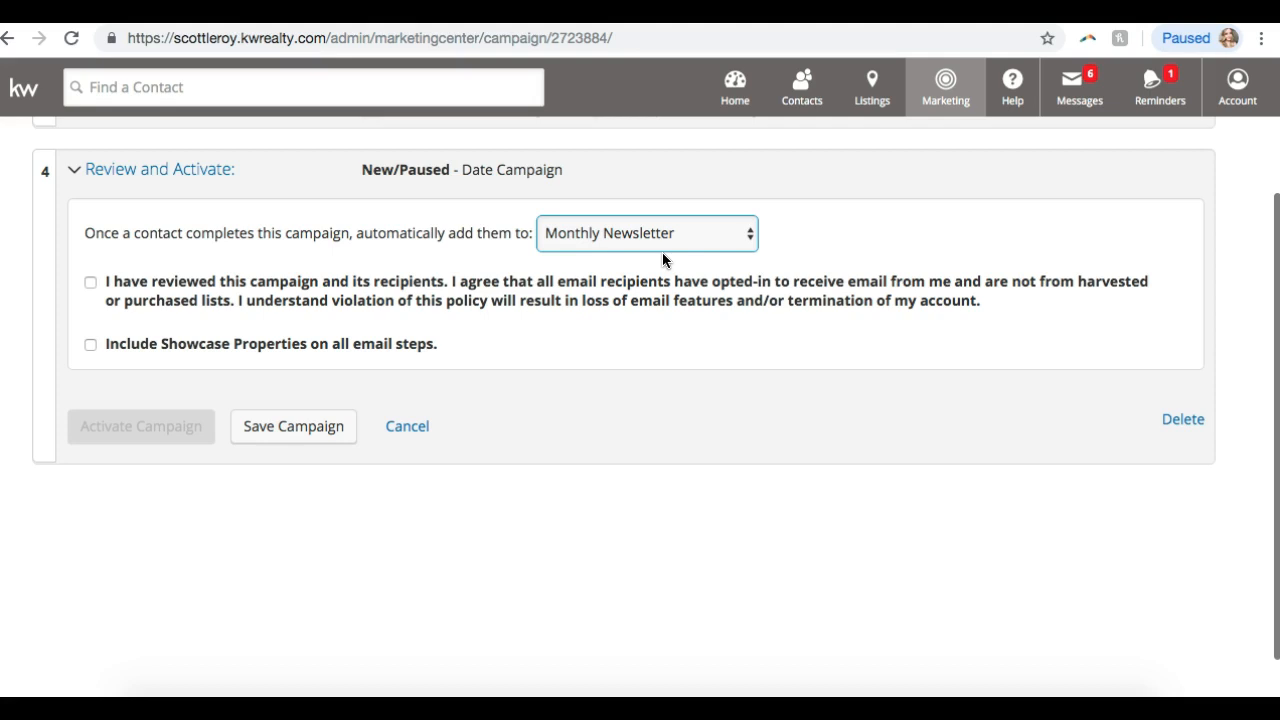
left_click(660, 249)
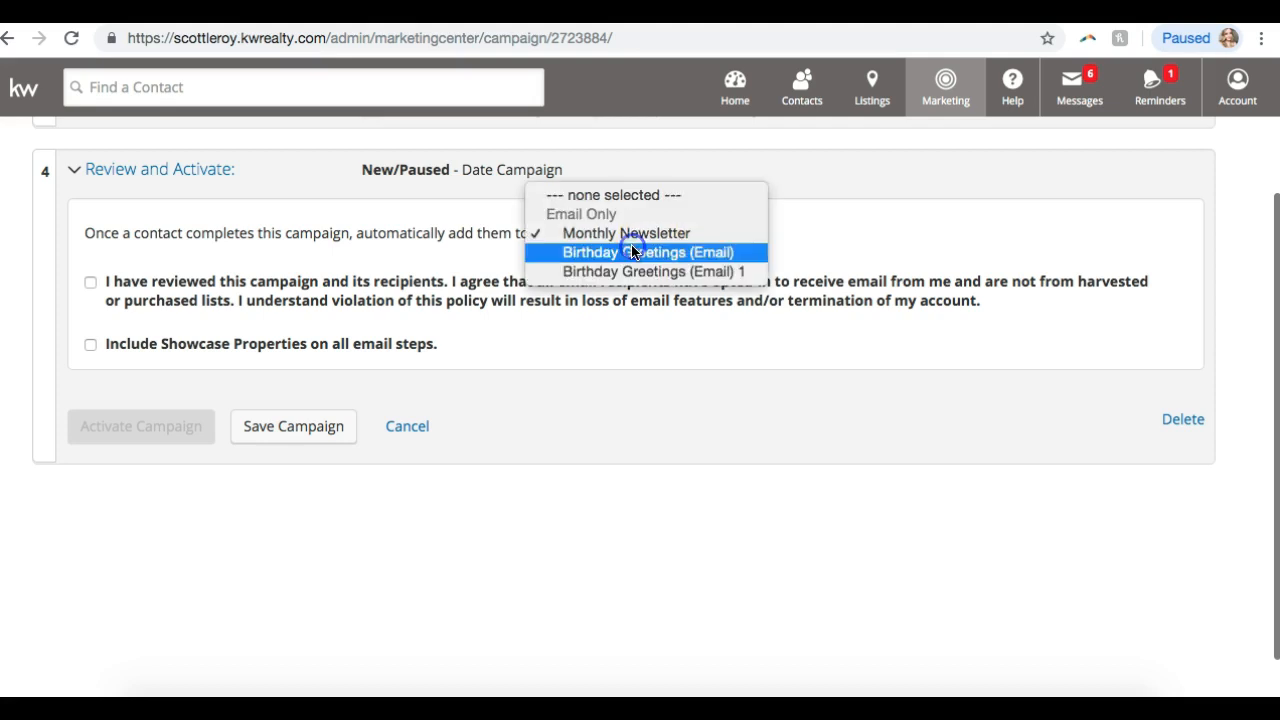
left_click(610, 193)
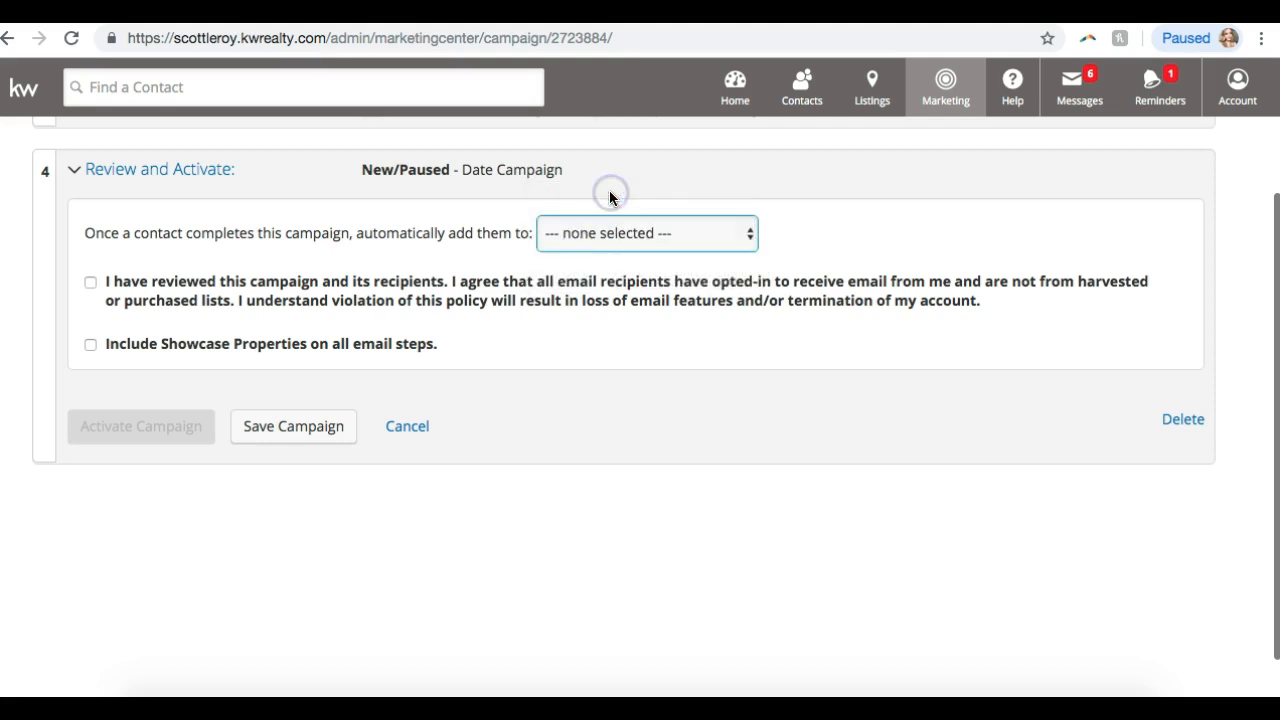
left_click(91, 283)
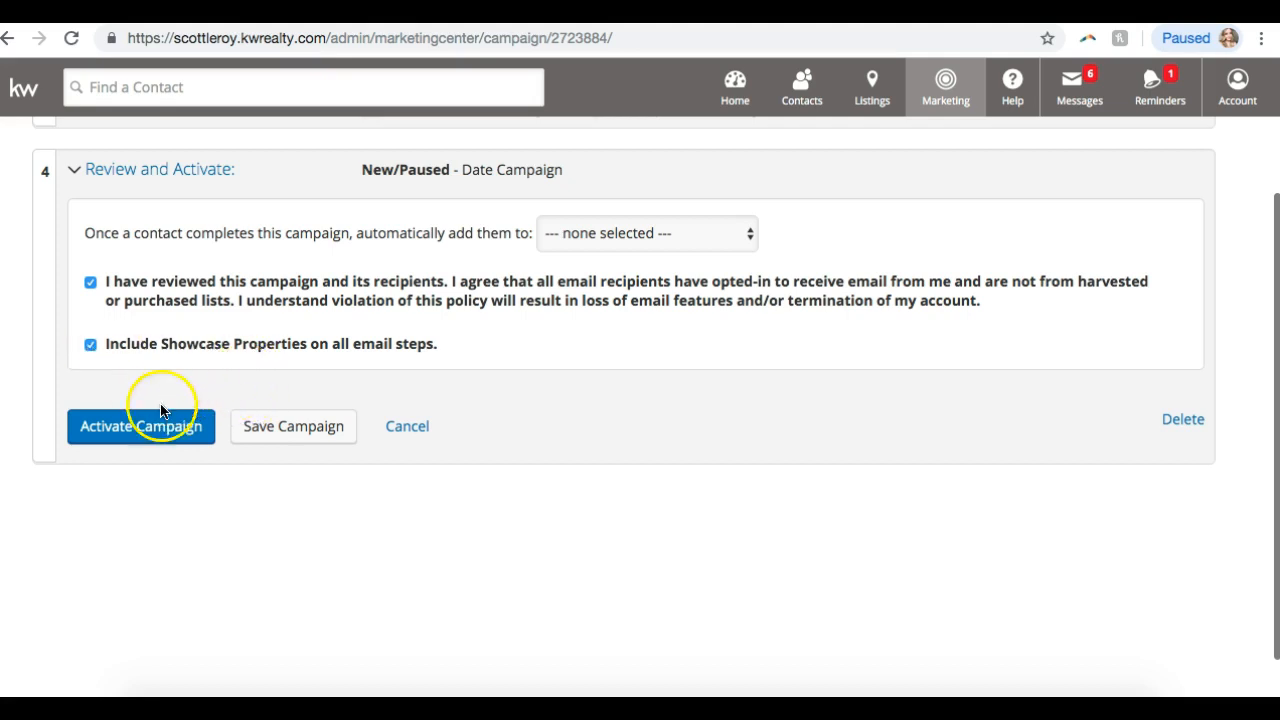
left_click(148, 426)
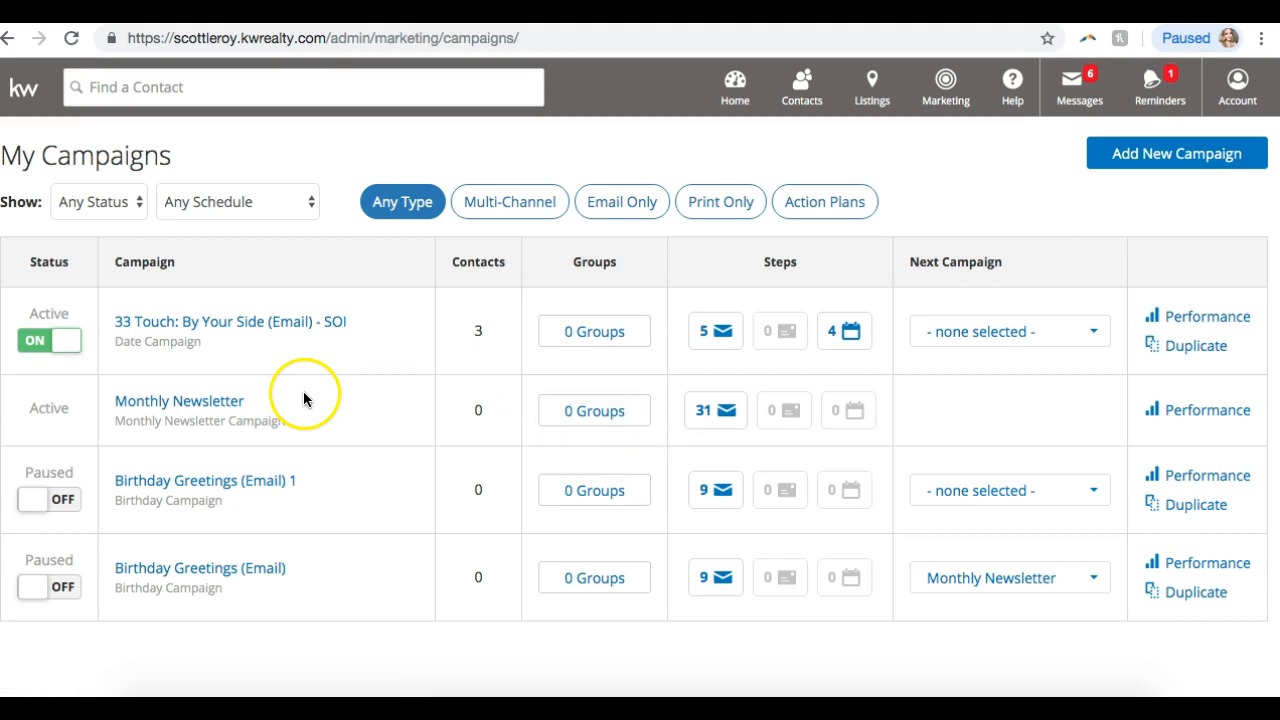
left_click(63, 345)
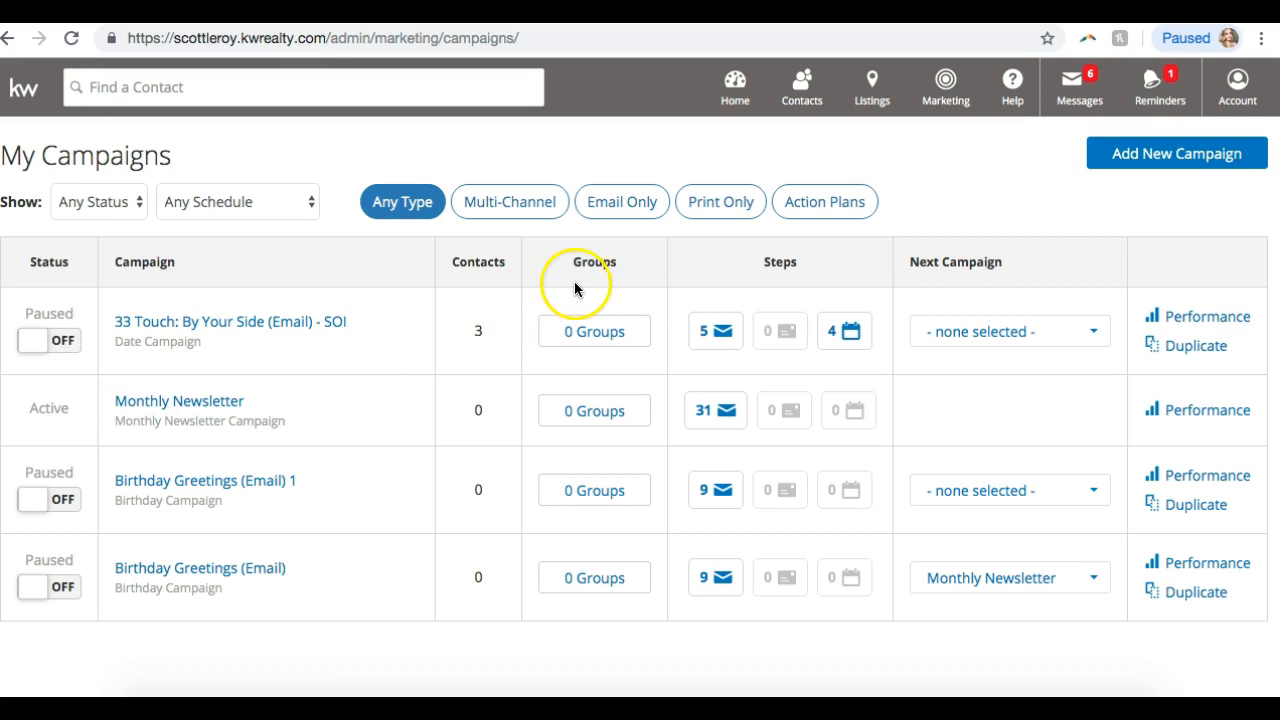
left_click(588, 338)
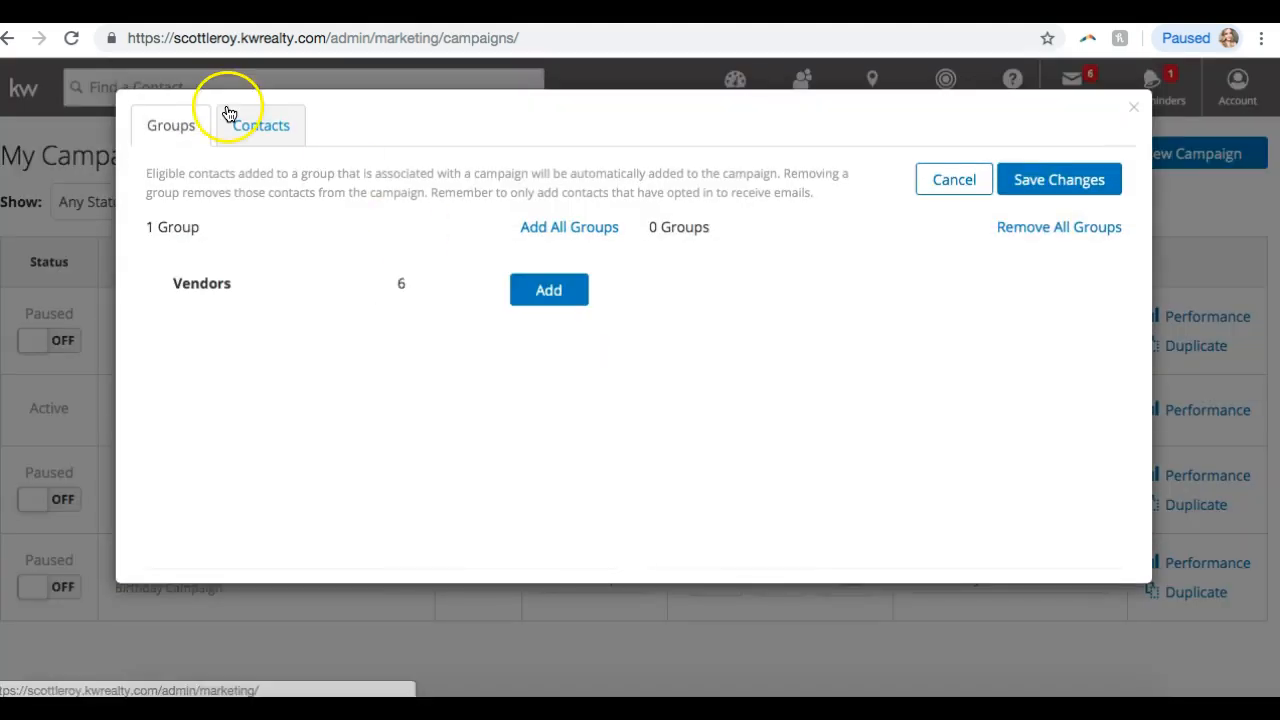
left_click(259, 132)
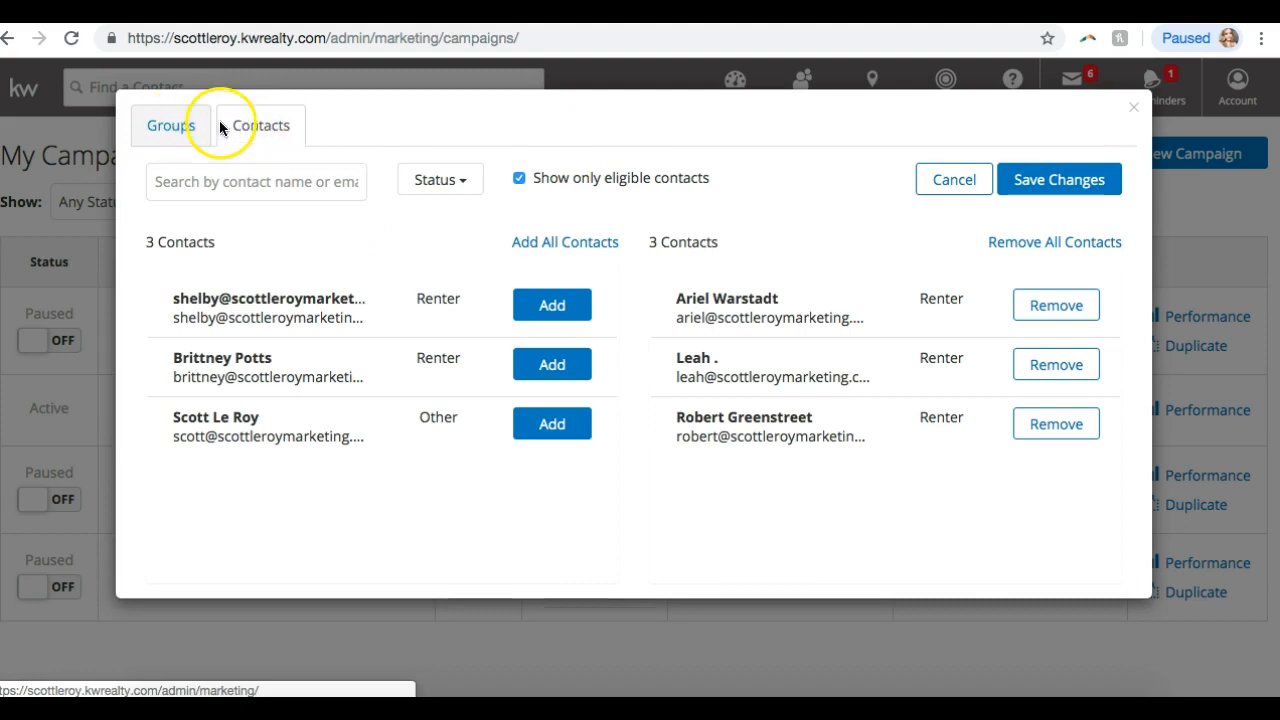
left_click(184, 127)
left_click(1135, 108)
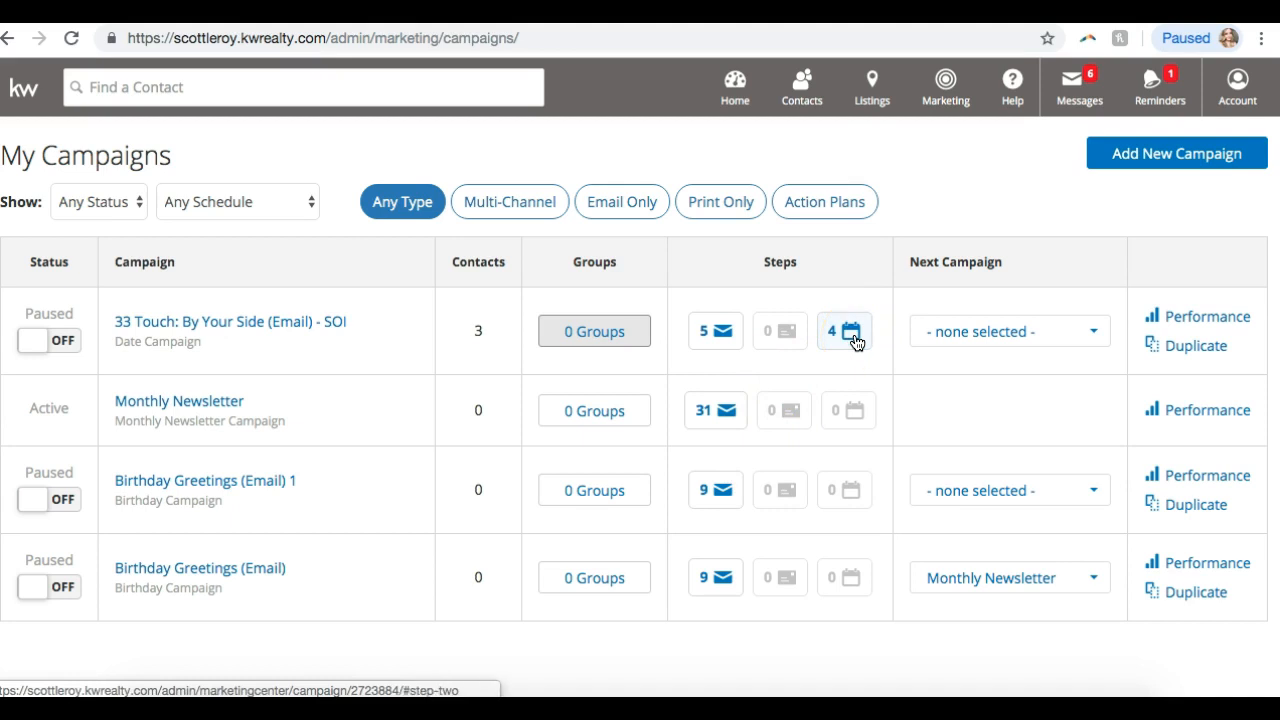
left_click(982, 338)
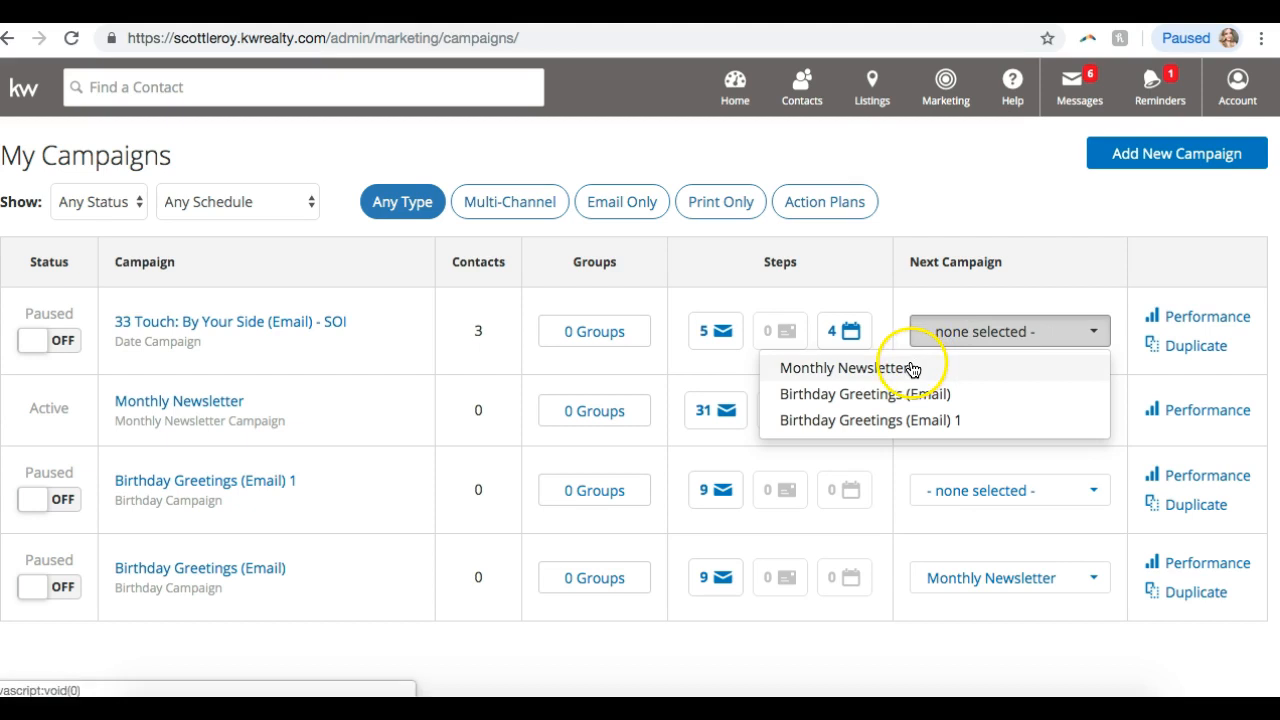
left_click(962, 289)
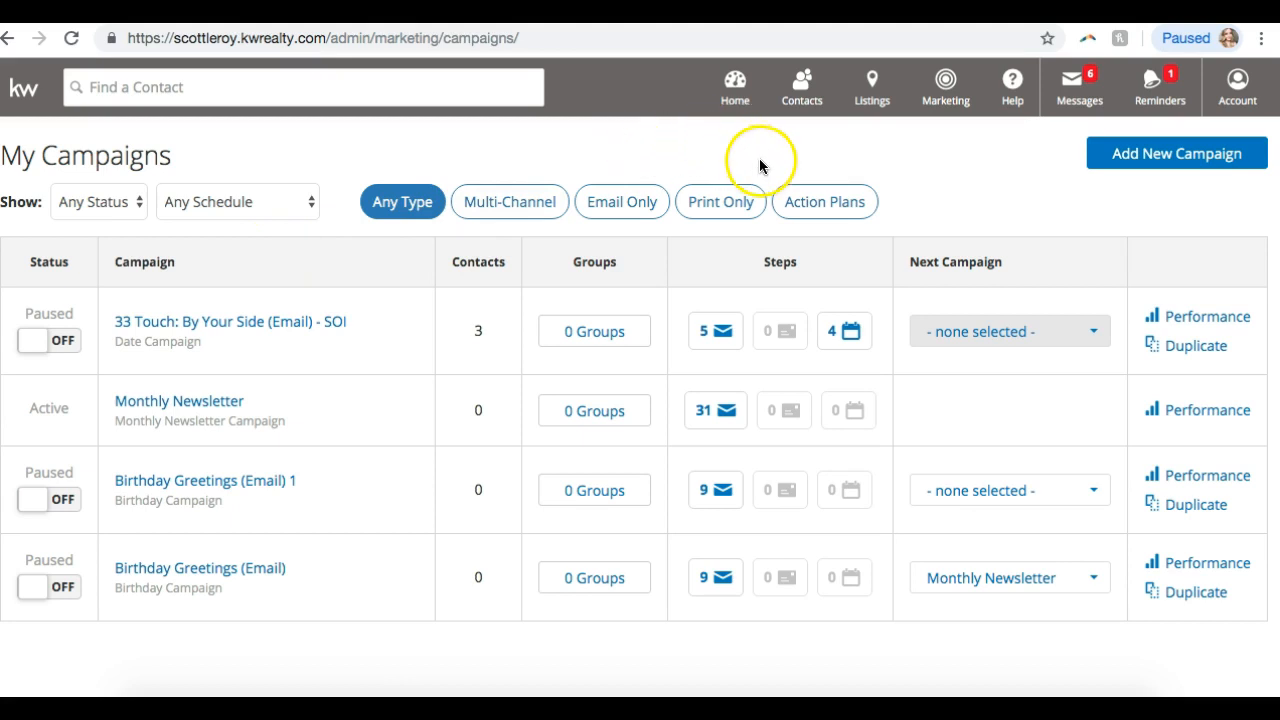
- Open Manage Designs from the Marketing menu and switch to the Design Library
left_click(947, 104)
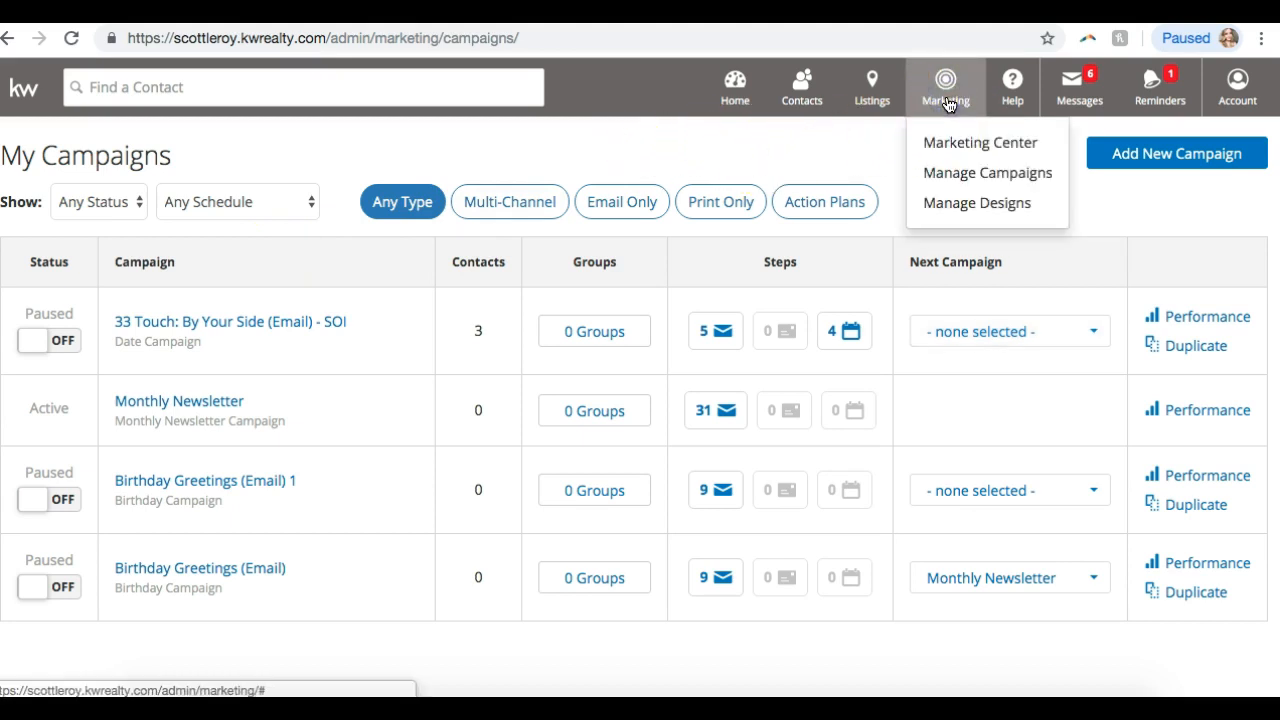
left_click(955, 205)
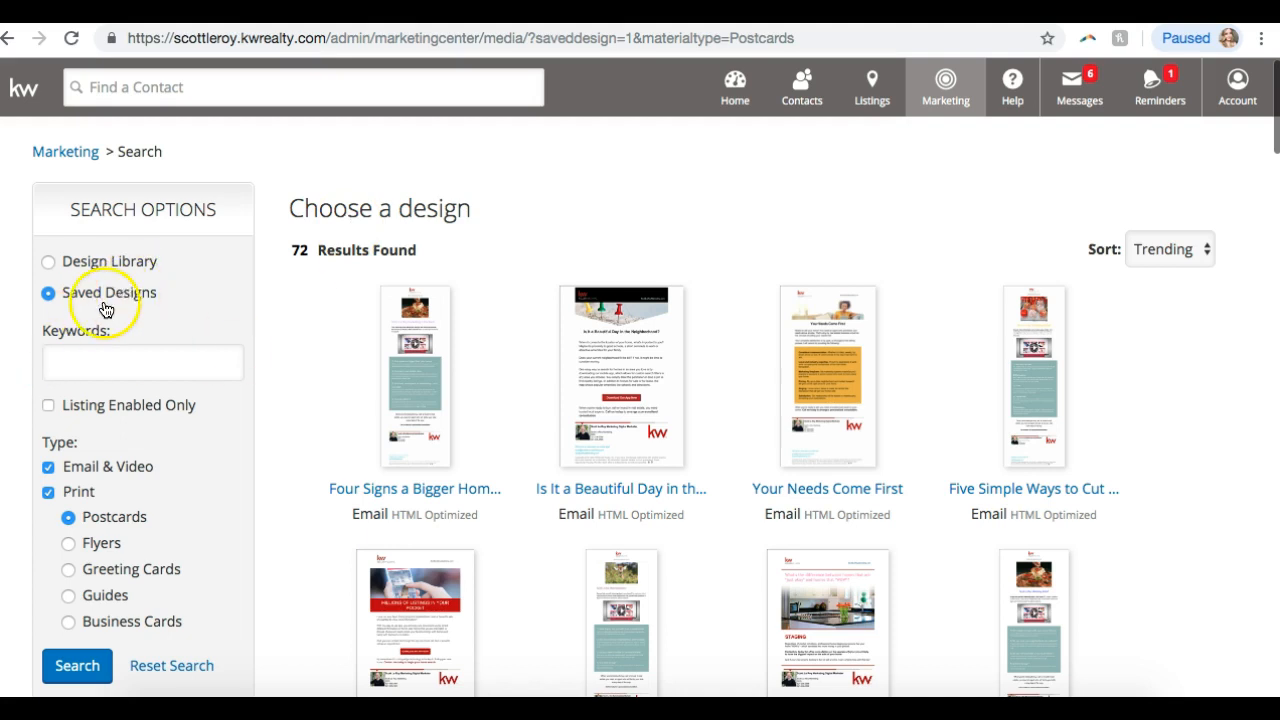
scroll(430, 360, "down", 4)
scroll(430, 360, "up", 4)
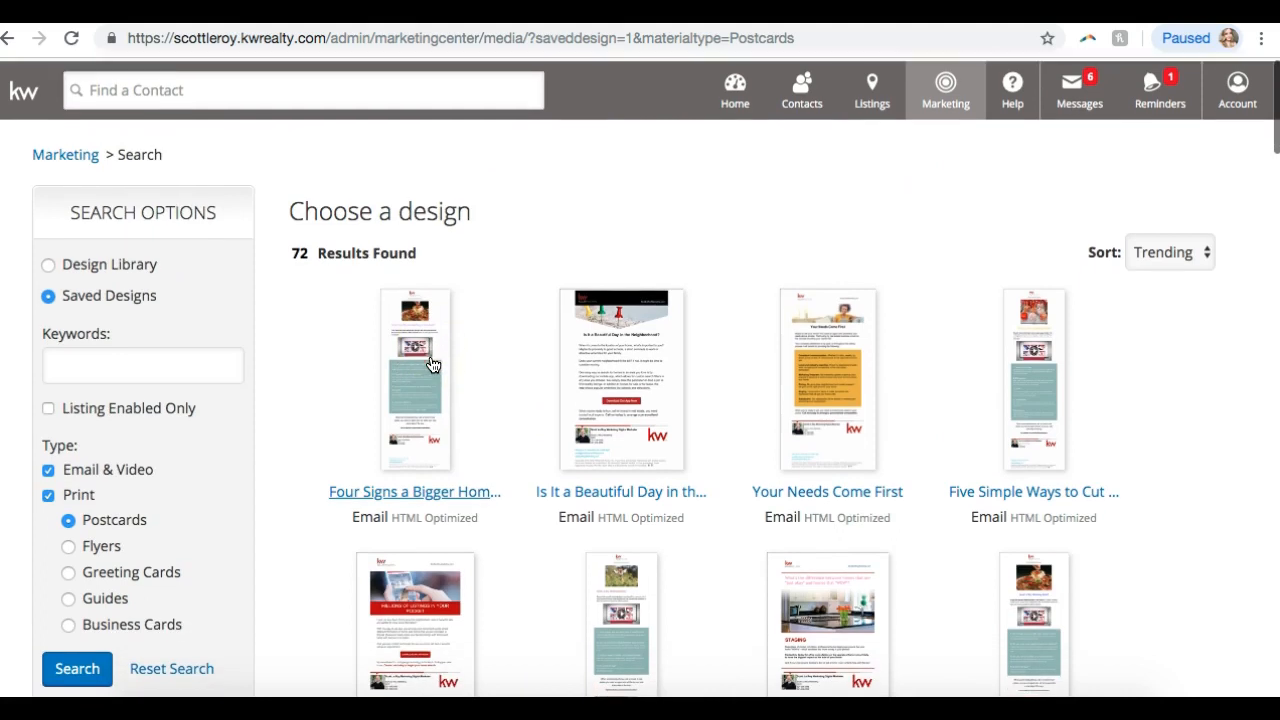
left_click(52, 262)
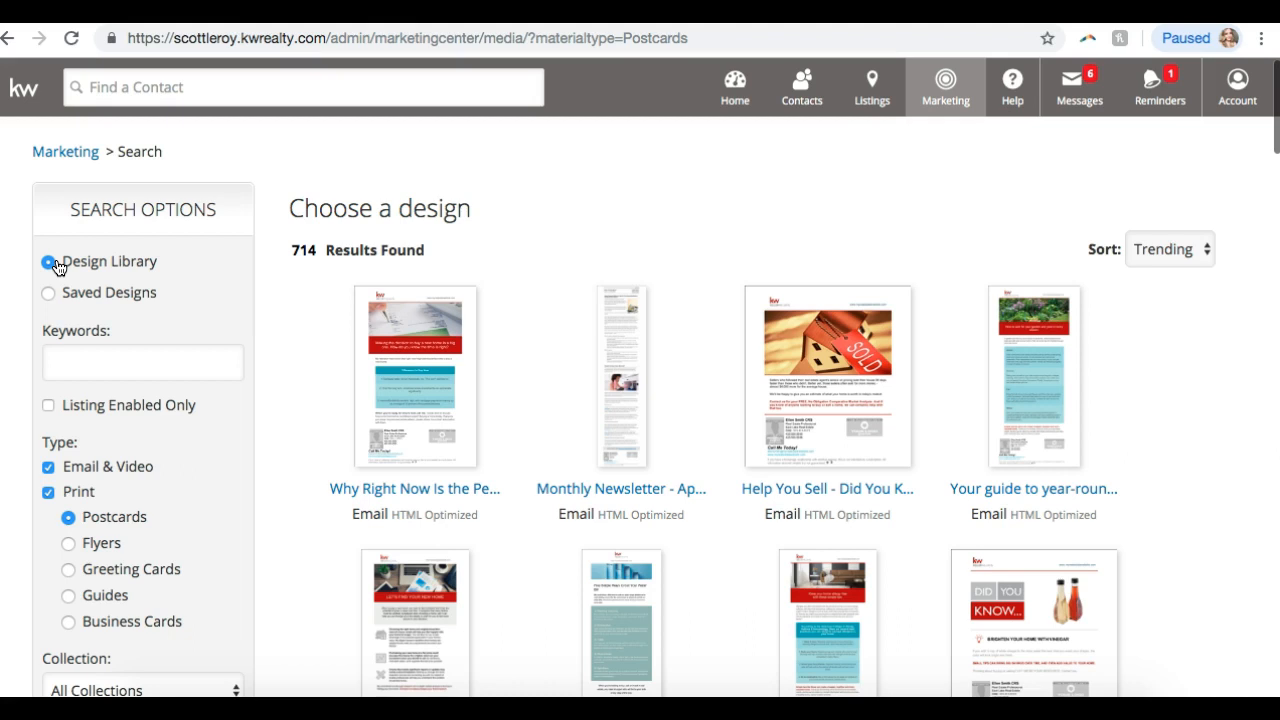
- Filter the library to print designs, viewing Postcards and then Flyers
left_click(224, 360)
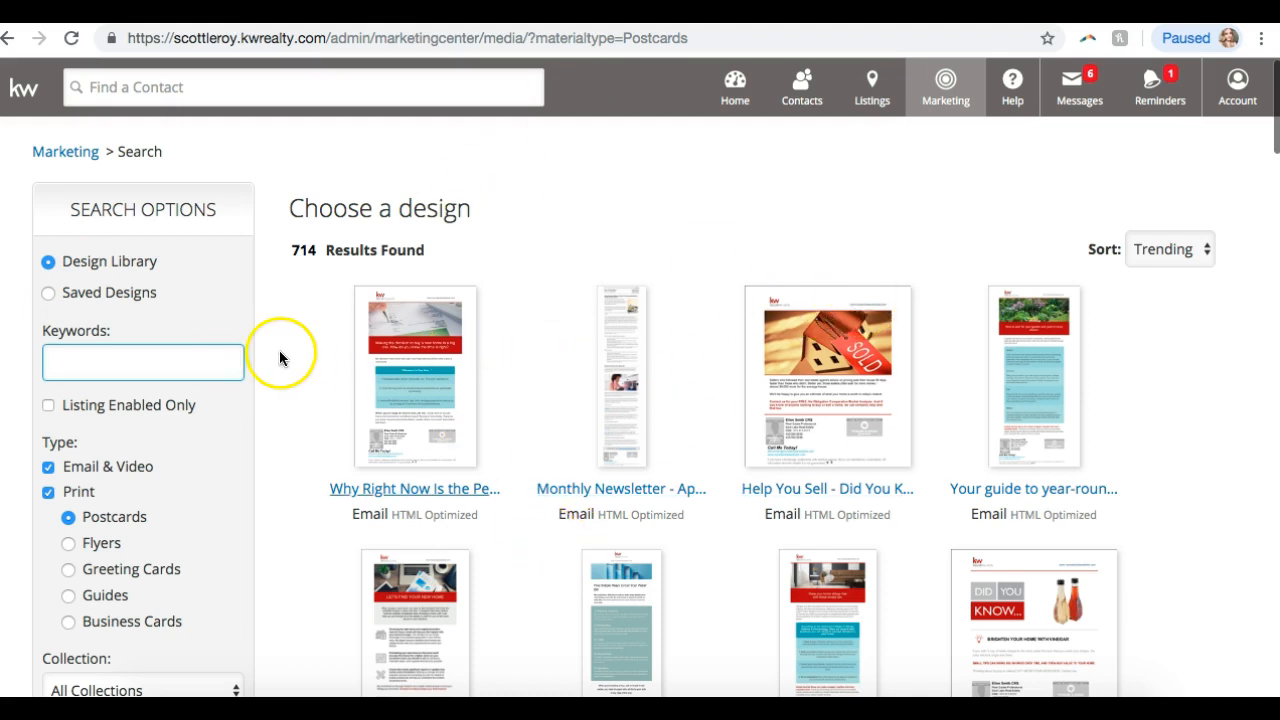
scroll(78, 430, "down", 1)
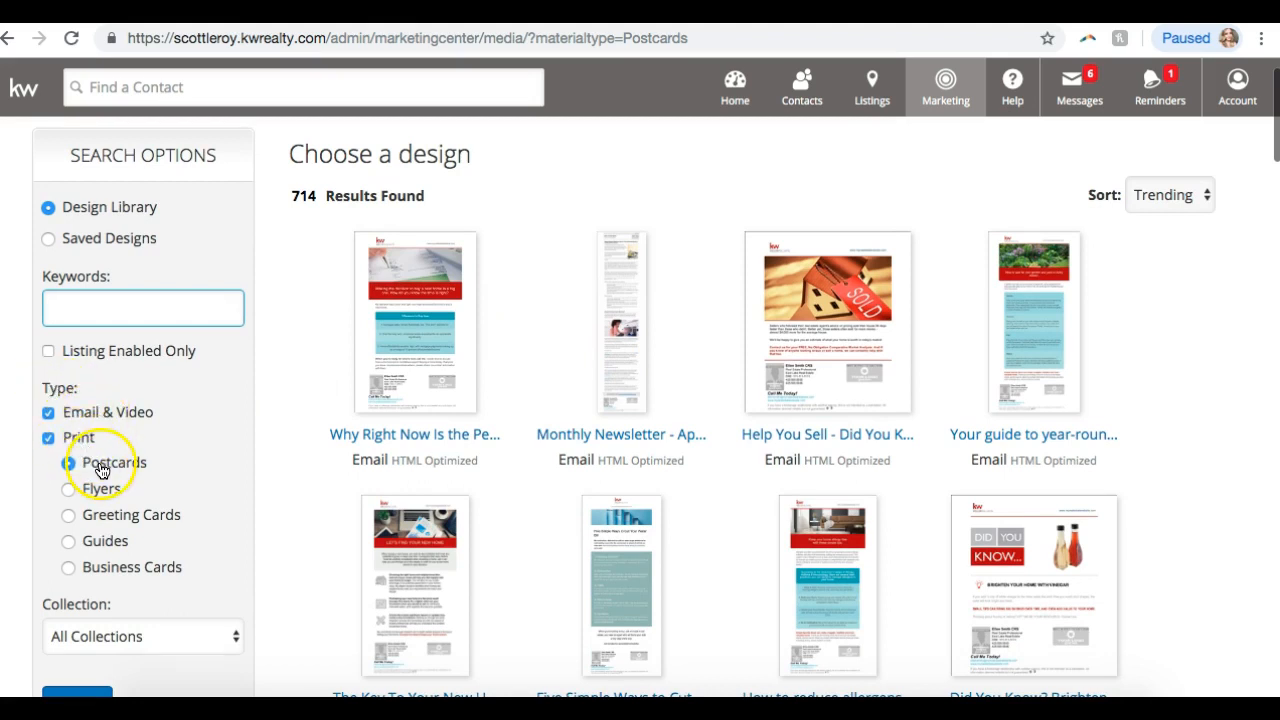
left_click(48, 412)
scroll(79, 480, "down", 2)
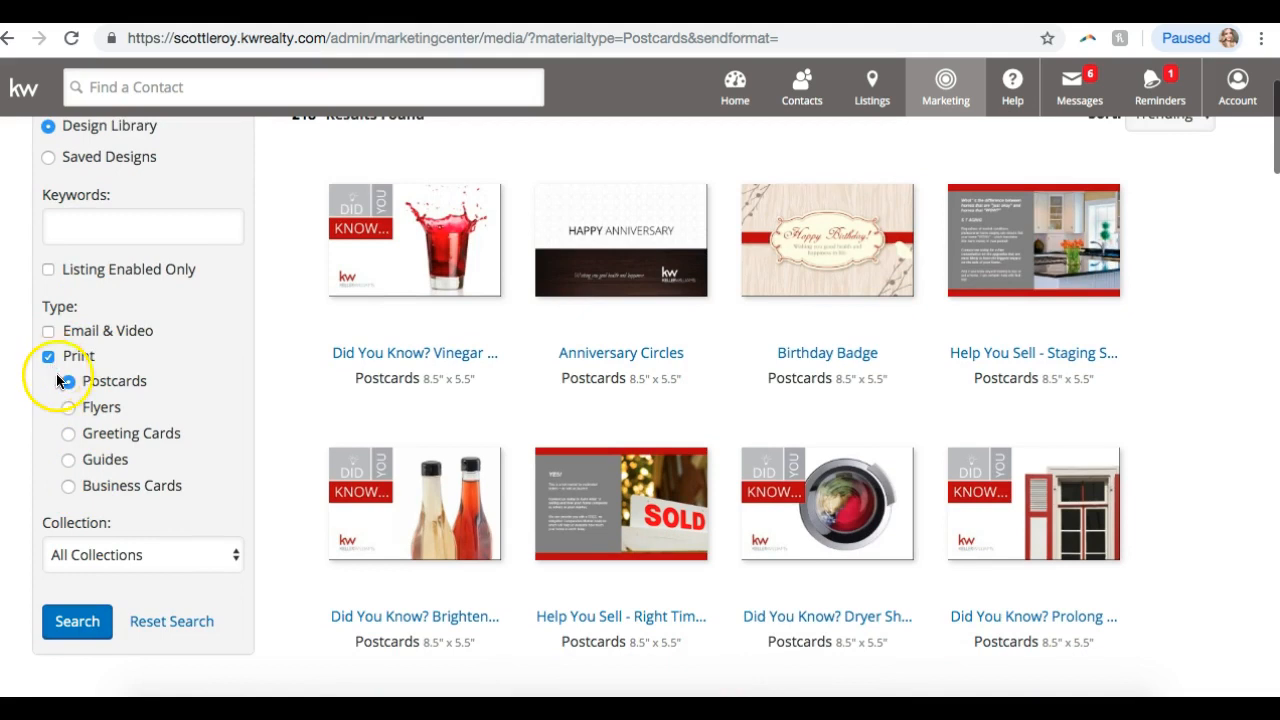
left_click(68, 407)
scroll(66, 418, "down", 3)
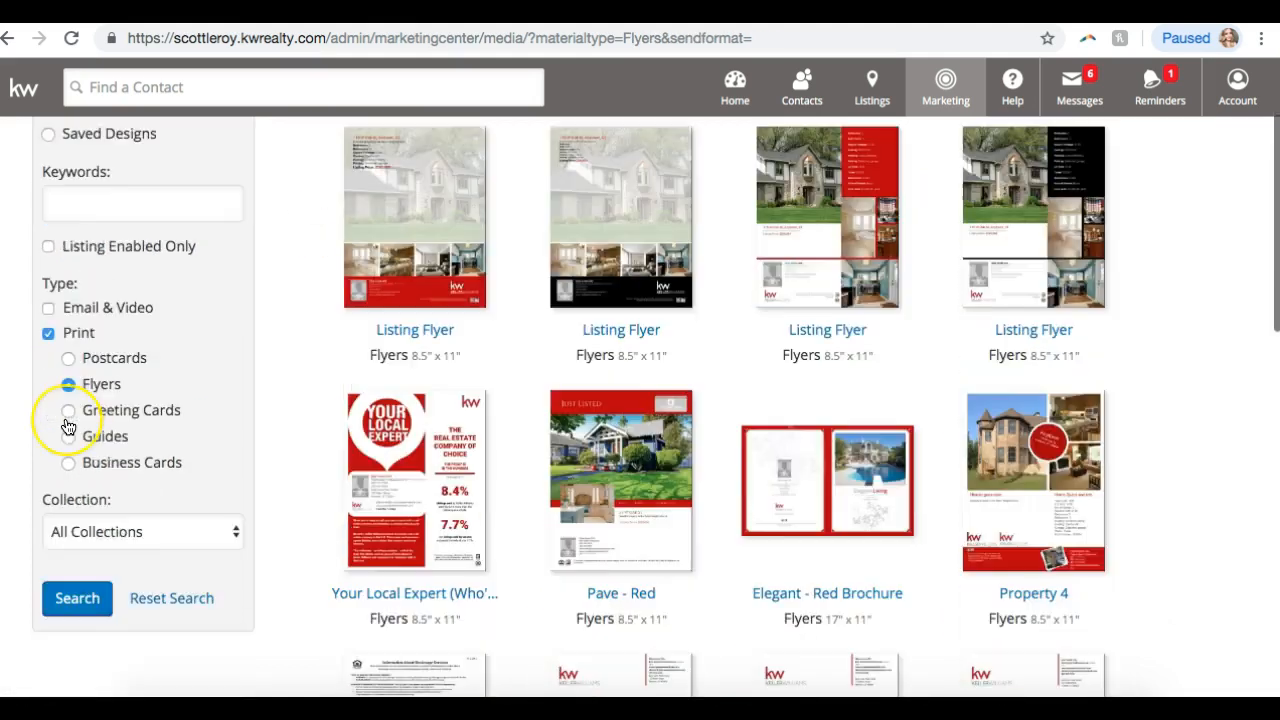
scroll(68, 428, "down", 8)
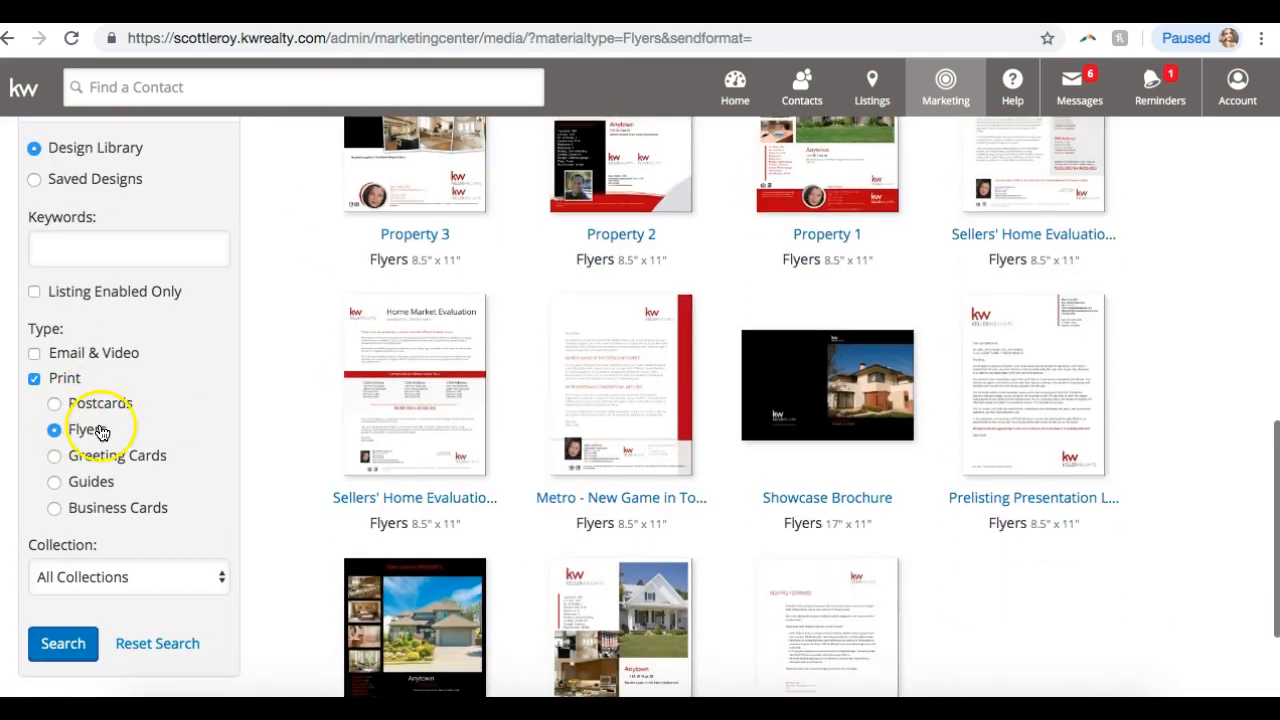
- View Greeting Cards, Guides and Business Cards, then show only Email & Video designs (496 results)
left_click(90, 463)
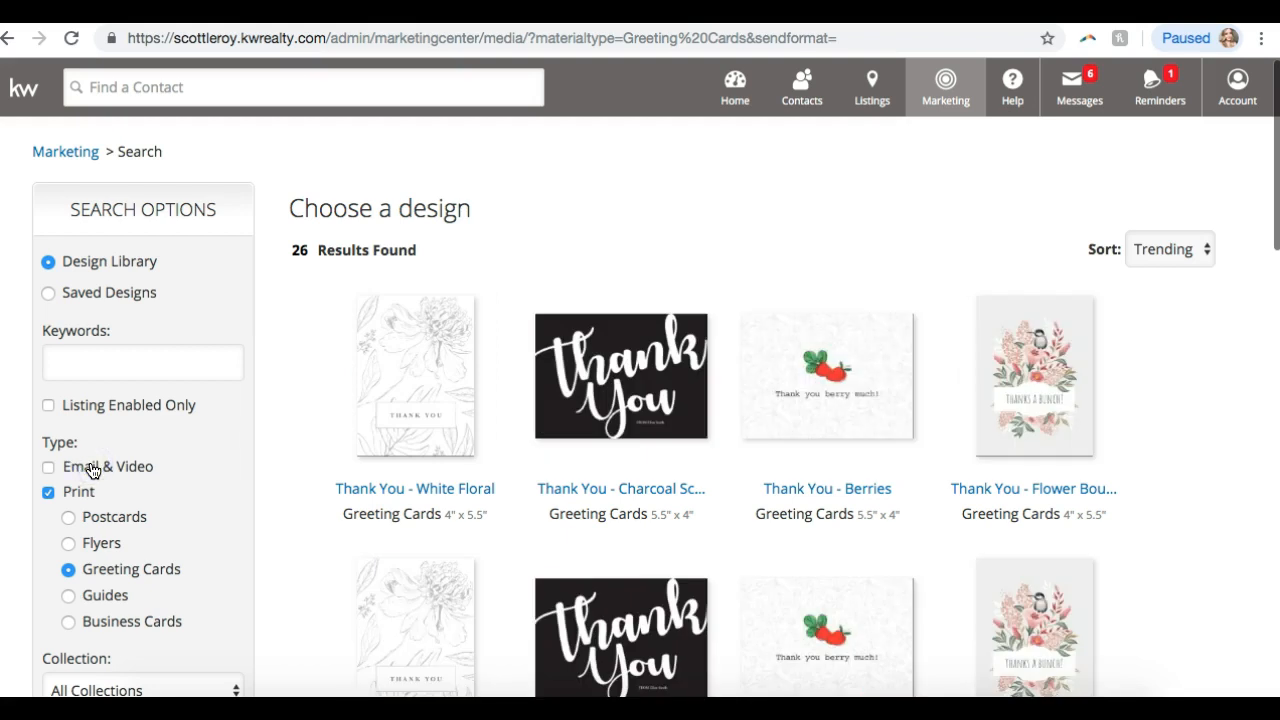
left_click(86, 595)
scroll(91, 606, "down", 1)
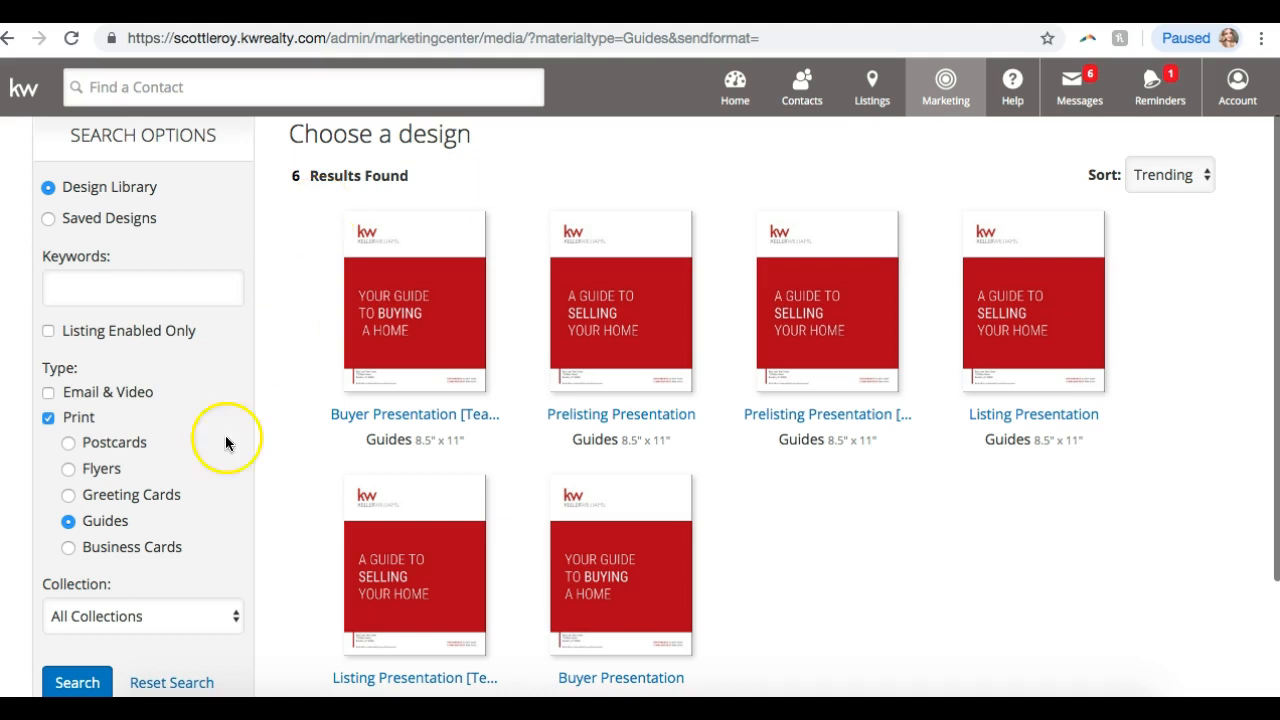
left_click(116, 548)
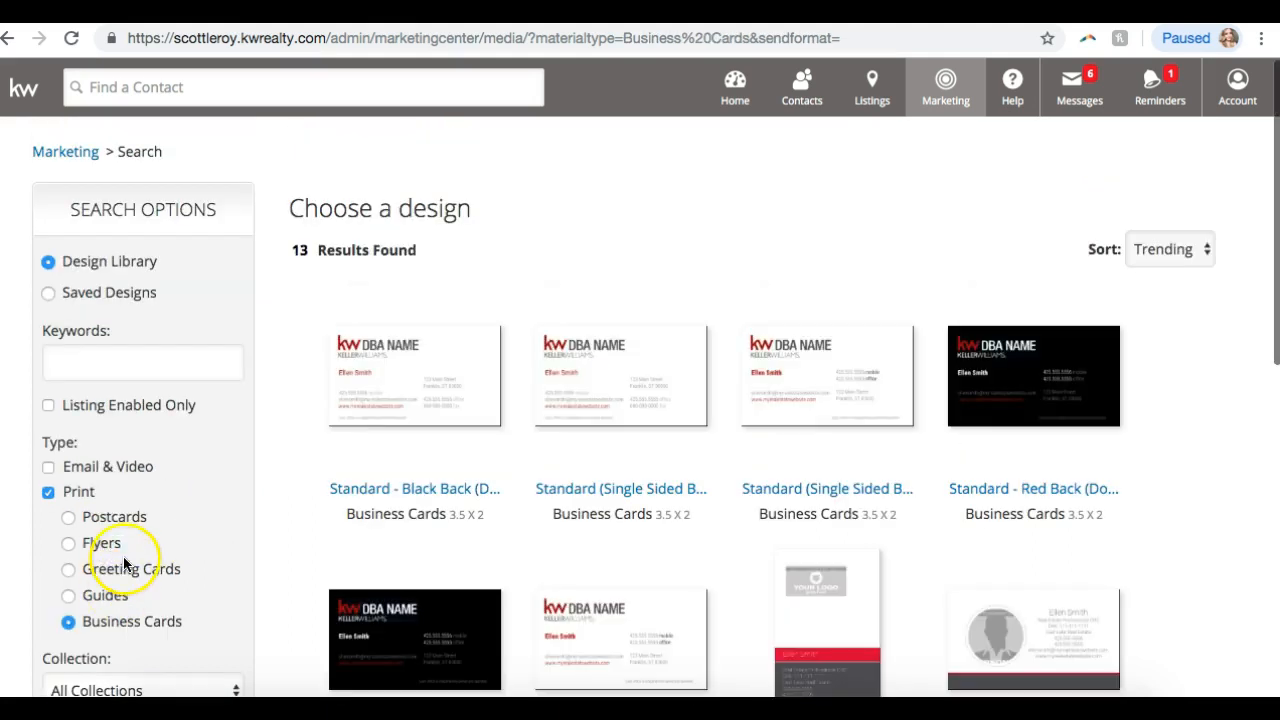
left_click(48, 466)
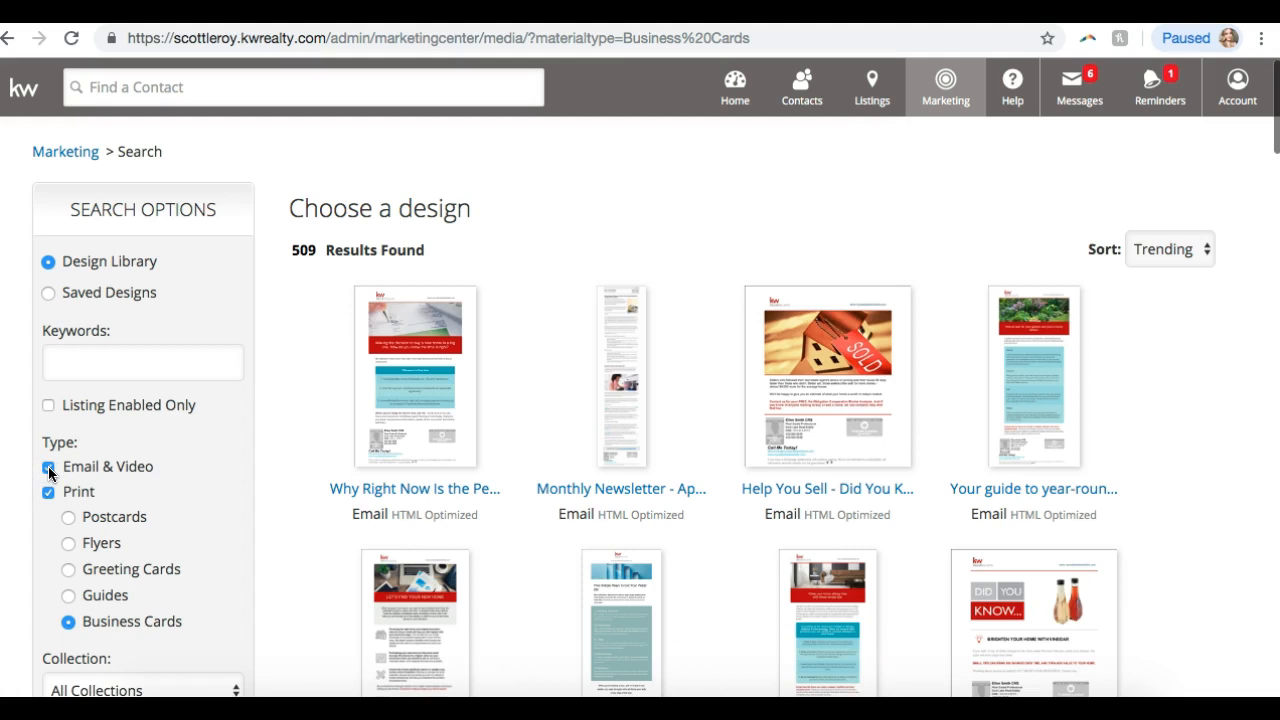
left_click(48, 491)
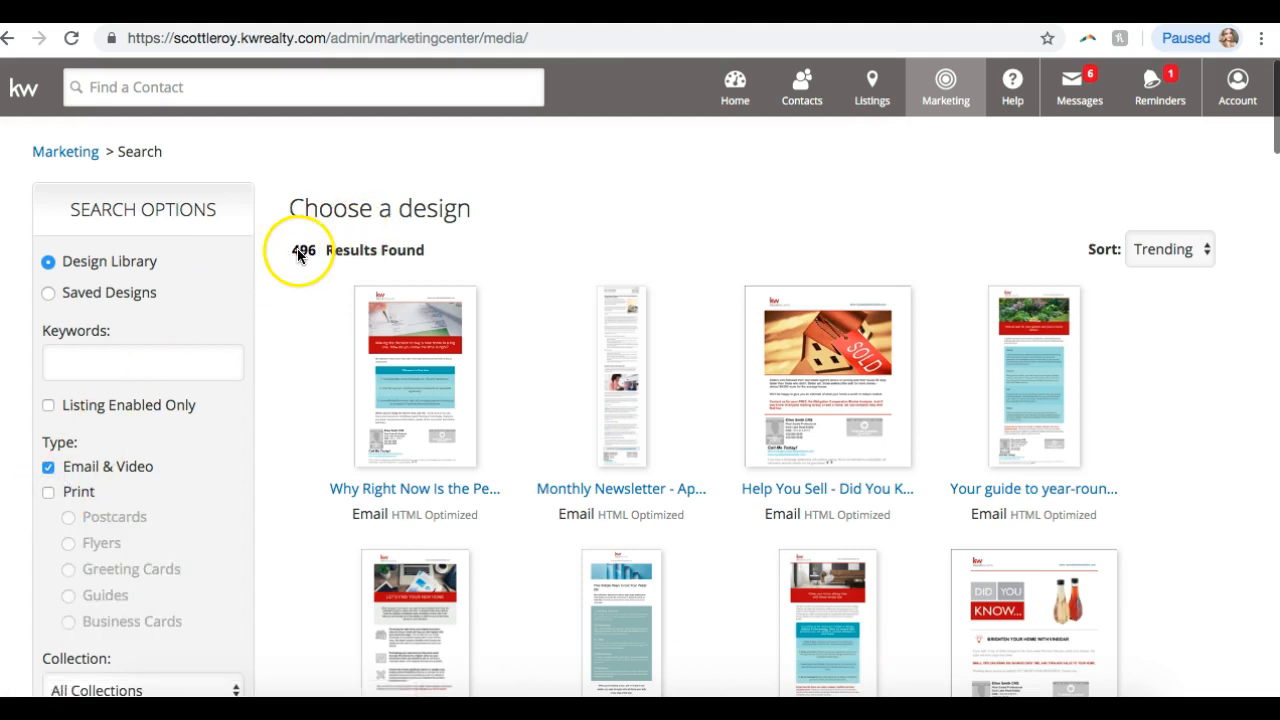
- Search the design library with the keyword 'buyer'
left_click(72, 349)
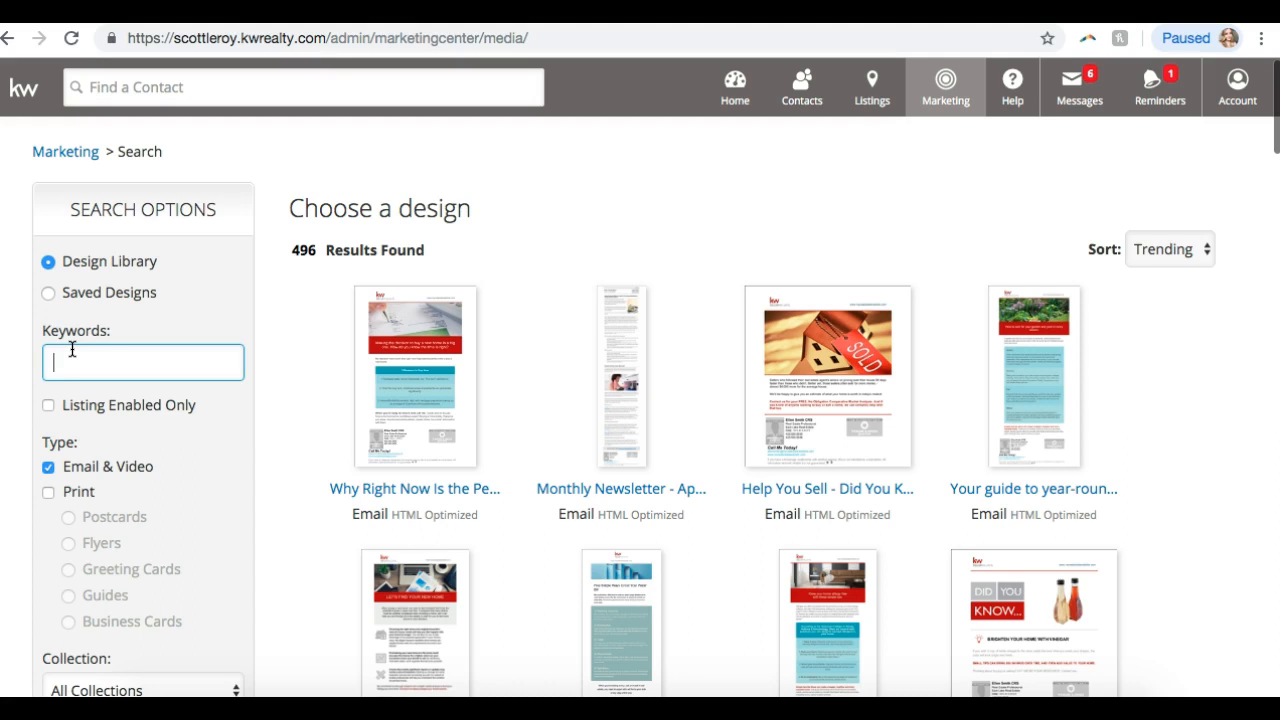
type("buyer")
key("Return")
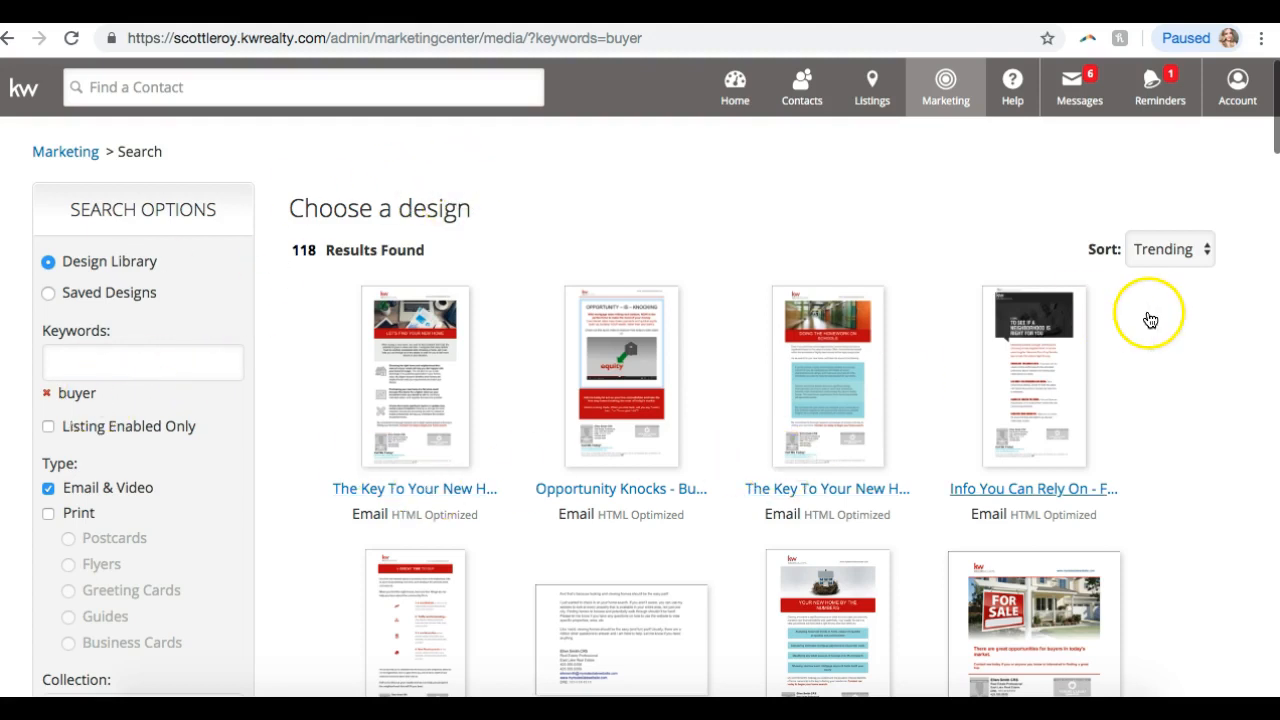
- Open the alarm-clock 'The Key To Your New Home' email design from the results
scroll(1106, 369, "down", 3)
scroll(1109, 371, "up", 2)
scroll(1109, 371, "down", 10)
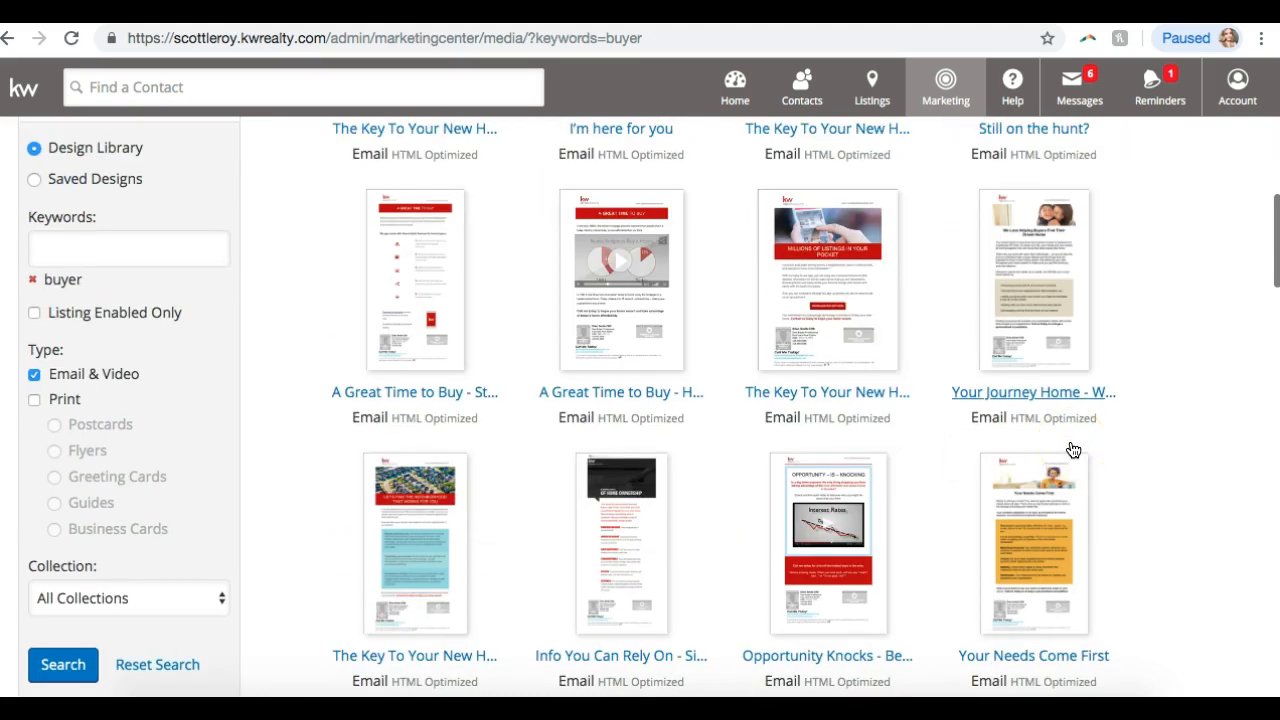
scroll(1073, 450, "up", 5)
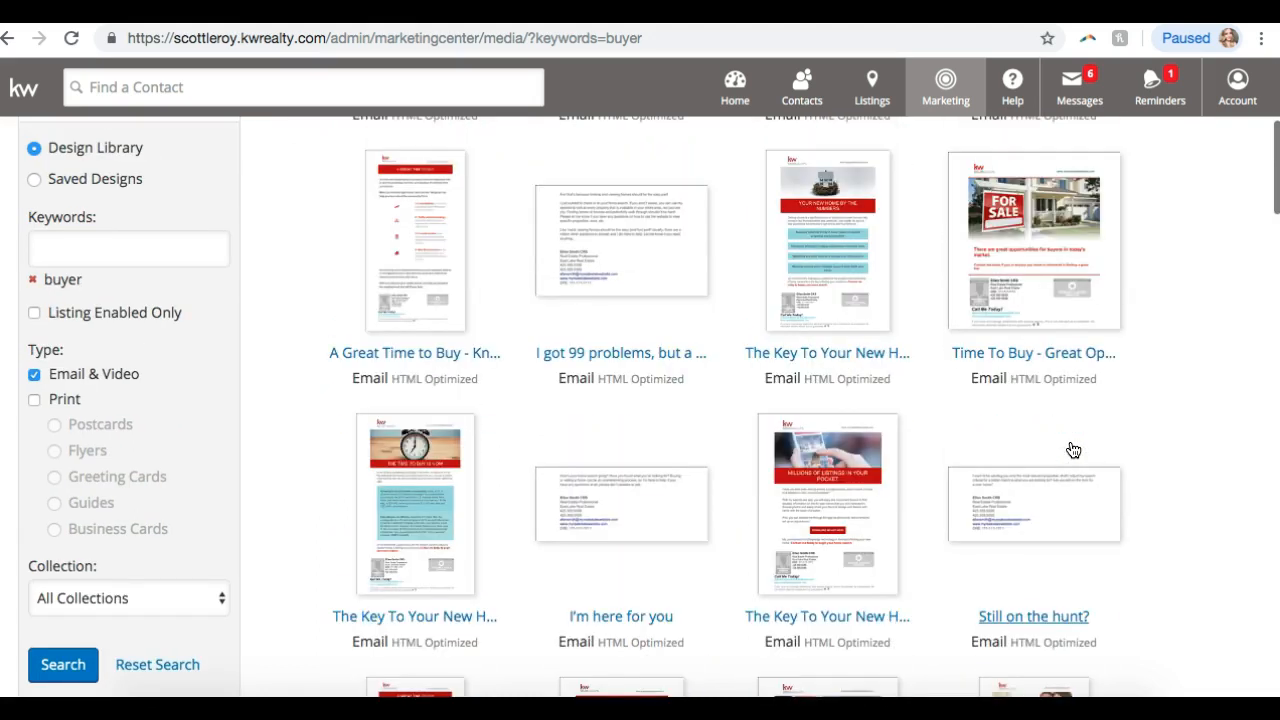
left_click(420, 479)
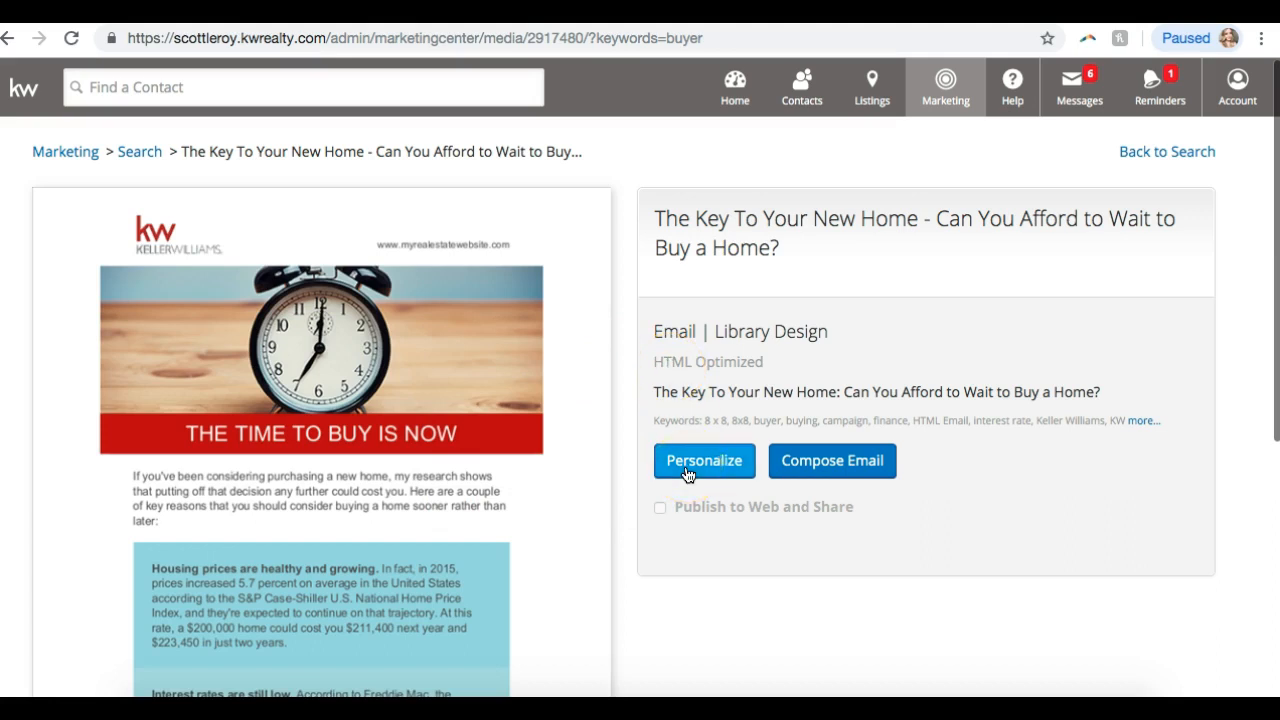
scroll(260, 367, "down", 4)
scroll(260, 367, "up", 4)
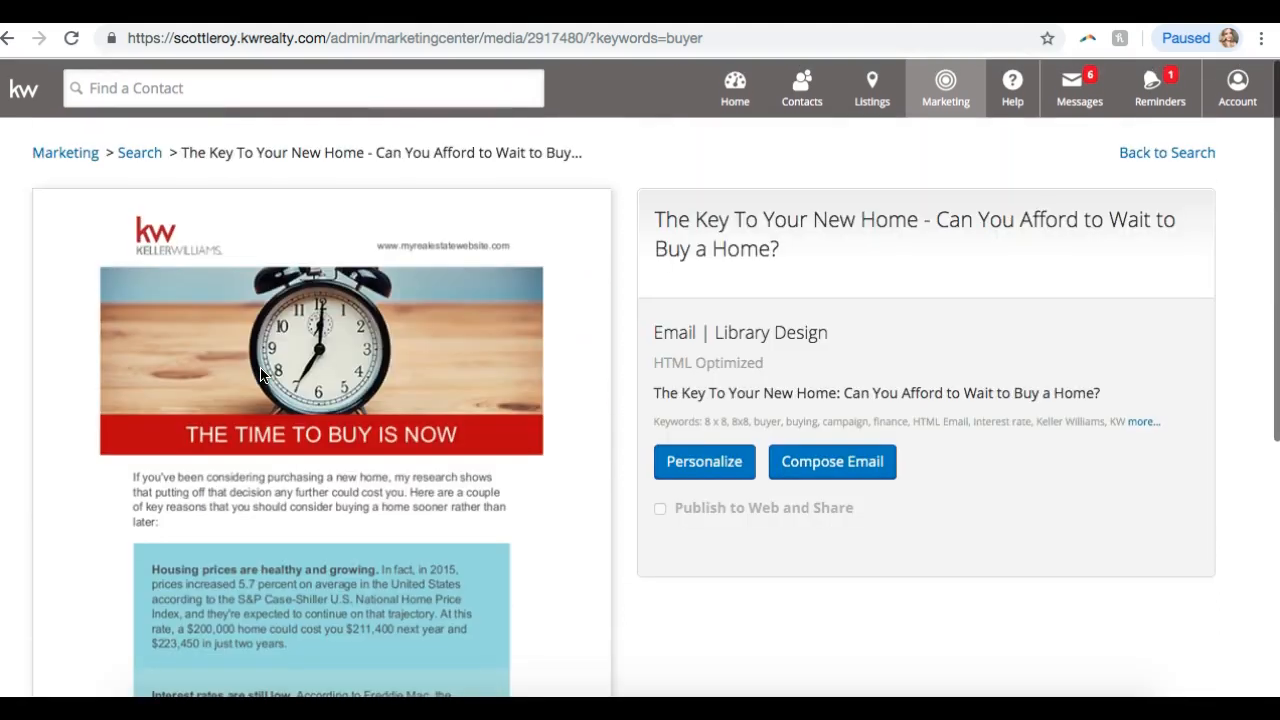
- Choose Personalize, then Compose Email to start a message from the alarm-clock design
left_click(682, 457)
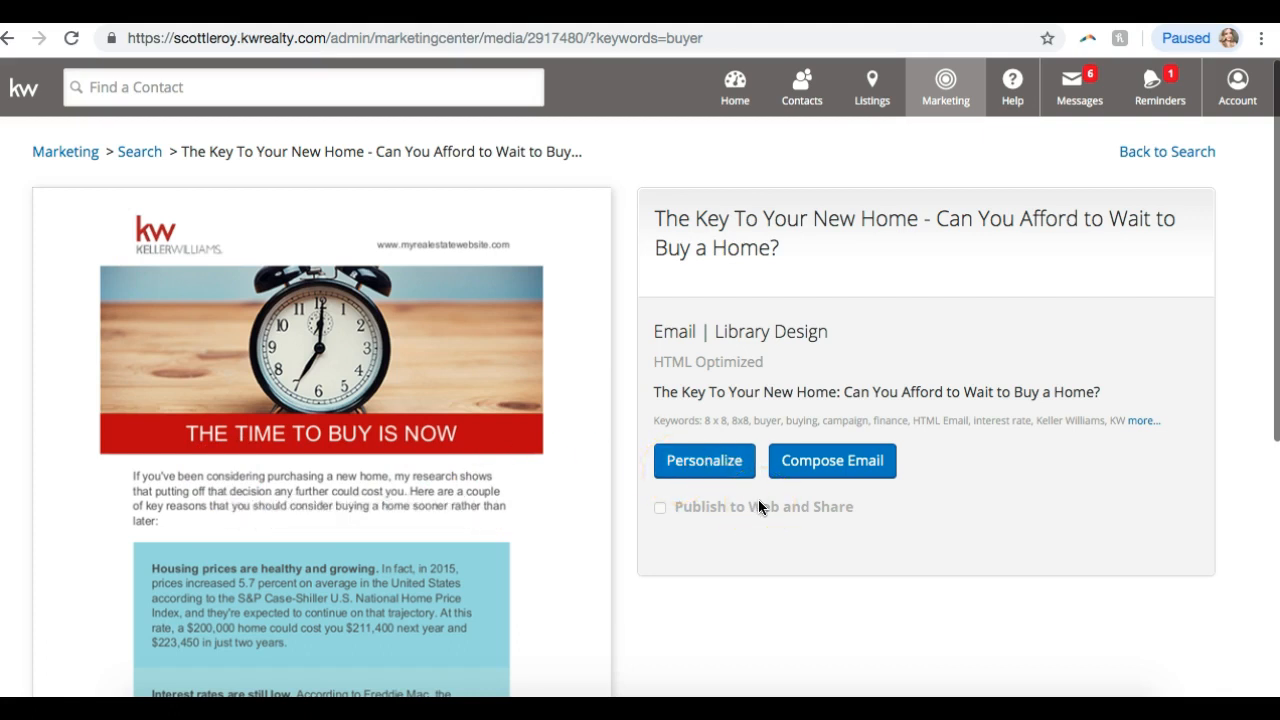
mouse_move(759, 507)
scroll(410, 431, "down", 1)
left_click(844, 465)
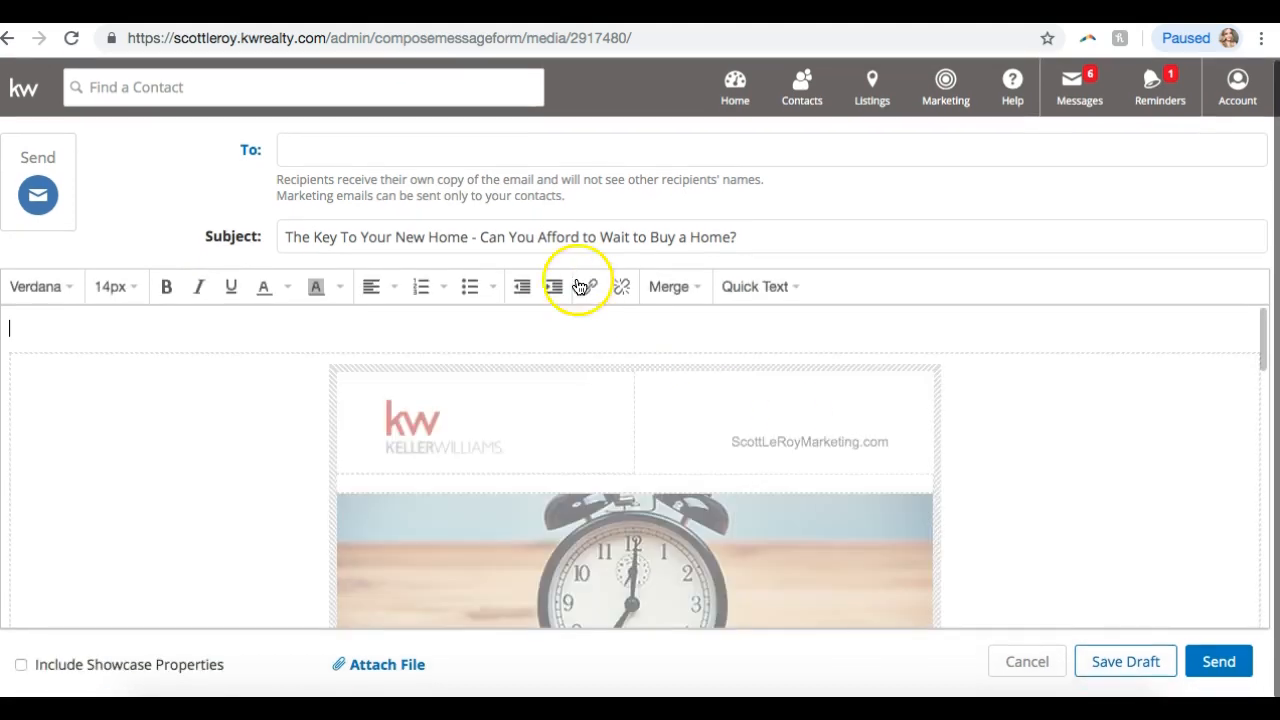
- Review the full alarm-clock email body and its pre-filled subject before adding recipients
scroll(1090, 405, "down", 1)
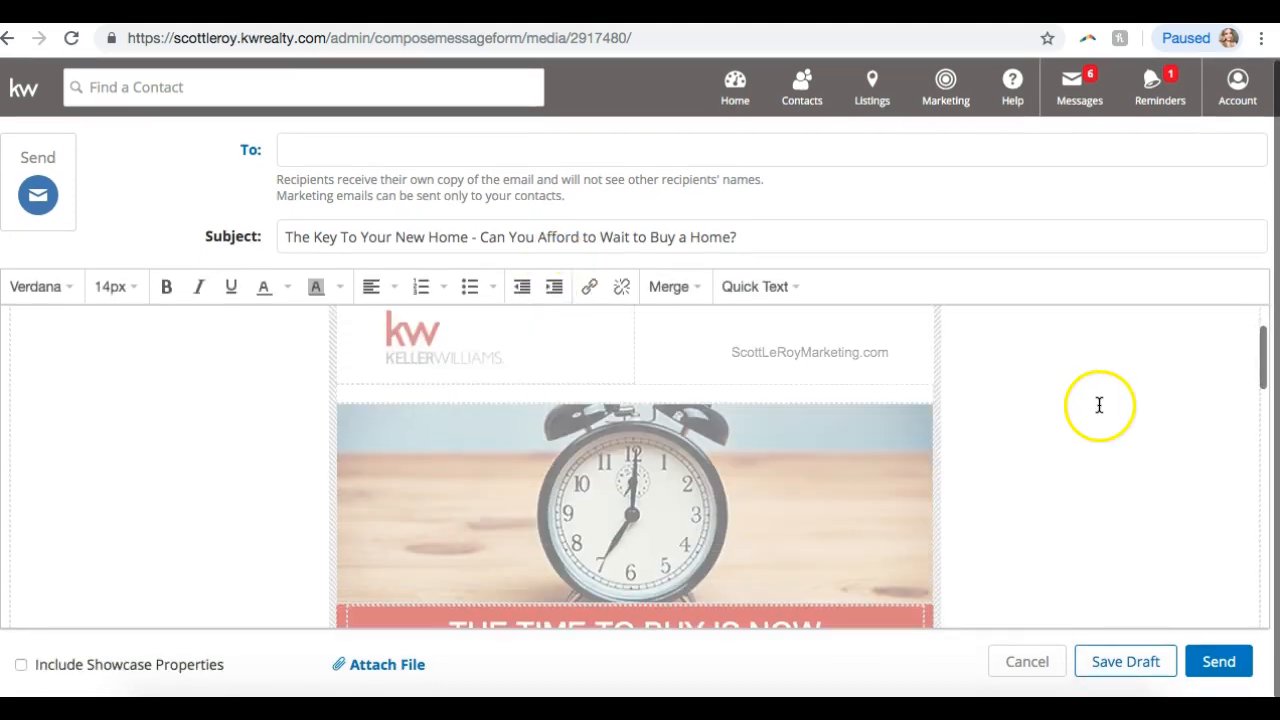
scroll(1099, 405, "down", 3)
scroll(1094, 431, "up", 3)
scroll(1096, 432, "up", 1)
scroll(1096, 432, "down", 10)
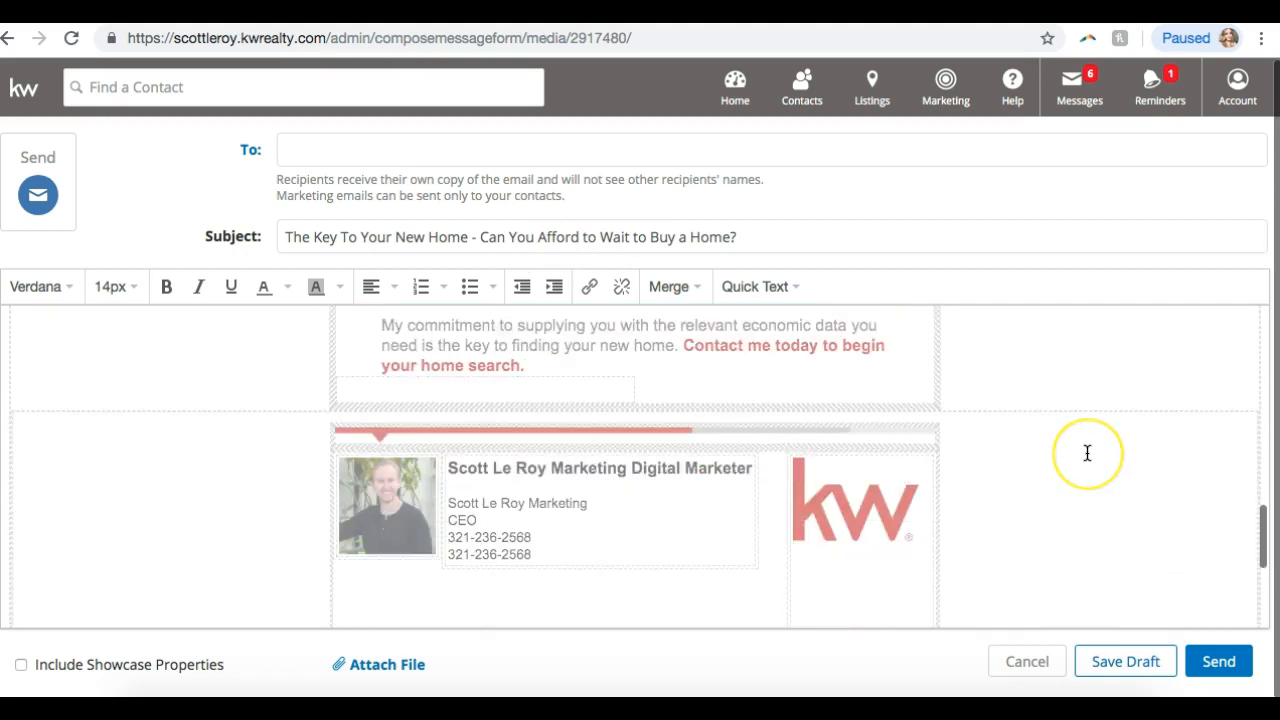
scroll(1065, 452, "up", 8)
key("super+a")
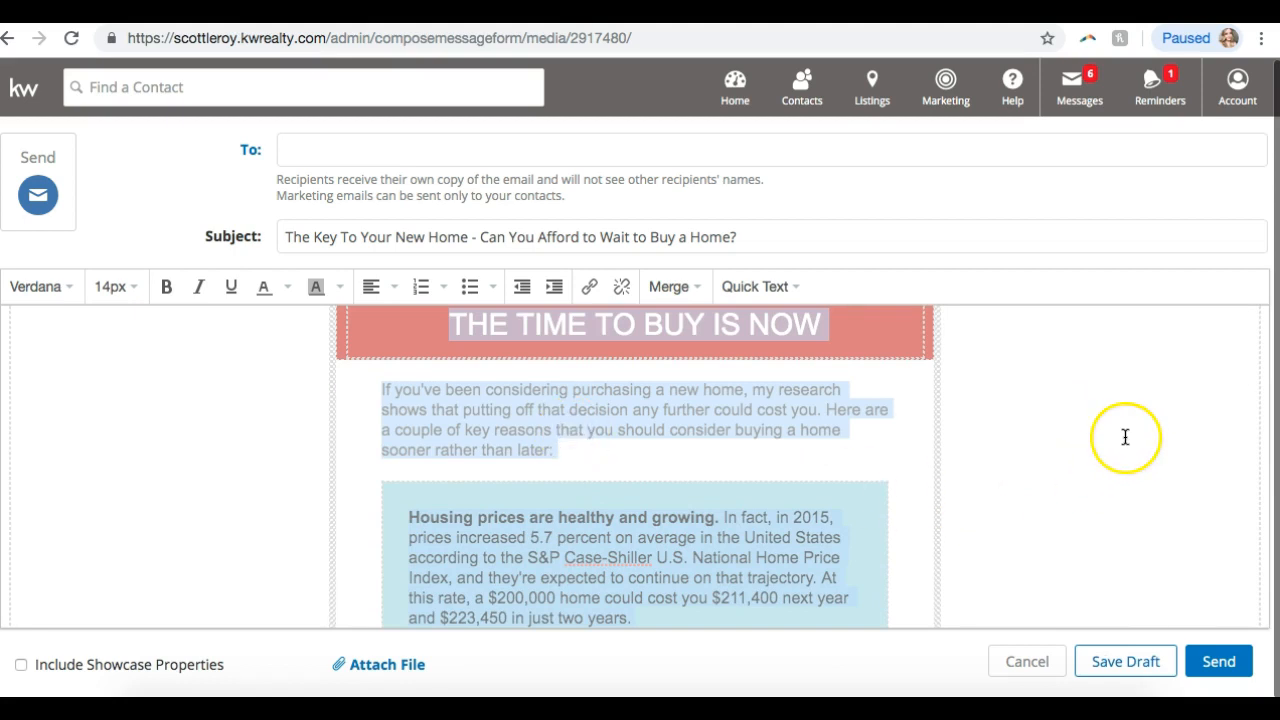
scroll(1125, 437, "up", 5)
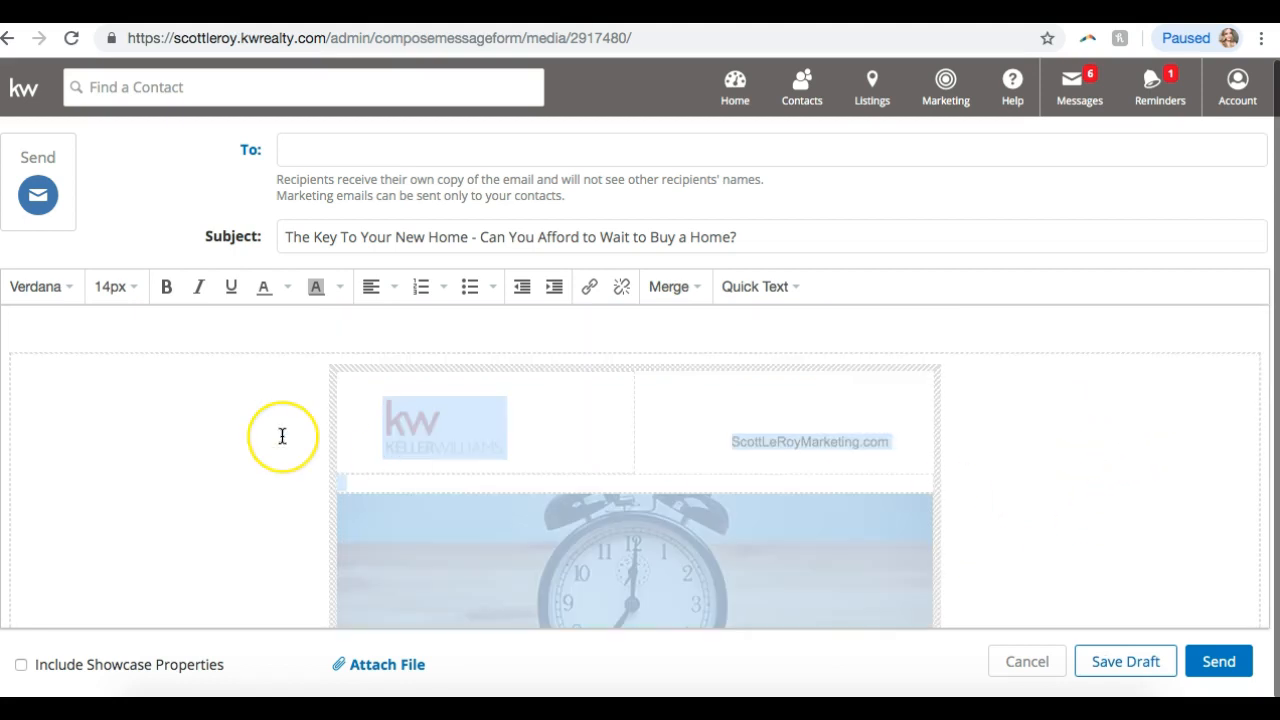
scroll(282, 436, "down", 15)
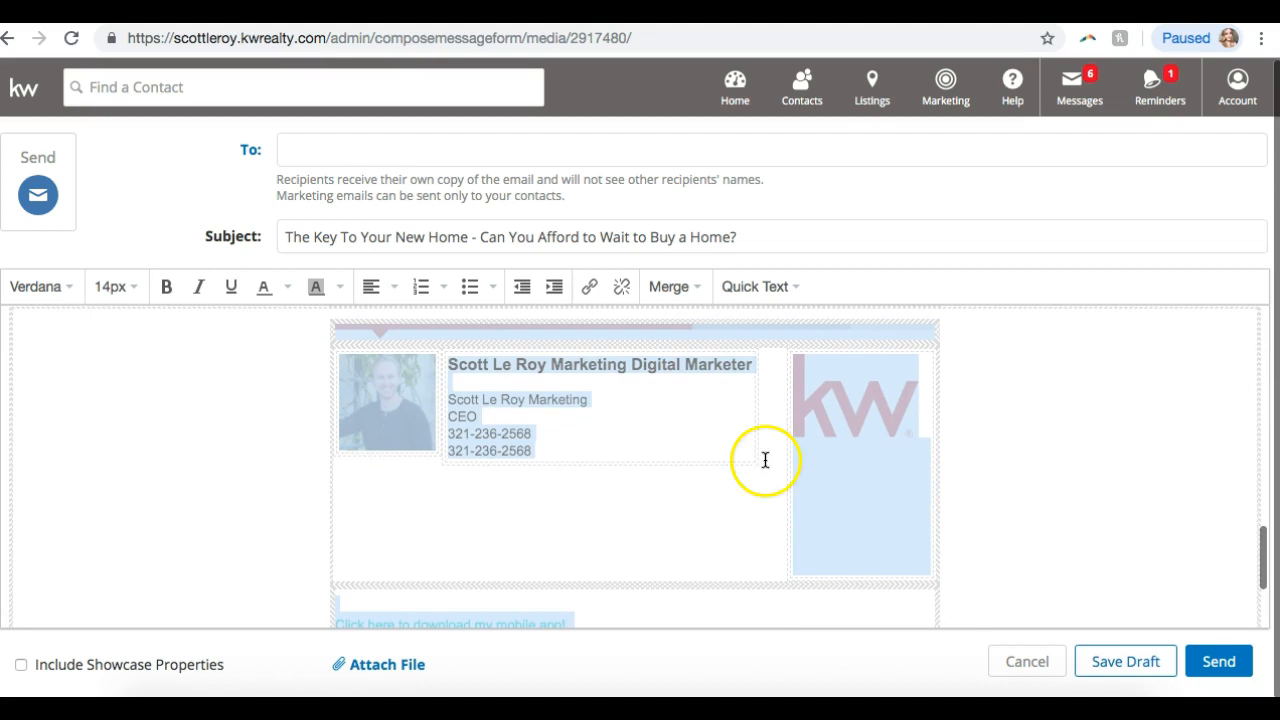
scroll(1023, 426, "up", 15)
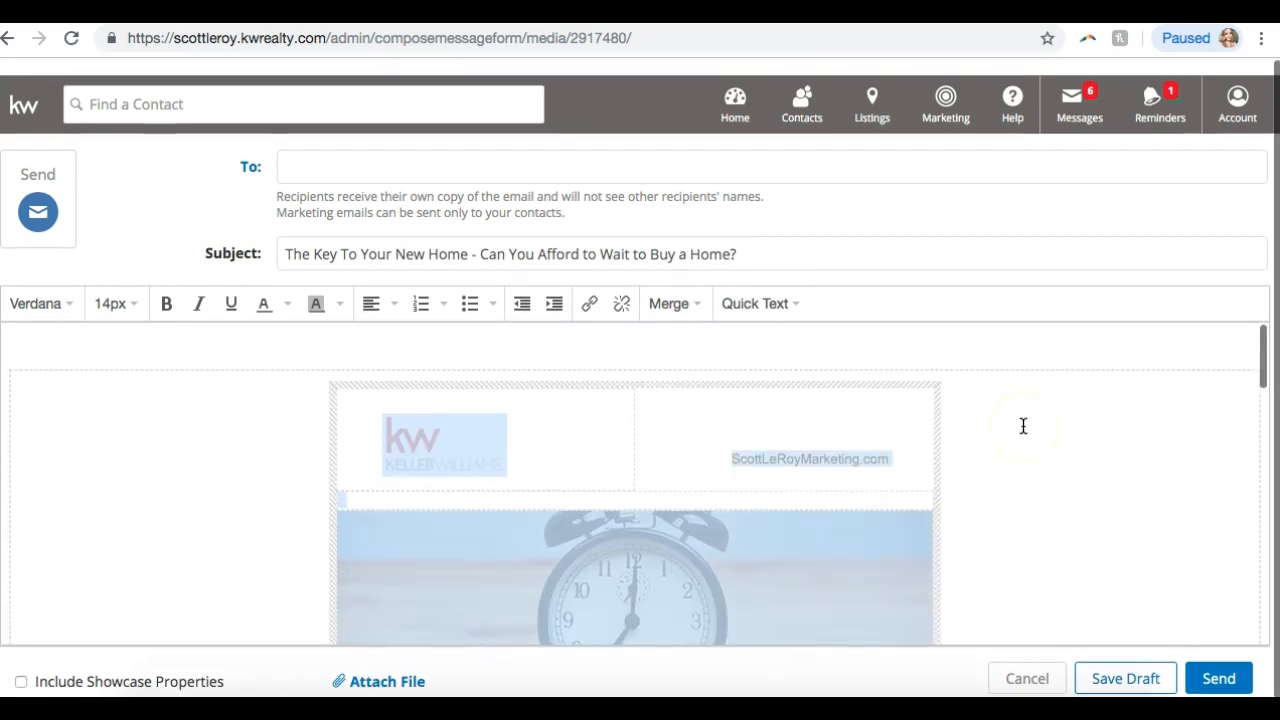
left_click(463, 237)
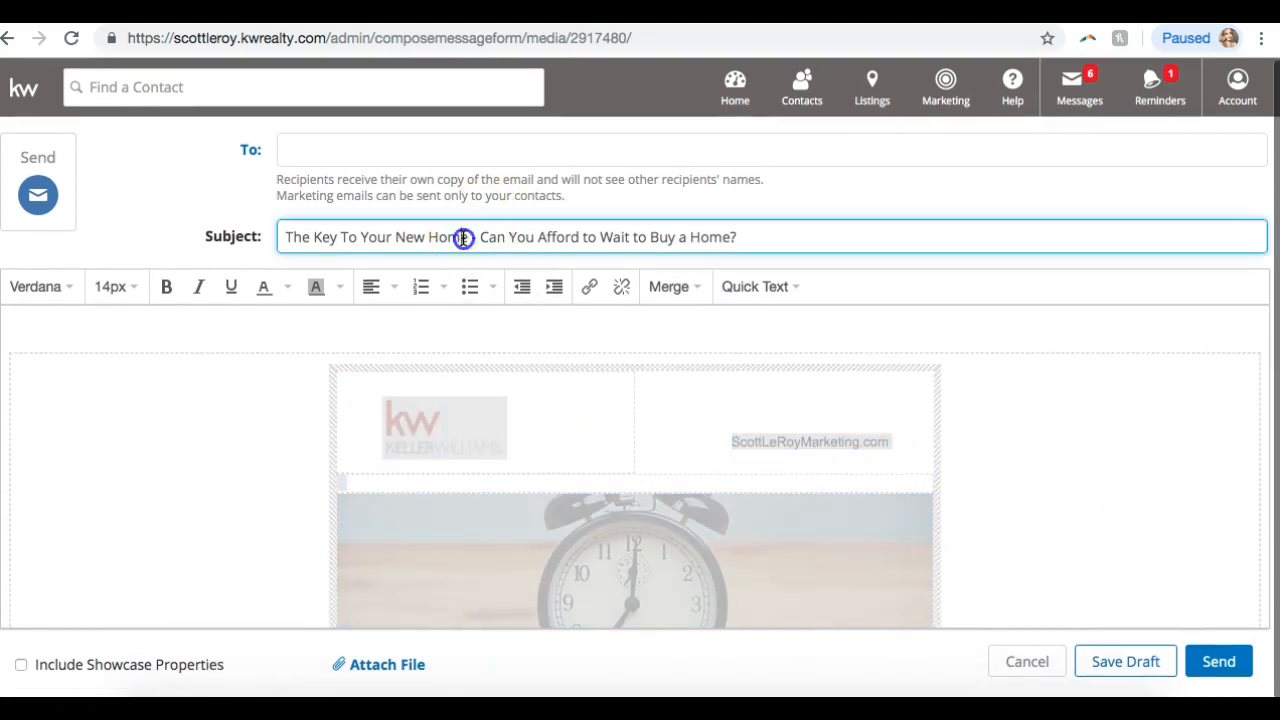
left_click(350, 150)
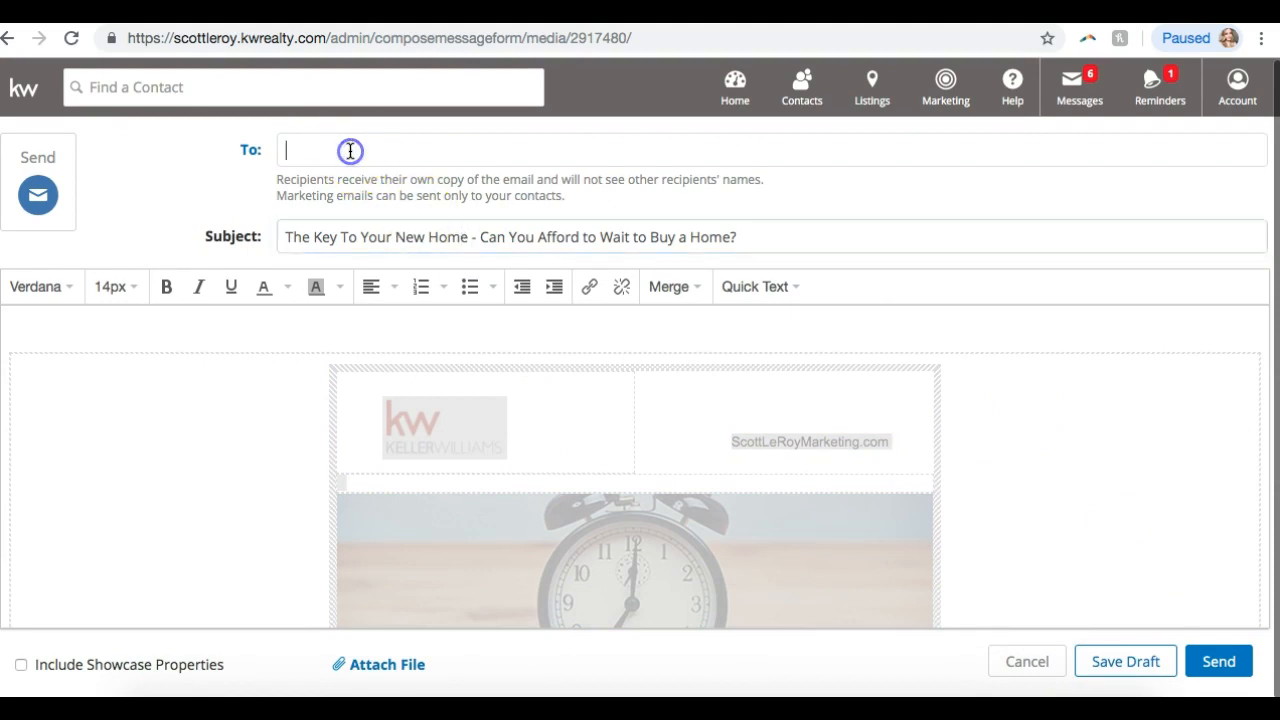
- Add the first renter contact from the Contacts list as the email's recipient and save
left_click(252, 158)
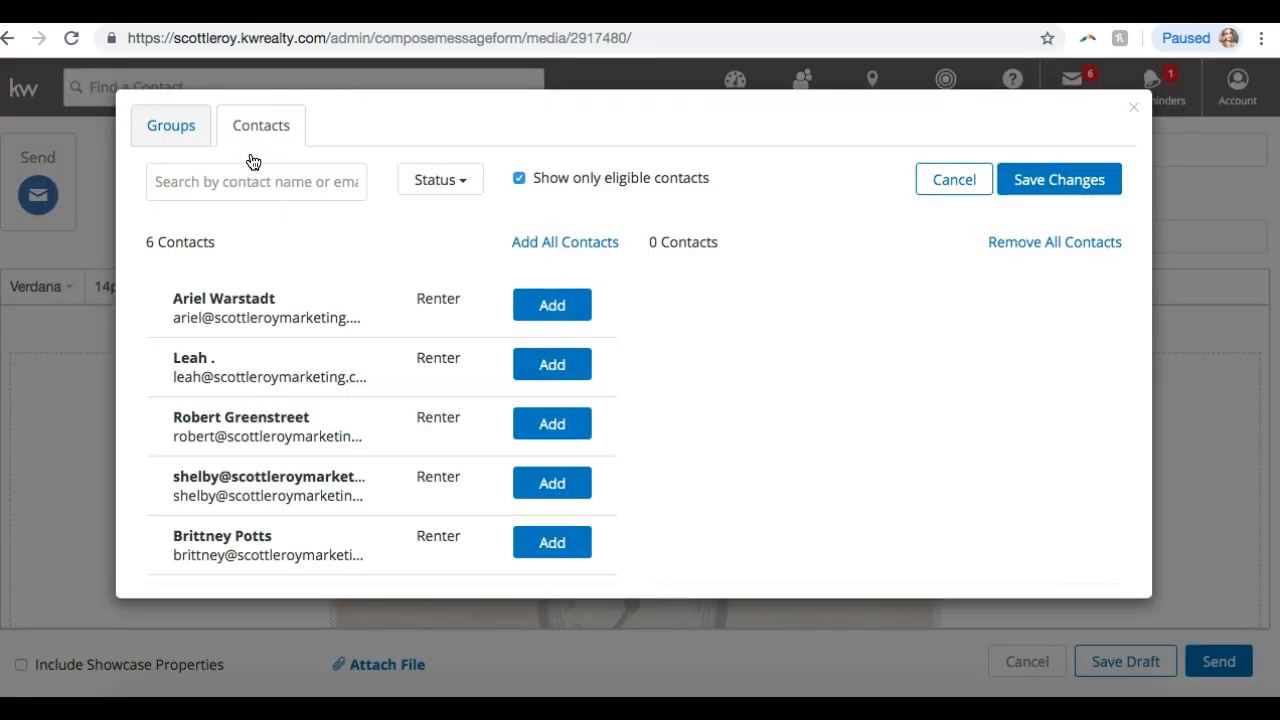
left_click(176, 124)
left_click(278, 117)
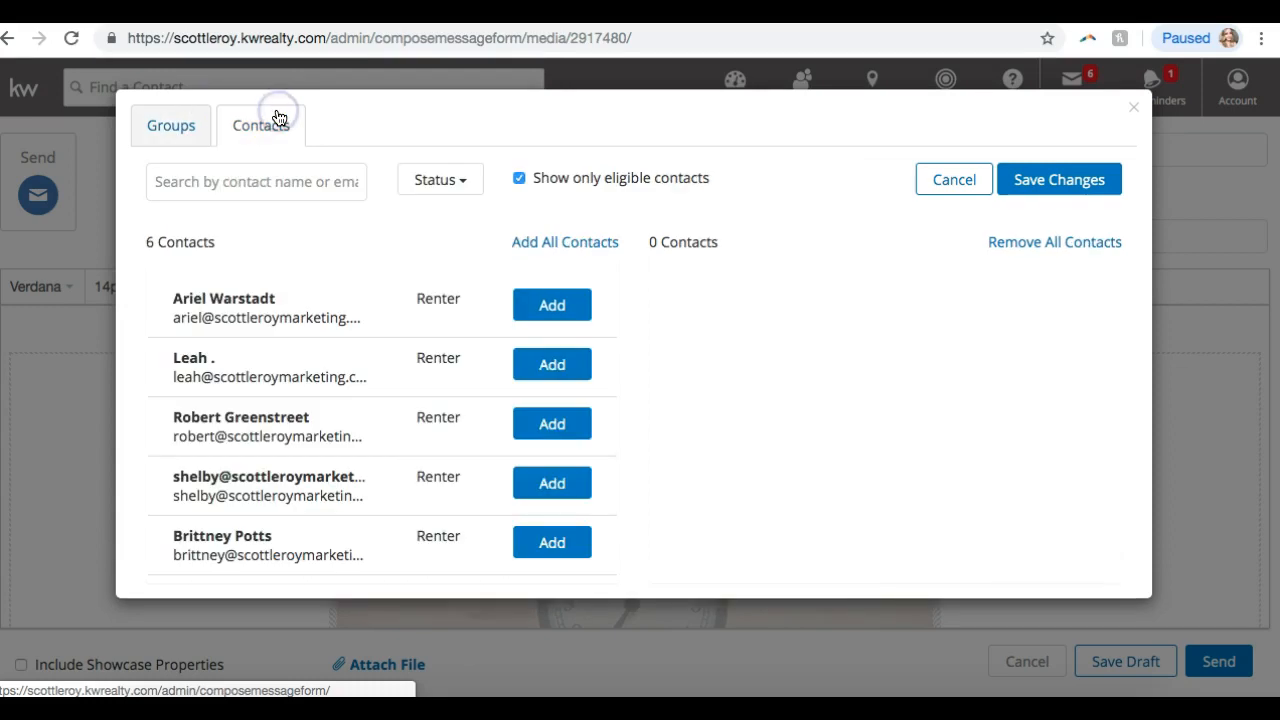
scroll(266, 372, "down", 2)
scroll(266, 372, "up", 2)
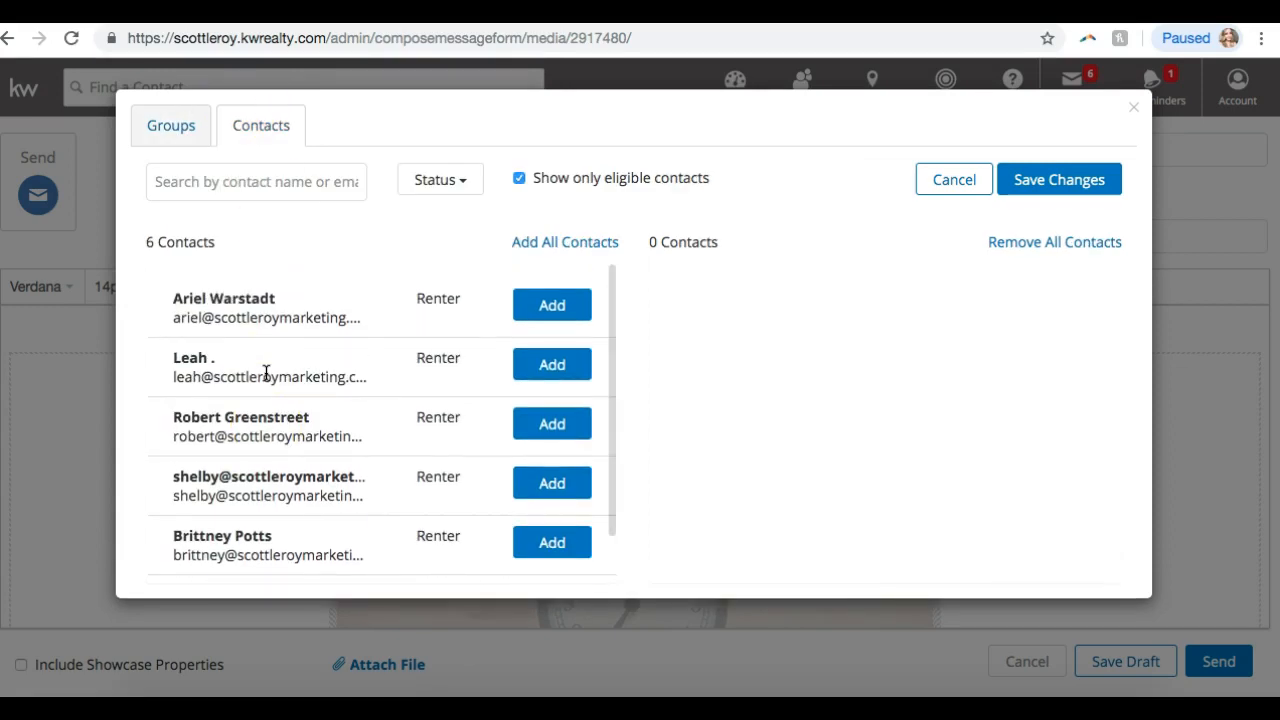
left_click(560, 312)
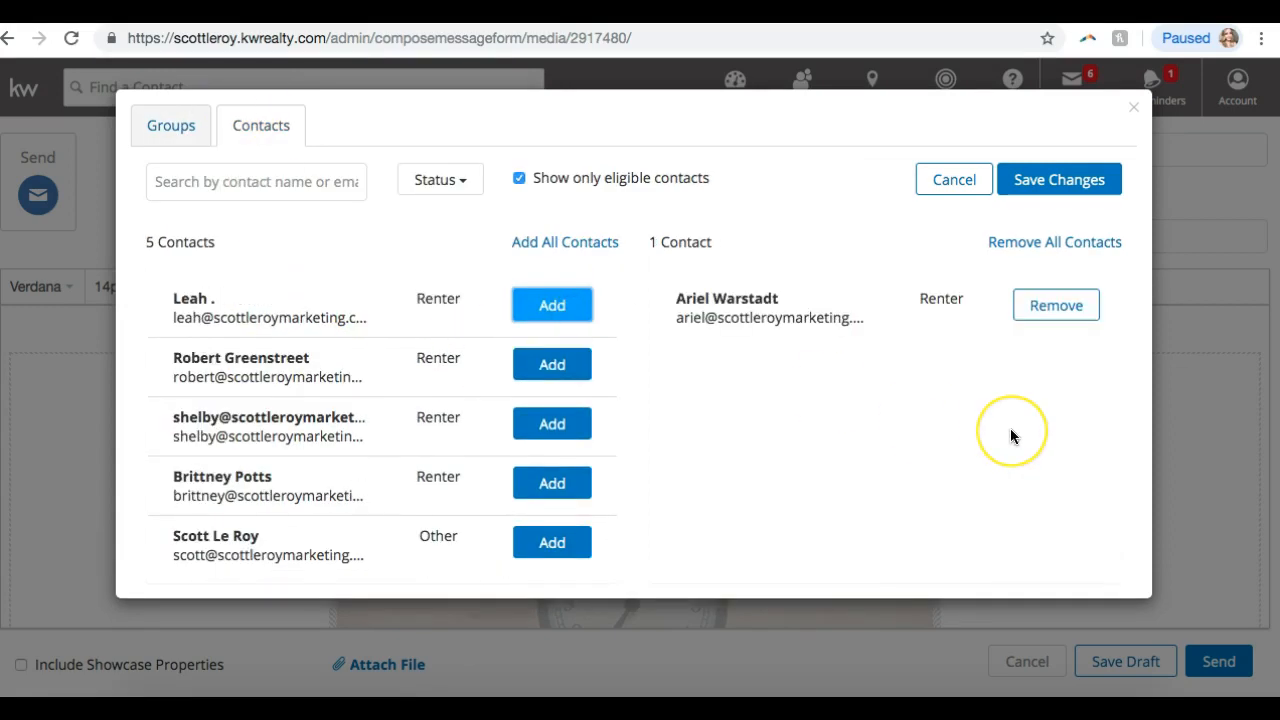
left_click(1075, 183)
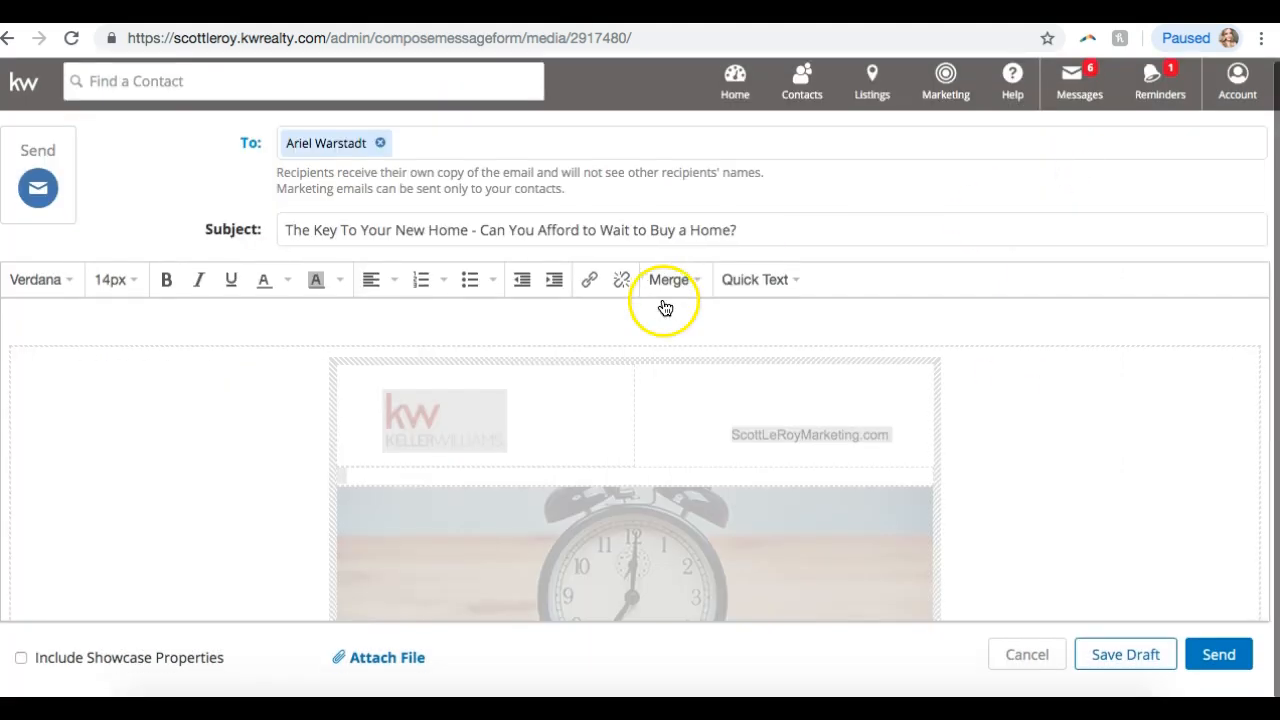
- Tick Include Showcase Properties and check the Showcase Properties section in the email body
scroll(405, 408, "down", 15)
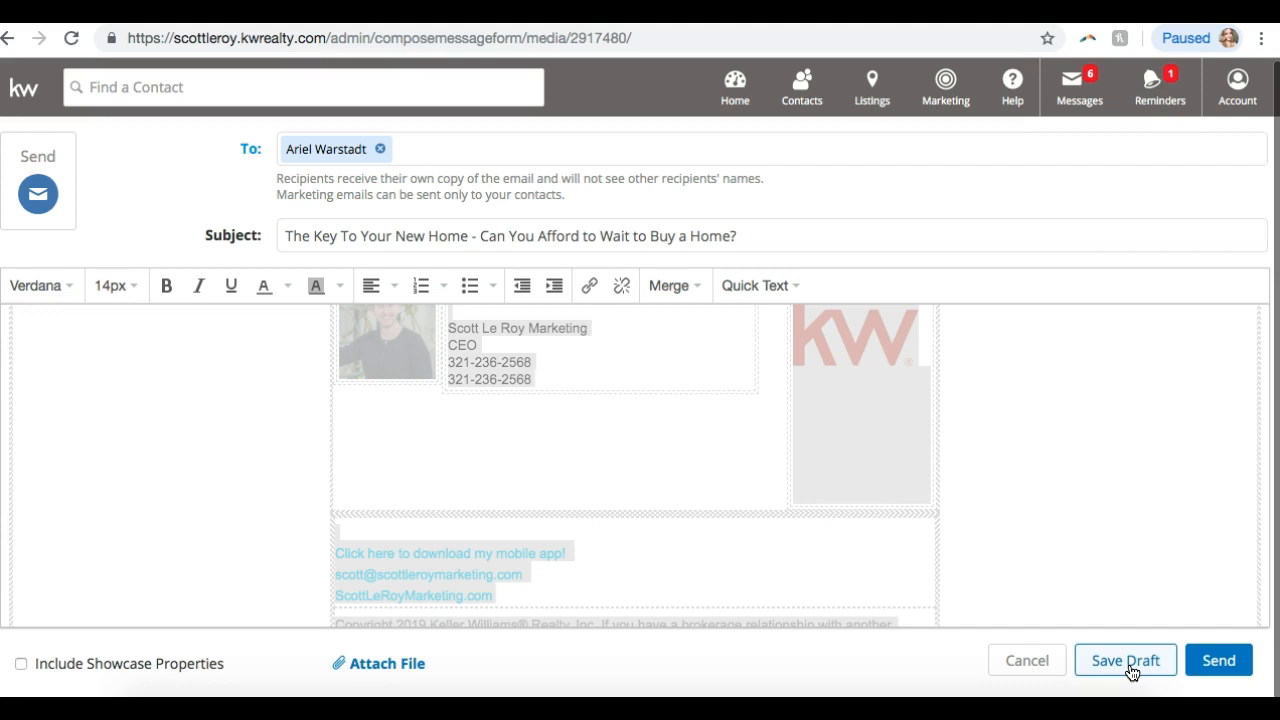
scroll(794, 500, "up", 15)
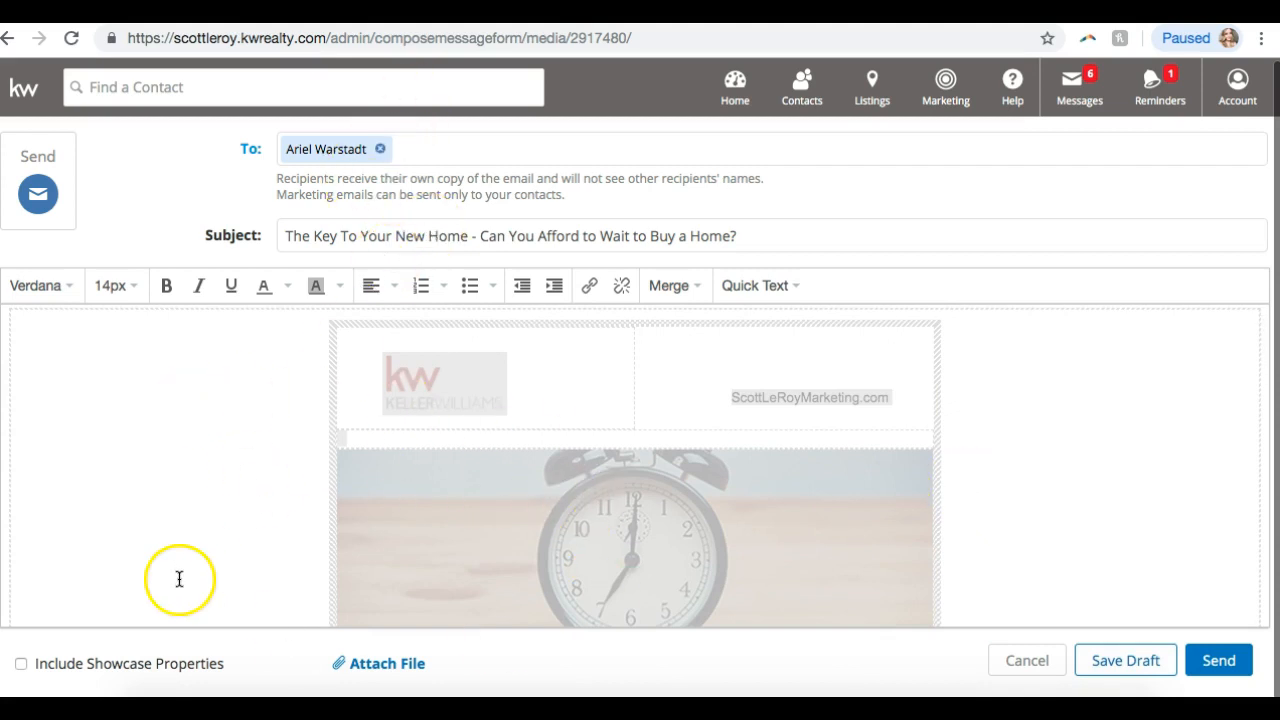
scroll(179, 579, "down", 5)
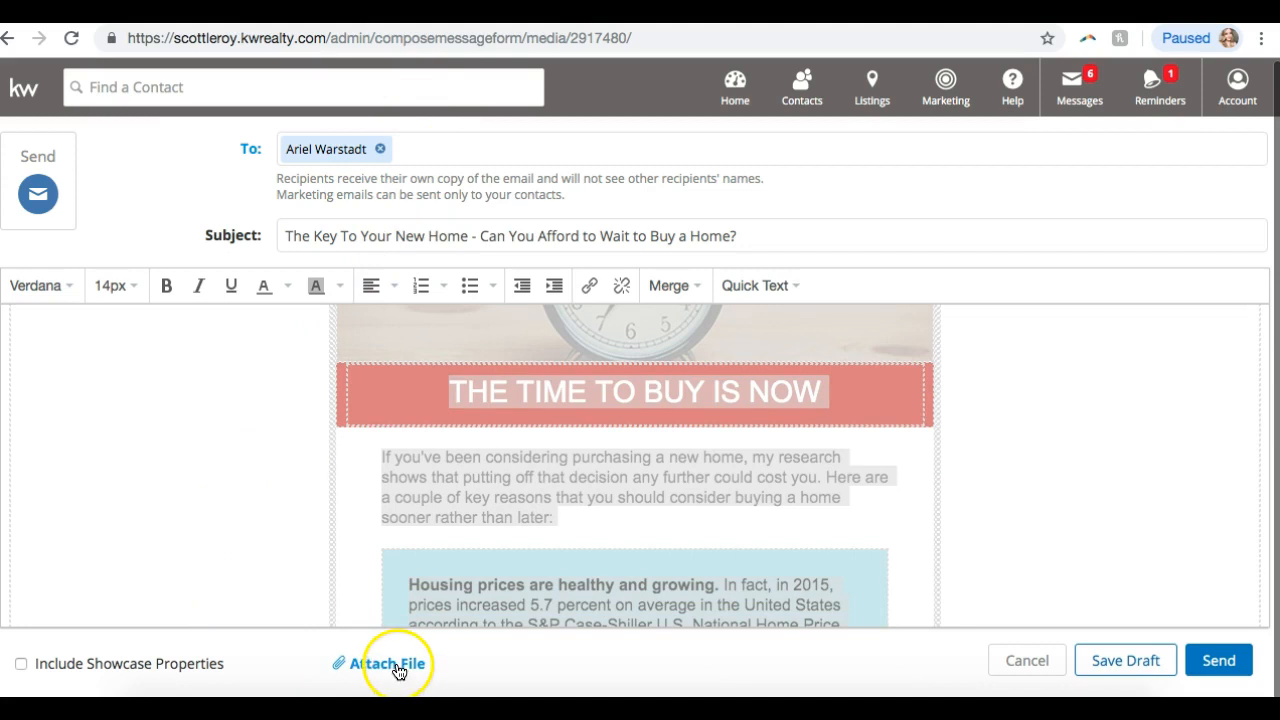
left_click(21, 664)
scroll(273, 466, "down", 5)
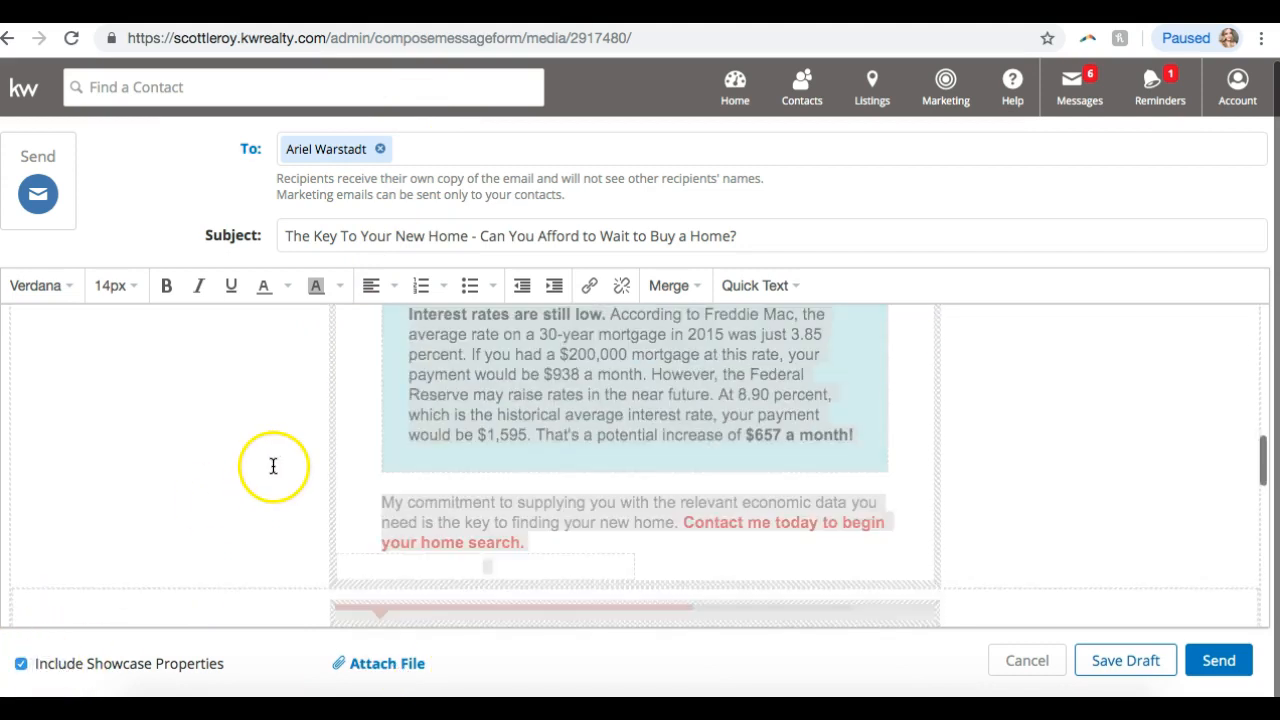
scroll(273, 466, "down", 10)
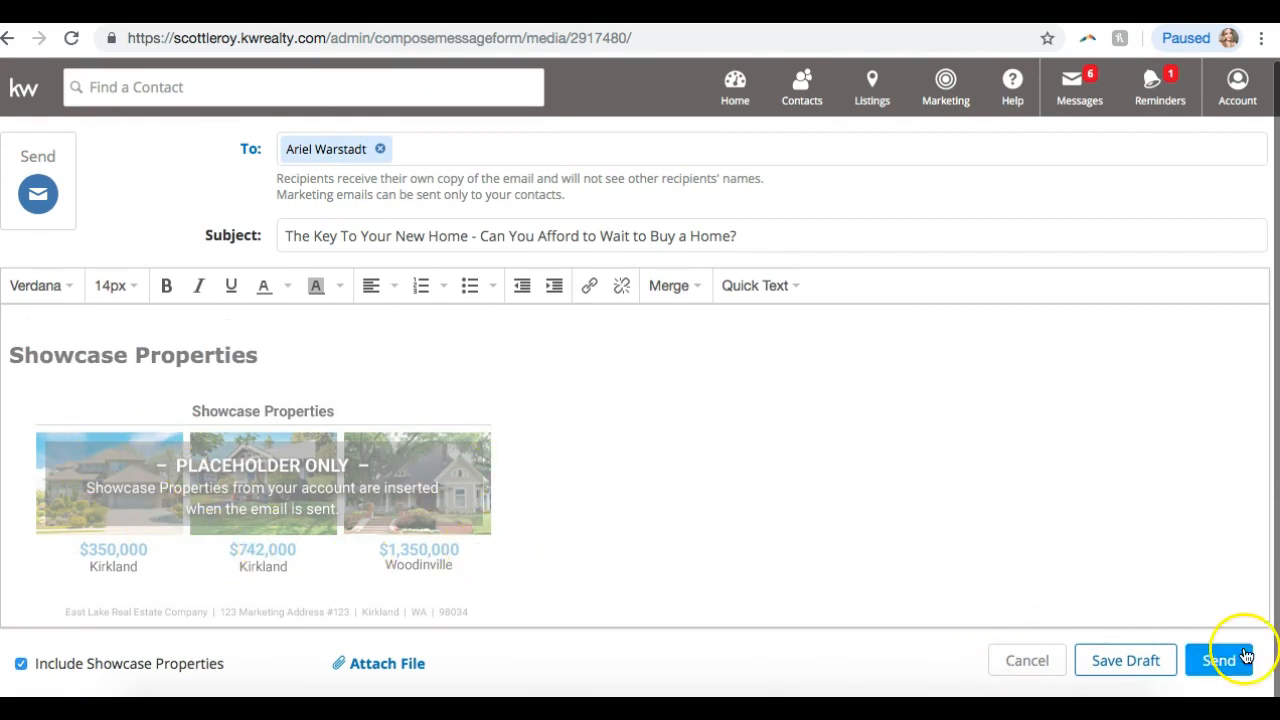
scroll(677, 512, "up", 15)
scroll(677, 515, "up", 3)
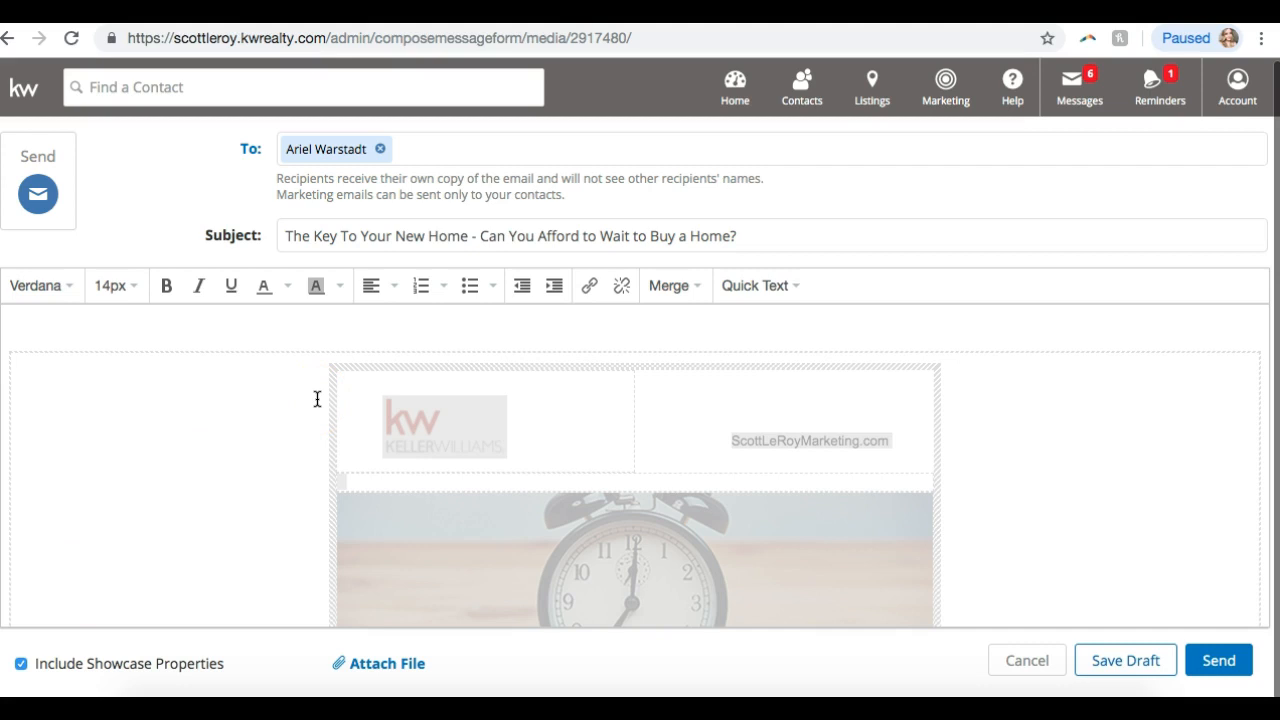
- Go to agent.kw.com and log out from the account dropdown
left_click(330, 48)
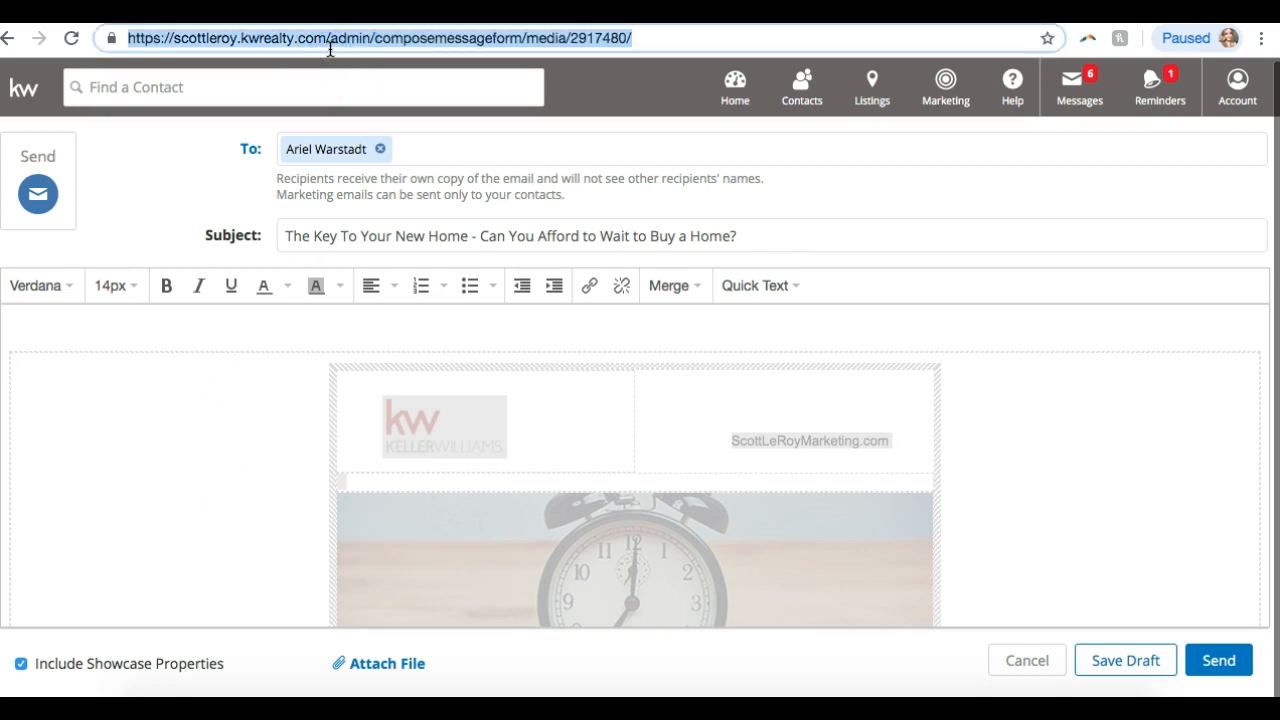
type("agent.kw.com")
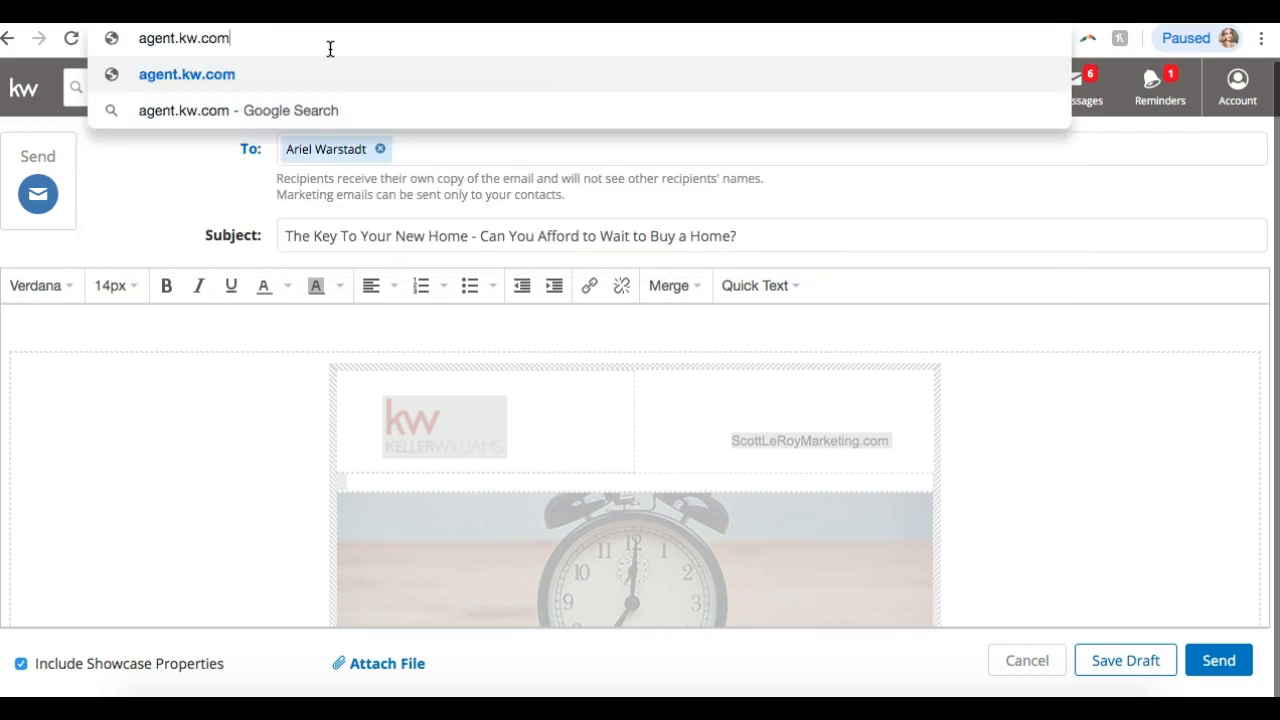
key("Return")
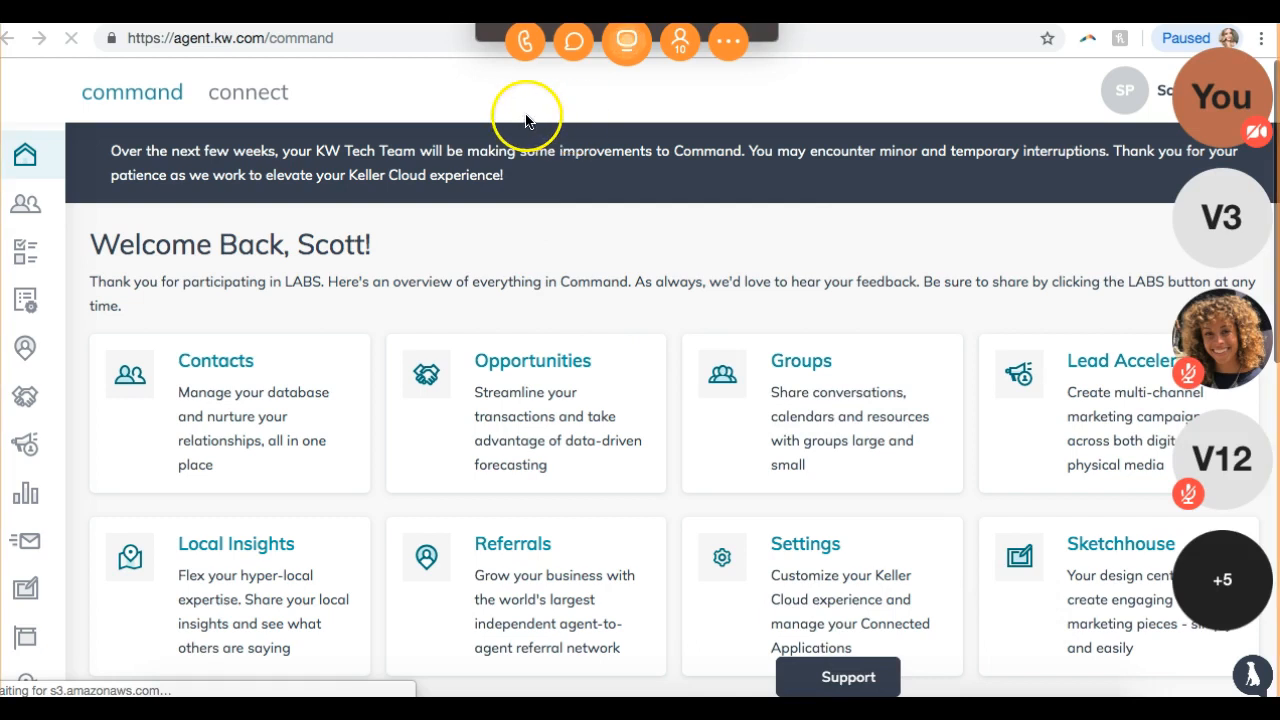
left_click(1155, 92)
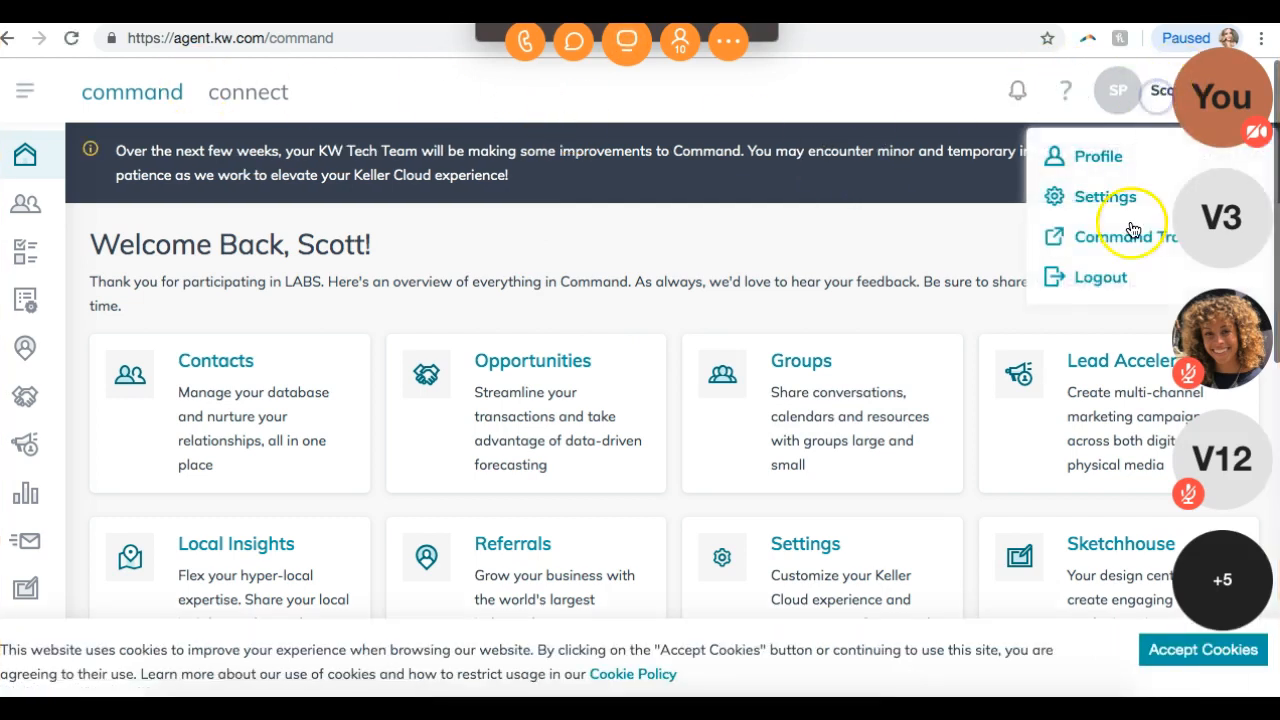
left_click(1095, 277)
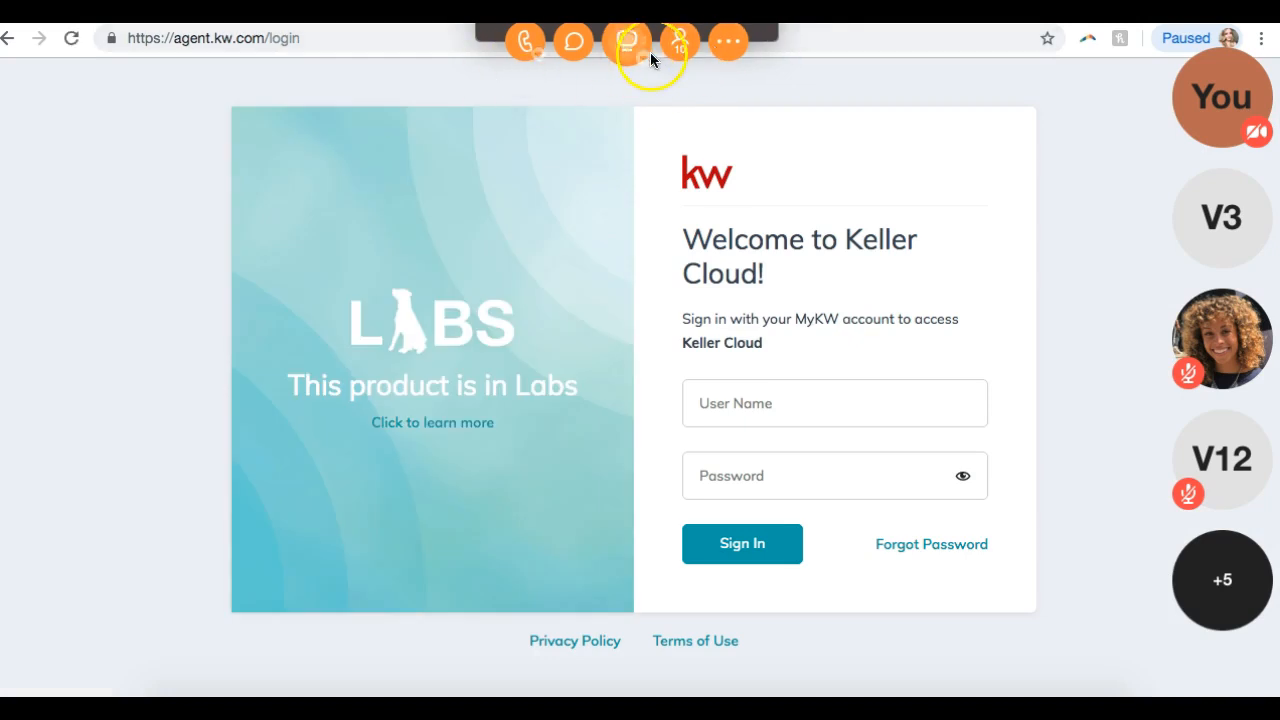
- Post the agent.kw.com address in the meeting chat for viewers, then close the chat
left_click(575, 45)
type("agent.kw.com")
key("Return")
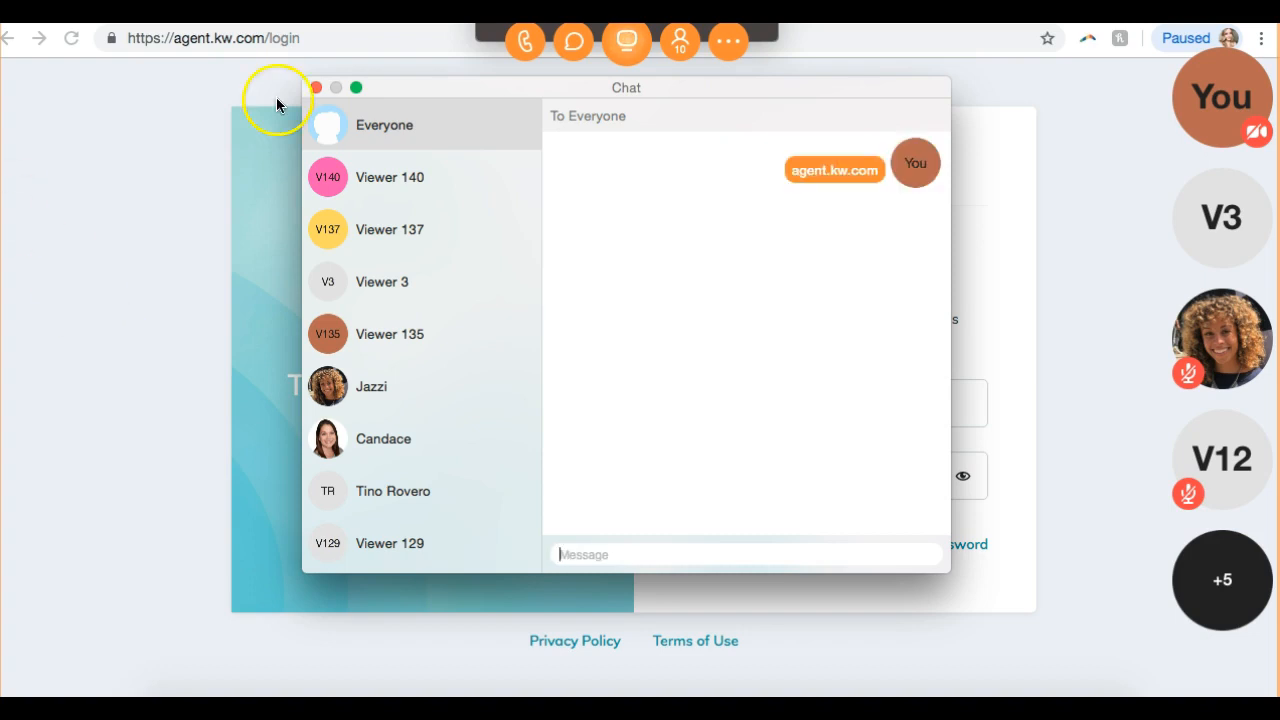
left_click(316, 88)
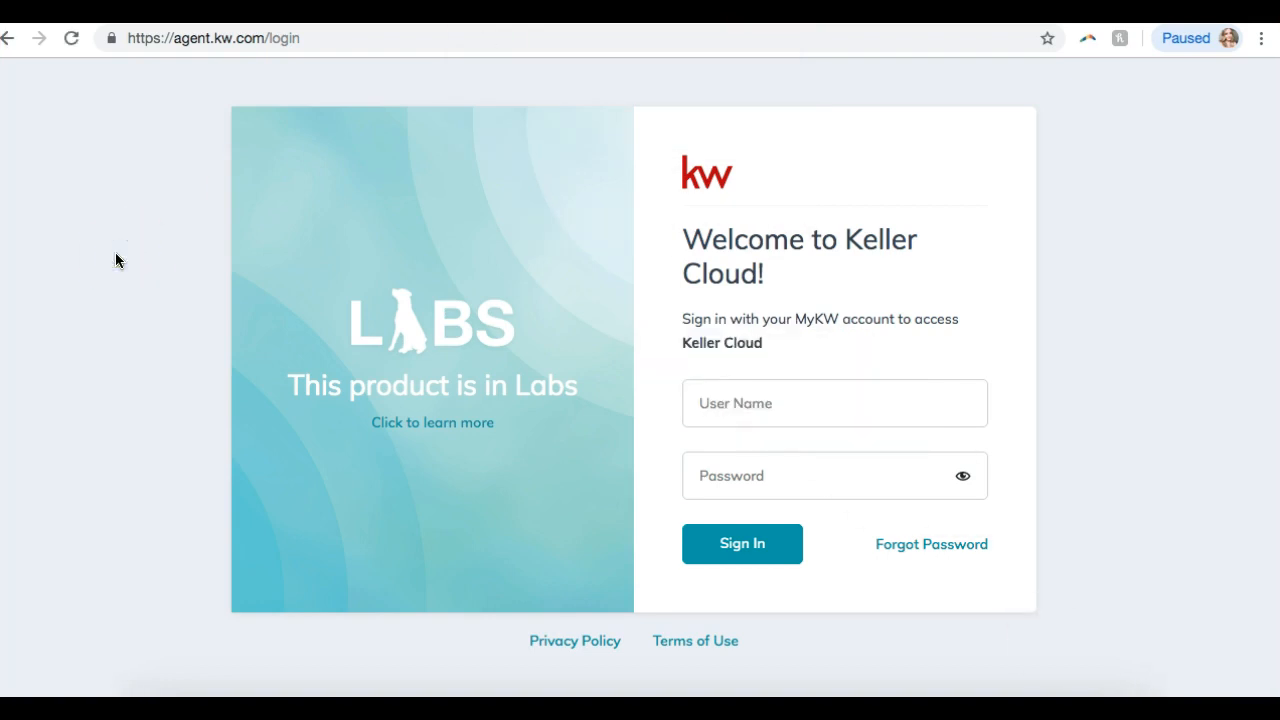
- Sign in to Keller Cloud with the MyKW username and password, declining the browser's password save
left_click(803, 386)
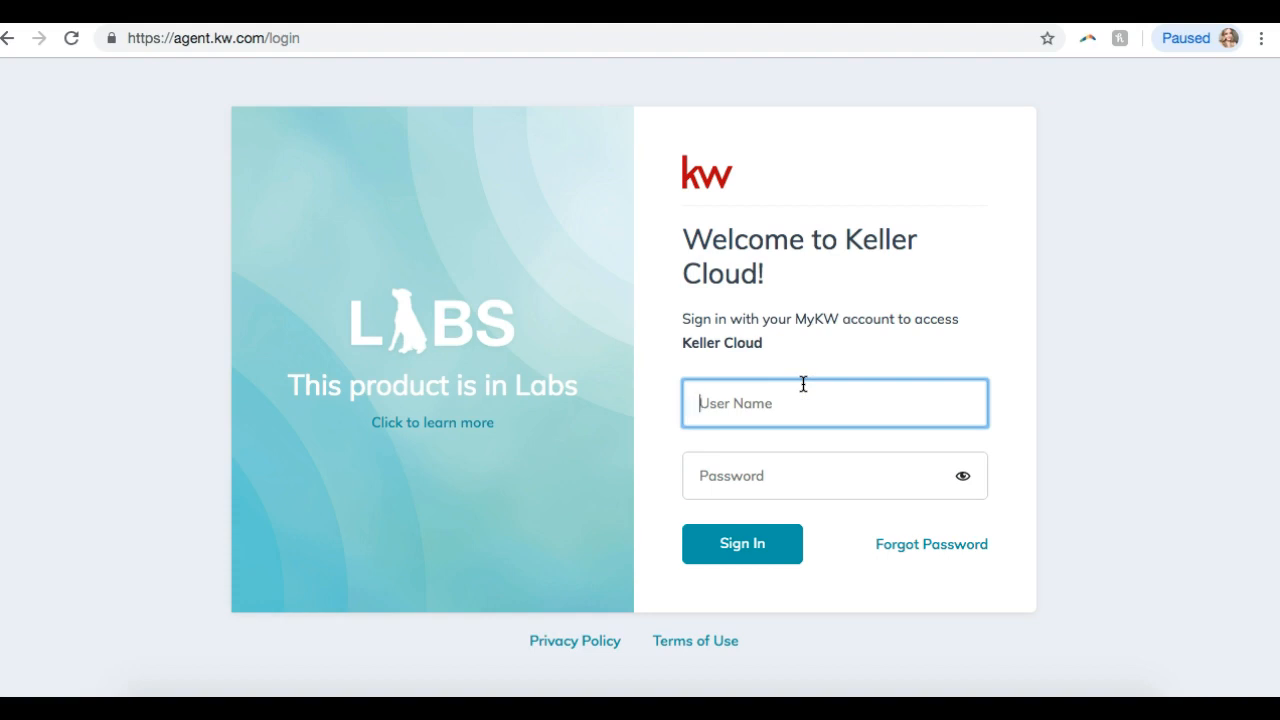
type("sleroy")
key("Tab")
type("••••••••••")
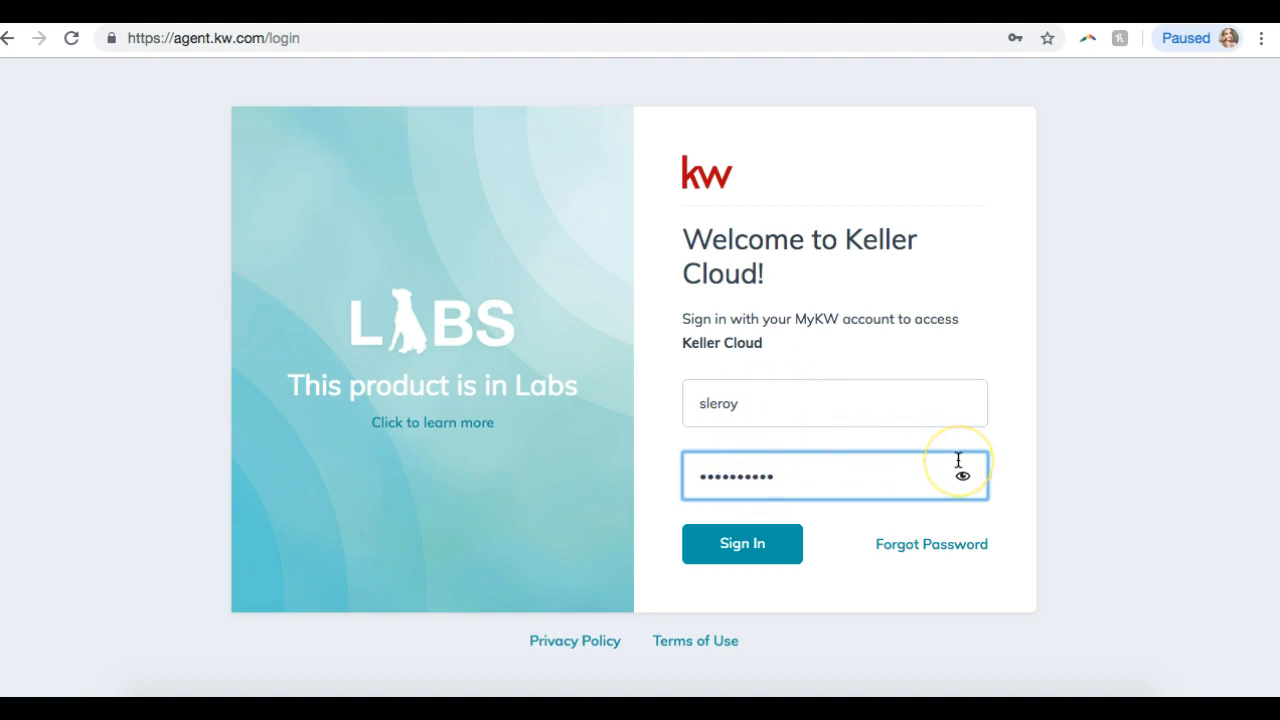
left_click(755, 538)
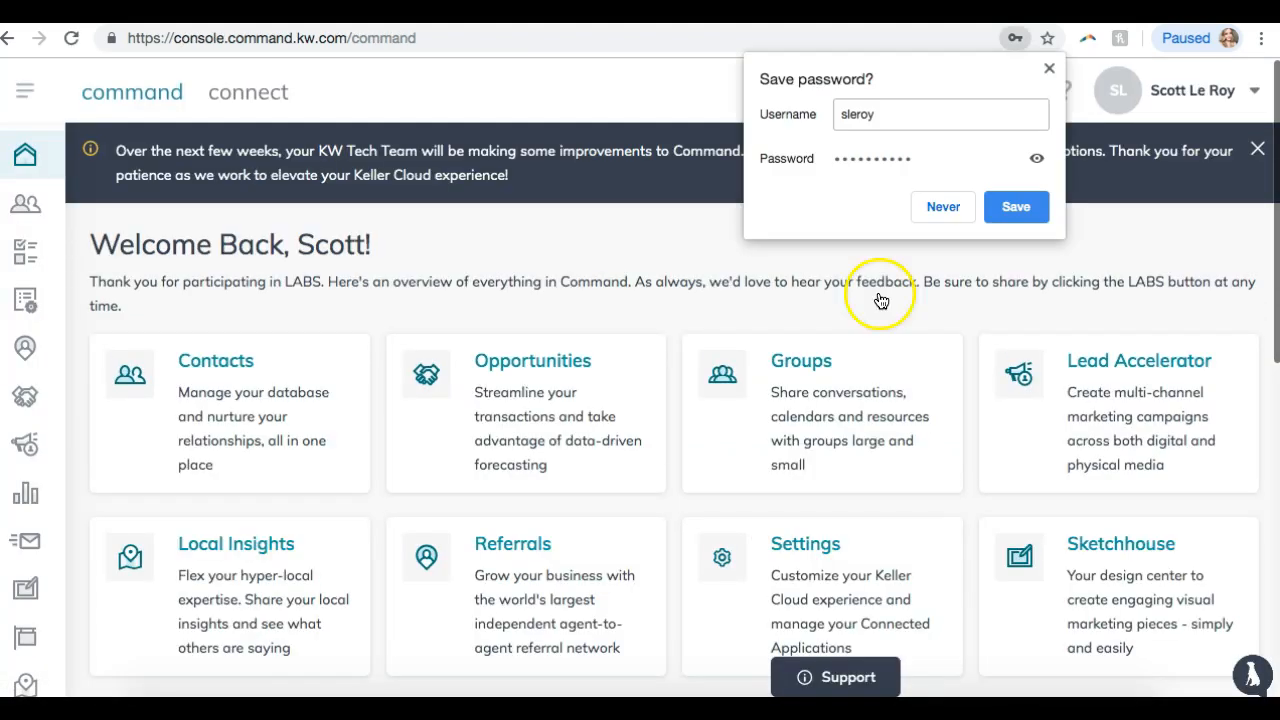
left_click(948, 207)
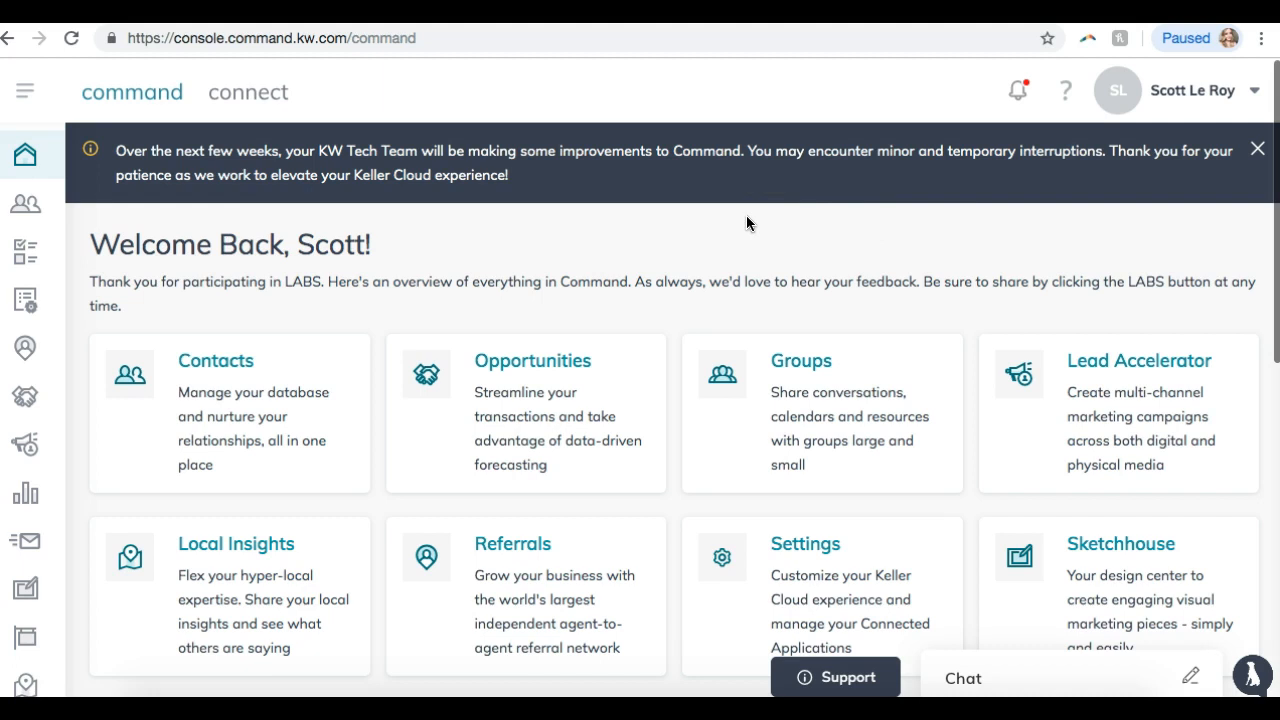
- Scroll through the Welcome Back dashboard tiles and open the user name dropdown
scroll(746, 224, "down", 1)
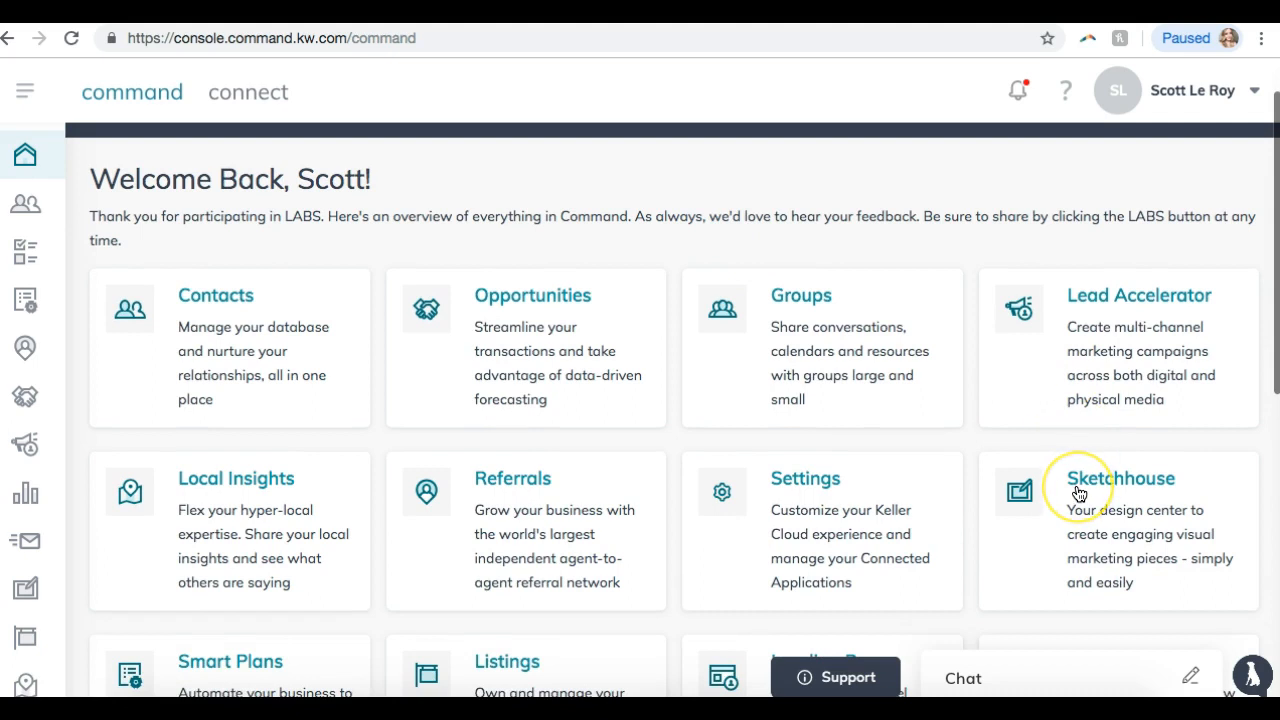
scroll(1080, 500, "down", 1)
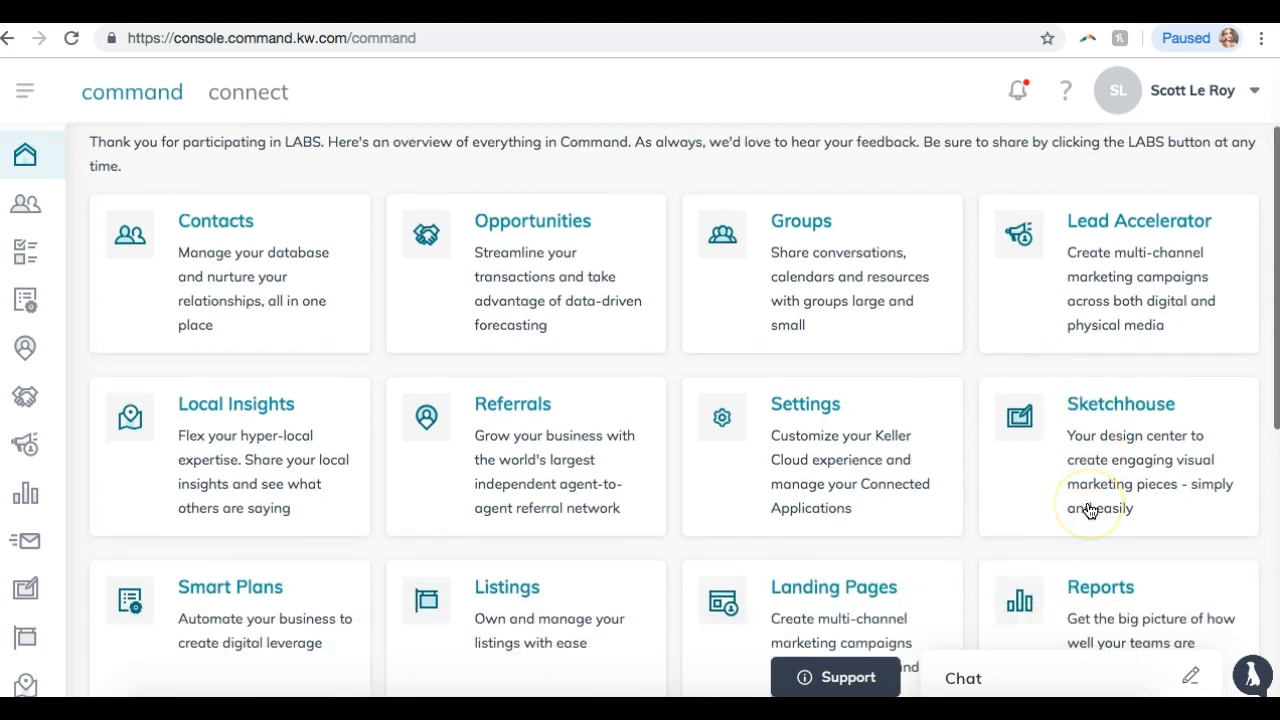
scroll(1089, 508, "up", 2)
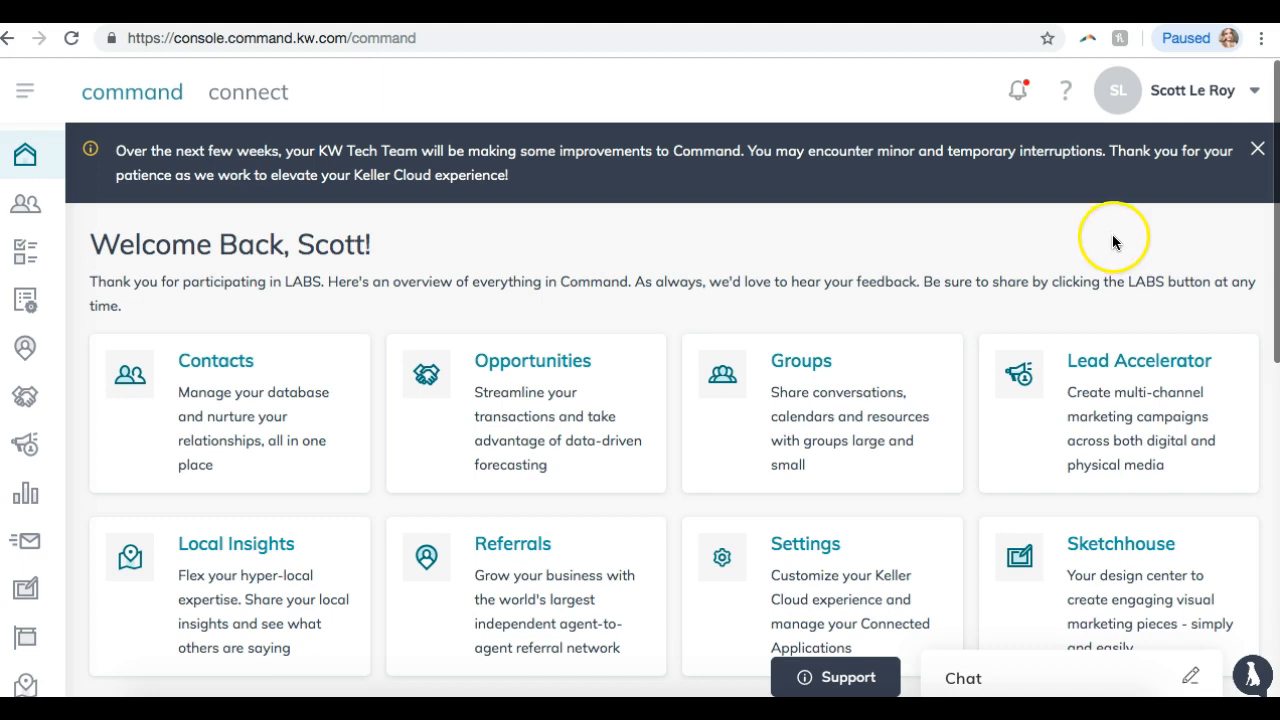
left_click(1214, 107)
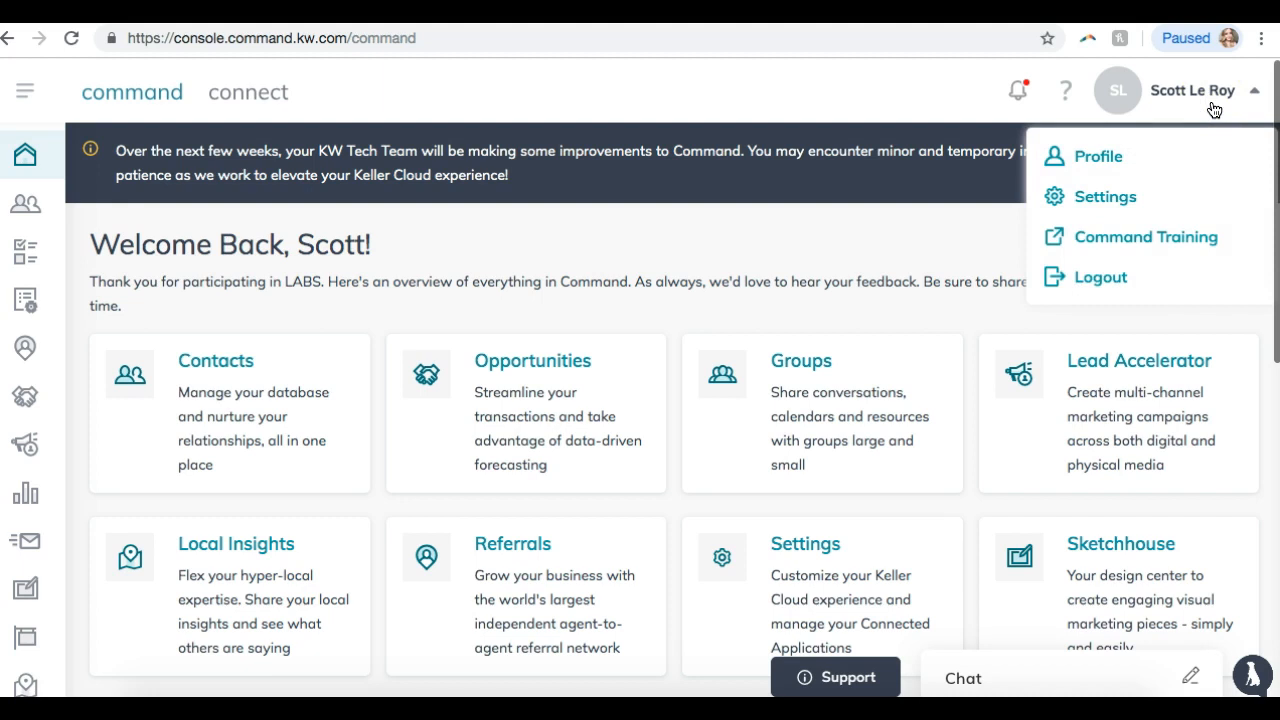
- Go to Command Settings from the user menu, then to the Marketing Profile page
left_click(1092, 209)
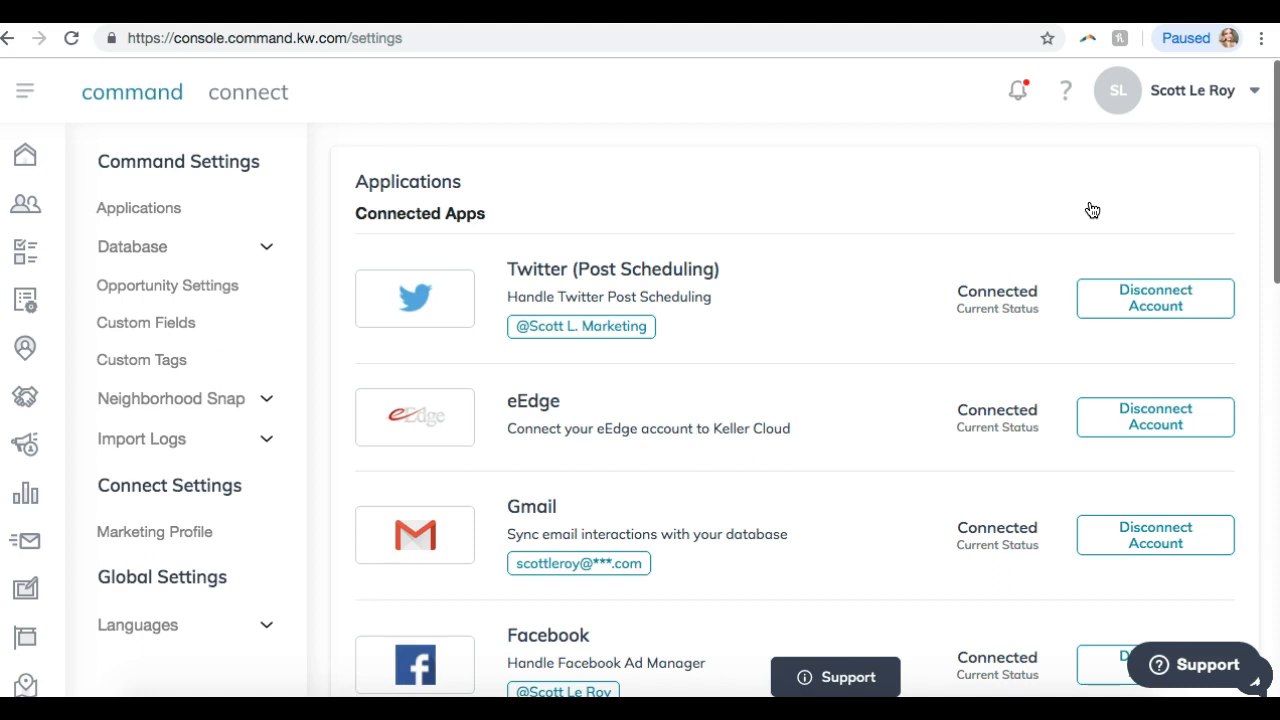
left_click(174, 536)
left_click(173, 538)
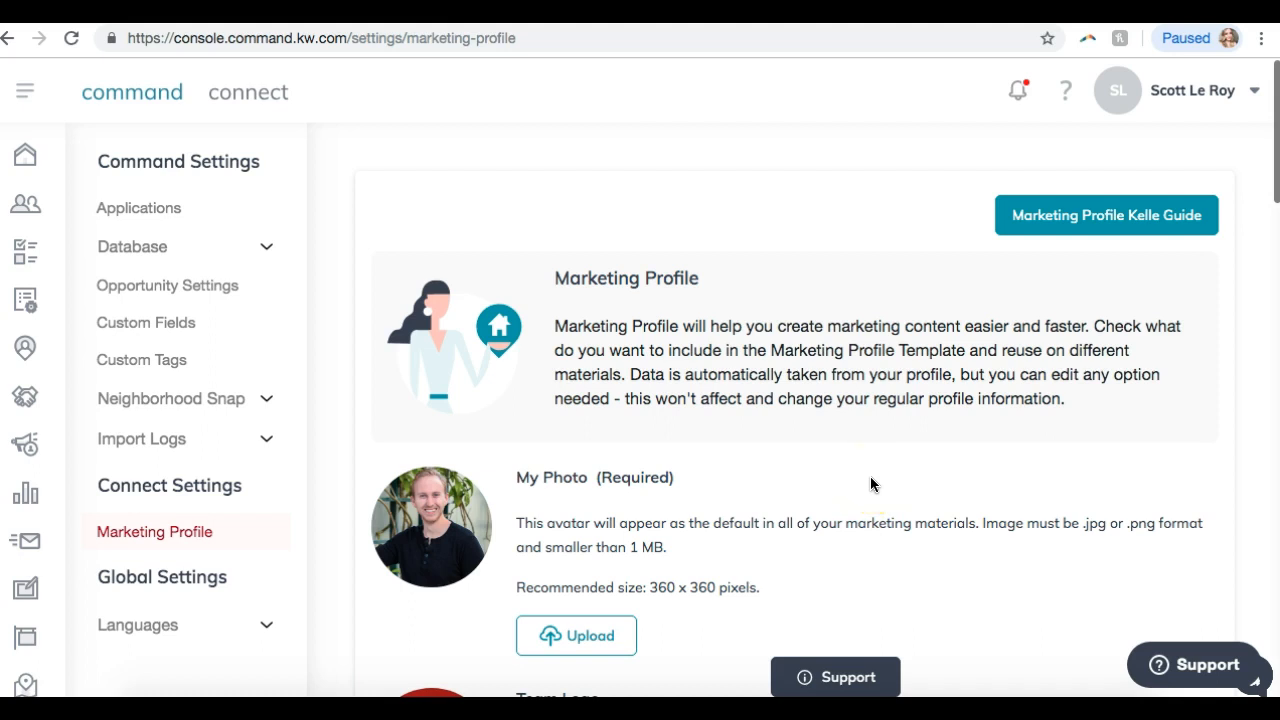
scroll(860, 495, "down", 3)
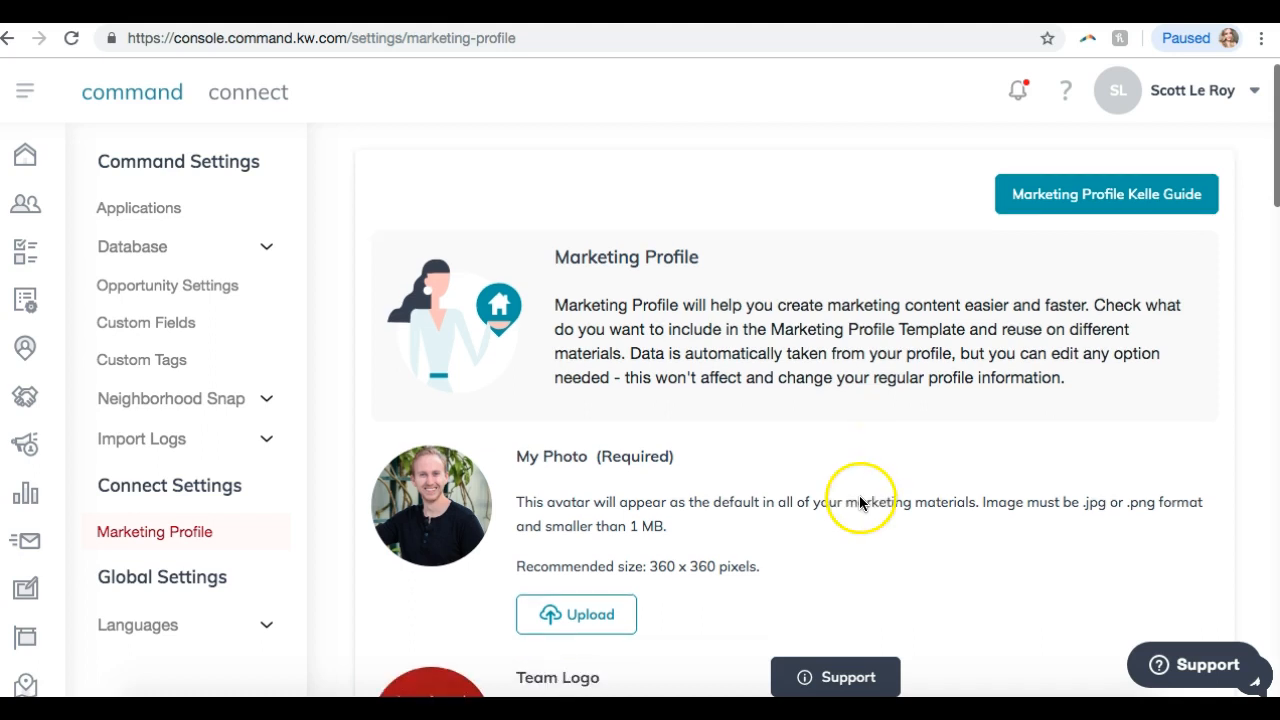
scroll(855, 535, "down", 2)
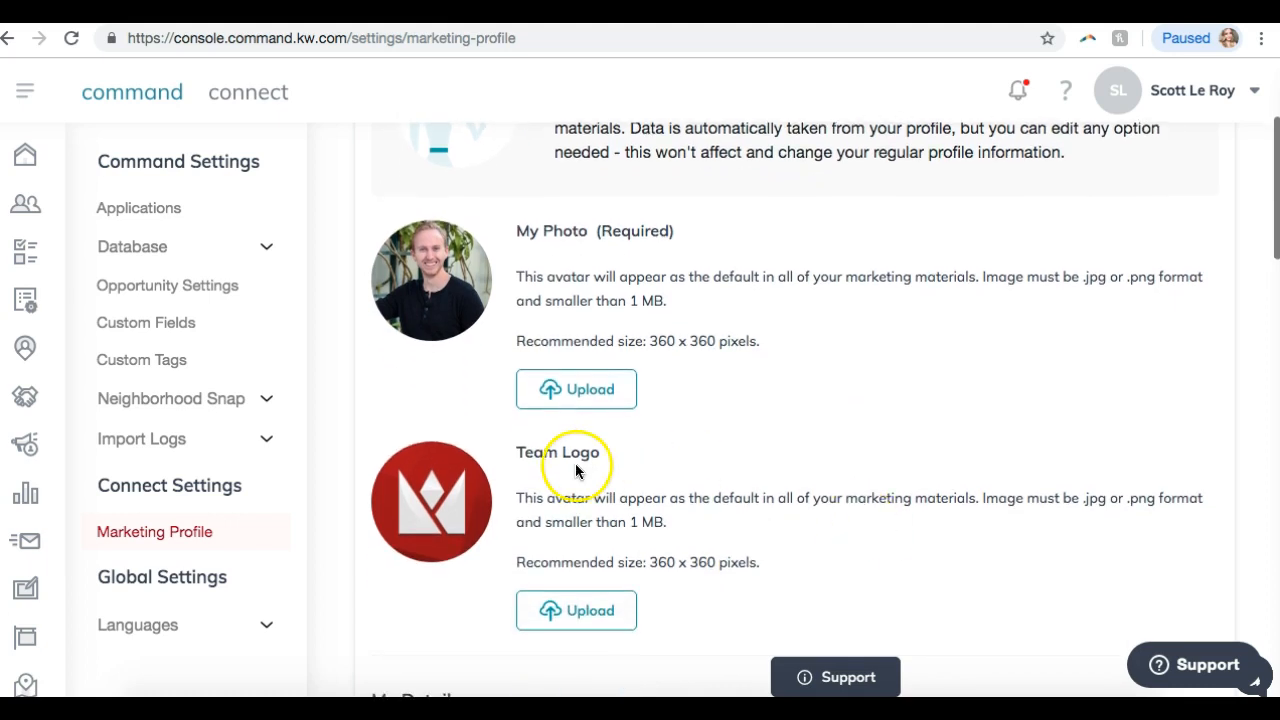
scroll(454, 522, "down", 5)
scroll(454, 522, "down", 5)
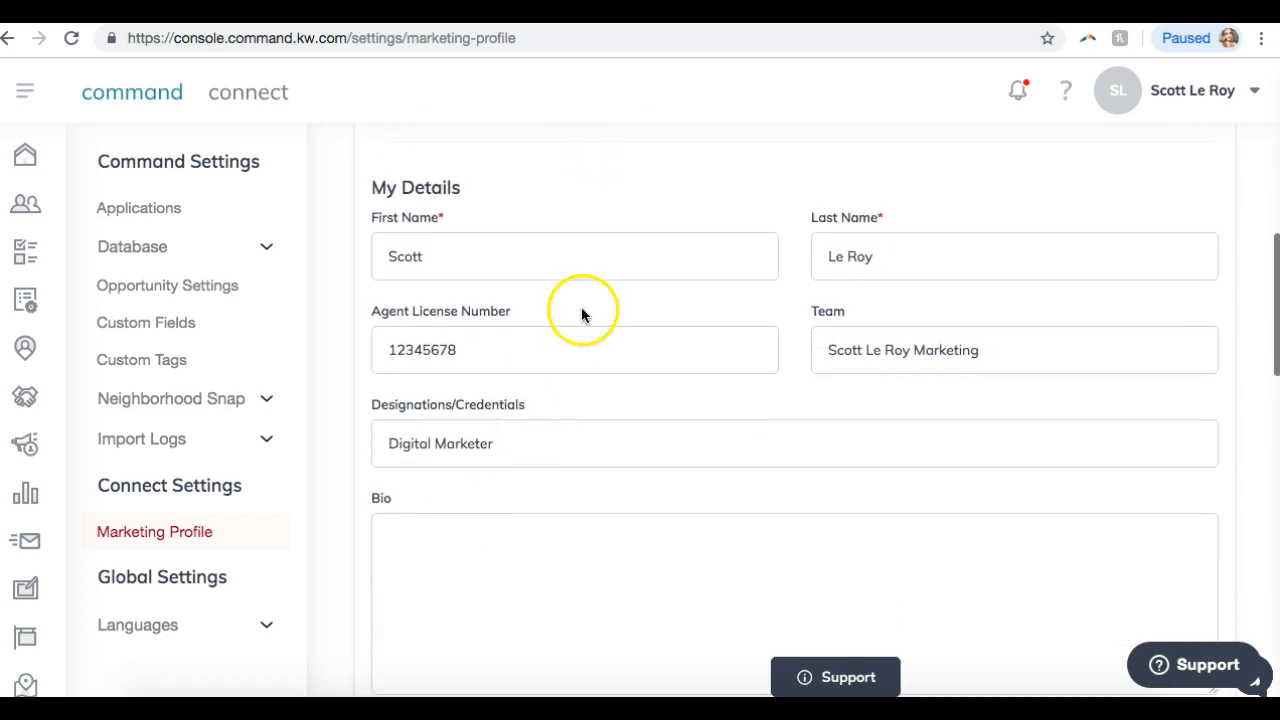
scroll(722, 329, "down", 2)
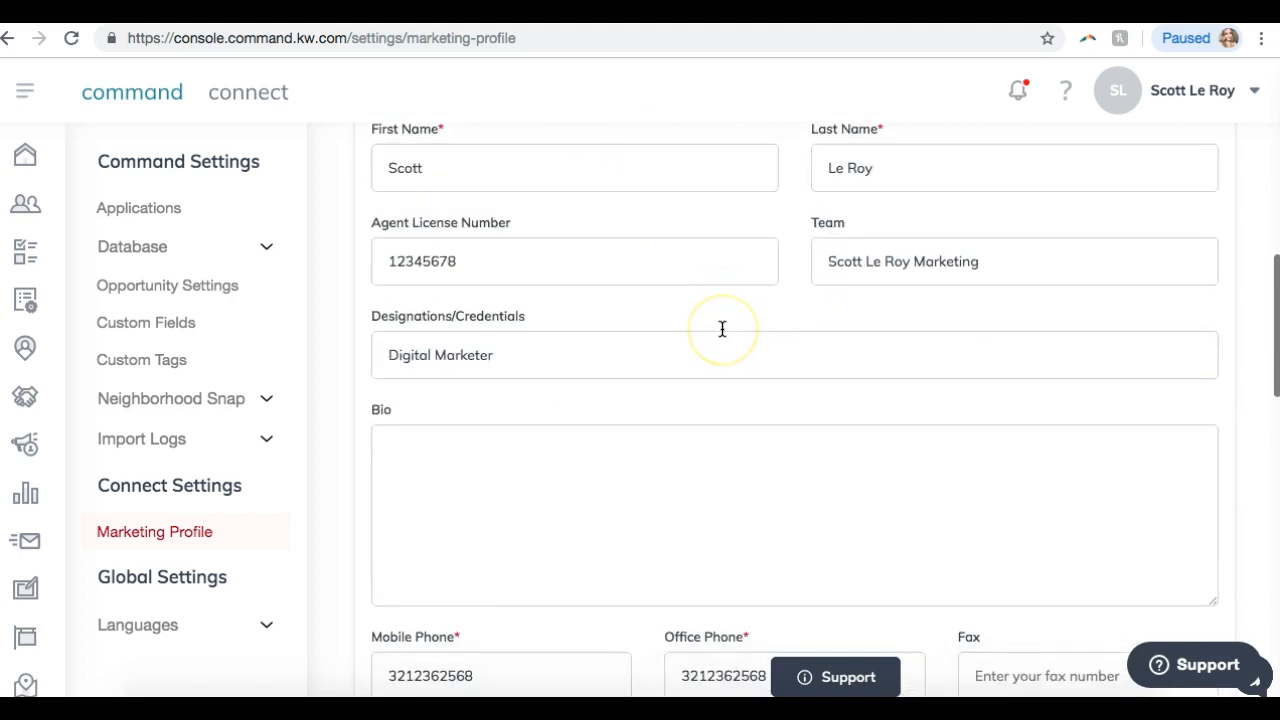
scroll(722, 329, "up", 1)
scroll(709, 343, "down", 1)
left_click(634, 311)
left_click(484, 466)
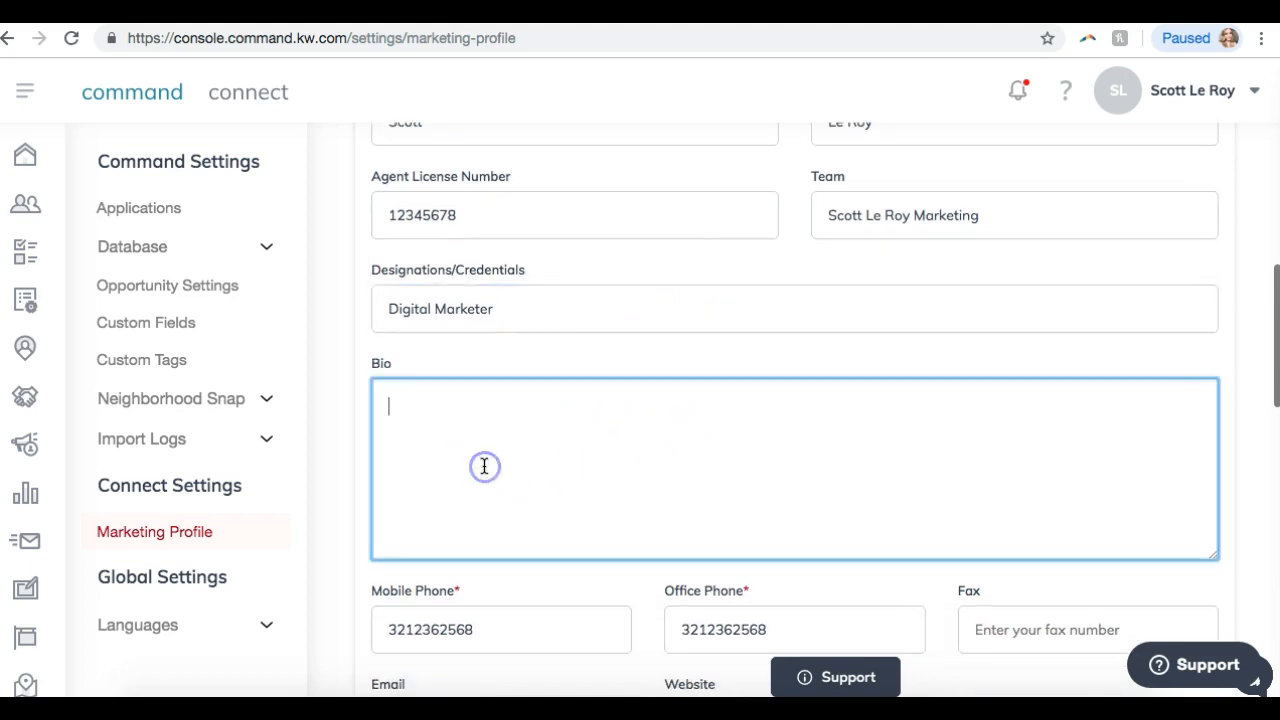
scroll(485, 466, "down", 4)
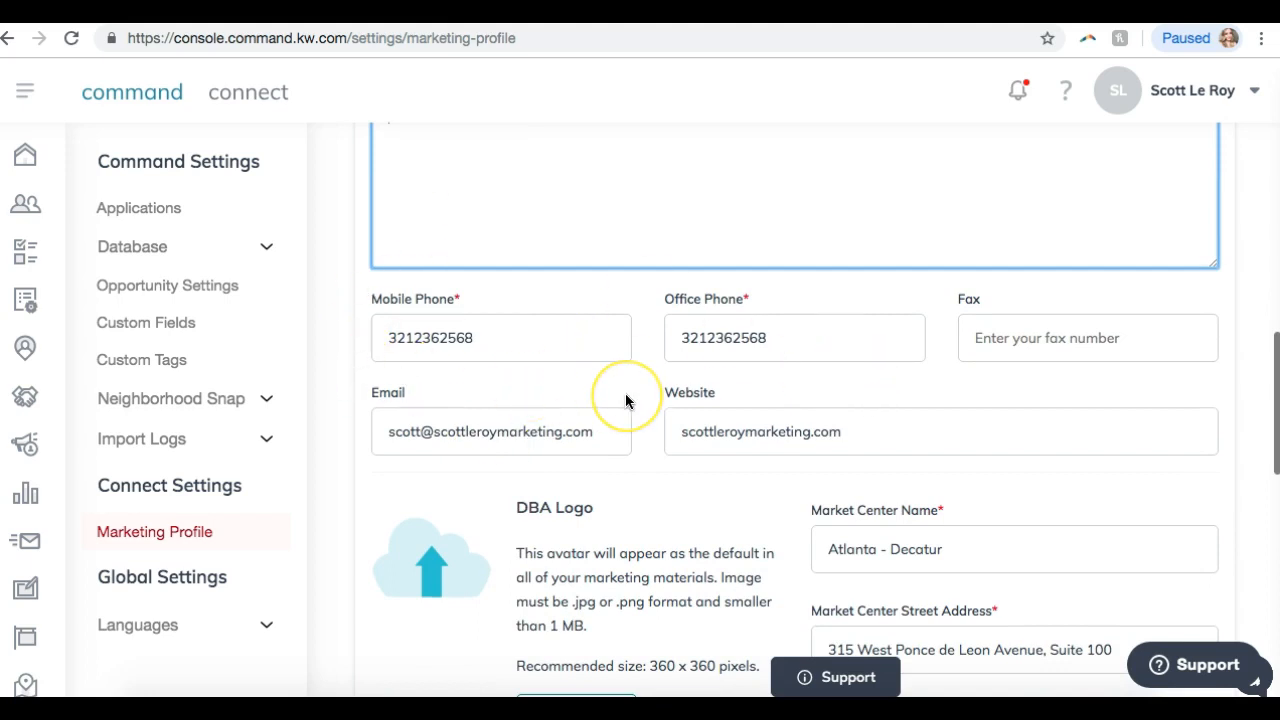
scroll(625, 400, "down", 2)
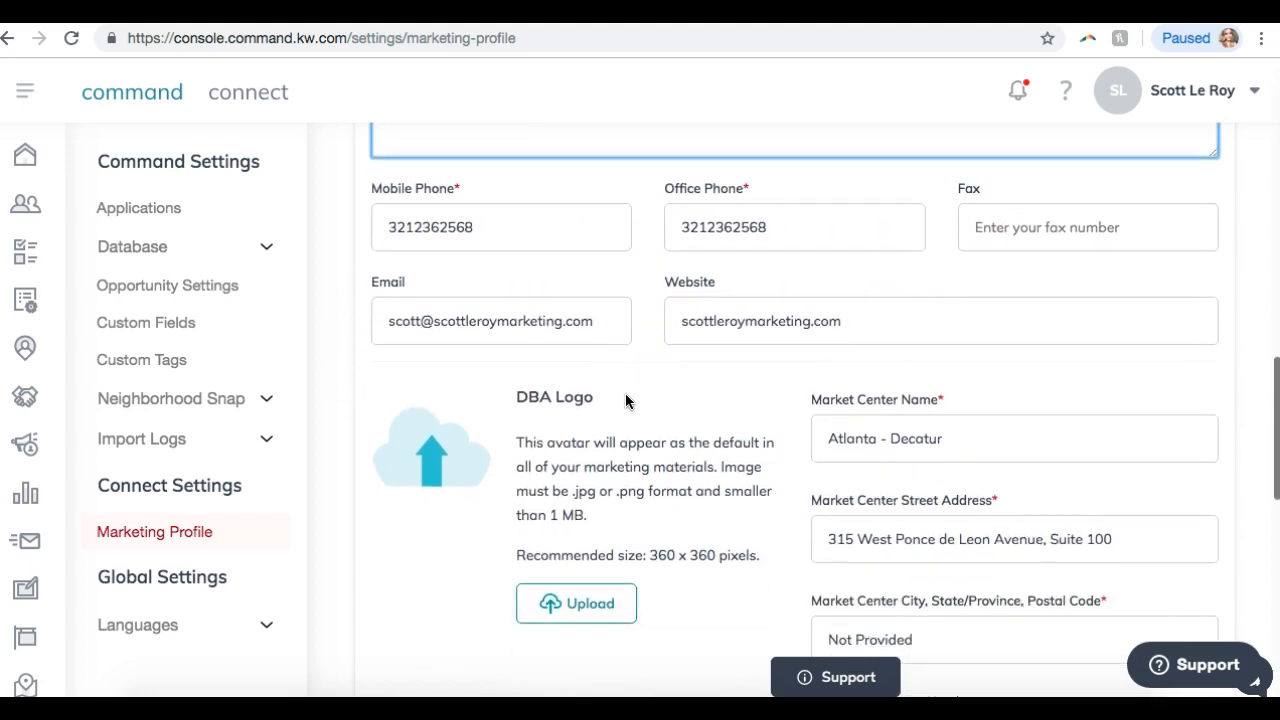
scroll(625, 400, "down", 3)
left_click(550, 348)
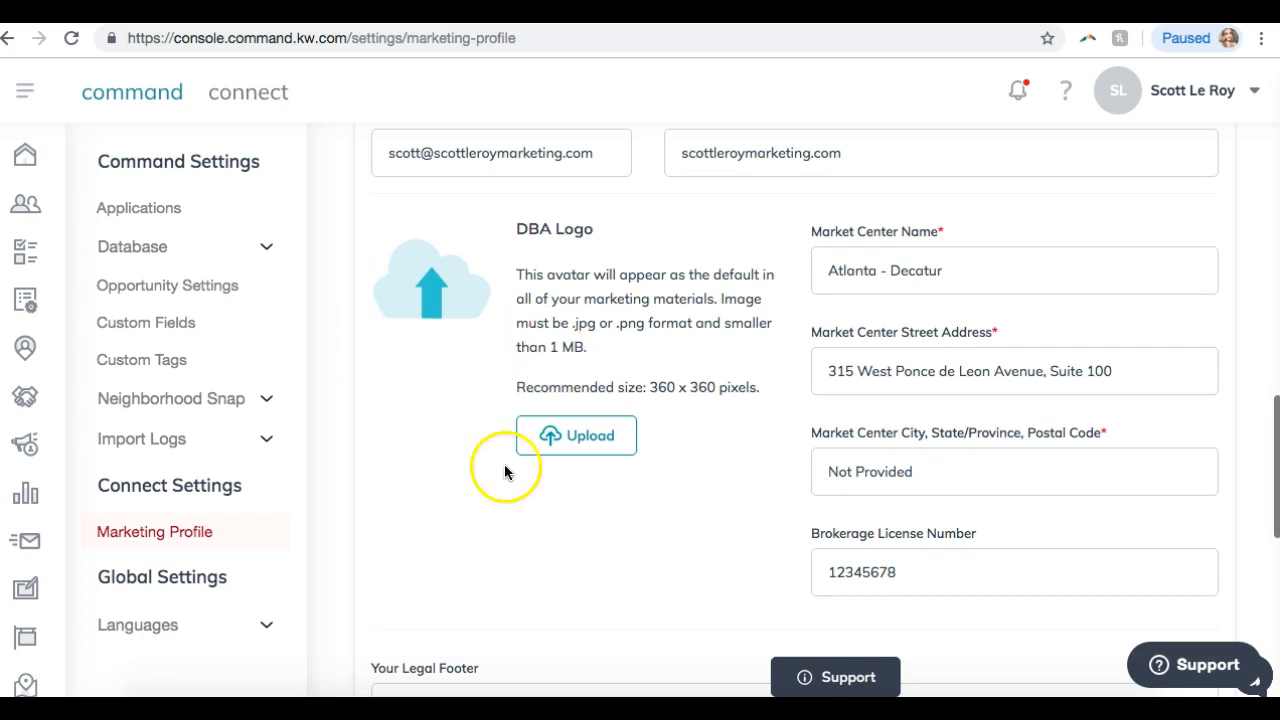
left_click(857, 370)
scroll(862, 362, "down", 2)
scroll(863, 362, "down", 4)
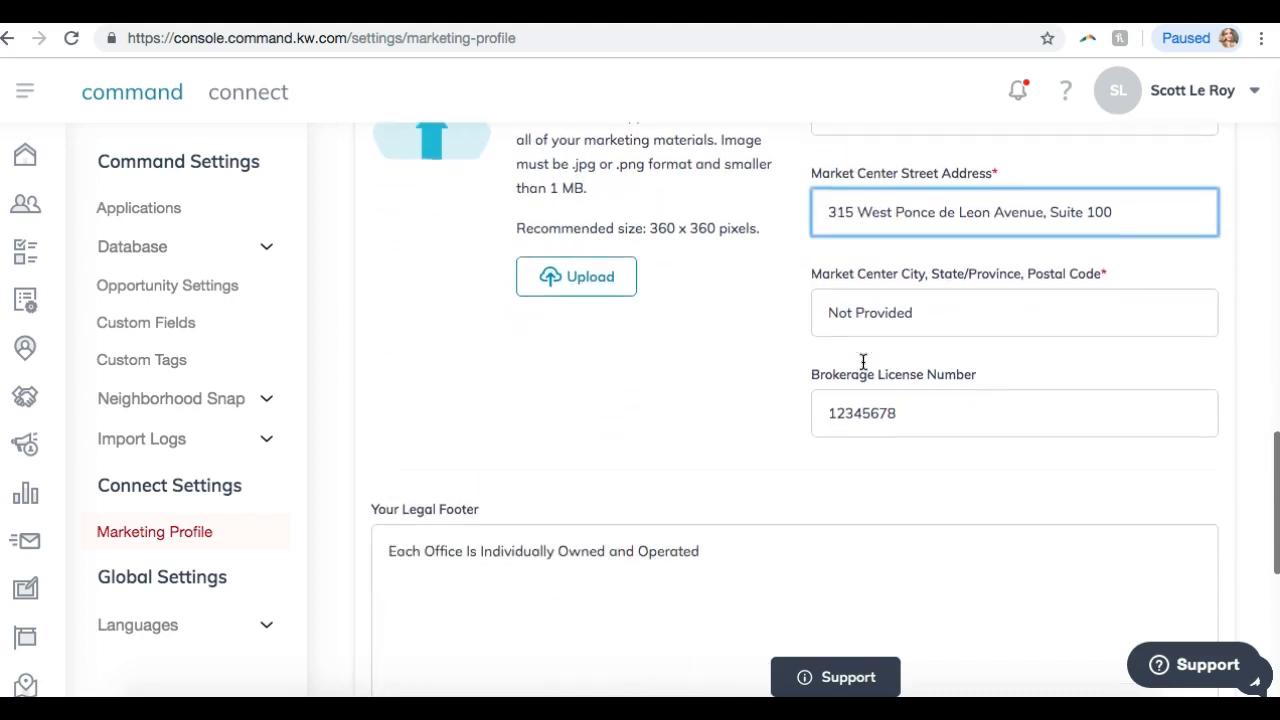
scroll(863, 362, "down", 4)
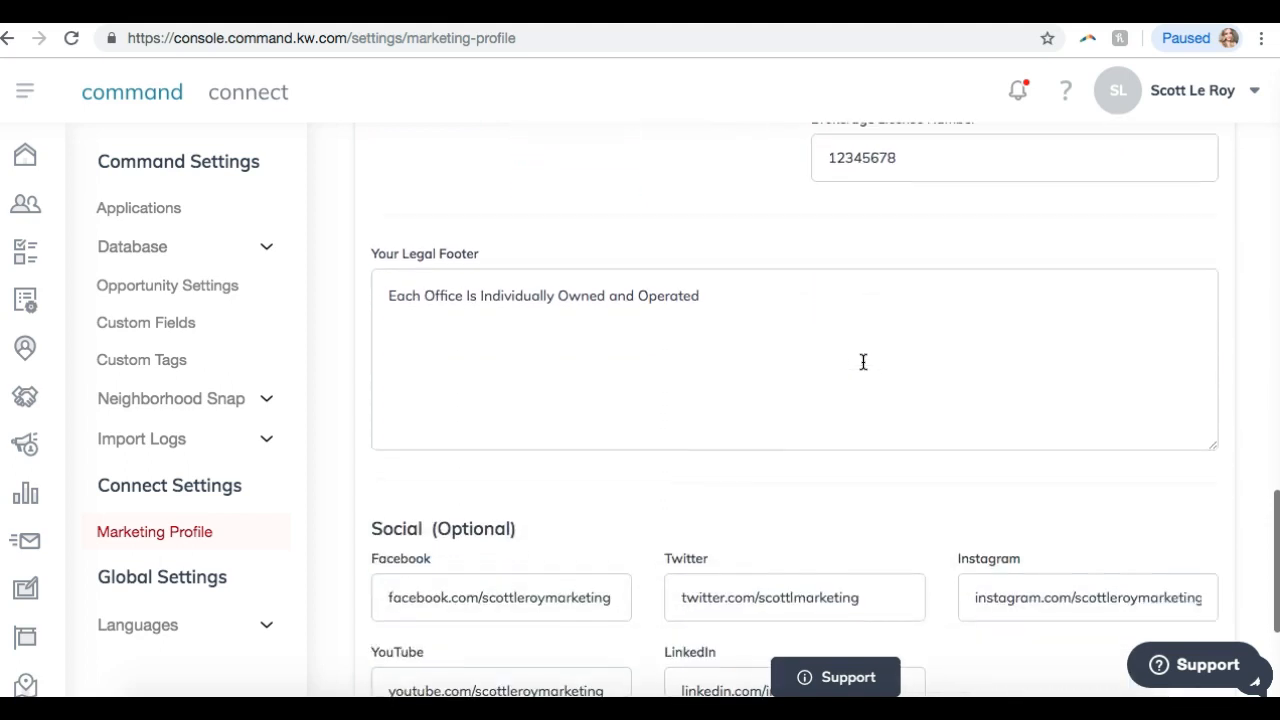
left_click(725, 288)
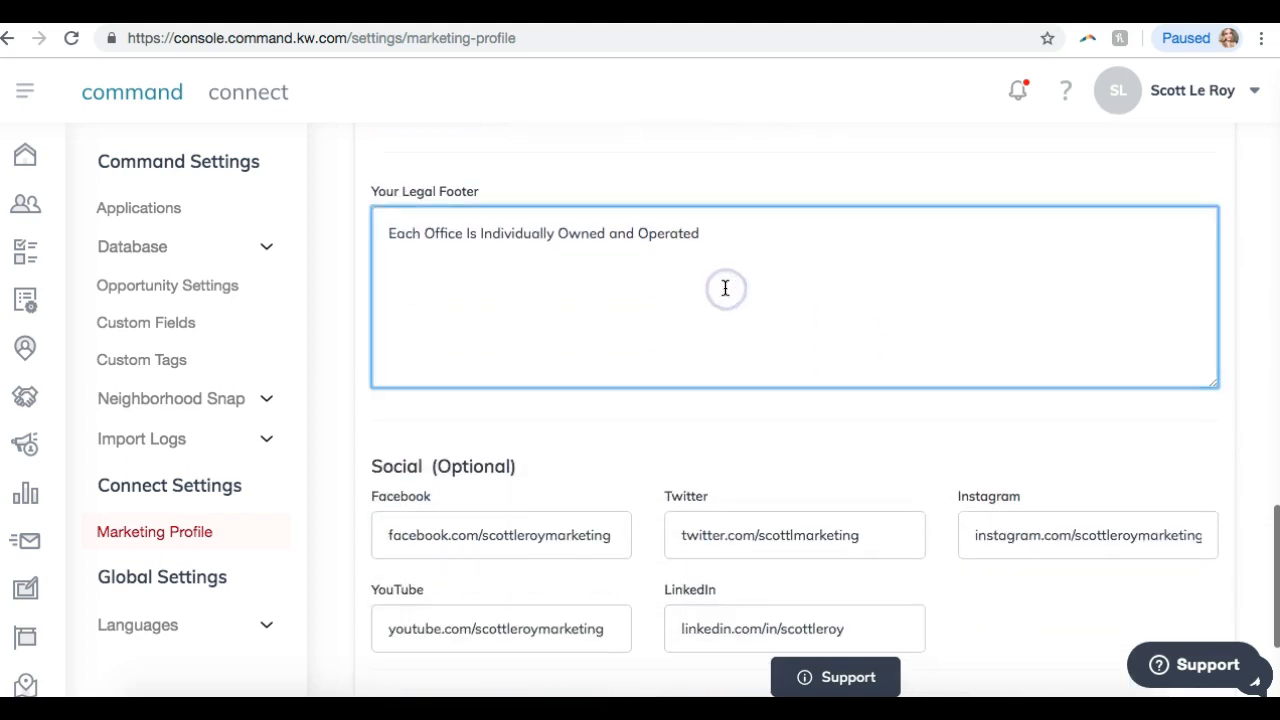
scroll(592, 406, "down", 4)
- Check the Branded KW App Link, save the Marketing Profile, and close the success message
scroll(592, 411, "down", 1)
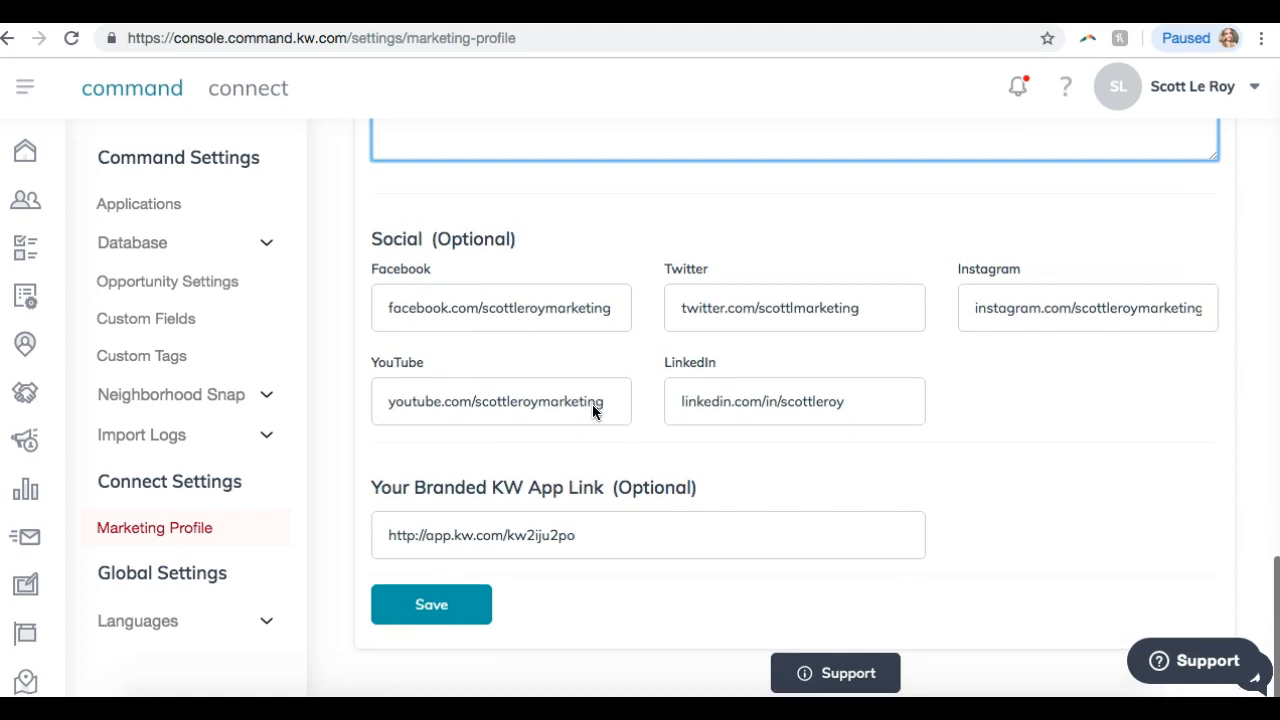
left_click(597, 552)
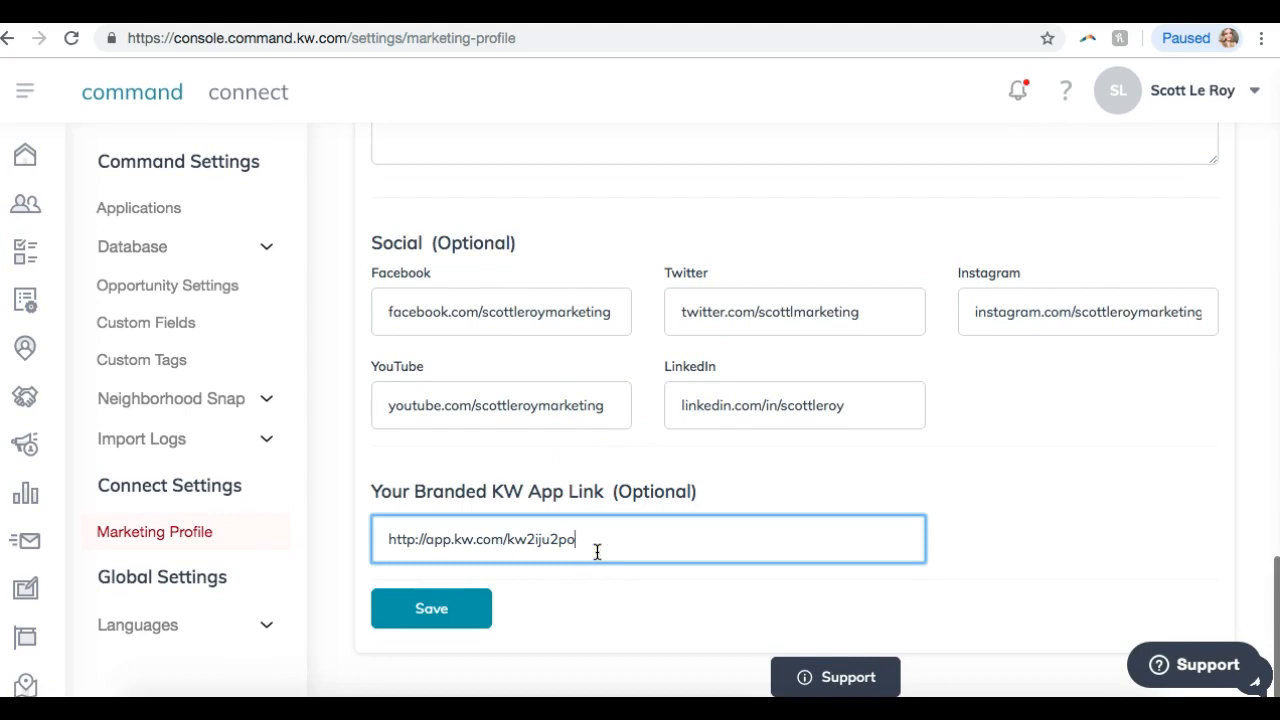
scroll(597, 552, "up", 15)
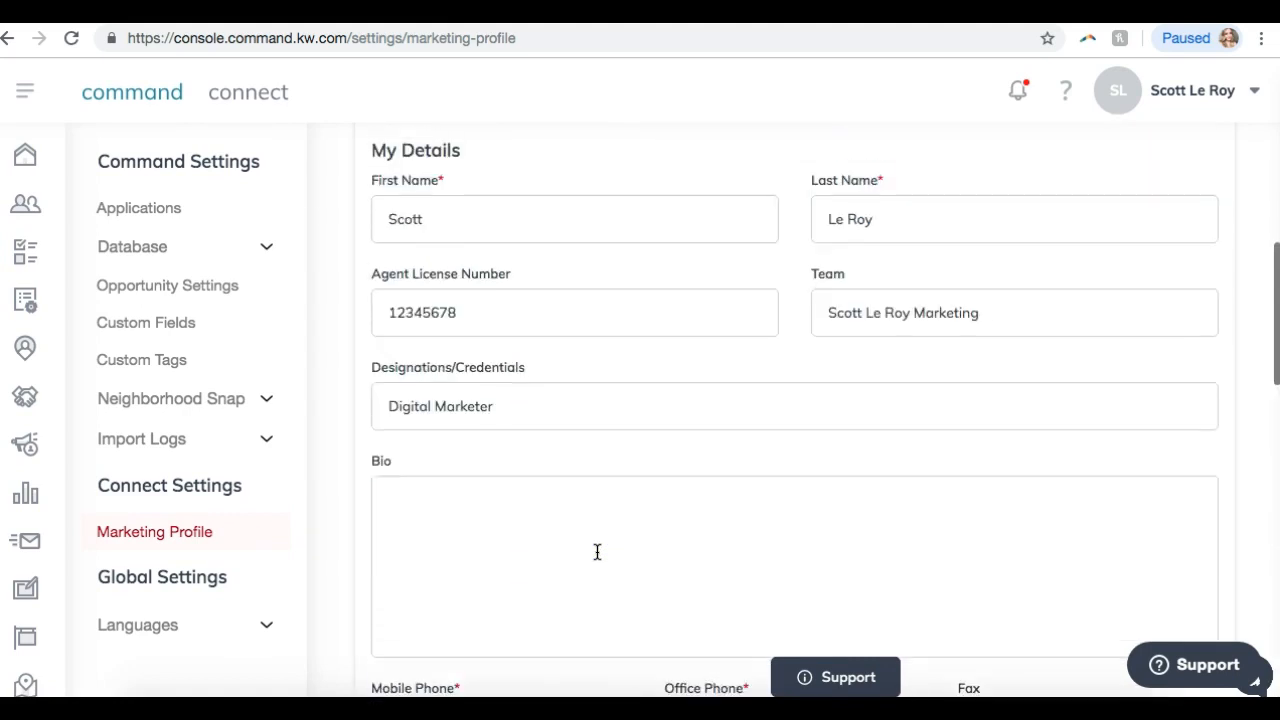
scroll(597, 552, "up", 3)
scroll(597, 552, "down", 10)
scroll(596, 561, "down", 5)
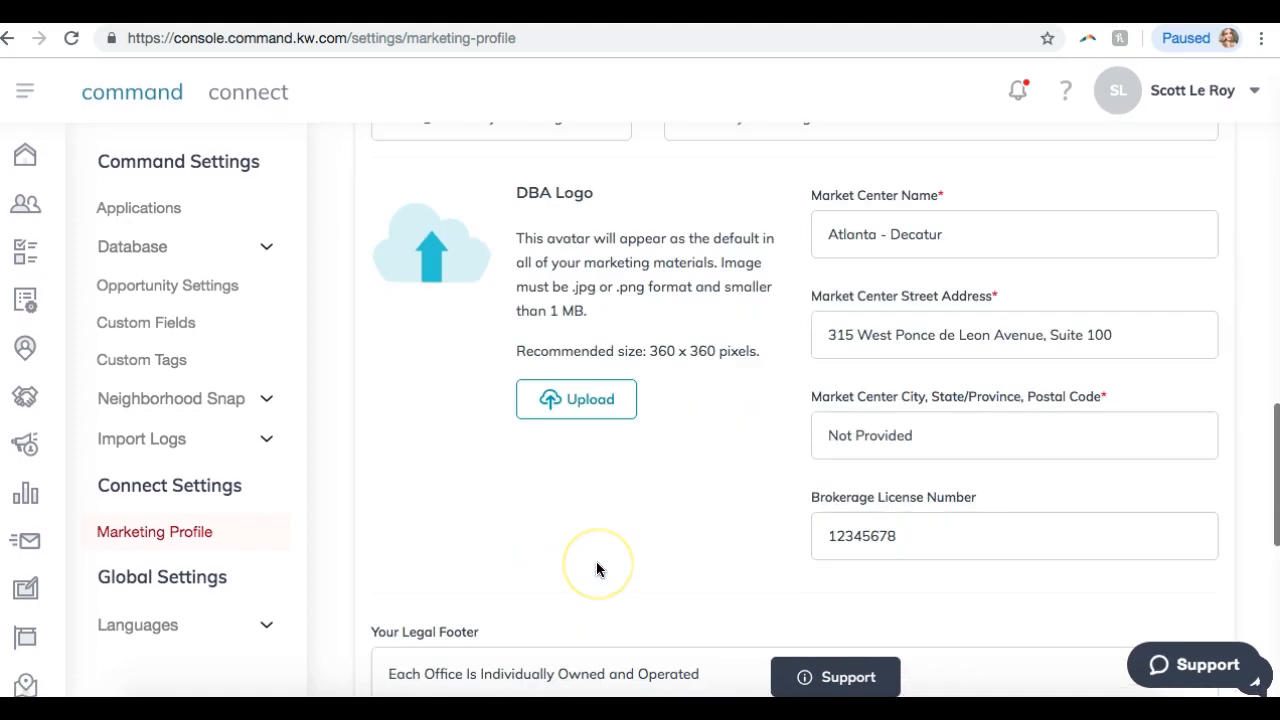
scroll(596, 561, "down", 3)
scroll(596, 577, "down", 4)
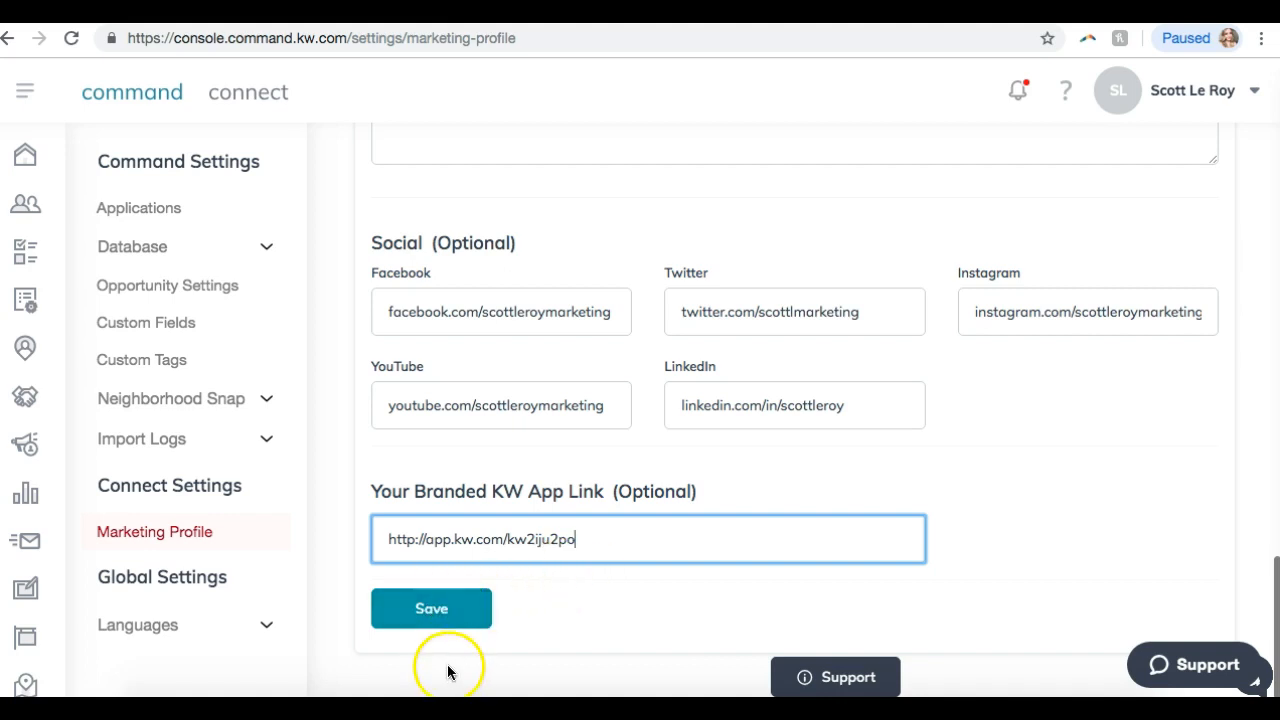
left_click(431, 620)
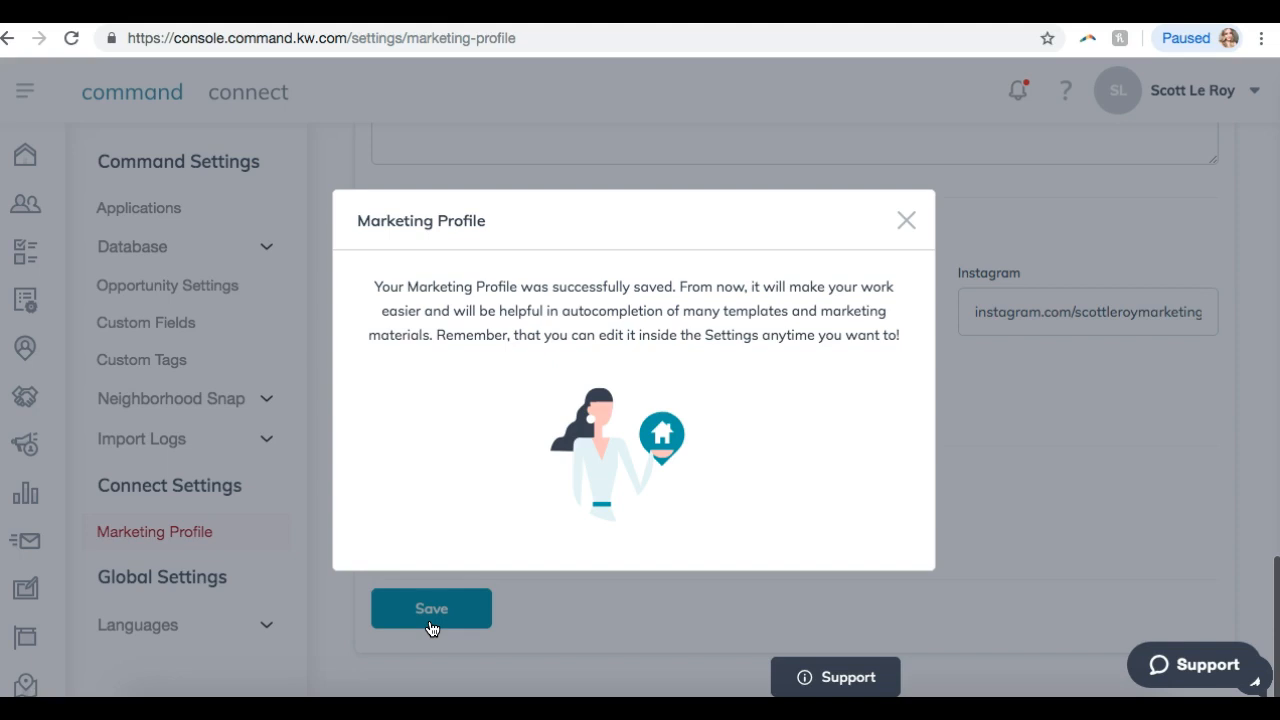
left_click(440, 606)
left_click(907, 222)
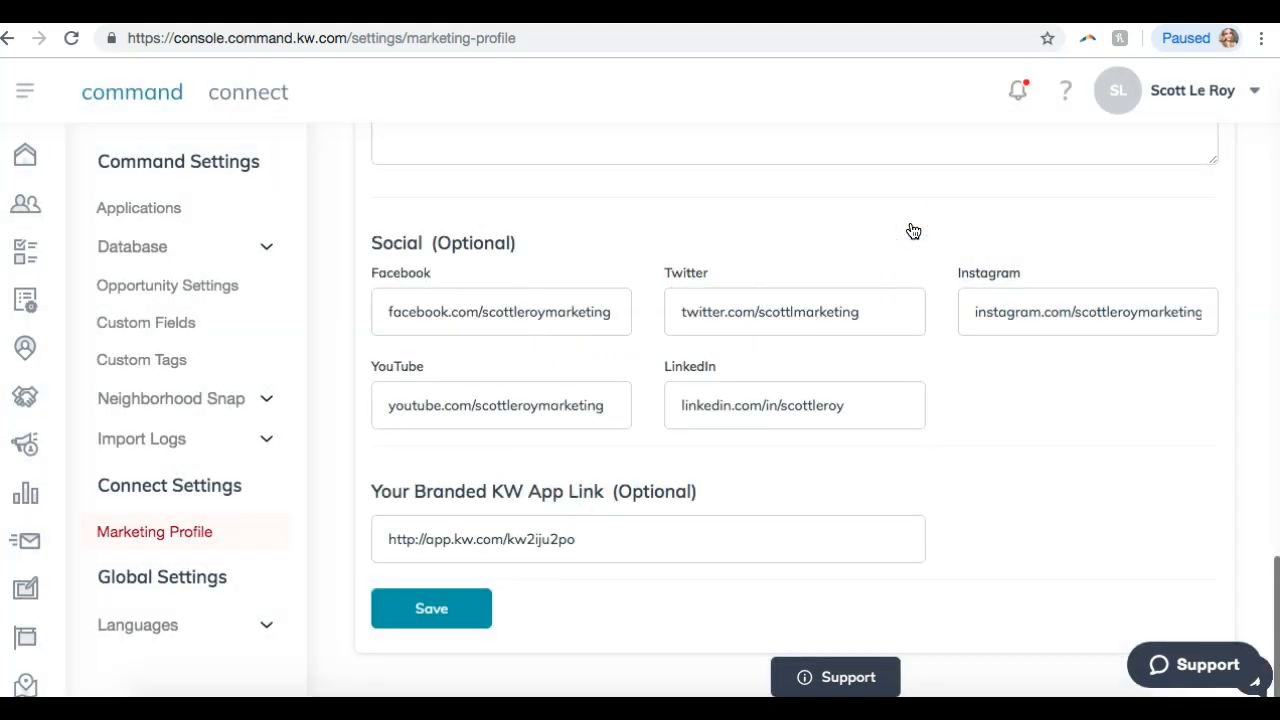
- Return to the Command dashboard via the sidebar home icon and scroll through its tool cards
left_click(24, 160)
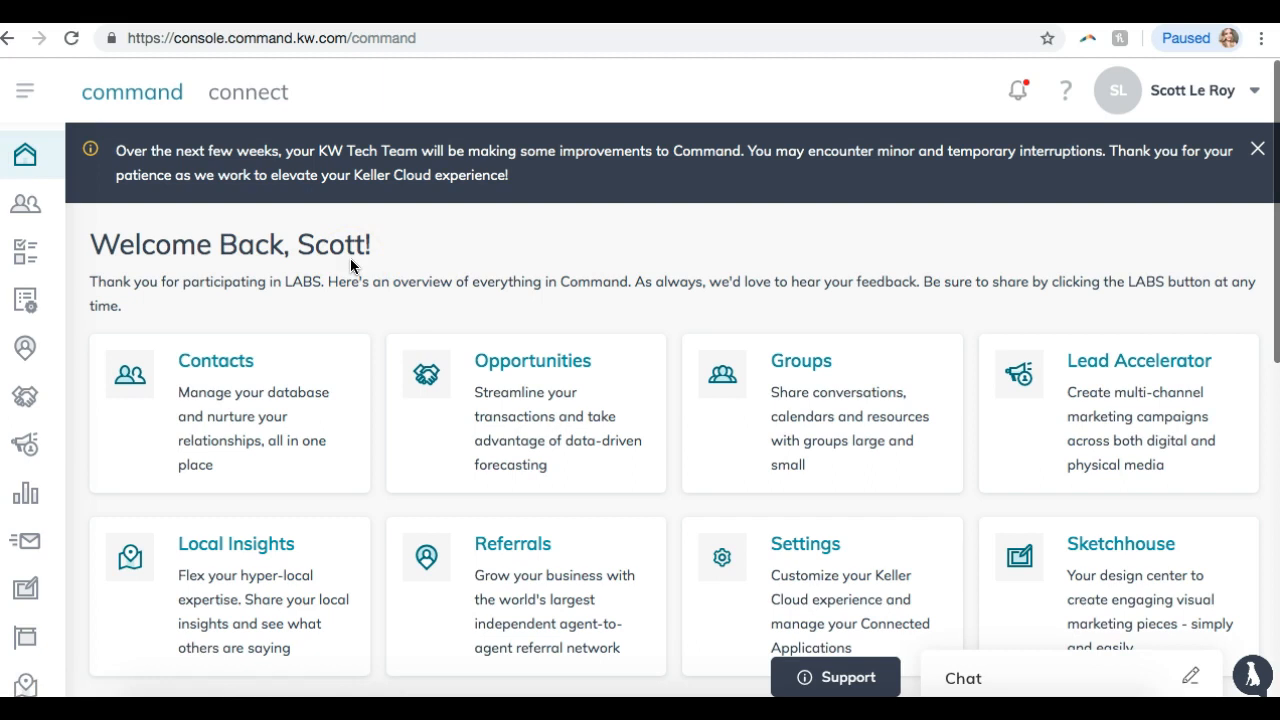
scroll(498, 315, "down", 3)
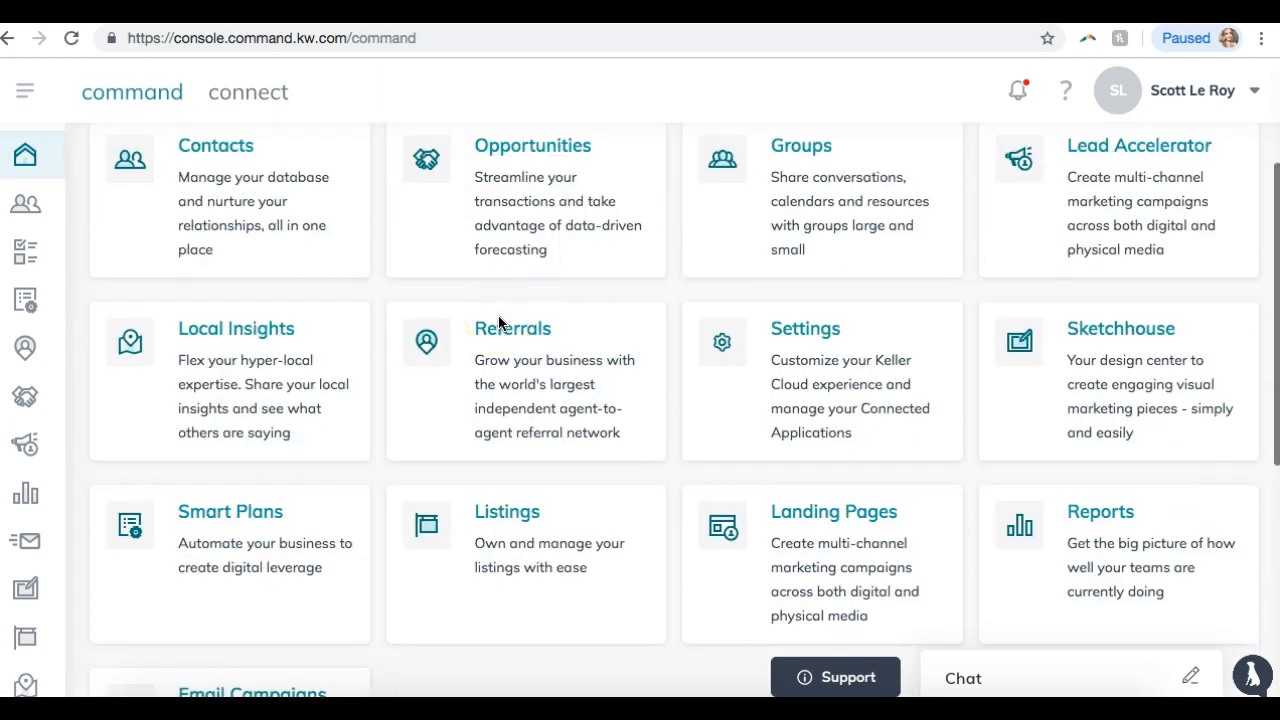
scroll(498, 322, "down", 3)
scroll(500, 326, "up", 1)
scroll(500, 326, "up", 1)
scroll(500, 326, "up", 1)
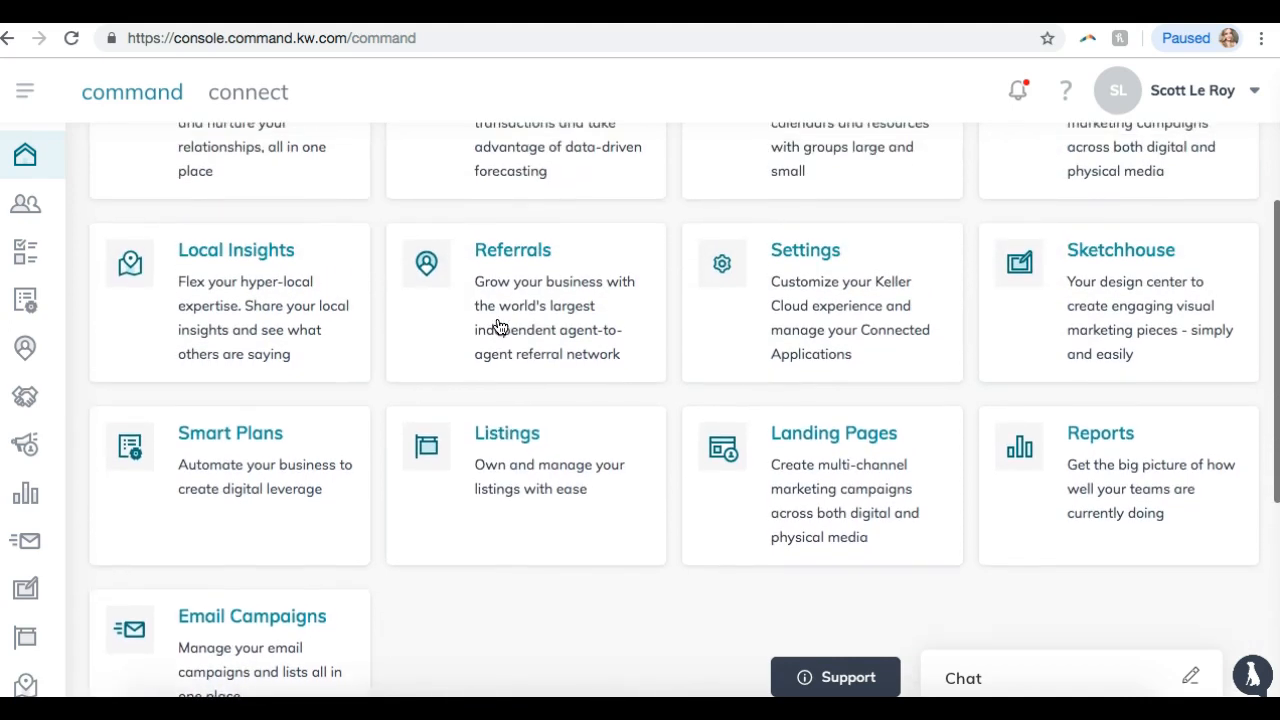
scroll(500, 326, "up", 2)
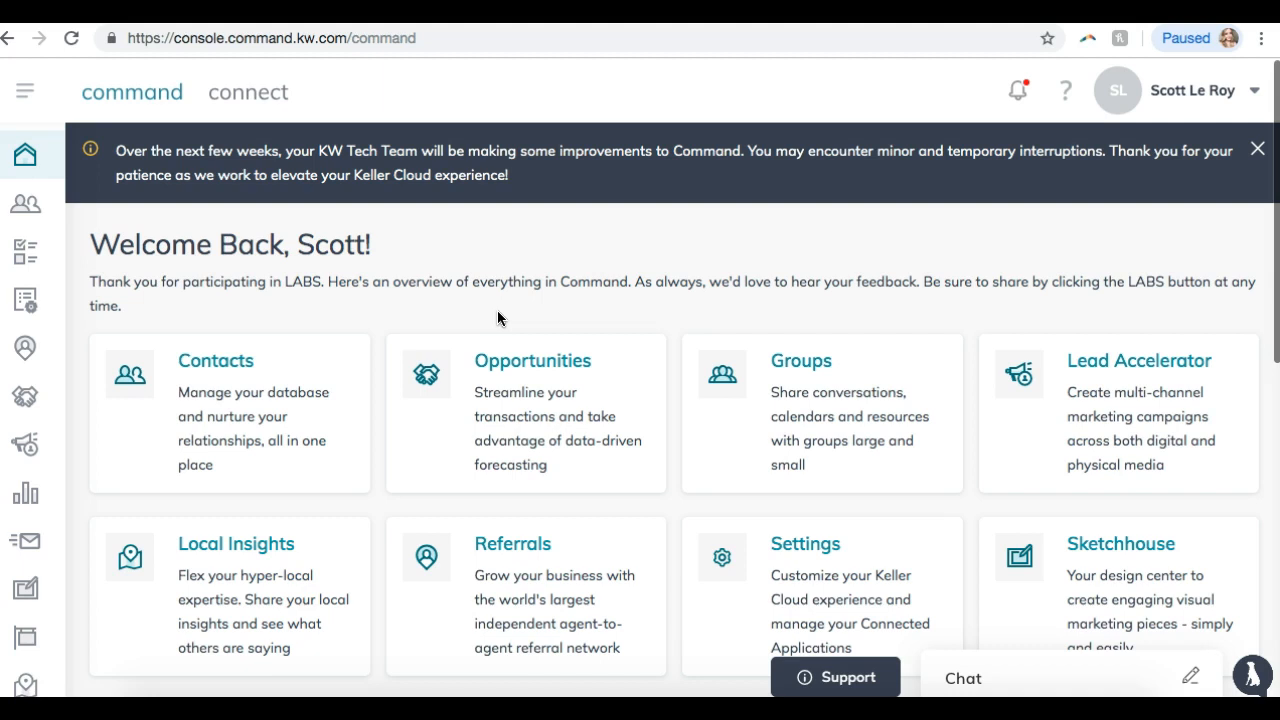
key("ctrl+t")
type("mailch")
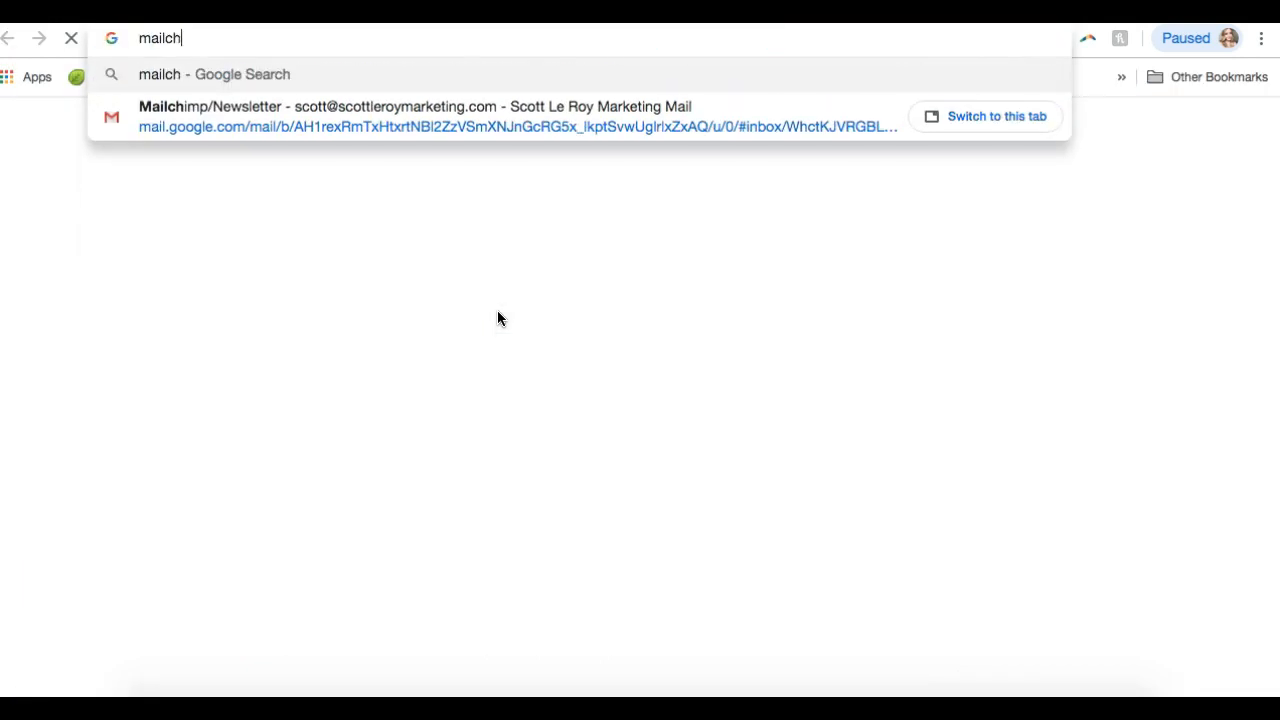
type("imp.com/signup")
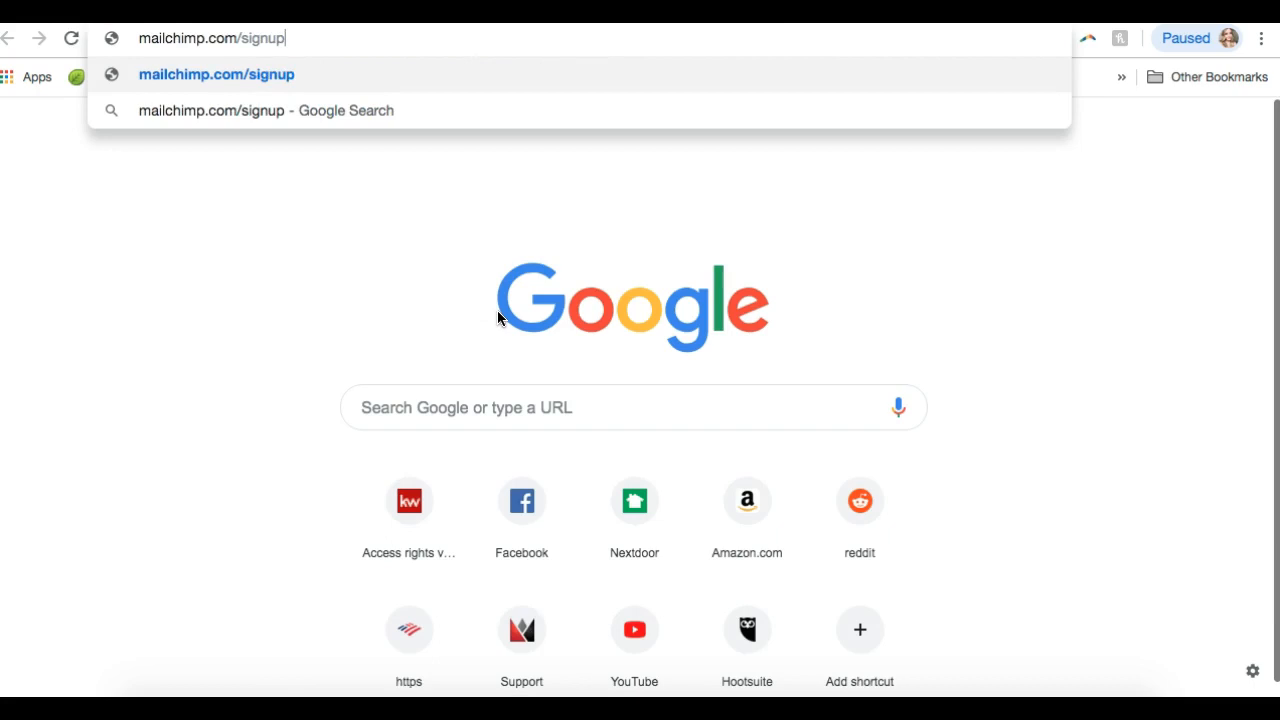
key("Return")
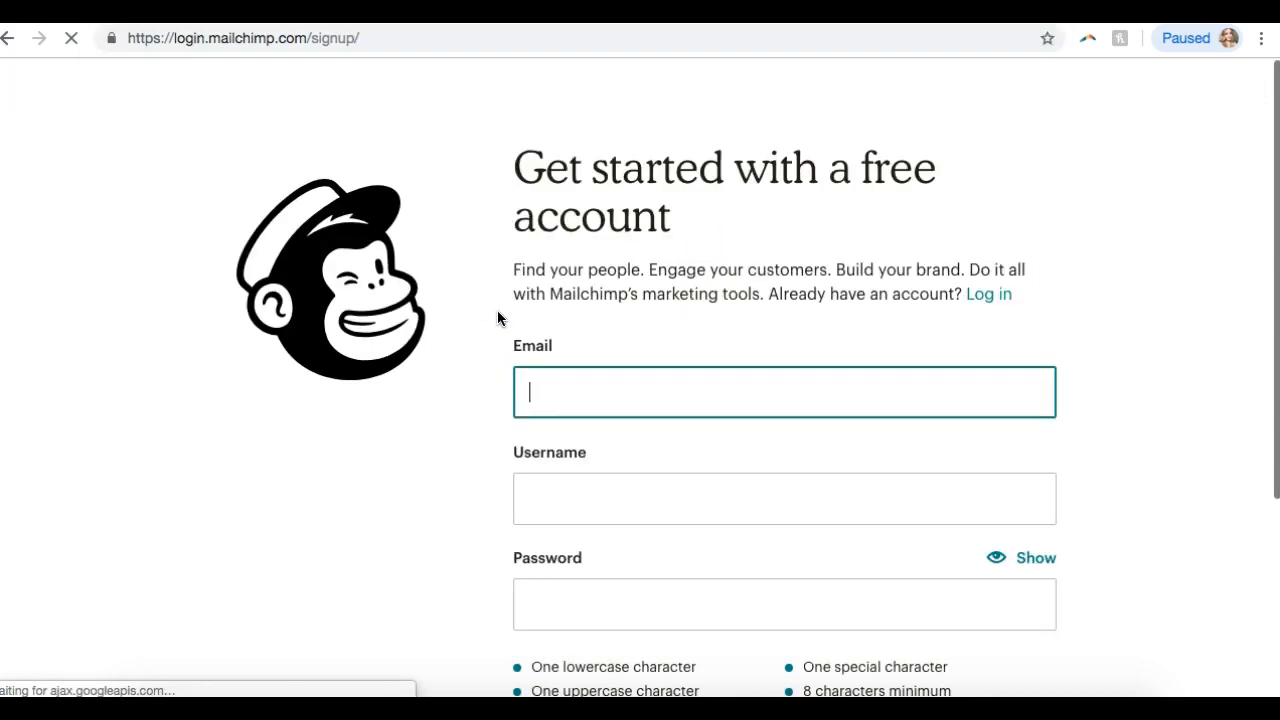
scroll(498, 318, "down", 1)
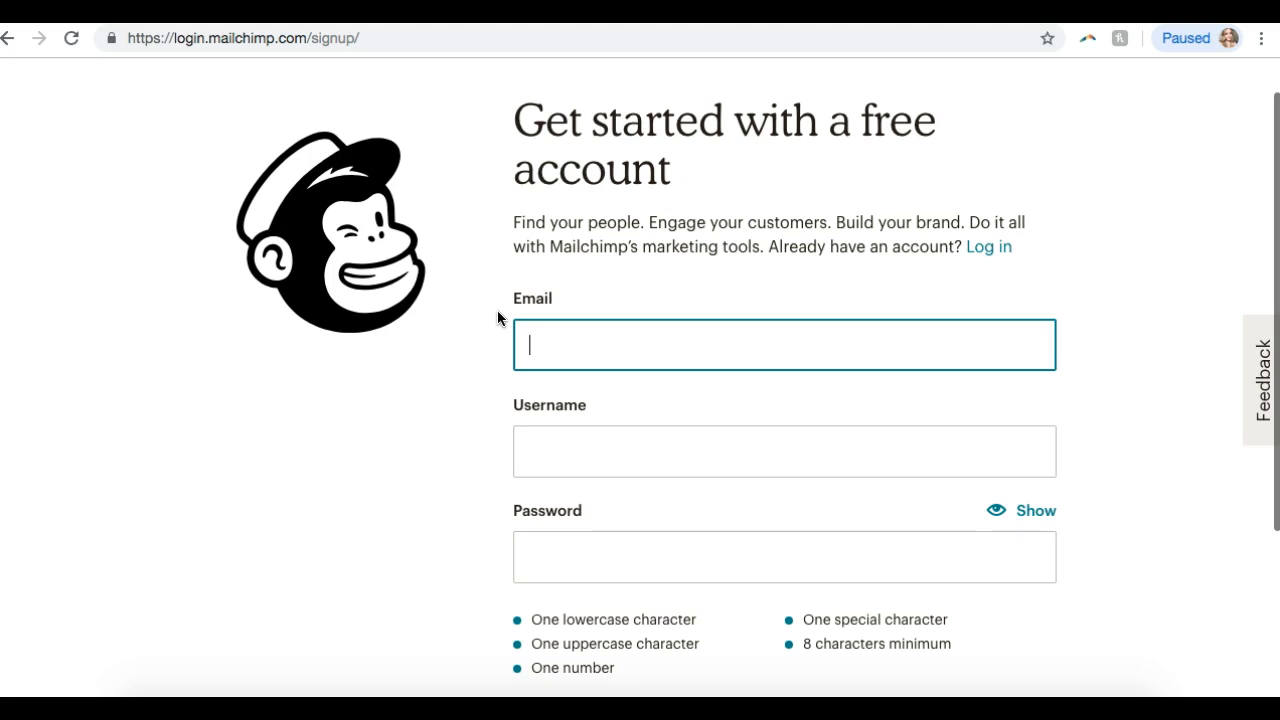
scroll(498, 318, "down", 1)
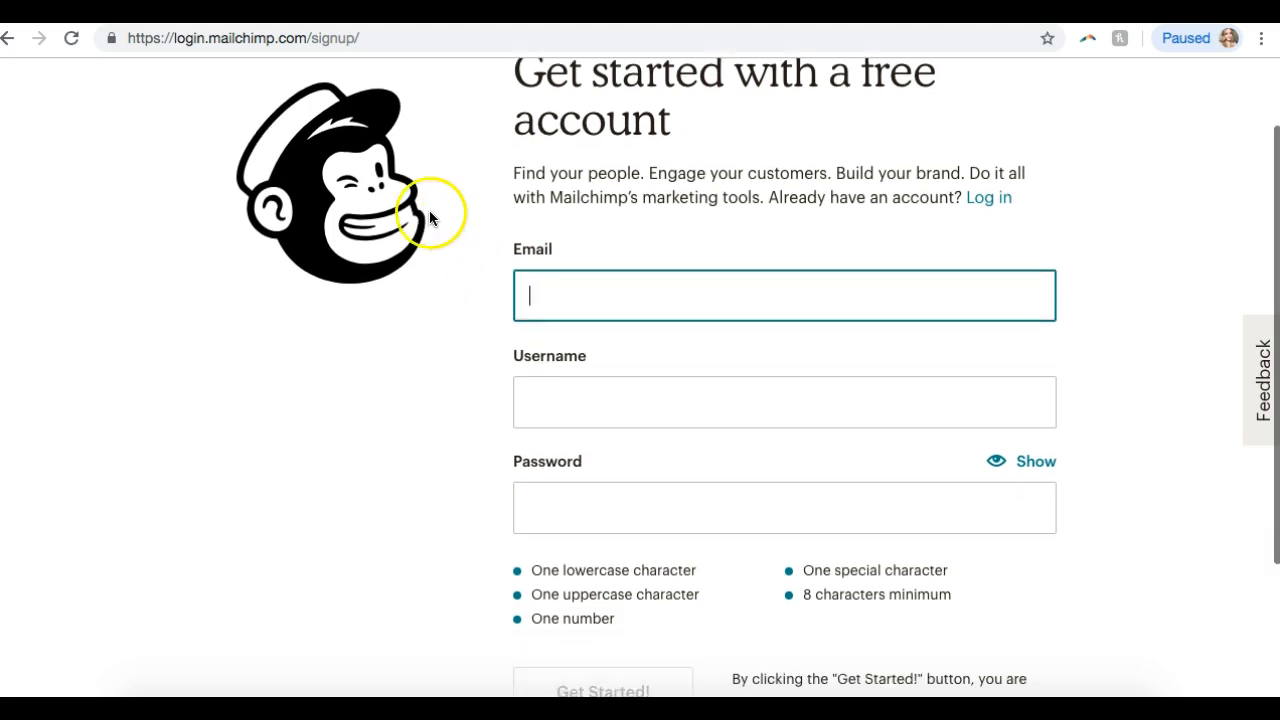
scroll(428, 212, "down", 2)
scroll(427, 218, "up", 3)
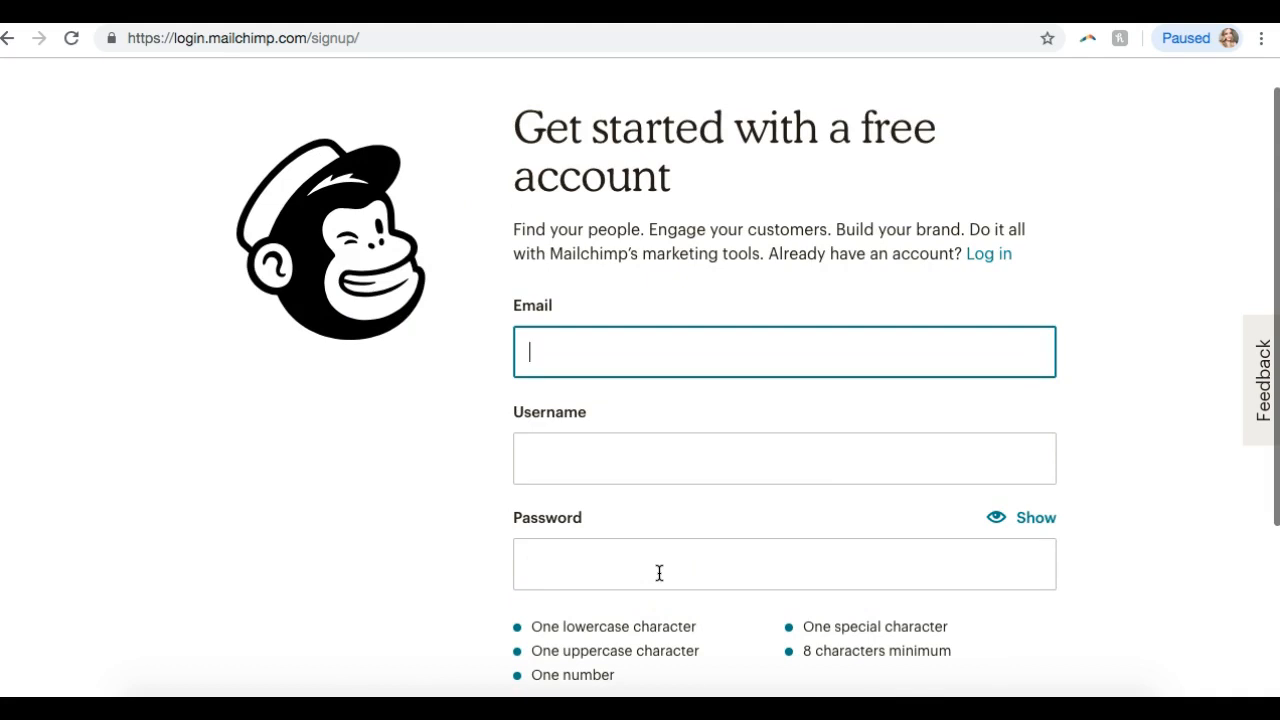
left_click(341, 145)
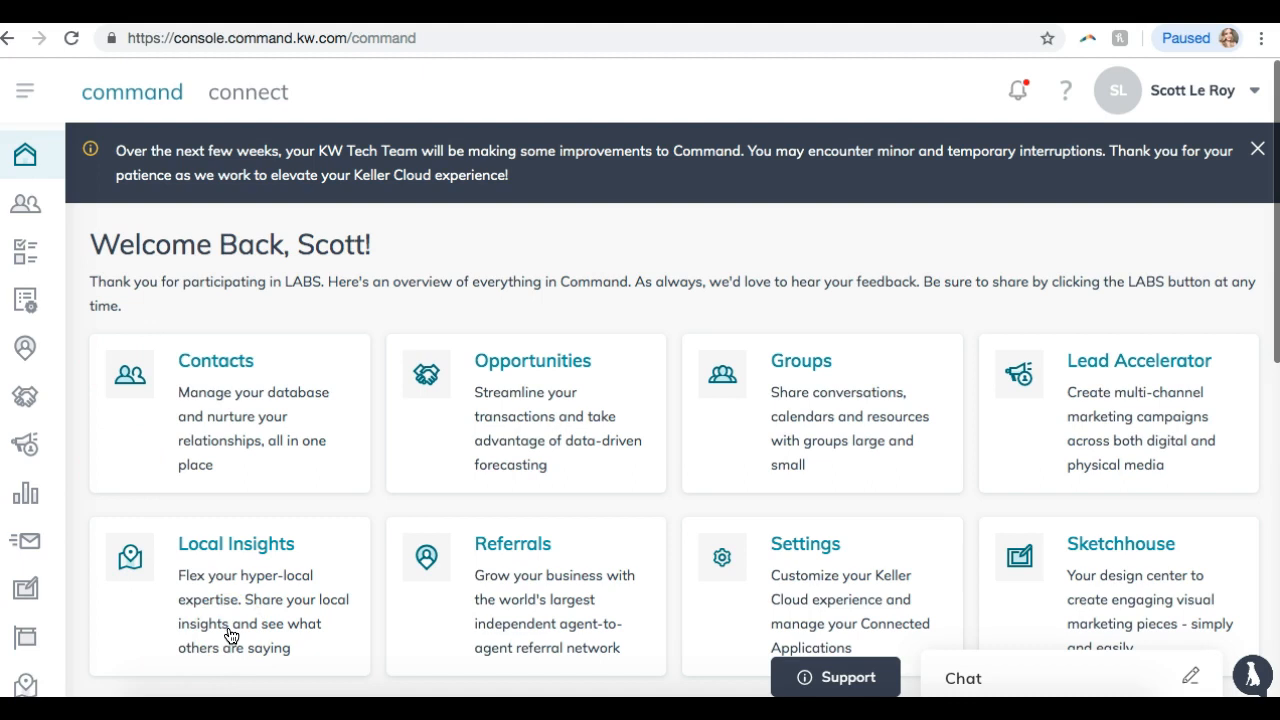
- Launch the Lead Accelerator card from the dashboard
scroll(540, 325, "down", 2)
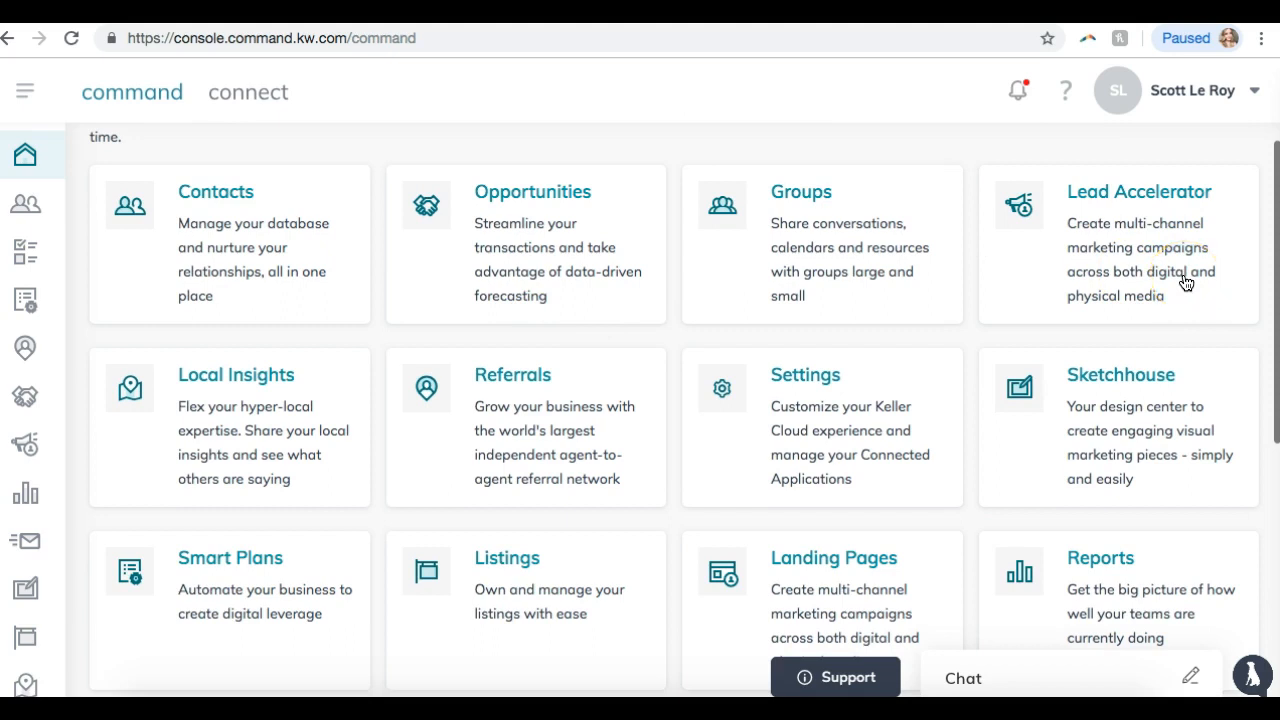
left_click(1093, 255)
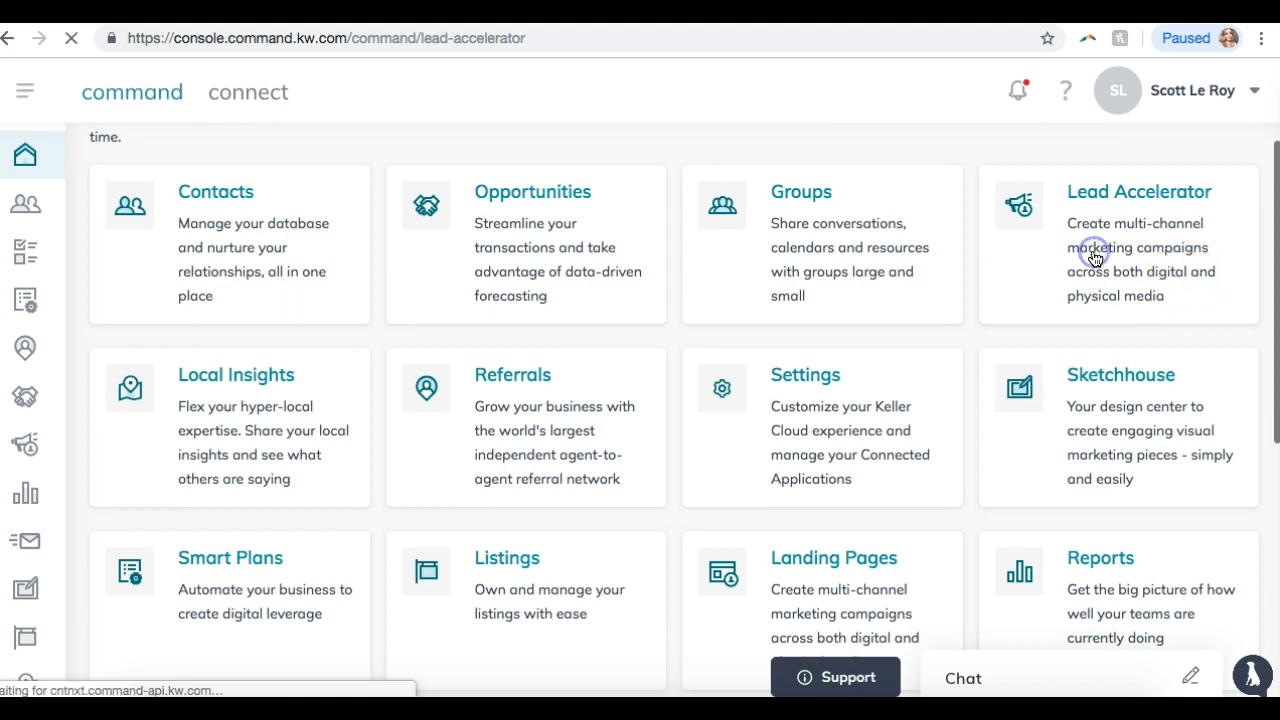
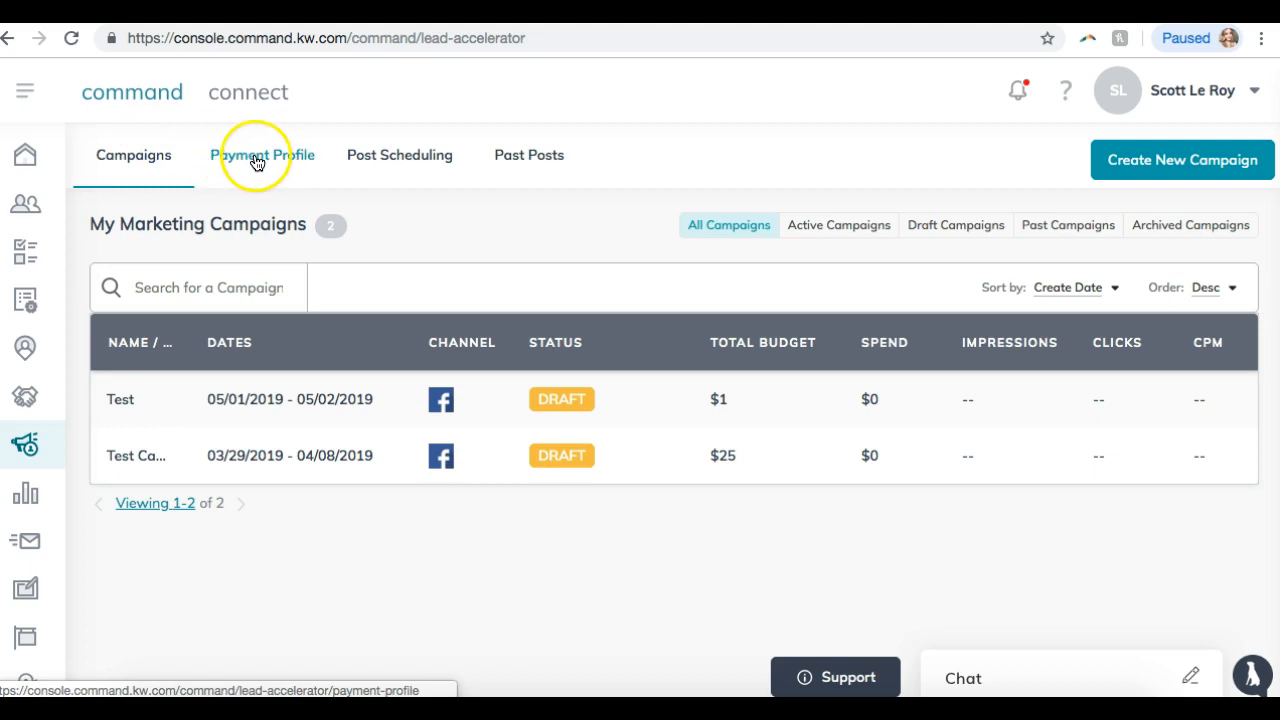
- Check the payment profile page, then return to the marketing campaigns list
left_click(257, 160)
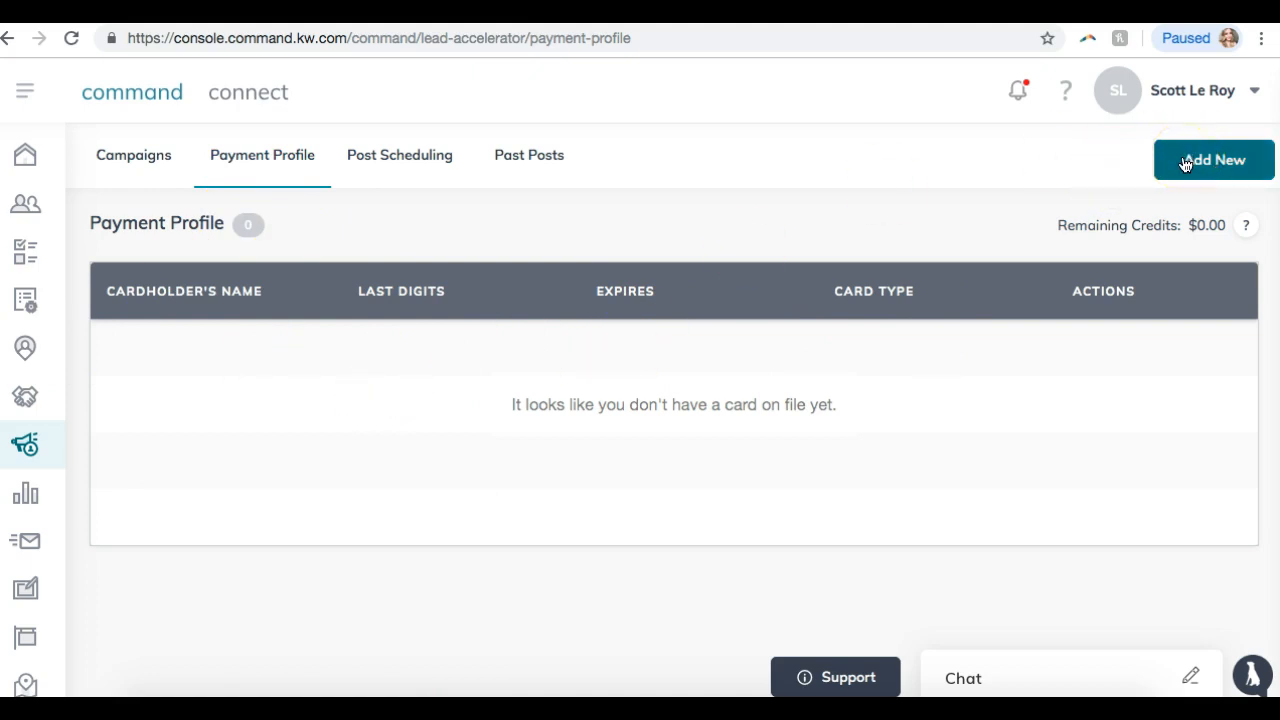
left_click(146, 166)
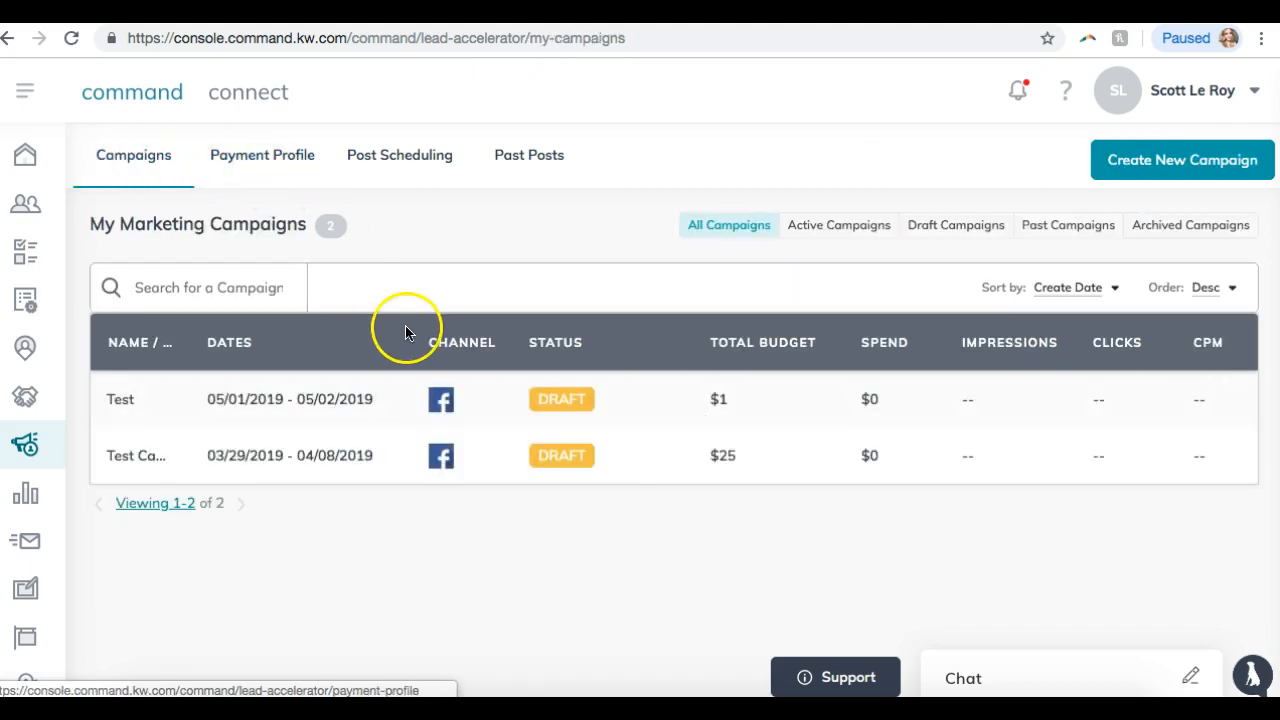
left_click(772, 395)
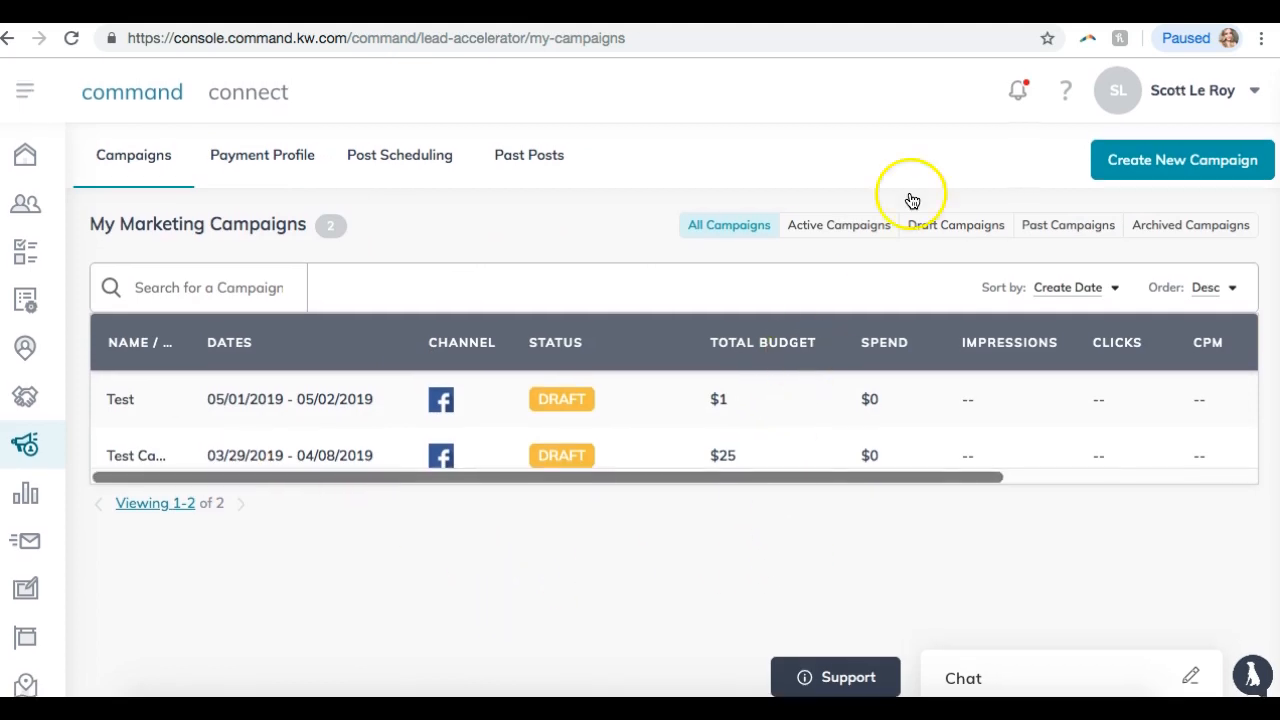
- Start a new marketing campaign named 'Test Campaign 4/25'
left_click(1134, 175)
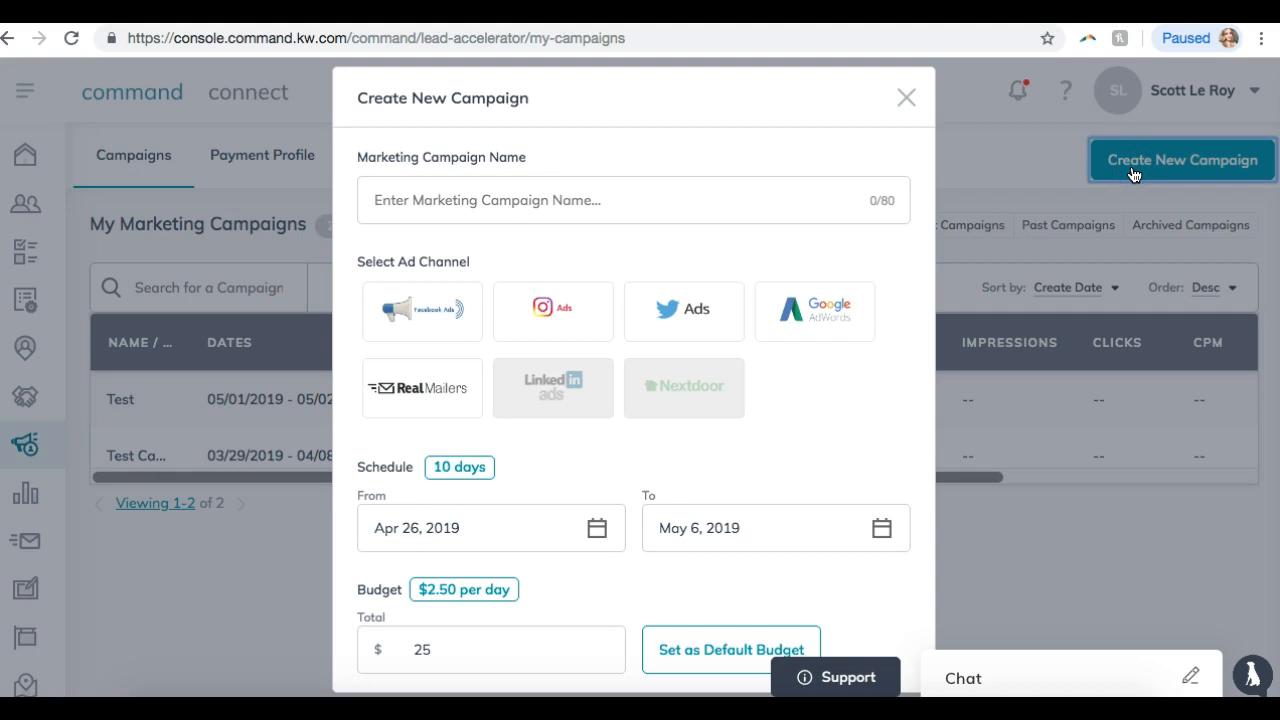
left_click(703, 180)
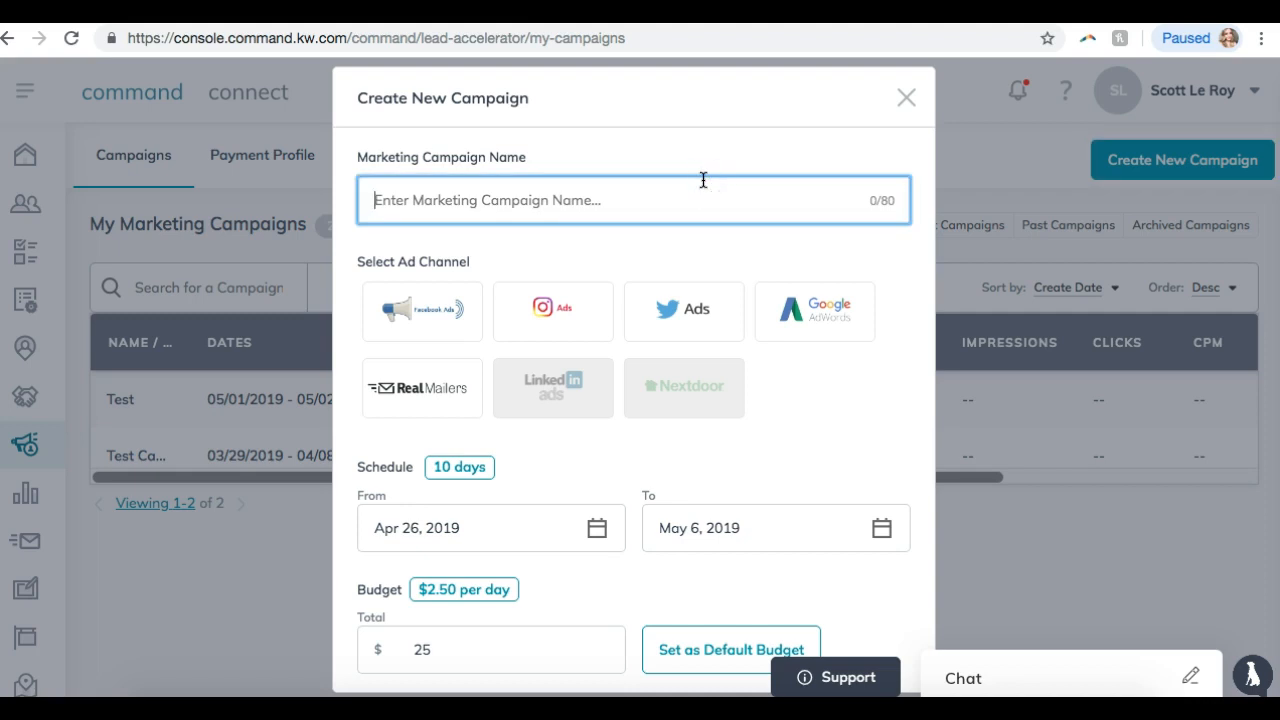
type("Test C")
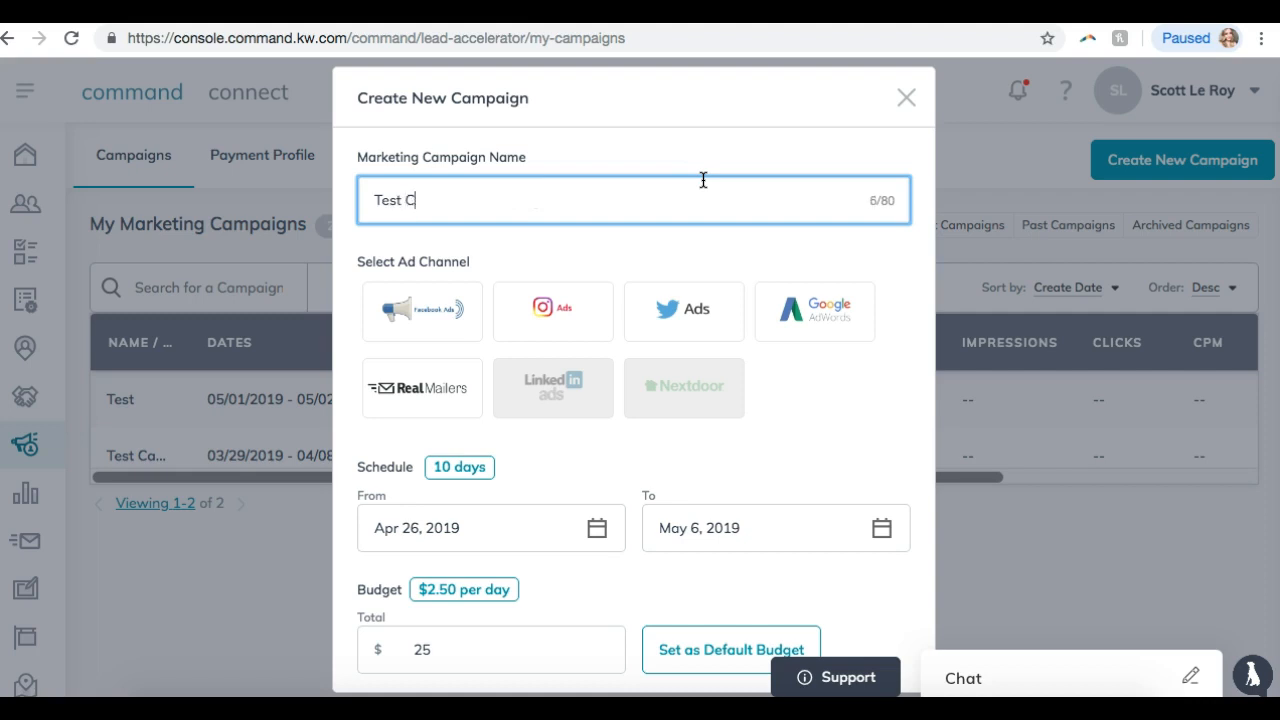
type("ampaign 4/25")
left_click(595, 213)
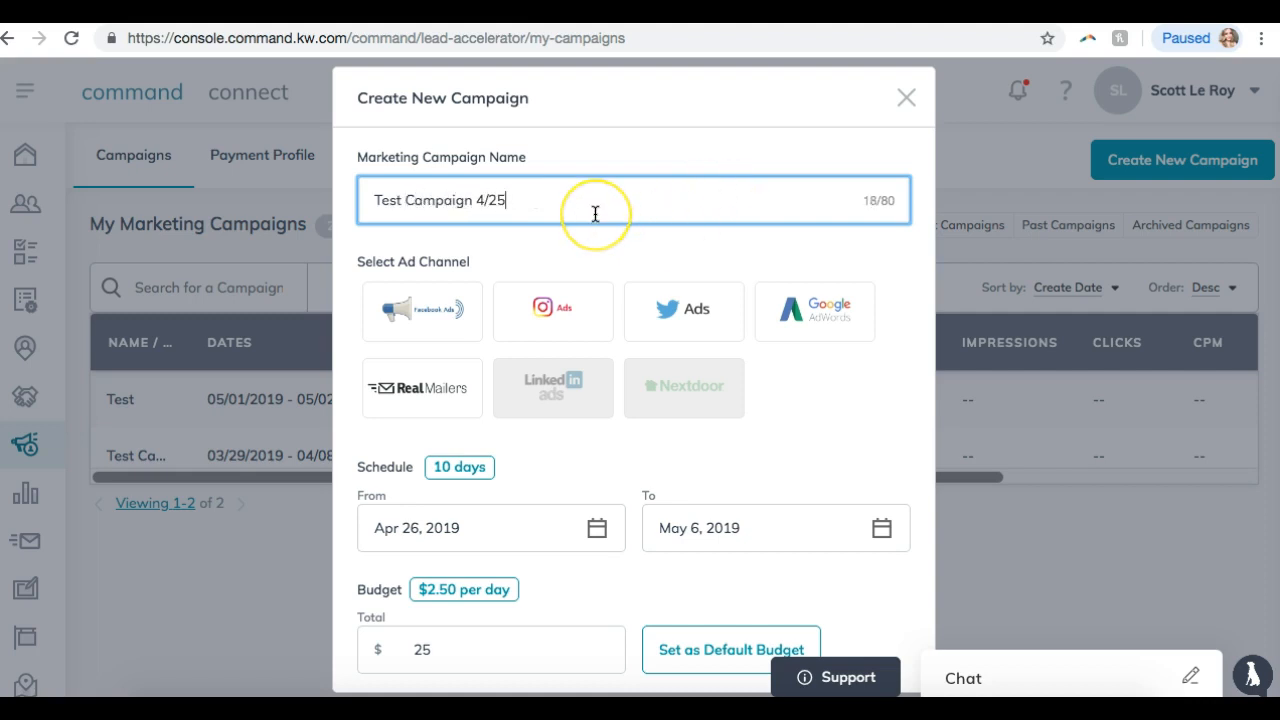
scroll(595, 213, "down", 1)
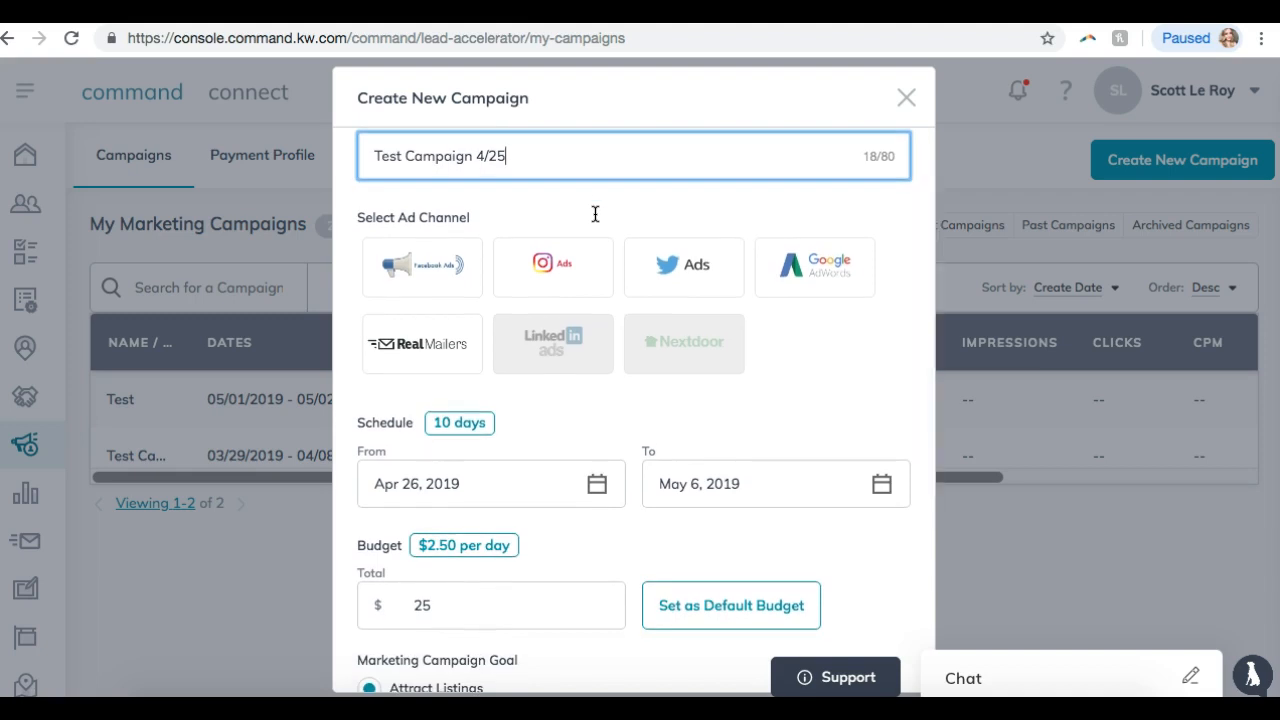
left_click(451, 273)
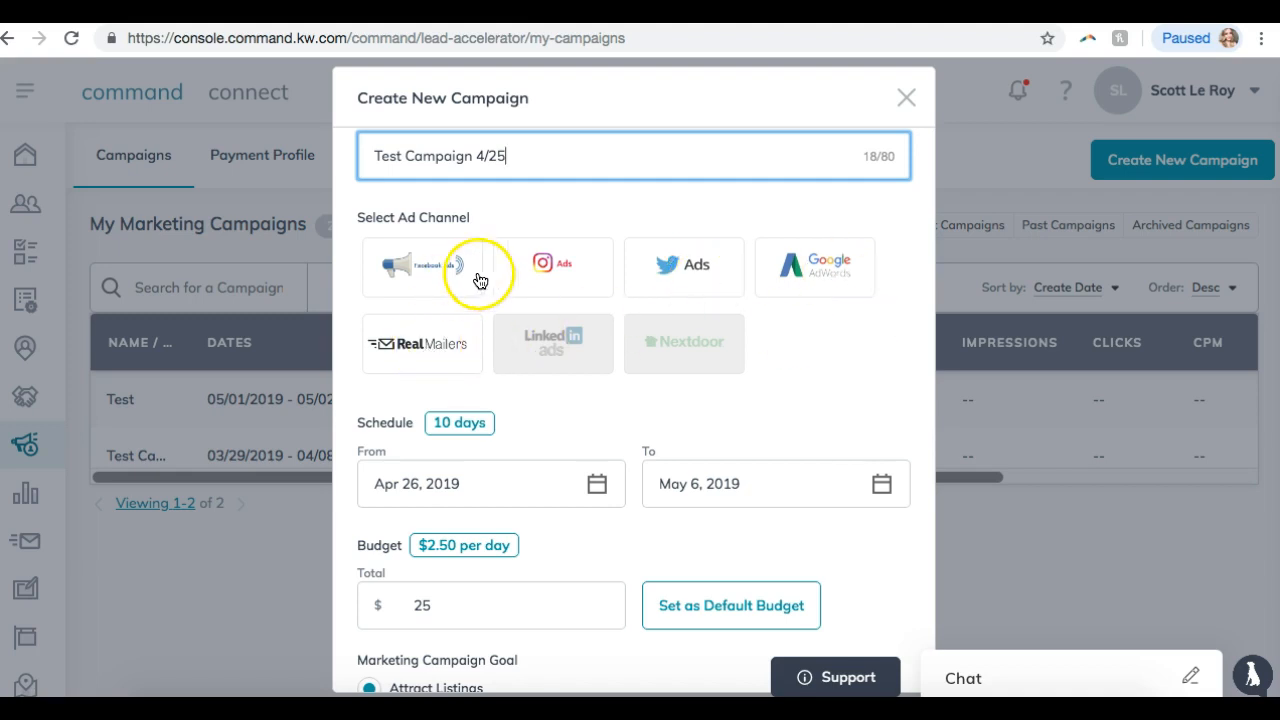
- Choose Instagram Ads with the Advertise Listing goal, keep the start date, and configure the campaign
left_click(562, 270)
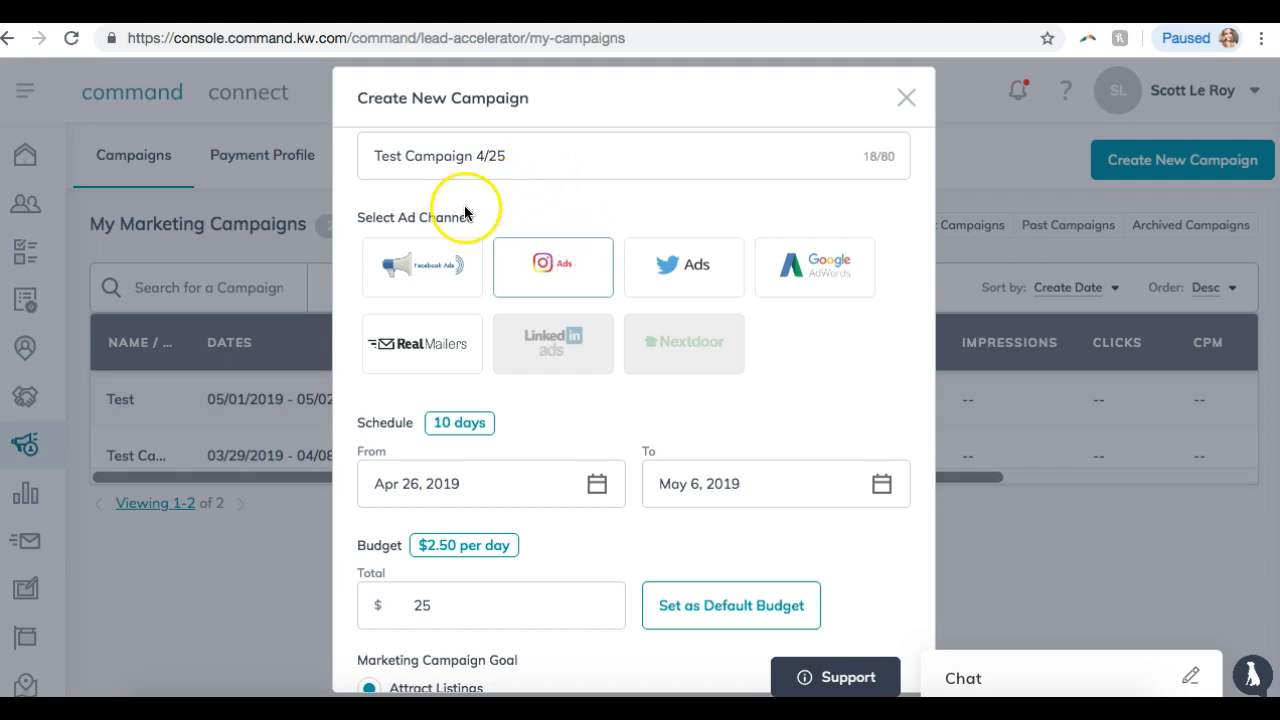
scroll(464, 210, "down", 2)
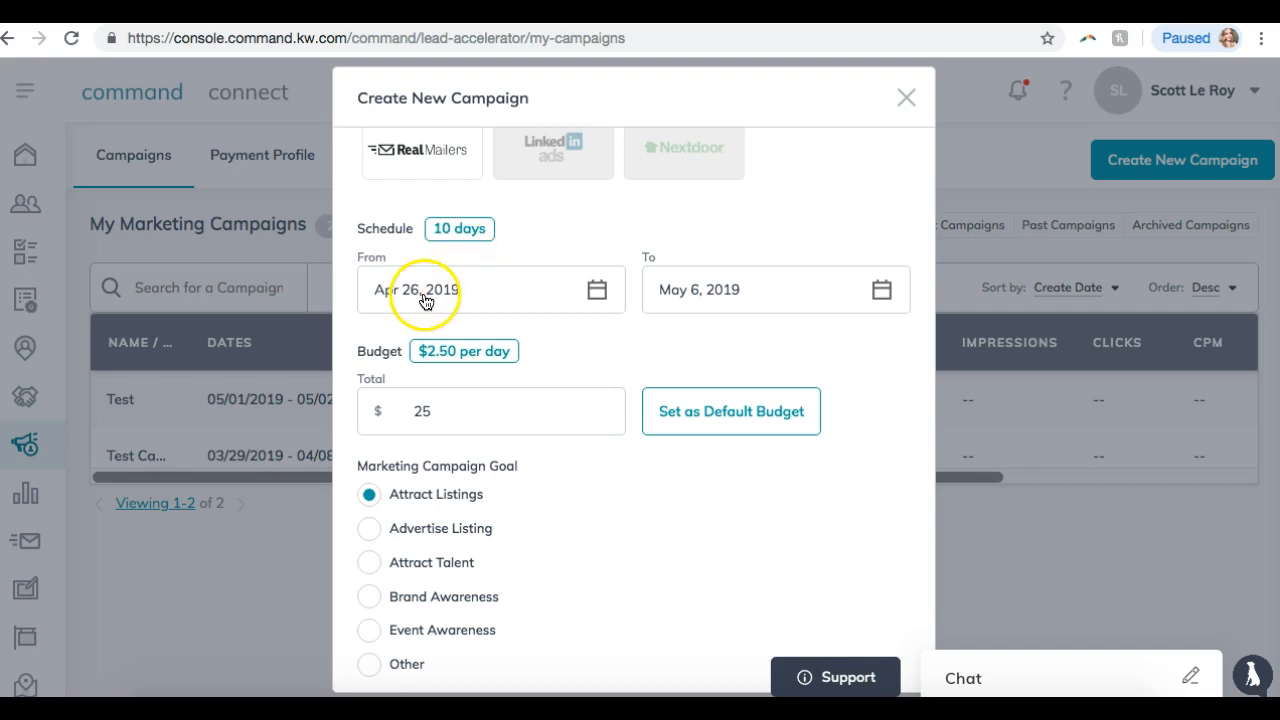
left_click(597, 303)
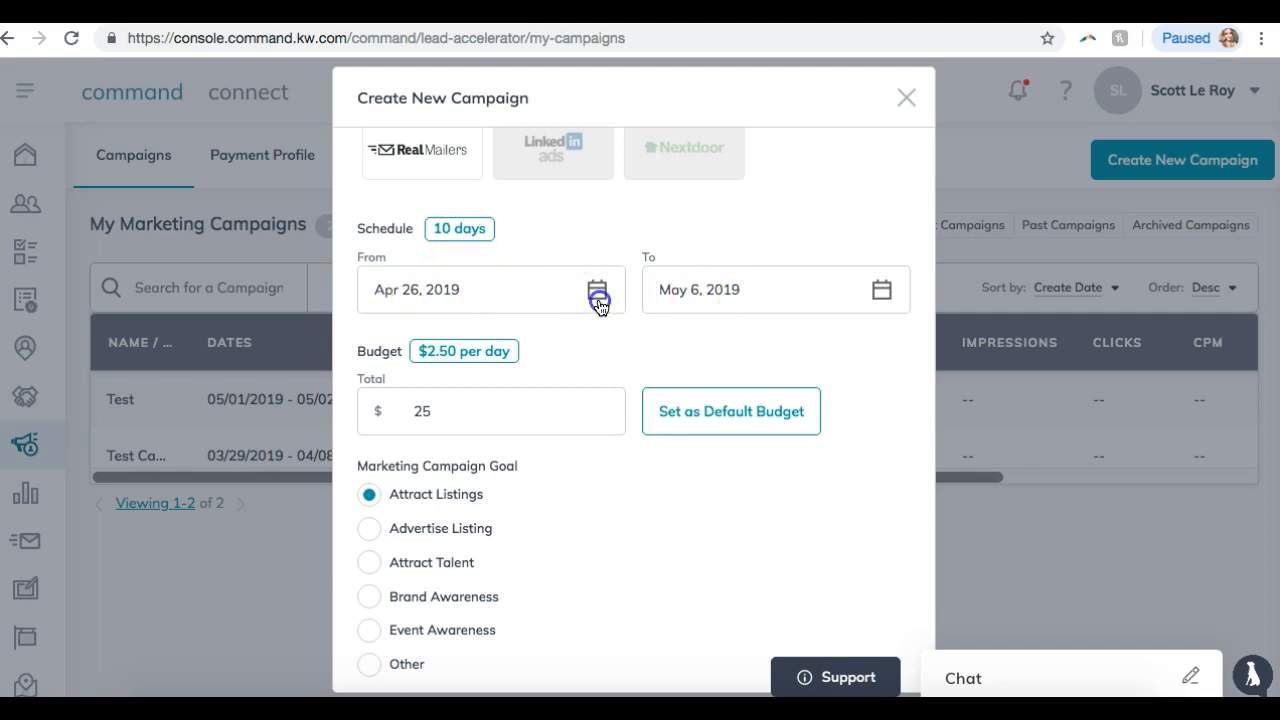
left_click(571, 237)
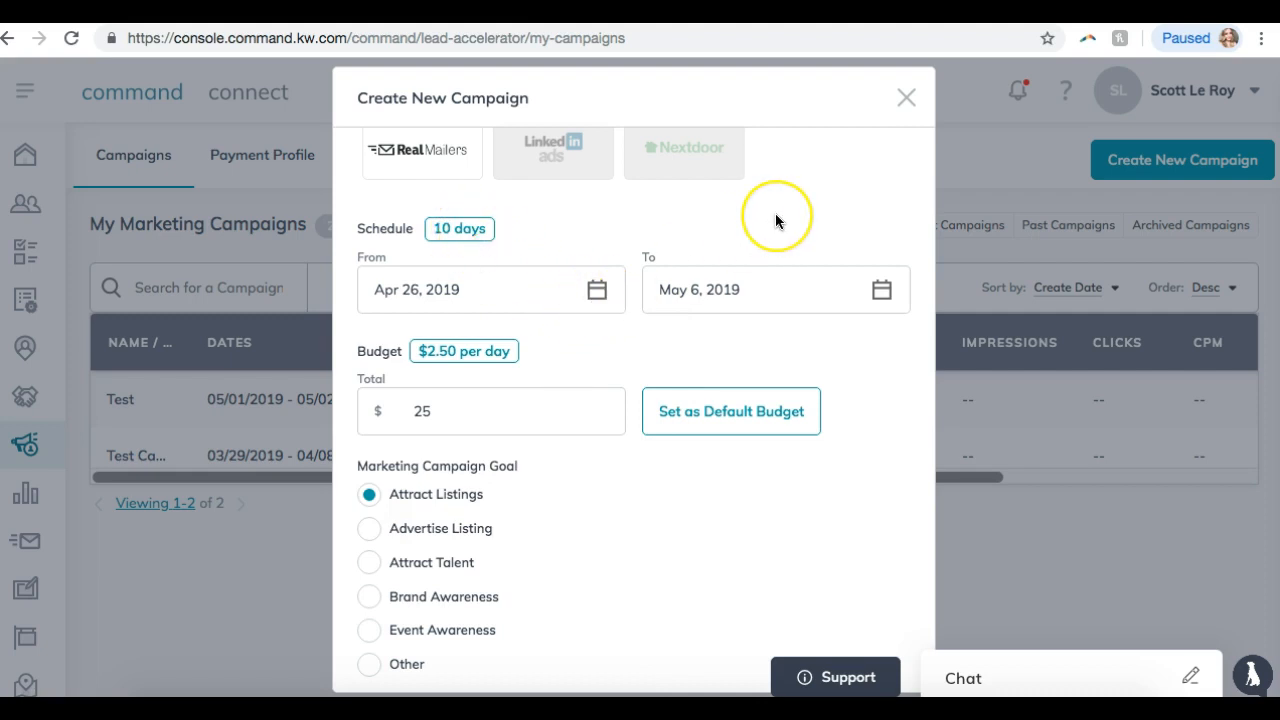
scroll(775, 220, "down", 2)
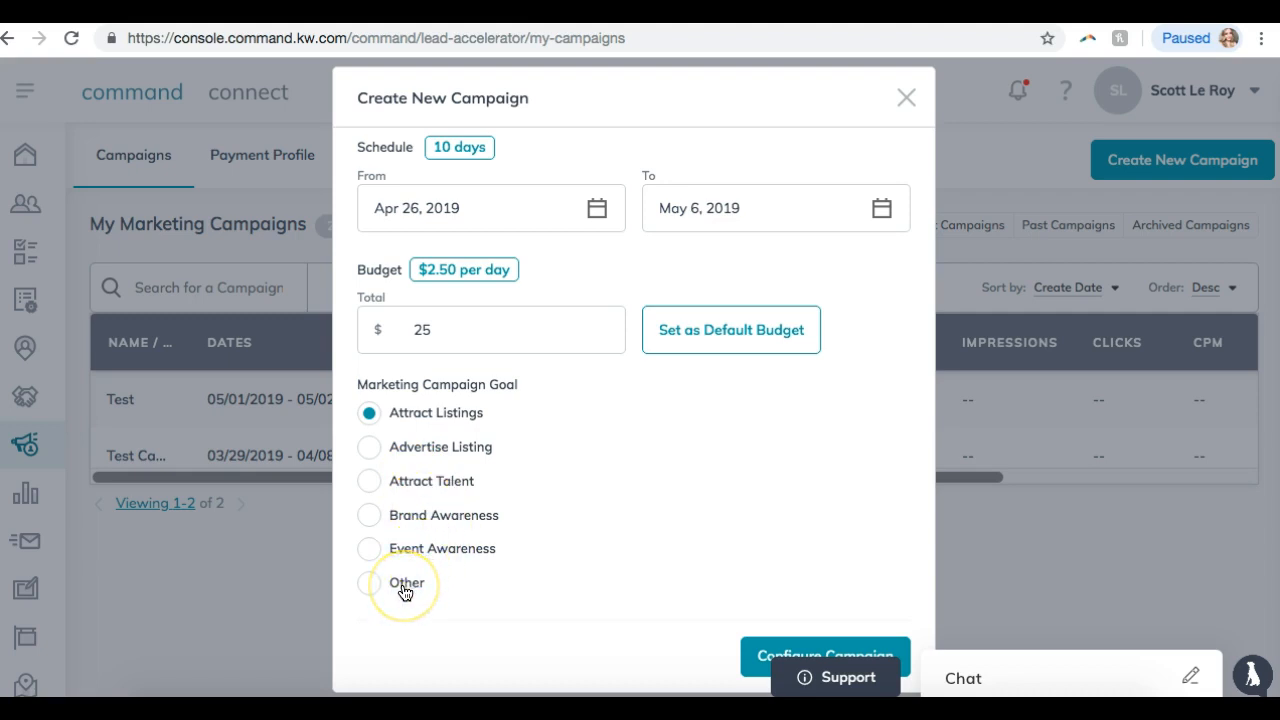
left_click(370, 447)
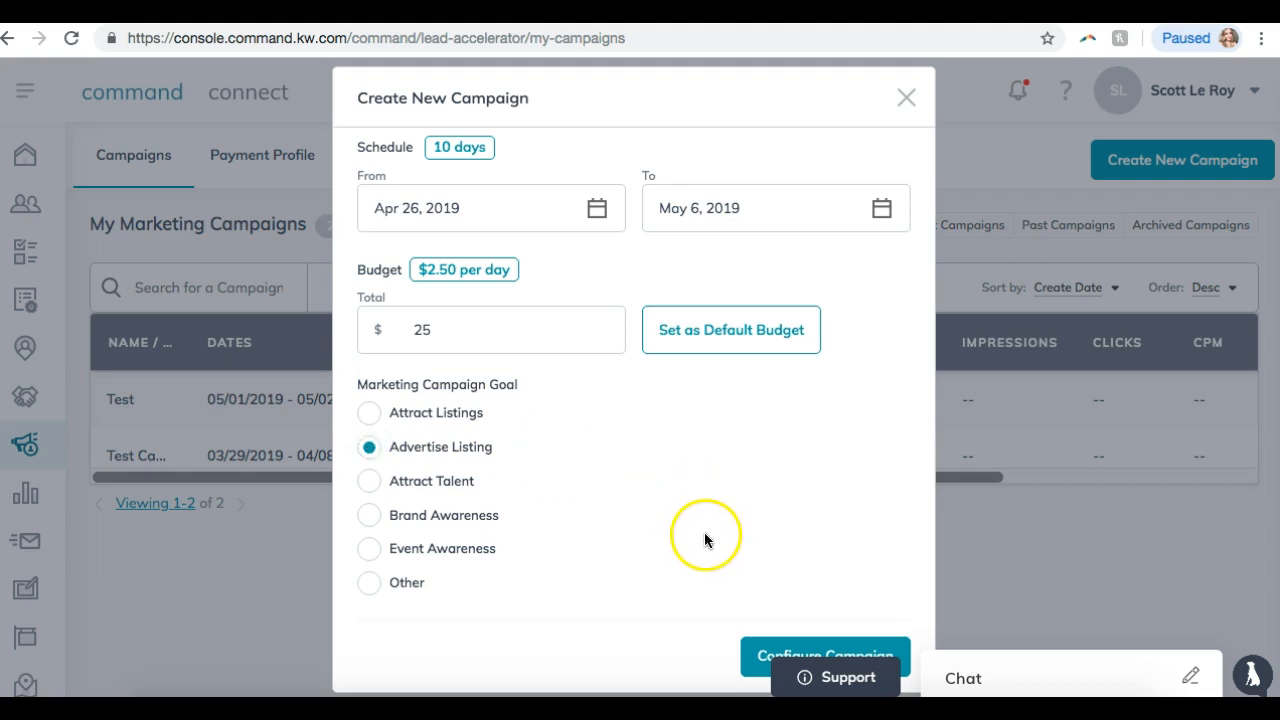
left_click(757, 656)
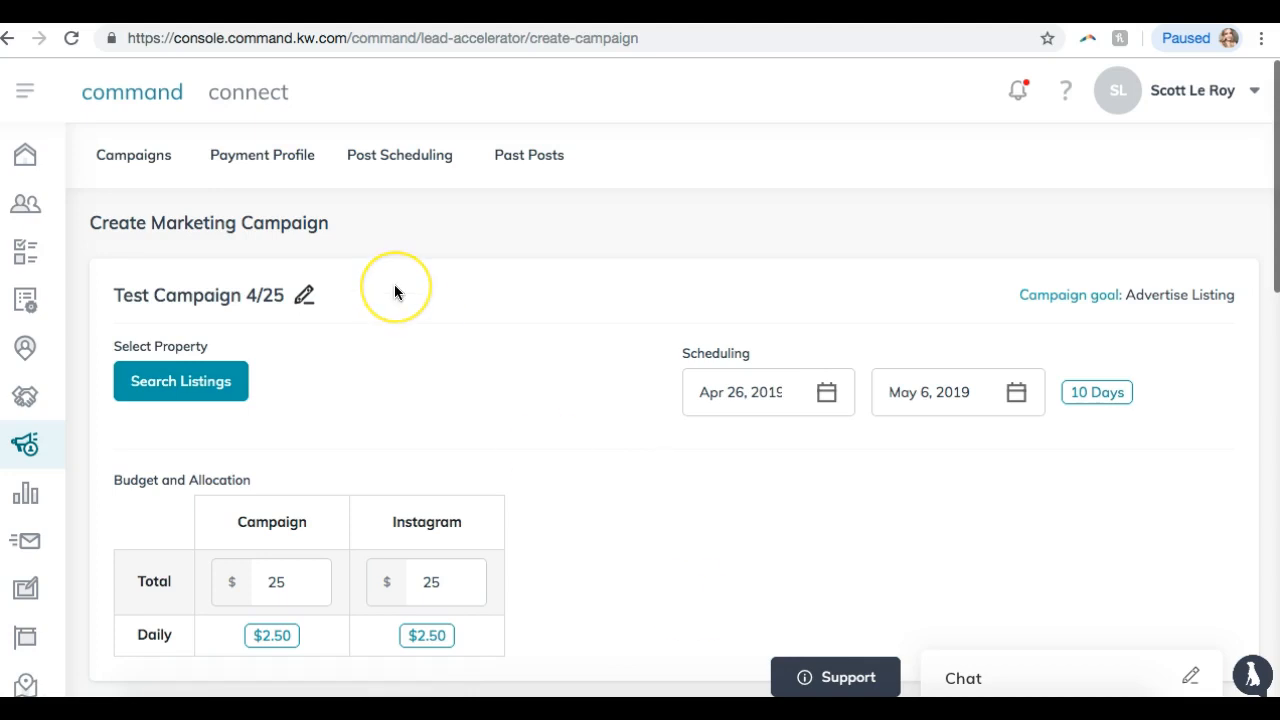
- Open Search Listings under Select Property to find a listing to advertise
scroll(394, 286, "down", 5)
scroll(394, 291, "up", 5)
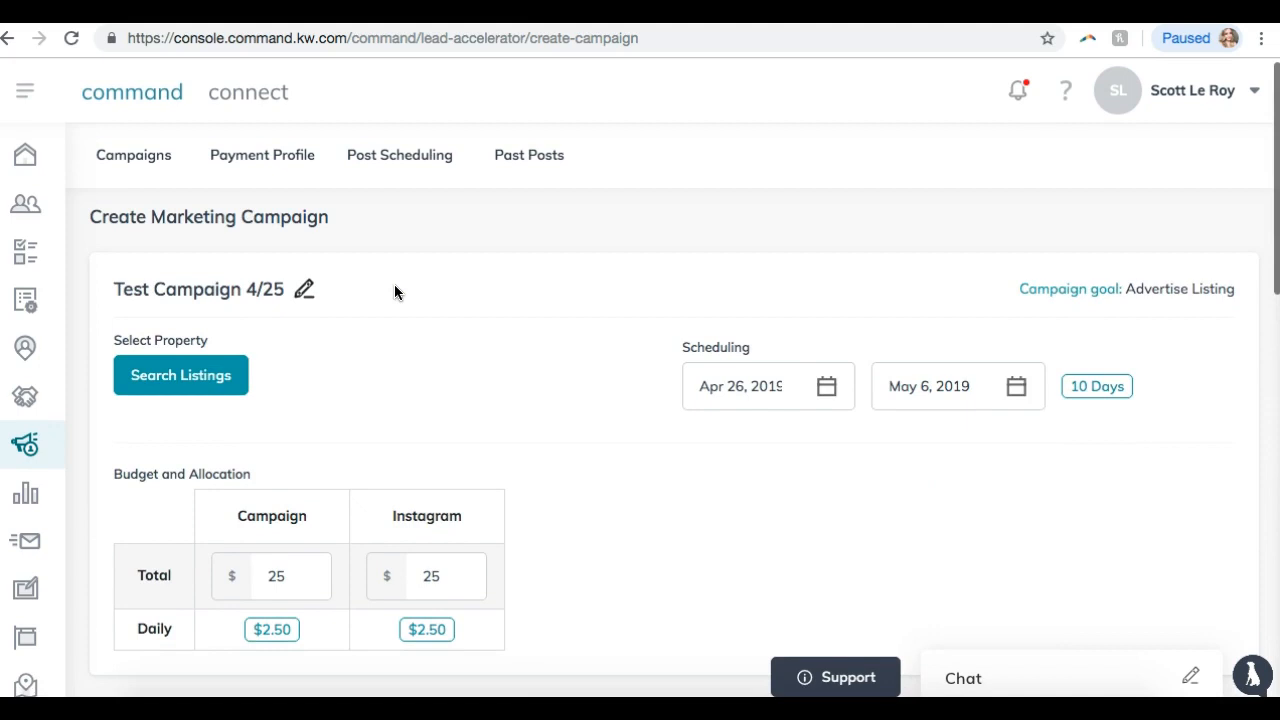
left_click(178, 393)
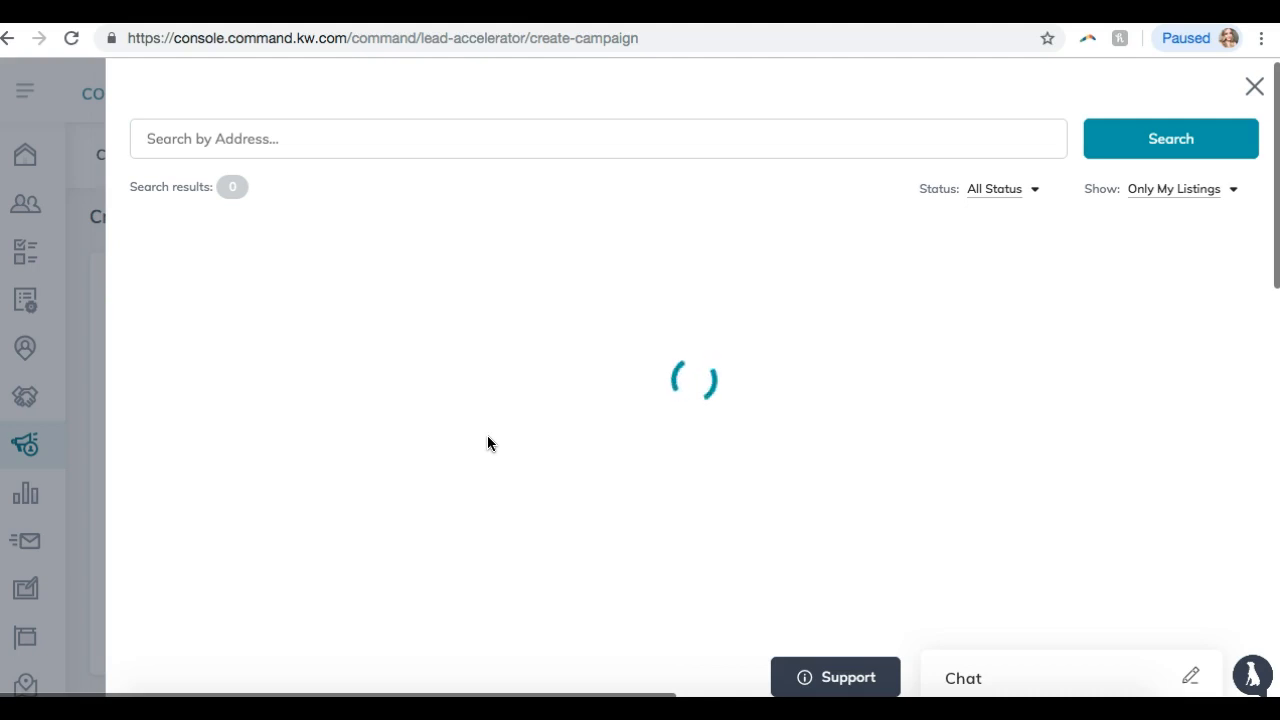
left_click(1212, 195)
left_click(1236, 190)
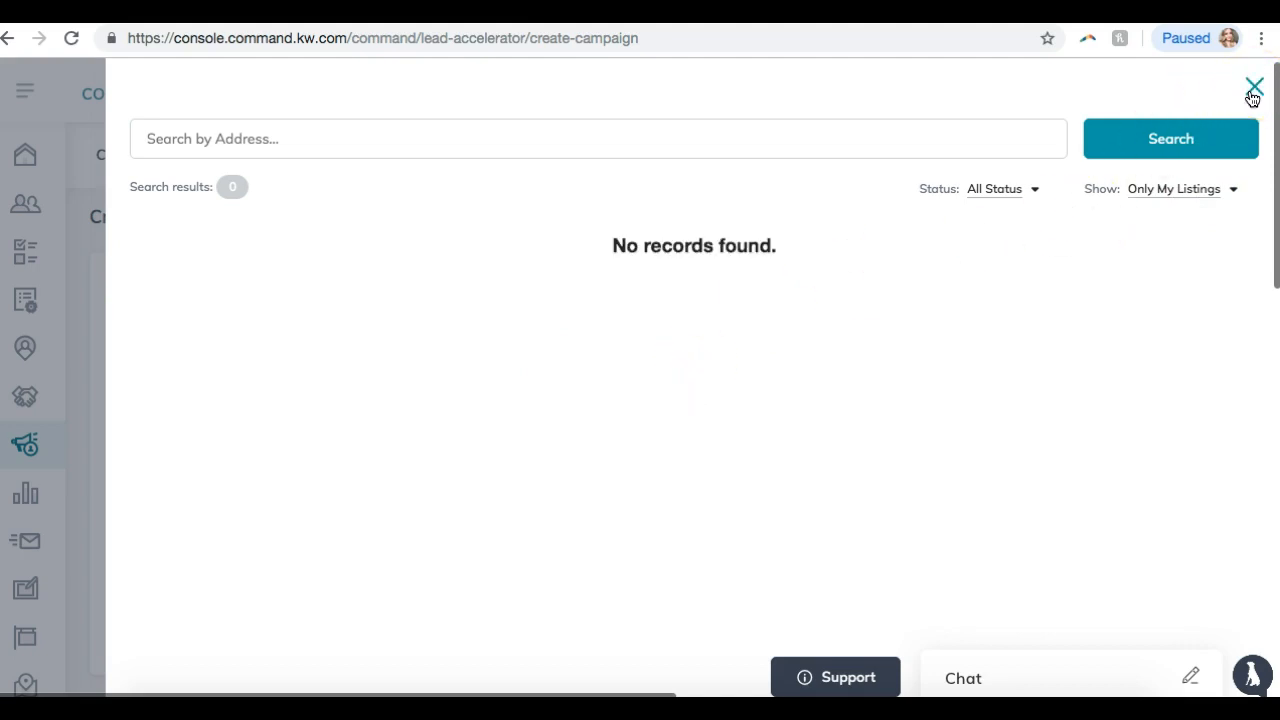
left_click(1225, 191)
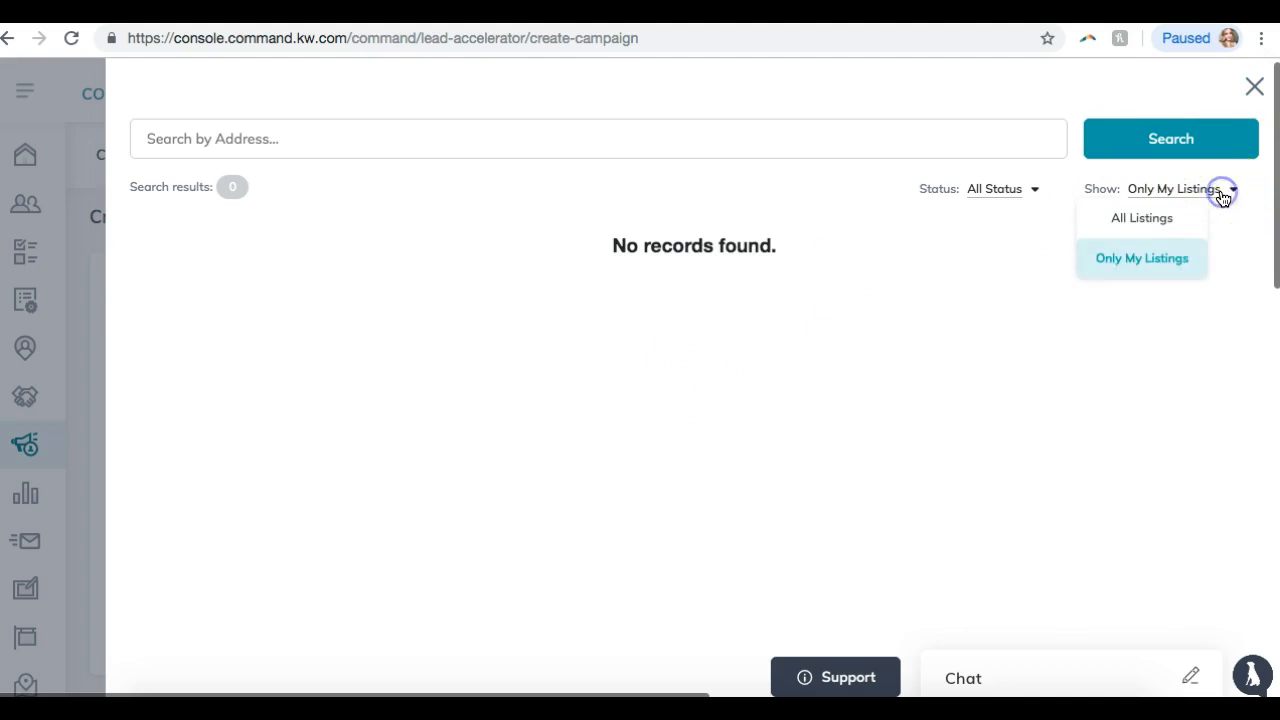
left_click(1142, 218)
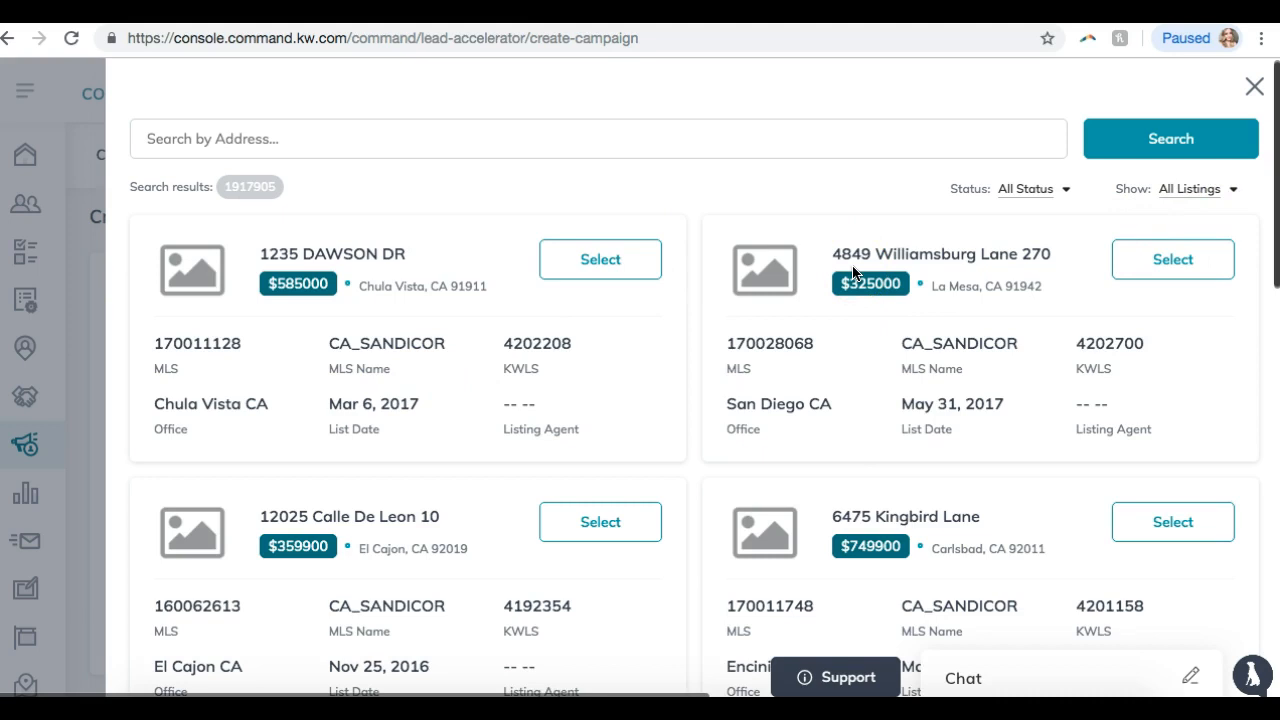
scroll(852, 270, "down", 3)
scroll(852, 270, "down", 6)
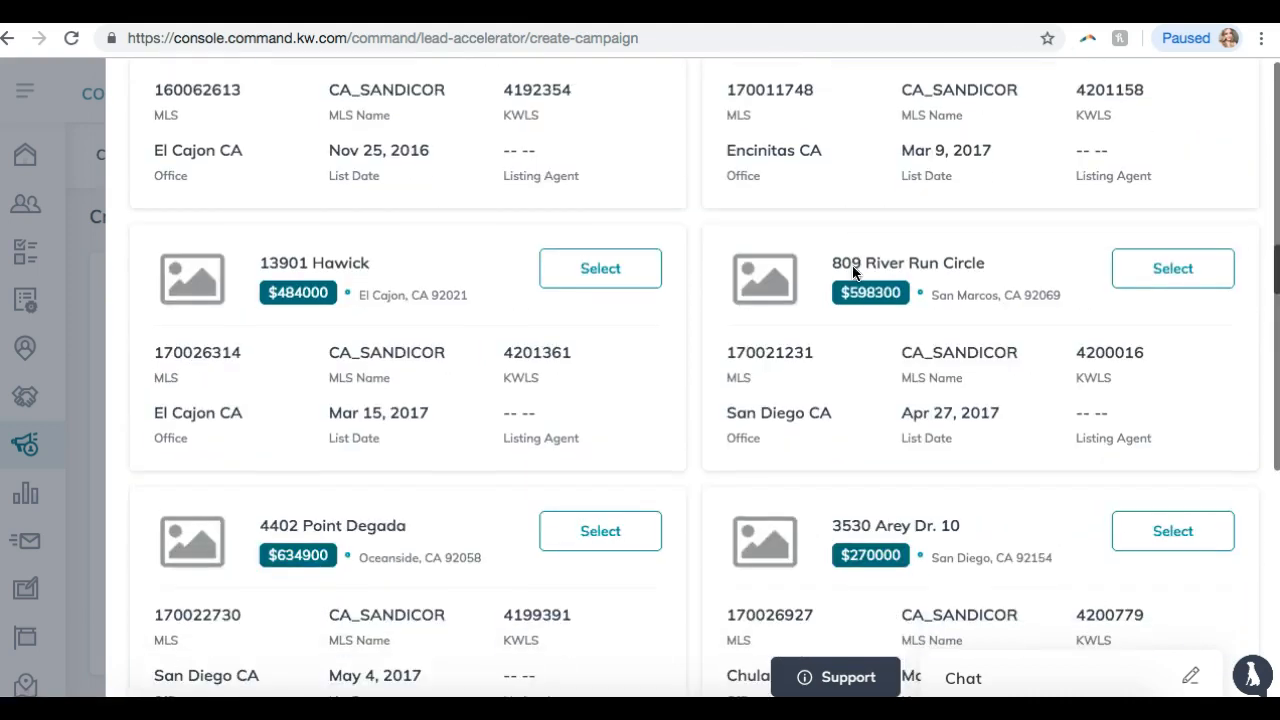
scroll(856, 273, "up", 8)
scroll(856, 273, "down", 7)
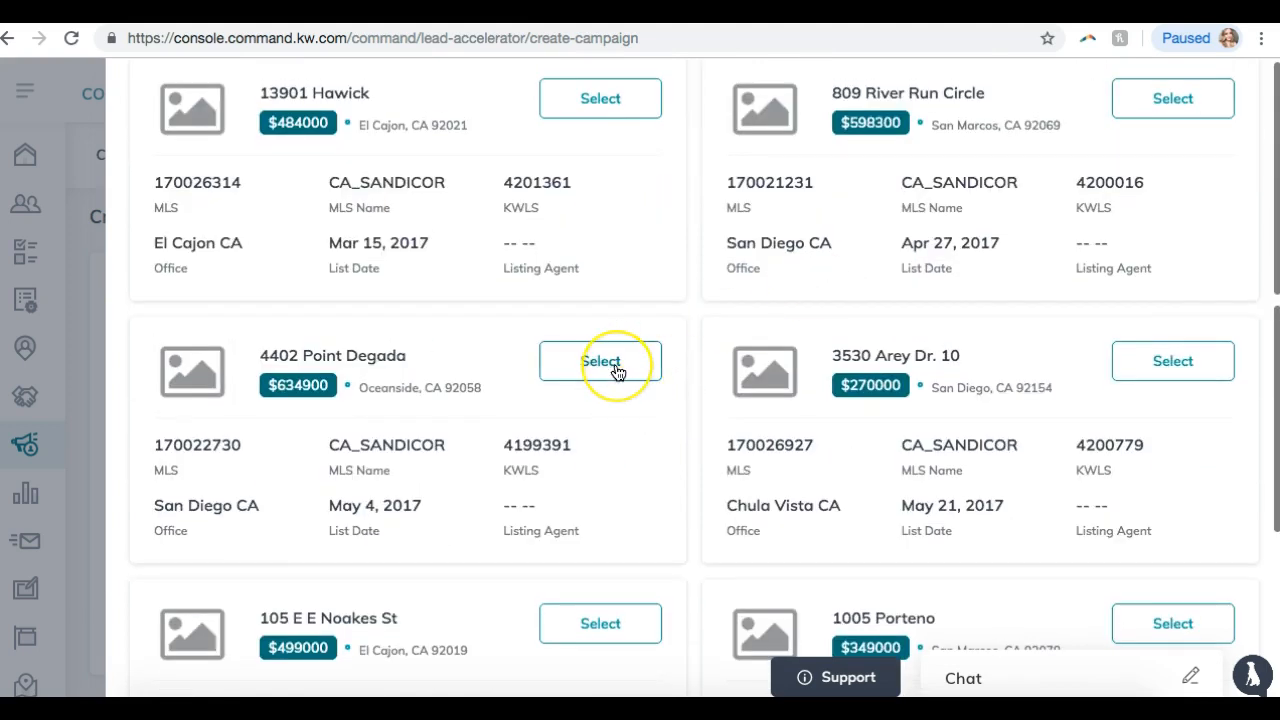
left_click(617, 373)
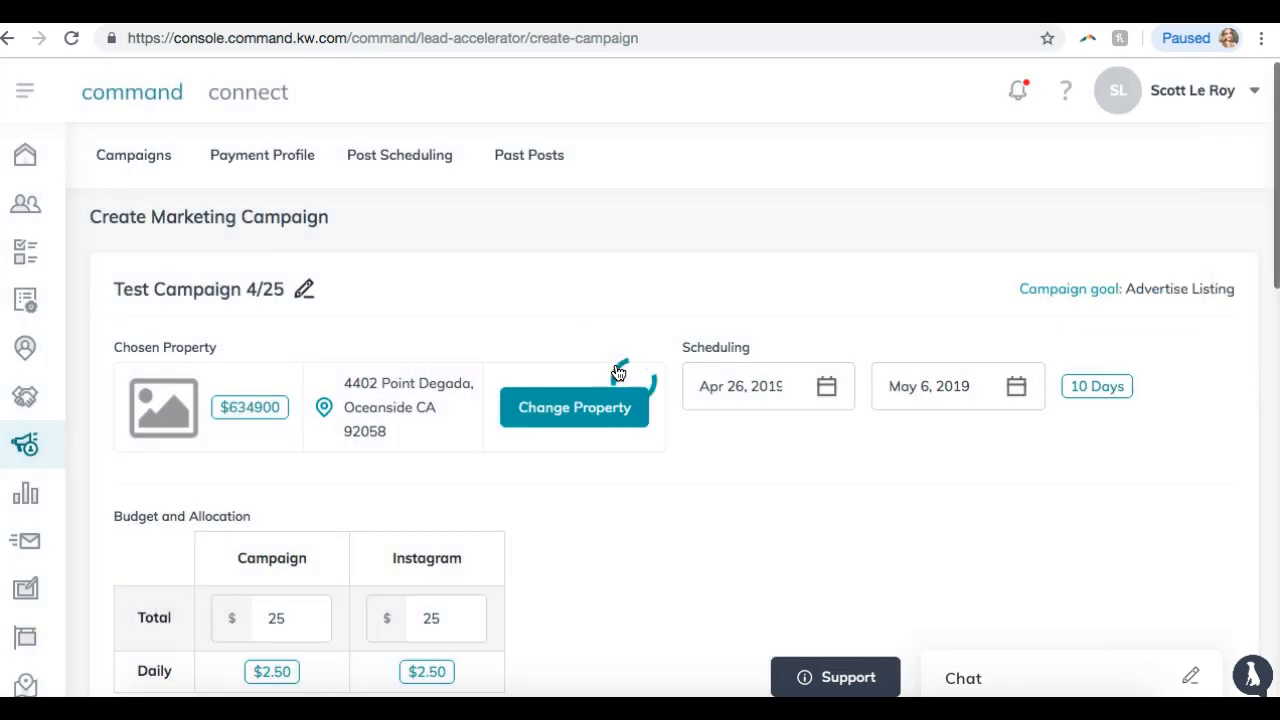
- Open the Instagram account list and close it without choosing an account
scroll(617, 373, "down", 1)
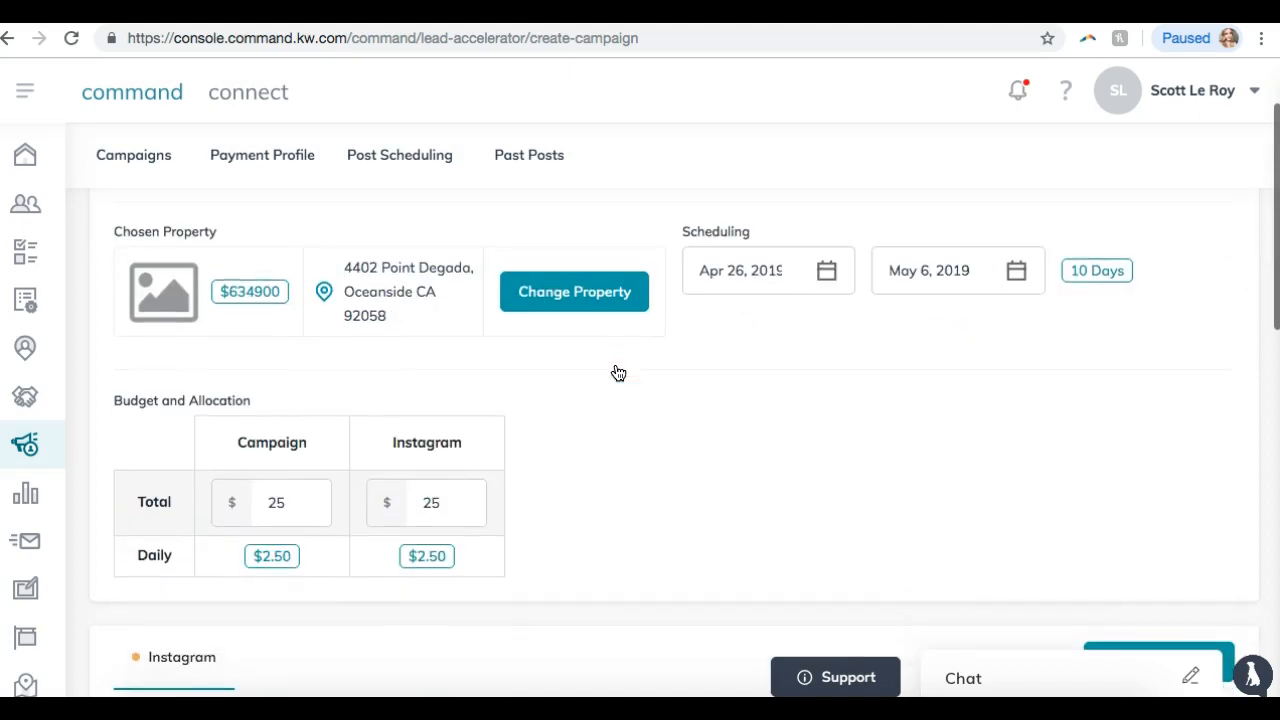
scroll(618, 373, "down", 3)
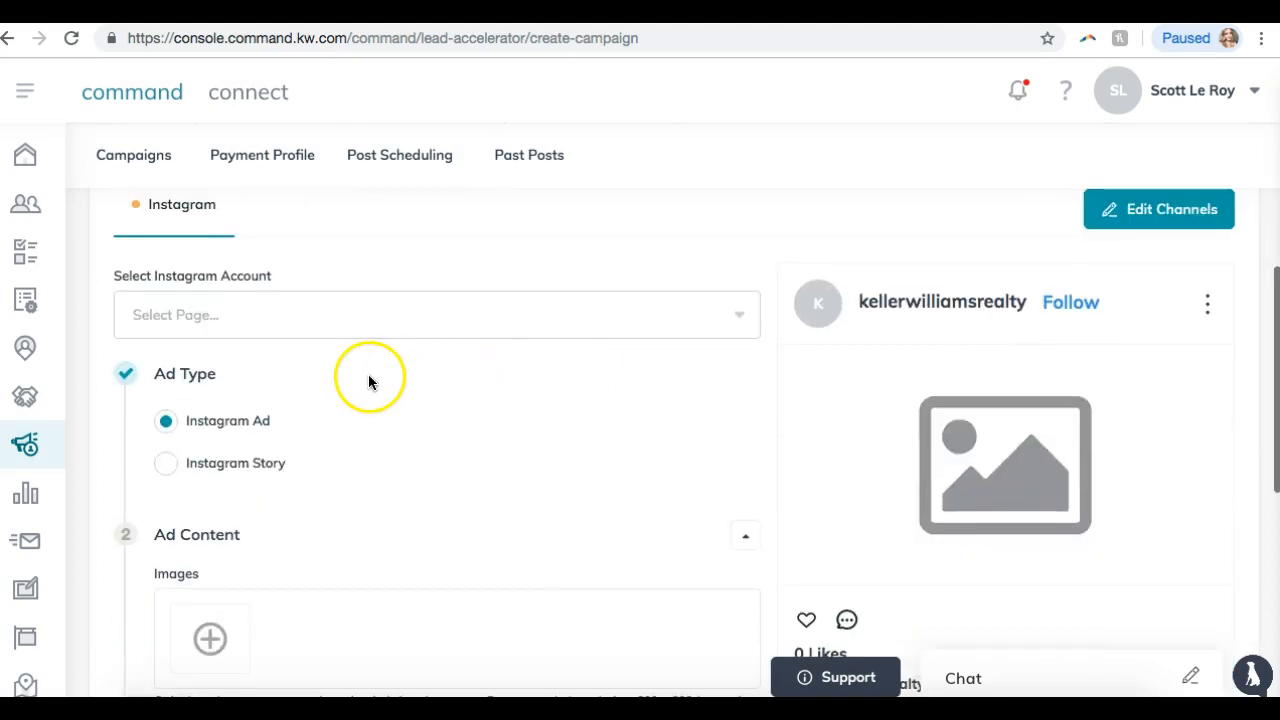
left_click(217, 314)
scroll(185, 395, "down", 1)
scroll(183, 402, "down", 10)
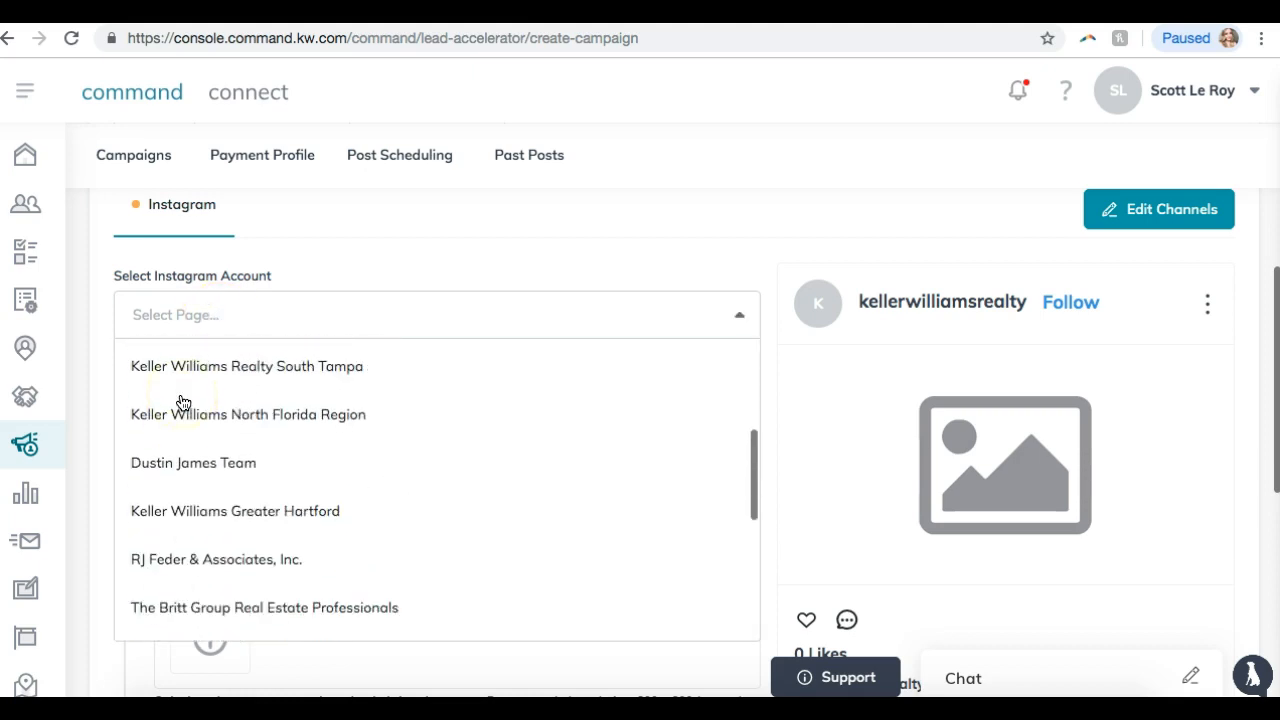
scroll(180, 404, "up", 10)
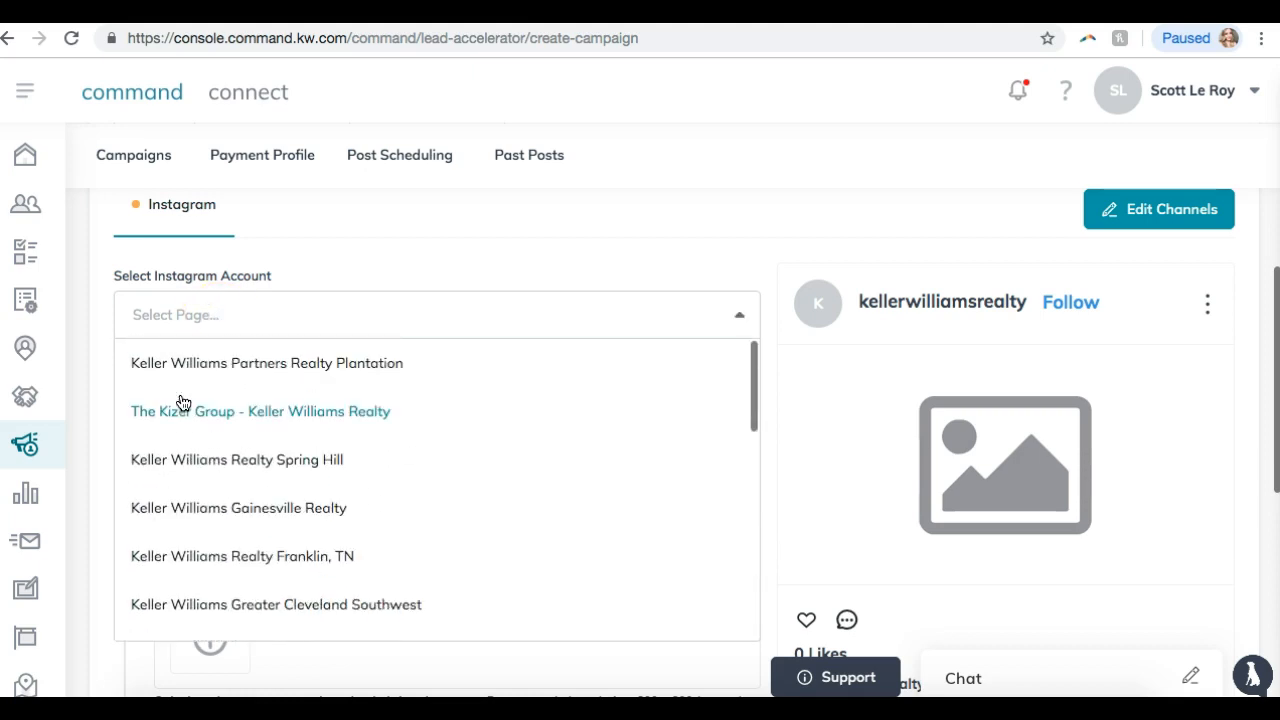
left_click(388, 264)
- Try Save and Activate twice, which flags Select Instagram Account as Required
scroll(388, 270, "down", 1)
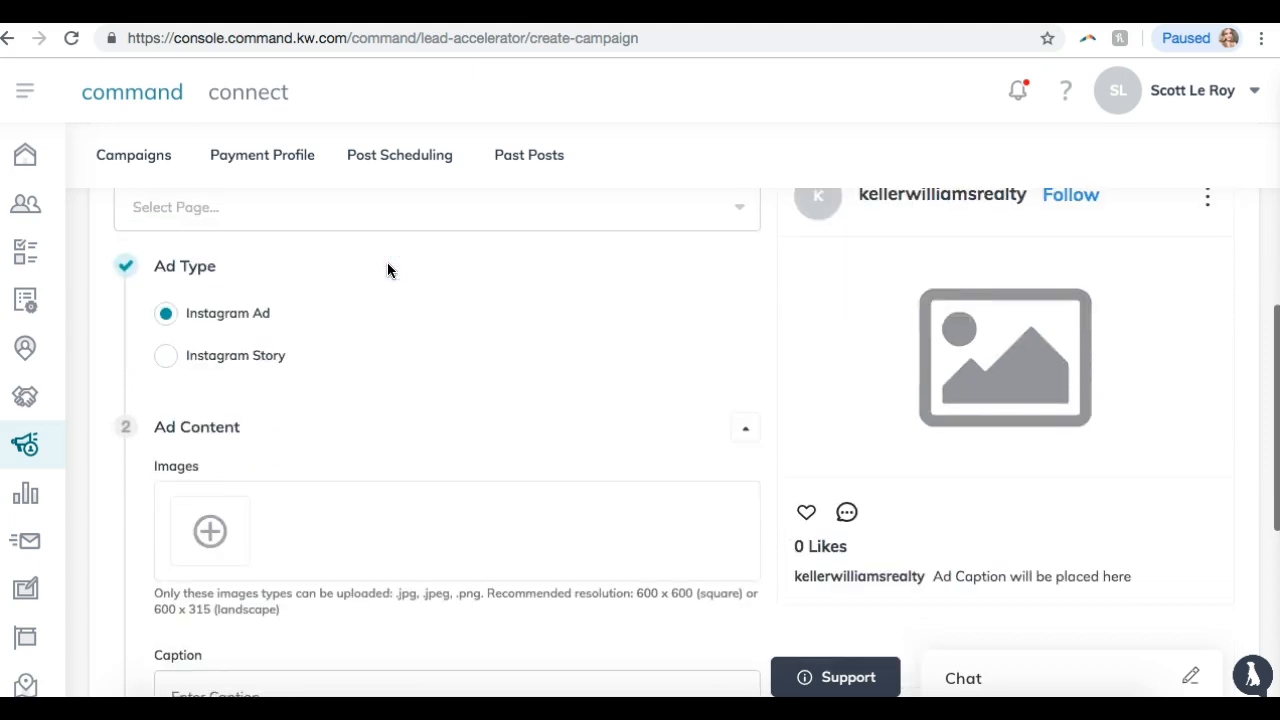
scroll(226, 362, "down", 3)
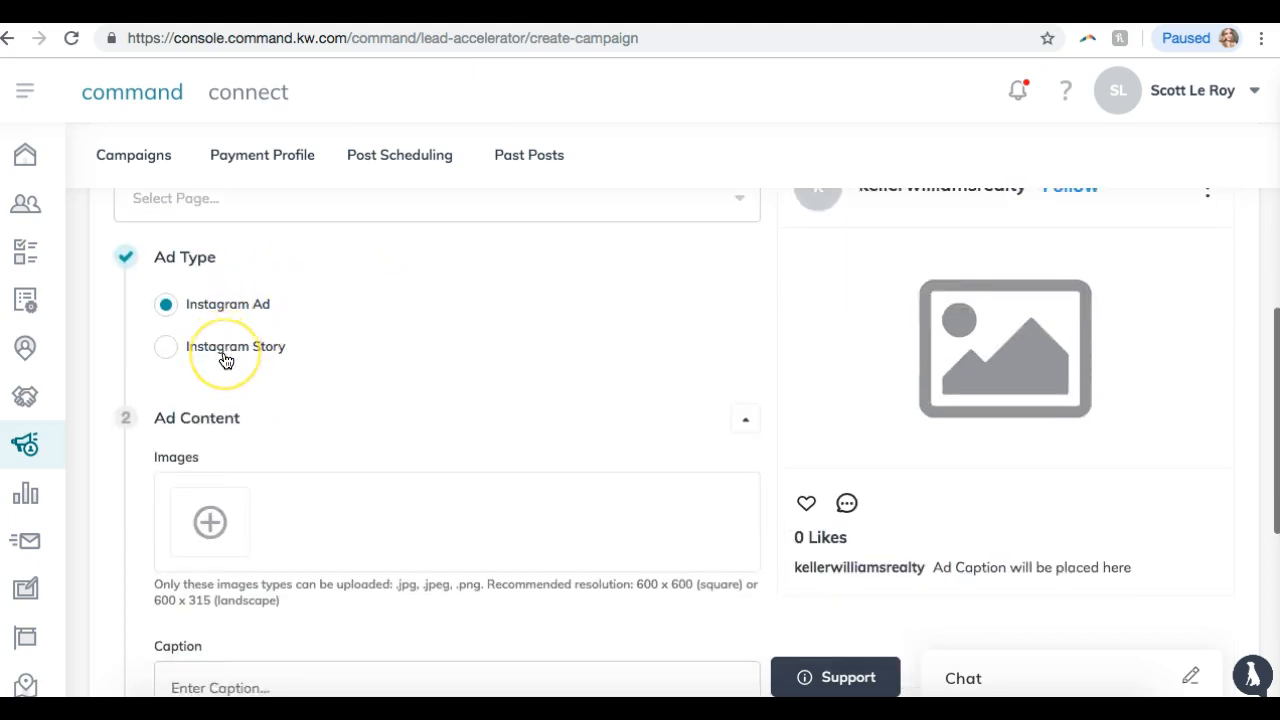
scroll(226, 362, "up", 3)
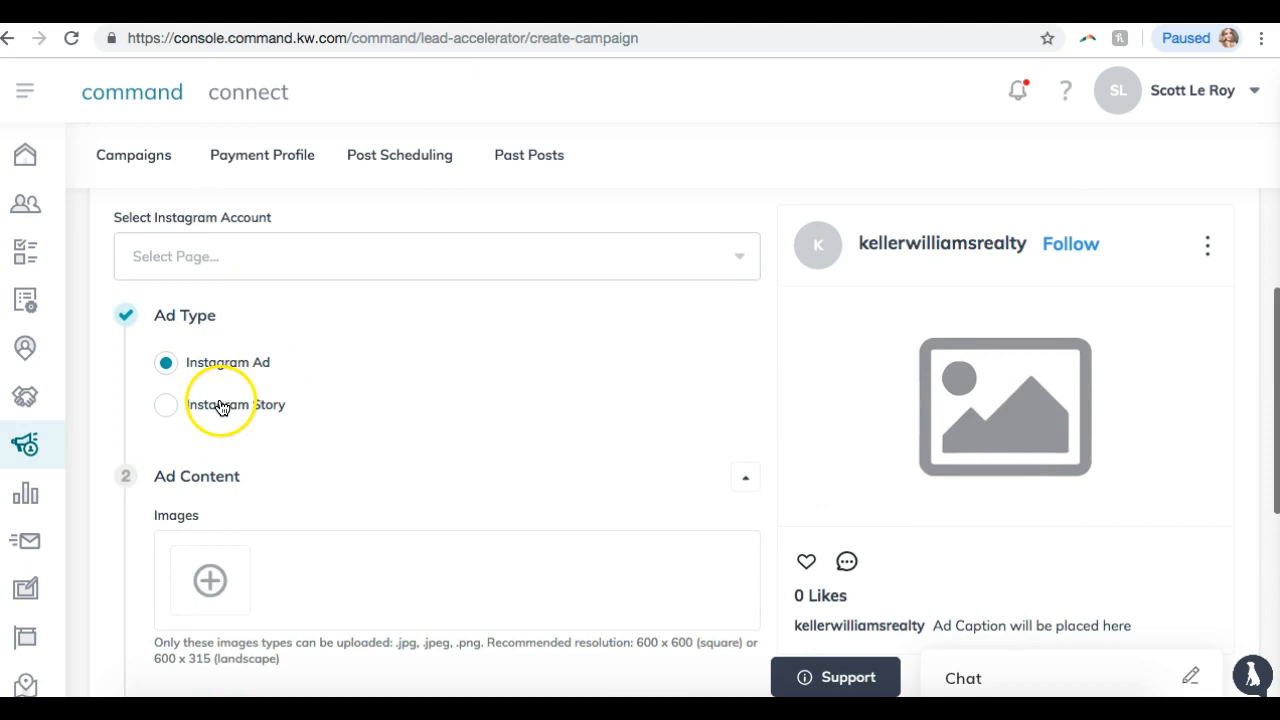
scroll(403, 457, "down", 3)
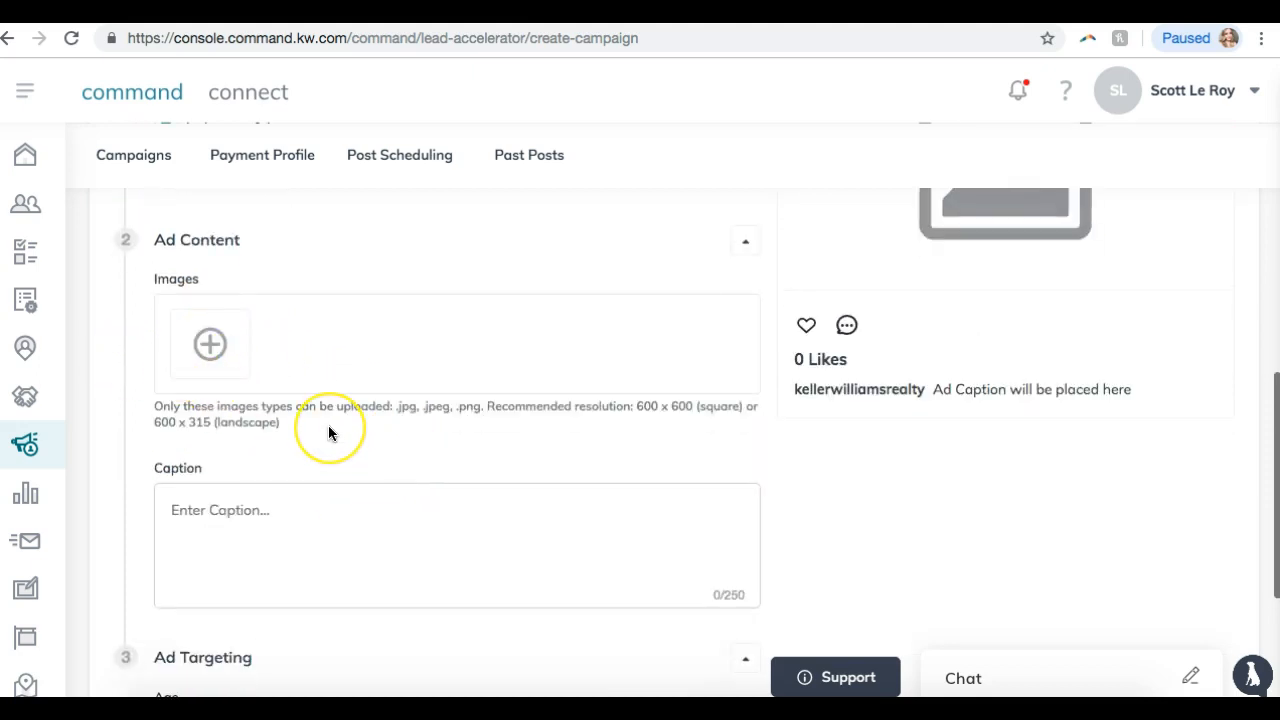
scroll(330, 430, "down", 2)
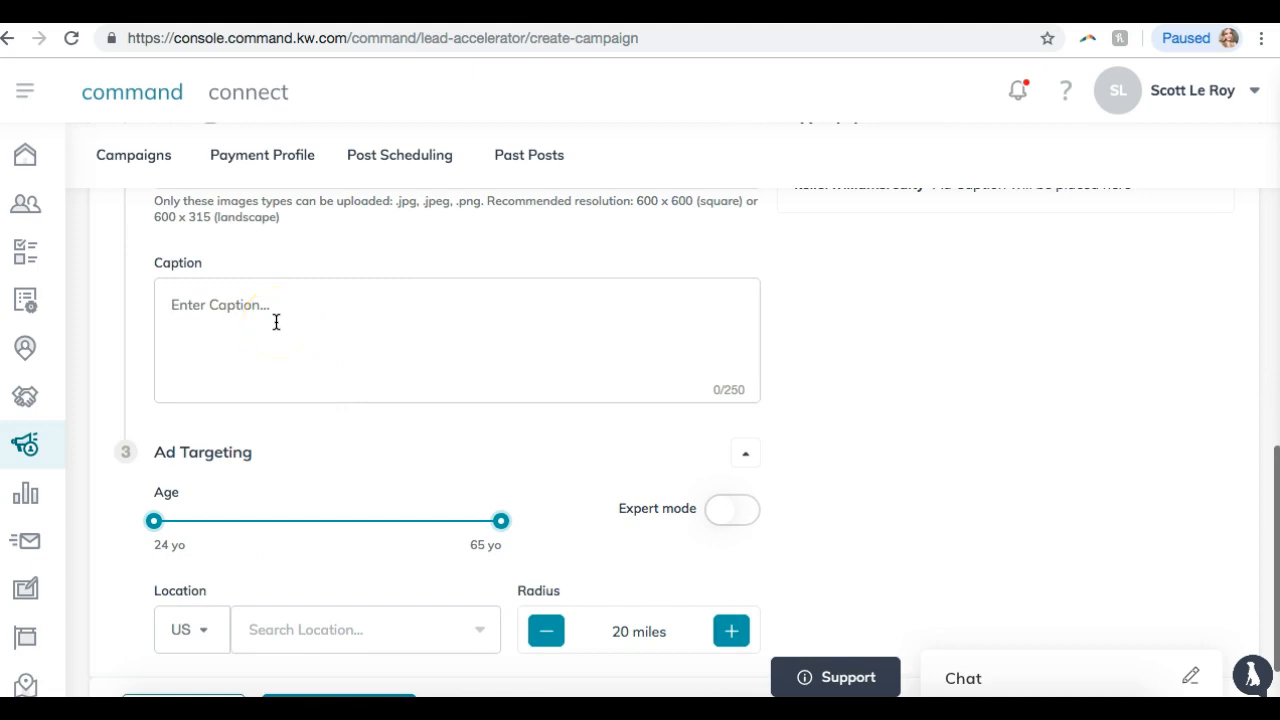
scroll(276, 322, "down", 1)
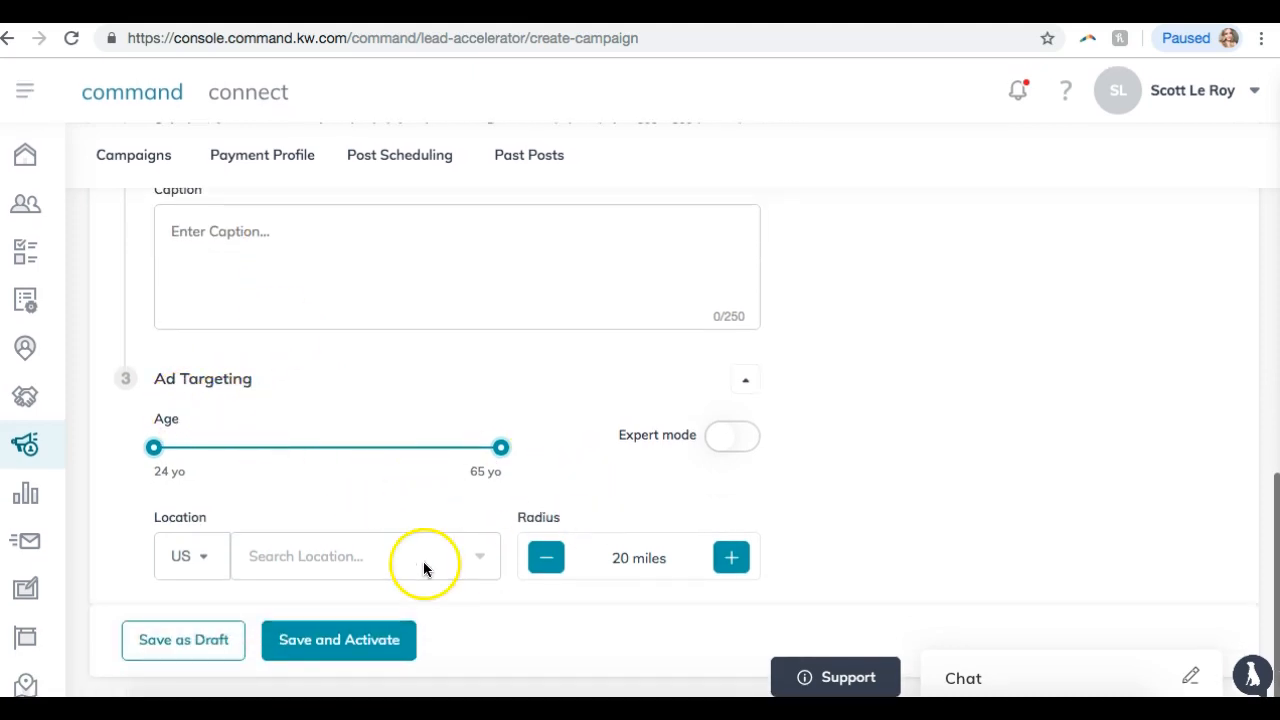
scroll(671, 459, "up", 6)
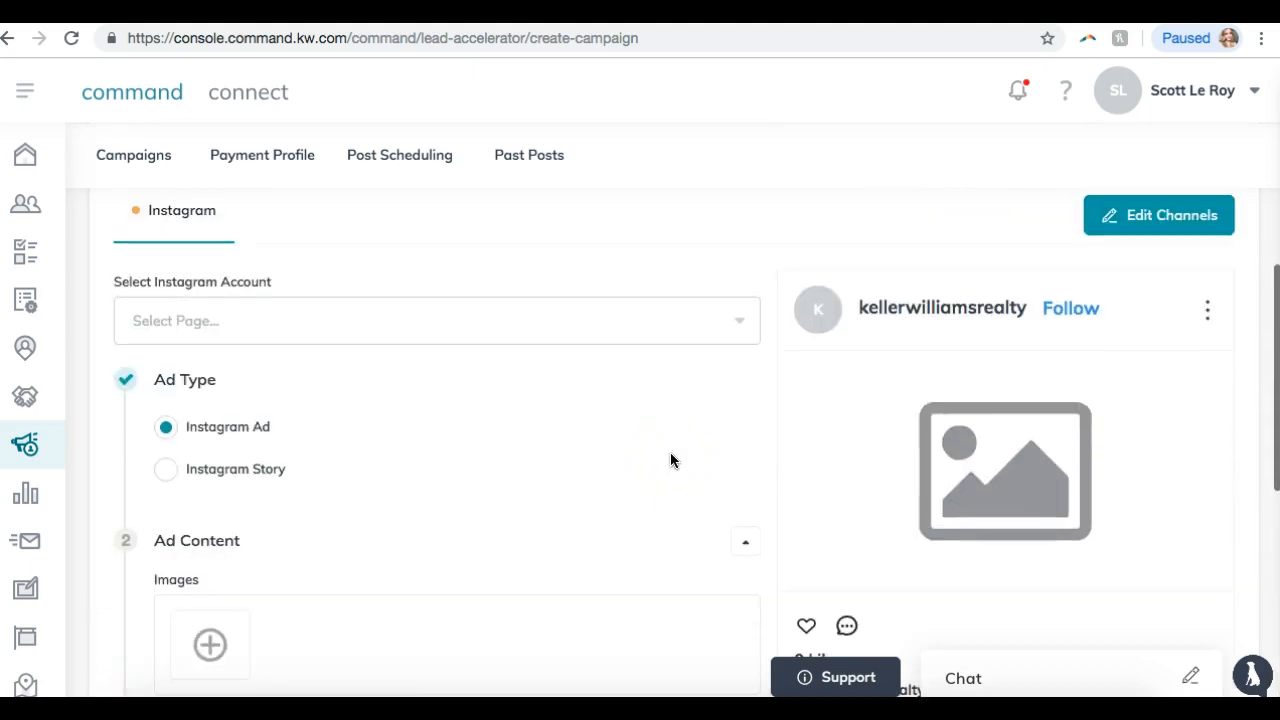
scroll(670, 459, "down", 2)
scroll(670, 459, "up", 3)
scroll(1105, 468, "down", 2)
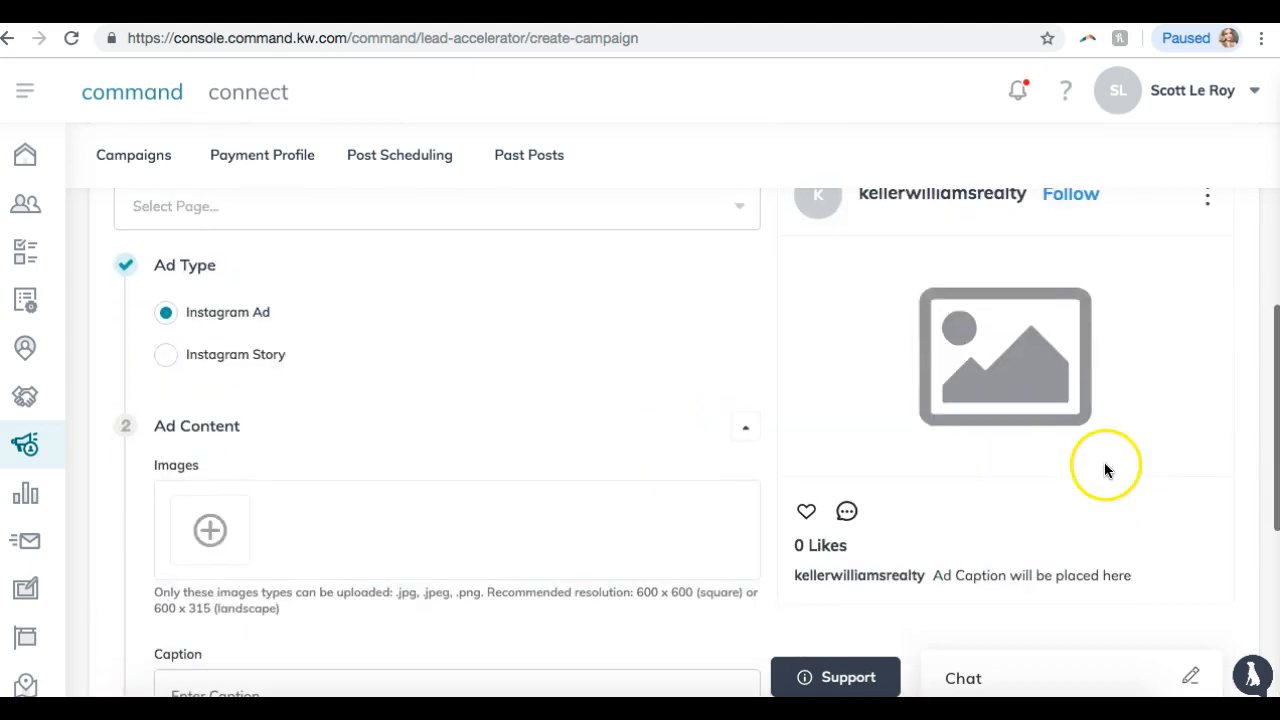
scroll(1010, 340, "down", 1)
scroll(1006, 345, "up", 1)
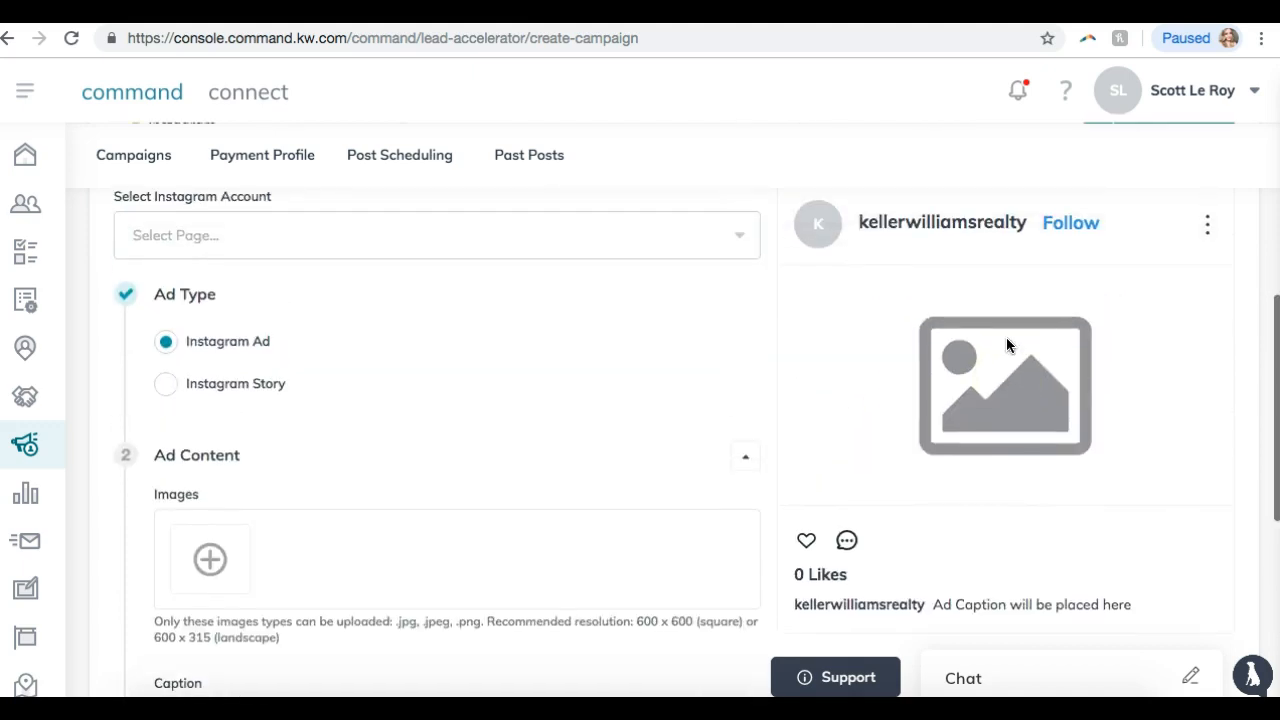
scroll(1006, 345, "down", 5)
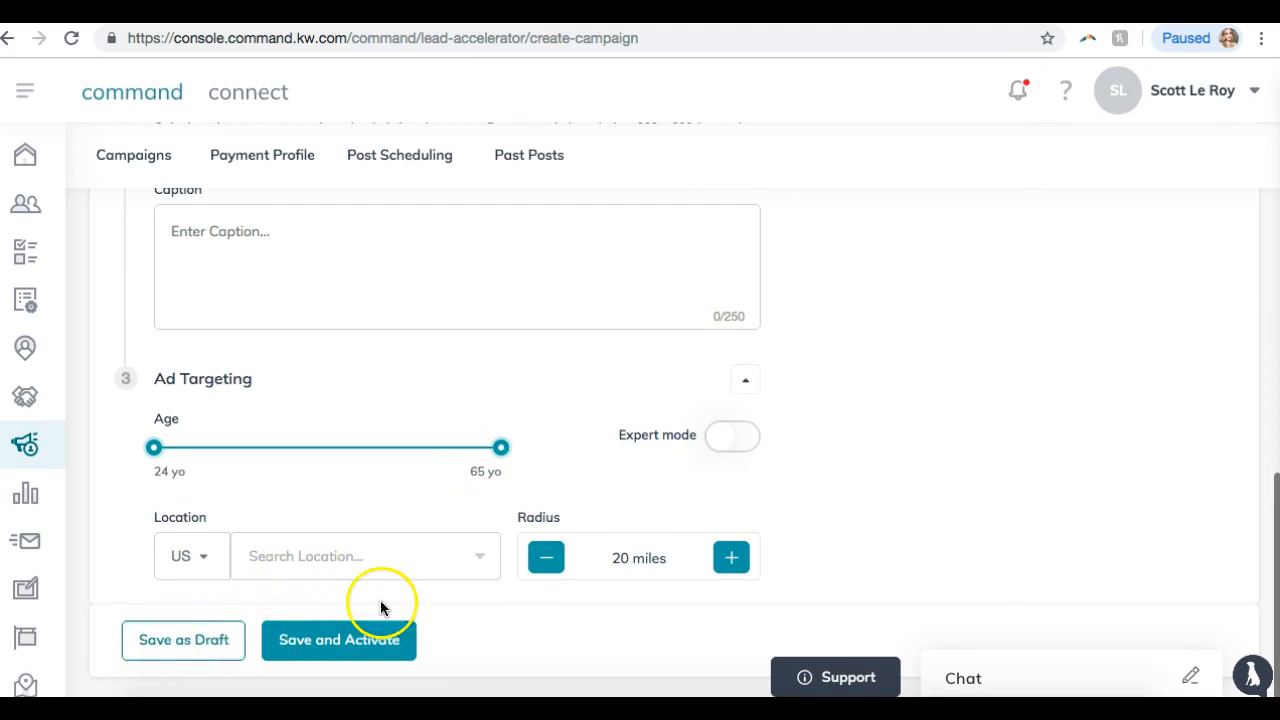
left_click(366, 639)
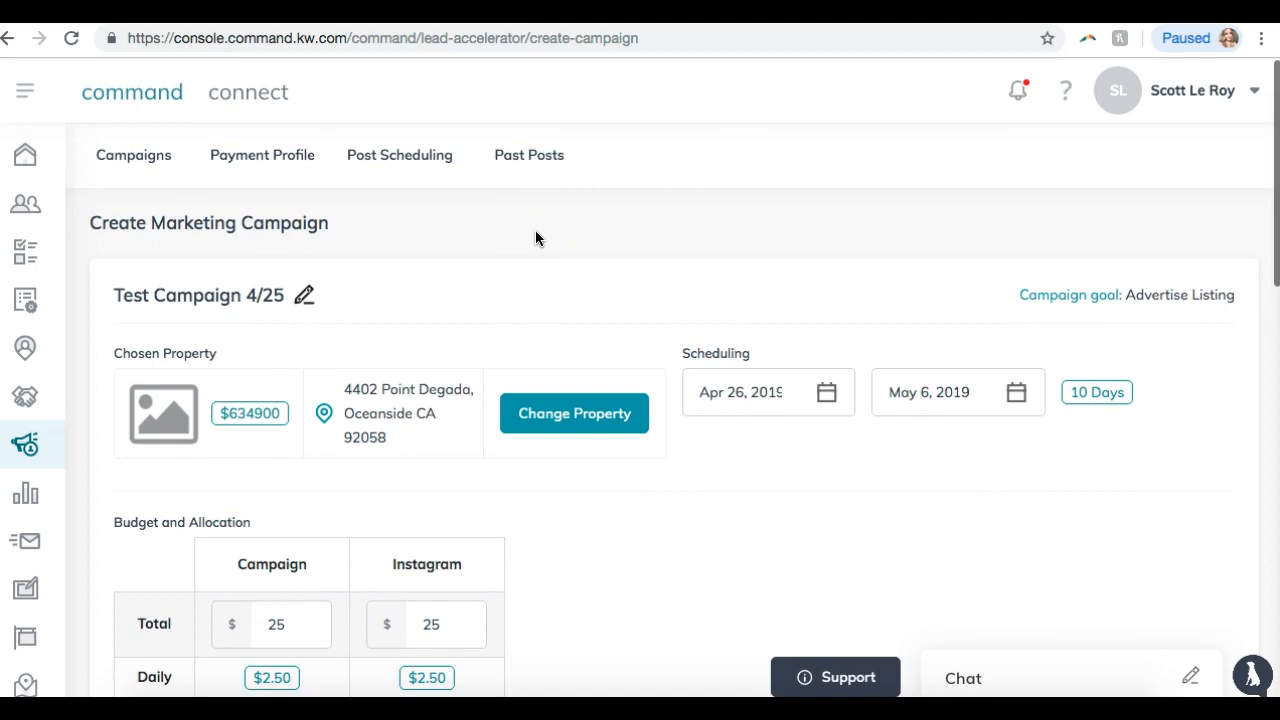
scroll(535, 238, "down", 5)
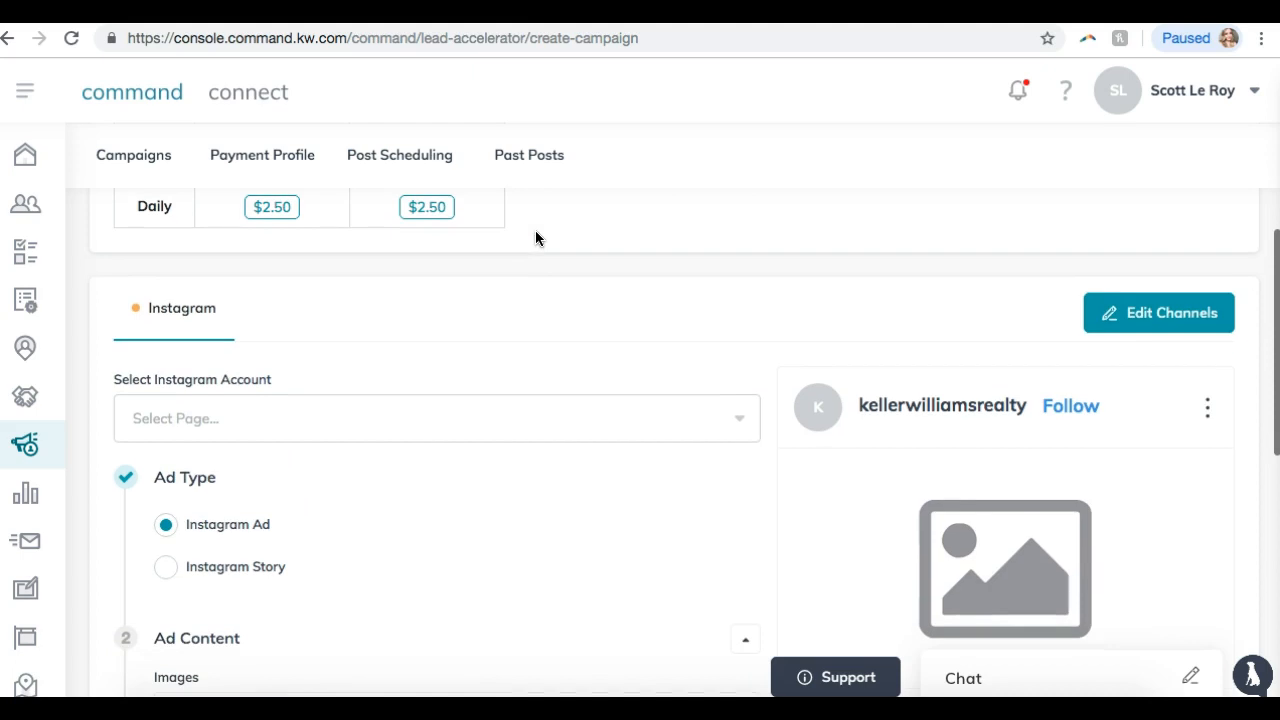
scroll(534, 246, "down", 7)
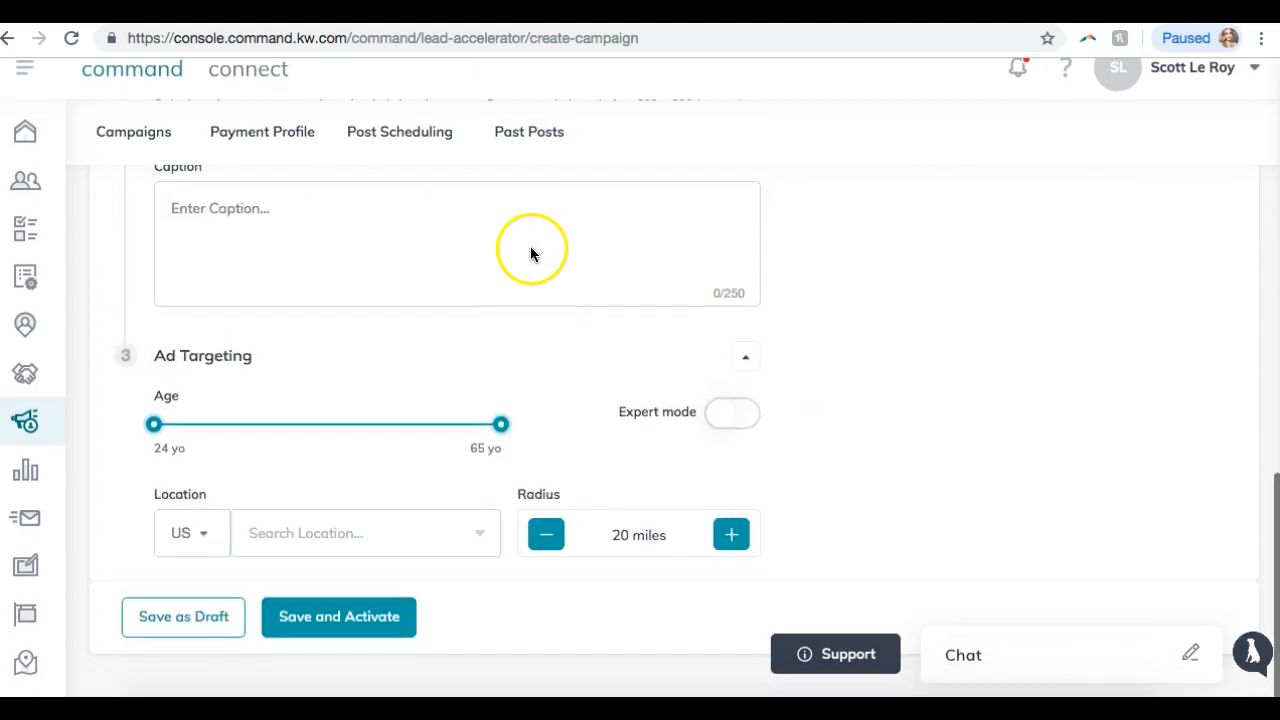
left_click(320, 648)
scroll(320, 650, "down", 7)
- Choose Save as Draft and confirm with Yes
left_click(181, 636)
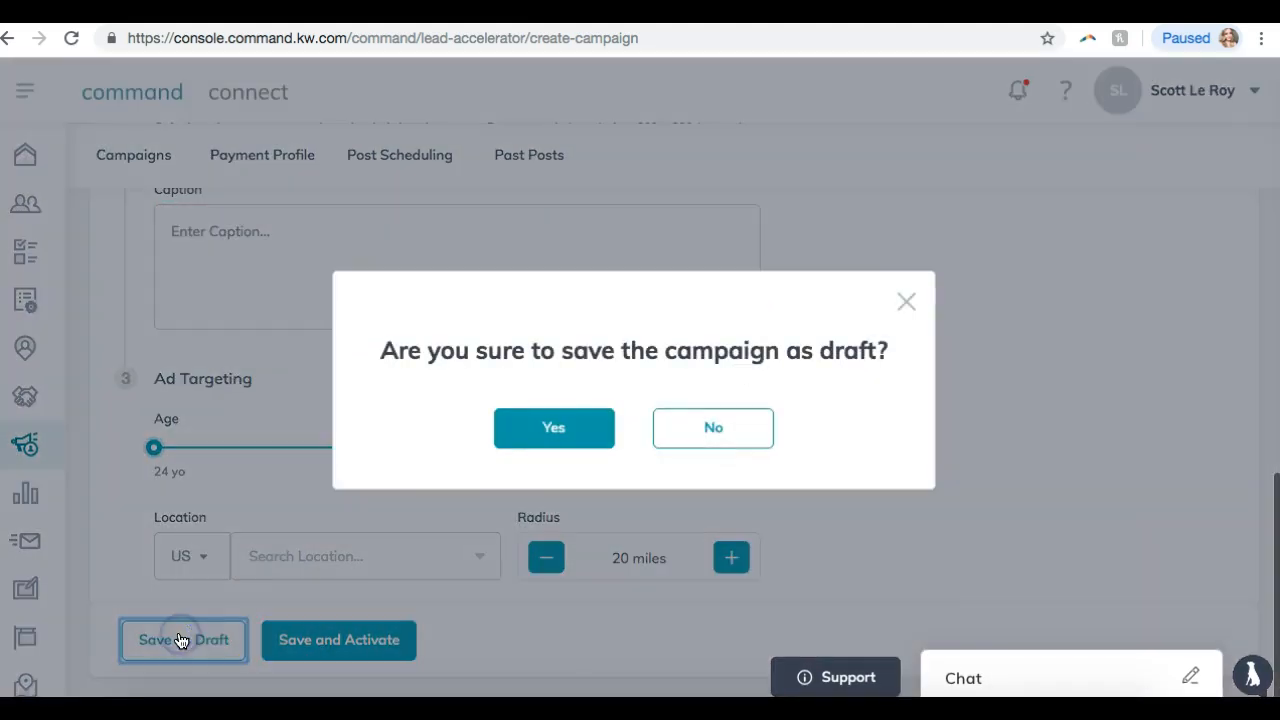
left_click(534, 440)
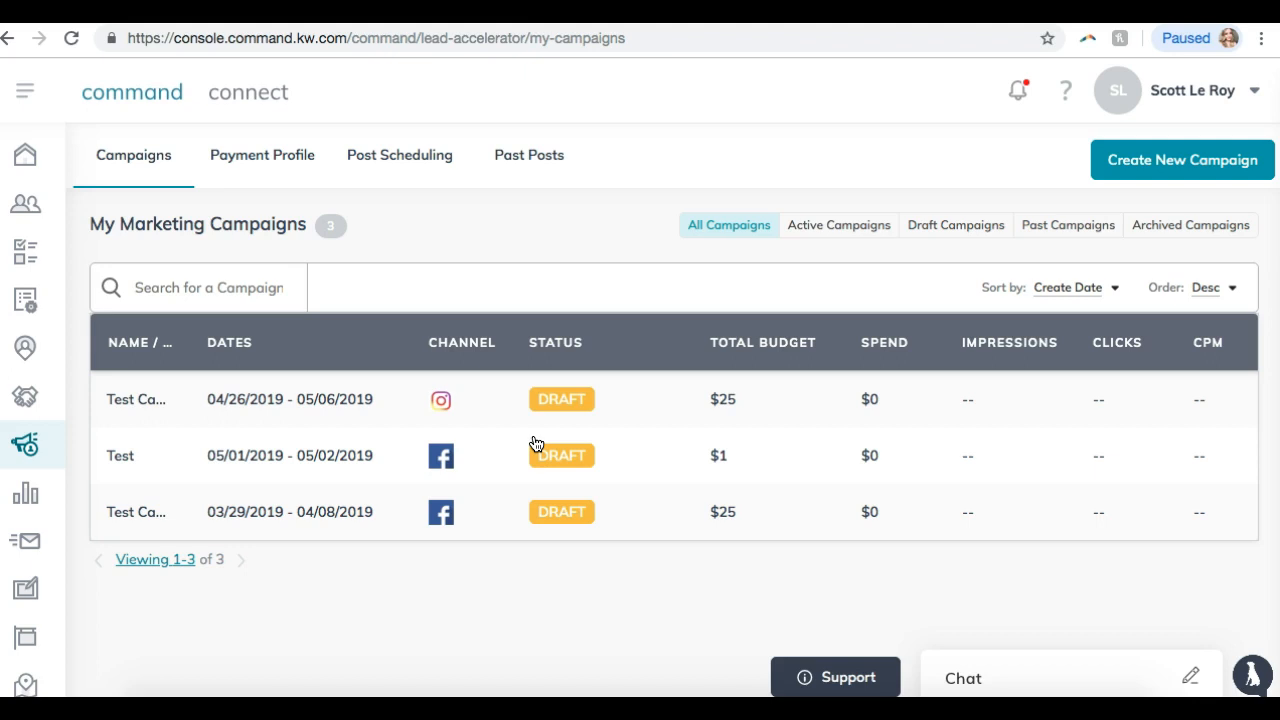
- Go to Post Scheduling and start a new post with Schedule a Post
left_click(401, 160)
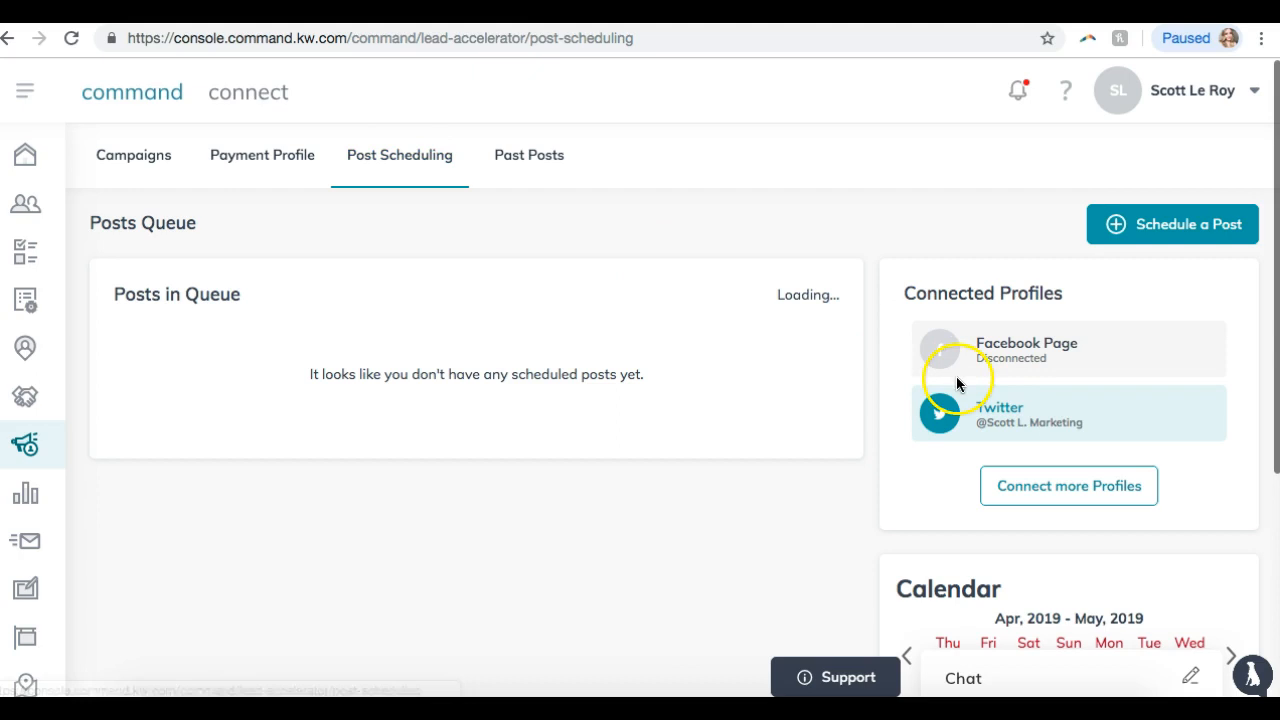
left_click(1231, 91)
left_click(1254, 92)
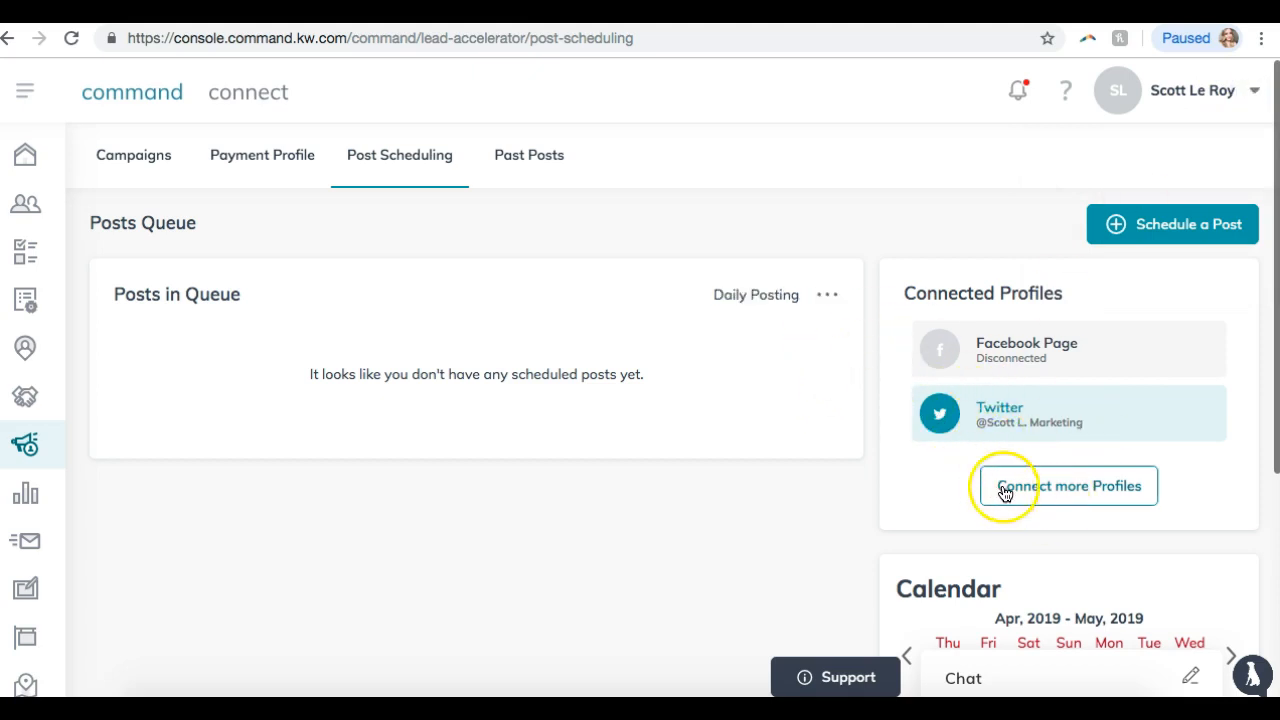
left_click(1117, 350)
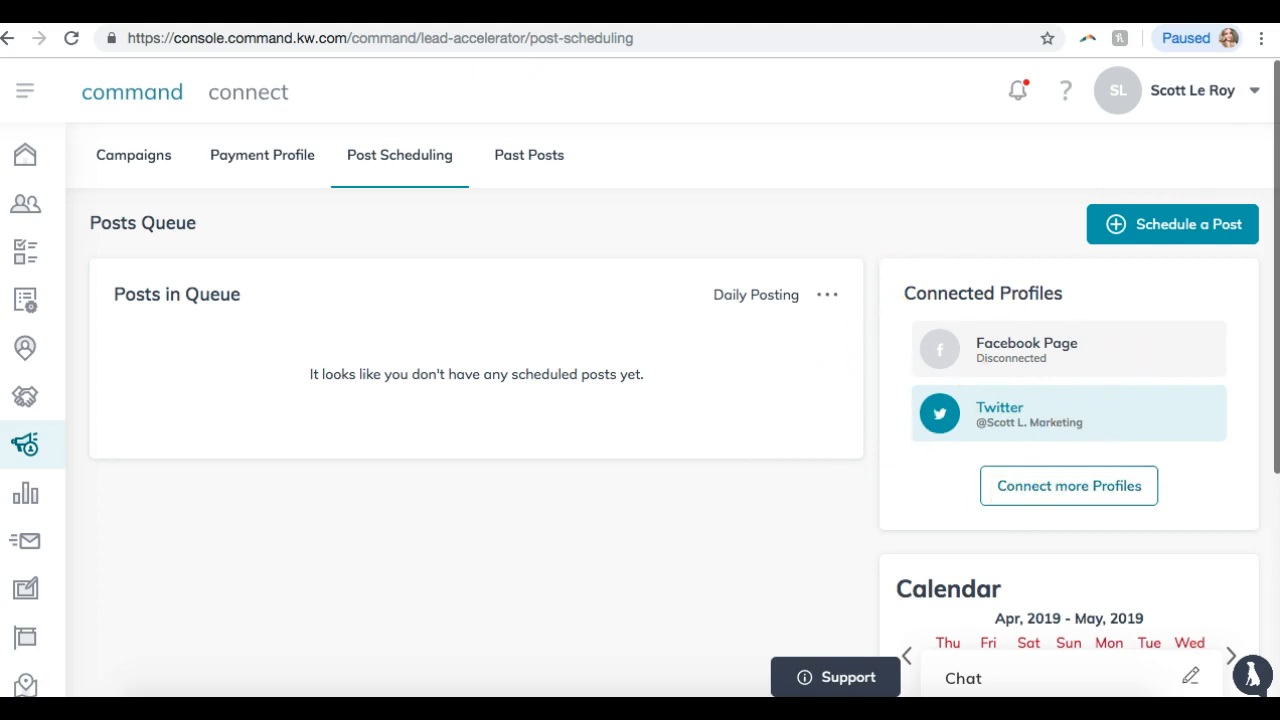
left_click(1143, 229)
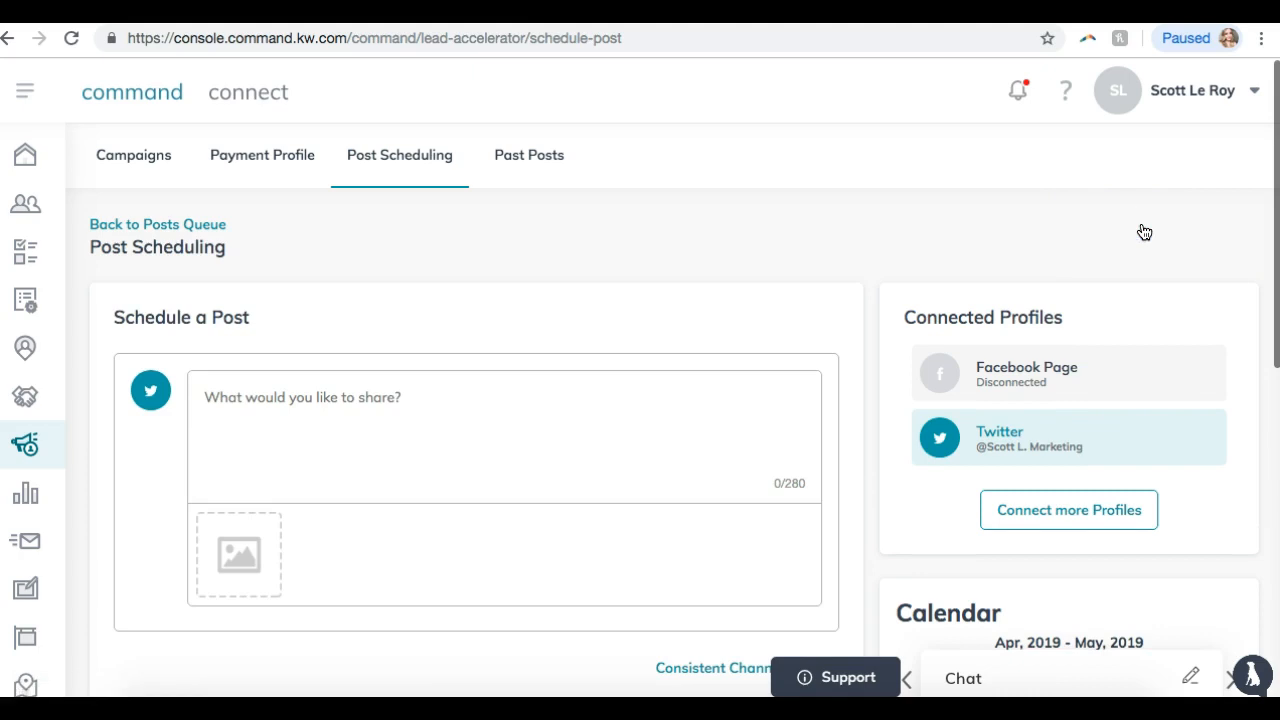
scroll(533, 293, "down", 1)
left_click(298, 330)
- Type a short message about the agent's marketing and close the image picker without attaching one
left_click(257, 326)
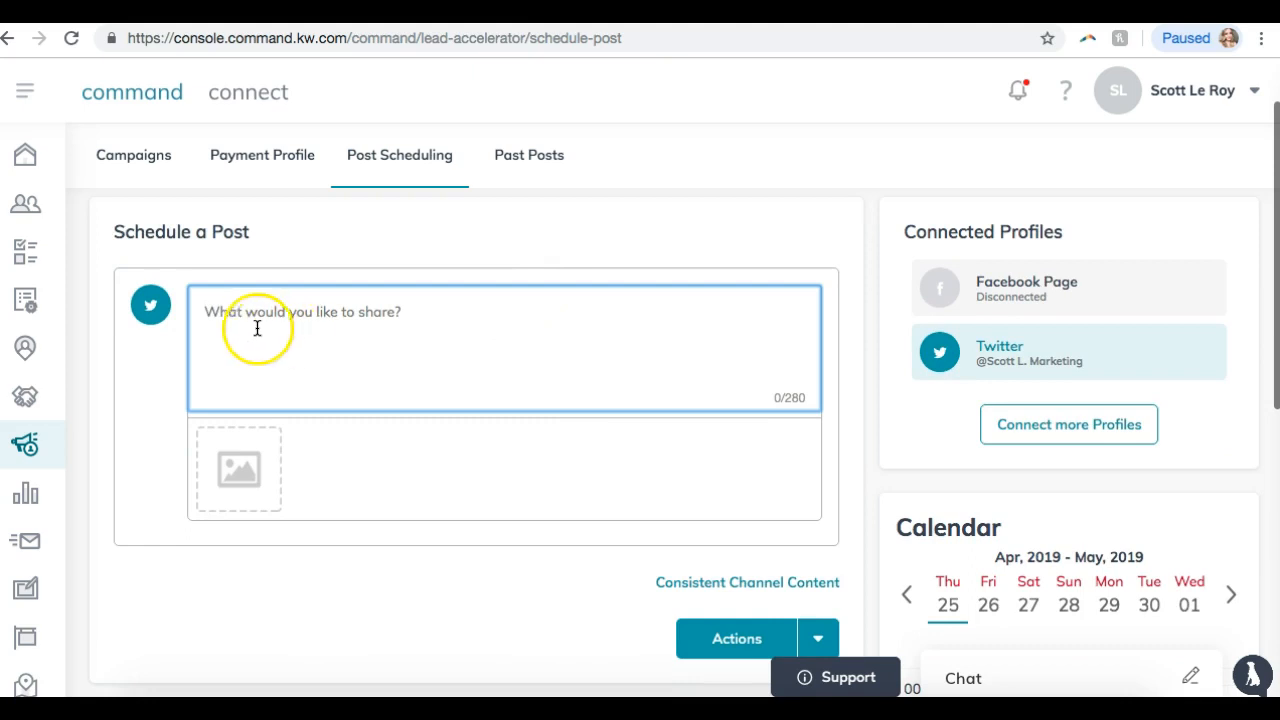
type("S")
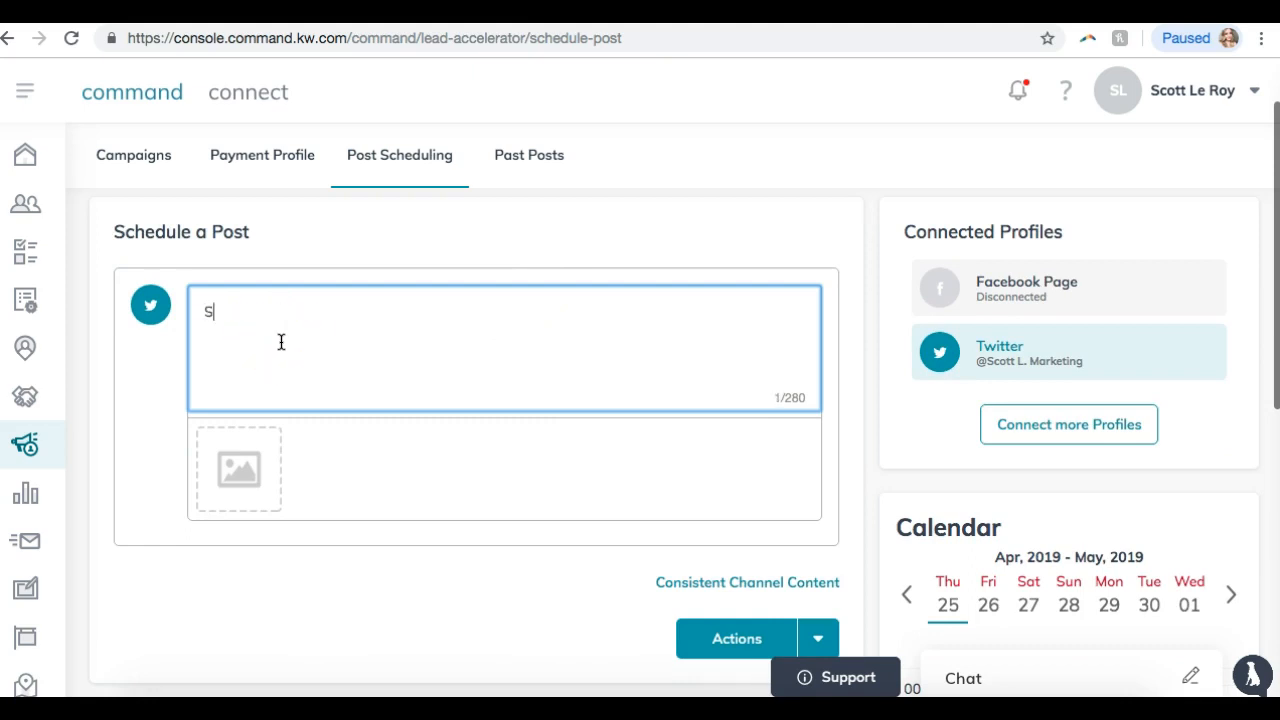
type("cott Le Roy Marketing Rules!")
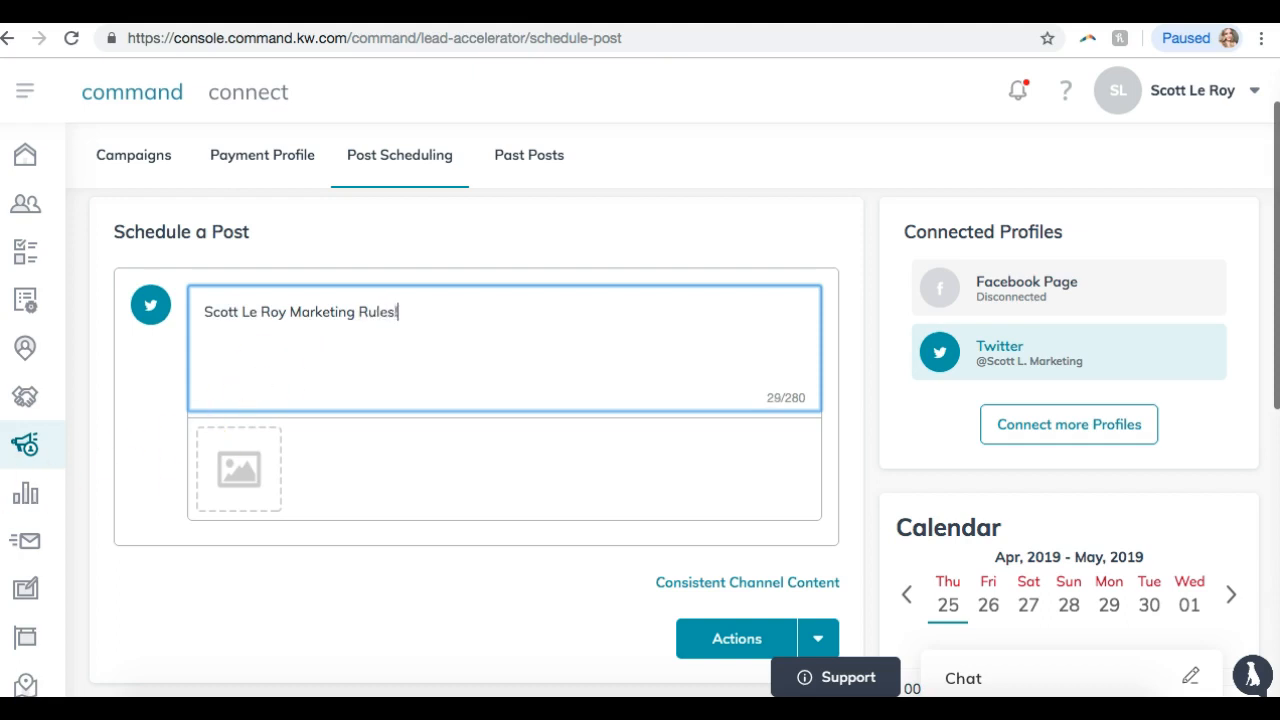
left_click(248, 470)
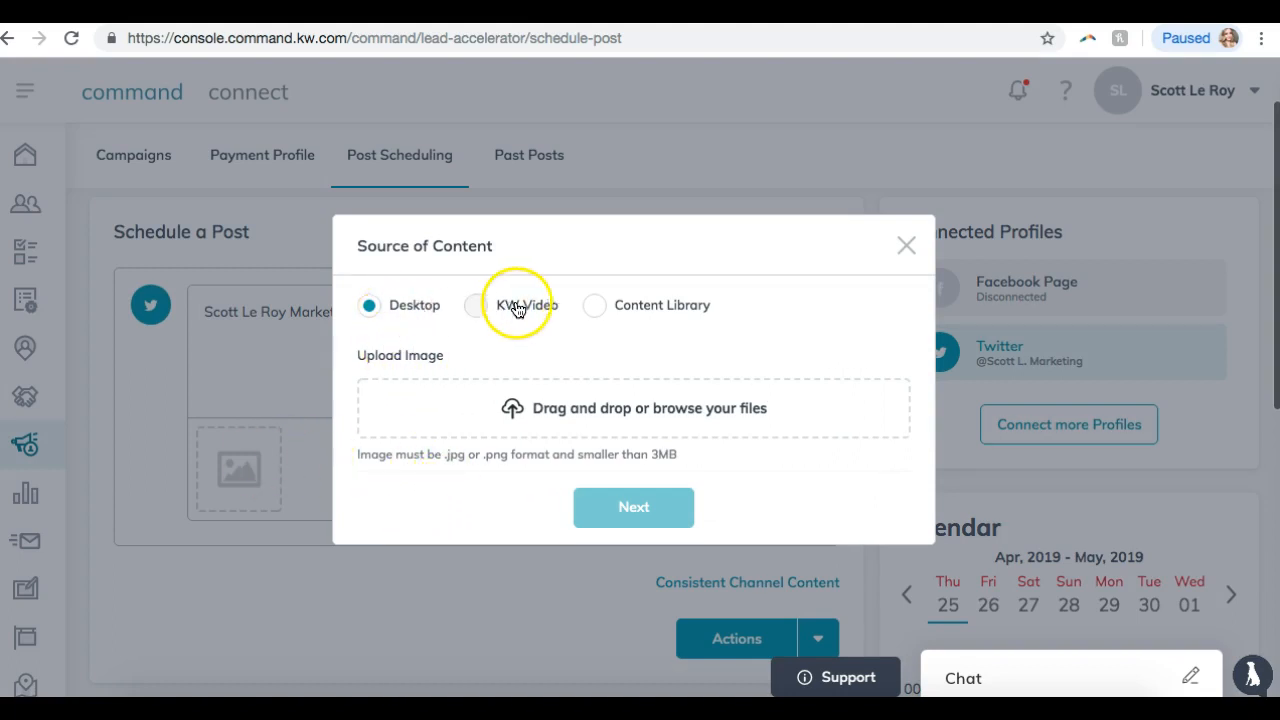
left_click(642, 310)
left_click(452, 376)
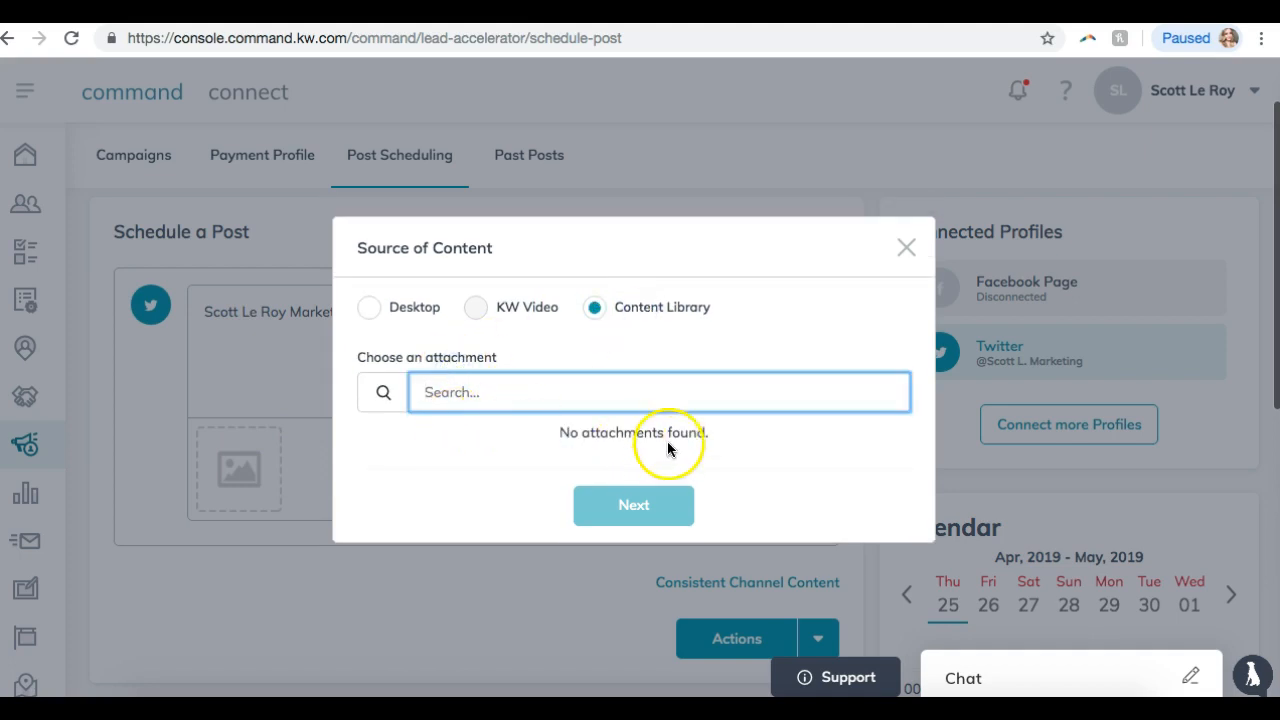
left_click(368, 310)
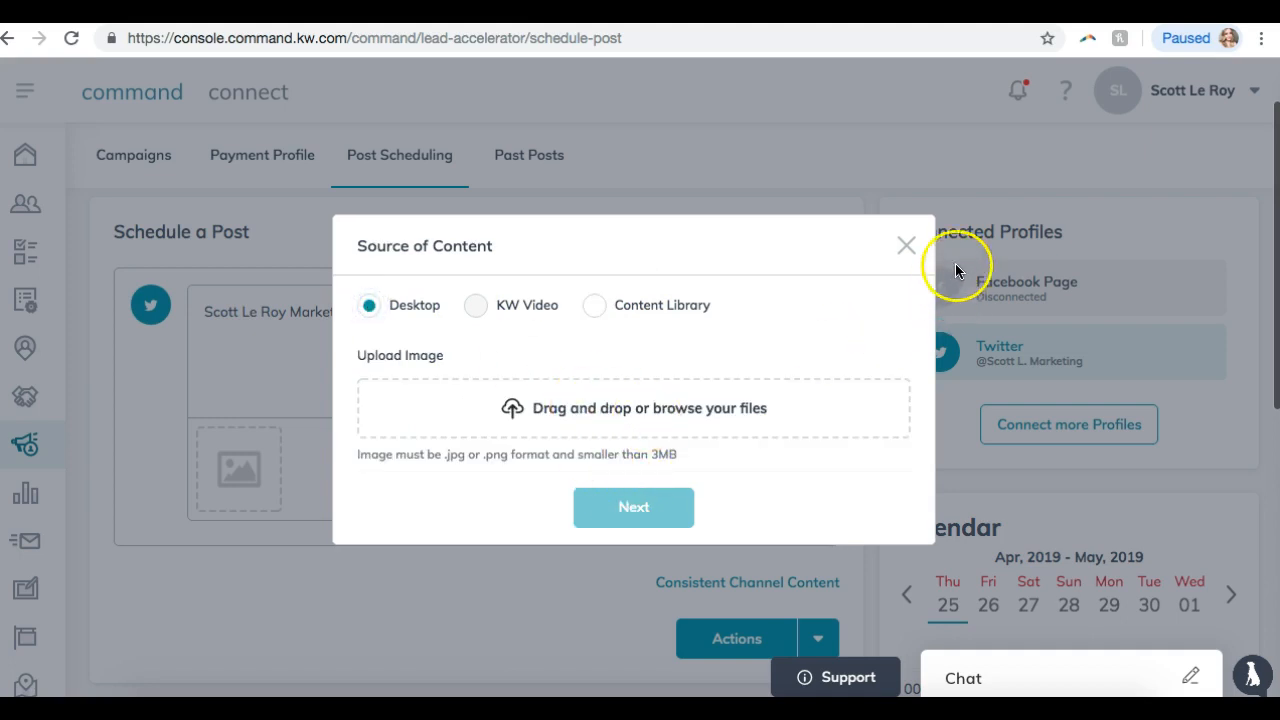
left_click(915, 246)
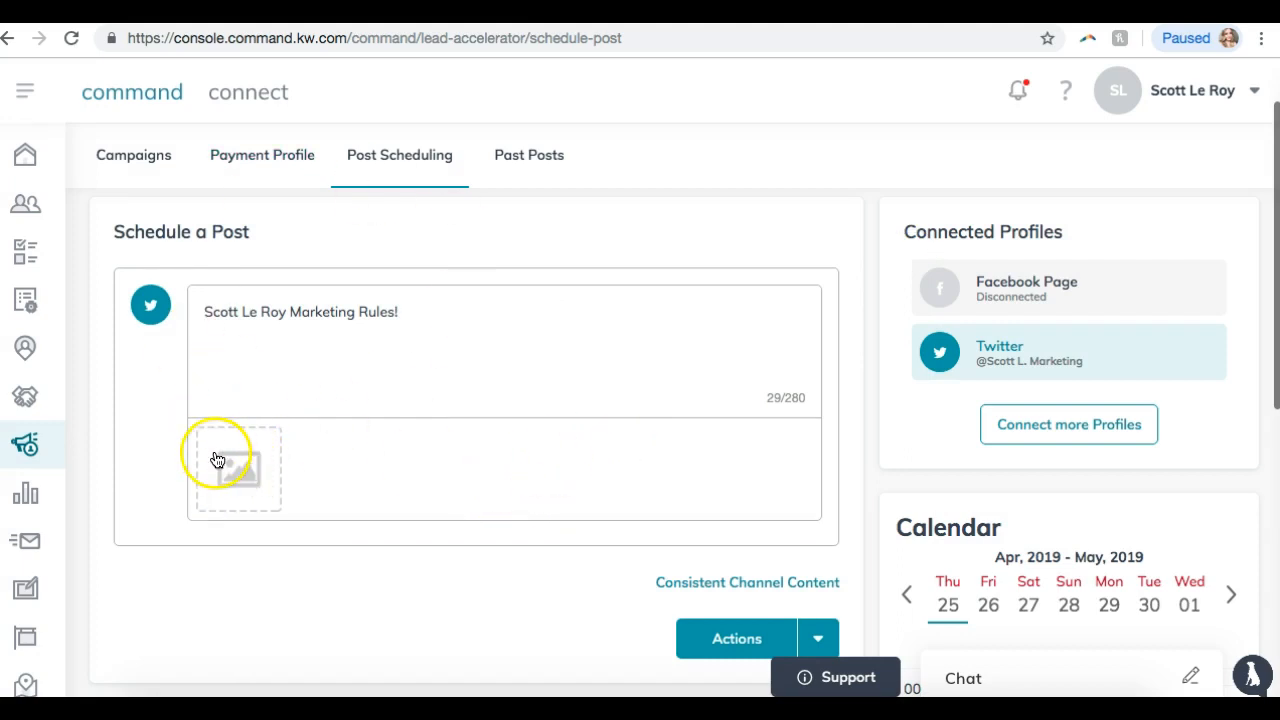
- Review the post preview and view Monday 29 in the posting calendar
scroll(366, 355, "down", 4)
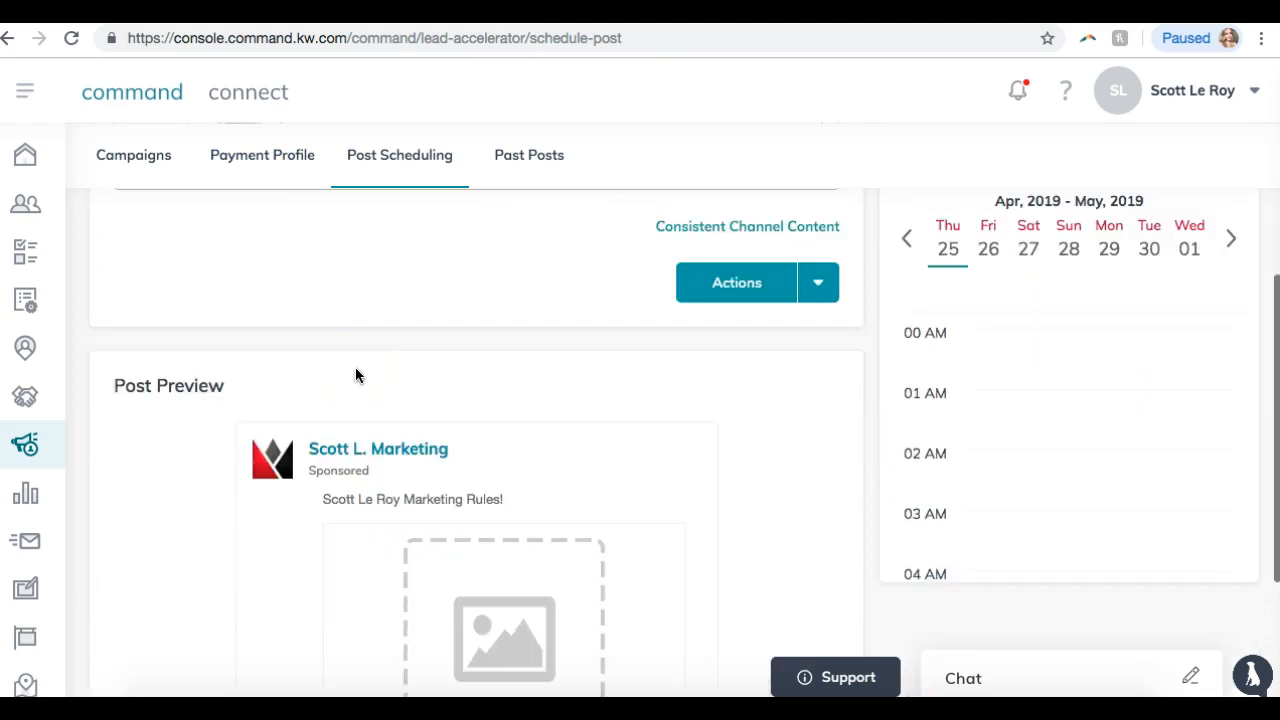
scroll(357, 372, "down", 3)
scroll(357, 372, "up", 2)
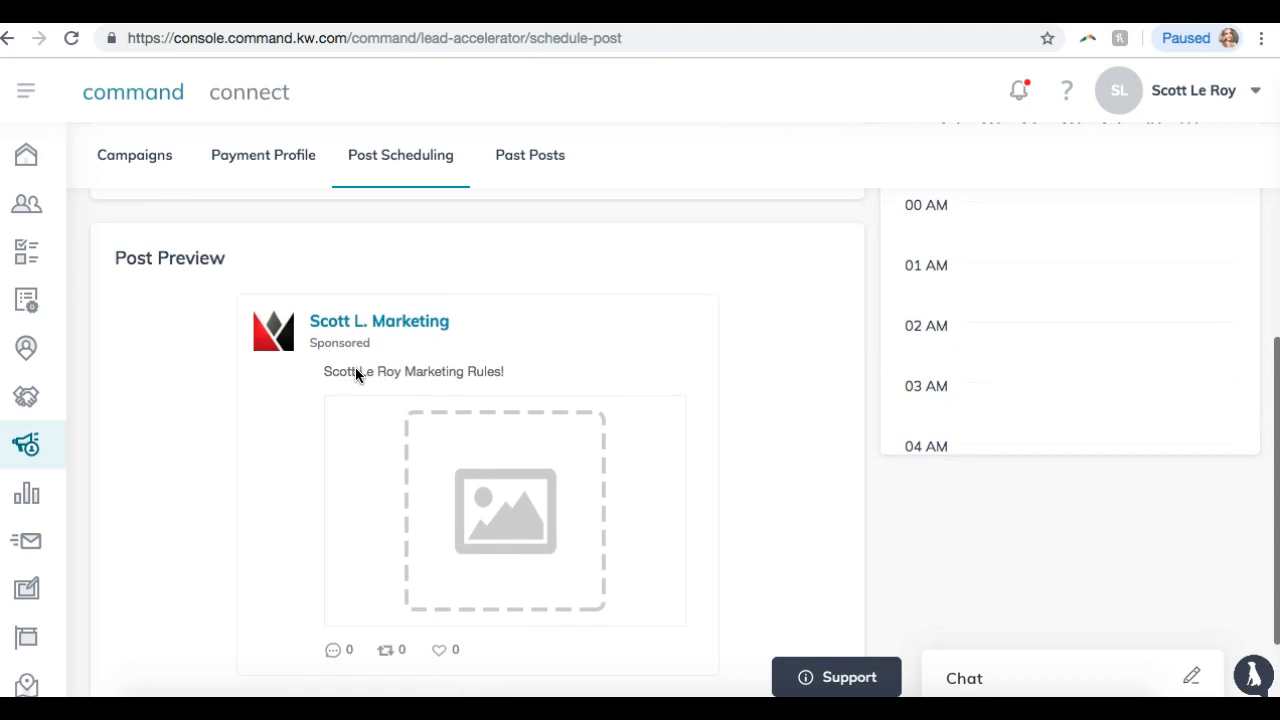
left_click(503, 406)
left_click(311, 366)
scroll(325, 368, "down", 1)
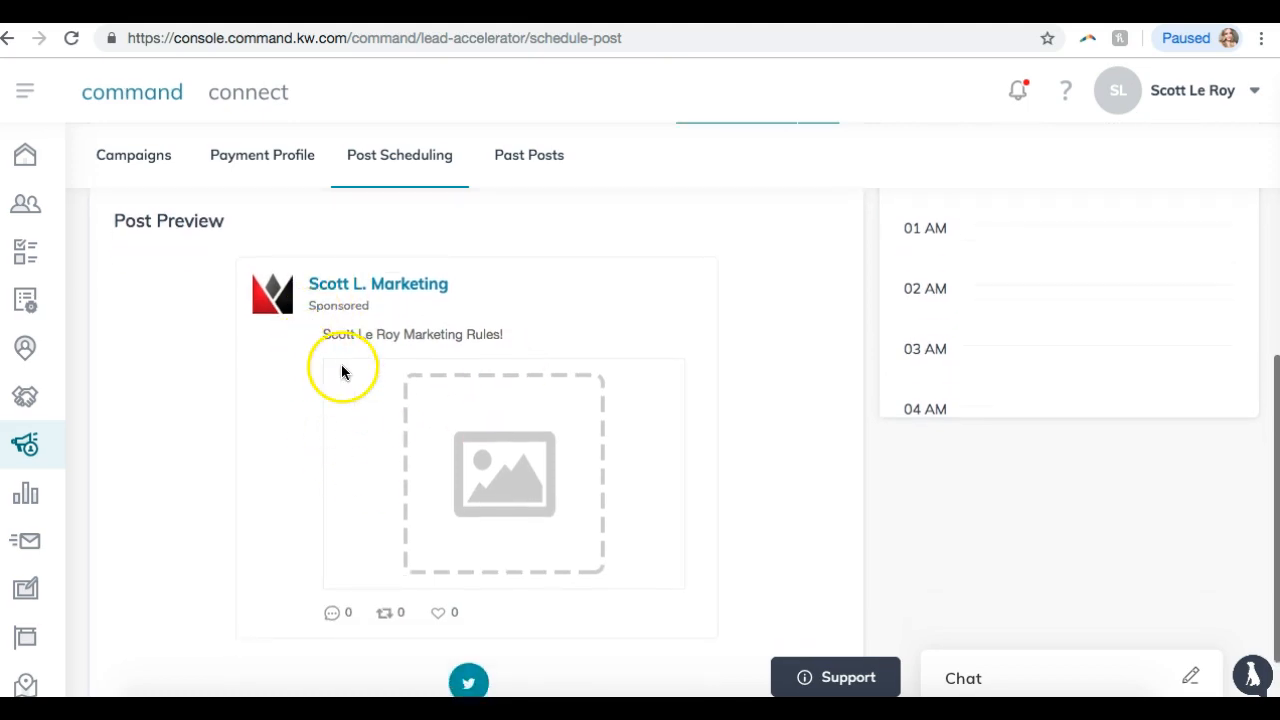
scroll(469, 452, "up", 5)
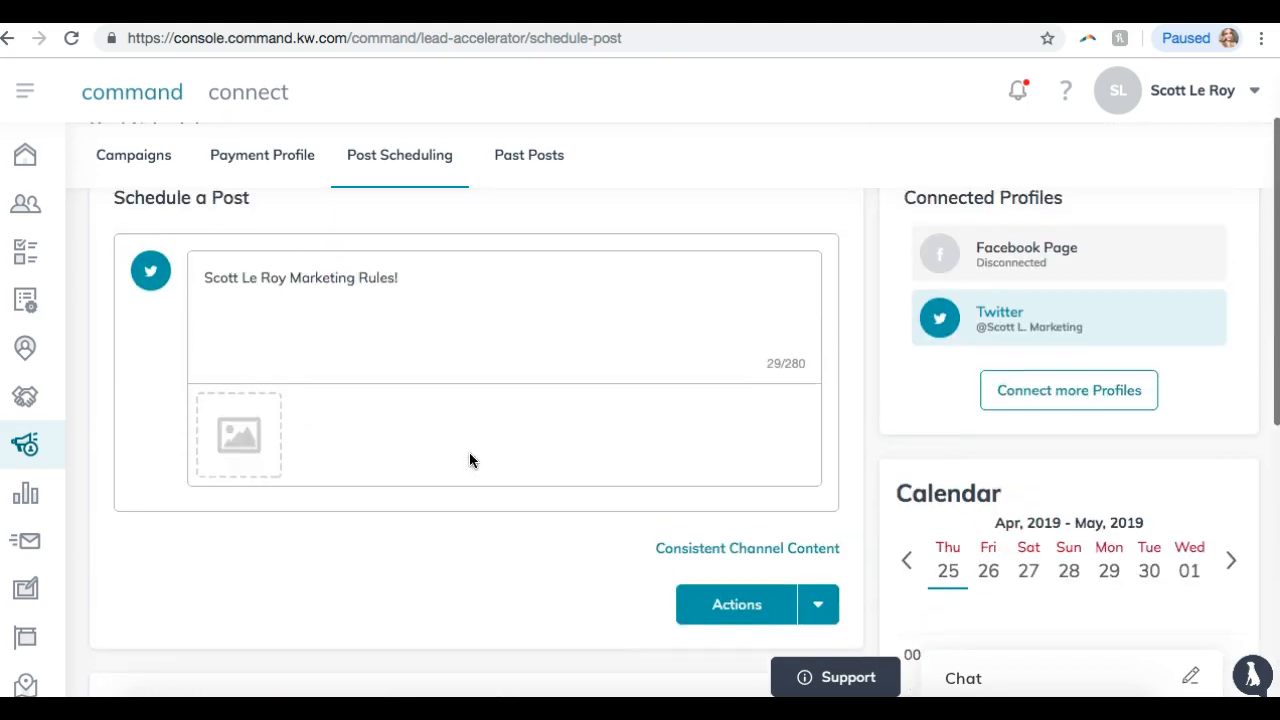
scroll(468, 470, "down", 2)
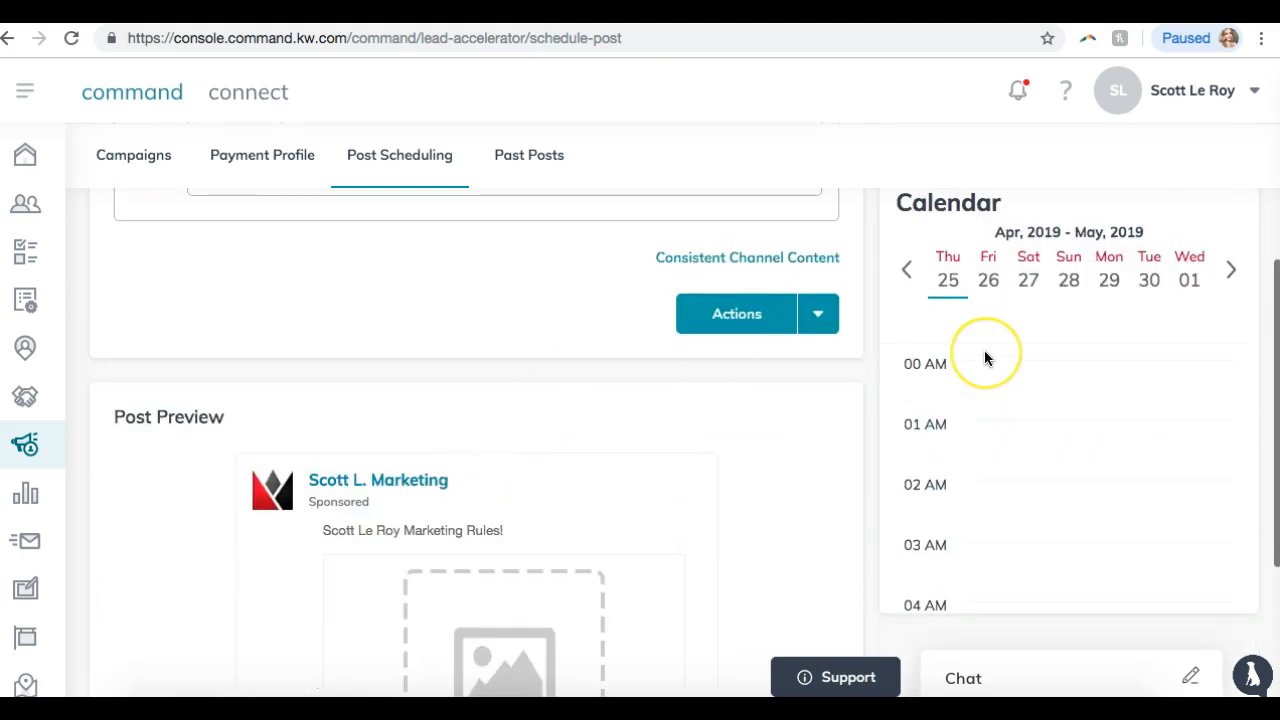
scroll(985, 355, "up", 1)
left_click(1105, 340)
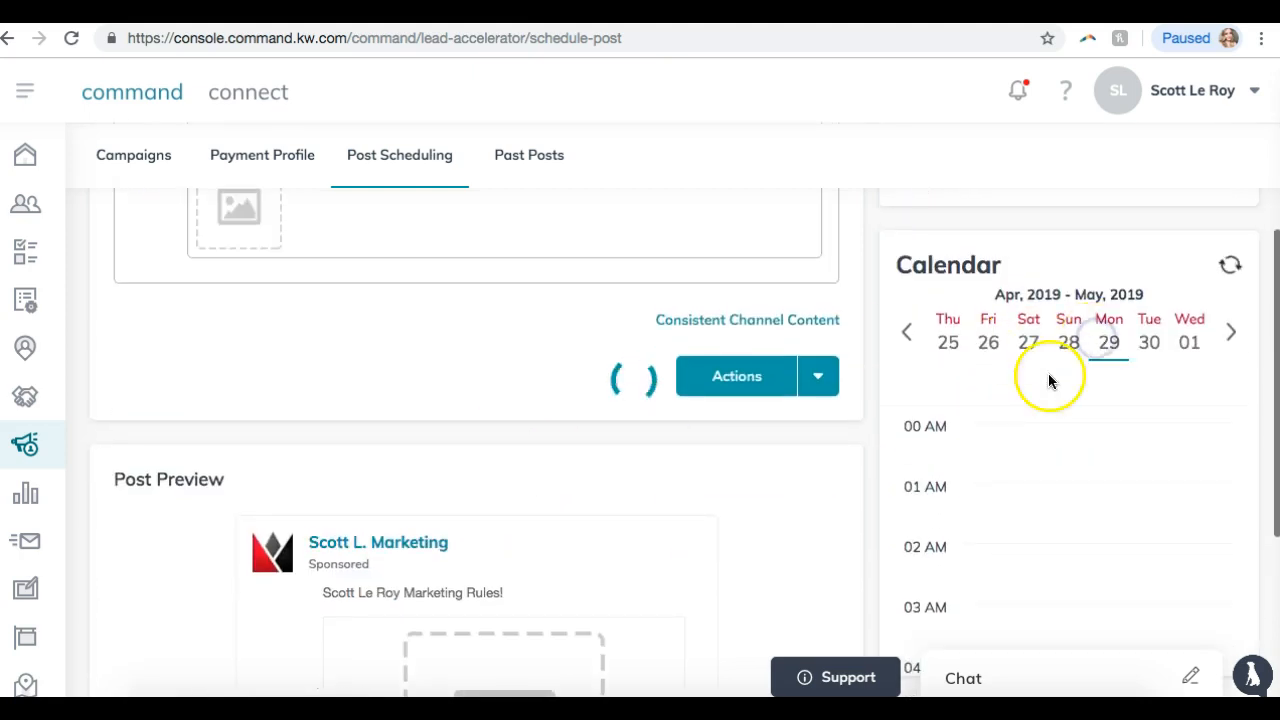
scroll(908, 547, "down", 2)
scroll(908, 547, "down", 2)
scroll(1005, 520, "up", 6)
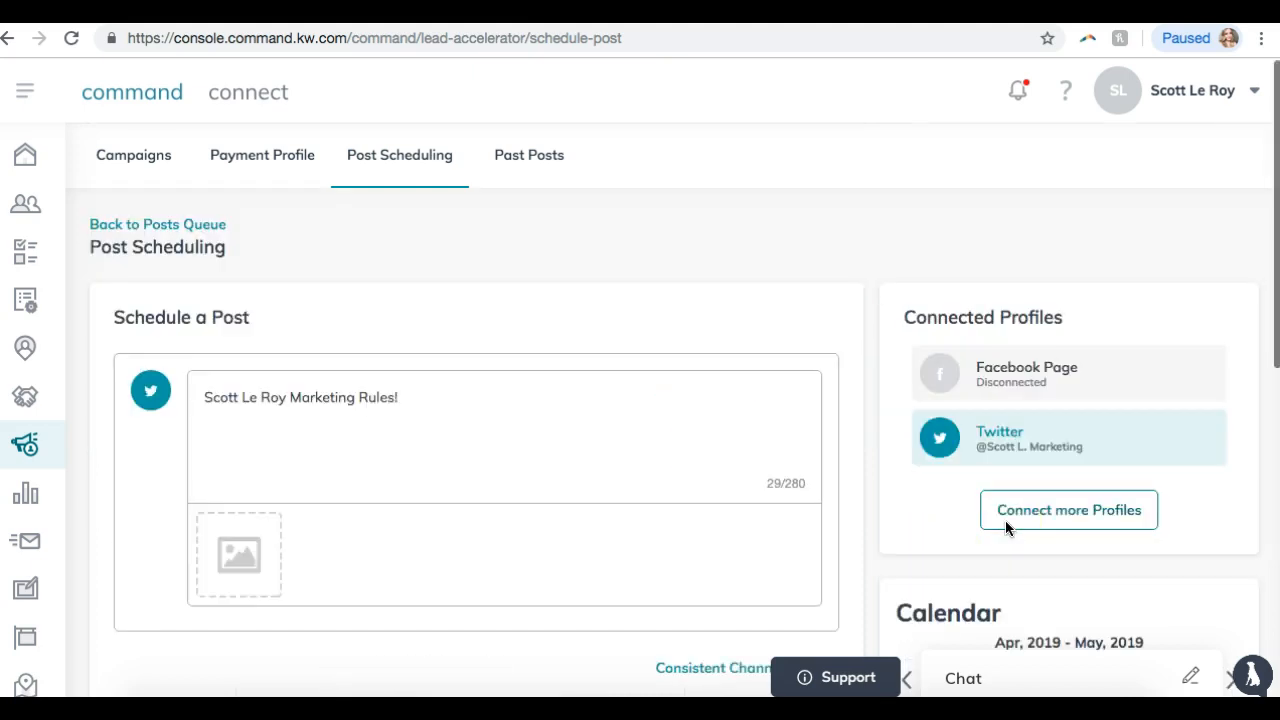
scroll(1005, 520, "down", 4)
- Open the Actions dropdown showing Add Post to Queue and Post Immediately
left_click(751, 484)
left_click(820, 478)
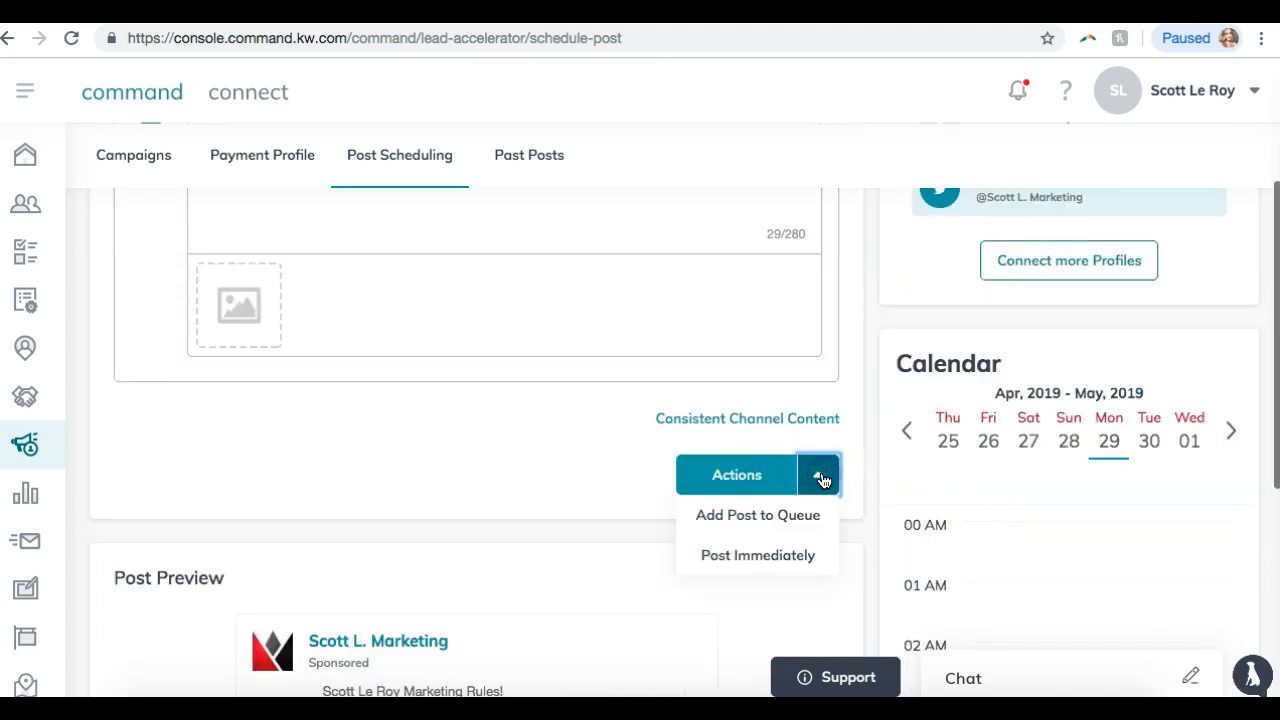
left_click(725, 484)
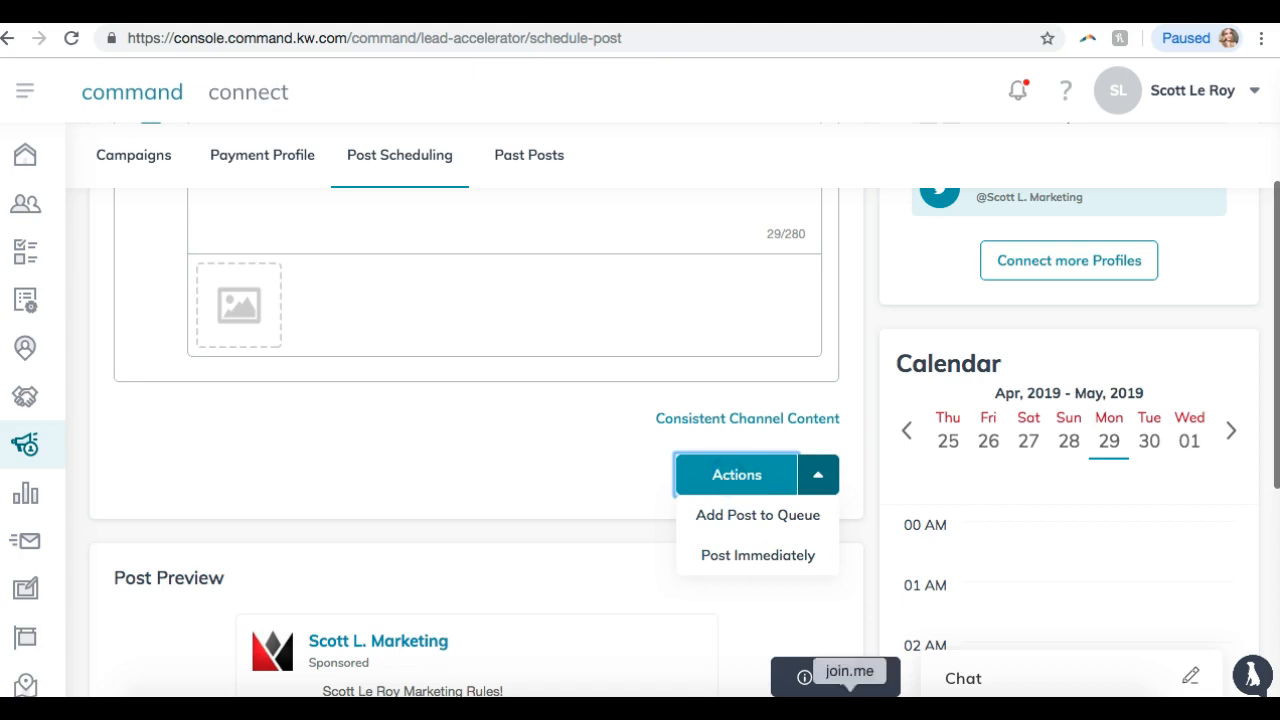
left_click(751, 460)
left_click(563, 460)
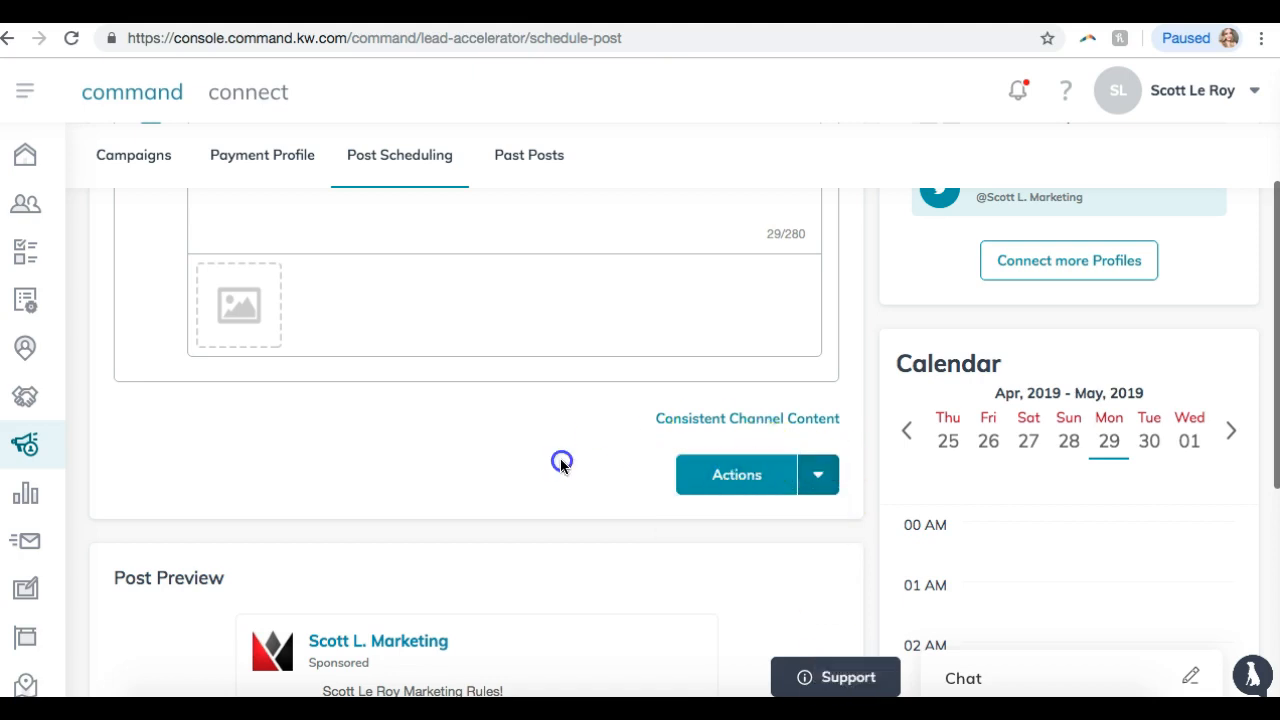
left_click(778, 508)
scroll(778, 508, "down", 5)
left_click(815, 238)
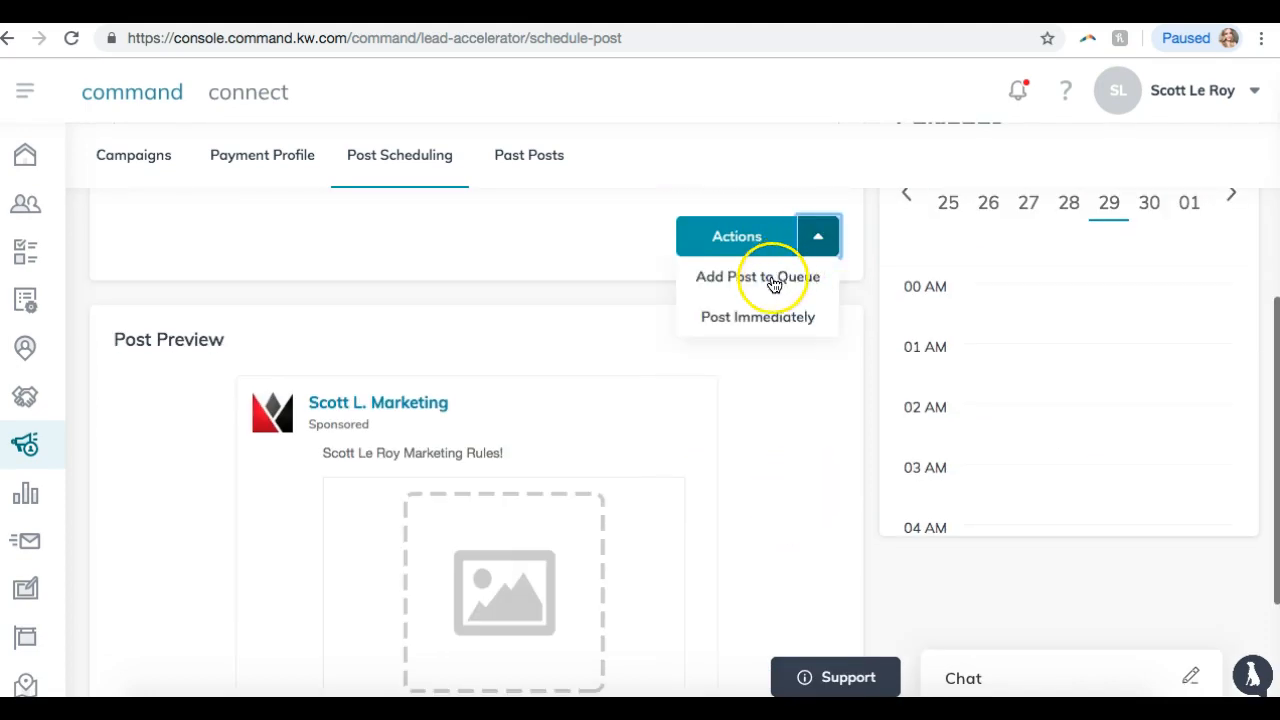
- Start queuing the post but cancel, then check Monday 29 in the schedule
left_click(737, 277)
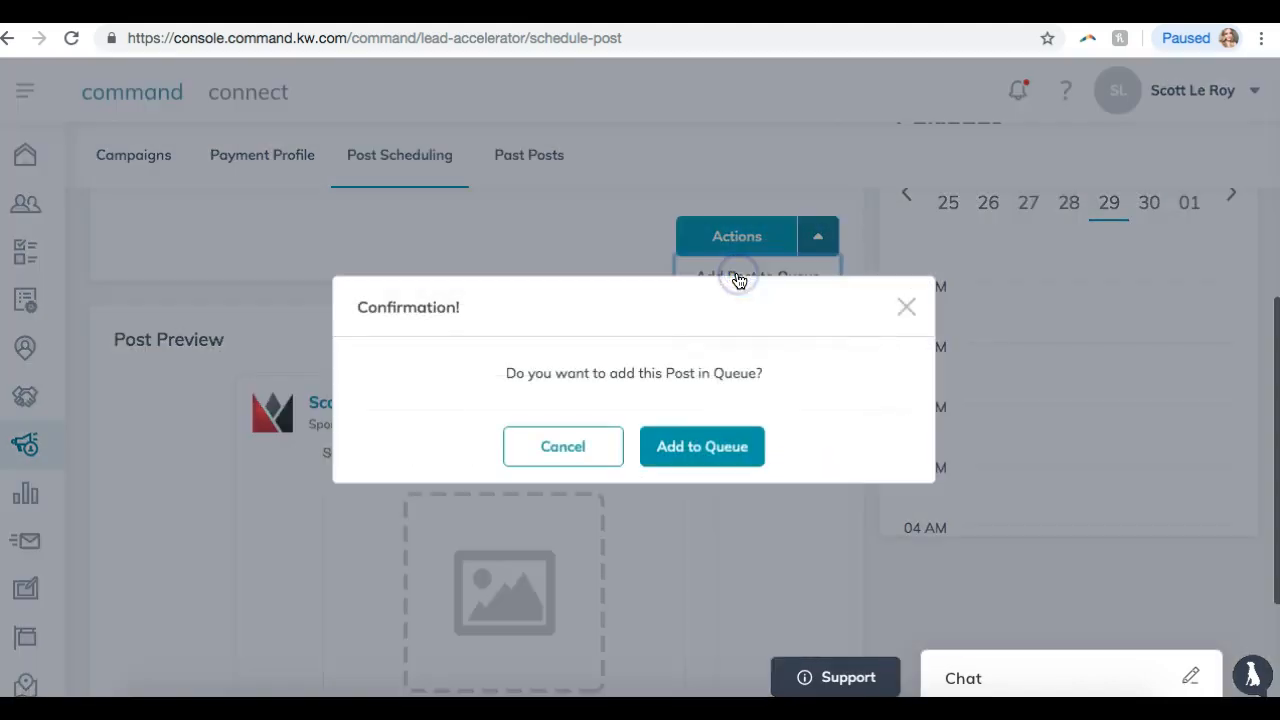
left_click(910, 312)
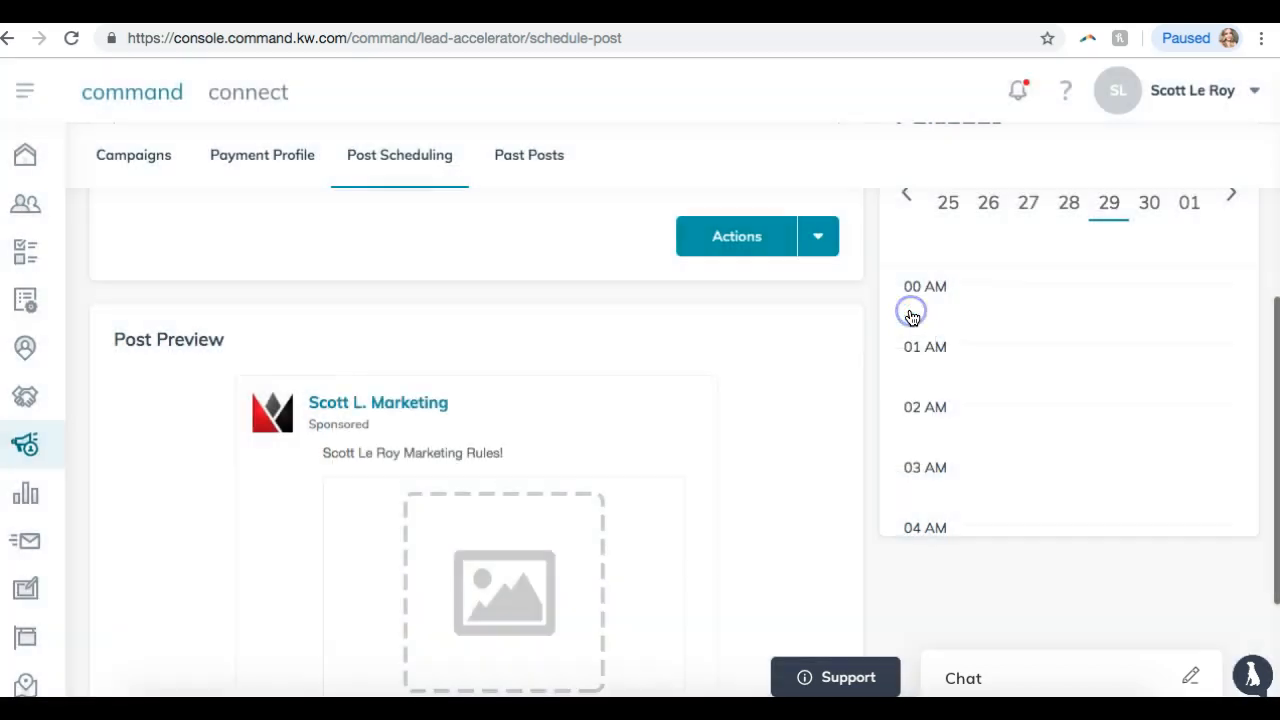
left_click(820, 240)
left_click(572, 264)
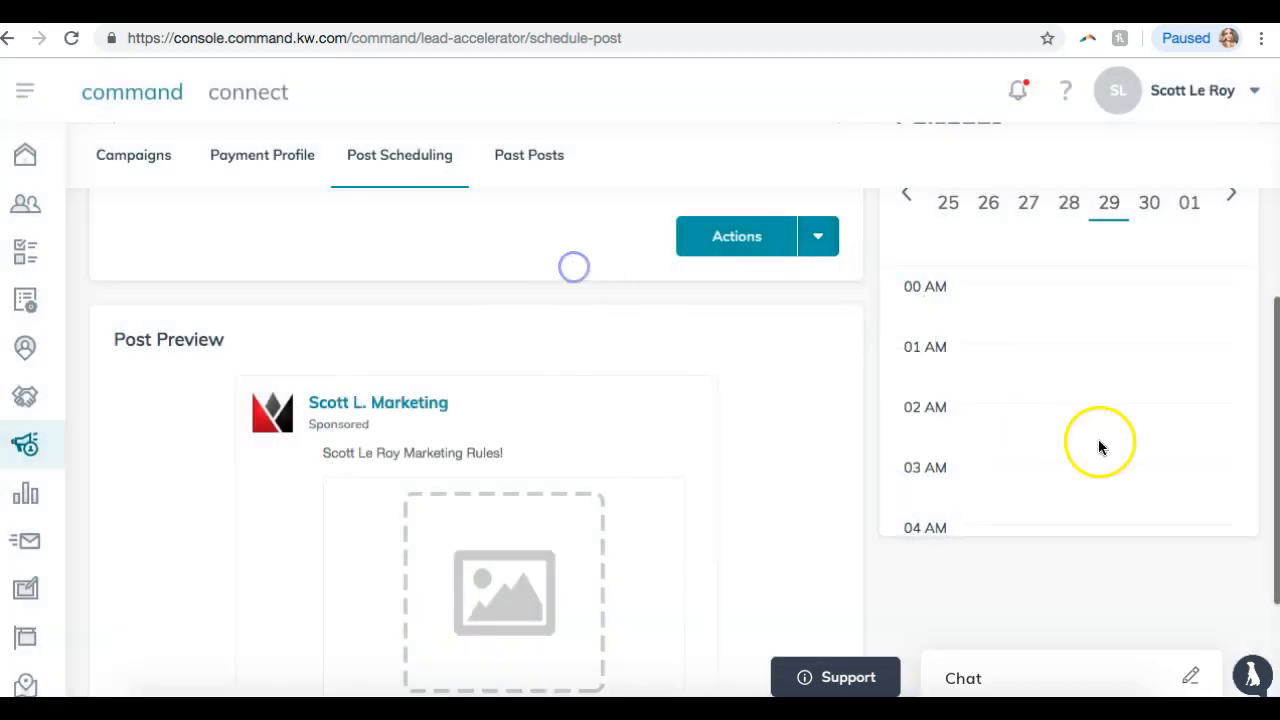
scroll(1097, 446, "up", 3)
left_click(1109, 345)
left_click(918, 433)
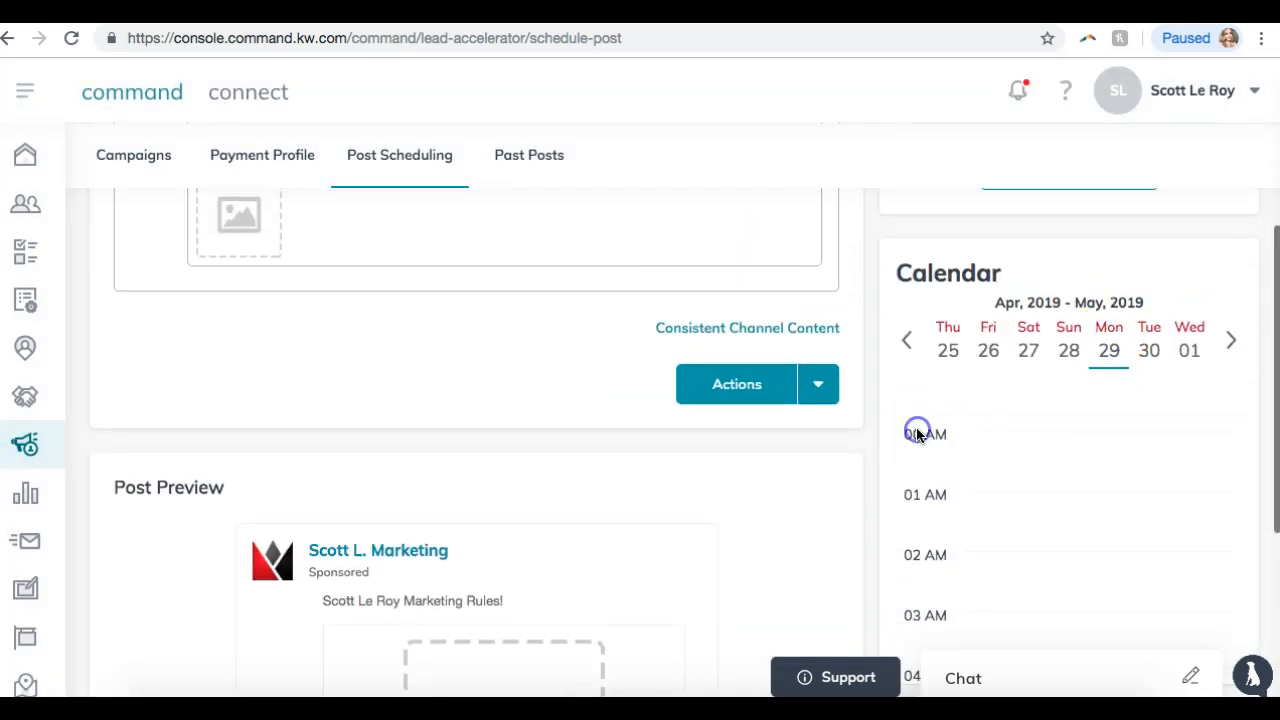
scroll(1116, 452, "down", 4)
scroll(931, 529, "down", 10)
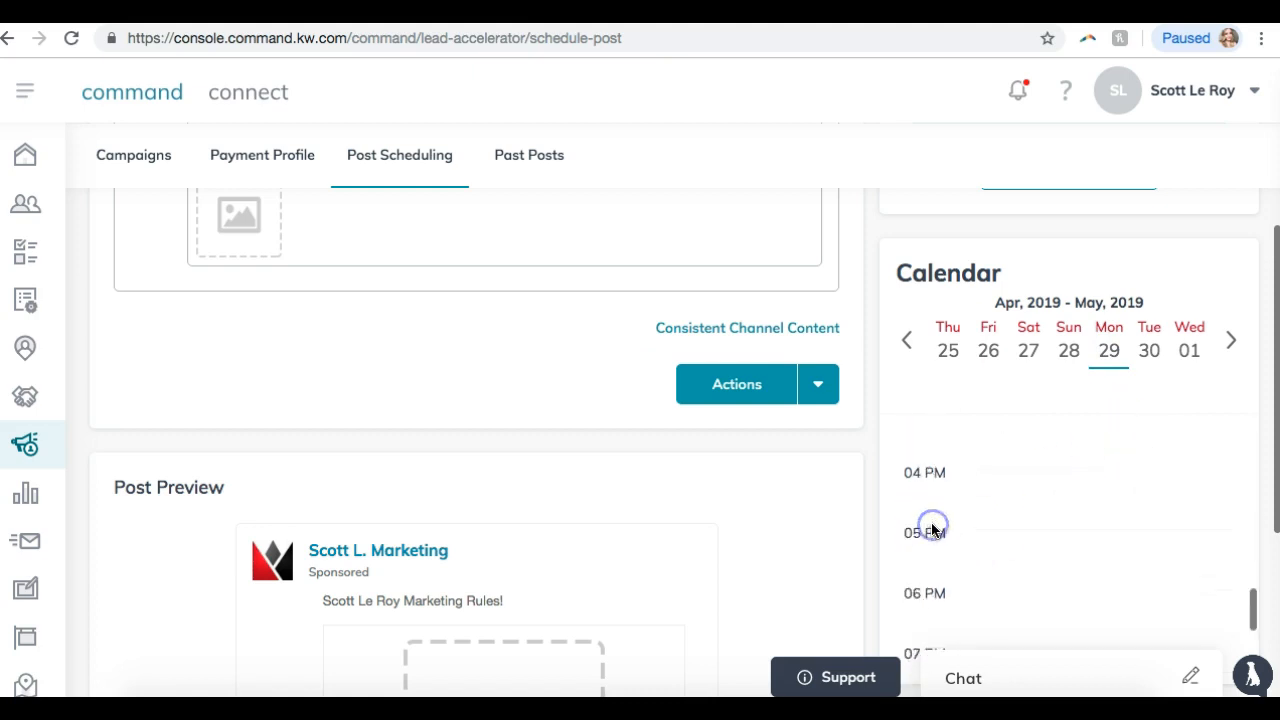
scroll(931, 522, "up", 10)
left_click(929, 527)
left_click(542, 240)
scroll(541, 236, "down", 2)
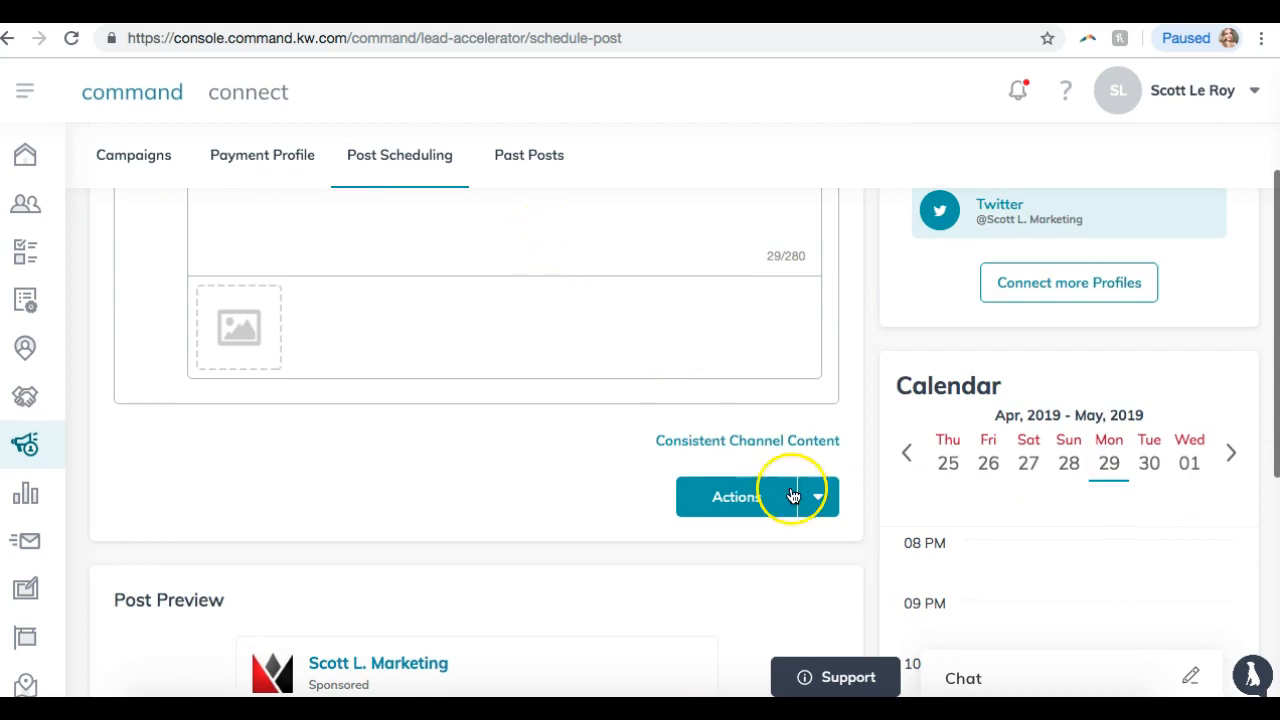
- Add the post to the queue, confirm, and continue to the posts queue
left_click(820, 500)
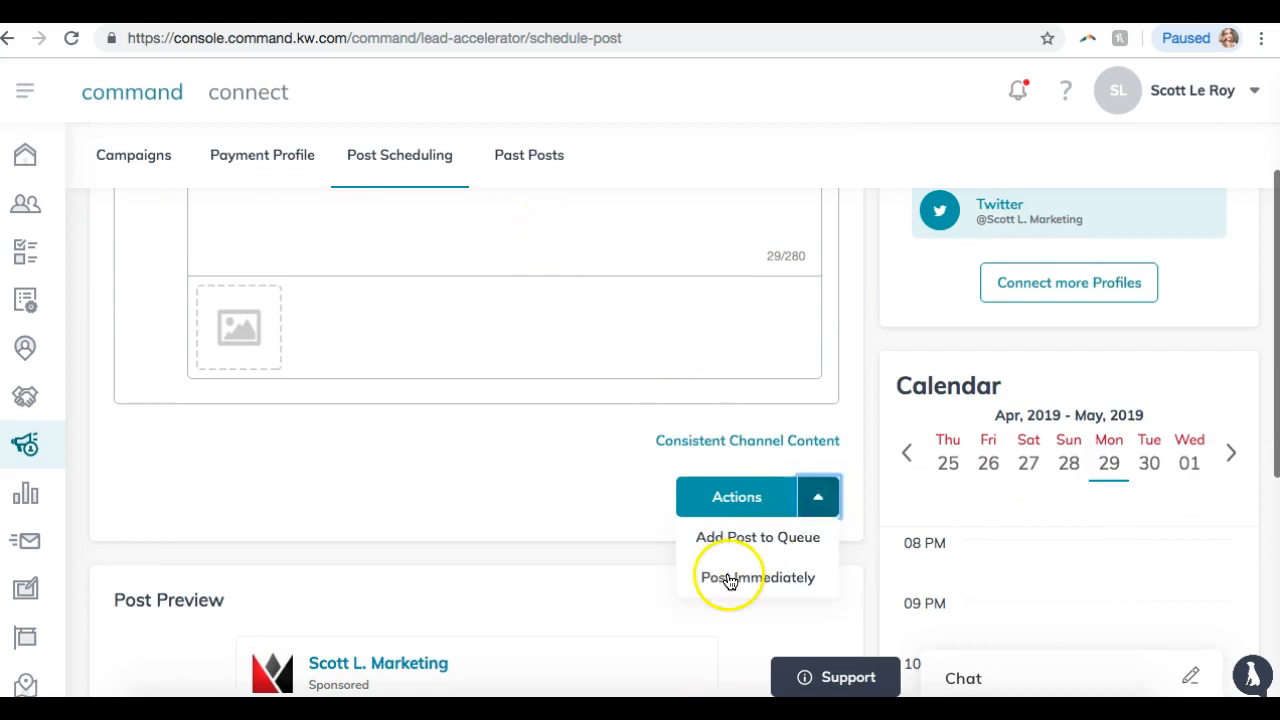
left_click(737, 538)
left_click(730, 446)
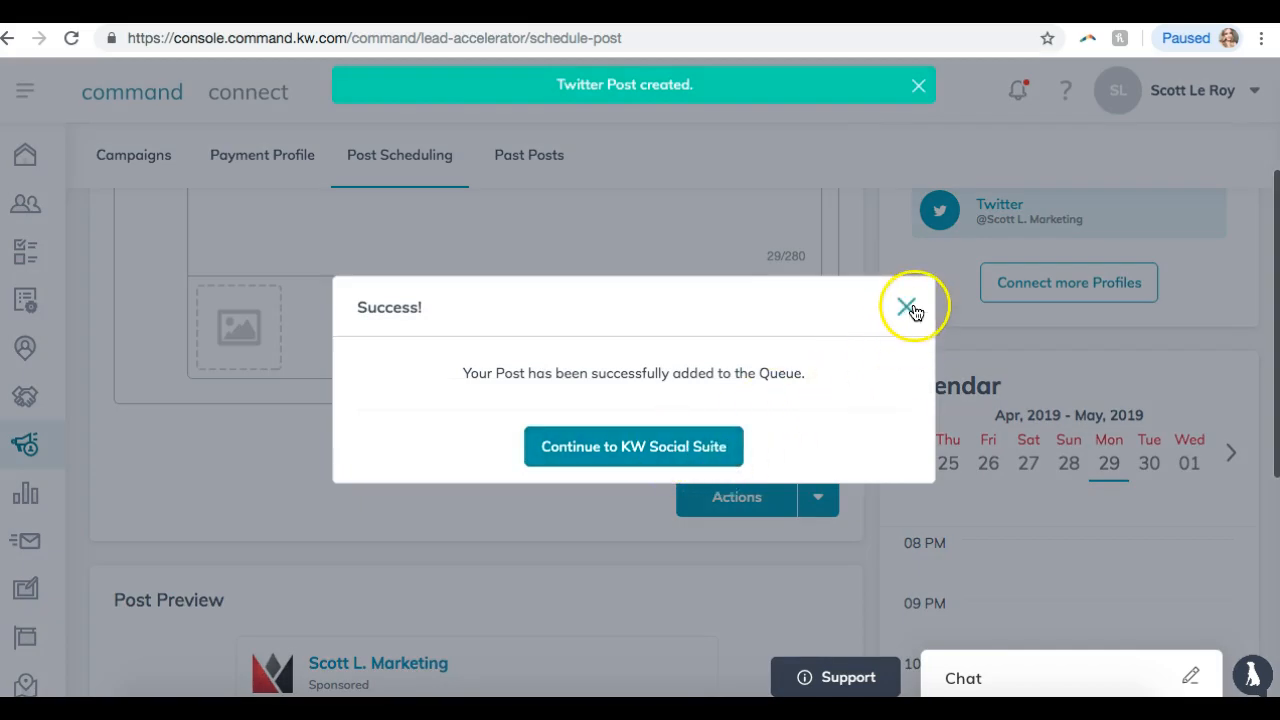
left_click(644, 455)
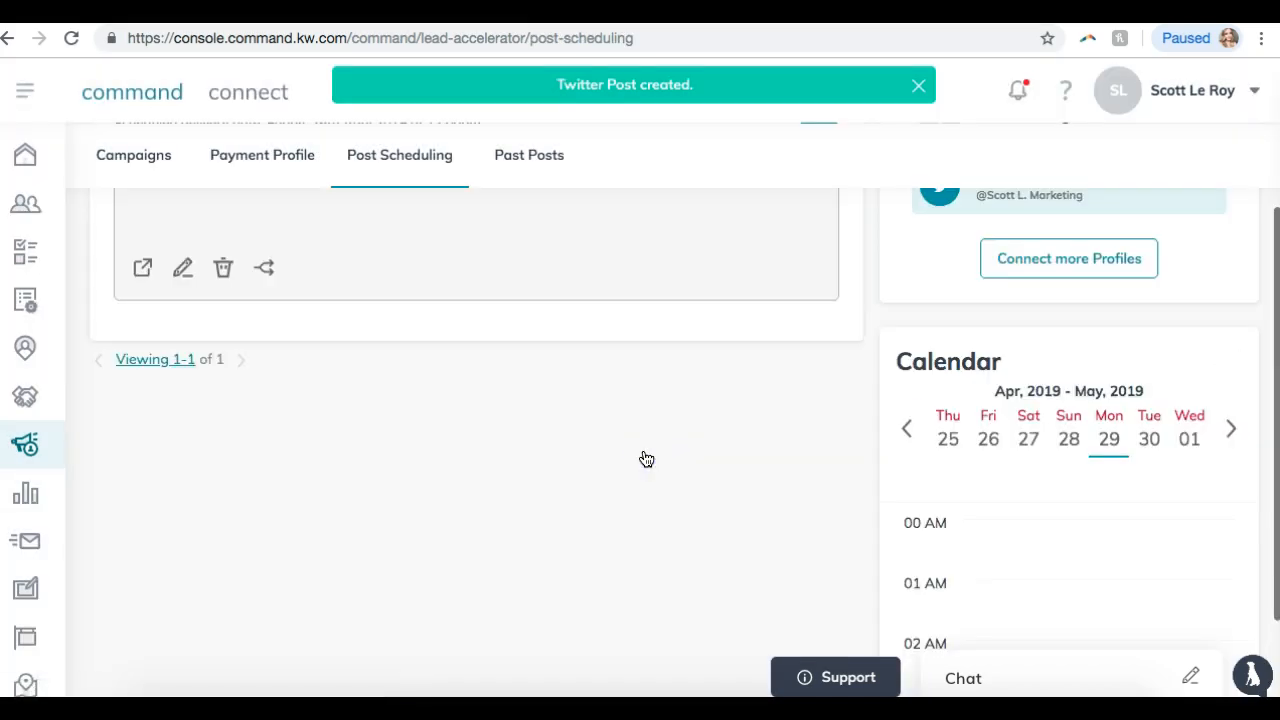
- Edit the queued Twitter post set for Friday 26 April 2019 at 12:00pm
scroll(646, 459, "up", 3)
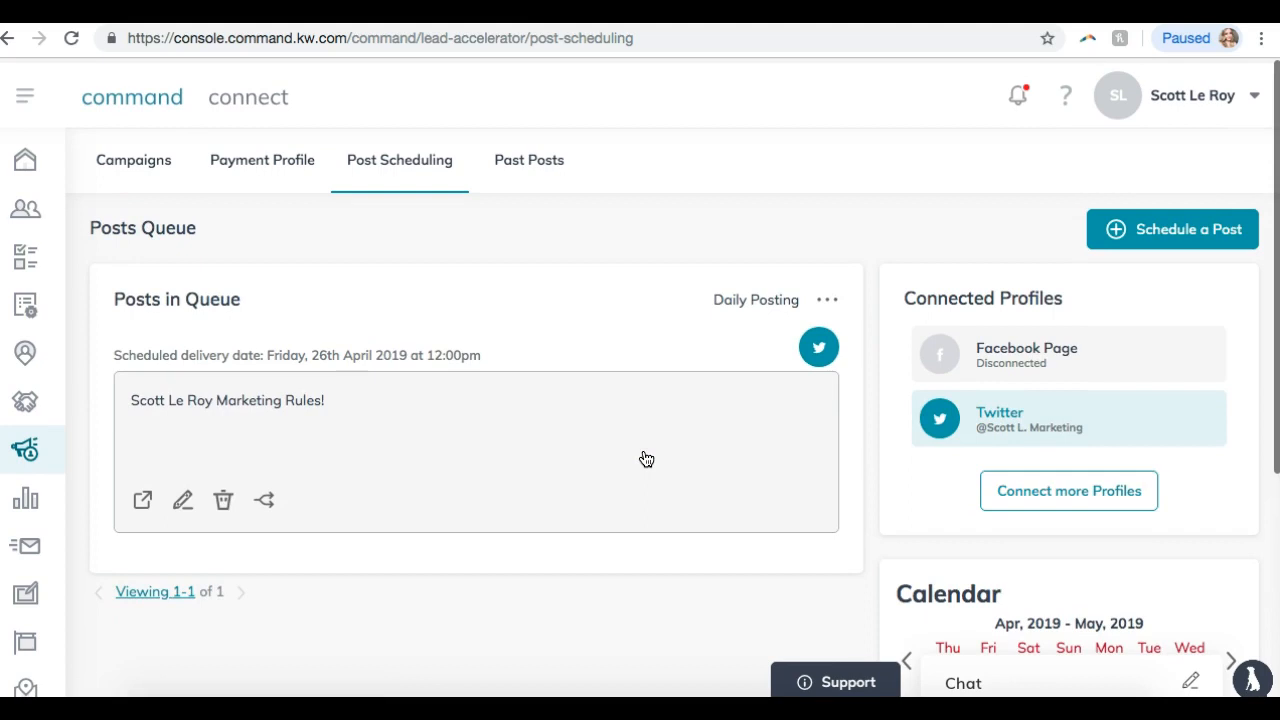
scroll(677, 430, "down", 3)
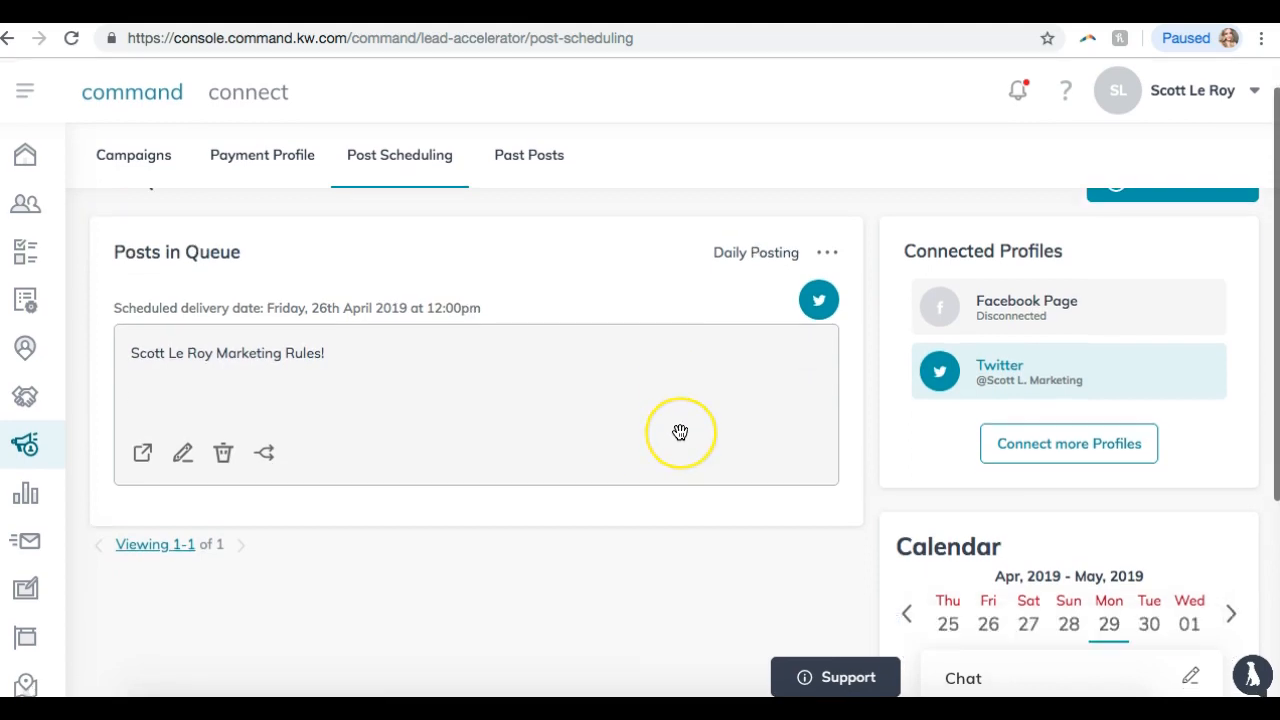
scroll(680, 432, "up", 3)
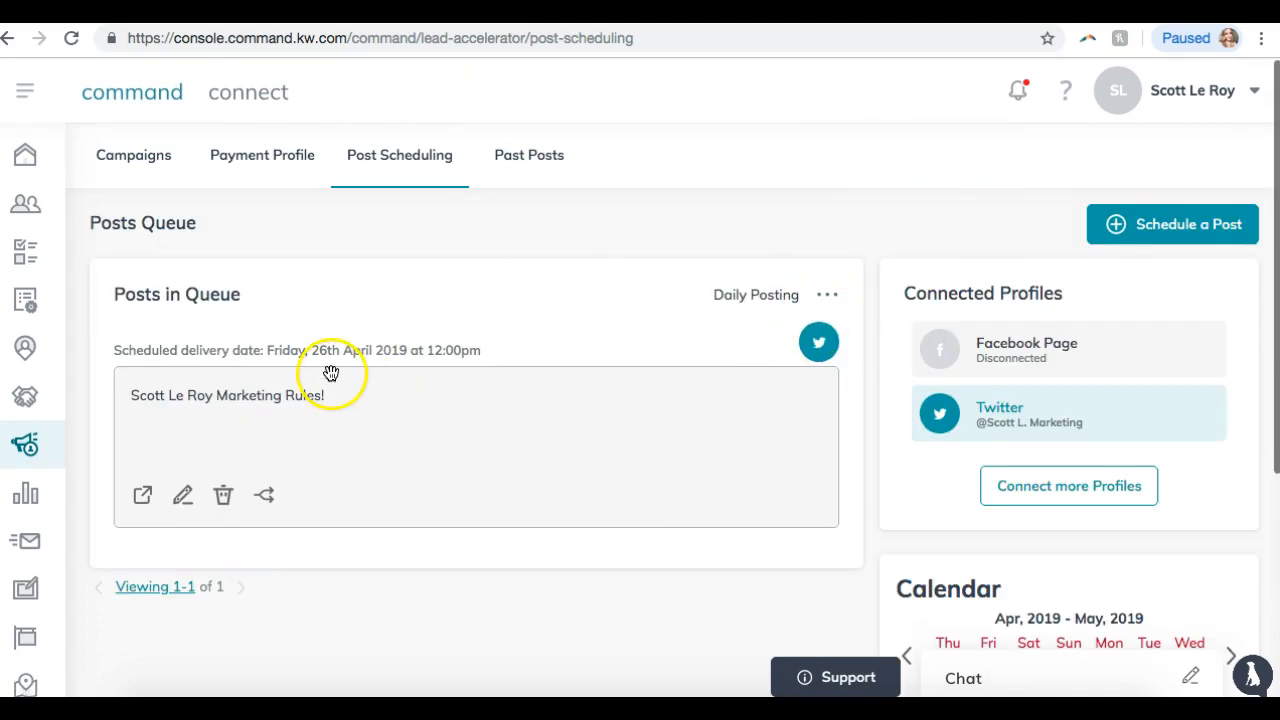
left_click(183, 500)
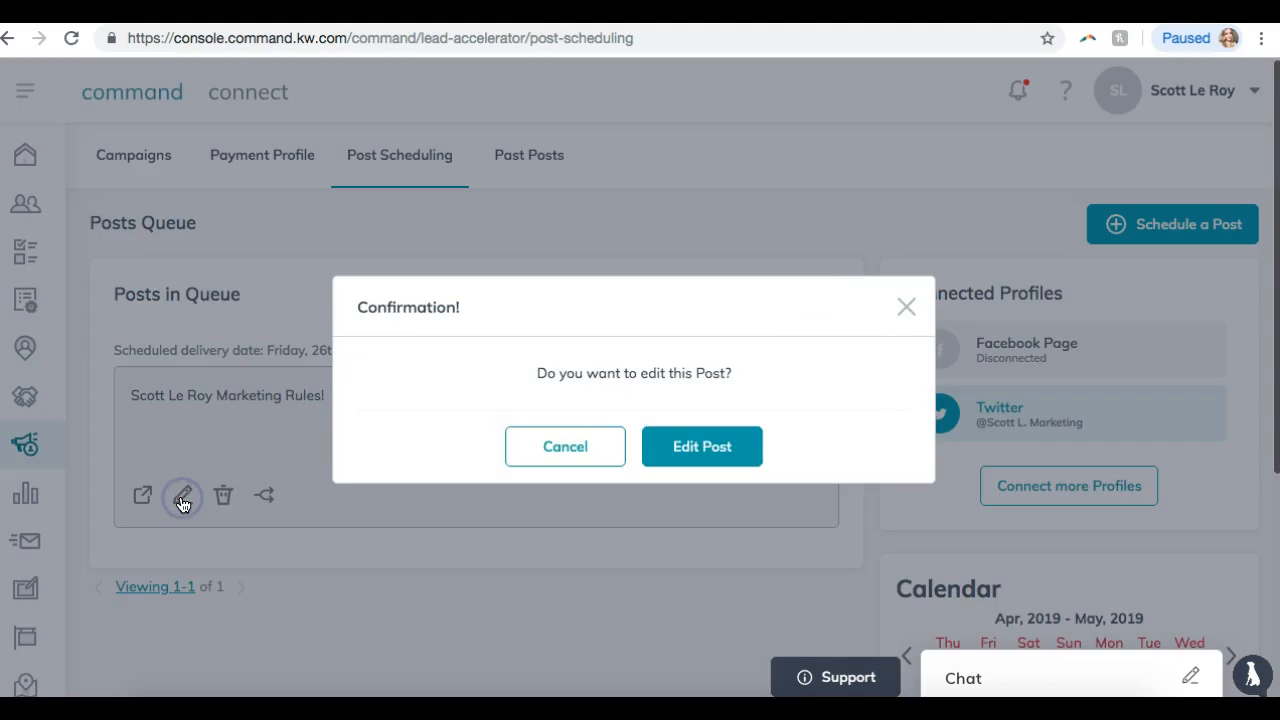
- Open the scheduled tweet for editing and scroll through its preview
left_click(682, 455)
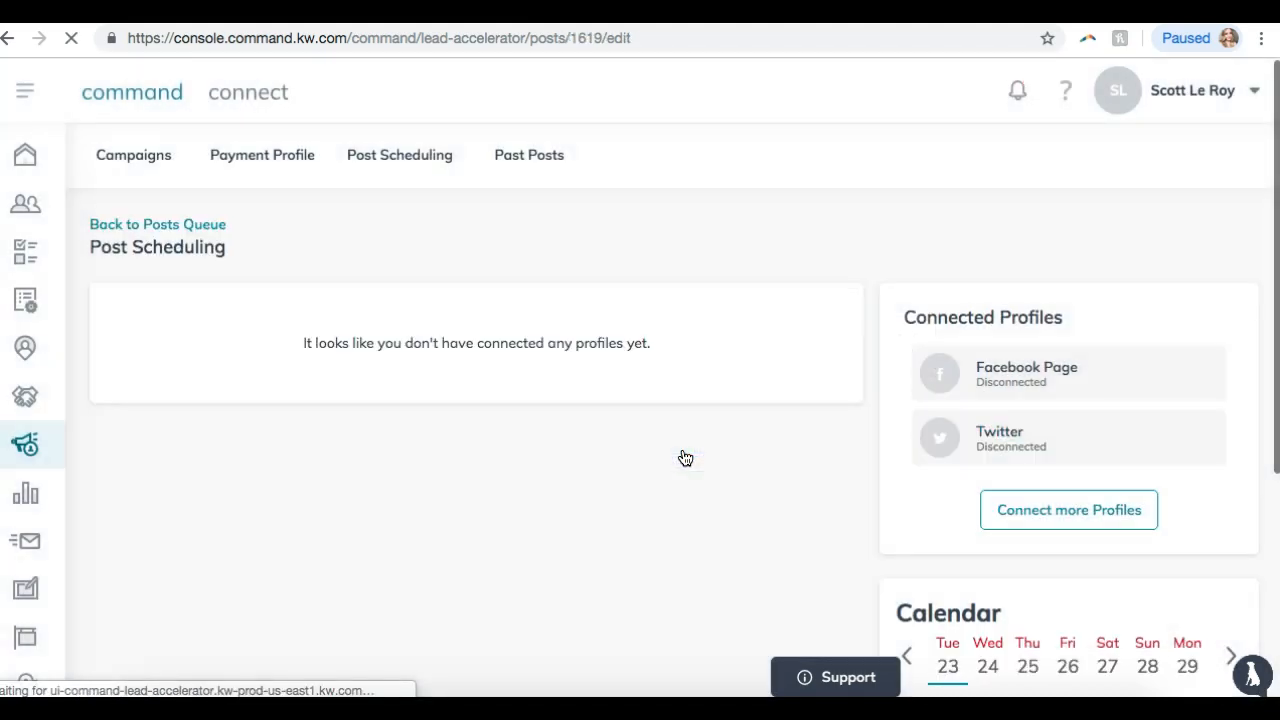
scroll(685, 458, "down", 3)
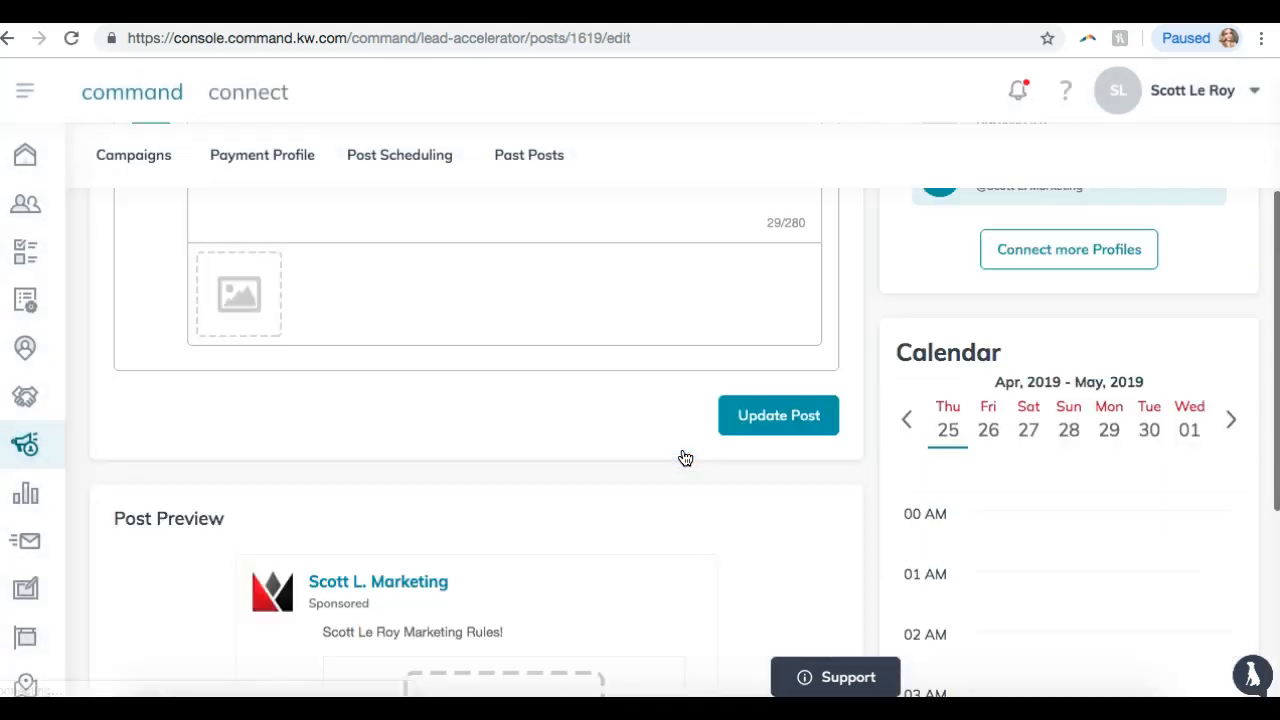
scroll(685, 458, "down", 2)
scroll(685, 458, "down", 2)
scroll(685, 458, "up", 5)
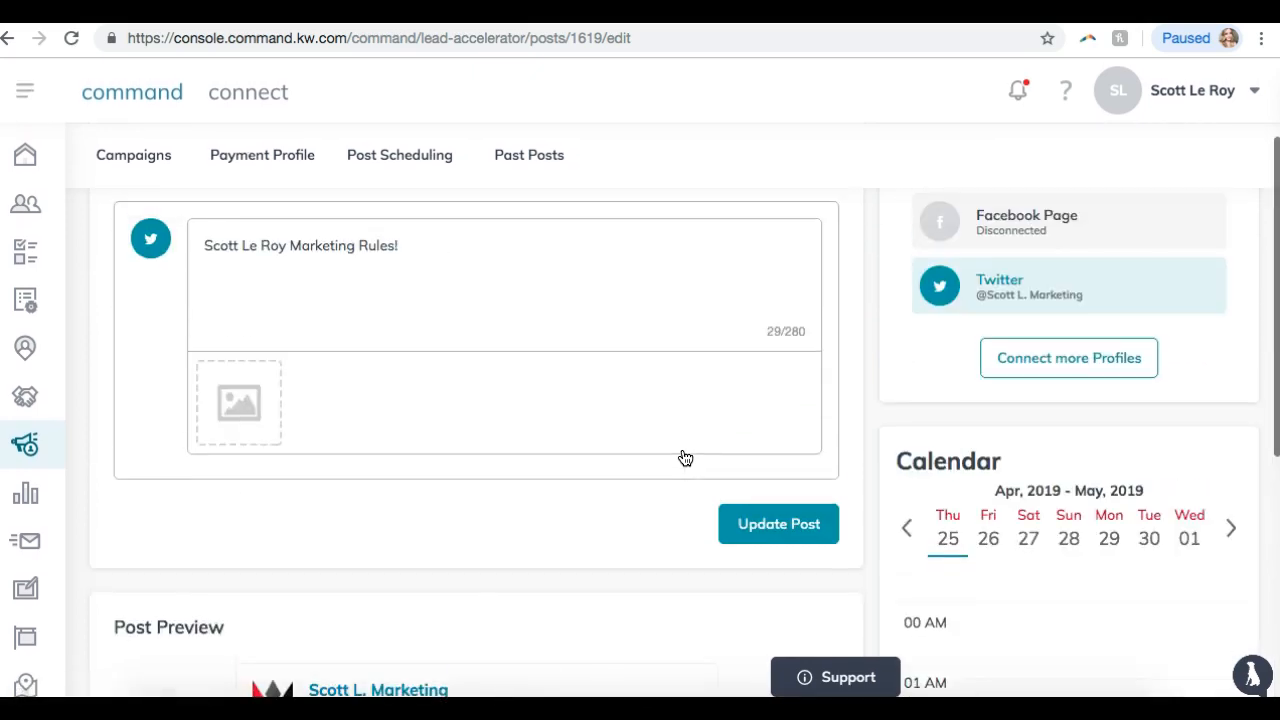
scroll(685, 458, "up", 2)
scroll(683, 460, "down", 3)
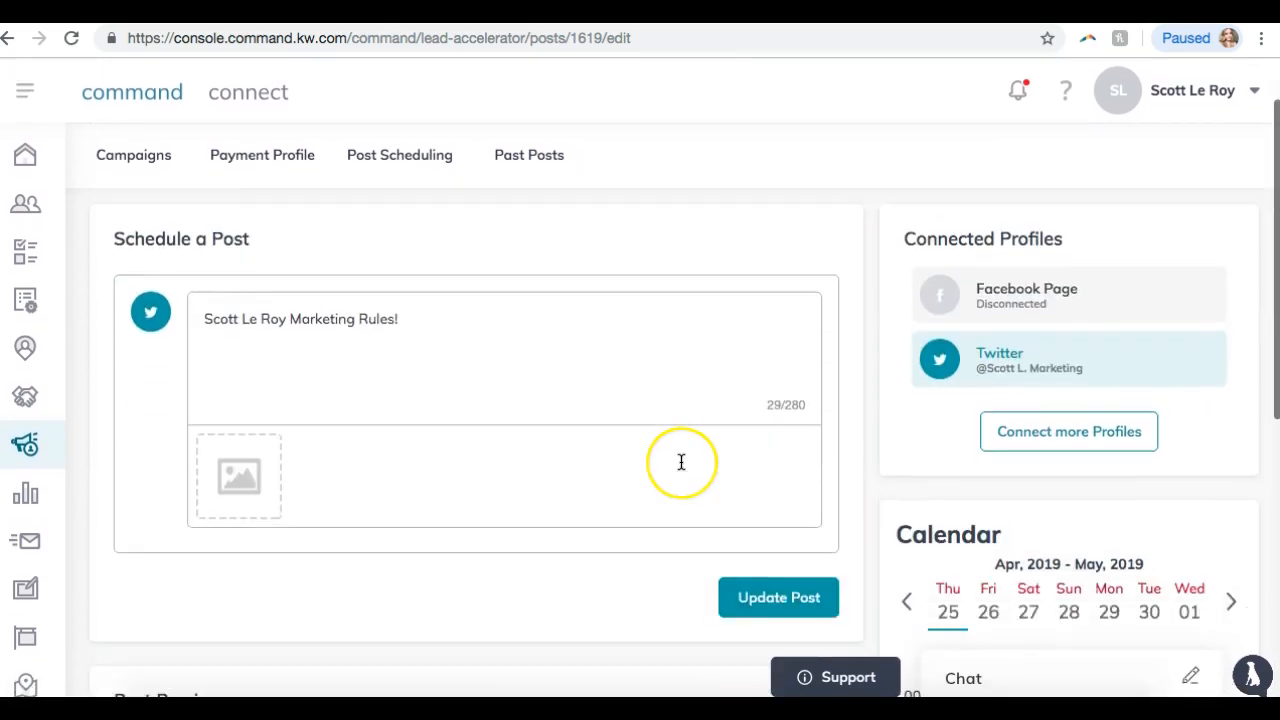
scroll(1005, 358, "down", 2)
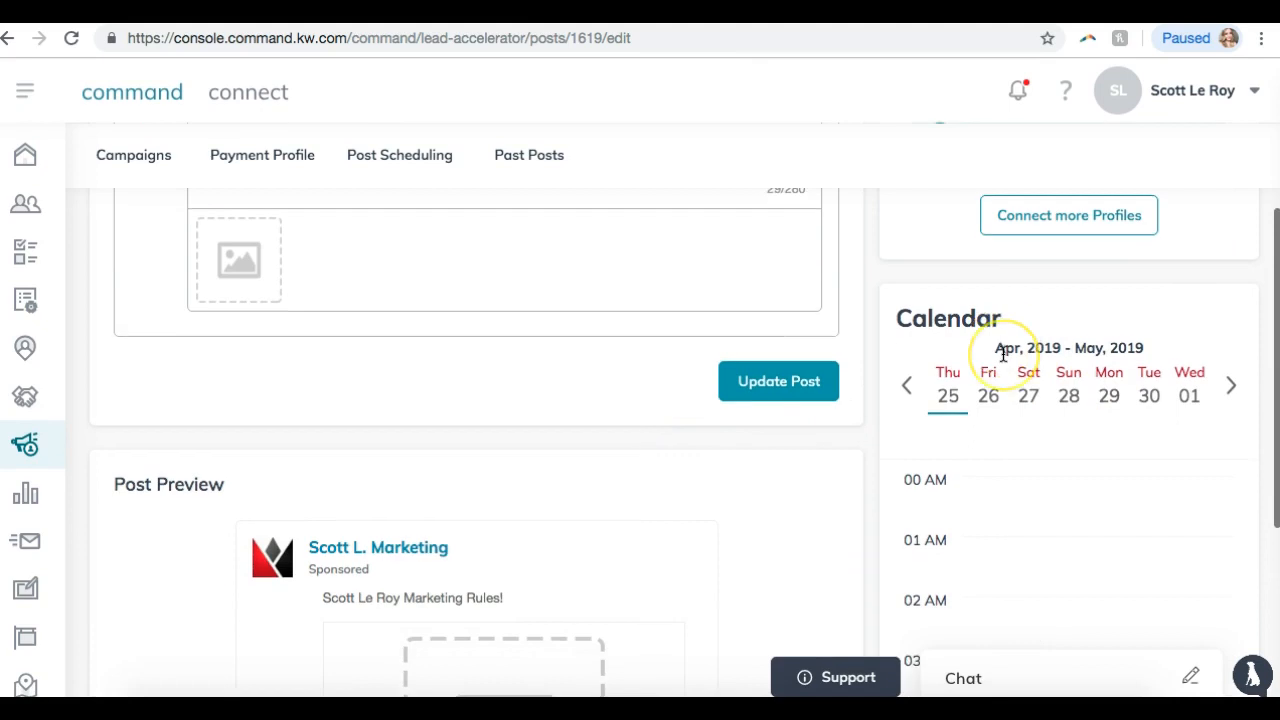
scroll(1003, 354, "up", 3)
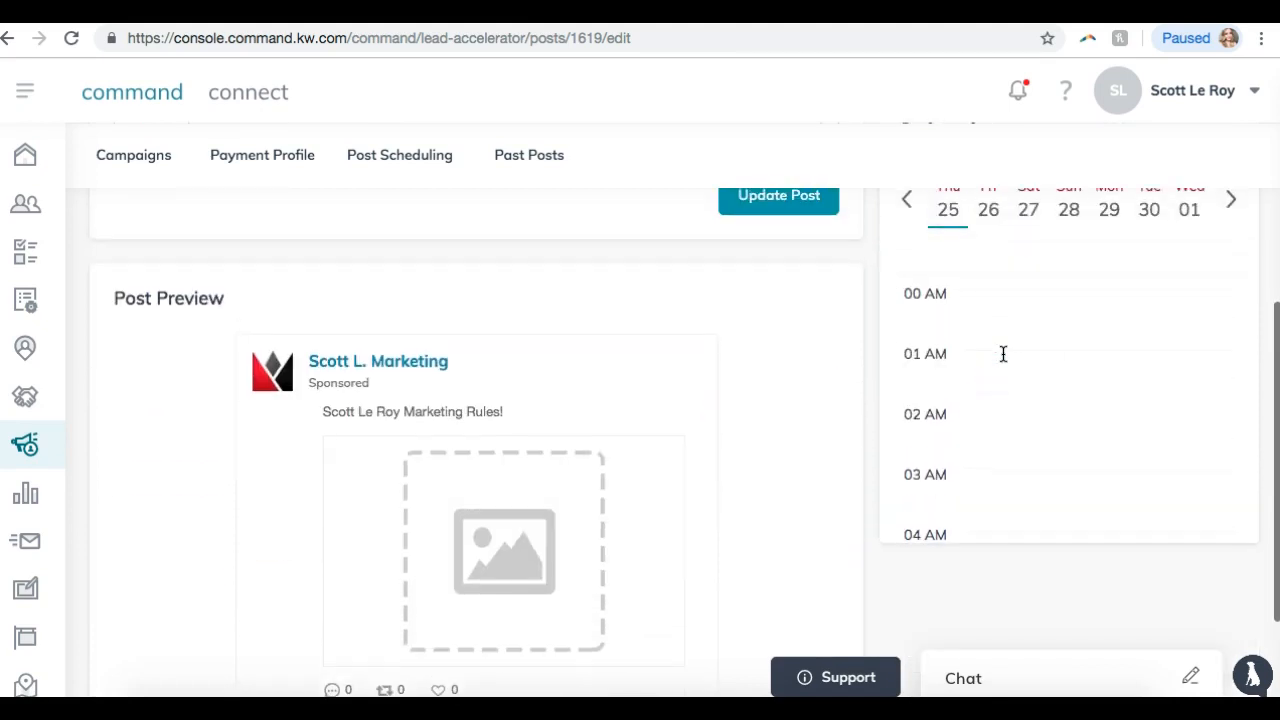
- Check the calendar for Thursday 25 and Friday 26, inspecting the 12 PM post
left_click(935, 472)
left_click(997, 463)
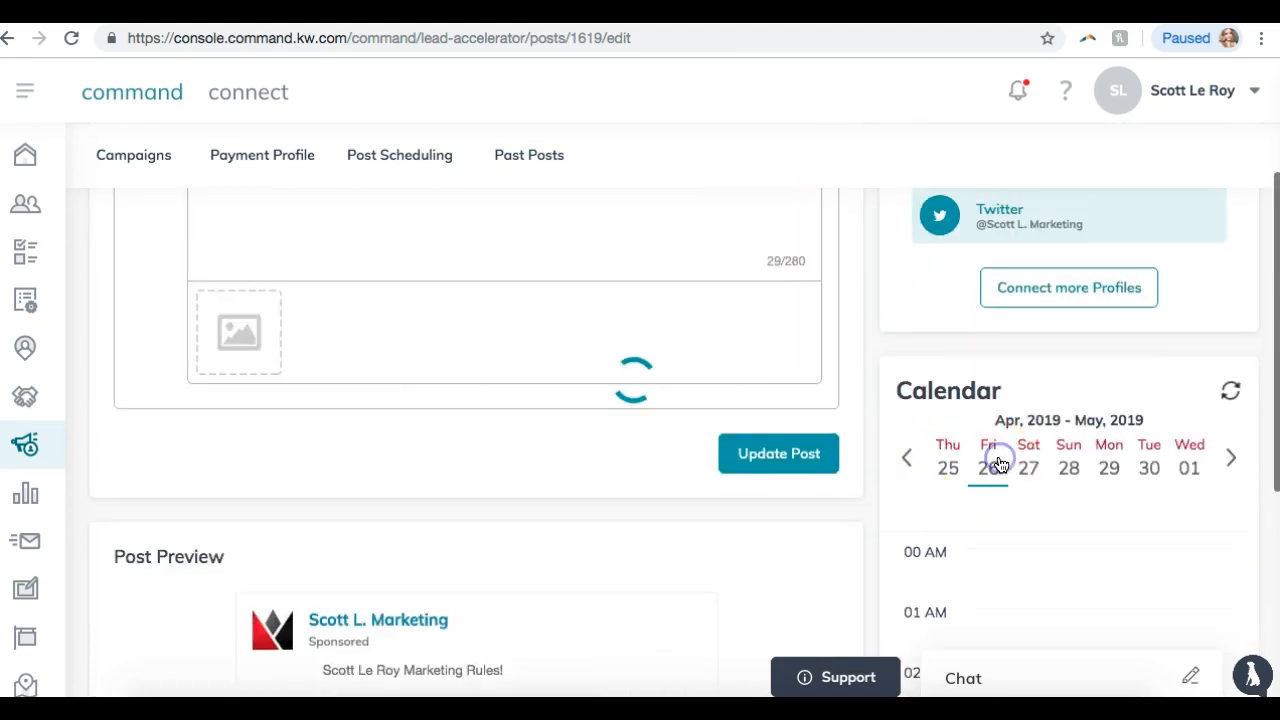
scroll(1000, 463, "down", 2)
scroll(1002, 465, "up", 2)
left_click(1032, 433)
left_click_drag(1014, 430, 997, 351)
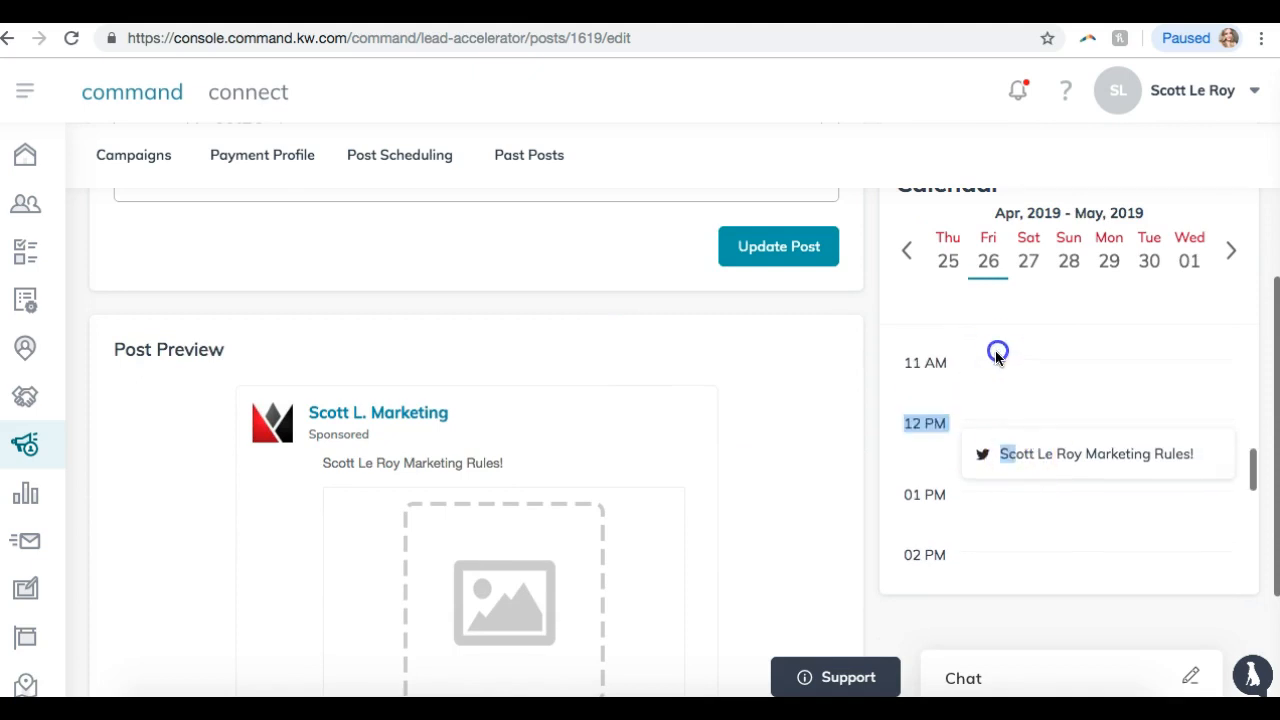
left_click(914, 386)
scroll(714, 434, "down", 2)
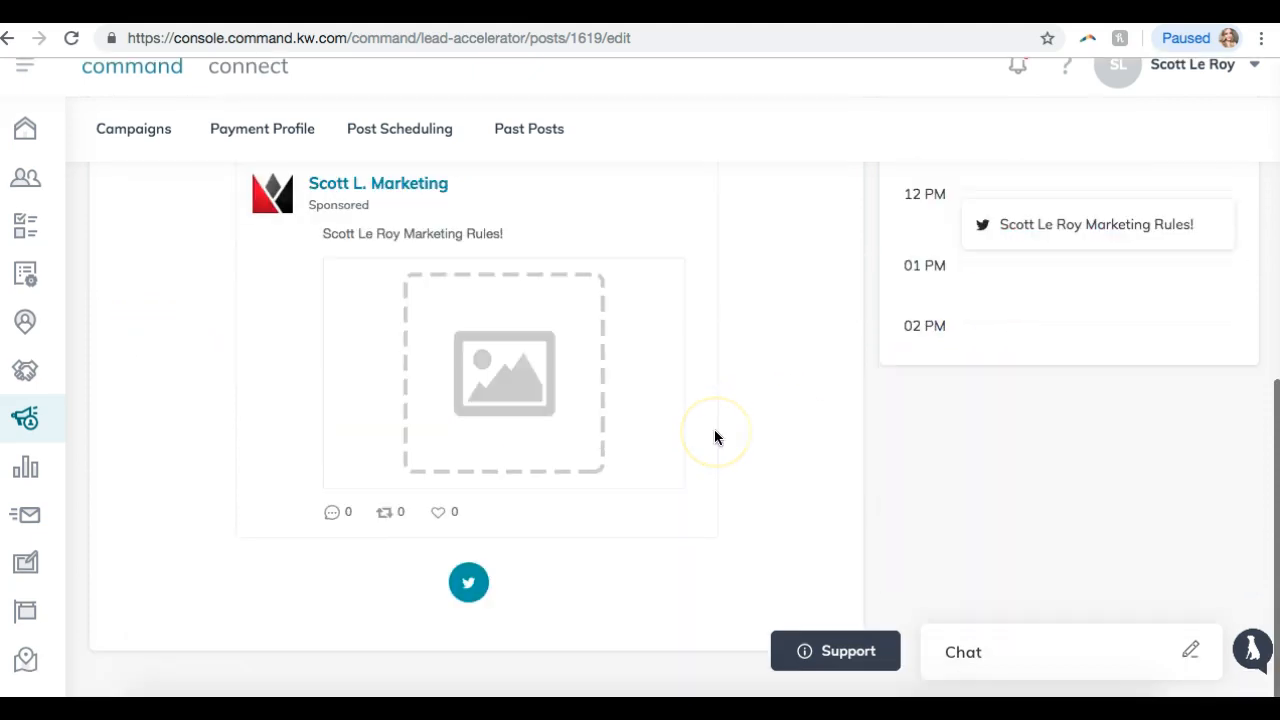
scroll(715, 437, "up", 6)
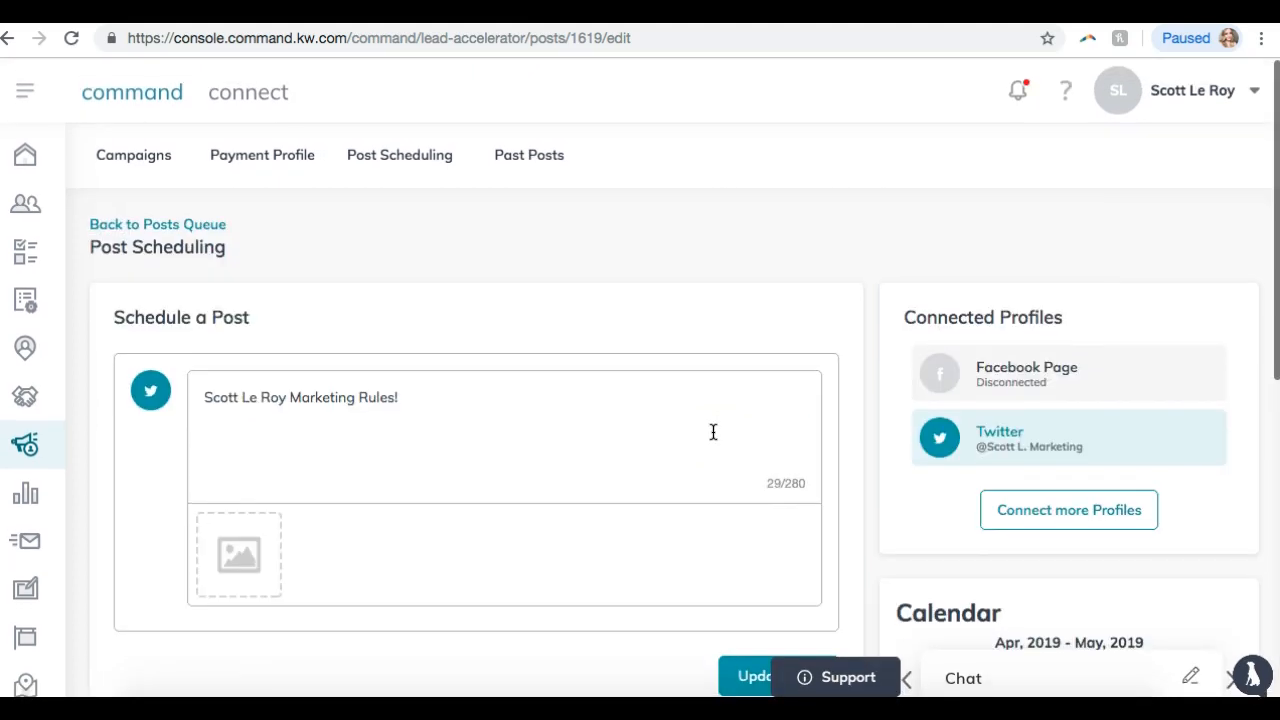
scroll(713, 432, "down", 4)
scroll(711, 431, "up", 2)
- Look over the Saturday 27 schedule in the post calendar
left_click(1027, 425)
scroll(1003, 591, "down", 3)
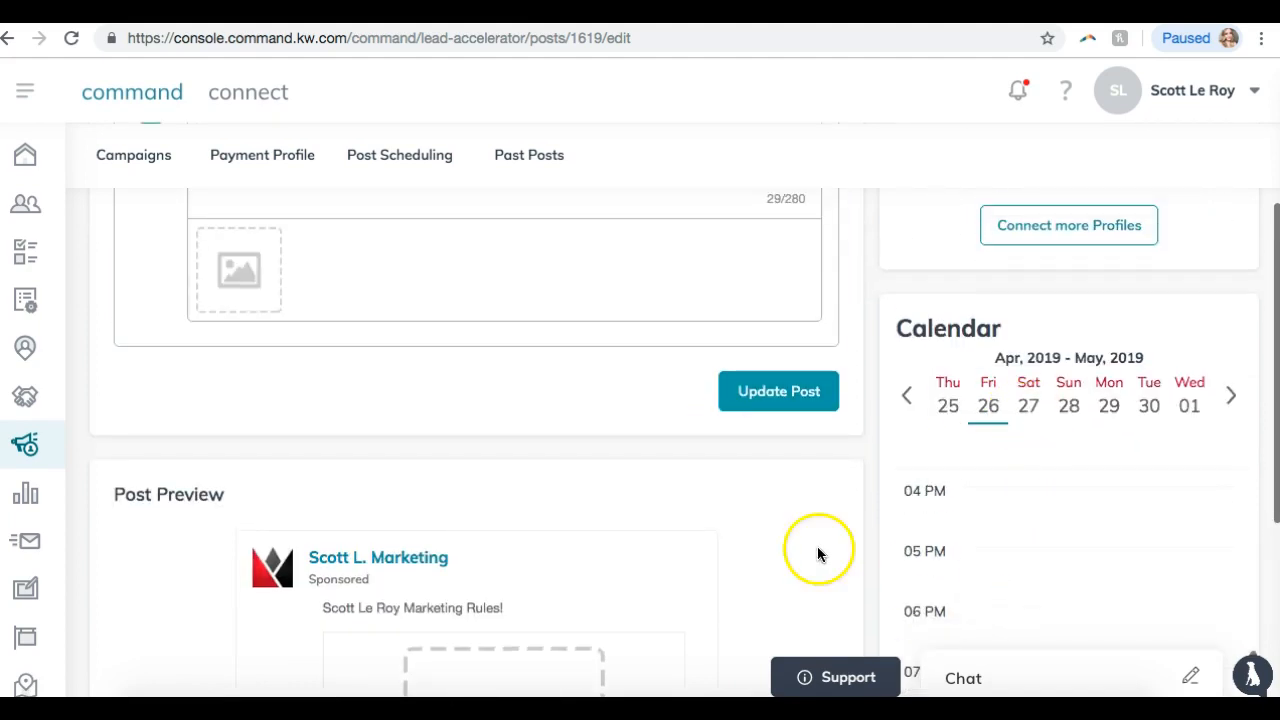
scroll(760, 531, "down", 4)
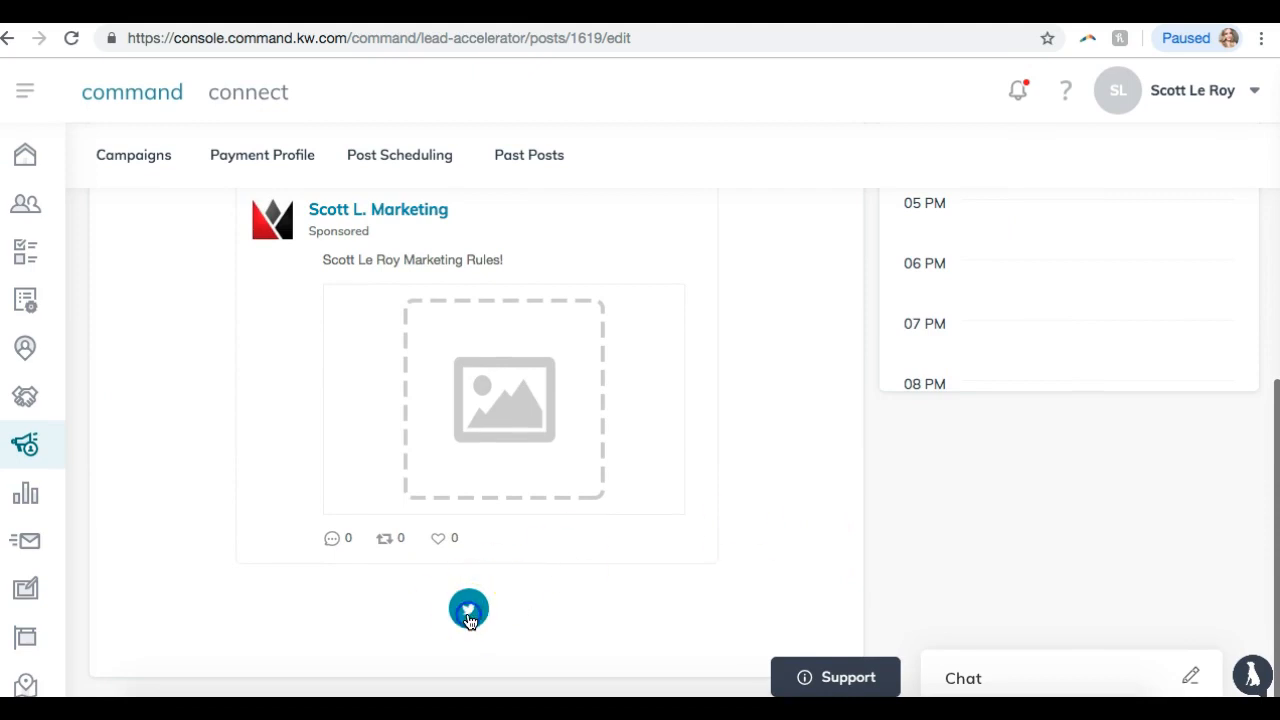
scroll(706, 553, "up", 5)
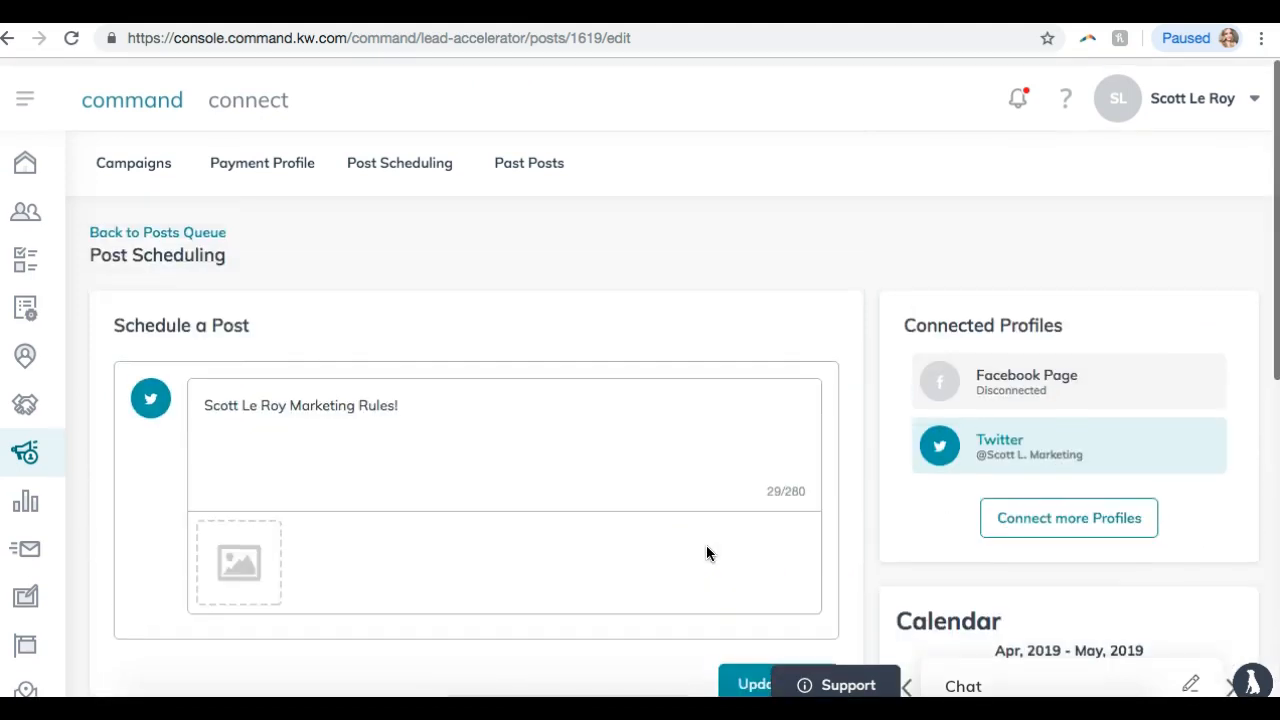
scroll(706, 553, "down", 3)
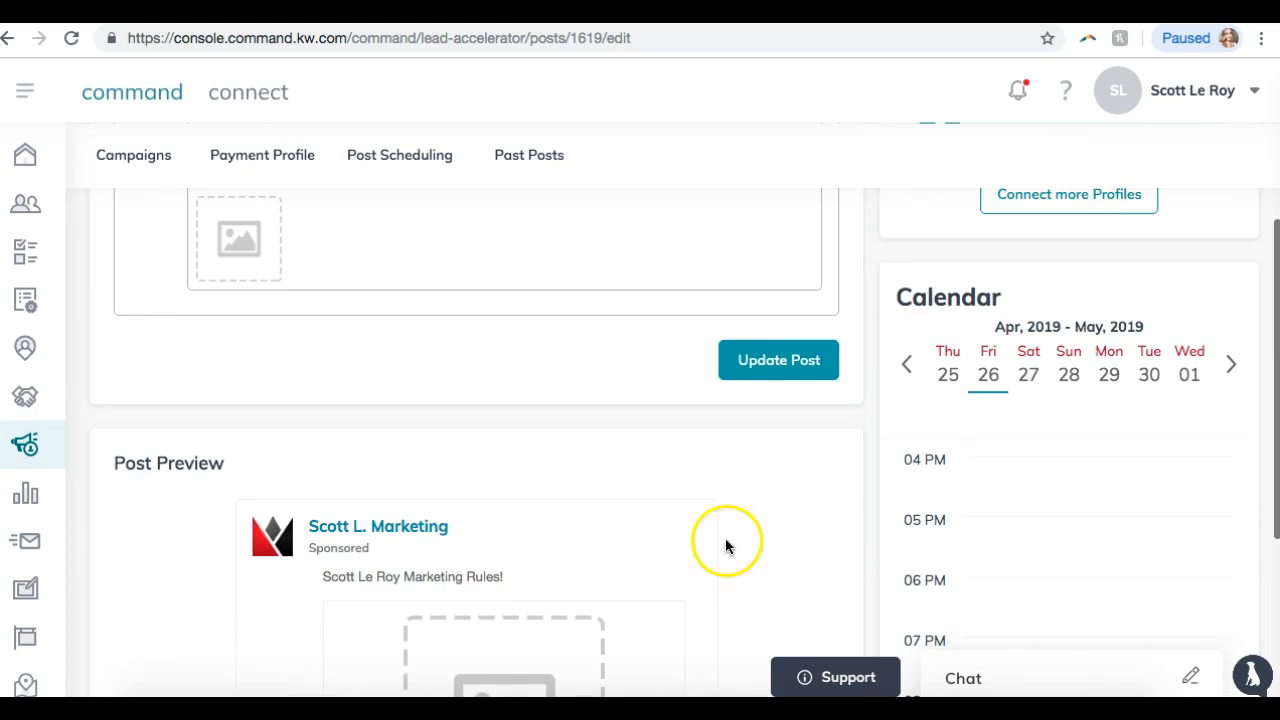
left_click(1028, 378)
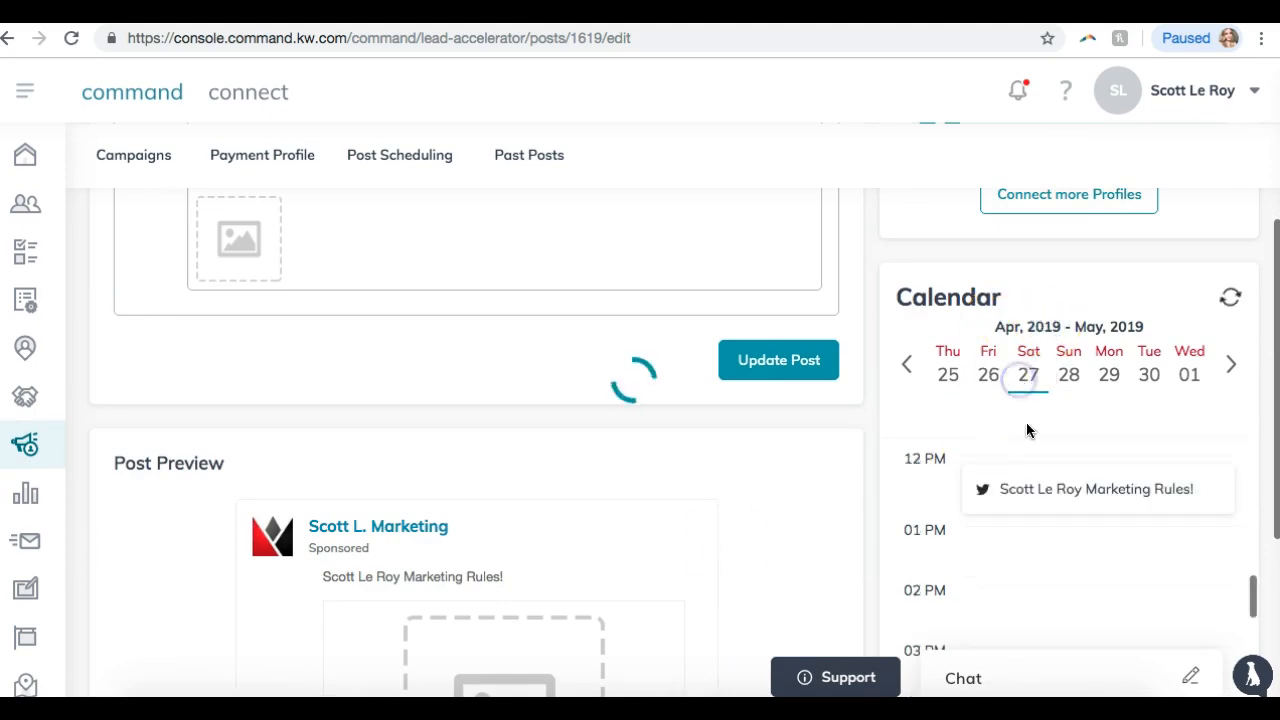
scroll(973, 471, "down", 3)
scroll(973, 478, "down", 10)
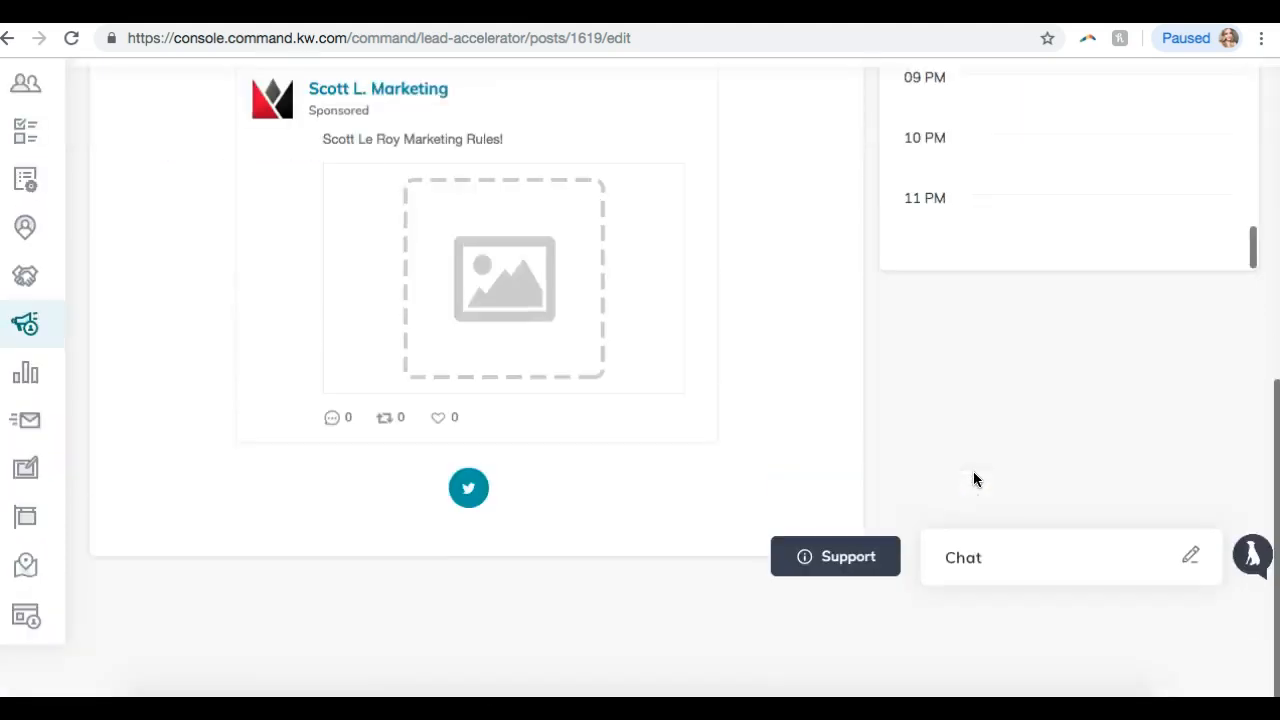
scroll(1004, 318, "up", 15)
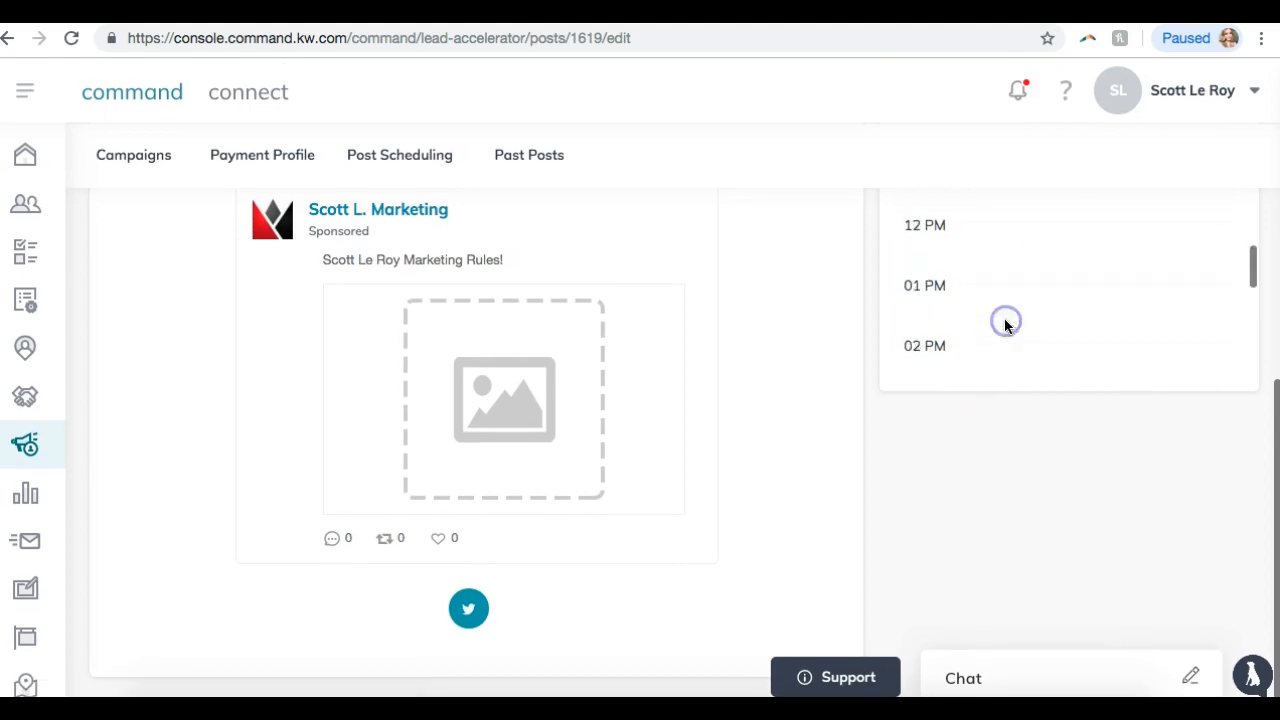
scroll(842, 351, "up", 5)
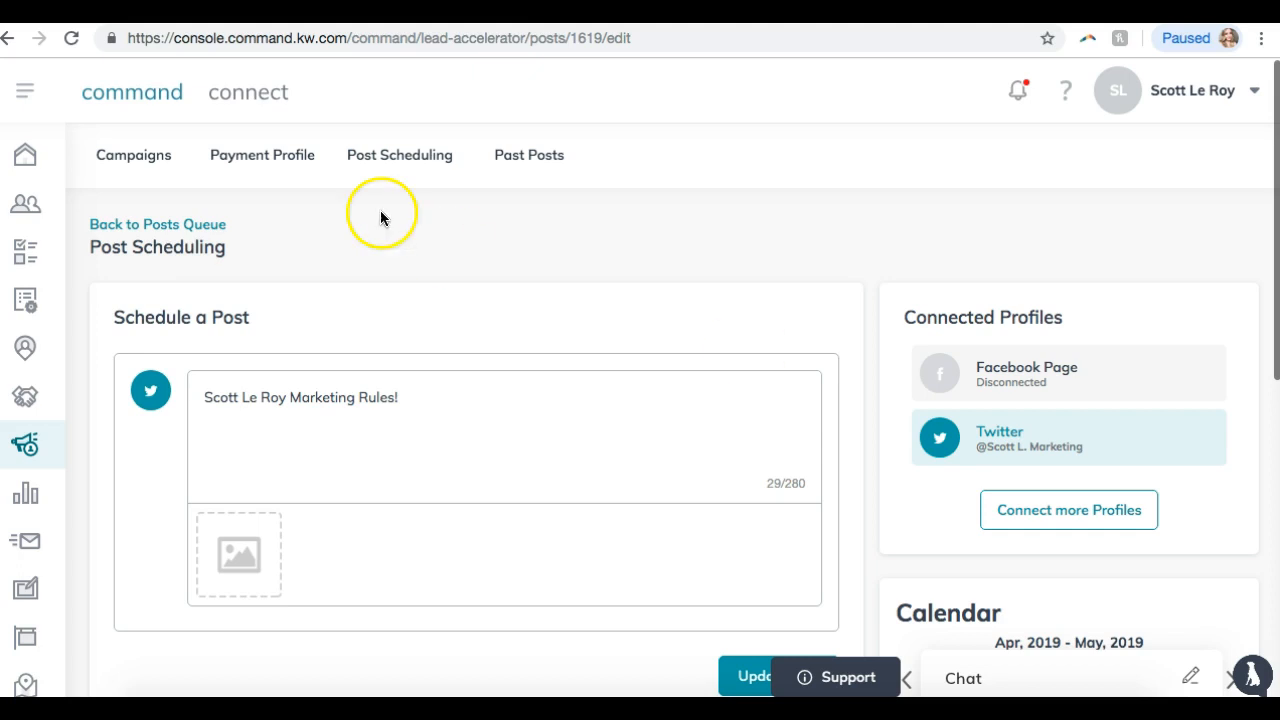
scroll(318, 335, "down", 3)
scroll(303, 380, "down", 4)
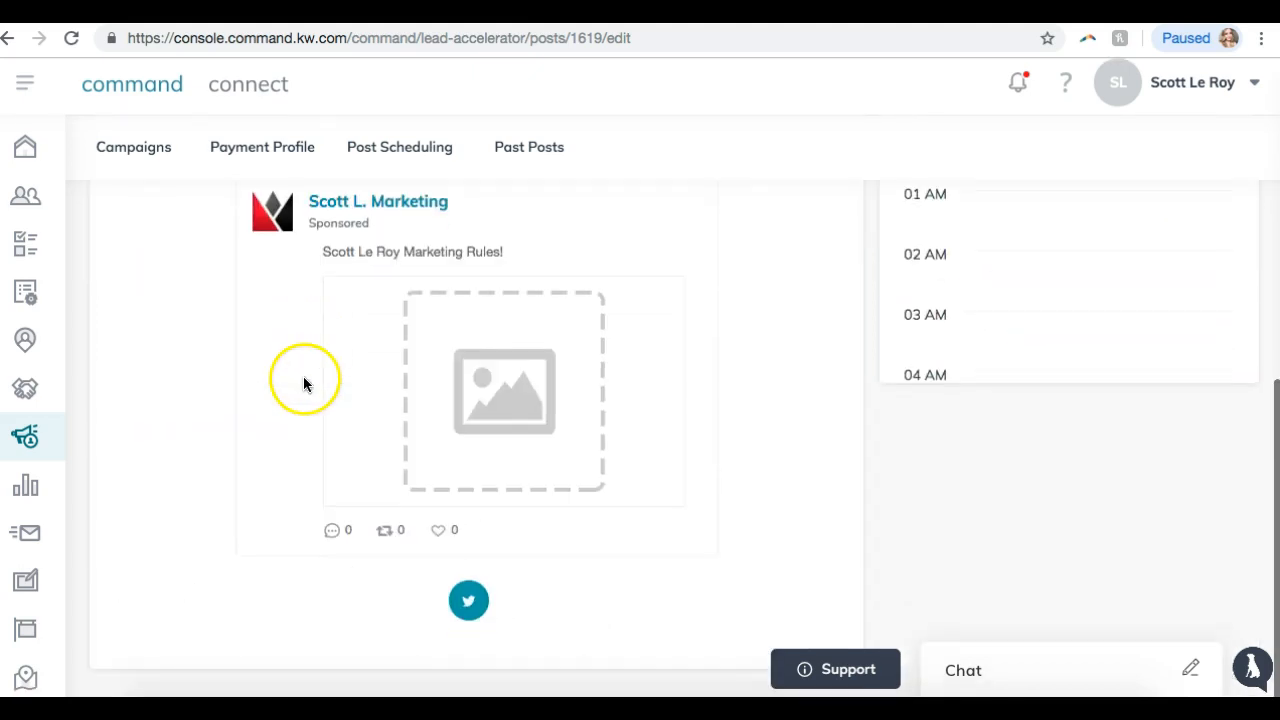
scroll(297, 400, "up", 6)
scroll(297, 400, "up", 1)
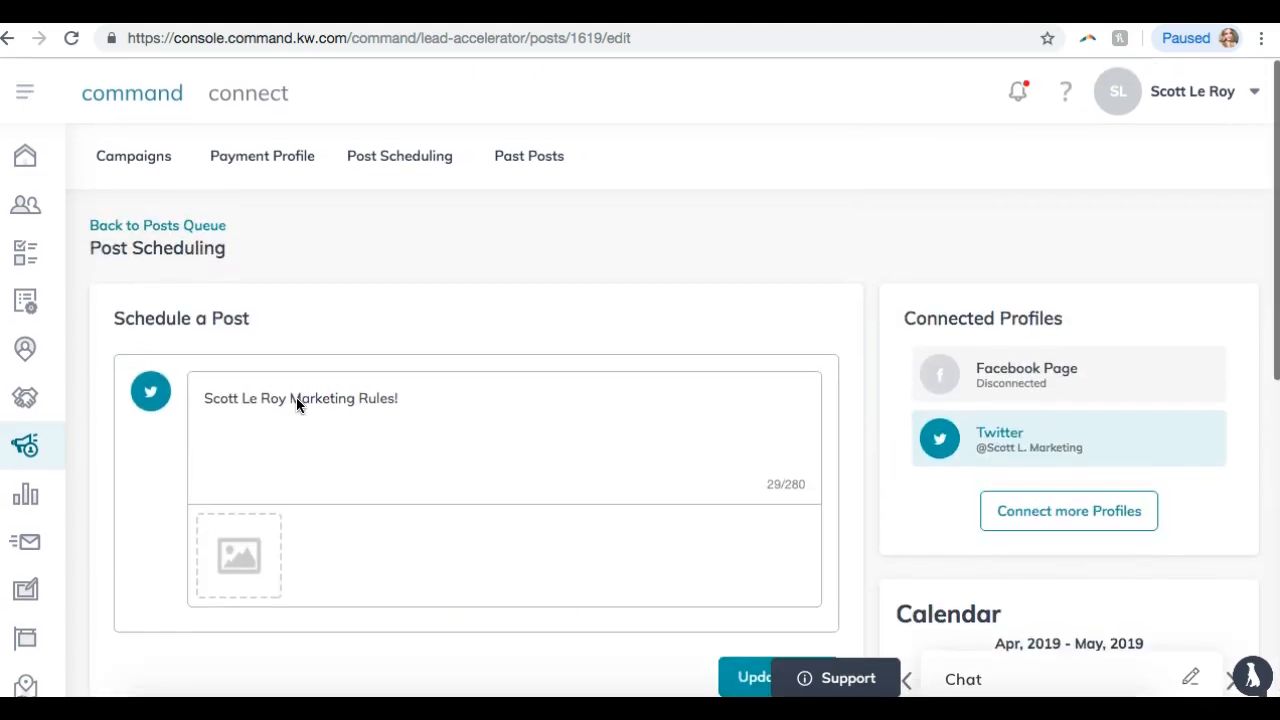
scroll(553, 424, "down", 2)
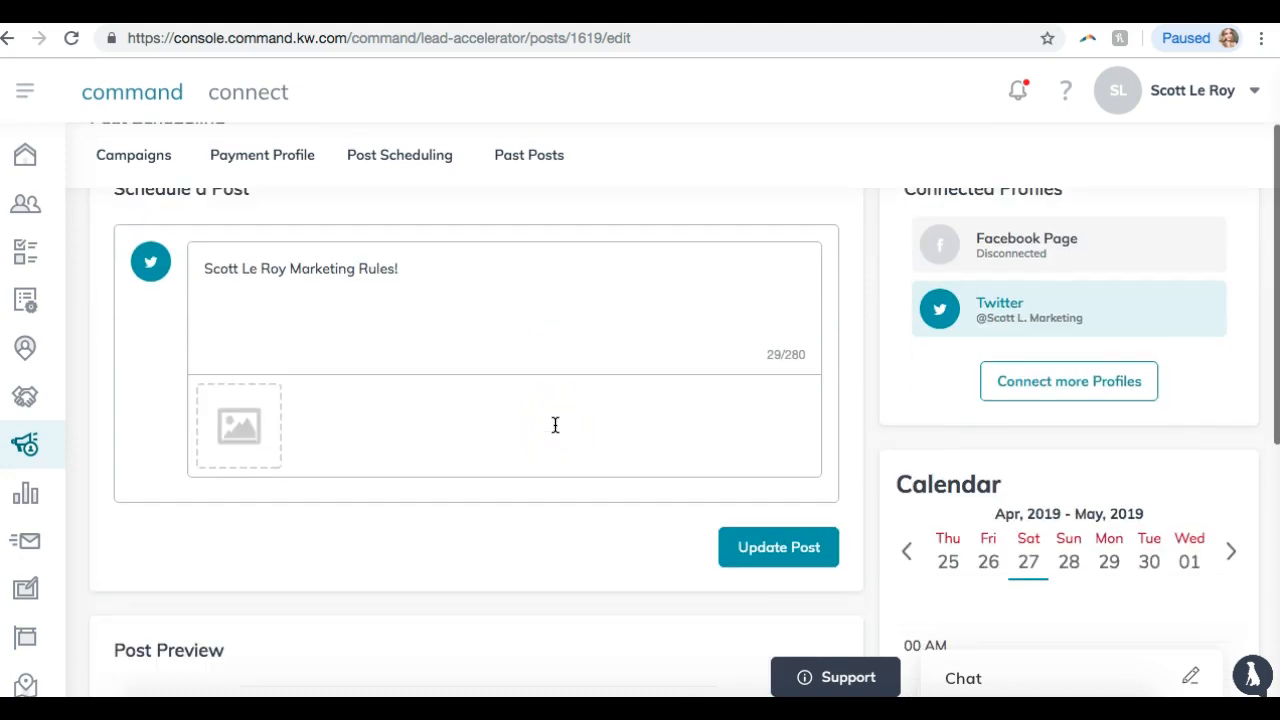
scroll(555, 425, "up", 1)
- Review items in the post editor's left-hand panel, scrolling through the editor
left_click(152, 391)
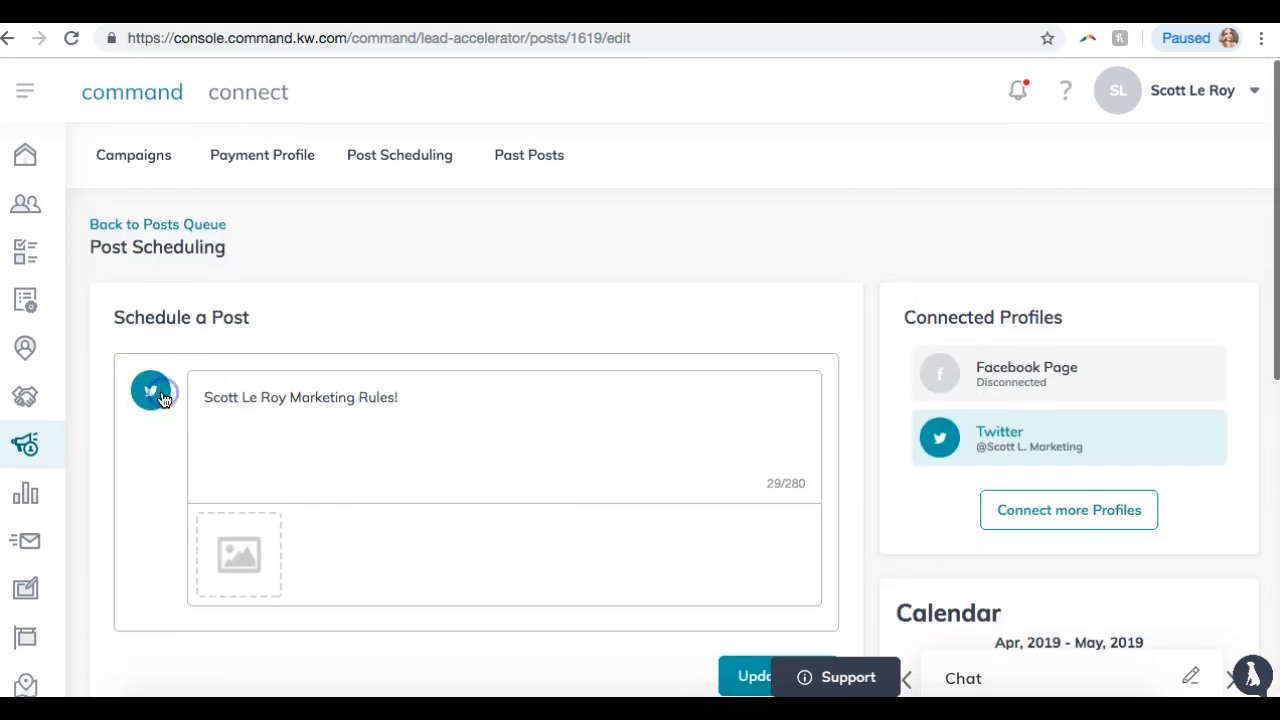
scroll(137, 402, "down", 5)
scroll(138, 405, "down", 2)
scroll(138, 405, "up", 6)
scroll(138, 405, "down", 2)
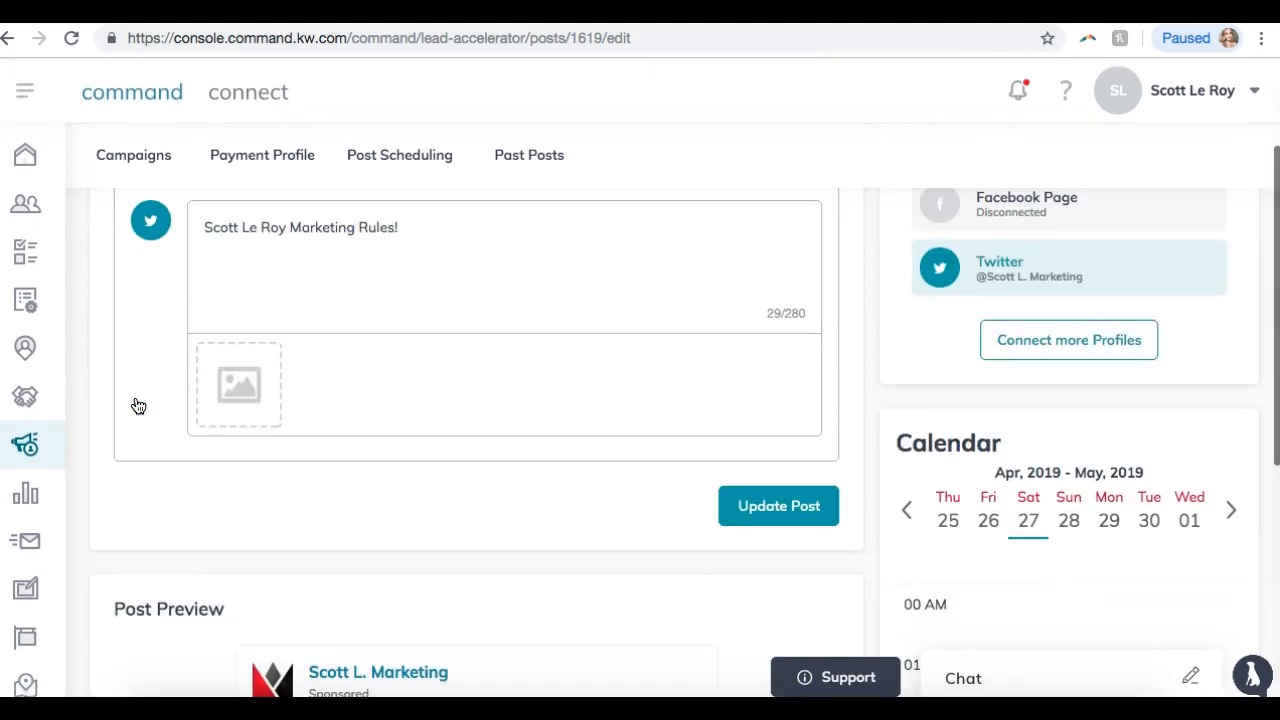
scroll(138, 405, "up", 2)
left_click(214, 352)
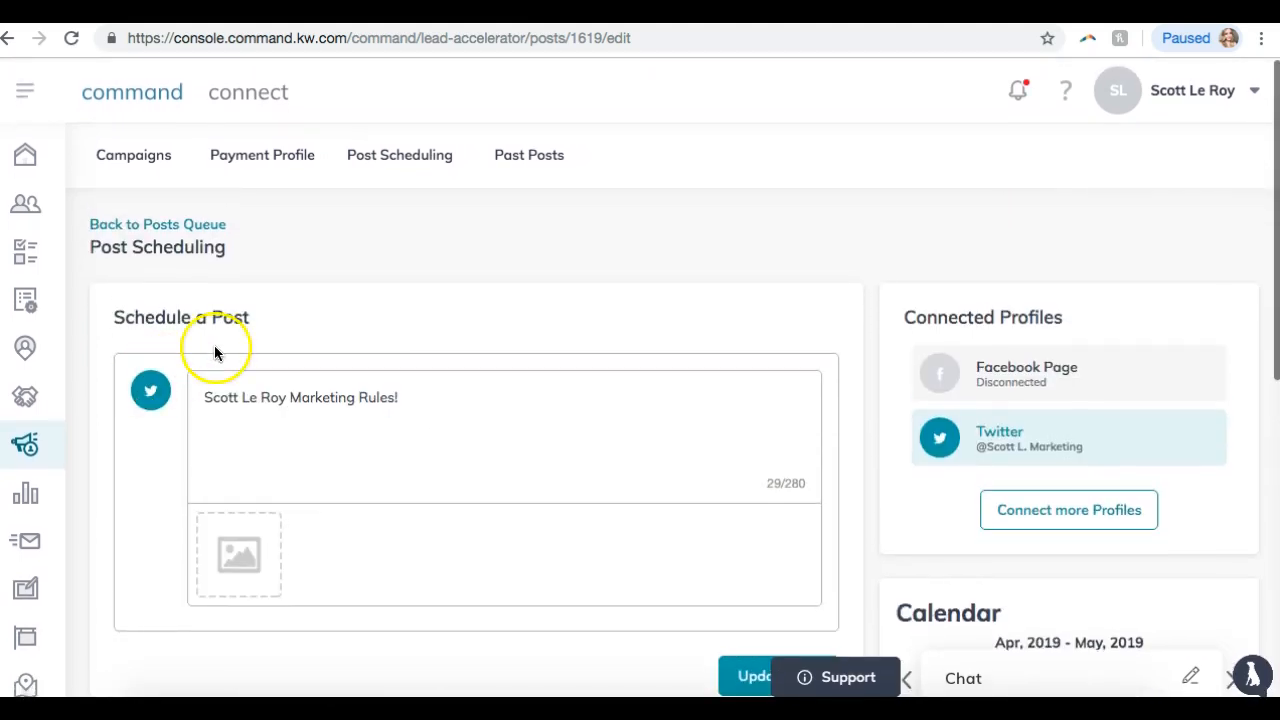
scroll(340, 429, "down", 5)
scroll(945, 452, "up", 1)
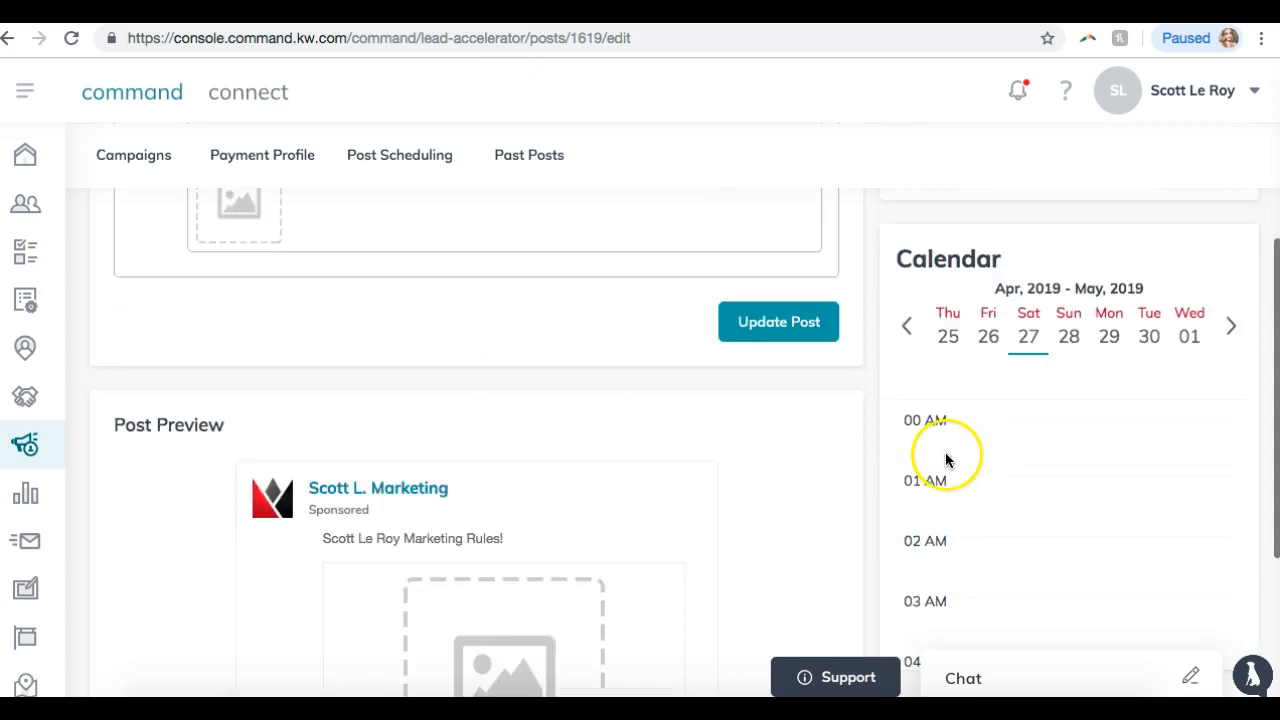
- Reload Friday 26 in the calendar, open the scheduled tweet, then return to the Posts Queue
left_click(990, 348)
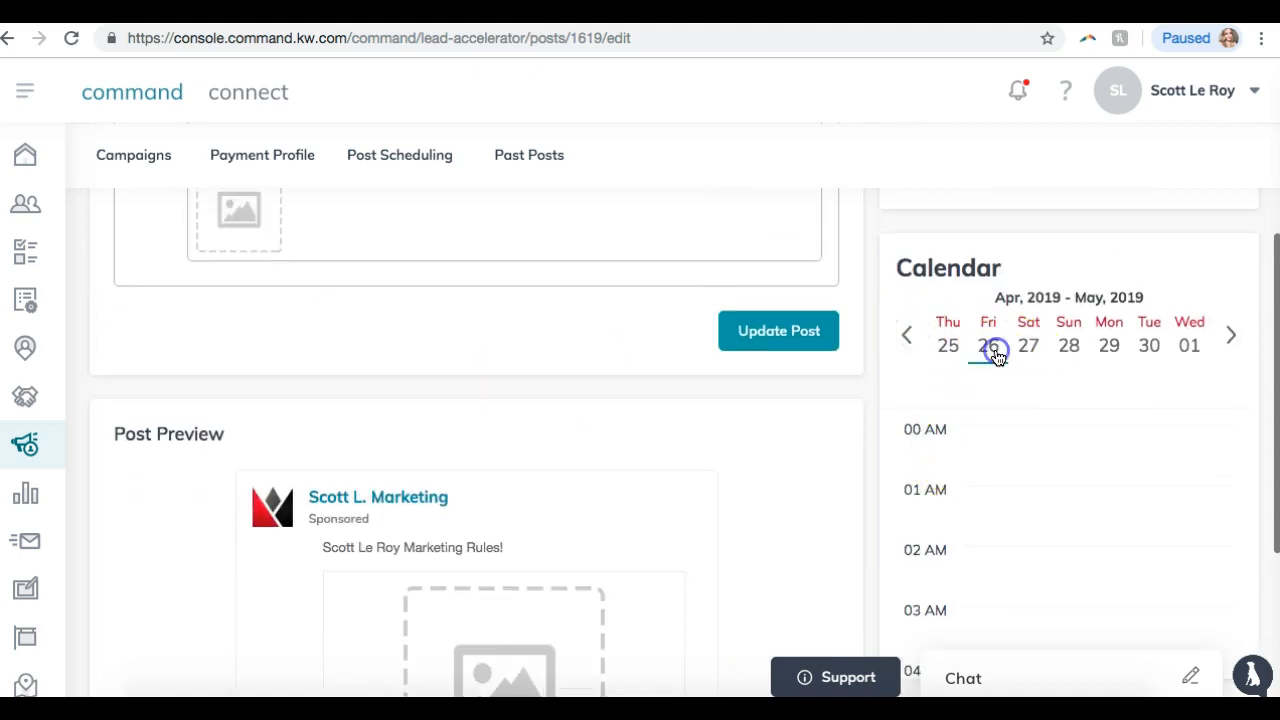
scroll(960, 449, "down", 10)
scroll(960, 449, "up", 2)
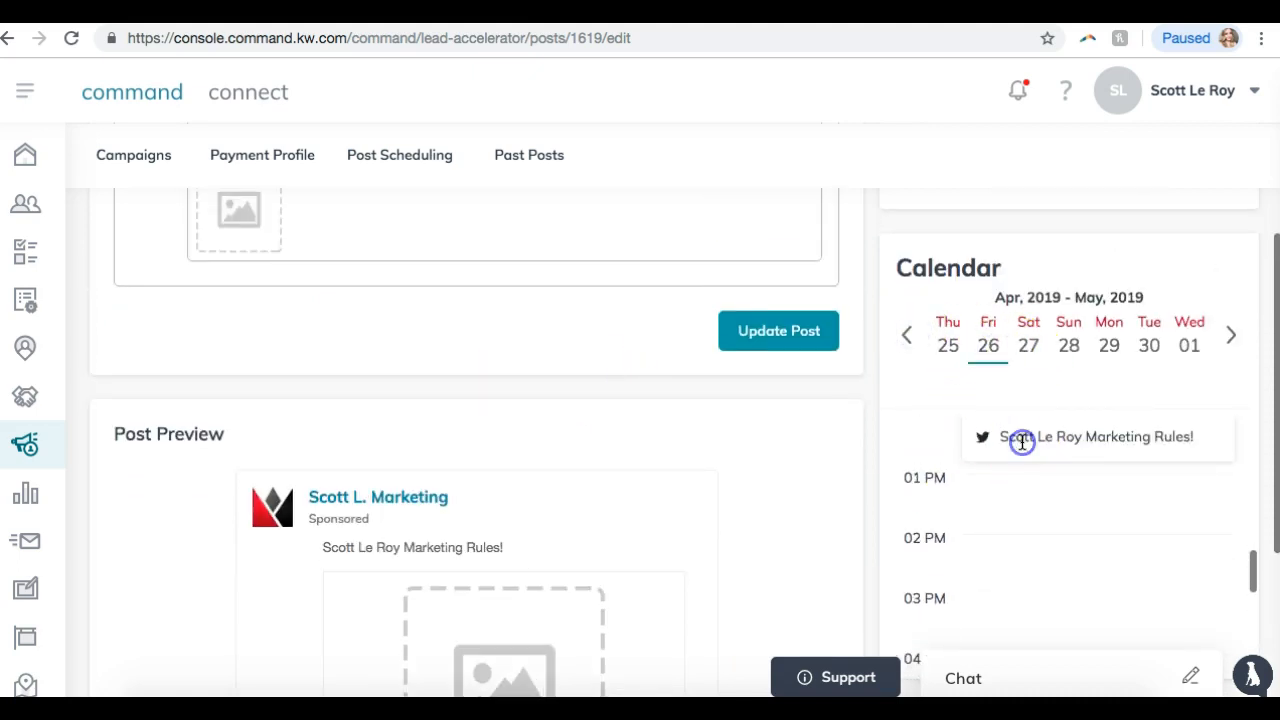
scroll(914, 471, "up", 2)
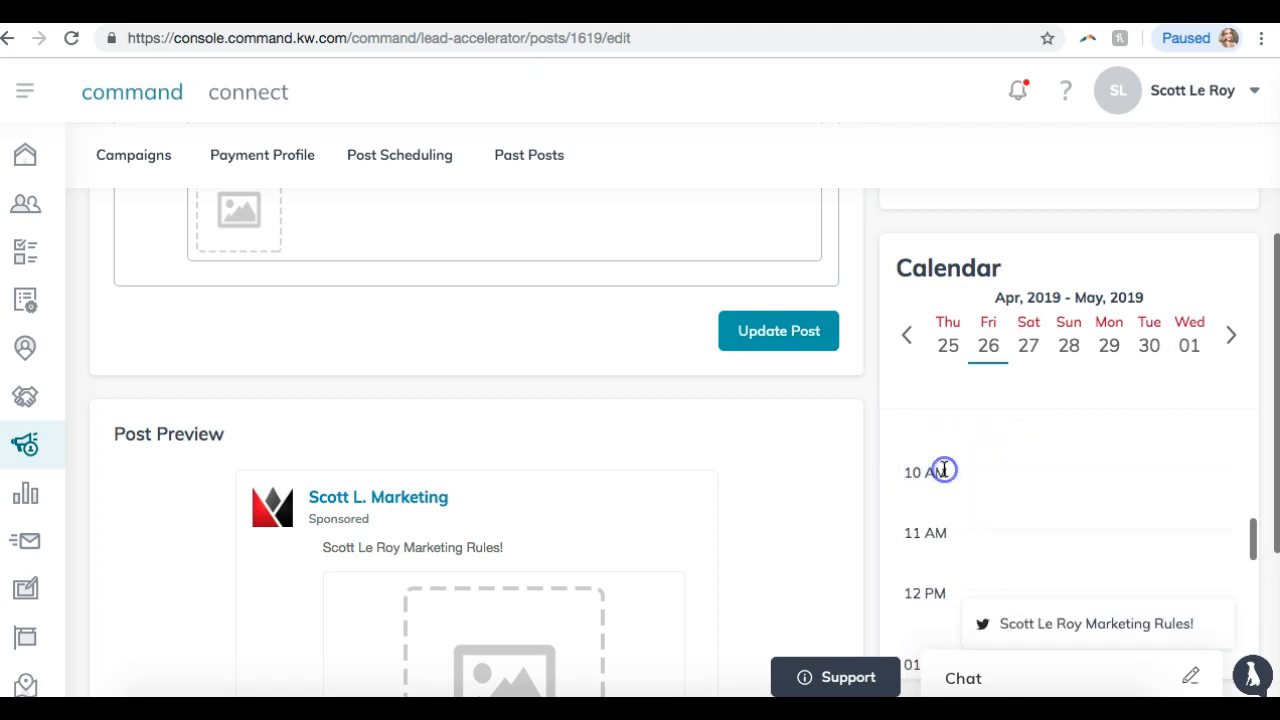
left_click(991, 323)
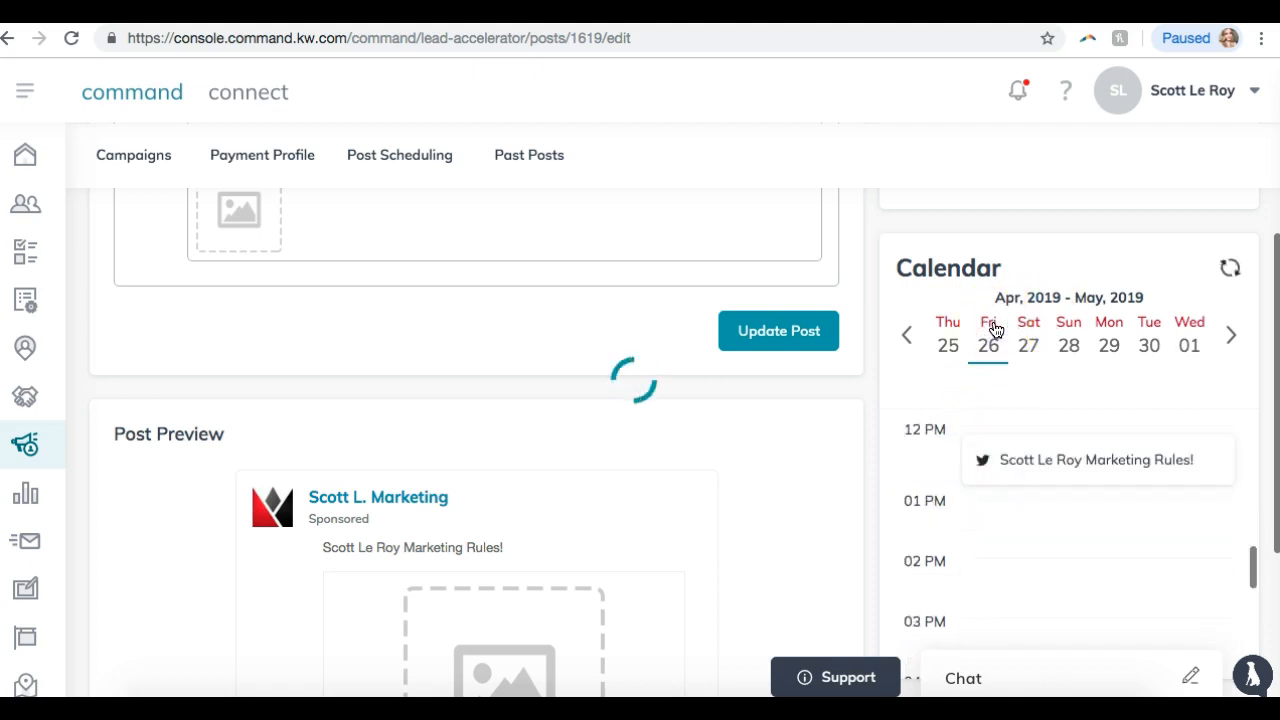
left_click(990, 461)
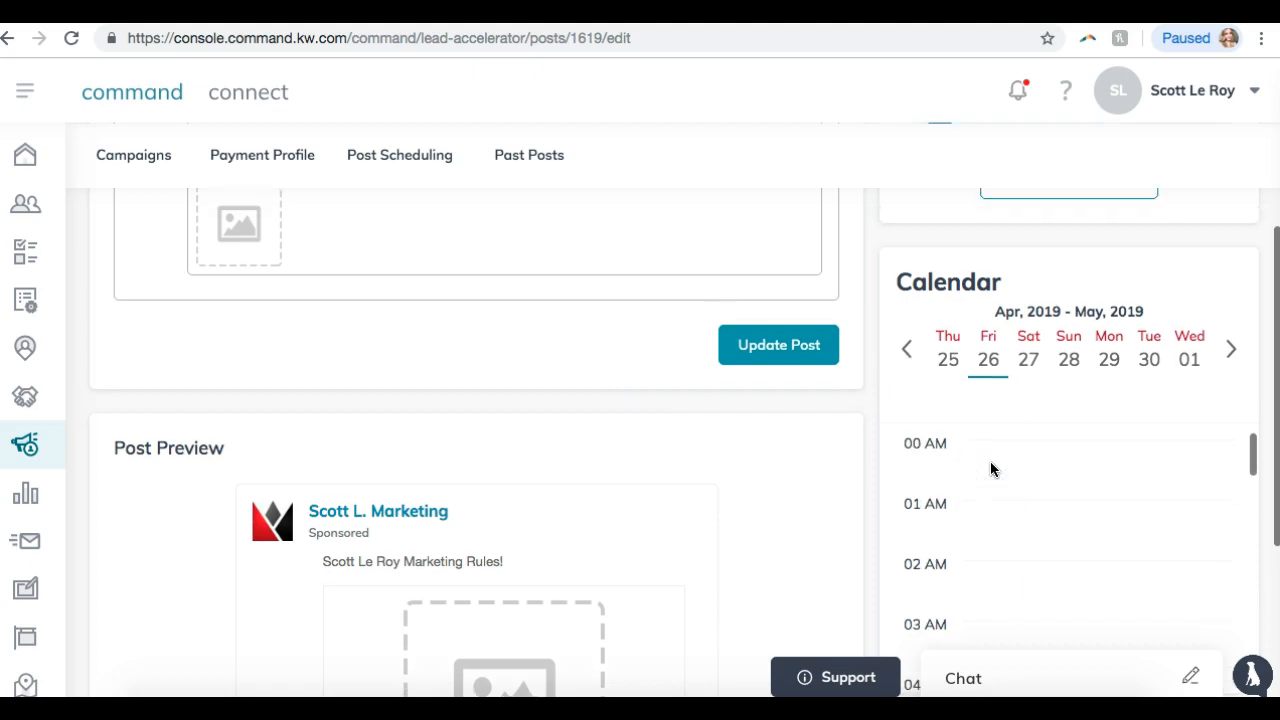
left_click(393, 162)
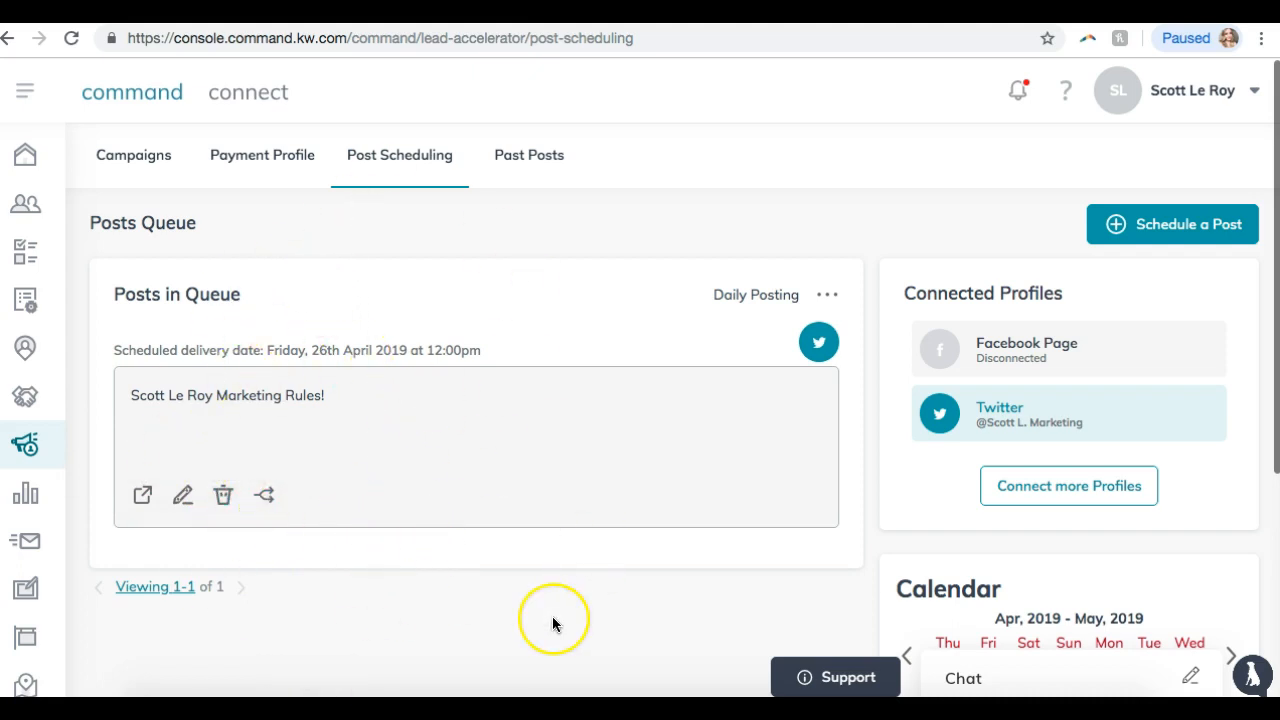
- Archive the 26 April 2019 tweet from the Posts Queue, confirming with Archive Post
scroll(553, 624, "down", 1)
left_click(223, 461)
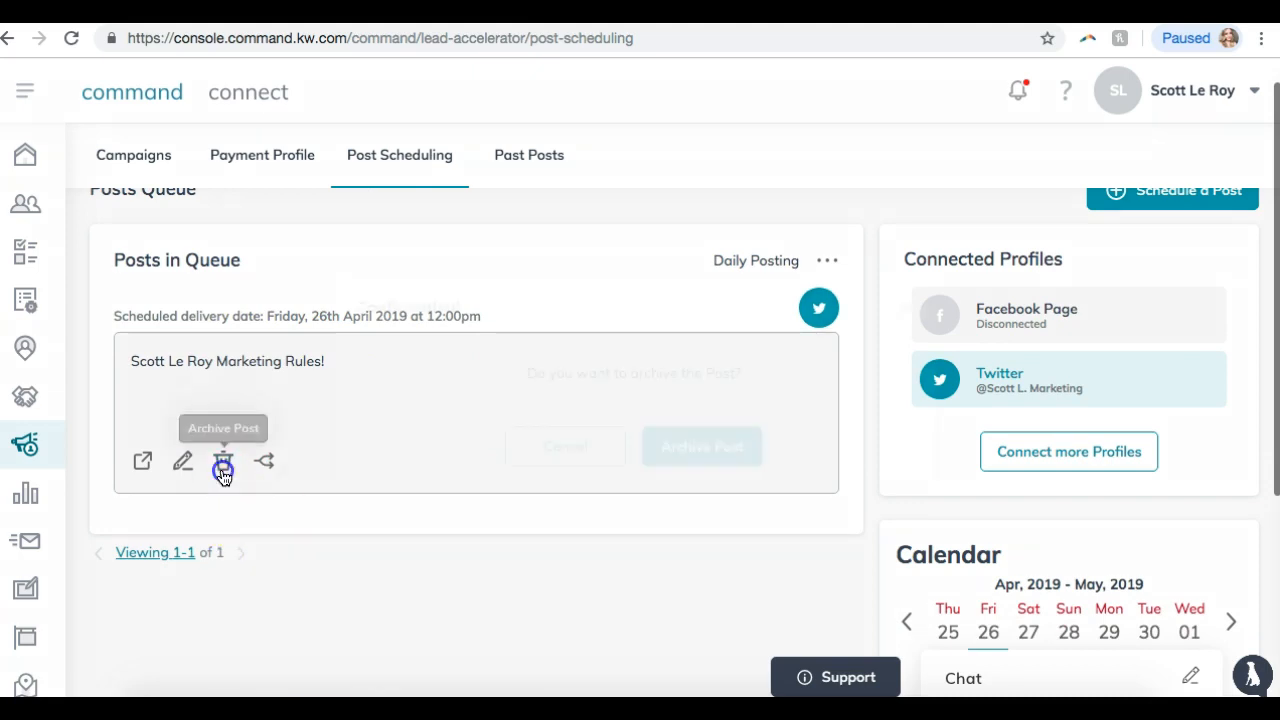
left_click(716, 456)
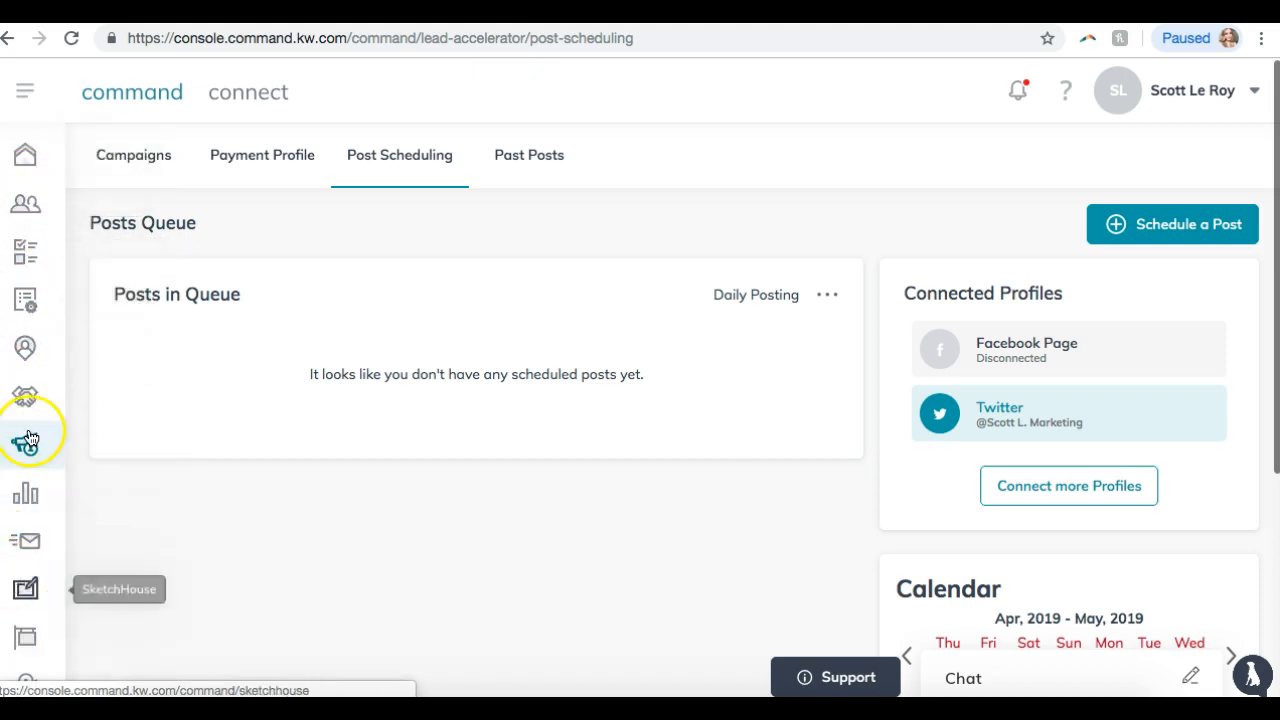
- Go to Email Campaigns from the sidebar and start a new campaign with Create Campaign
left_click(28, 546)
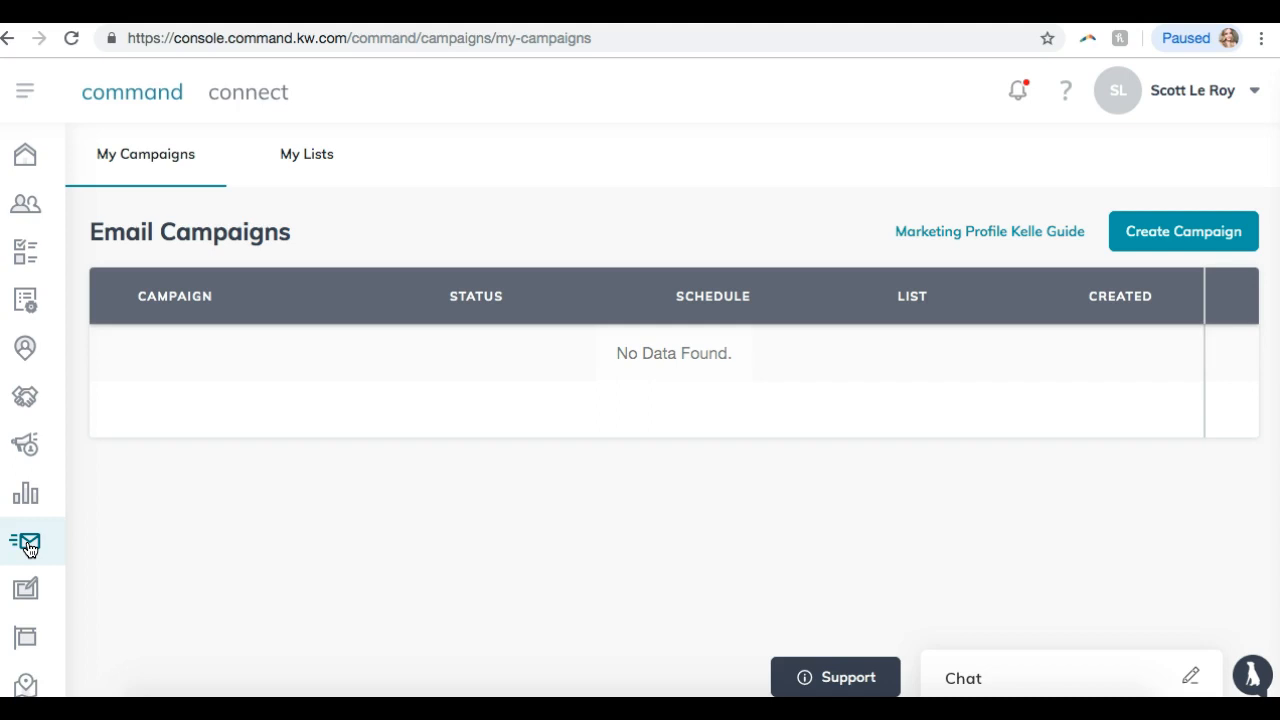
left_click(1206, 234)
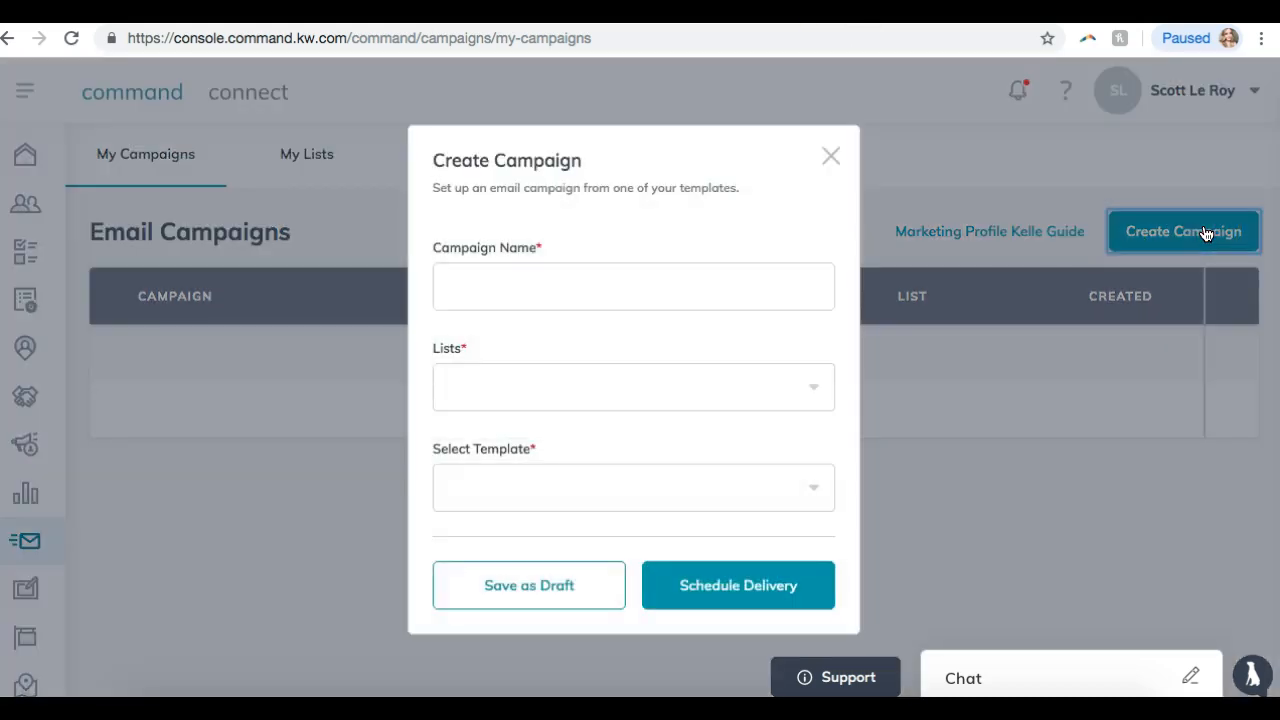
- Name the campaign 'Class Campaign 4/25' and choose the SLM Tips contact list
left_click(569, 277)
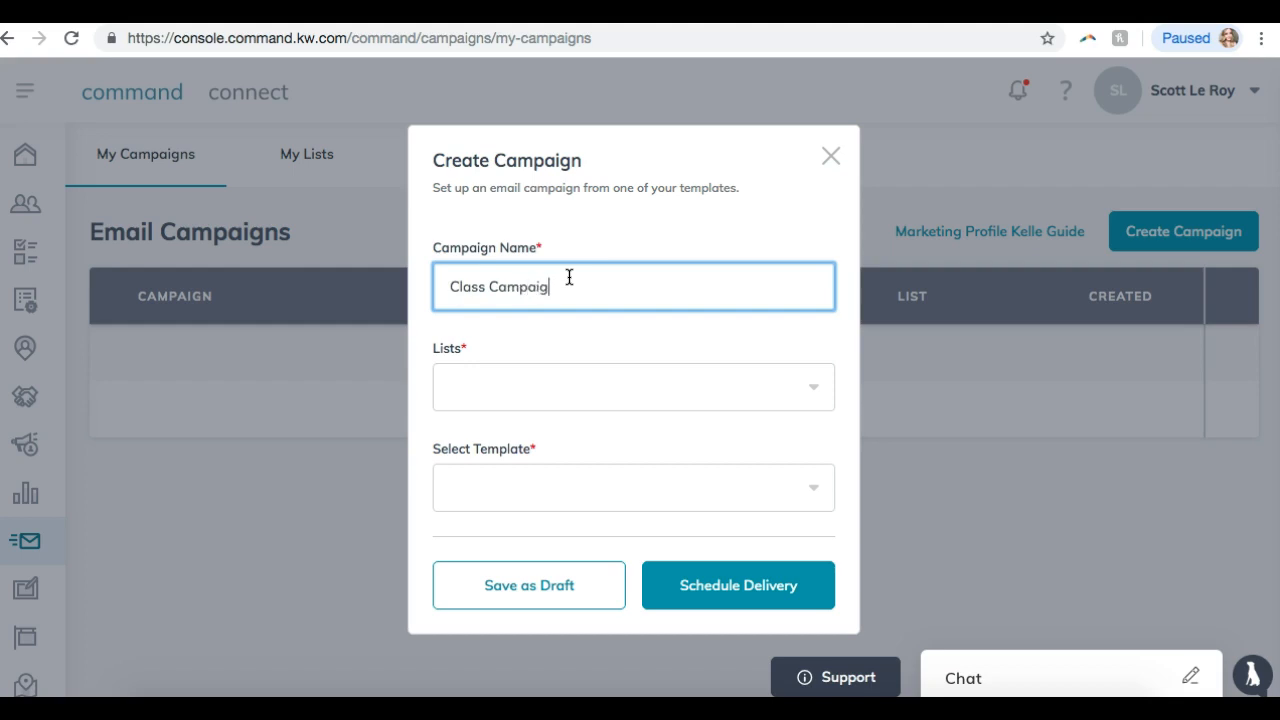
type("Class Campaign 4/25")
left_click(449, 372)
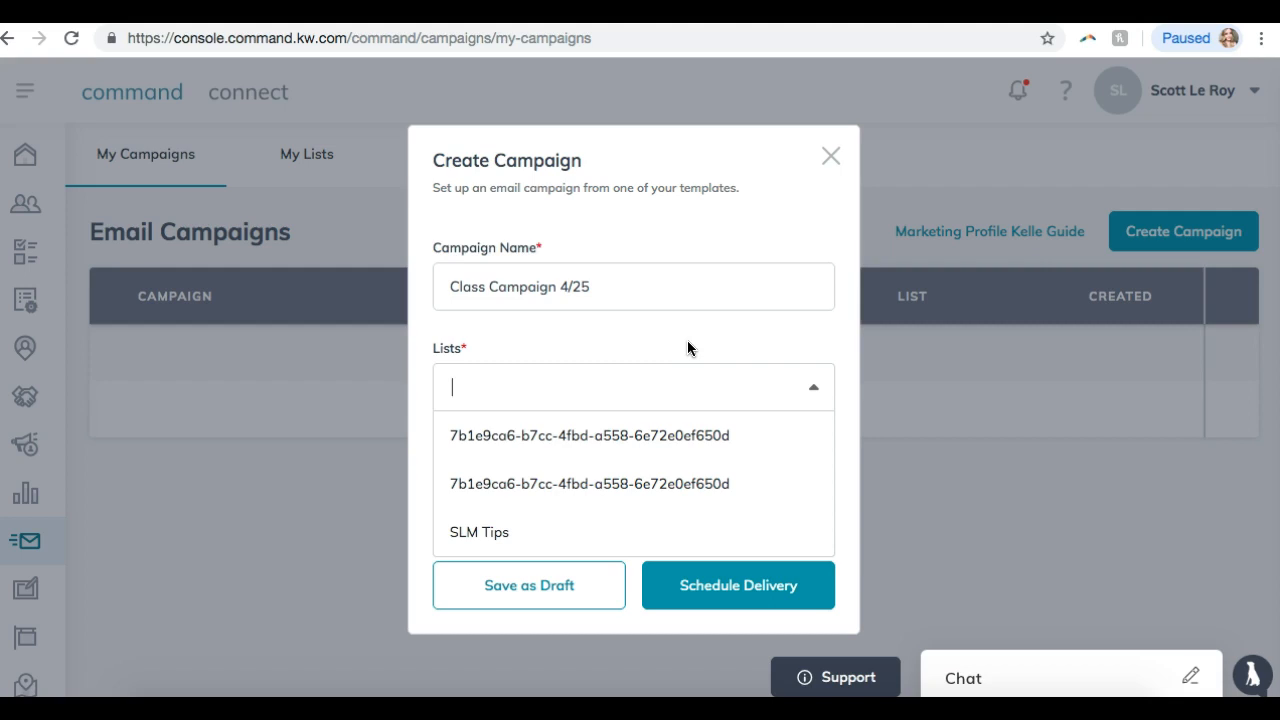
left_click(466, 532)
left_click(587, 343)
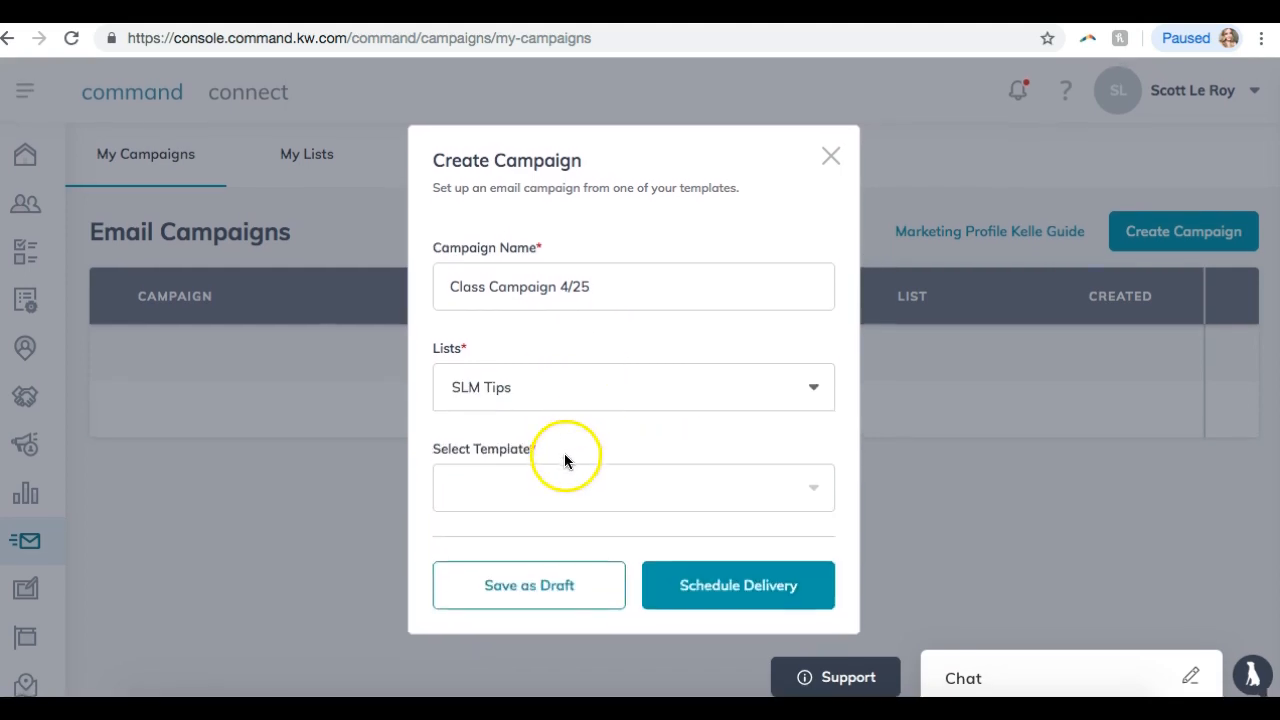
- Check the empty Select Template list repeatedly, then proceed to Schedule Delivery
left_click(534, 490)
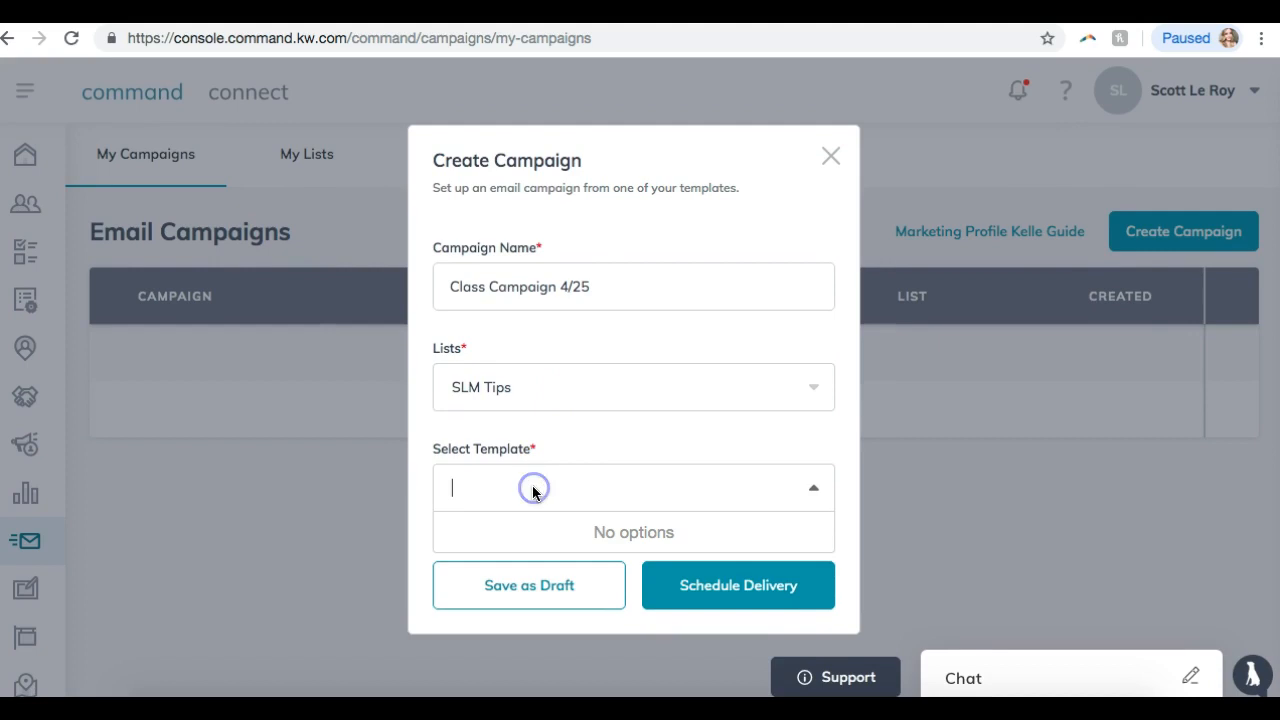
left_click(624, 443)
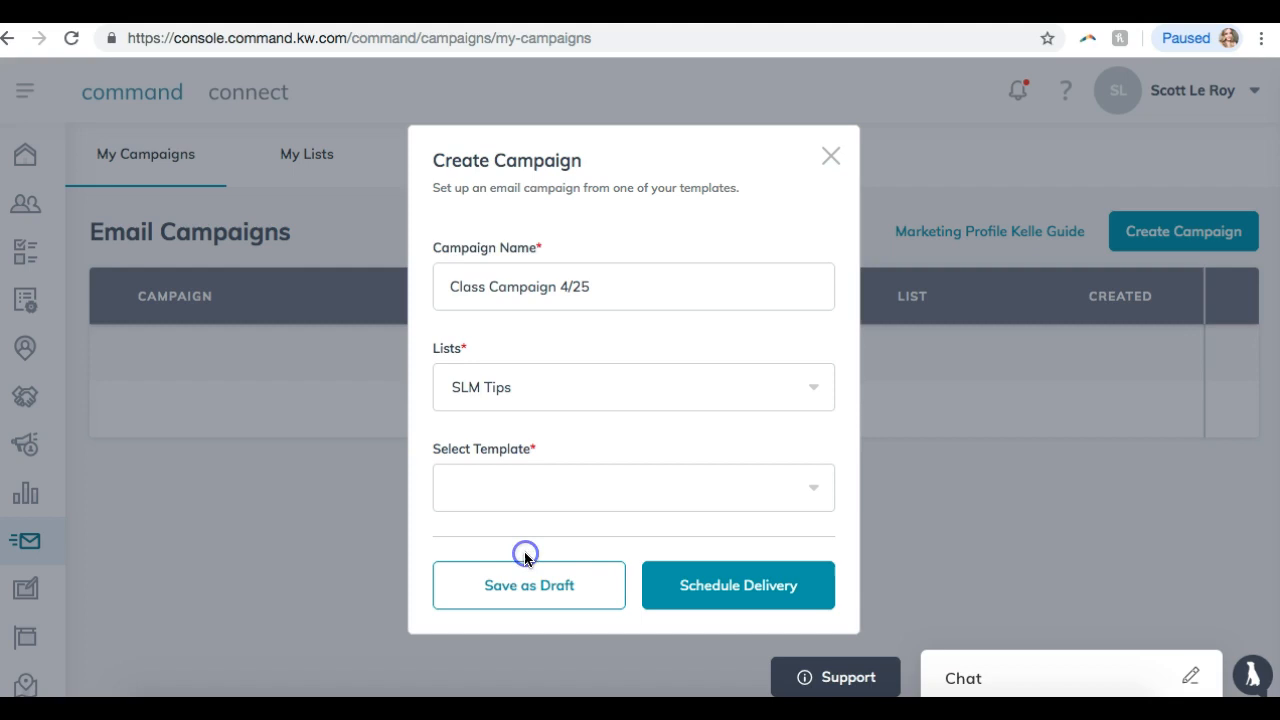
left_click(519, 497)
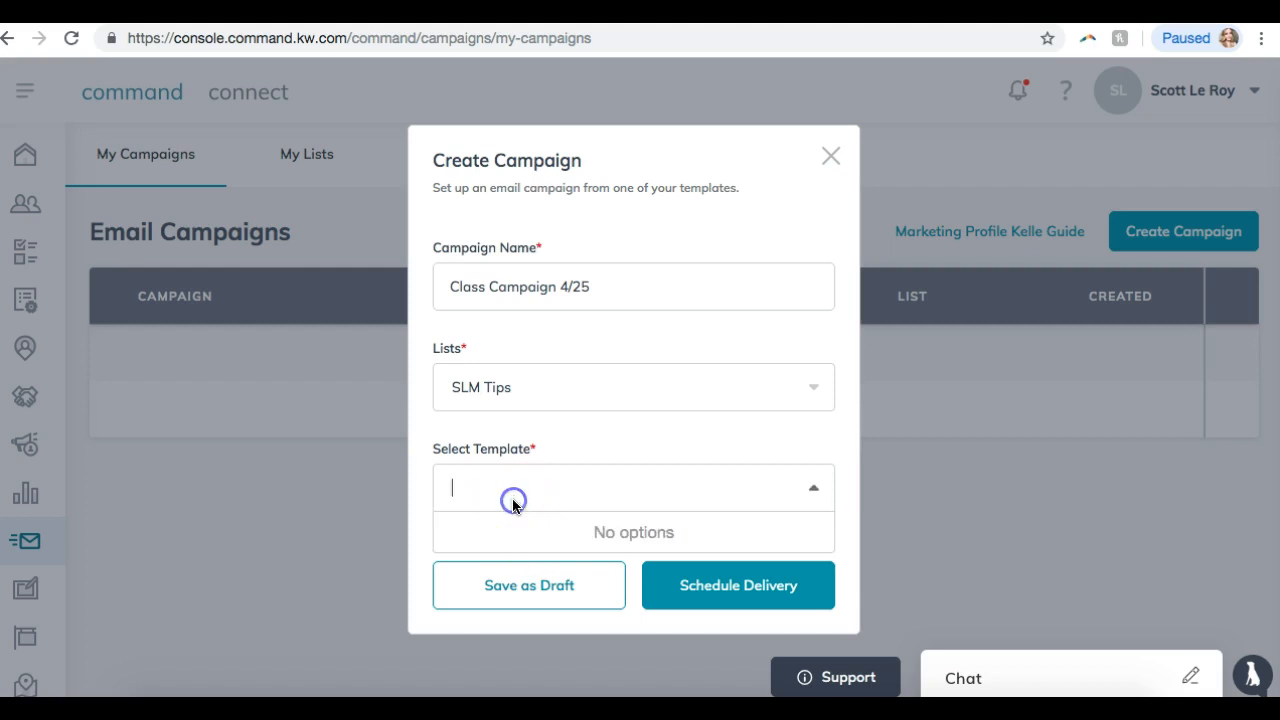
left_click(620, 543)
left_click(585, 461)
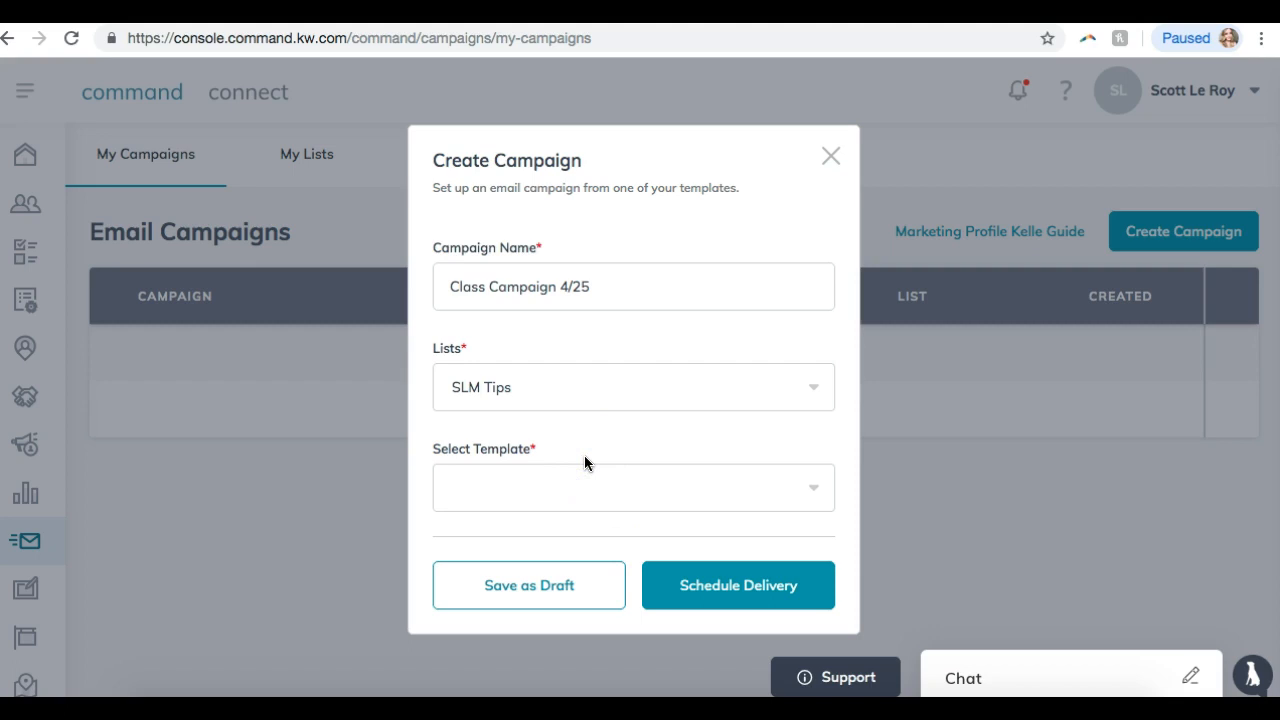
left_click(531, 486)
left_click(599, 461)
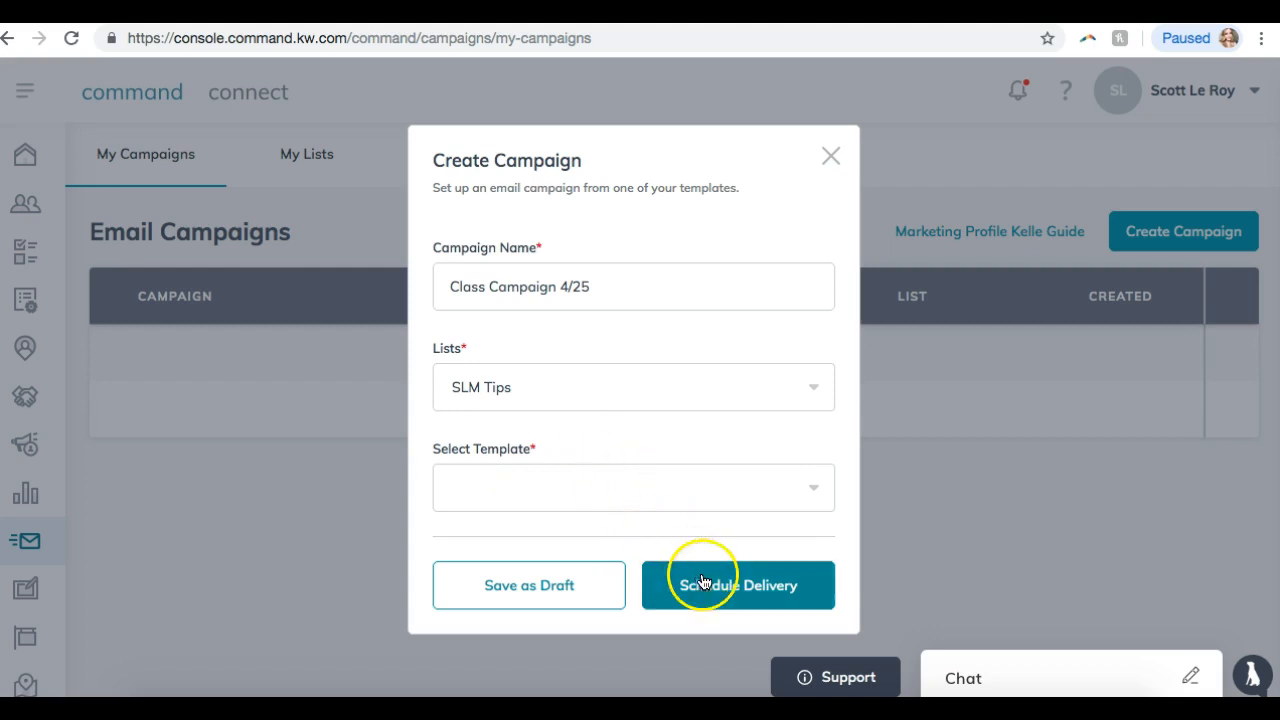
left_click(566, 497)
left_click(566, 497)
left_click(566, 497)
left_click(566, 497)
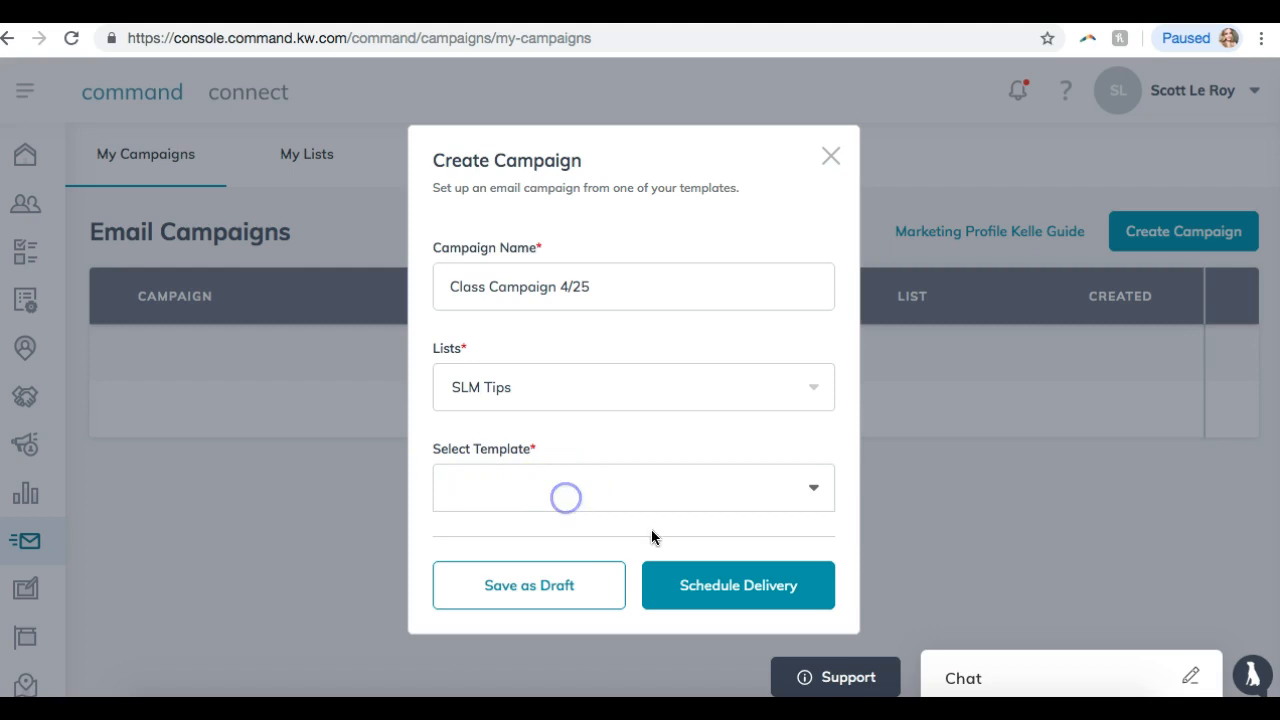
left_click(717, 596)
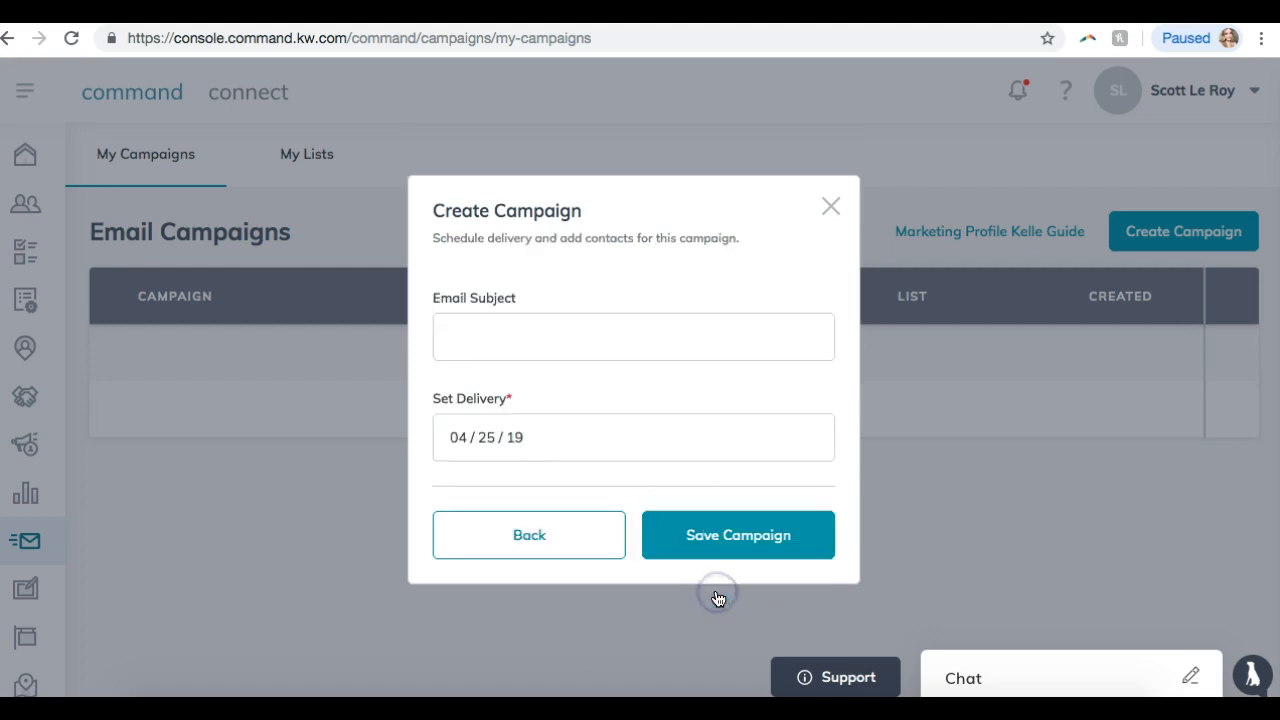
- Set delivery to April 26 with subject 'This is an email campaign' and save
scroll(630, 397, "down", 1)
left_click(508, 434)
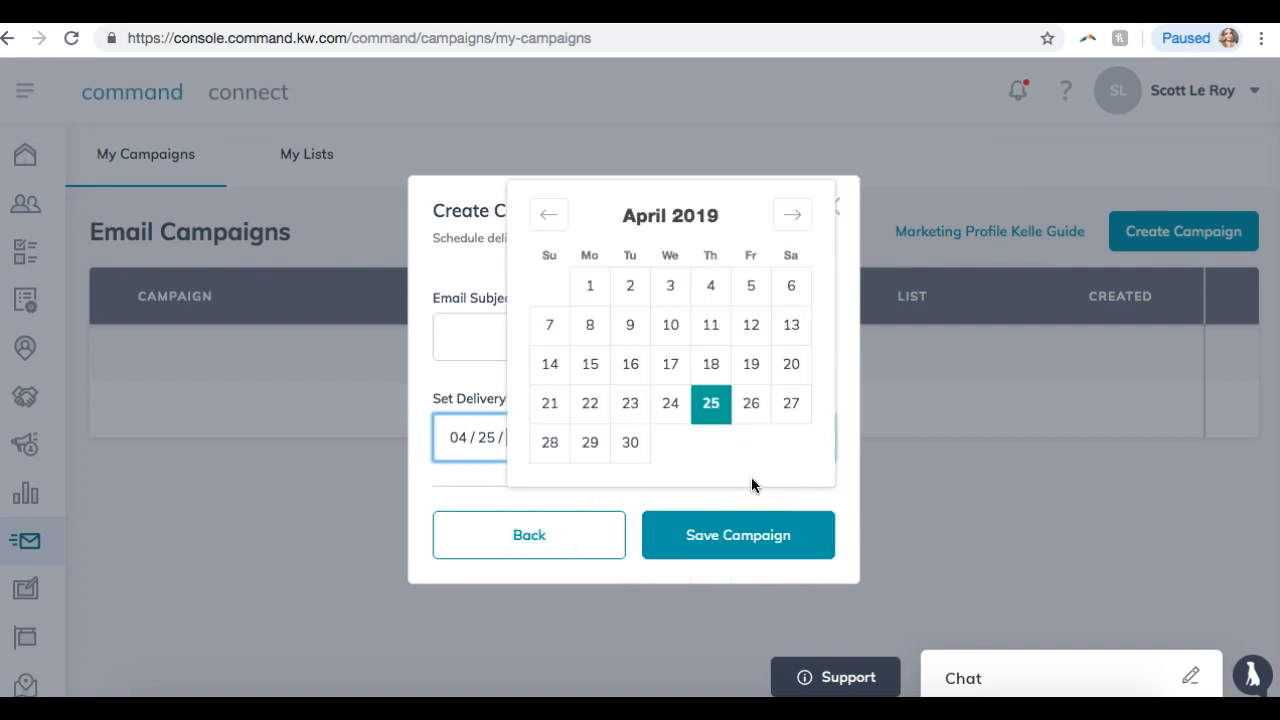
left_click(751, 404)
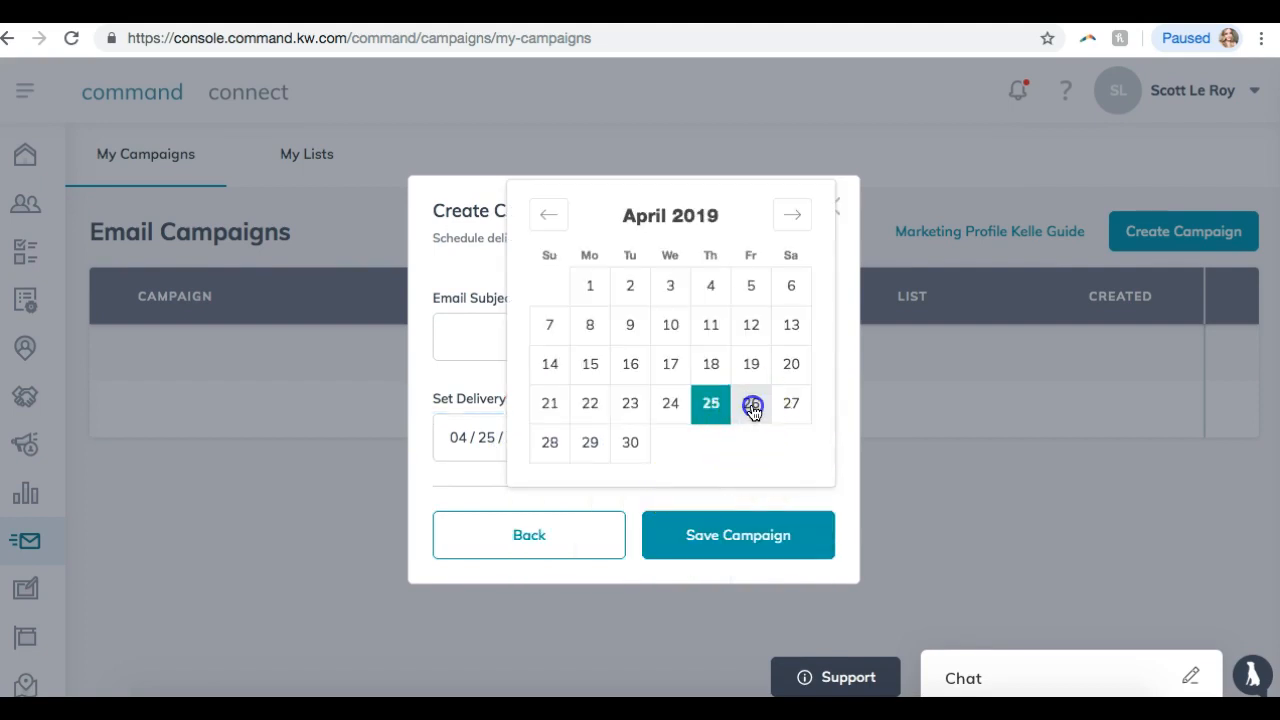
left_click(560, 330)
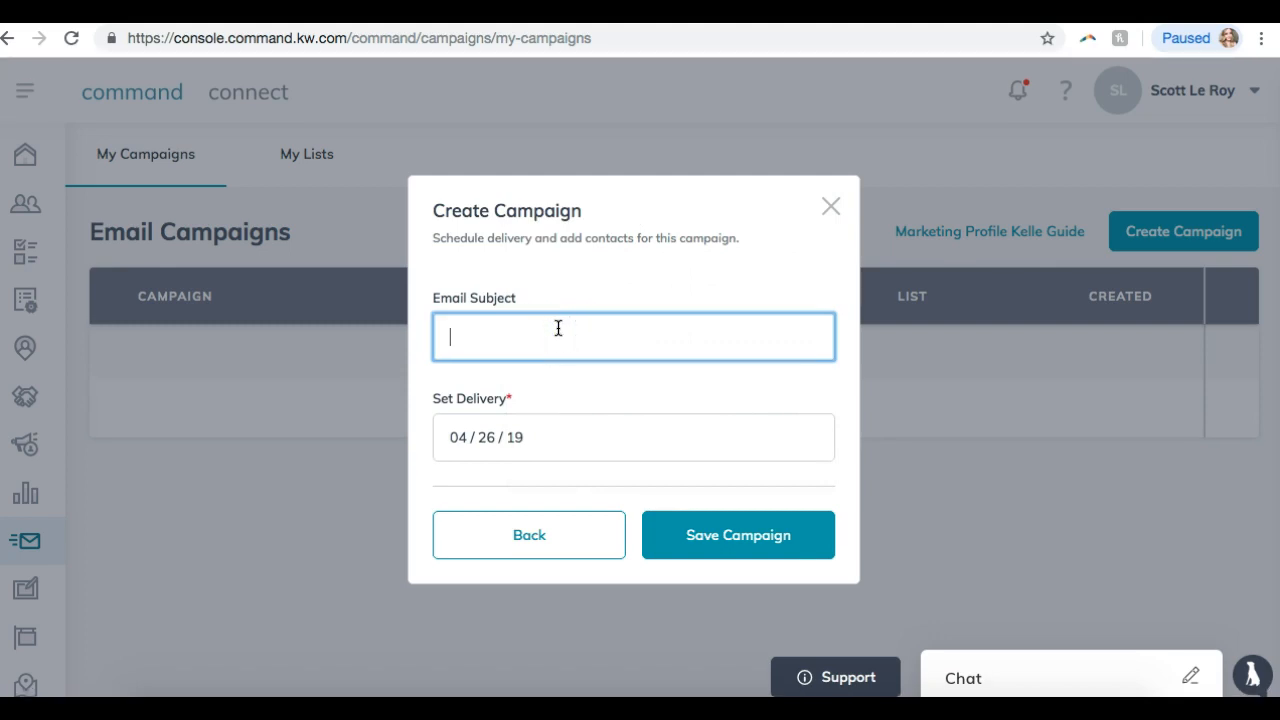
type("This is an email campaign")
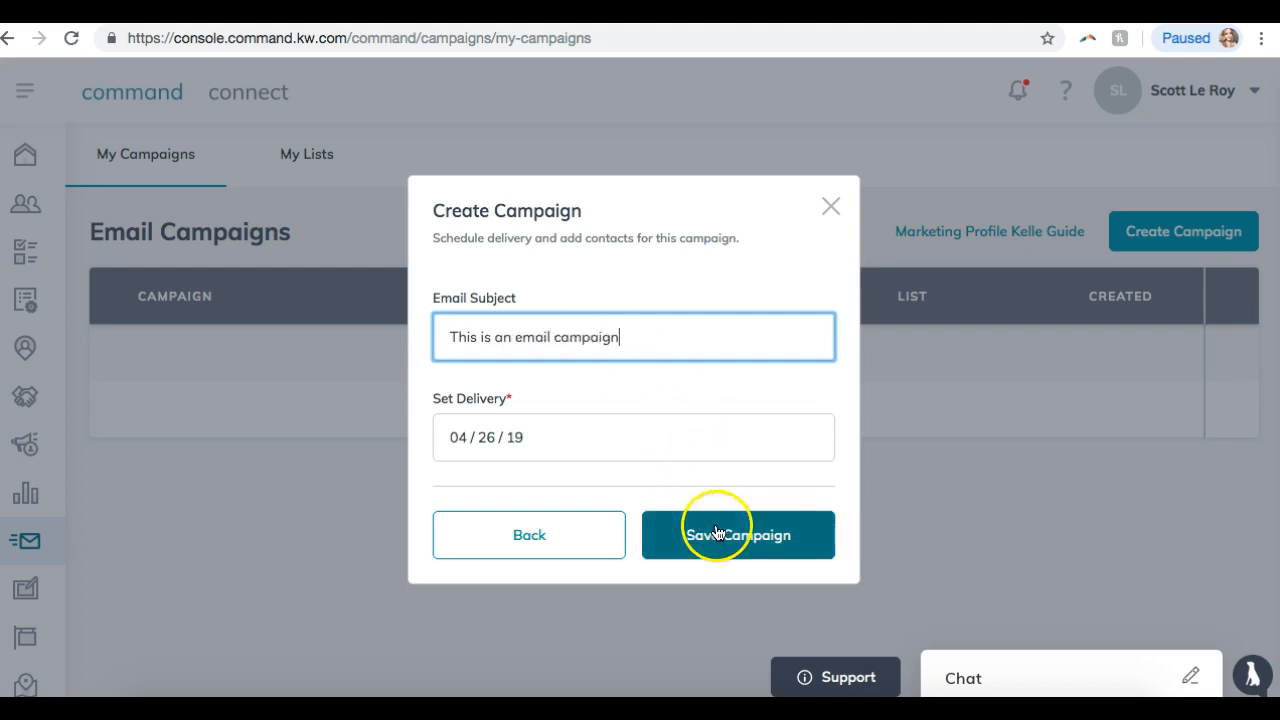
left_click(716, 532)
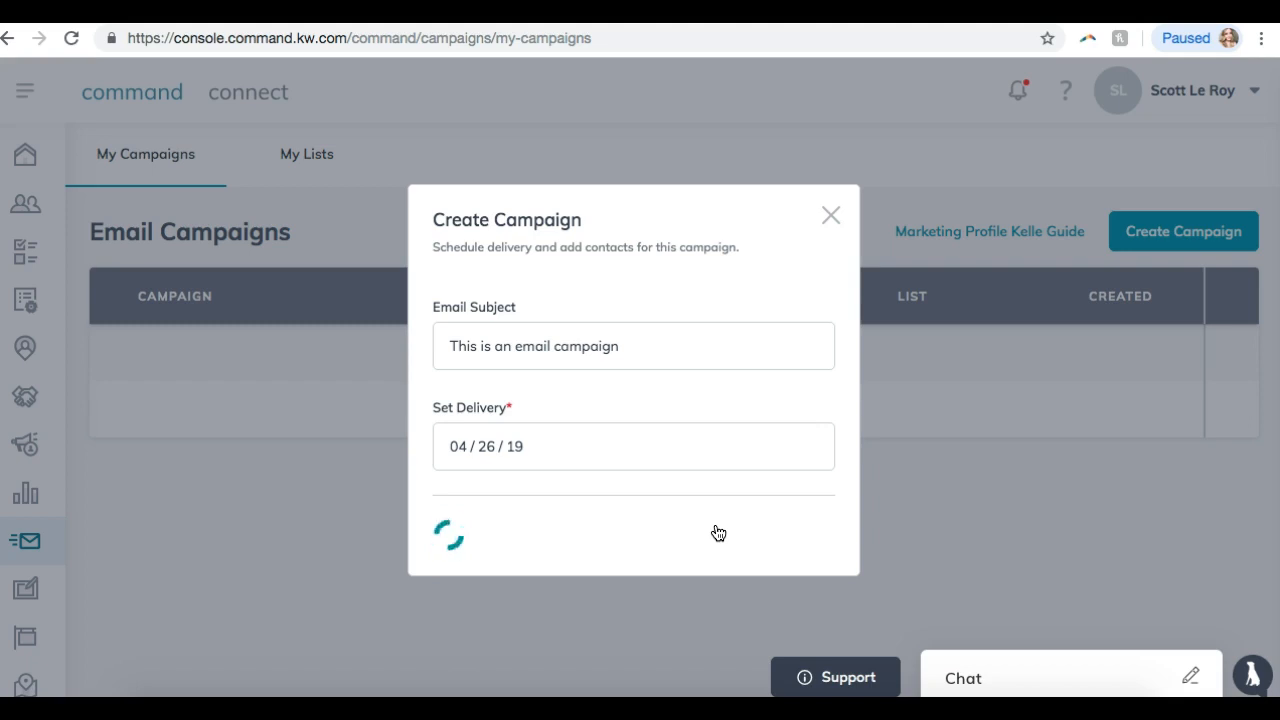
- Dismiss the save prompts and close the Create Campaign dialog
left_click(650, 526)
left_click(783, 306)
left_click(830, 220)
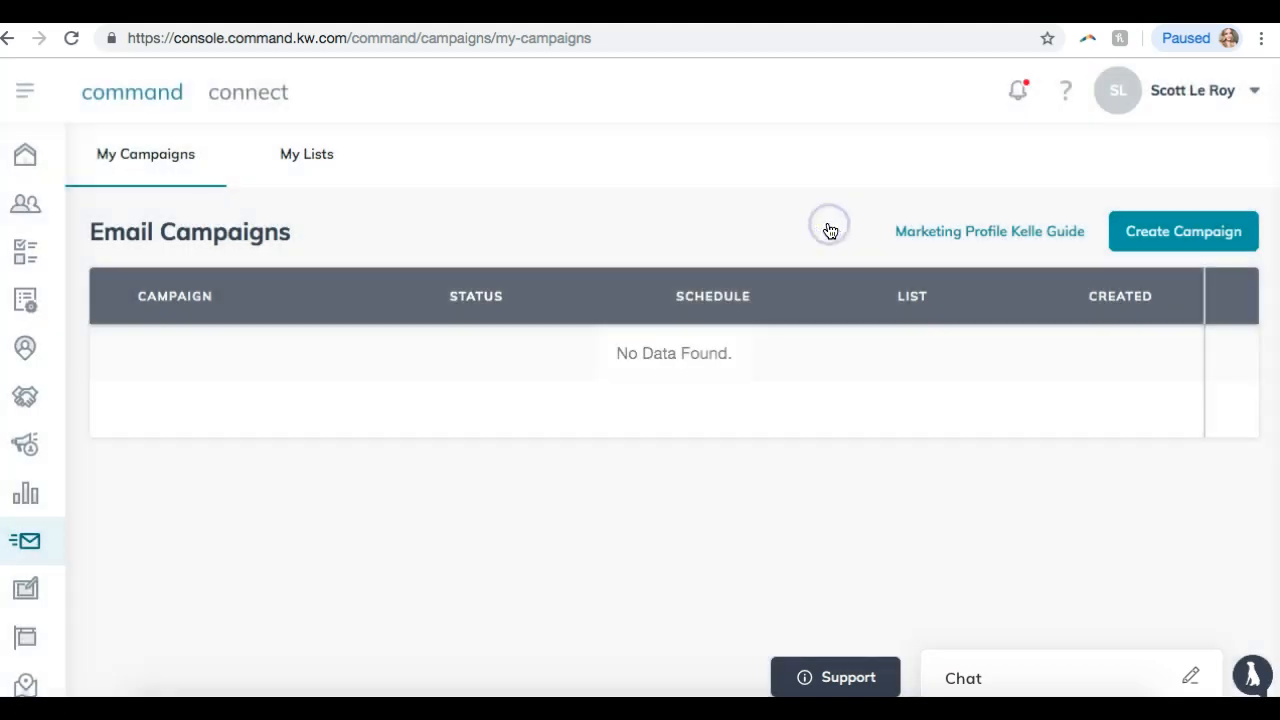
- Reload the campaigns page from the address bar, then open SketchHouse's My Templates
left_click(505, 45)
key("Return")
left_click(27, 588)
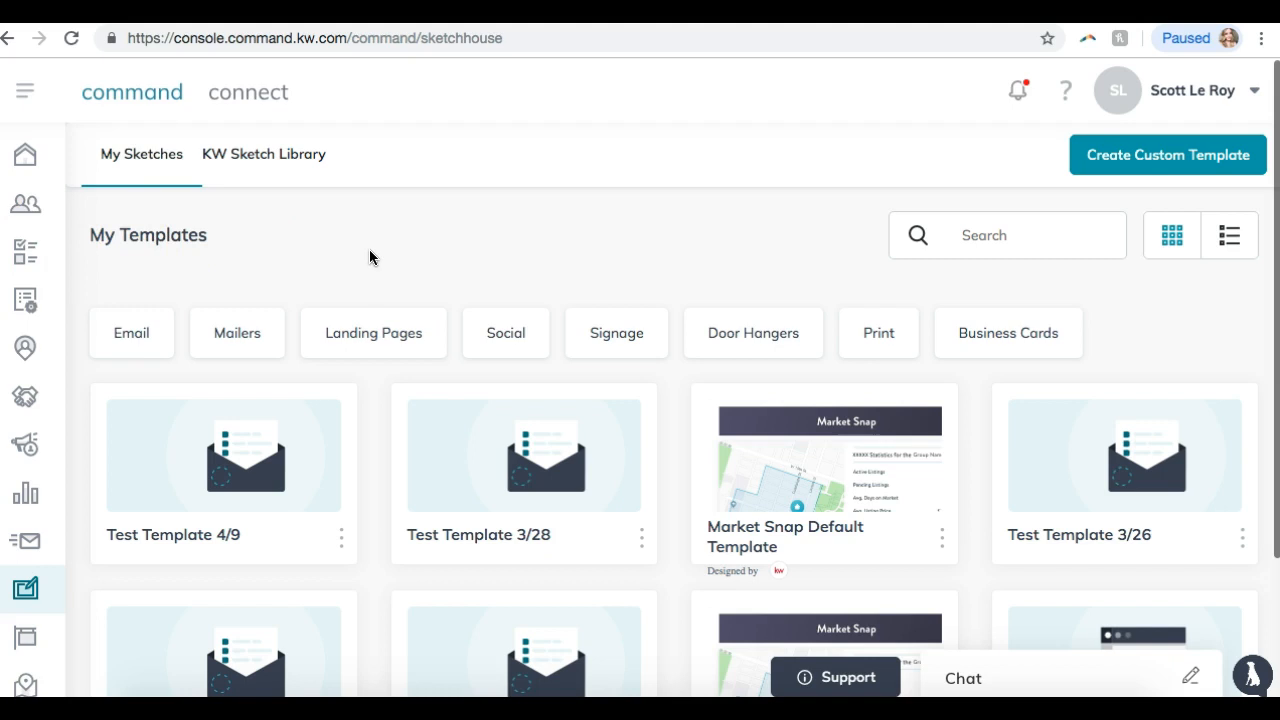
scroll(369, 257, "down", 2)
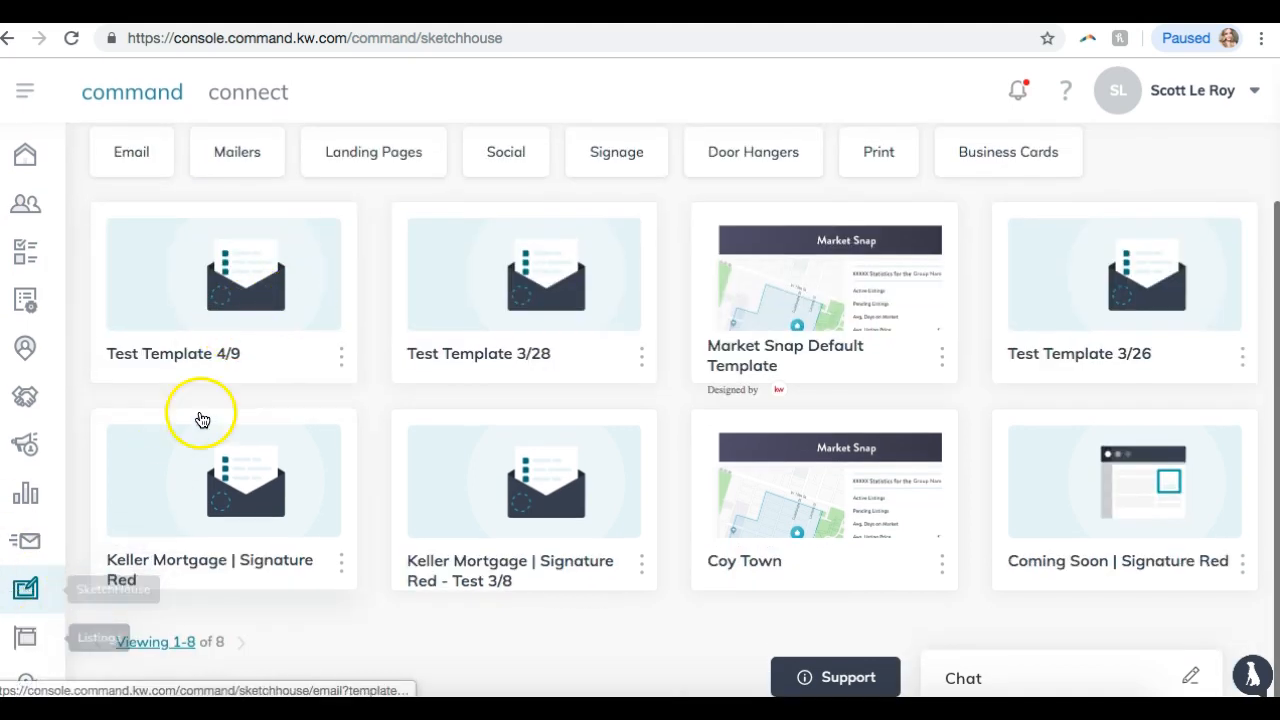
scroll(229, 330, "up", 1)
scroll(229, 330, "up", 2)
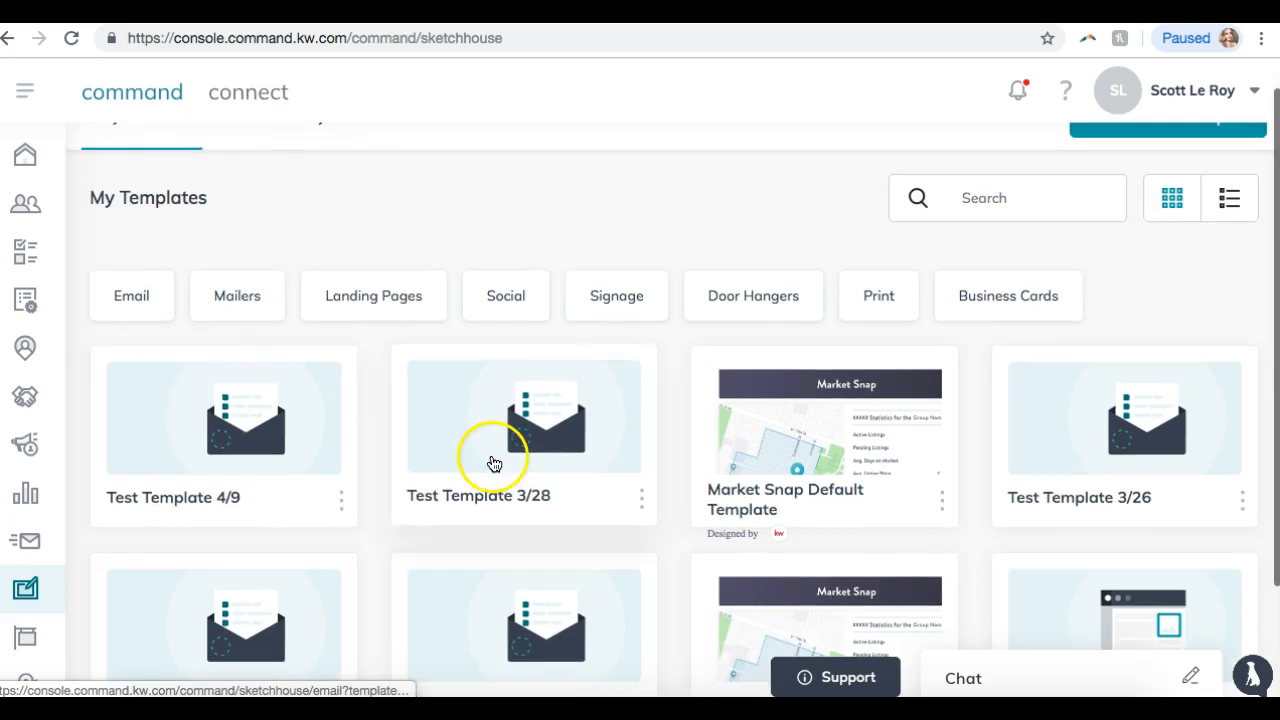
scroll(420, 451, "down", 2)
scroll(421, 453, "up", 1)
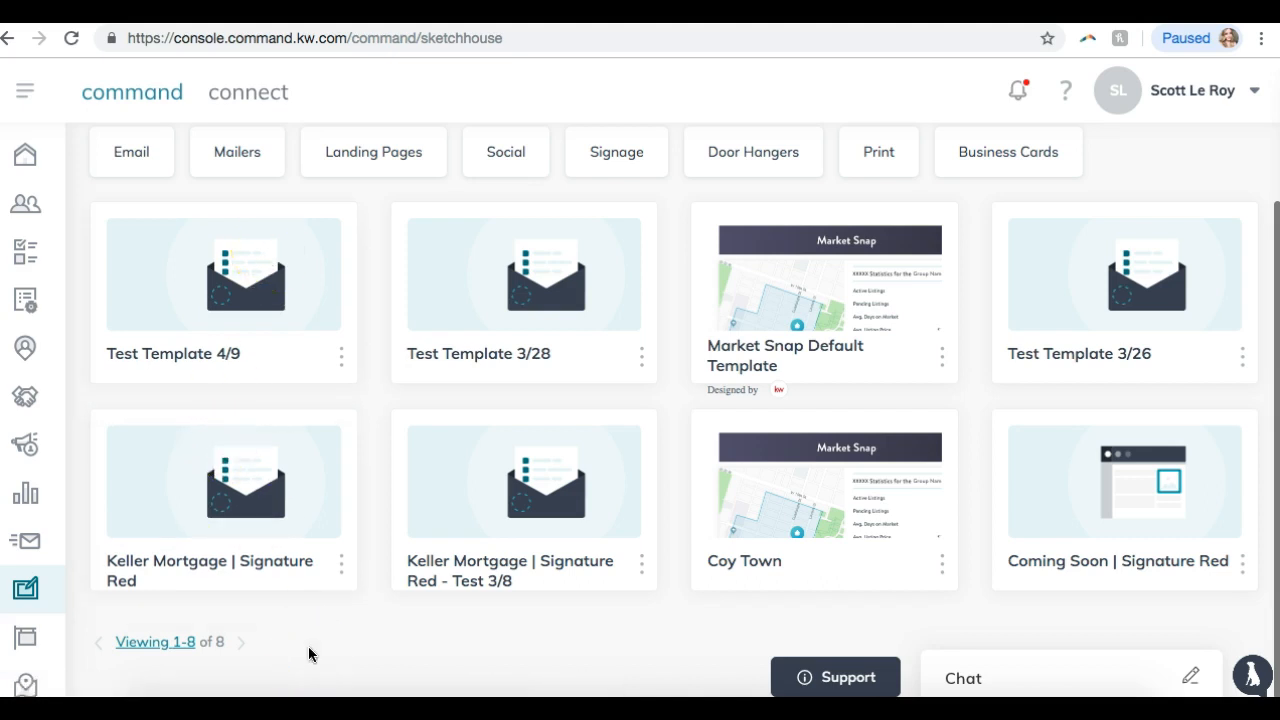
scroll(308, 655, "up", 3)
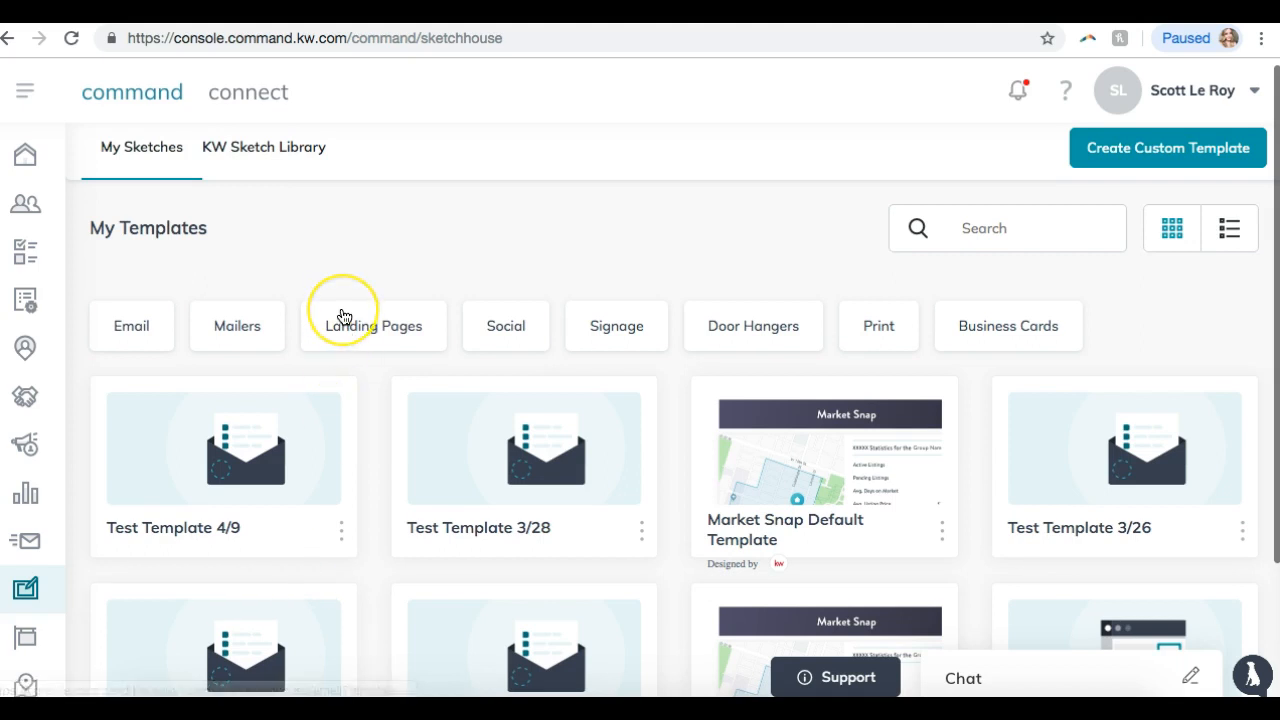
scroll(343, 317, "down", 3)
scroll(343, 317, "up", 3)
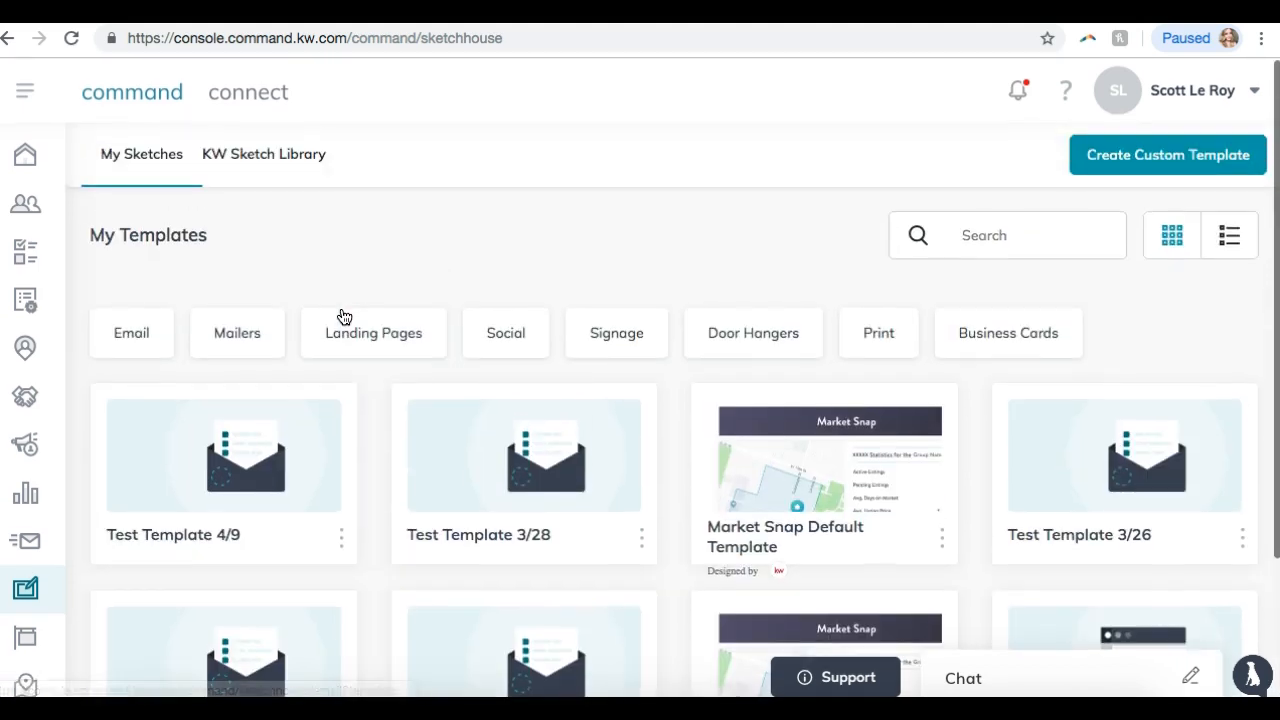
scroll(195, 280, "down", 3)
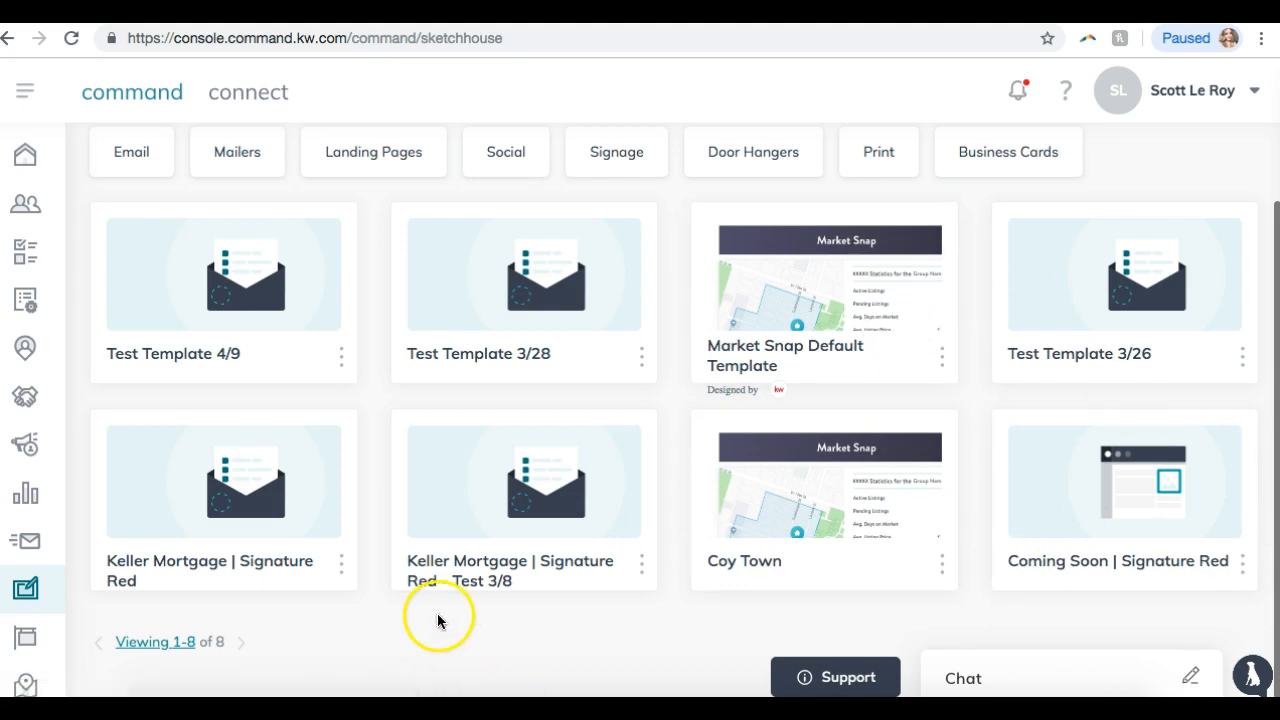
scroll(437, 610, "up", 3)
- Page through the KW Sketch Library grid and open the Open House | Signature Red template
left_click(277, 160)
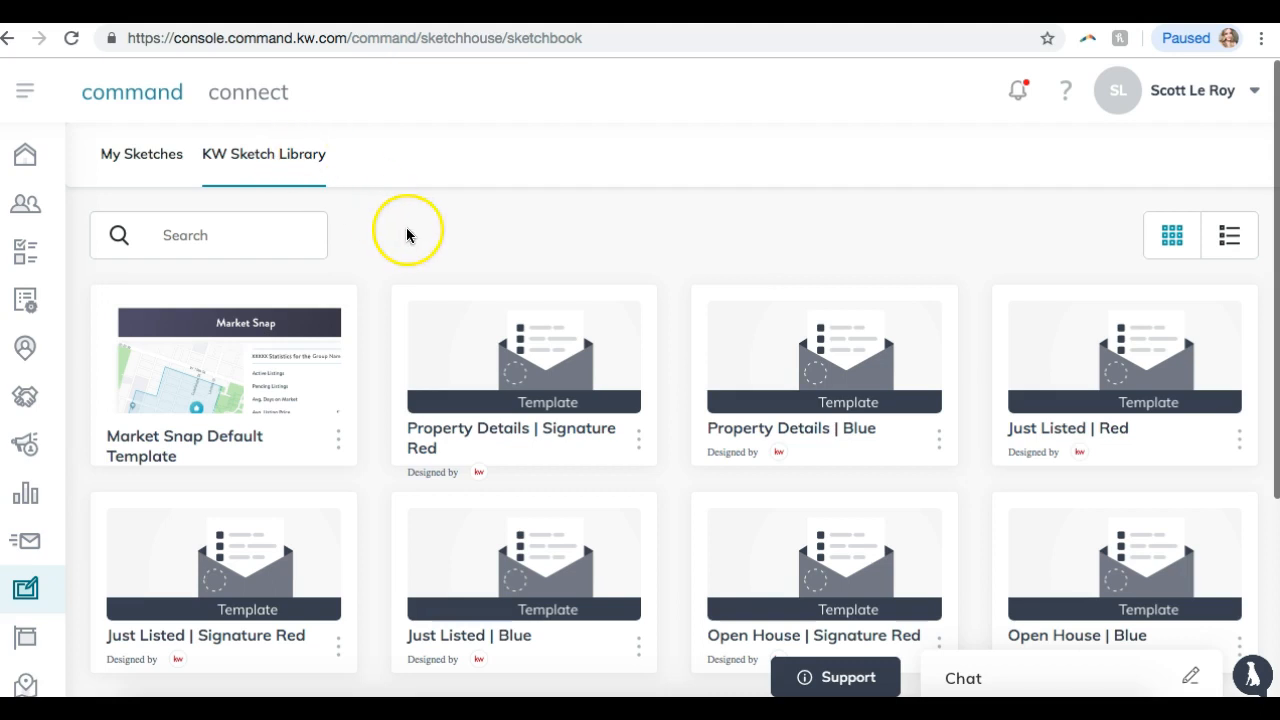
scroll(406, 235, "down", 5)
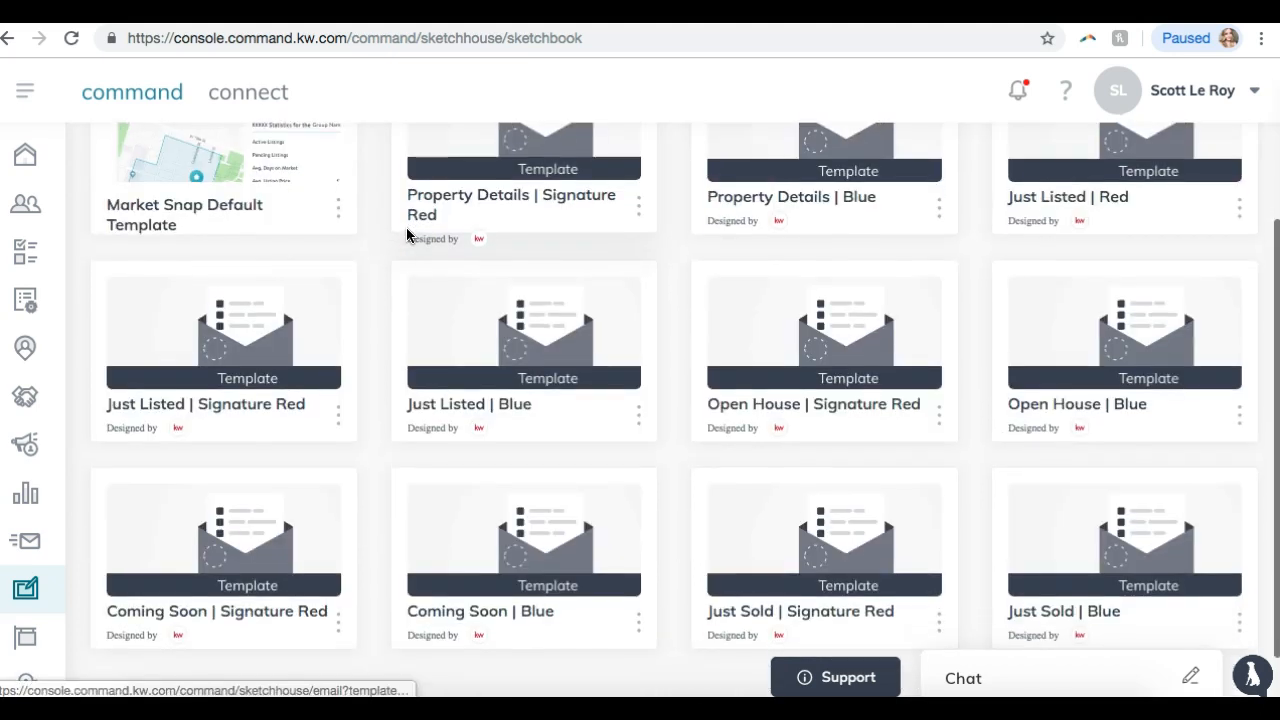
scroll(394, 262, "down", 1)
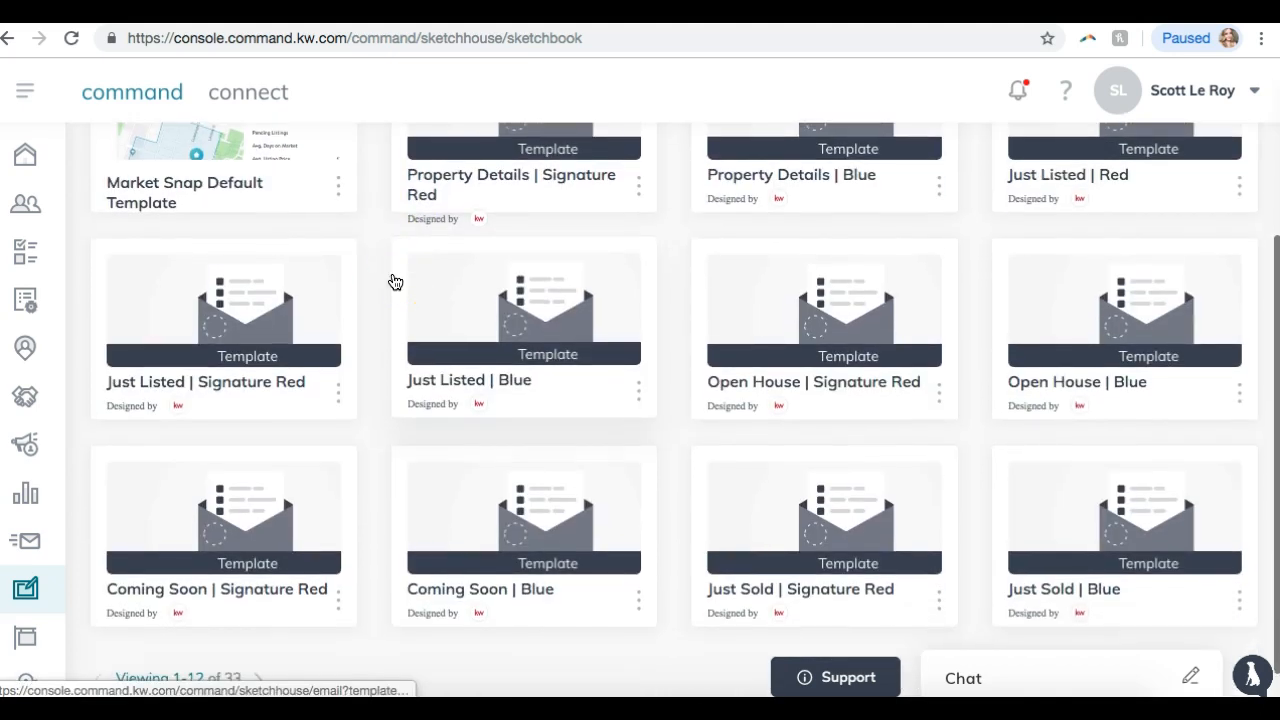
scroll(395, 282, "down", 2)
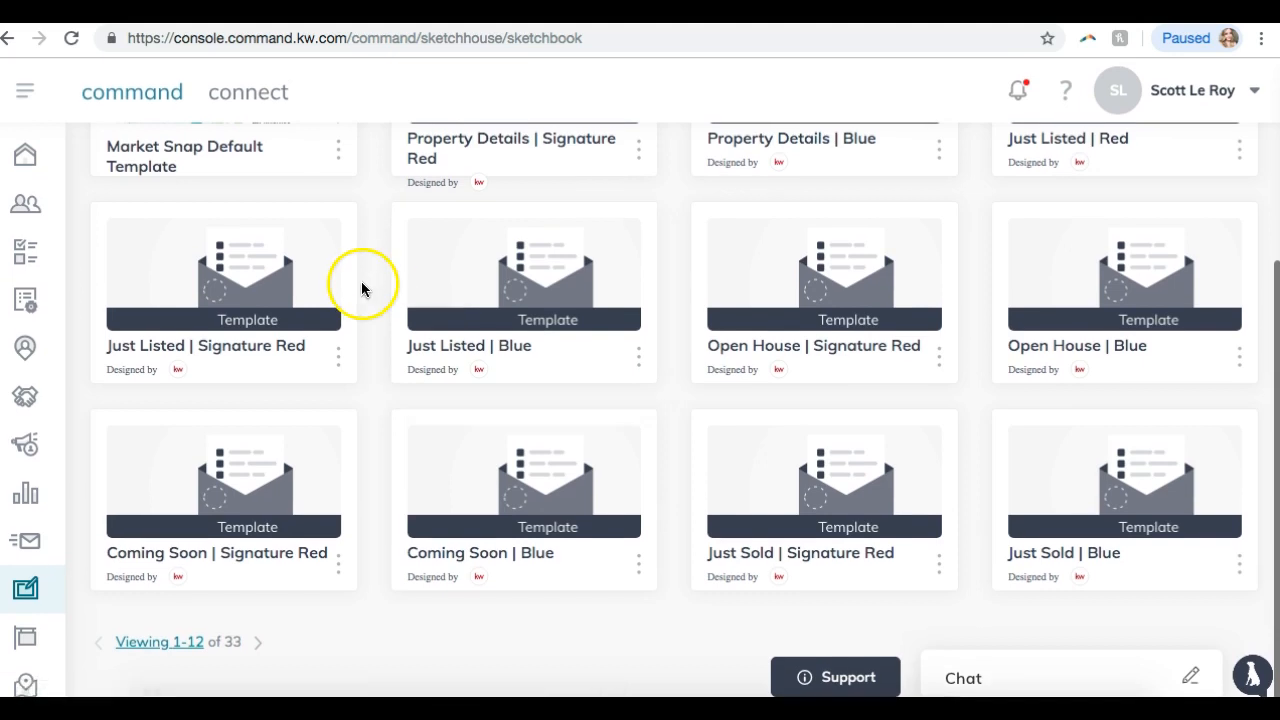
left_click(258, 646)
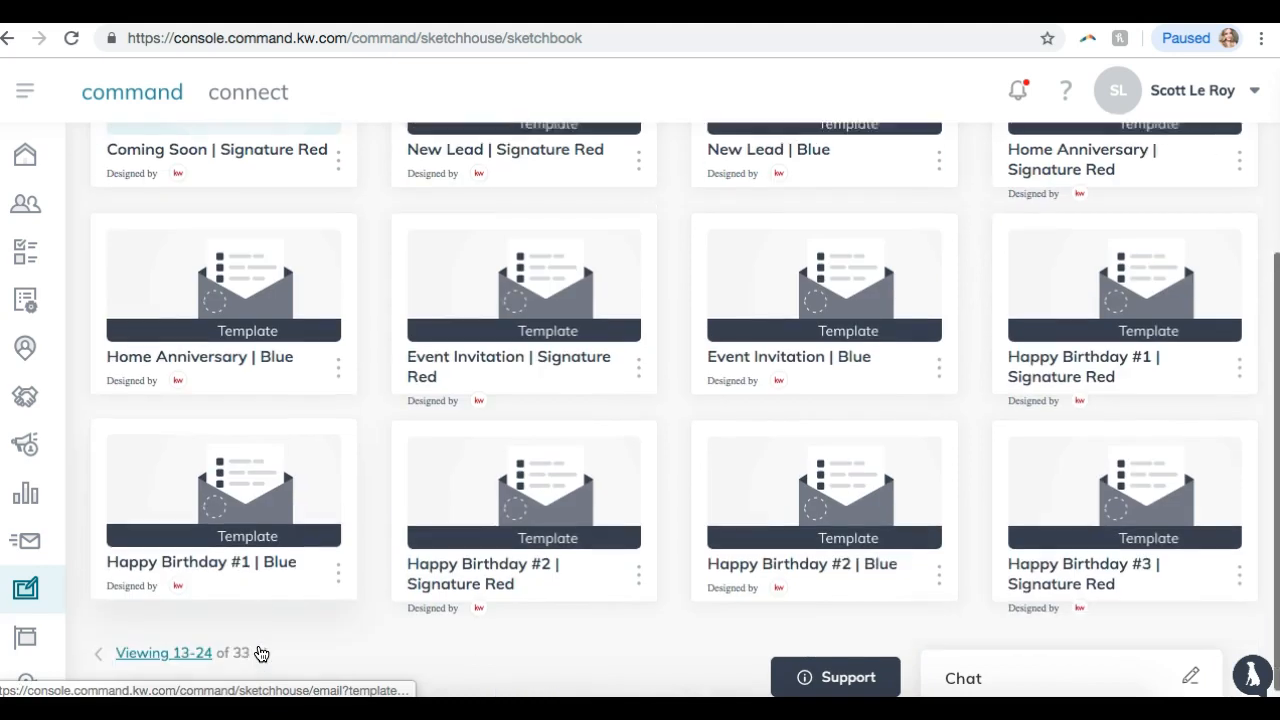
left_click(245, 646)
left_click(90, 644)
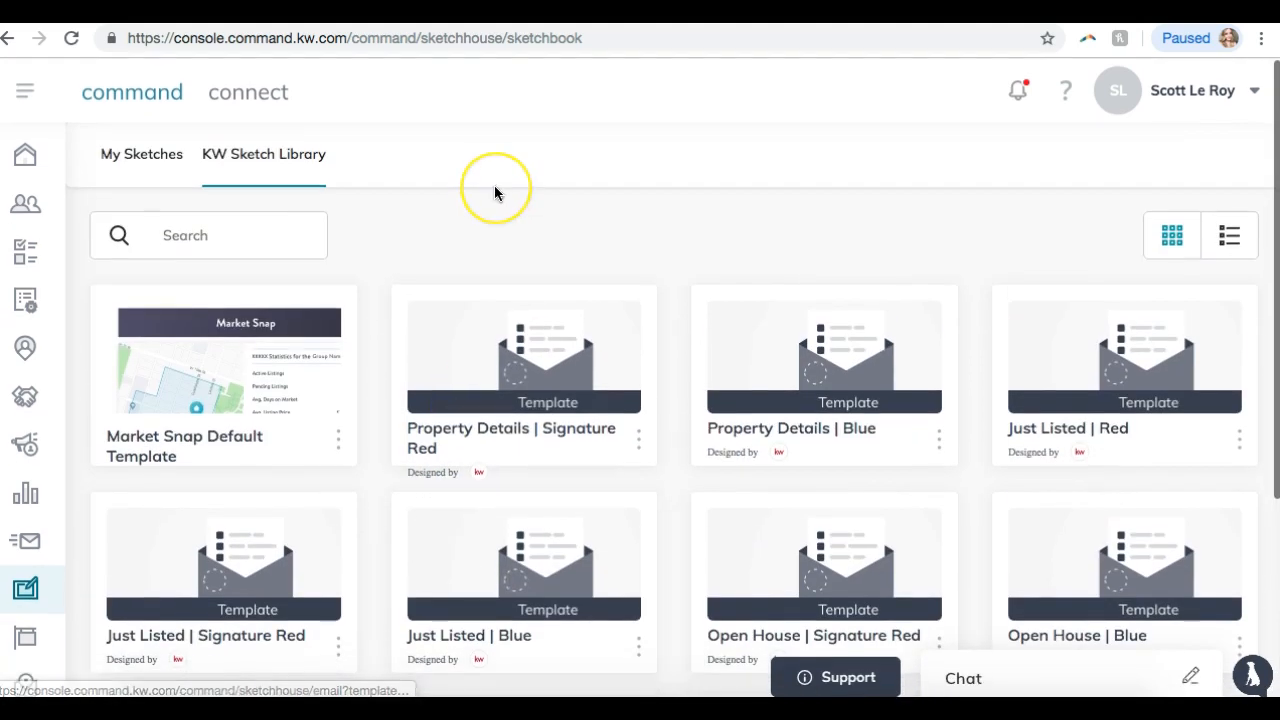
scroll(494, 191, "down", 3)
scroll(498, 194, "down", 1)
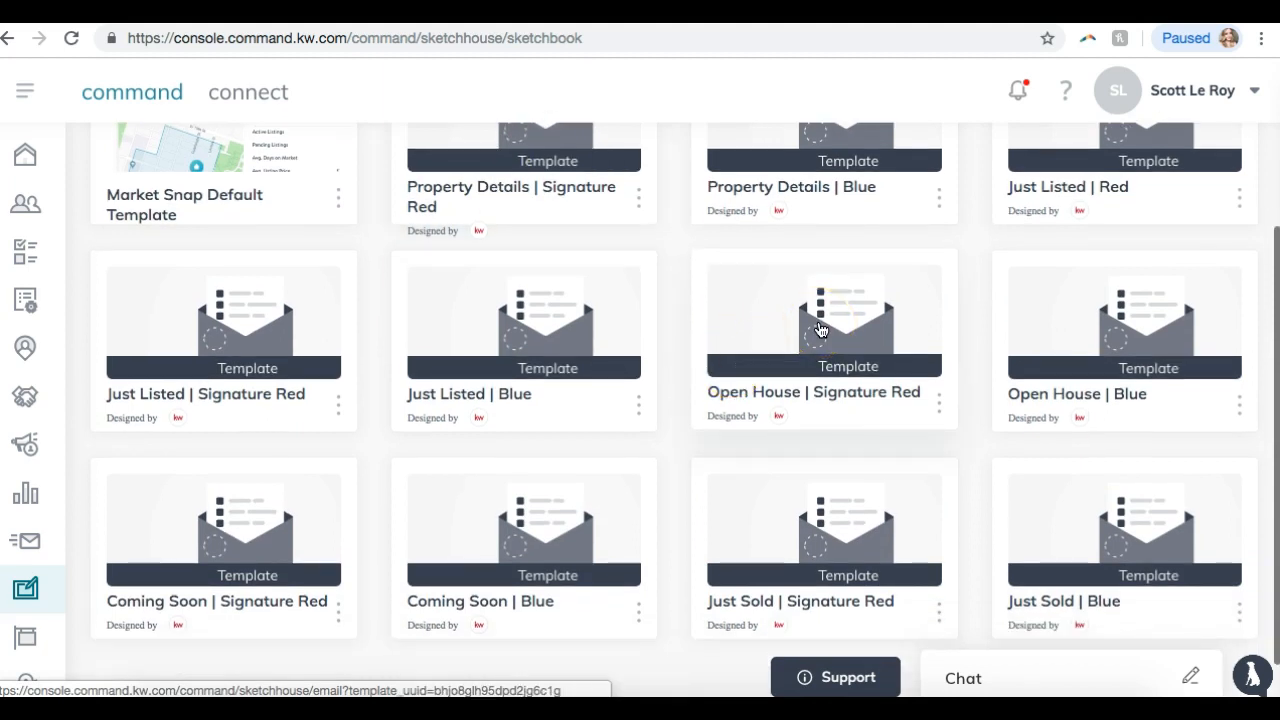
scroll(820, 330, "up", 1)
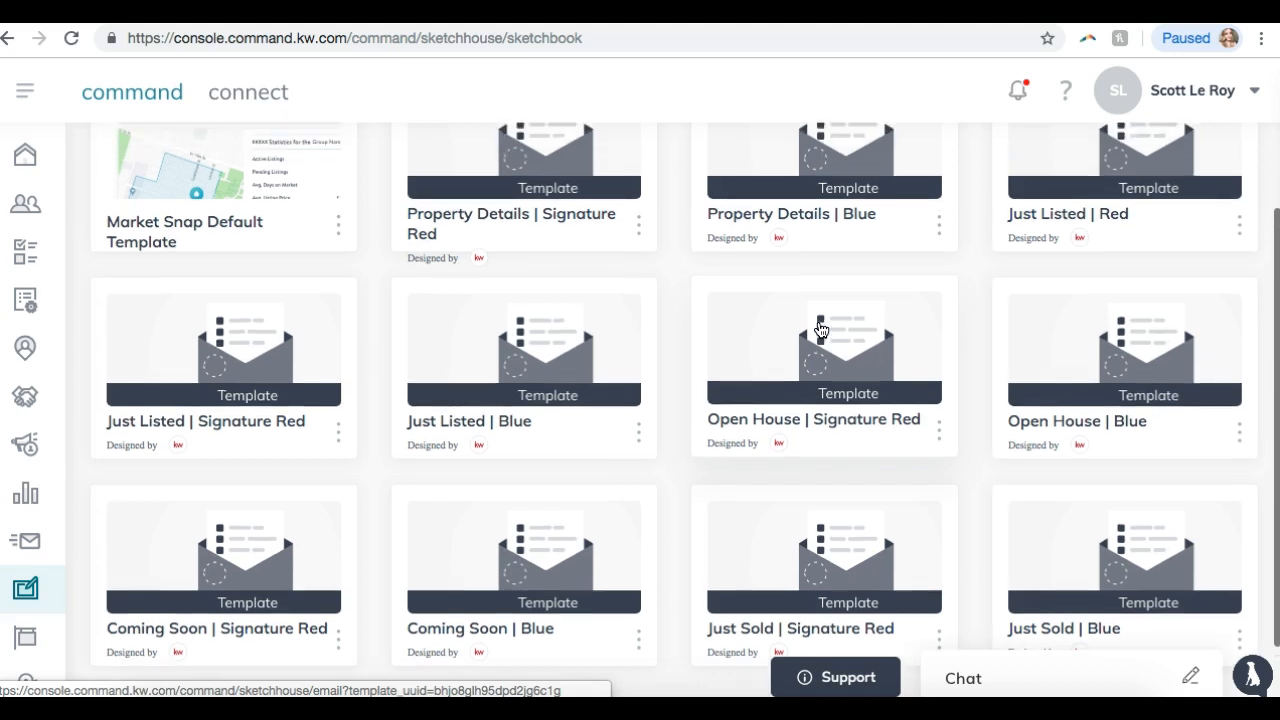
left_click(820, 330)
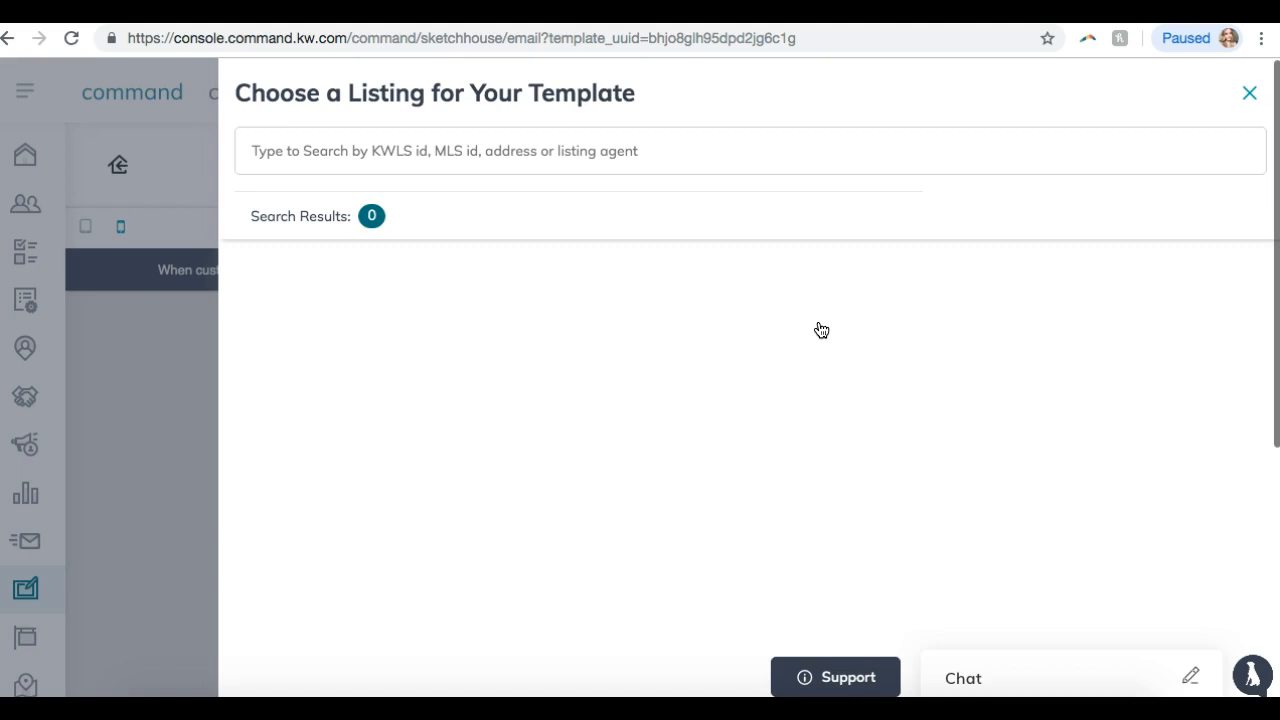
- Search listings by street address and select the Arnegard, ND listing
left_click(357, 138)
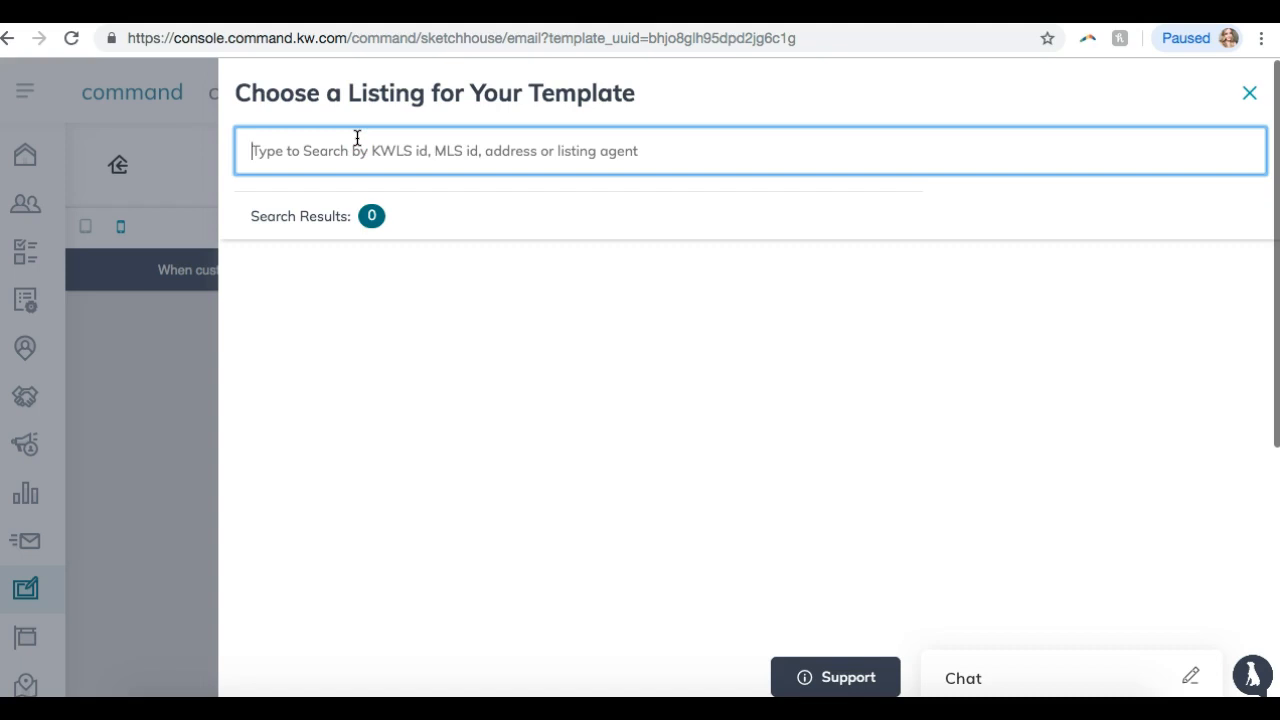
type("123 mian")
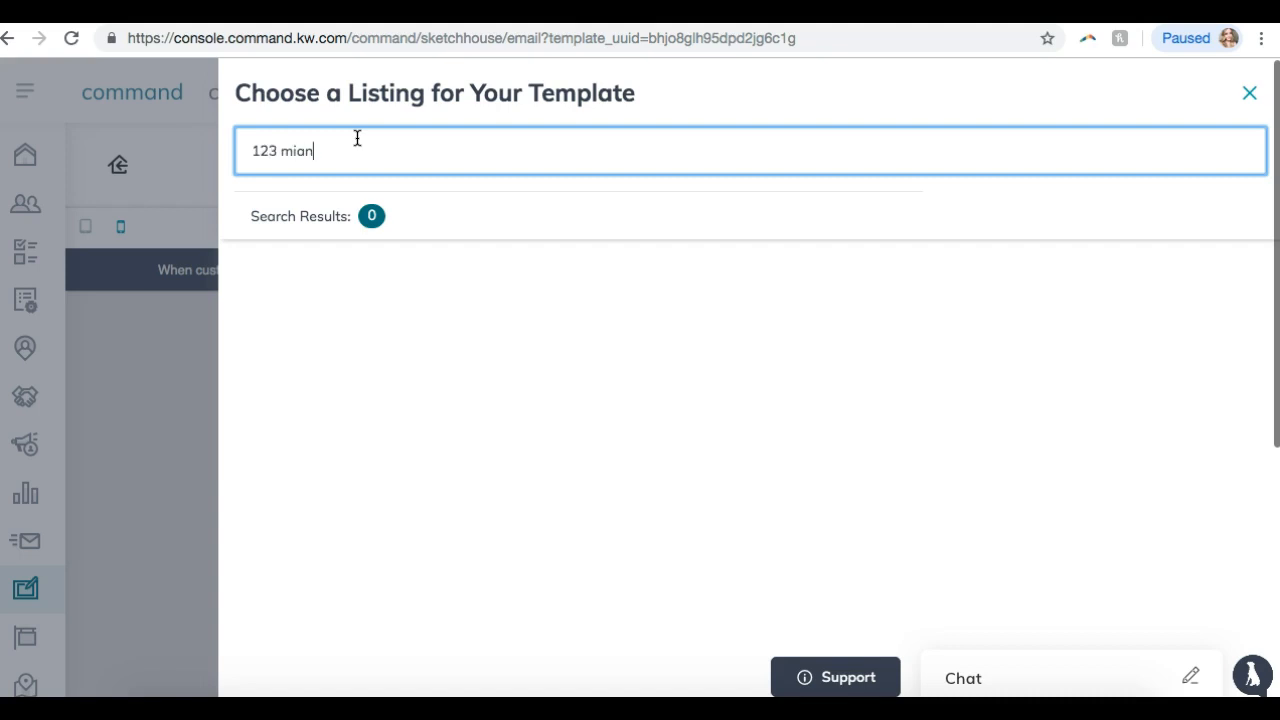
key("BackSpace")
key("BackSpace")
type("an")
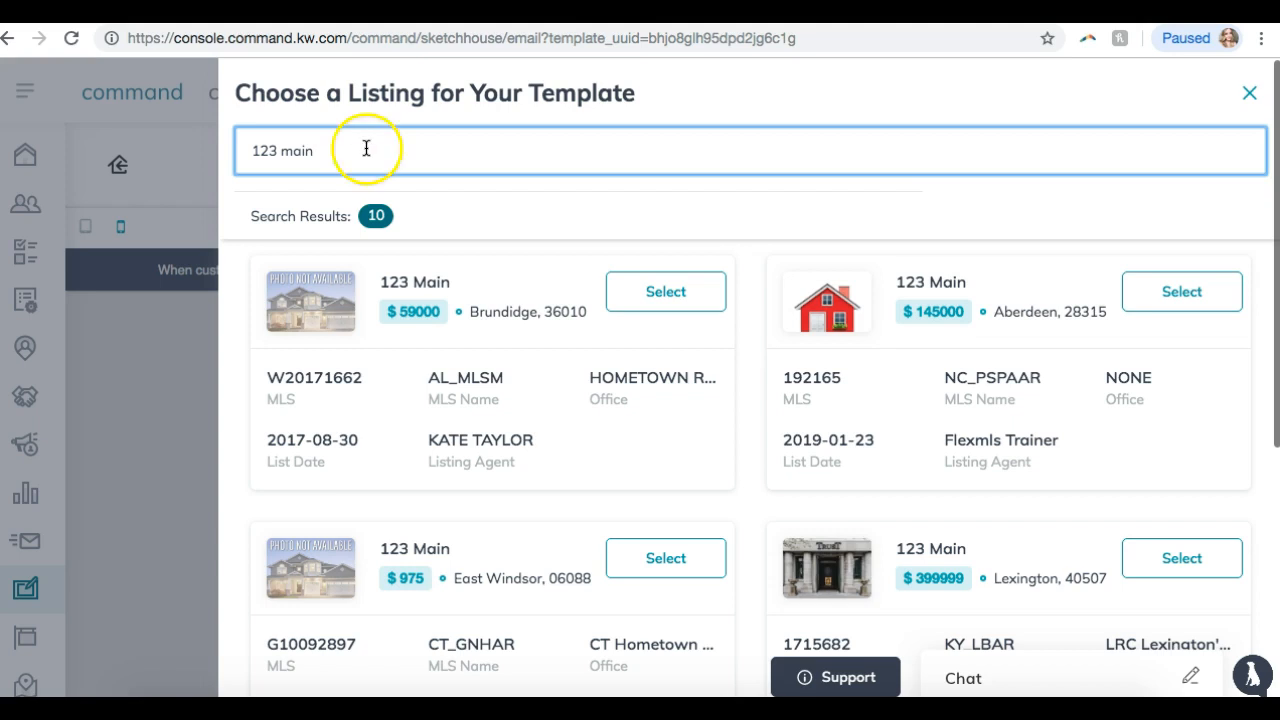
scroll(488, 368, "down", 2)
scroll(491, 370, "up", 2)
scroll(491, 372, "down", 5)
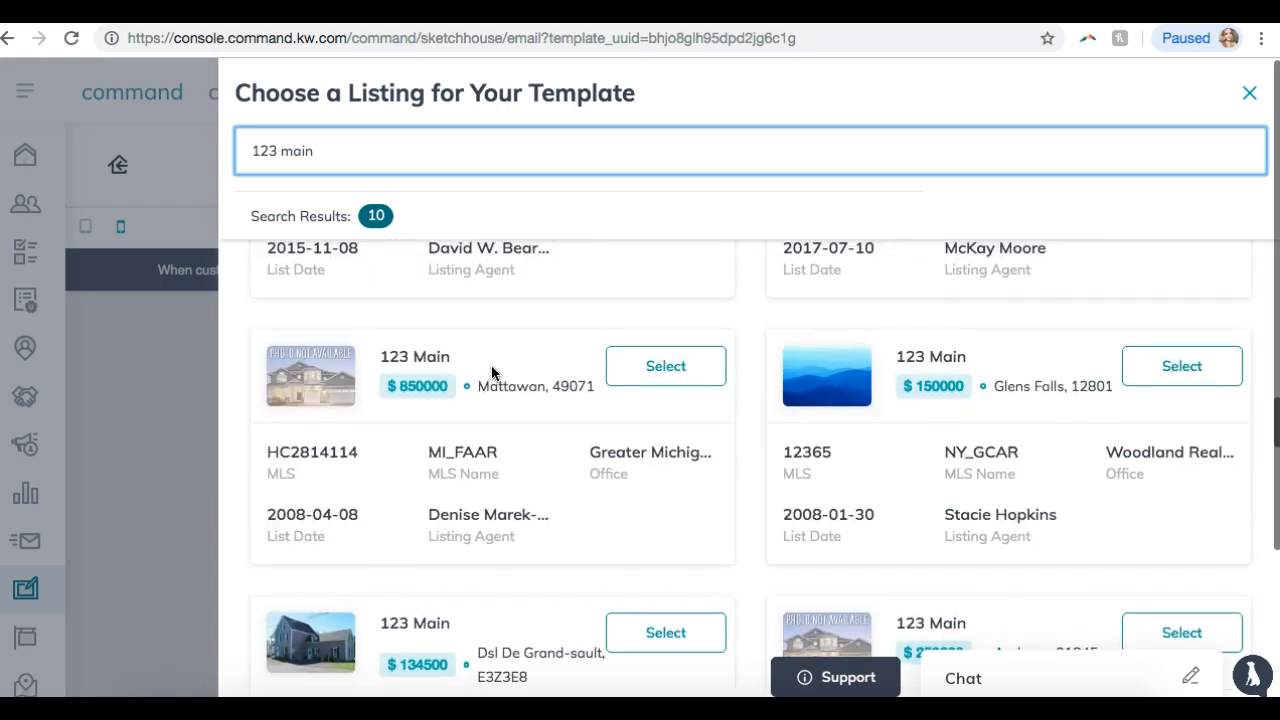
scroll(491, 372, "down", 3)
scroll(491, 372, "down", 7)
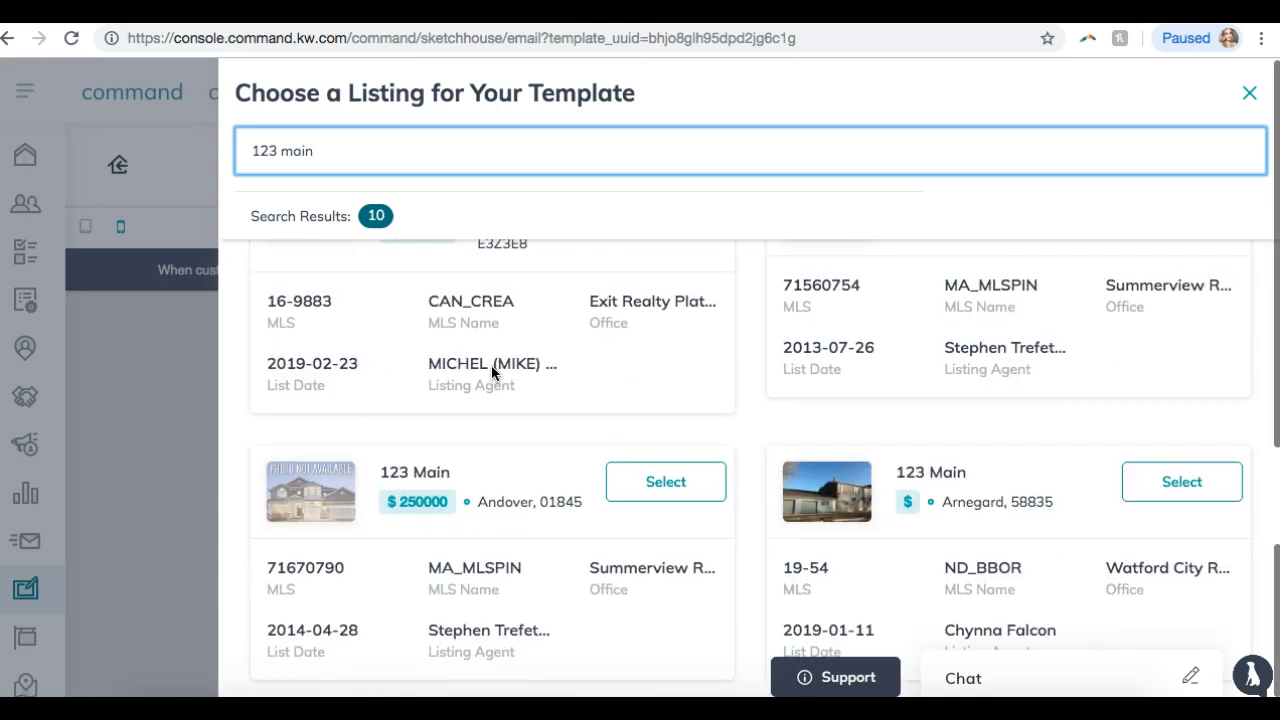
scroll(493, 373, "down", 10)
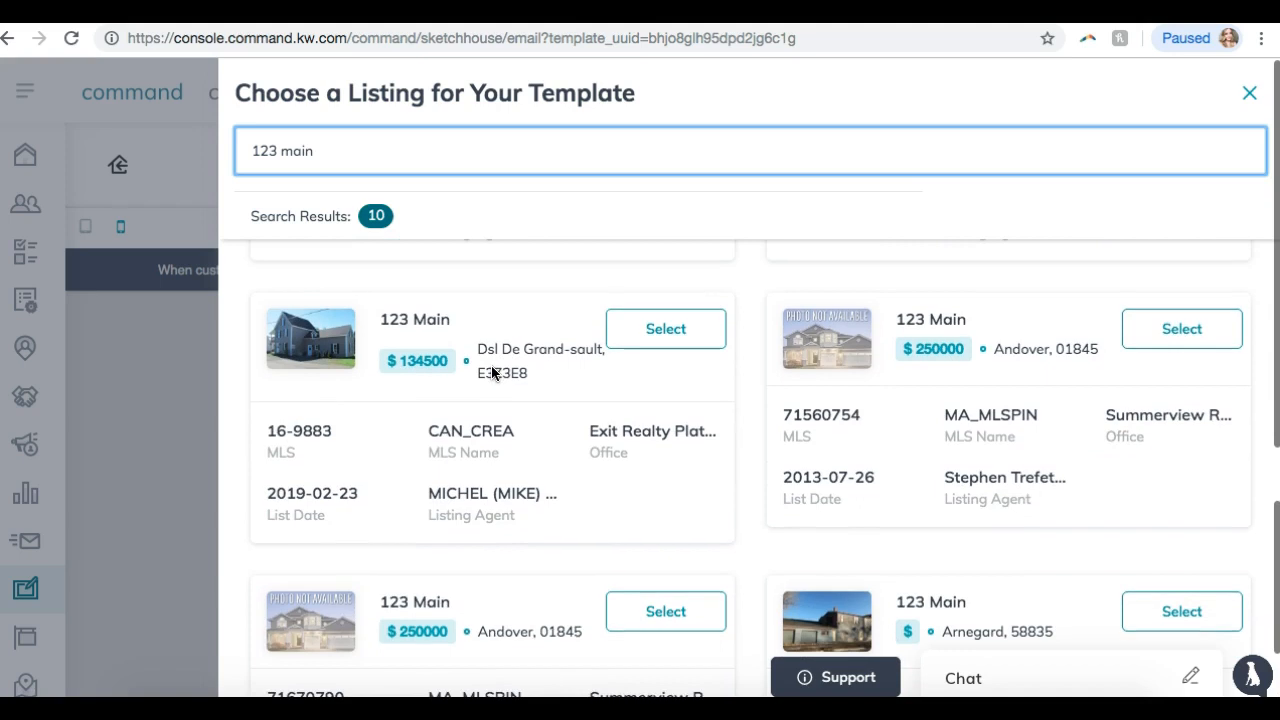
scroll(491, 368, "down", 2)
scroll(491, 365, "up", 1)
left_click(672, 302)
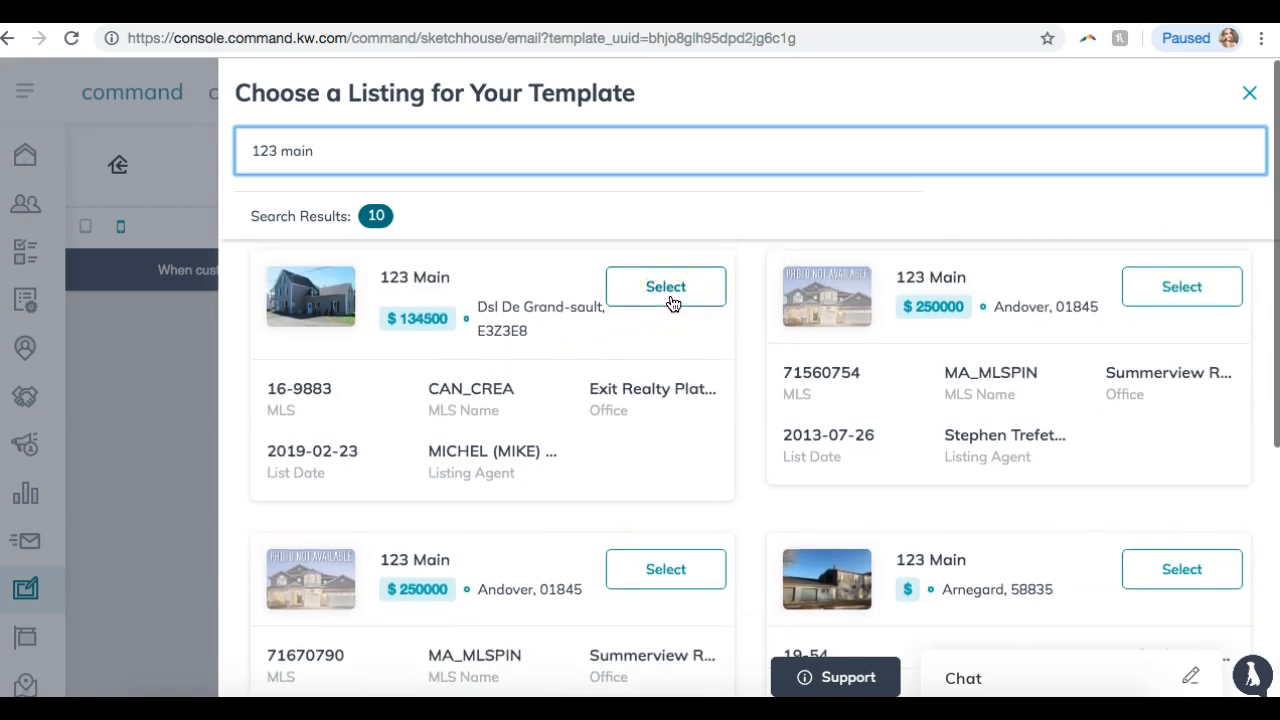
left_click(1177, 577)
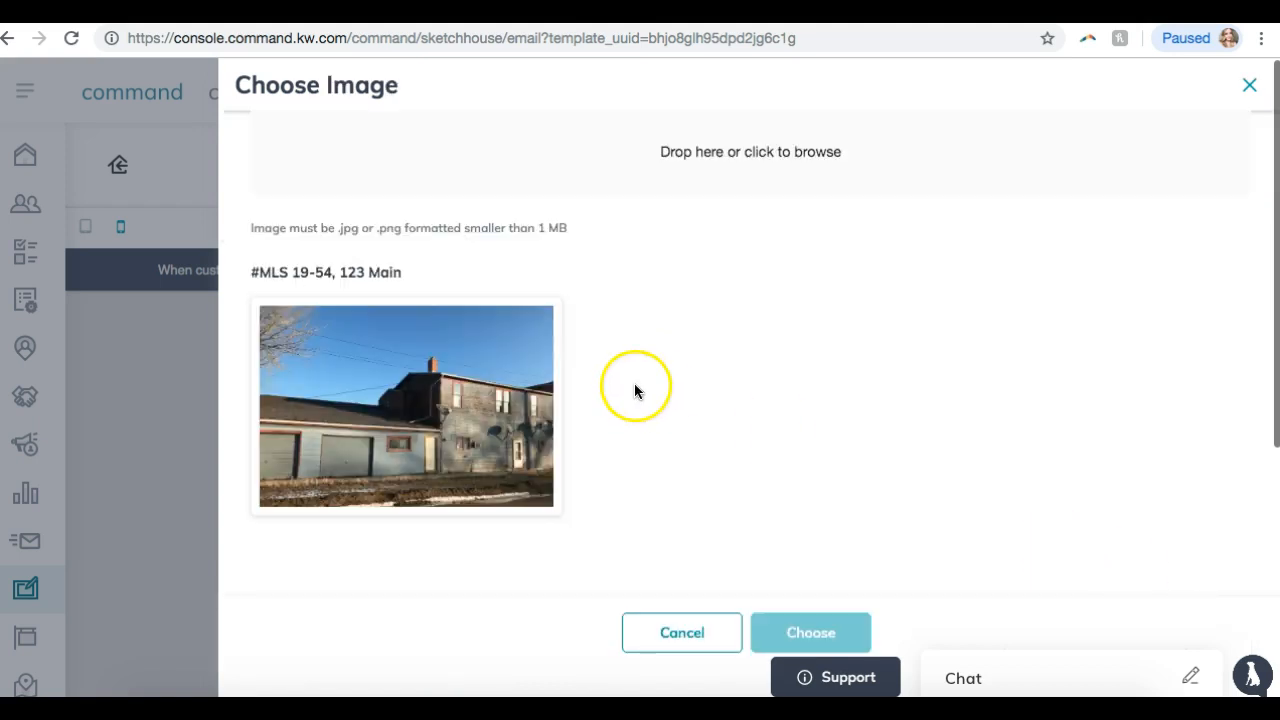
- Skip choosing a listing image and a landing page, cancelling both dialogs
left_click(663, 644)
left_click(372, 197)
type("123")
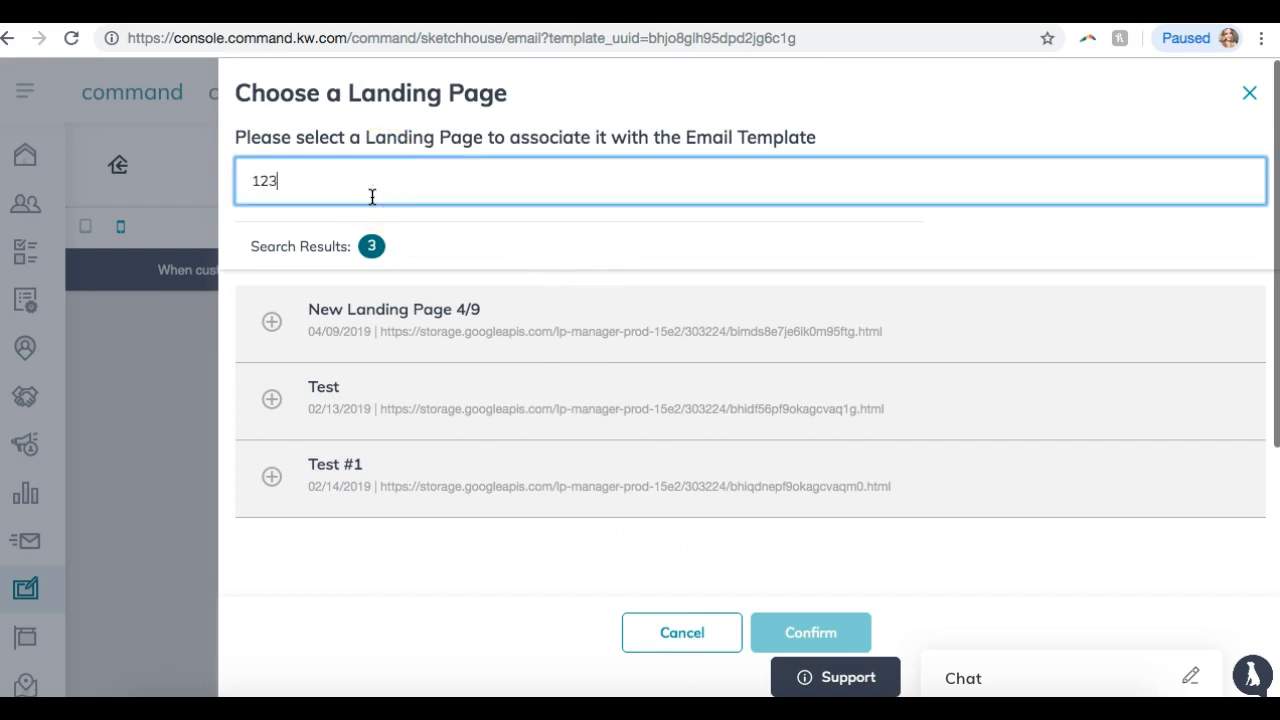
left_click(697, 633)
- Leave the editor for My Sketches, then reopen Open House | Signature Red from the KW Sketch Library
left_click(804, 430)
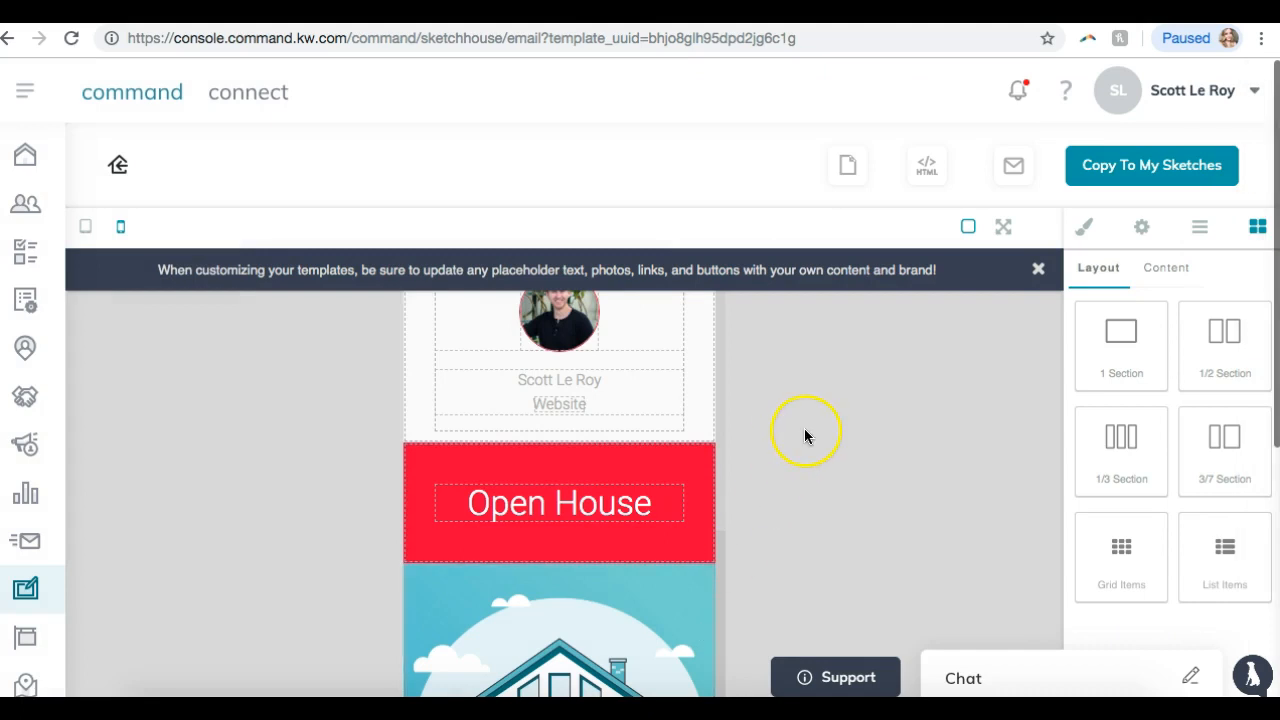
scroll(806, 436, "down", 5)
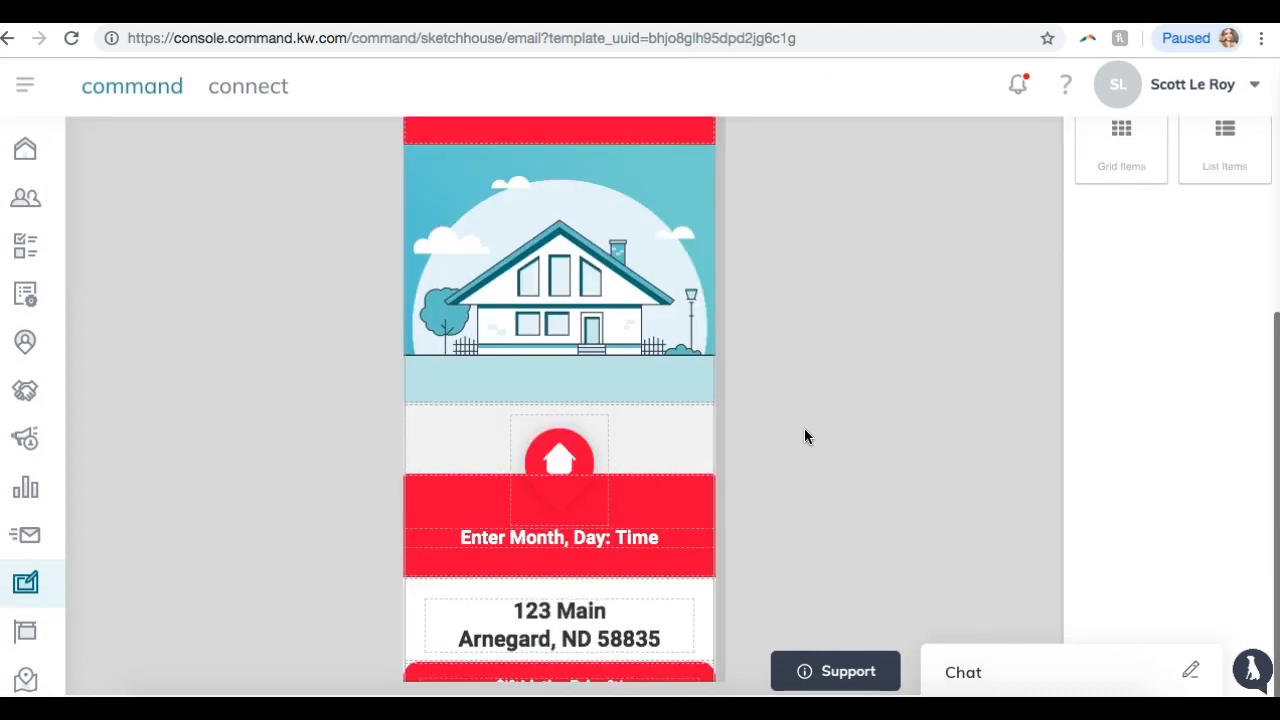
scroll(806, 436, "up", 5)
left_click(303, 206)
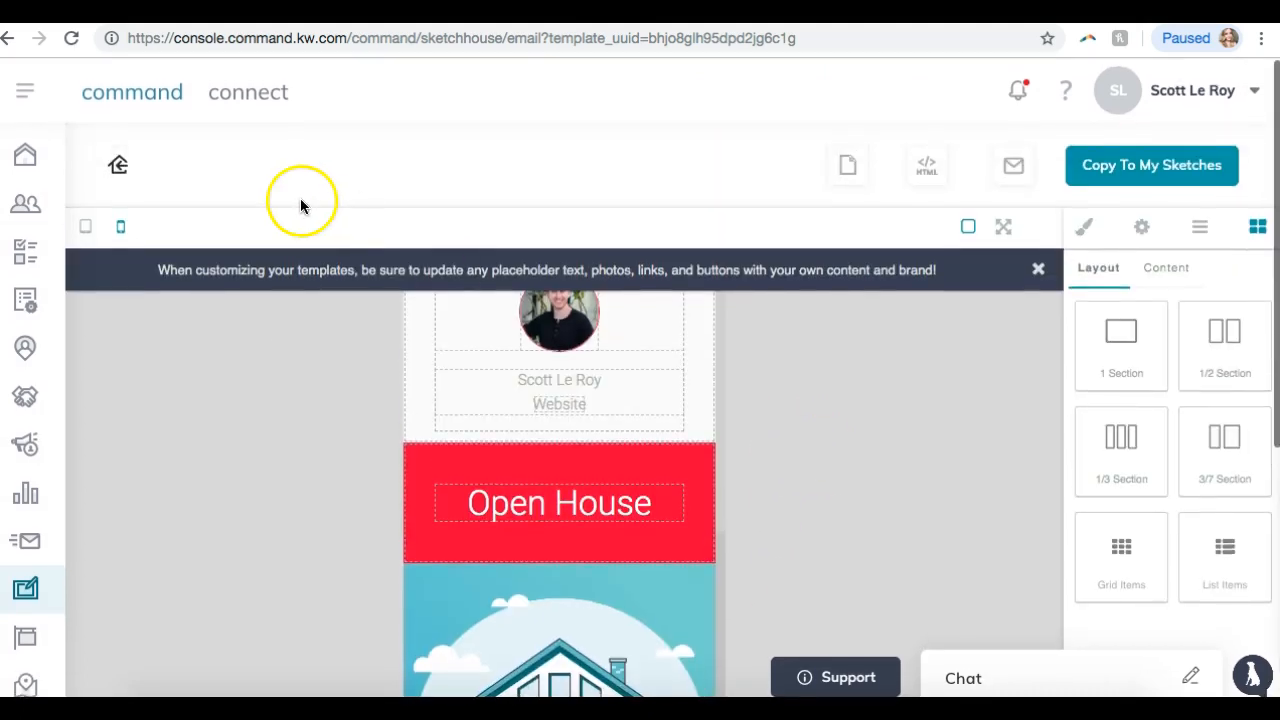
left_click(118, 165)
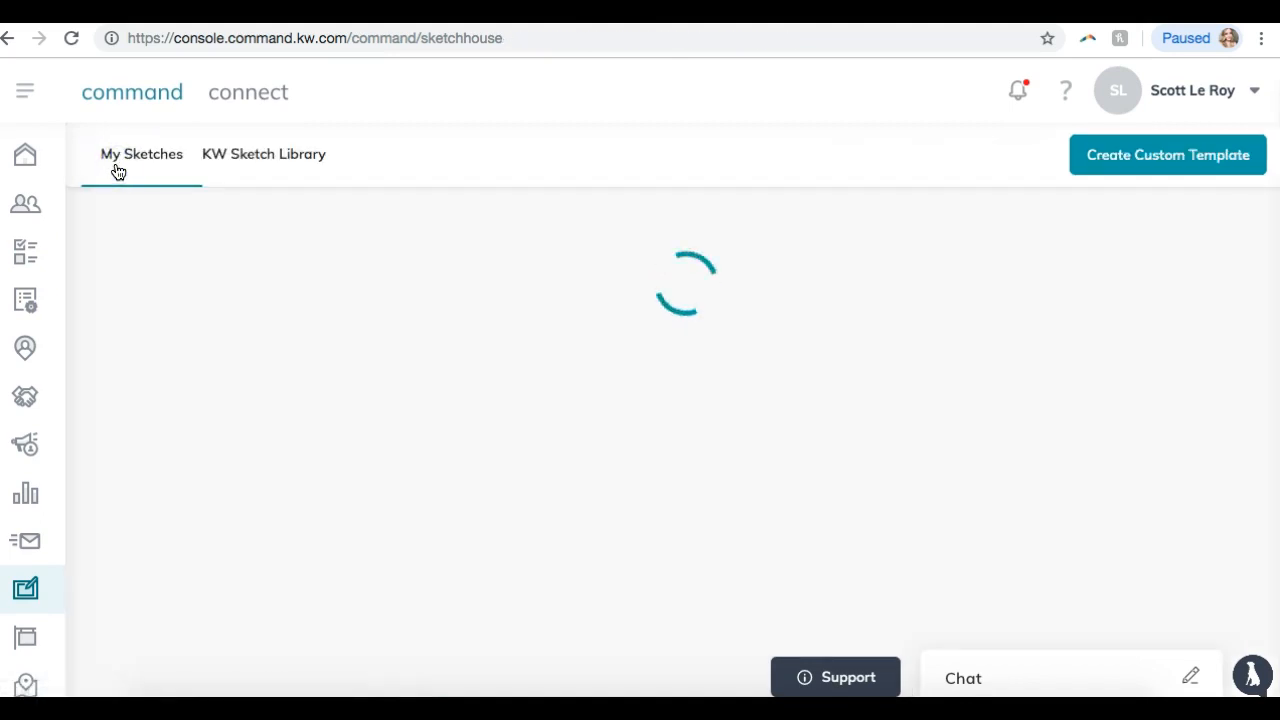
left_click(256, 176)
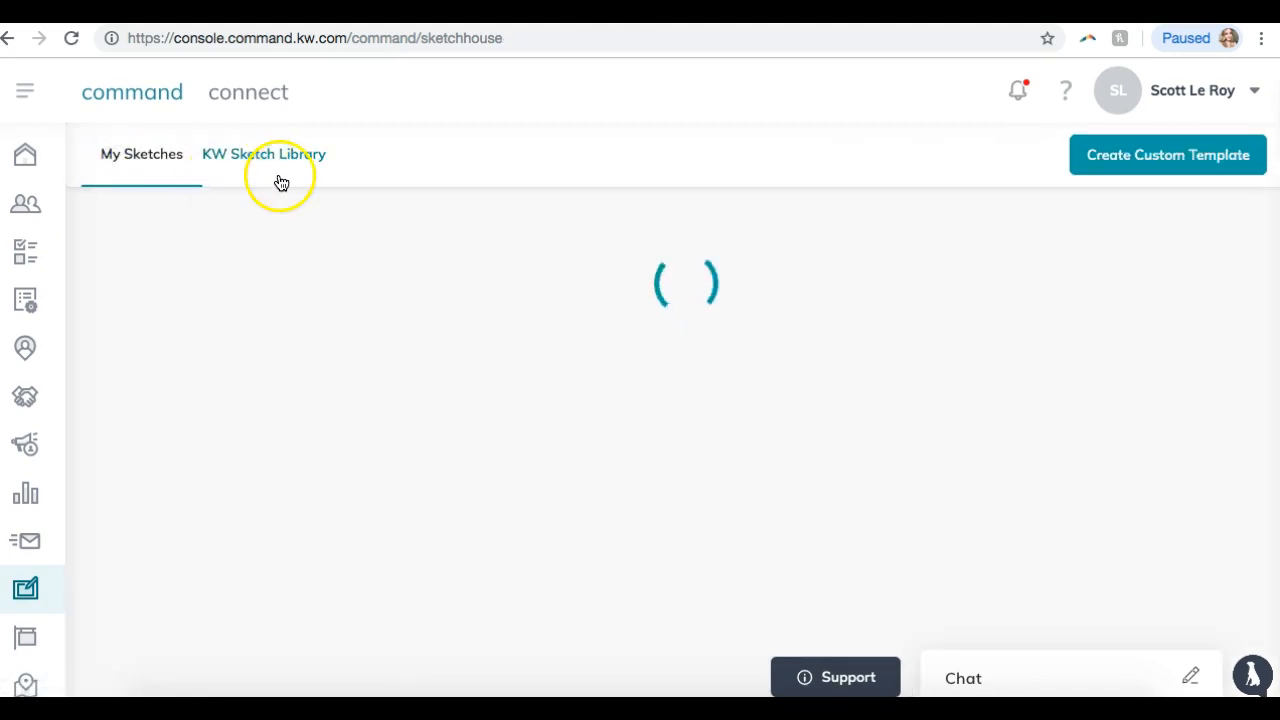
scroll(543, 391, "down", 2)
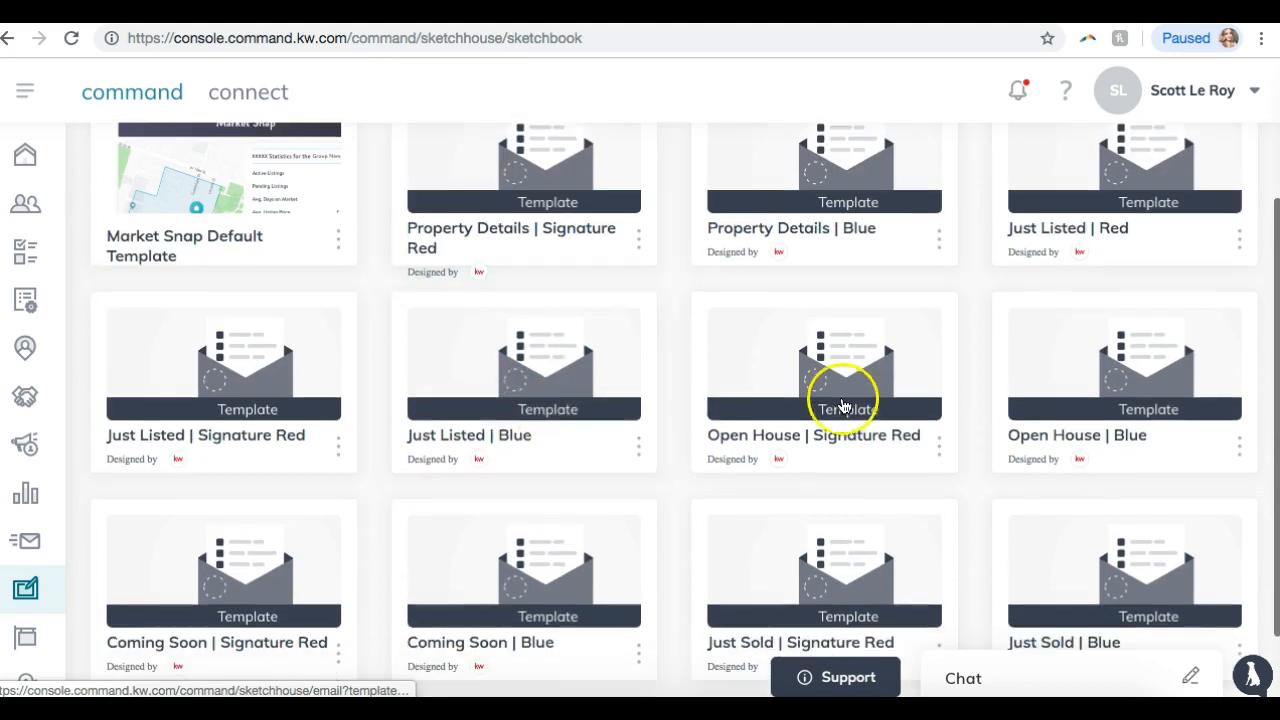
left_click(843, 406)
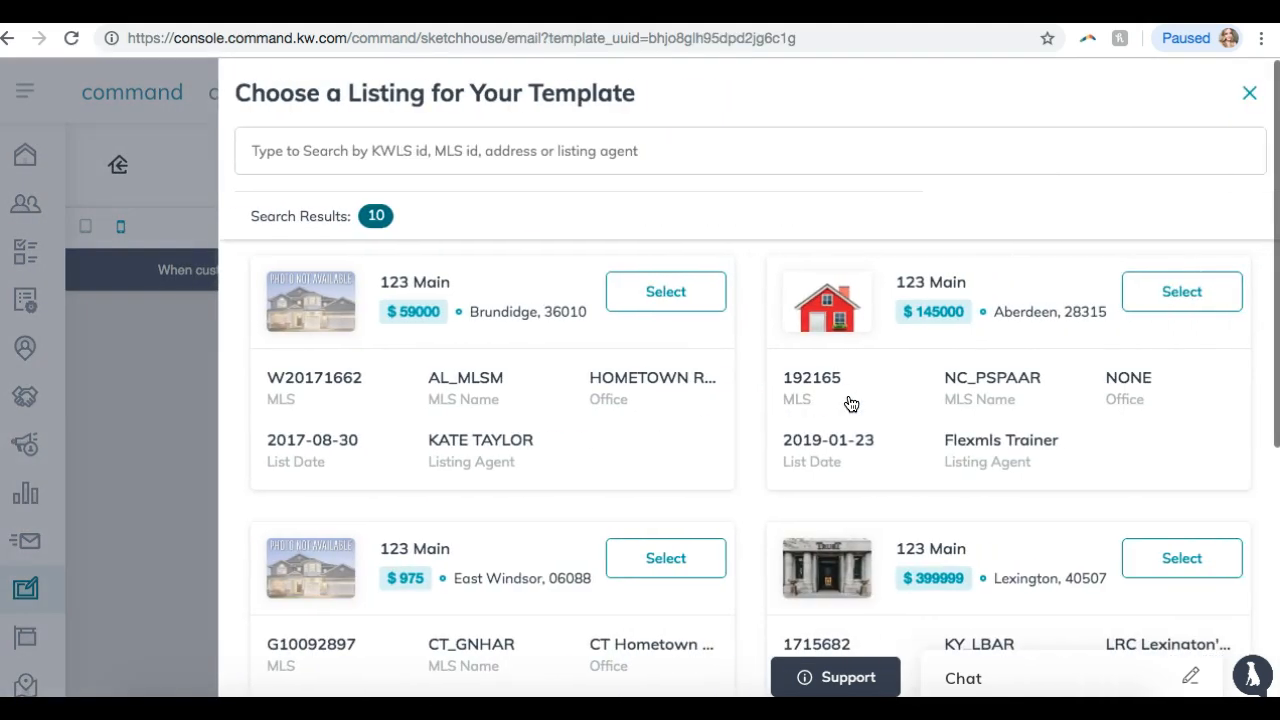
- Search listings for '123 m' and select the 123 Main listing in Grand-Sault
scroll(851, 404, "down", 1)
scroll(851, 404, "up", 1)
scroll(580, 249, "down", 1)
left_click(418, 162)
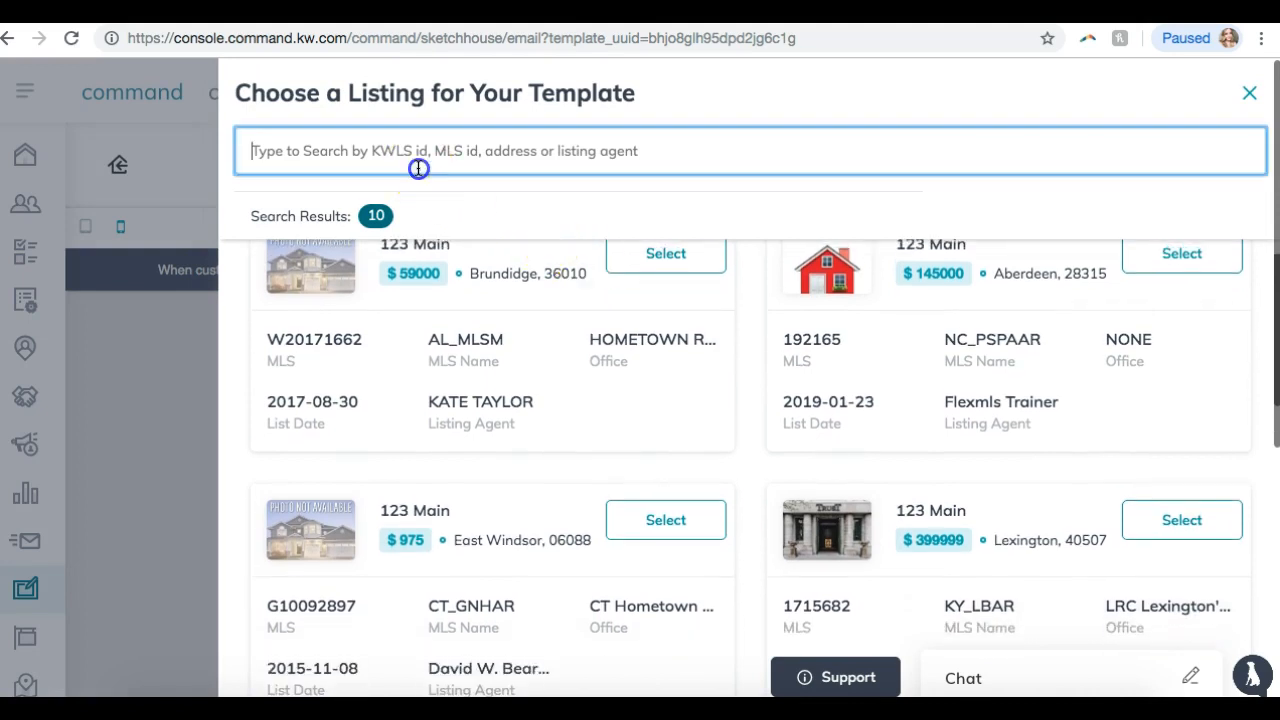
type("main")
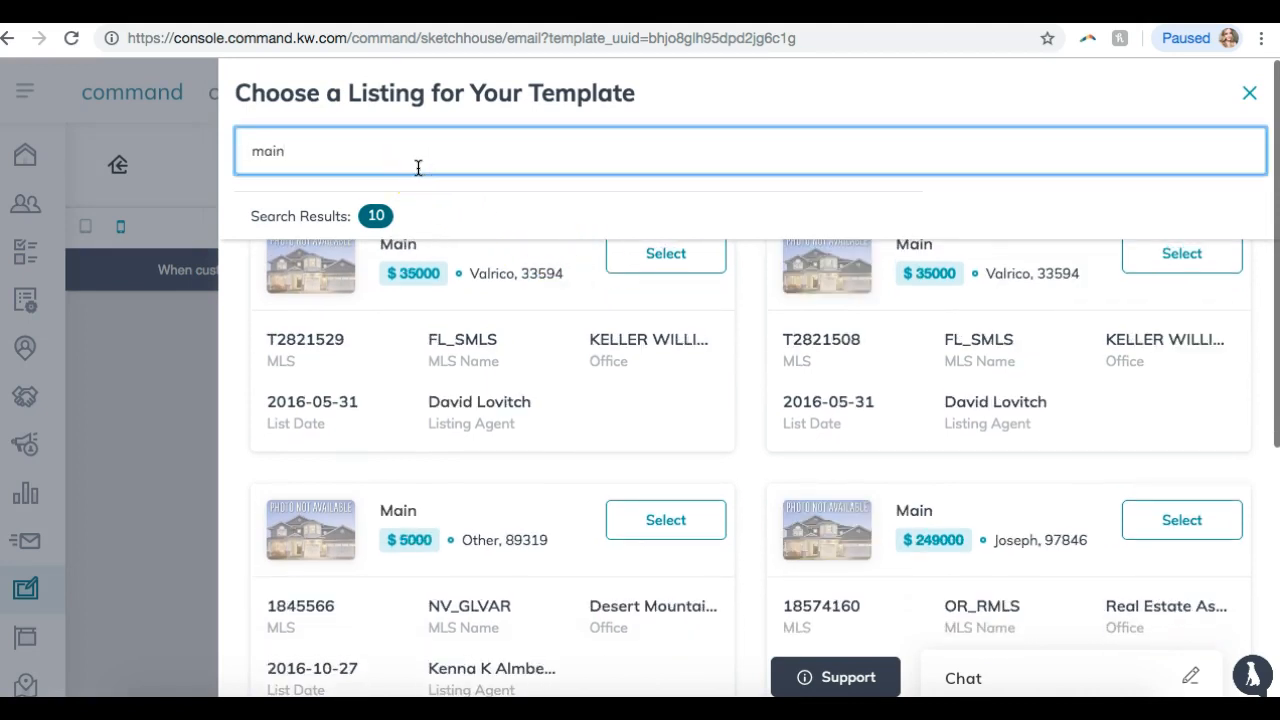
scroll(486, 334, "down", 10)
scroll(488, 337, "down", 5)
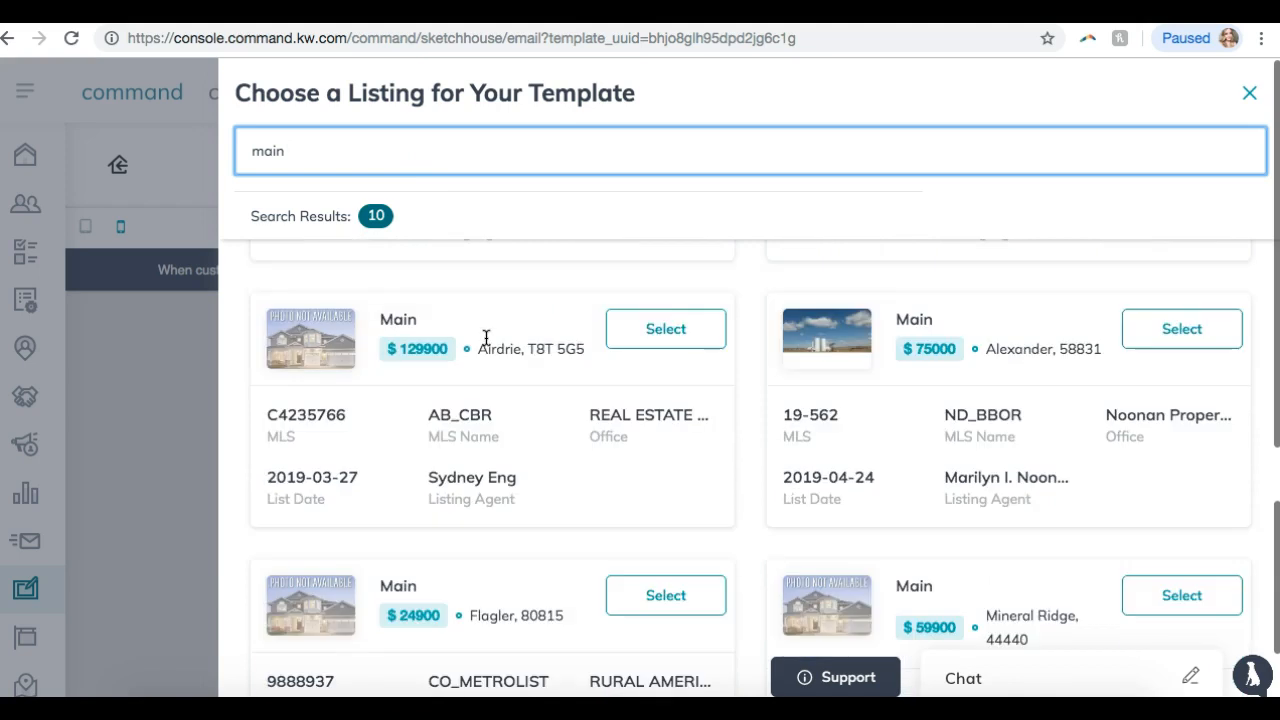
scroll(486, 338, "down", 1)
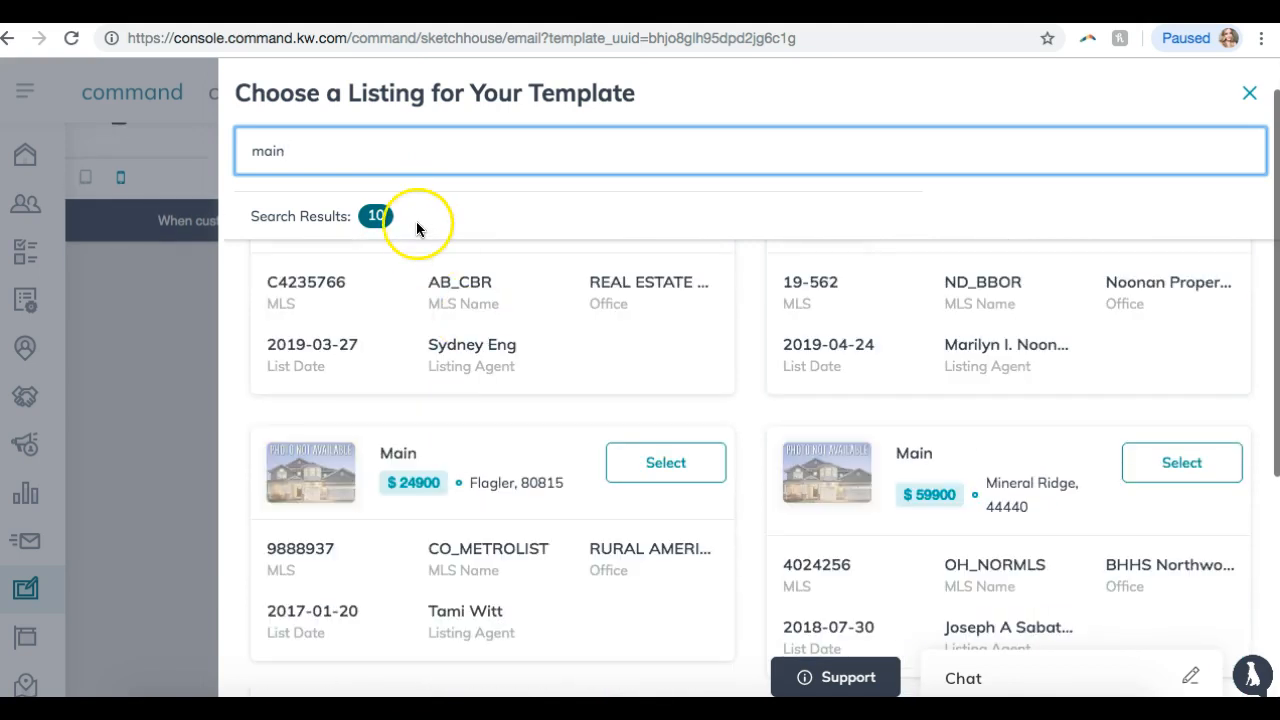
scroll(449, 436, "up", 1)
scroll(448, 436, "up", 15)
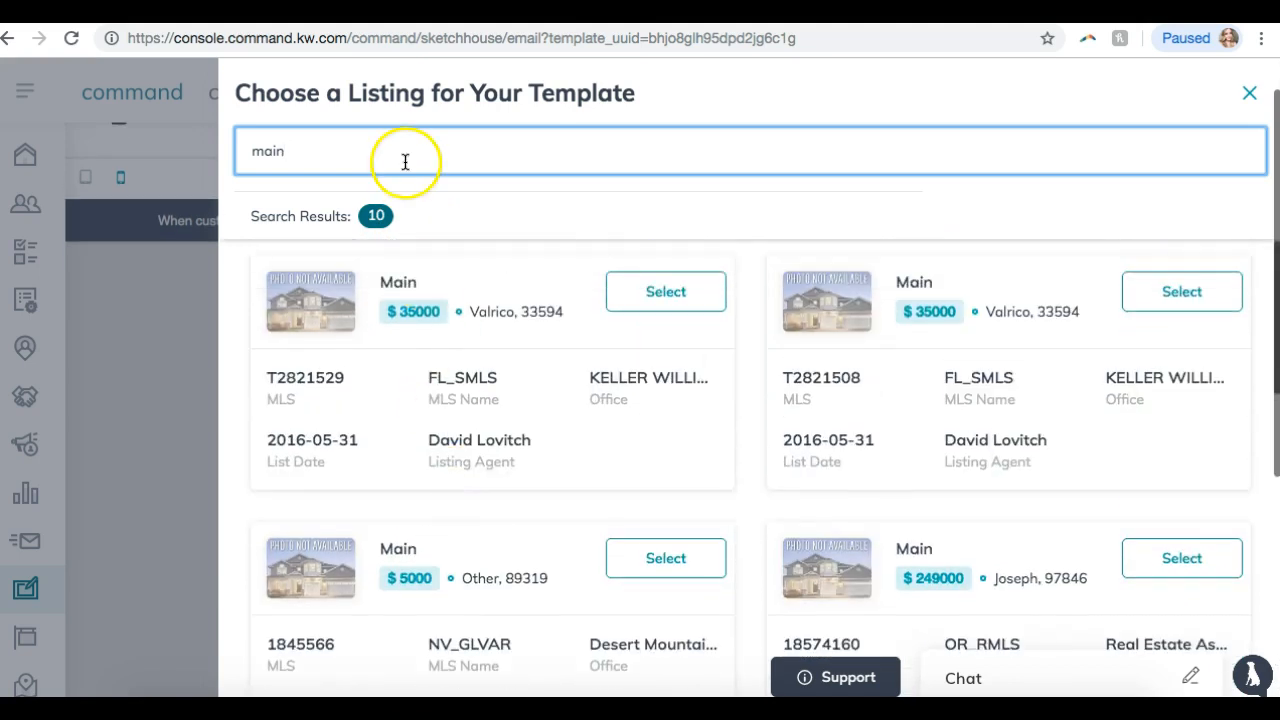
double_click(378, 158)
type("123 m")
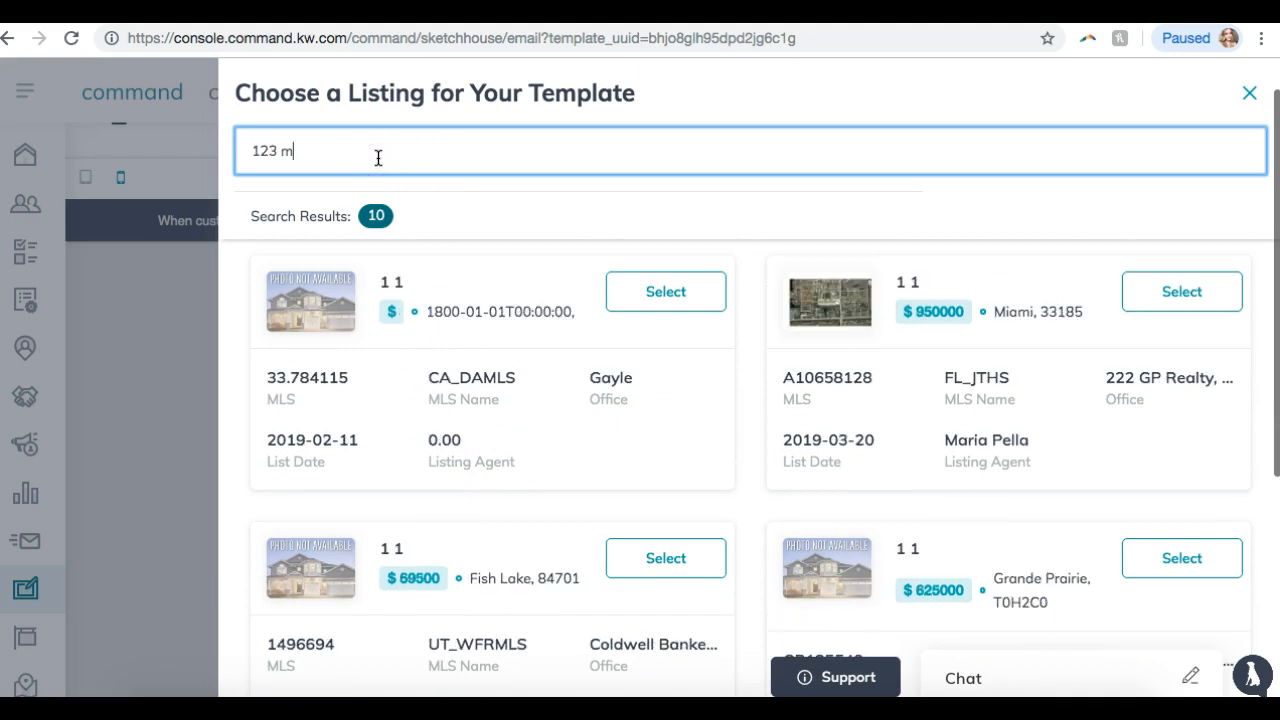
scroll(457, 329, "down", 3)
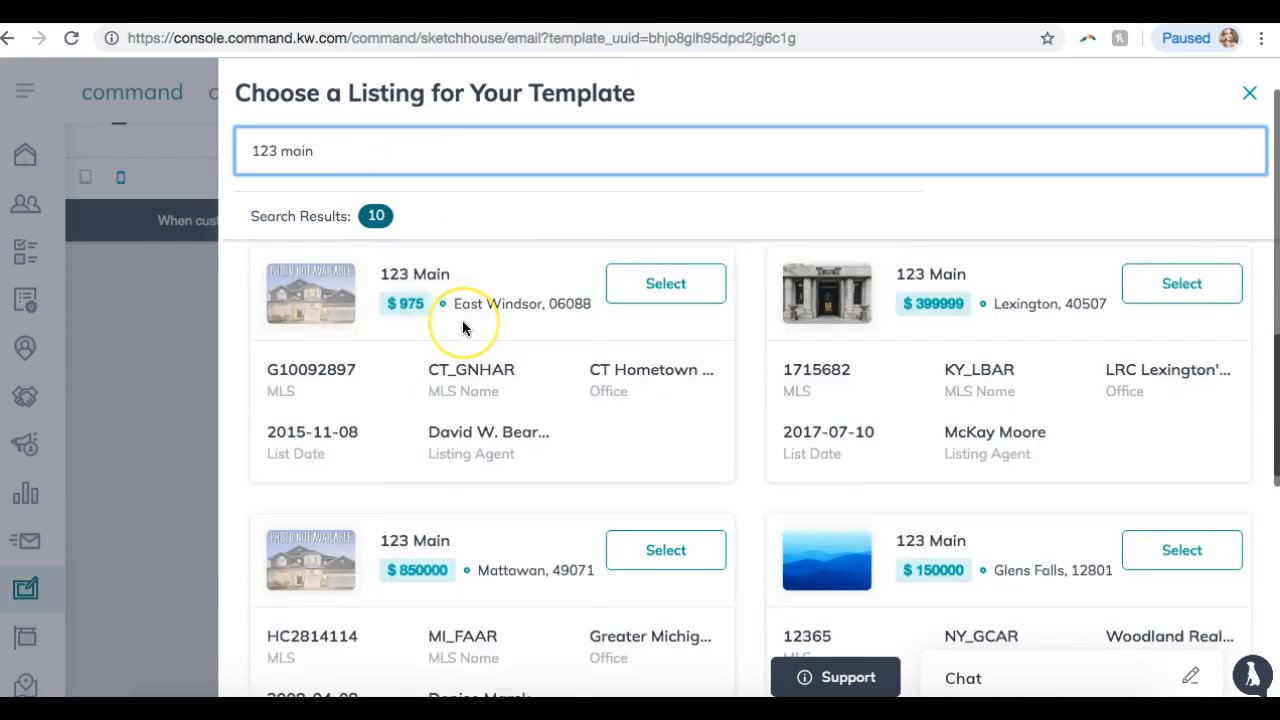
scroll(462, 327, "down", 6)
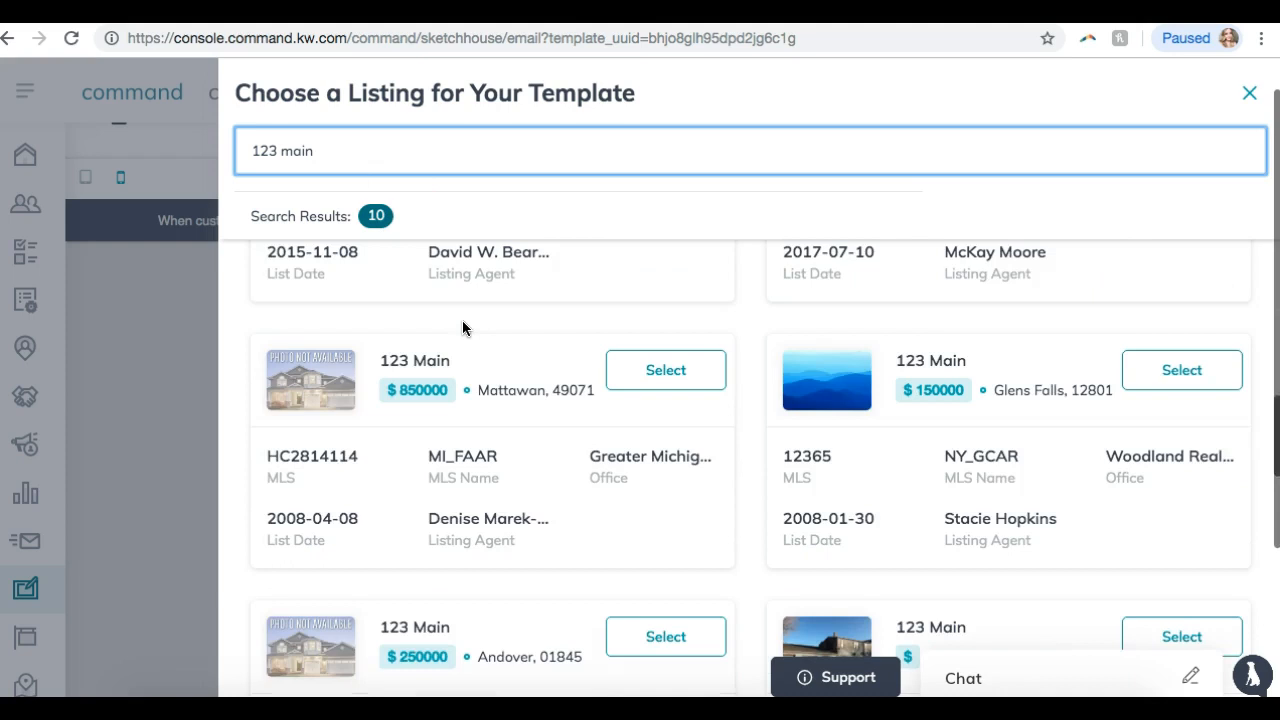
scroll(462, 322, "down", 1)
left_click(684, 465)
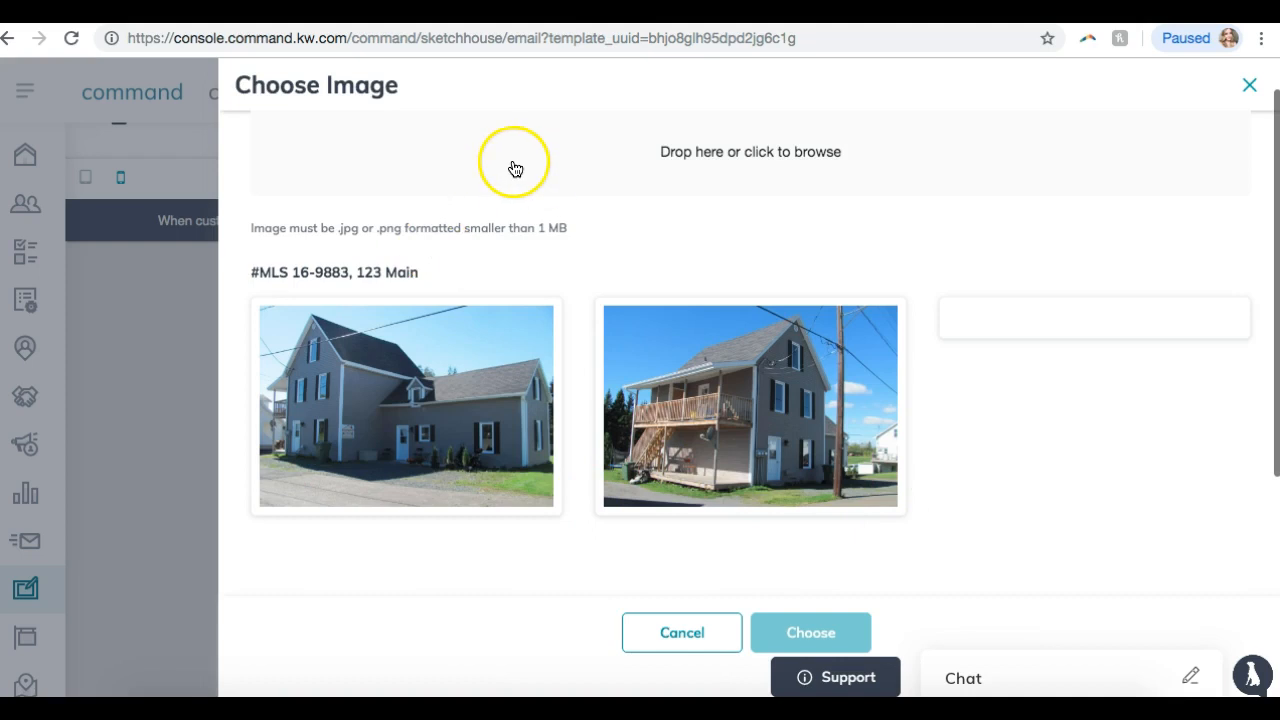
- Use the listing's first house photo in the template
left_click(399, 398)
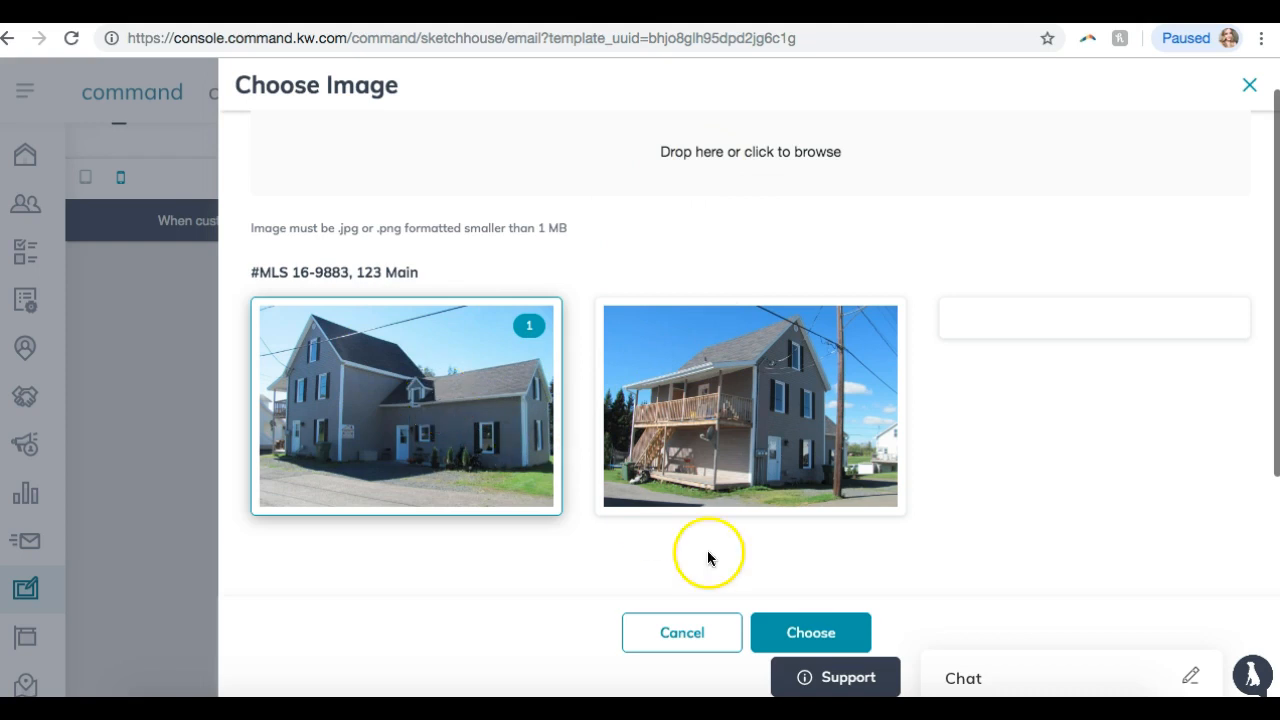
left_click(822, 636)
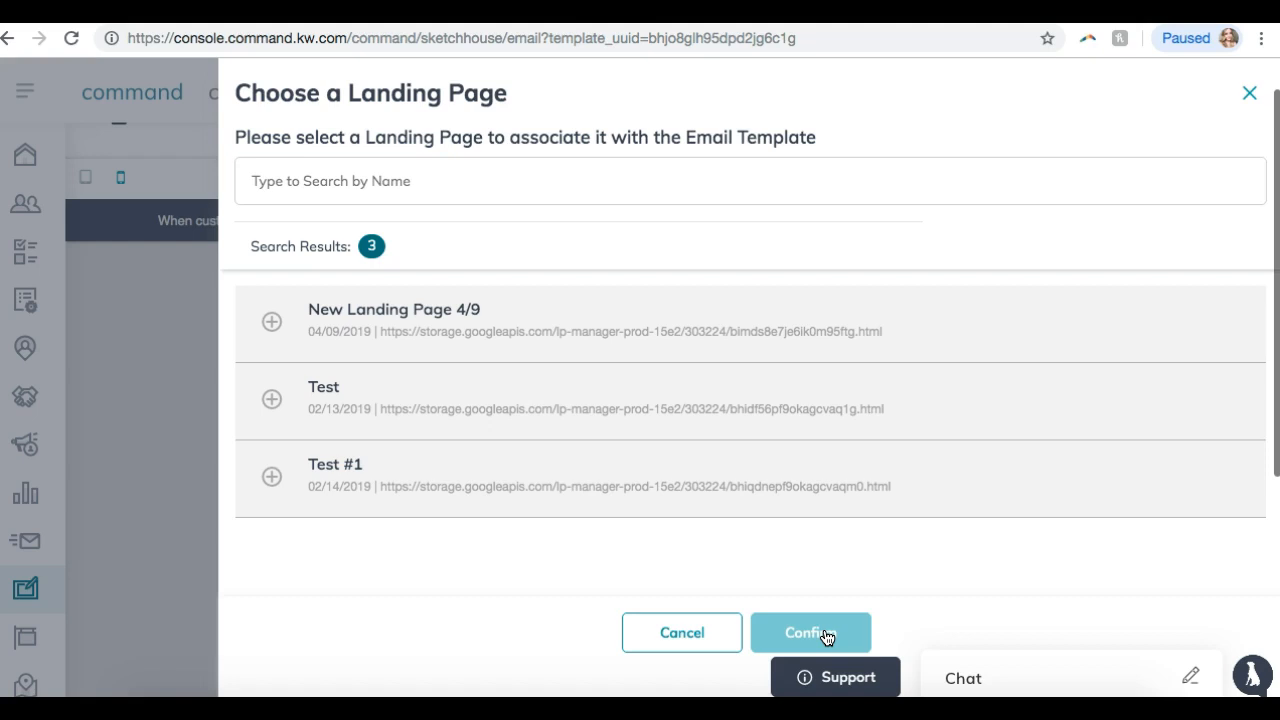
left_click(693, 651)
- Skip linking a landing page and dismiss the template customization notice
left_click(692, 647)
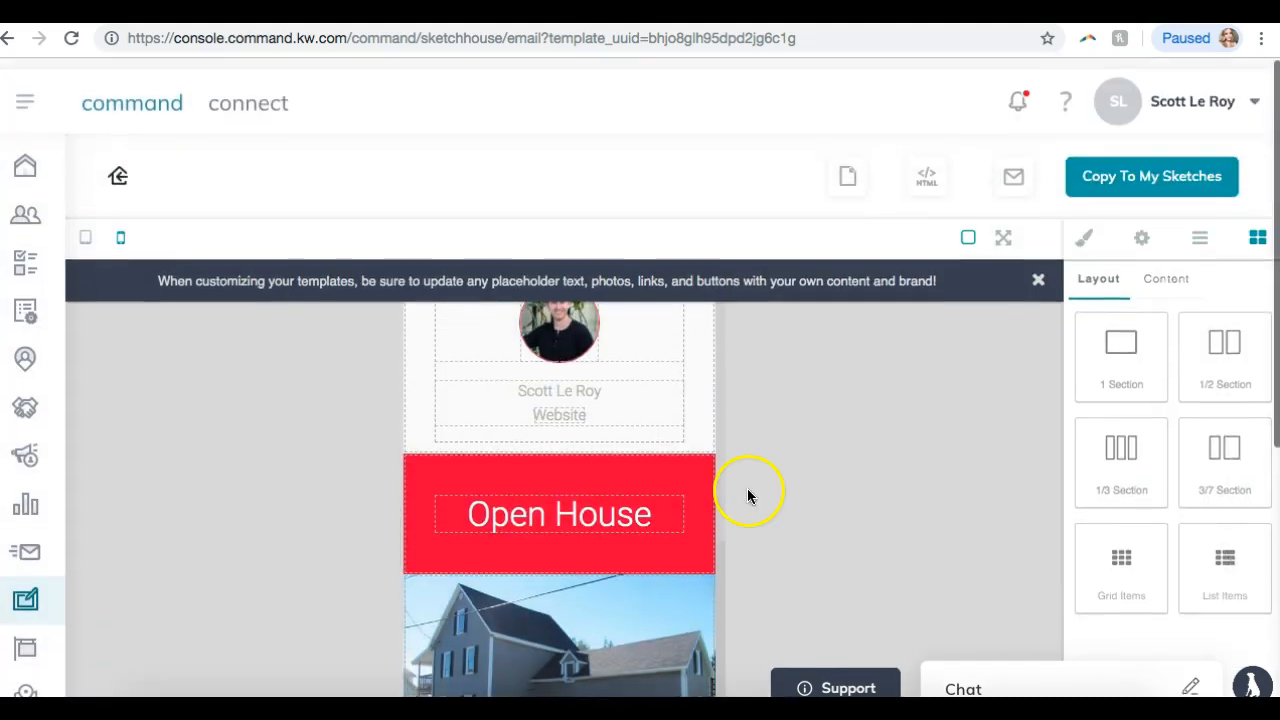
scroll(896, 418, "down", 3)
scroll(896, 412, "down", 1)
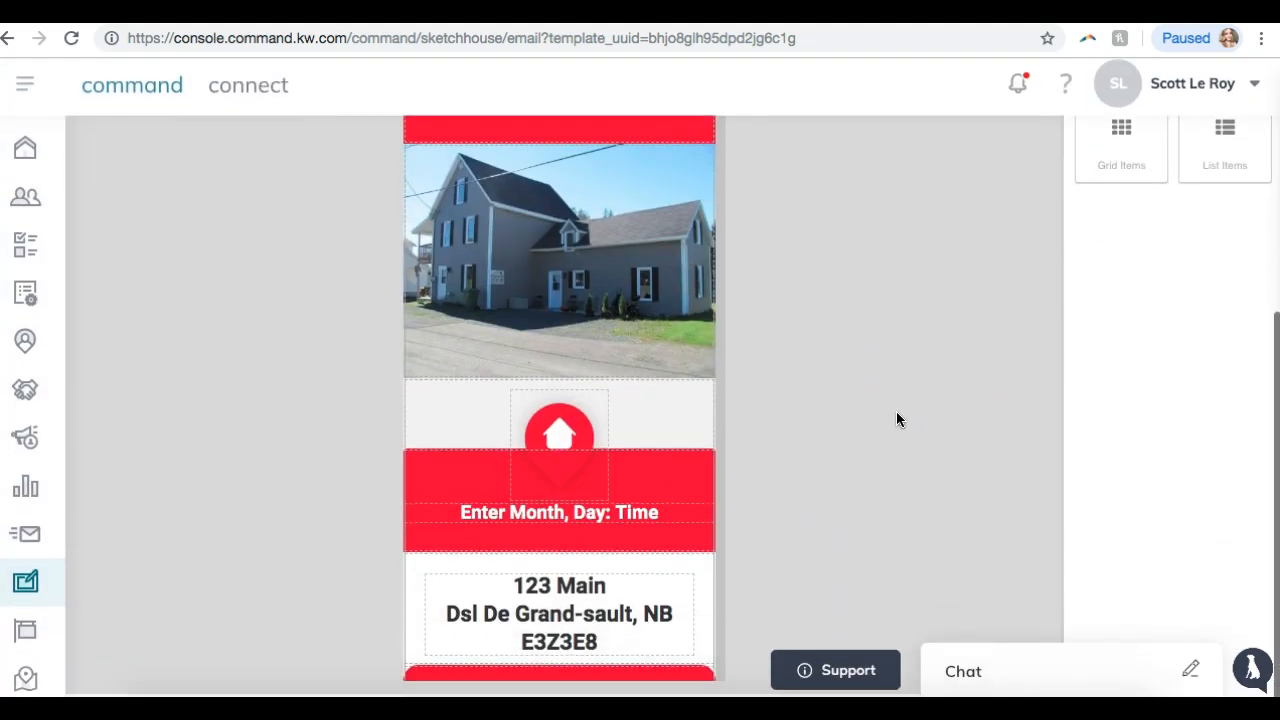
scroll(896, 412, "up", 4)
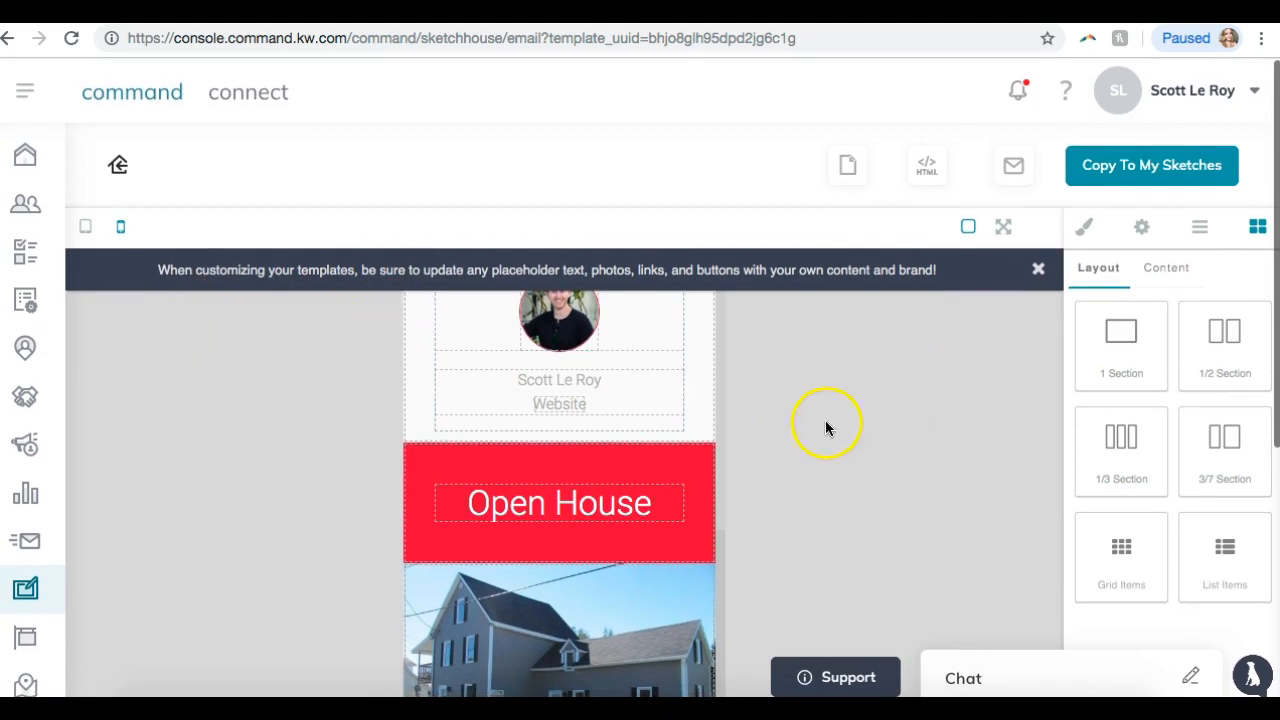
left_click(1038, 270)
- Delete the Website link under the agent's name in the email
scroll(817, 329, "down", 1)
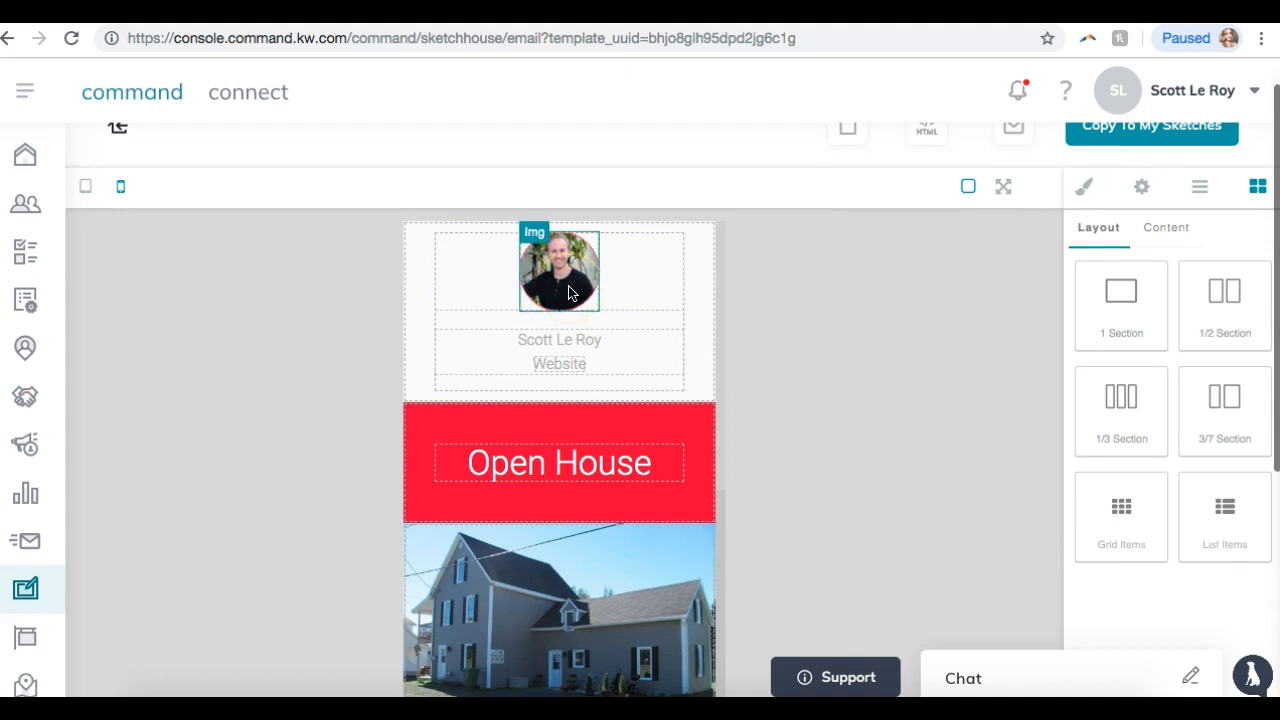
left_click(543, 300)
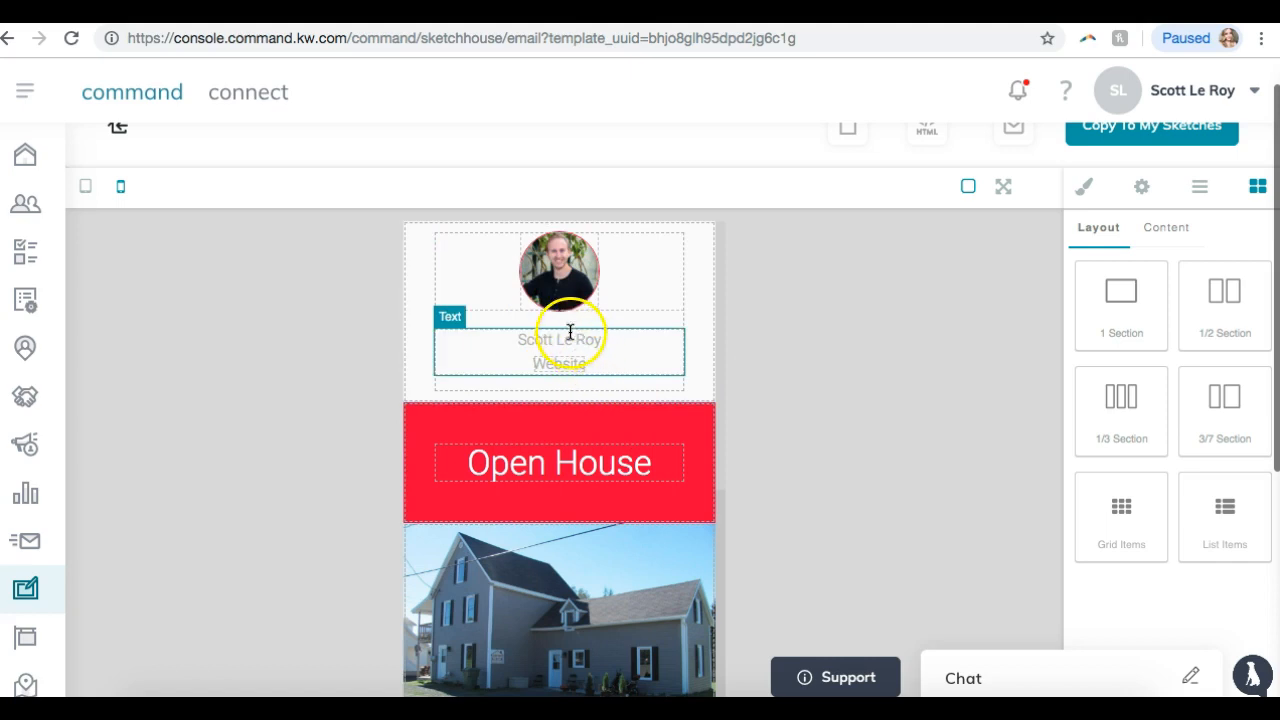
left_click(565, 340)
left_click(571, 364)
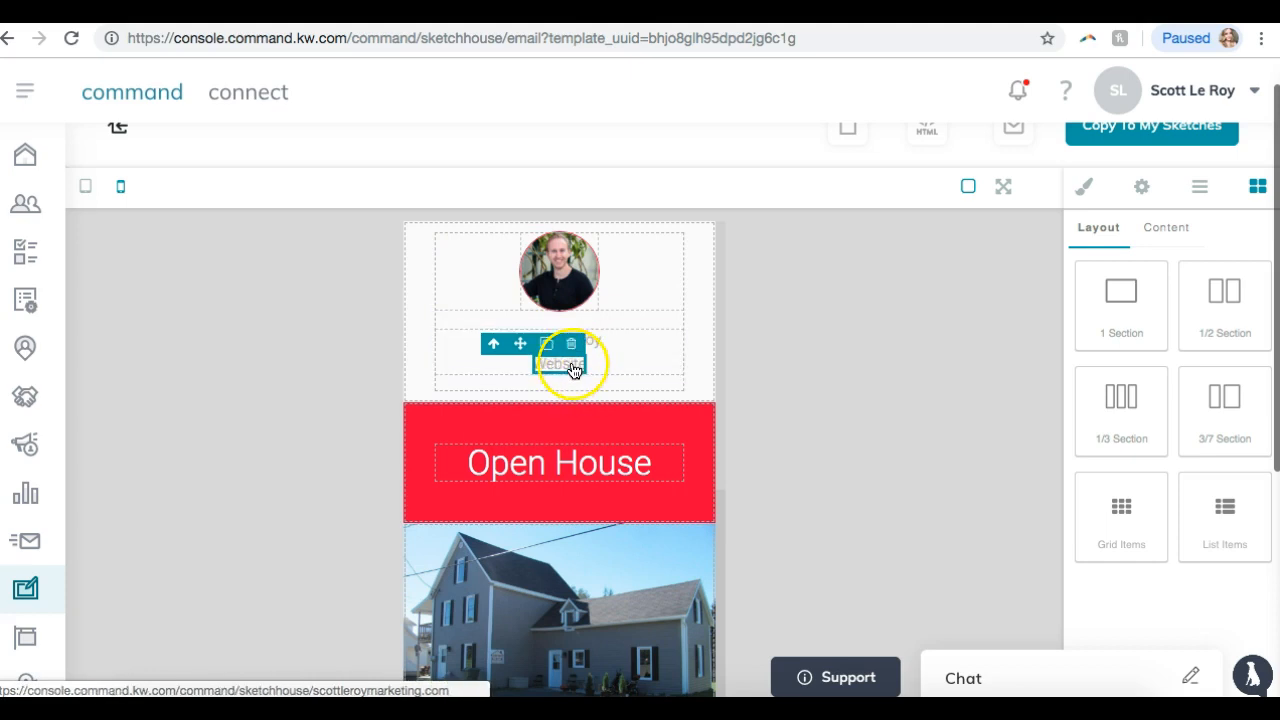
left_click(572, 345)
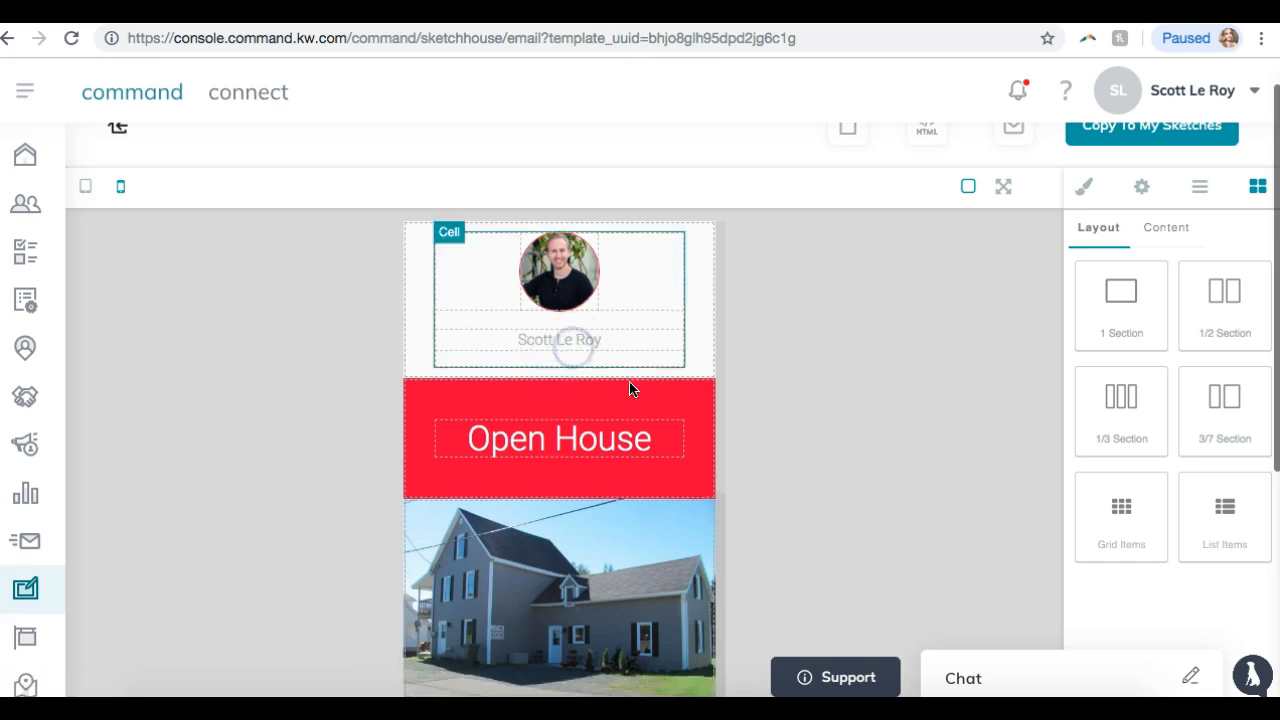
- Scroll down to the property details table and select the property description block
scroll(645, 395, "down", 3)
scroll(658, 402, "down", 2)
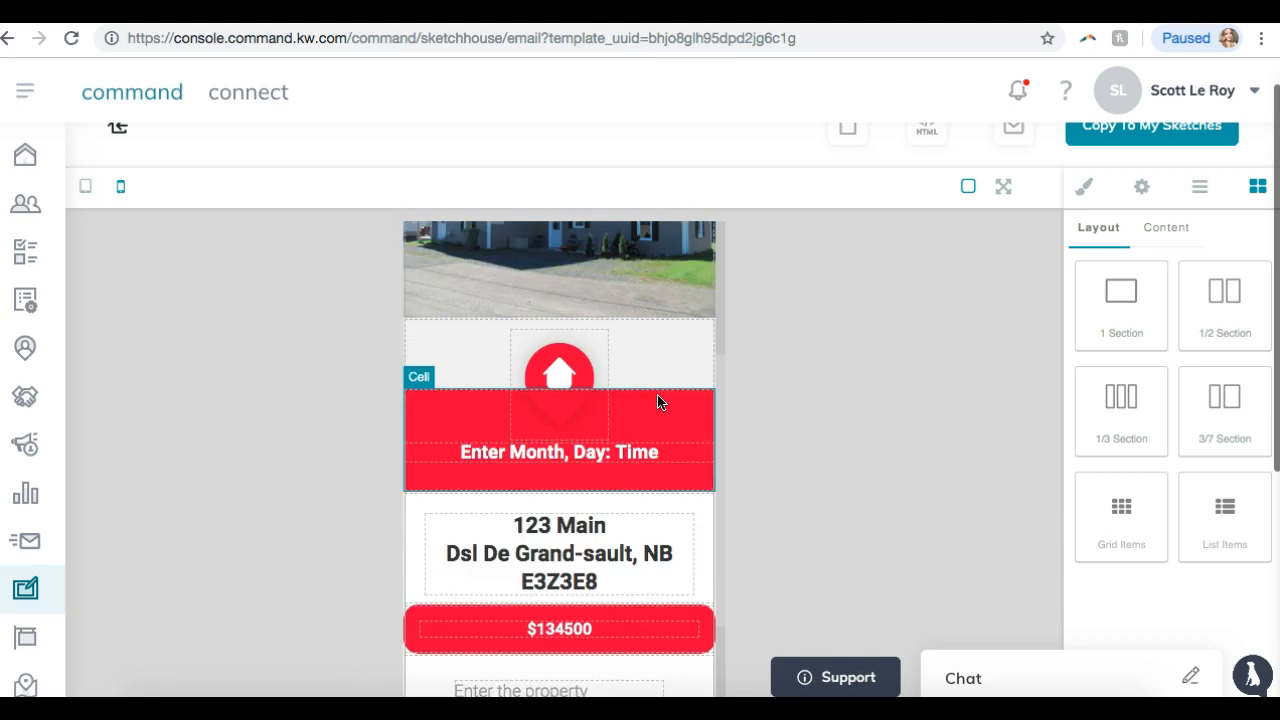
scroll(578, 458, "down", 3)
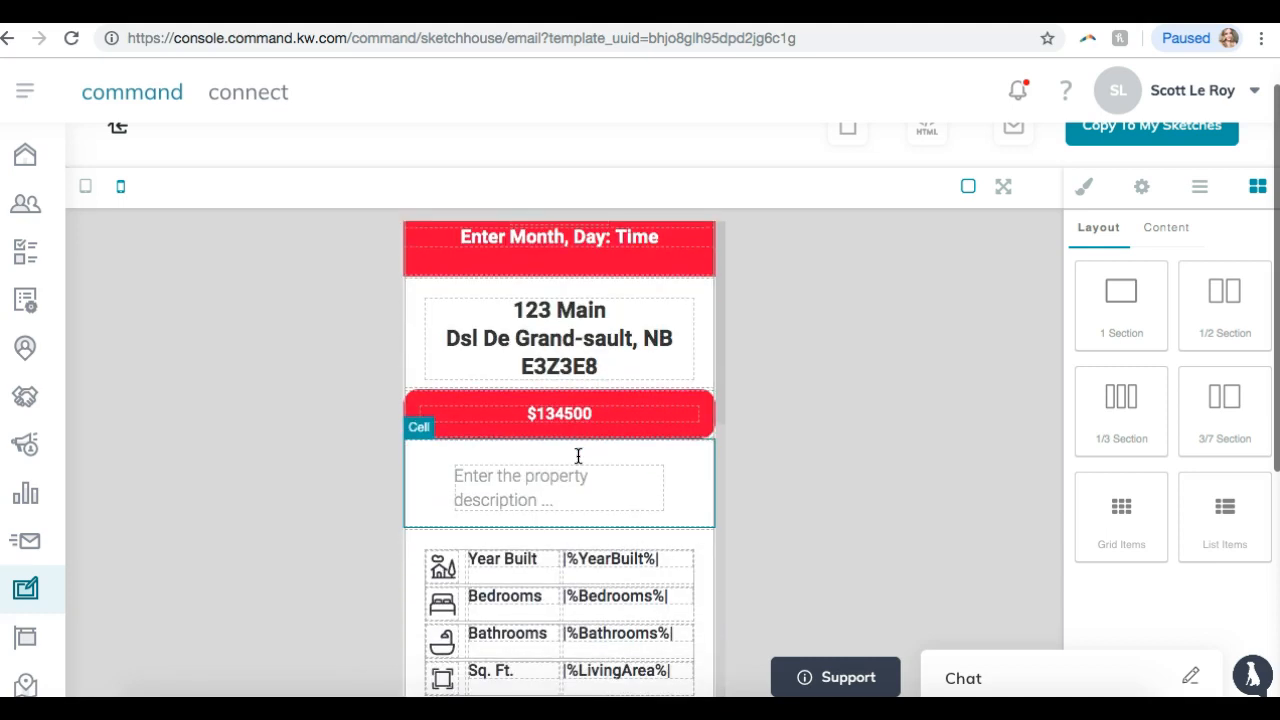
scroll(578, 456, "down", 2)
left_click(573, 484)
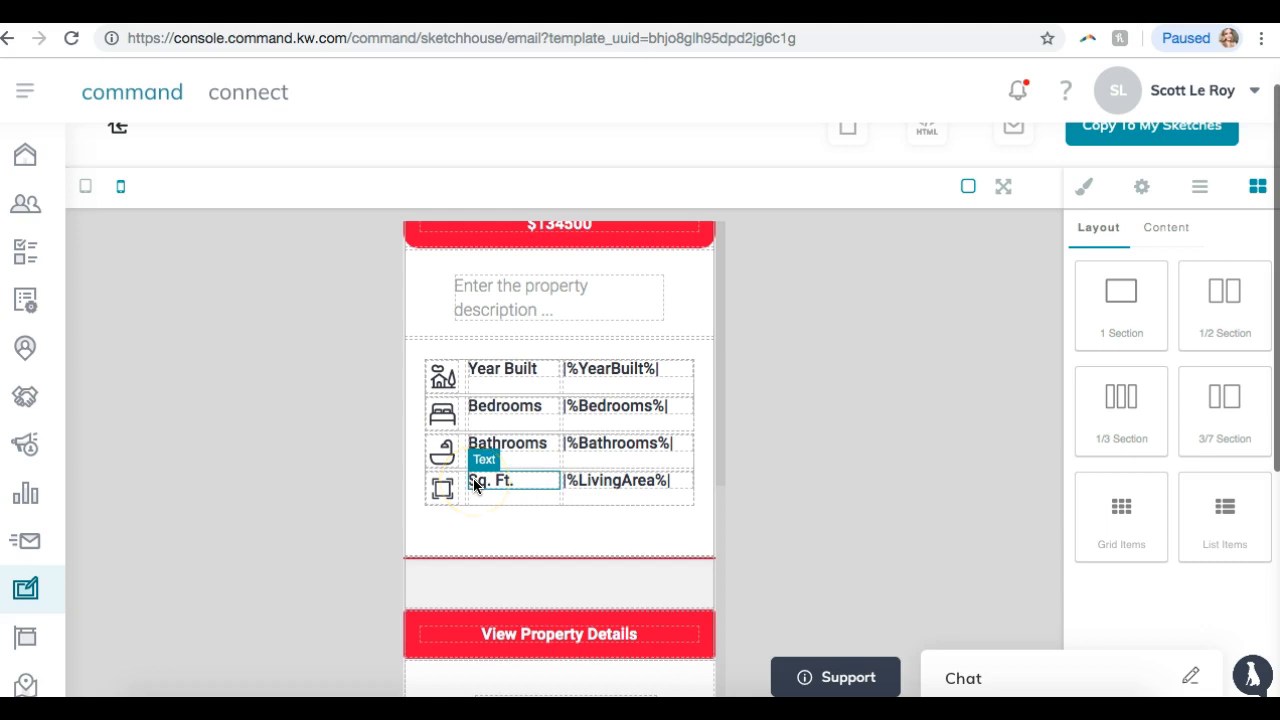
scroll(531, 357, "up", 2)
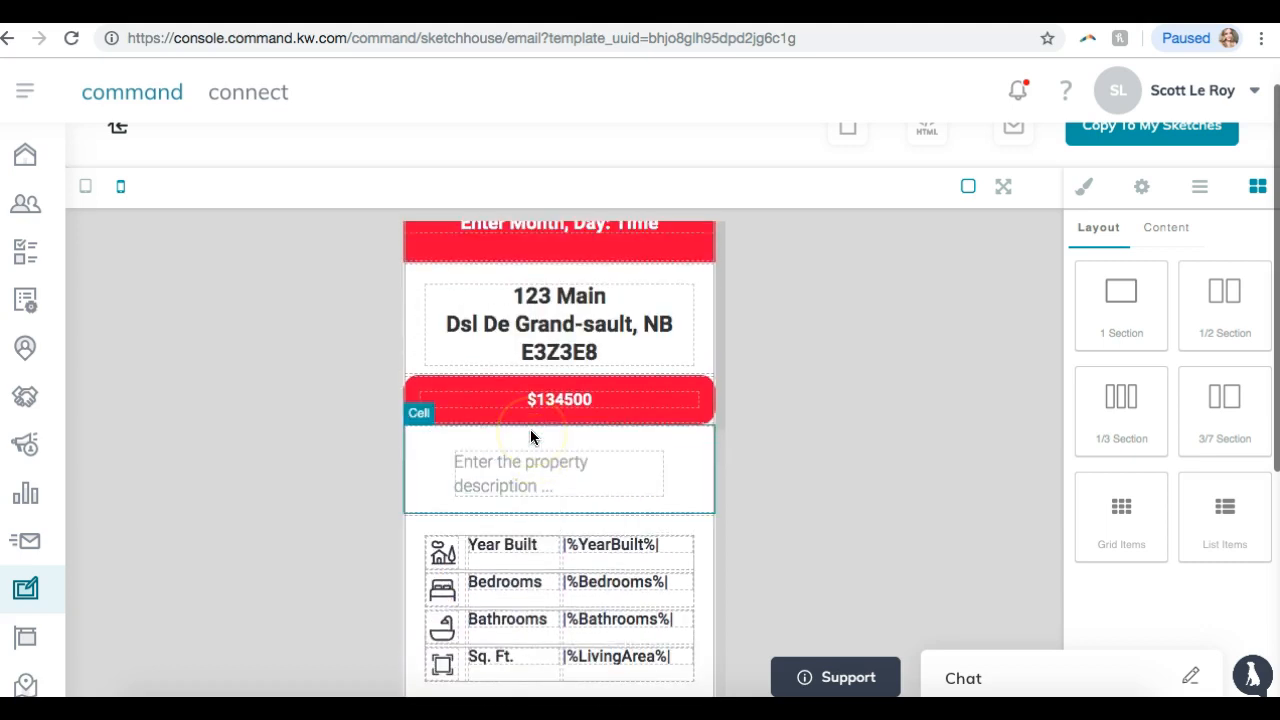
left_click(521, 481)
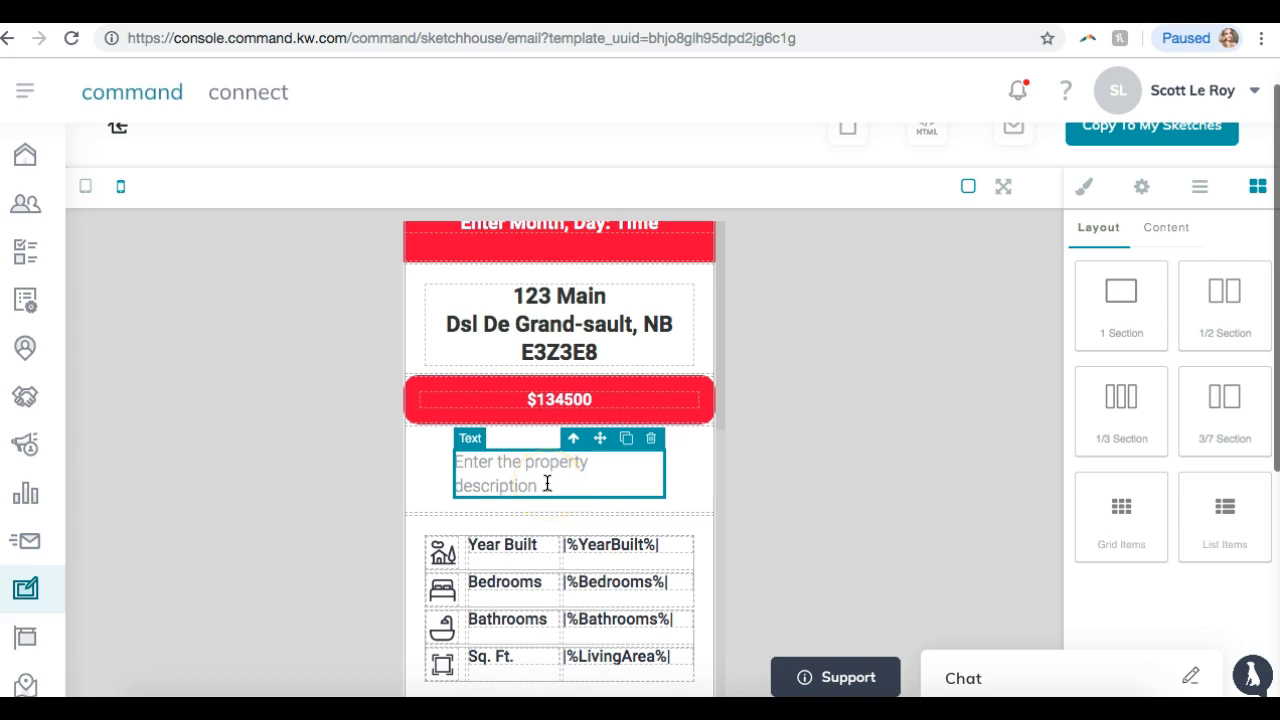
scroll(547, 485, "down", 10)
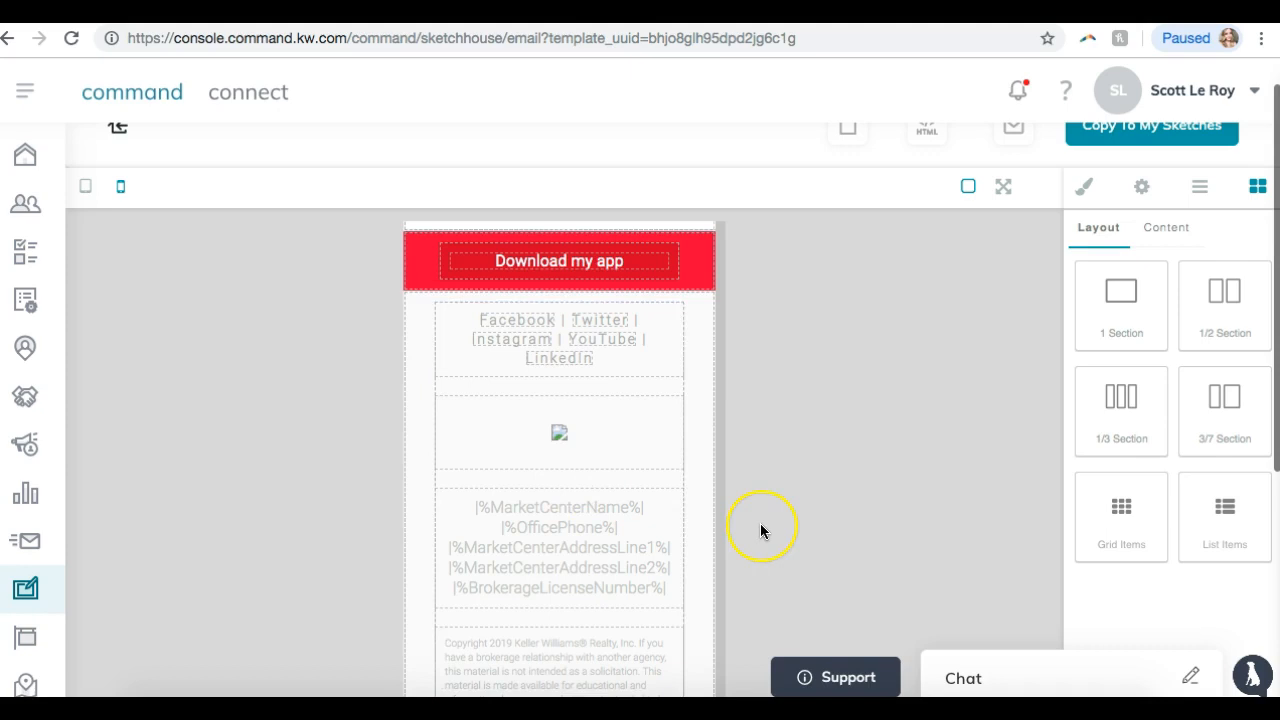
scroll(760, 523, "down", 5)
scroll(760, 523, "up", 5)
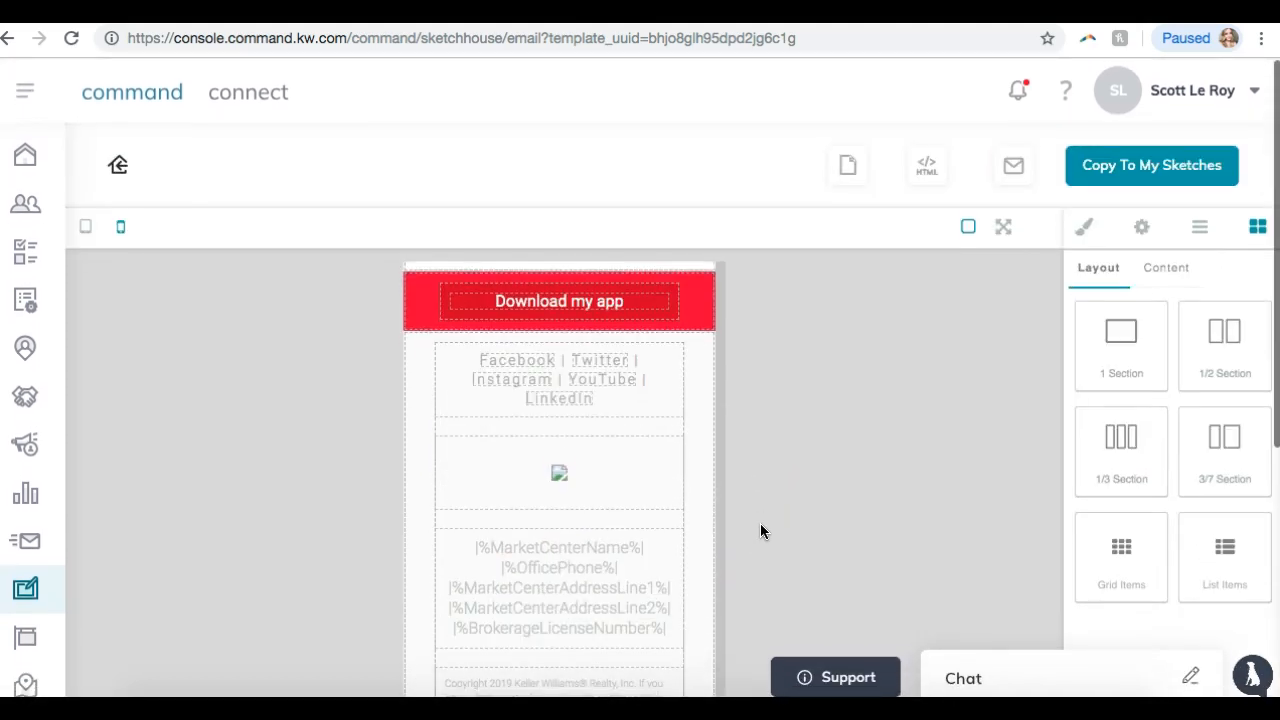
- At desktop preview width, replace the placeholder property description with text beginning 'This'
left_click(86, 227)
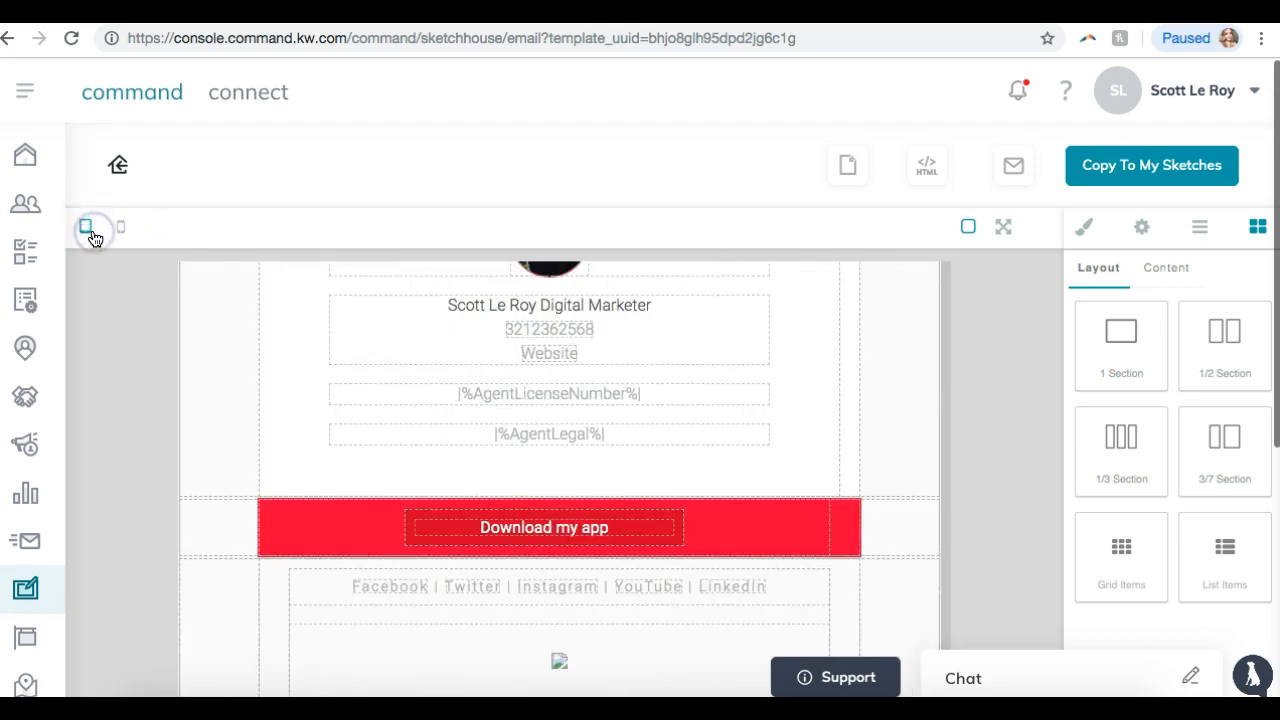
scroll(307, 451, "up", 3)
scroll(307, 451, "down", 3)
scroll(307, 451, "up", 8)
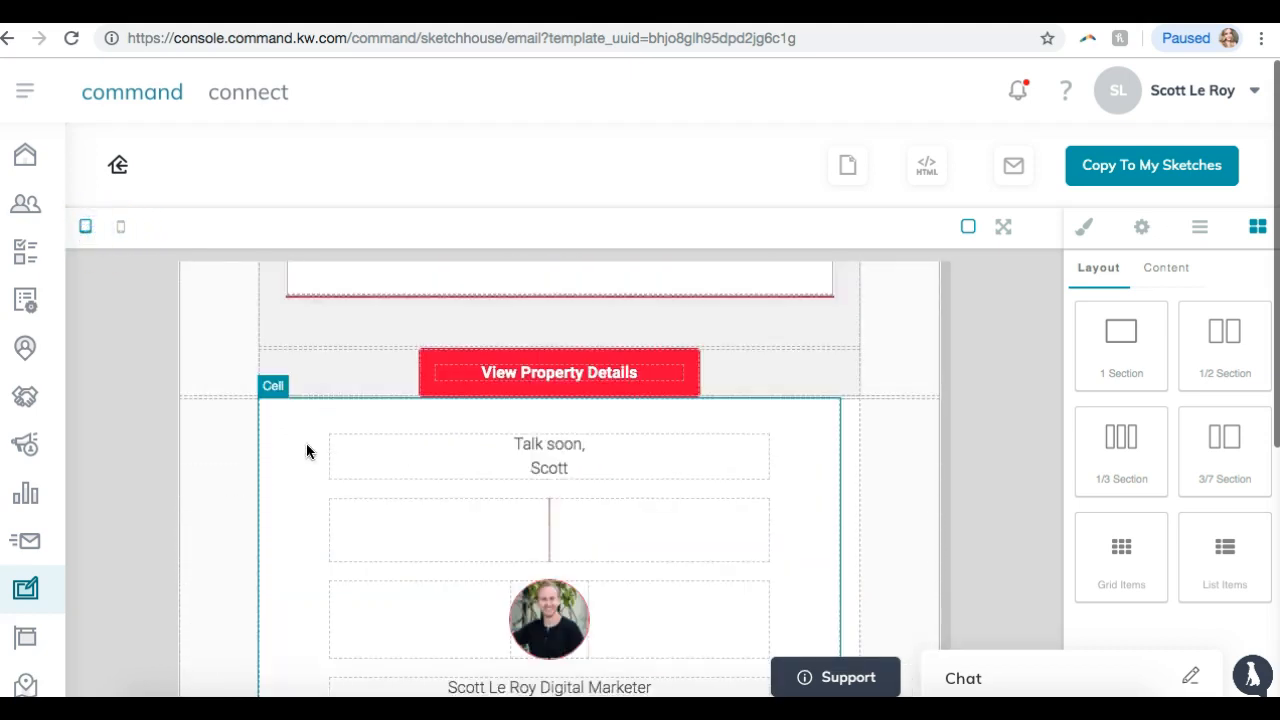
scroll(307, 451, "down", 3)
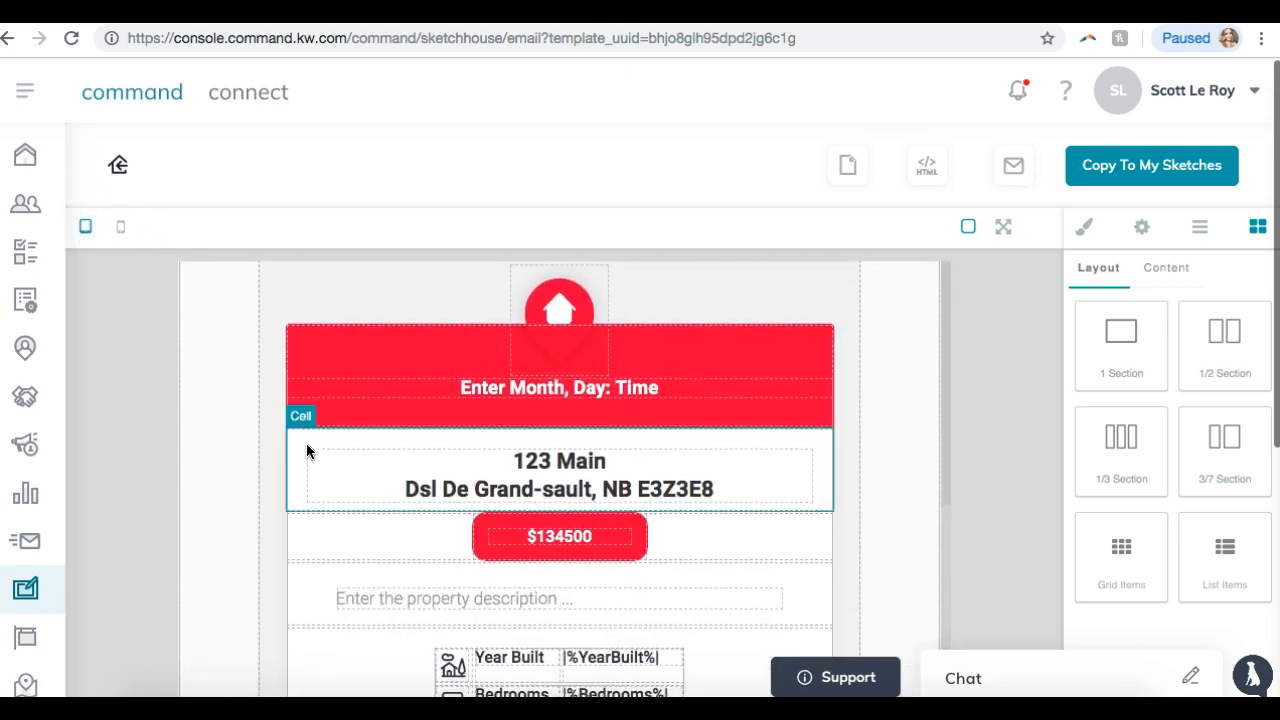
left_click(393, 450)
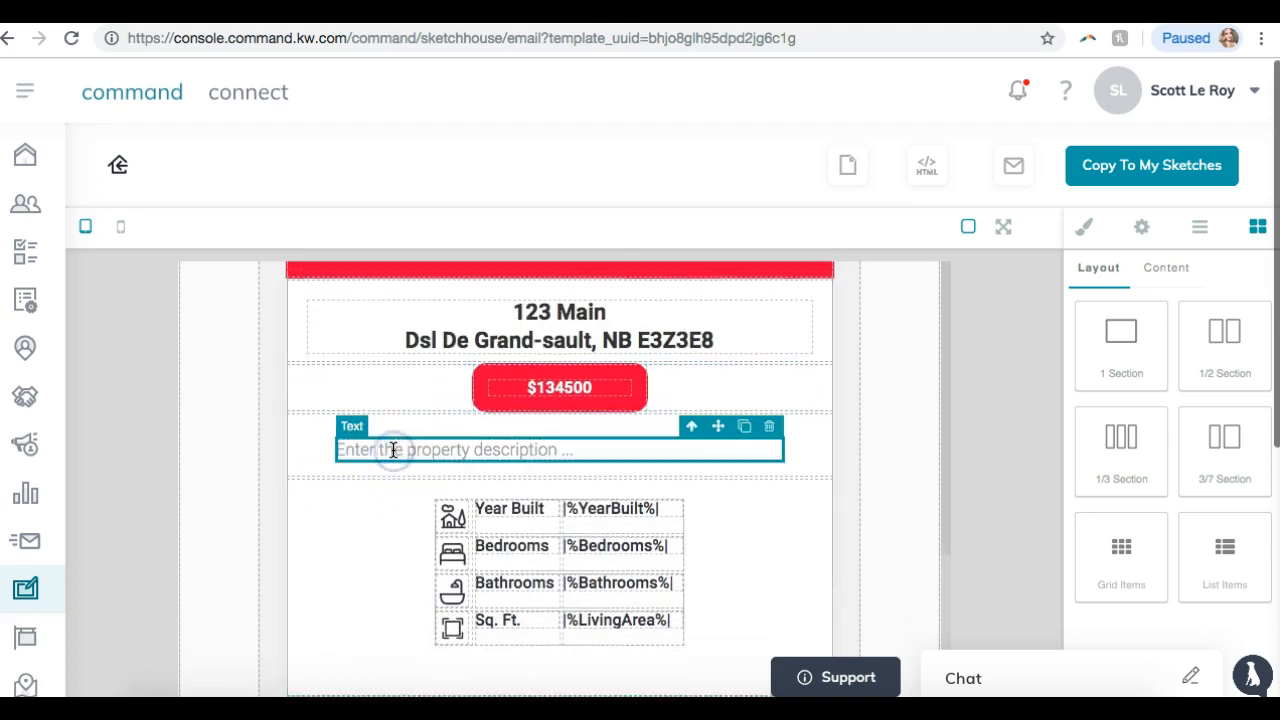
left_click(517, 459)
triple_click(488, 450)
type("This is the property description.")
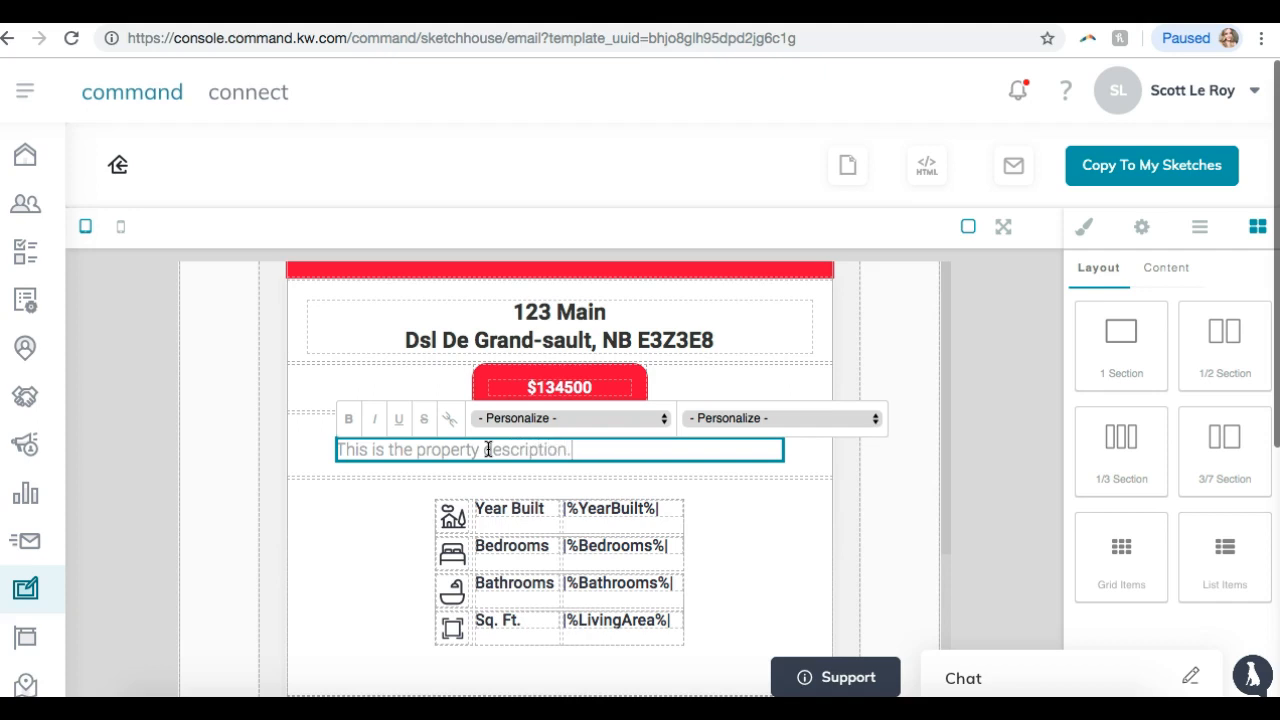
left_click(821, 551)
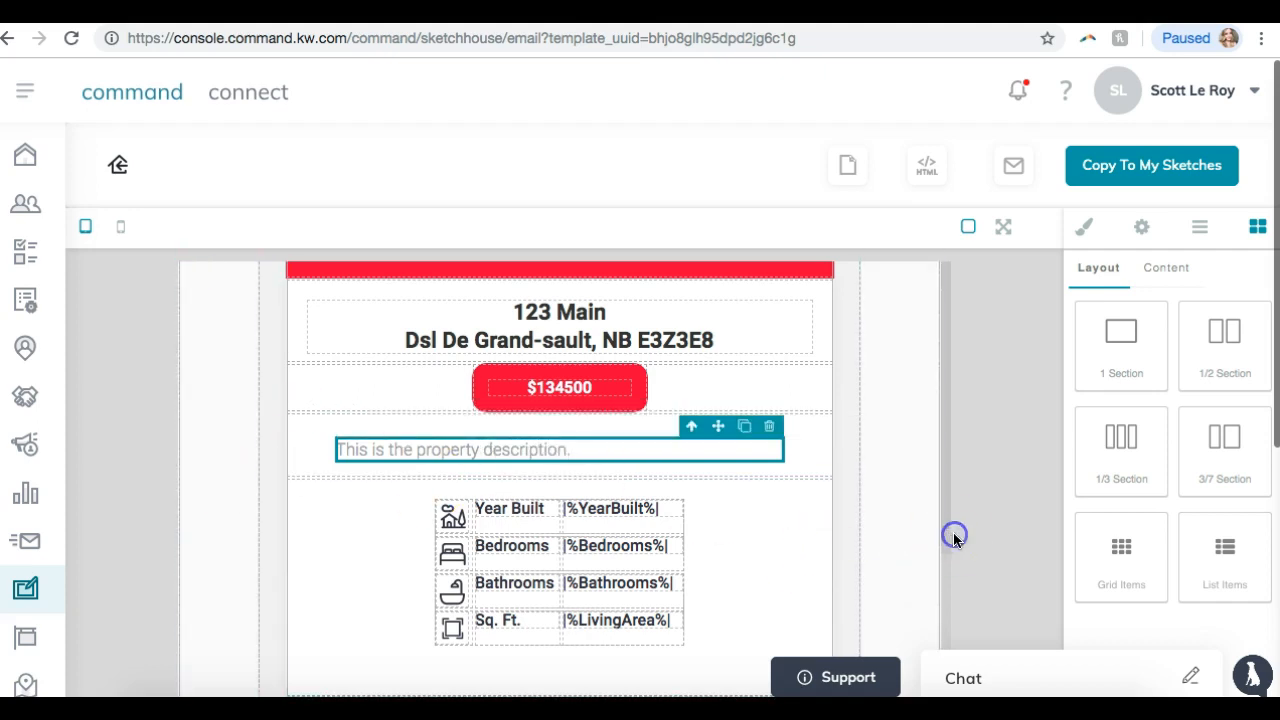
- Review the email, select the AgentLicenseNumber placeholder text, and return to the top
scroll(689, 476, "down", 10)
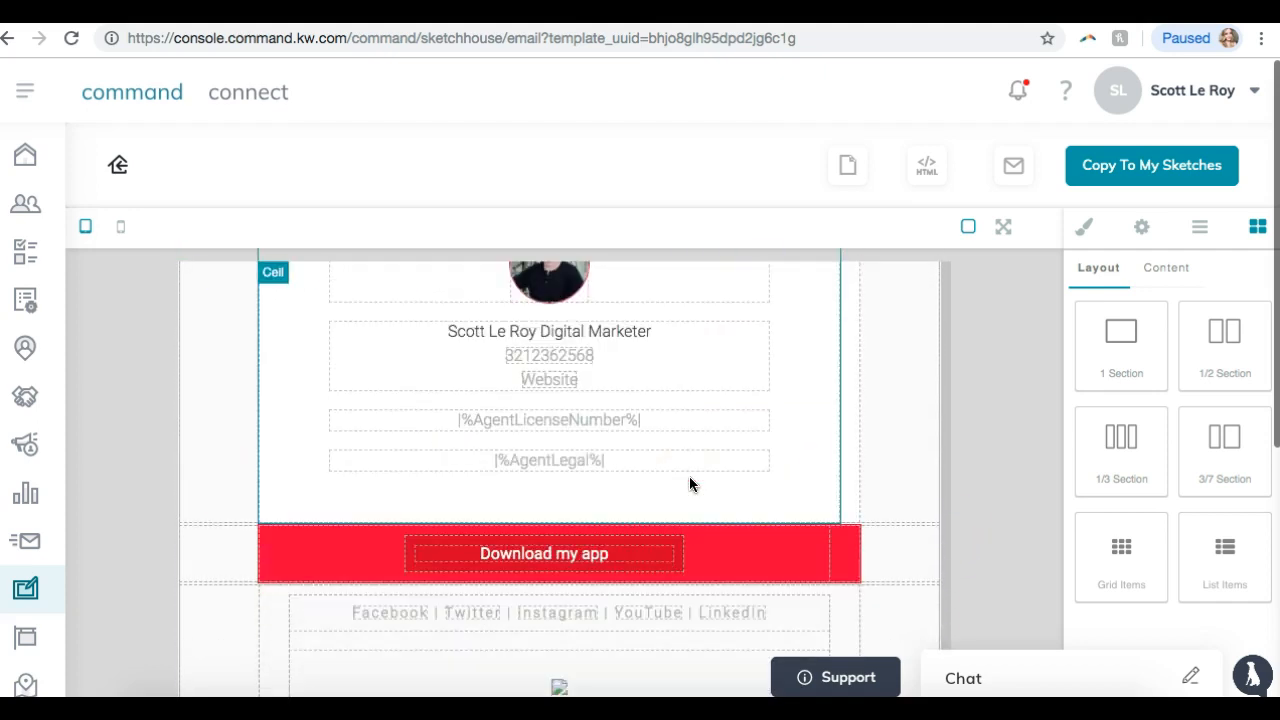
scroll(689, 476, "up", 5)
scroll(689, 476, "down", 5)
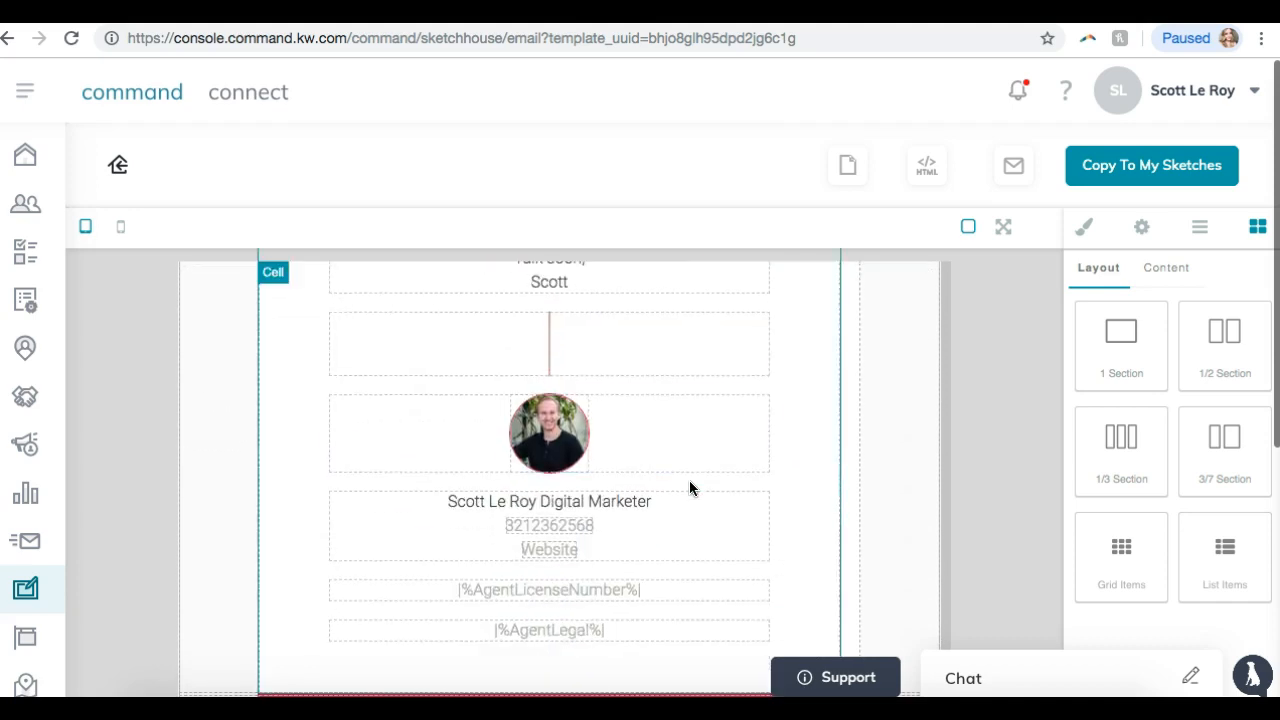
scroll(690, 484, "down", 2)
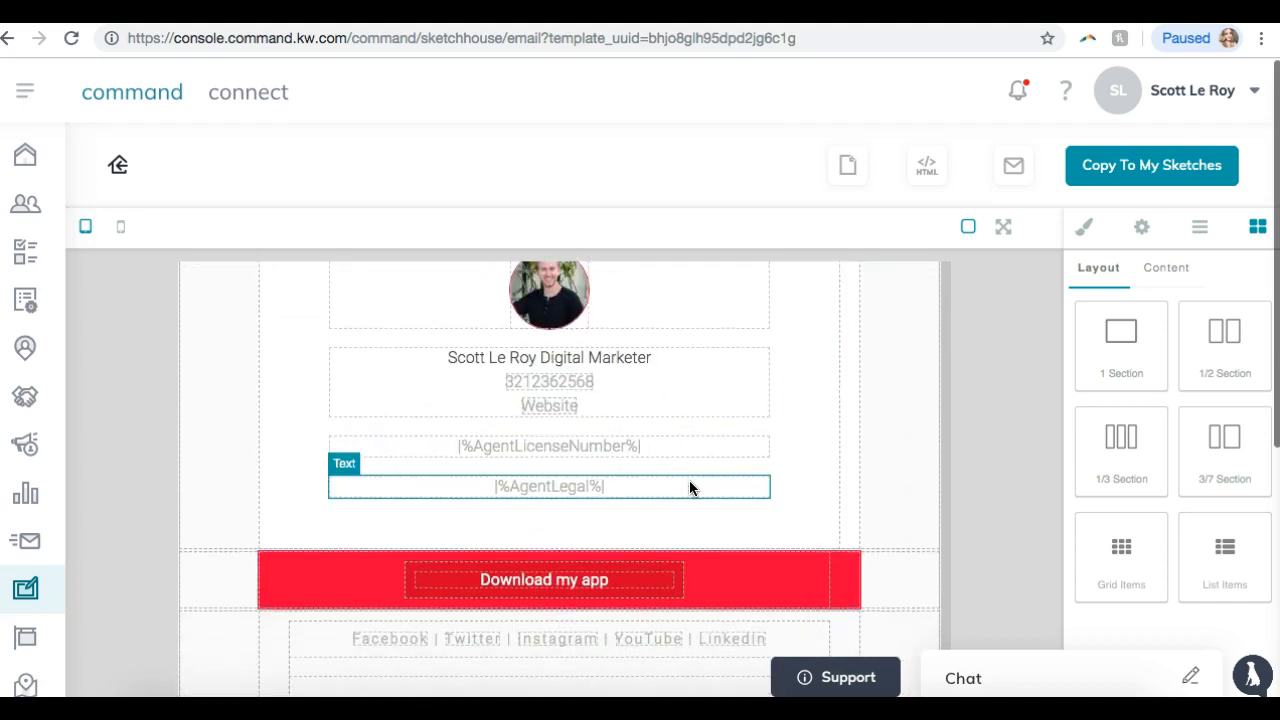
scroll(622, 450, "up", 7)
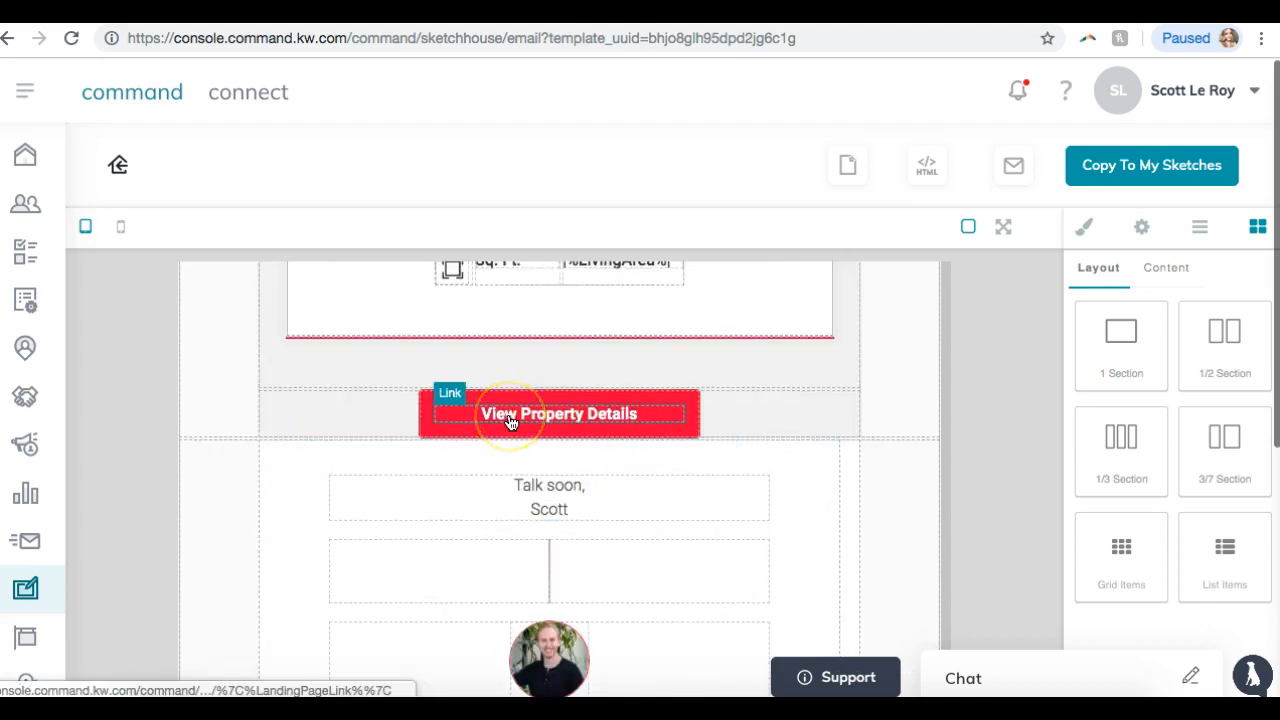
scroll(508, 420, "down", 9)
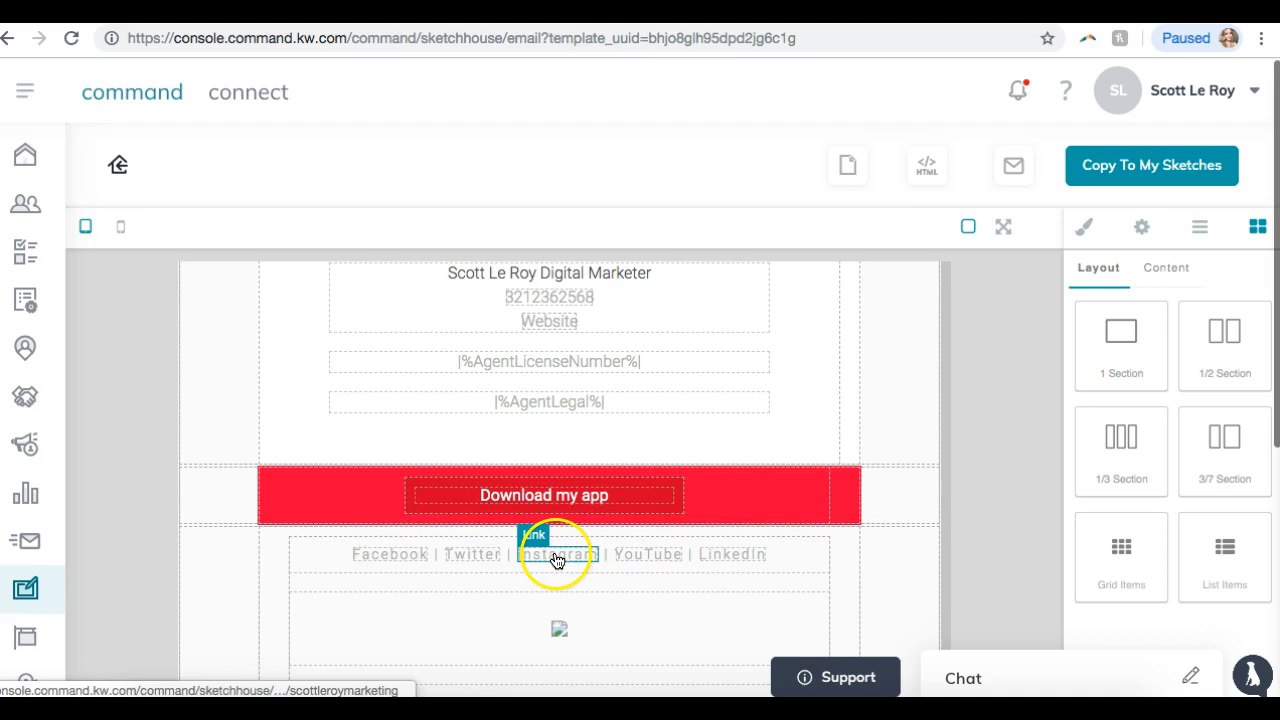
scroll(714, 566, "up", 4)
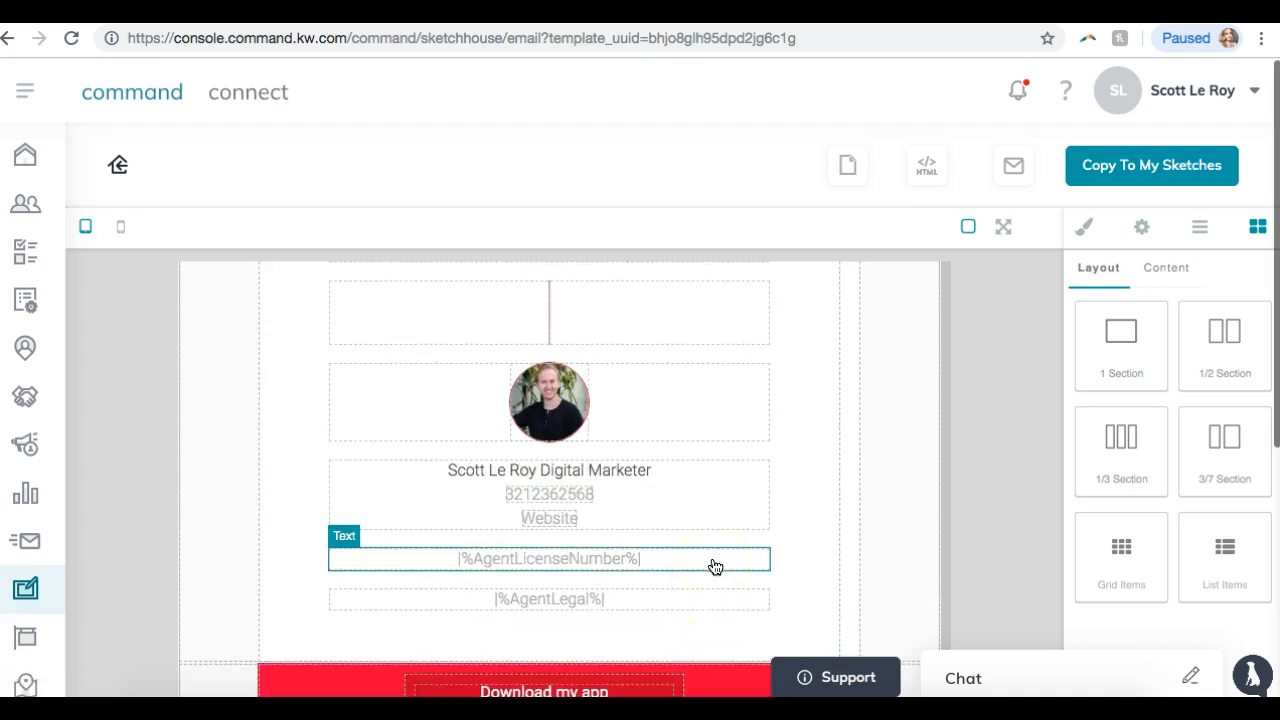
left_click_drag(457, 560, 549, 561)
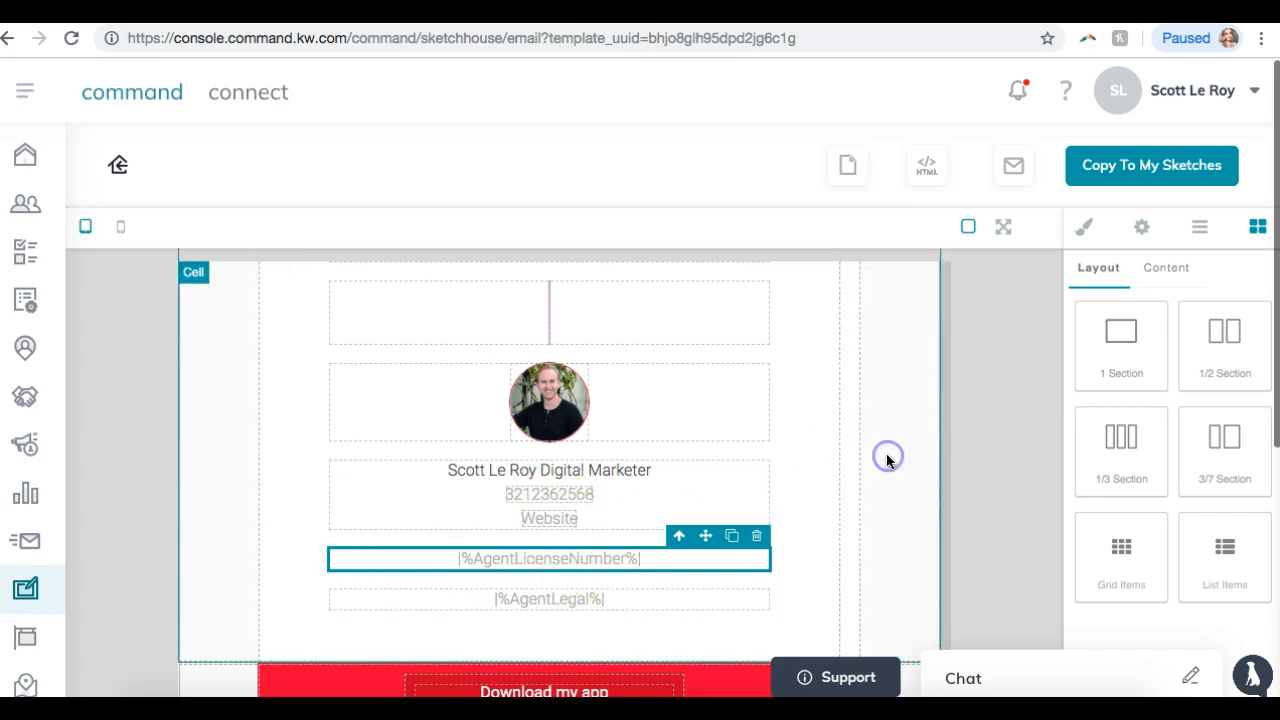
scroll(886, 457, "up", 10)
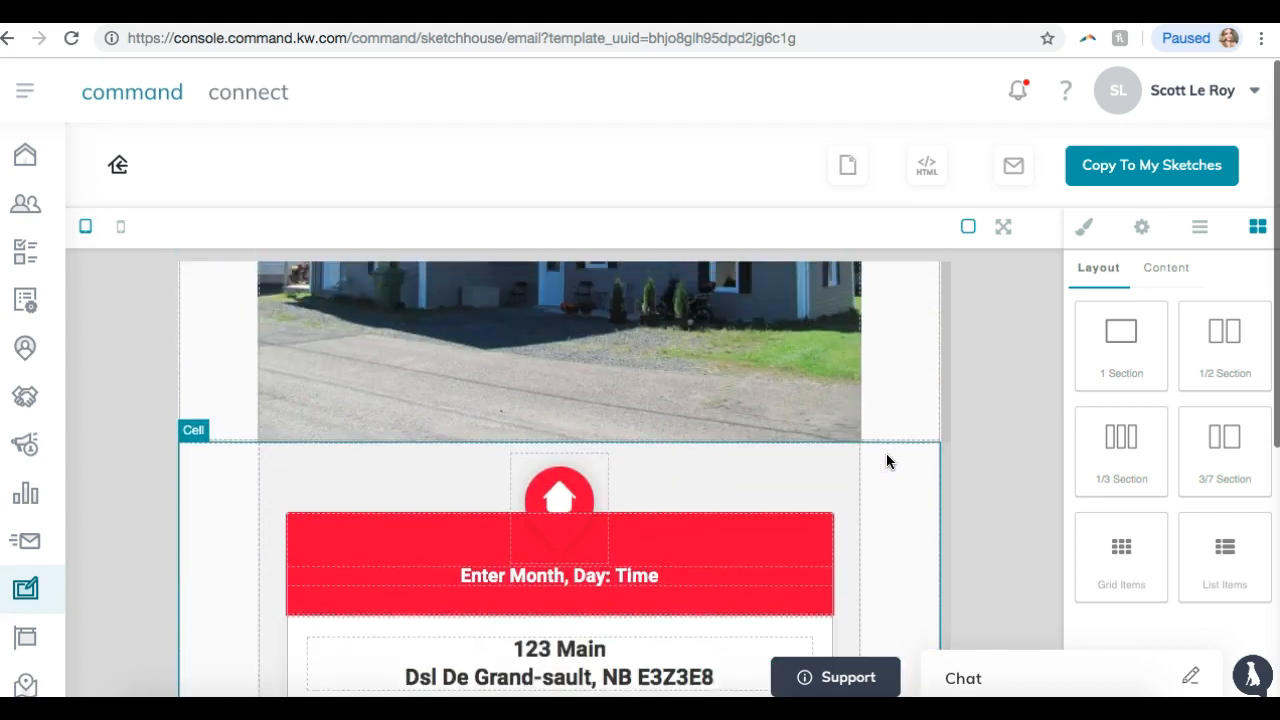
scroll(886, 453, "up", 5)
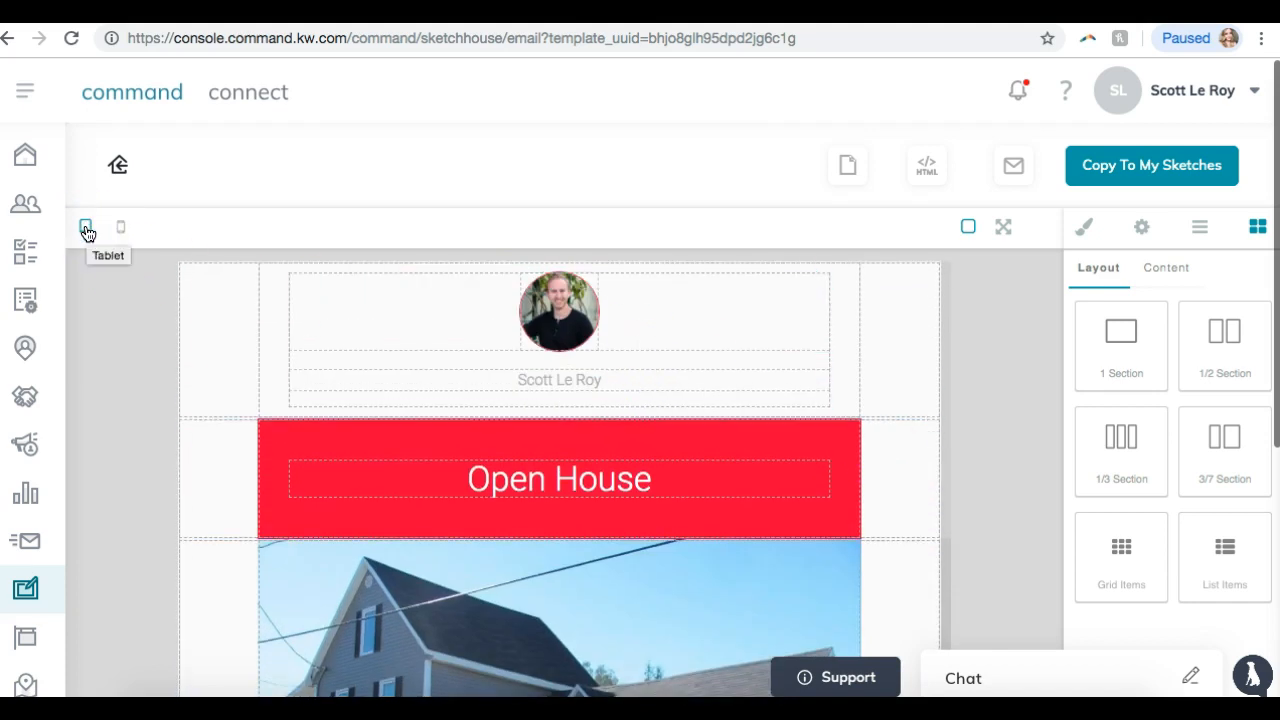
- Preview the email at mobile width and scroll through it
left_click(122, 229)
left_click(194, 352)
scroll(194, 352, "down", 5)
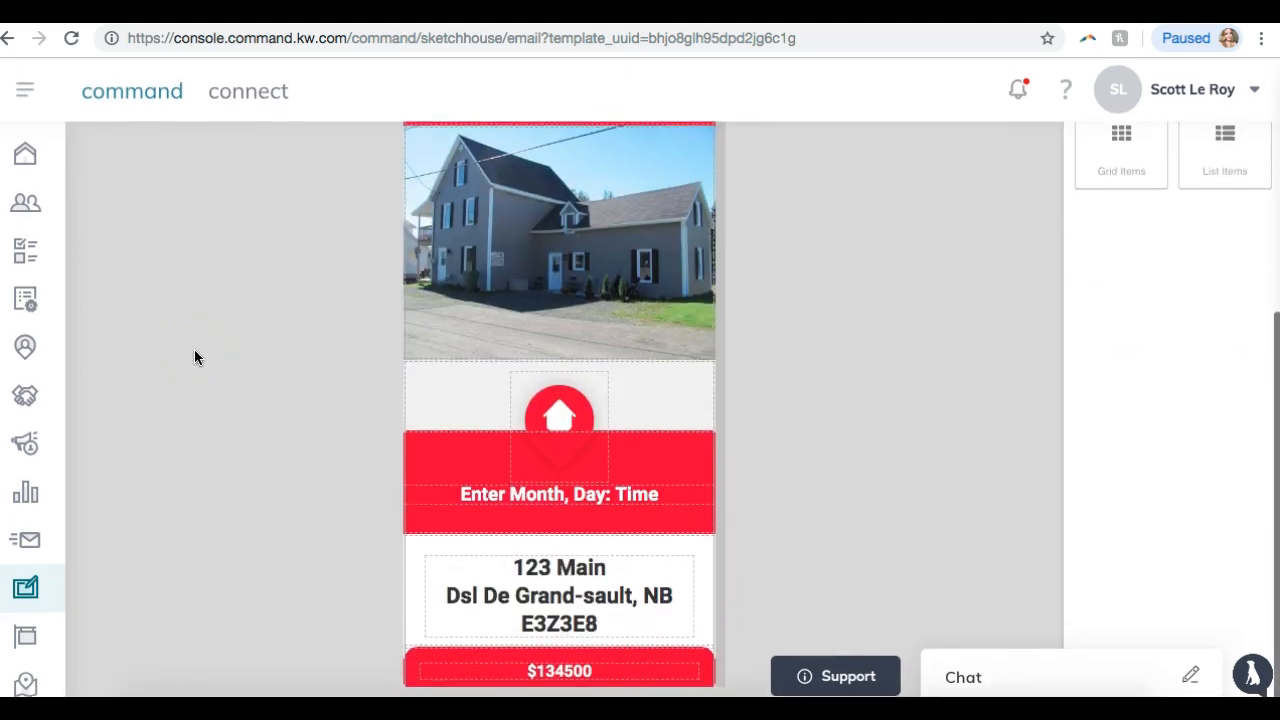
scroll(194, 357, "down", 1)
left_click(274, 318)
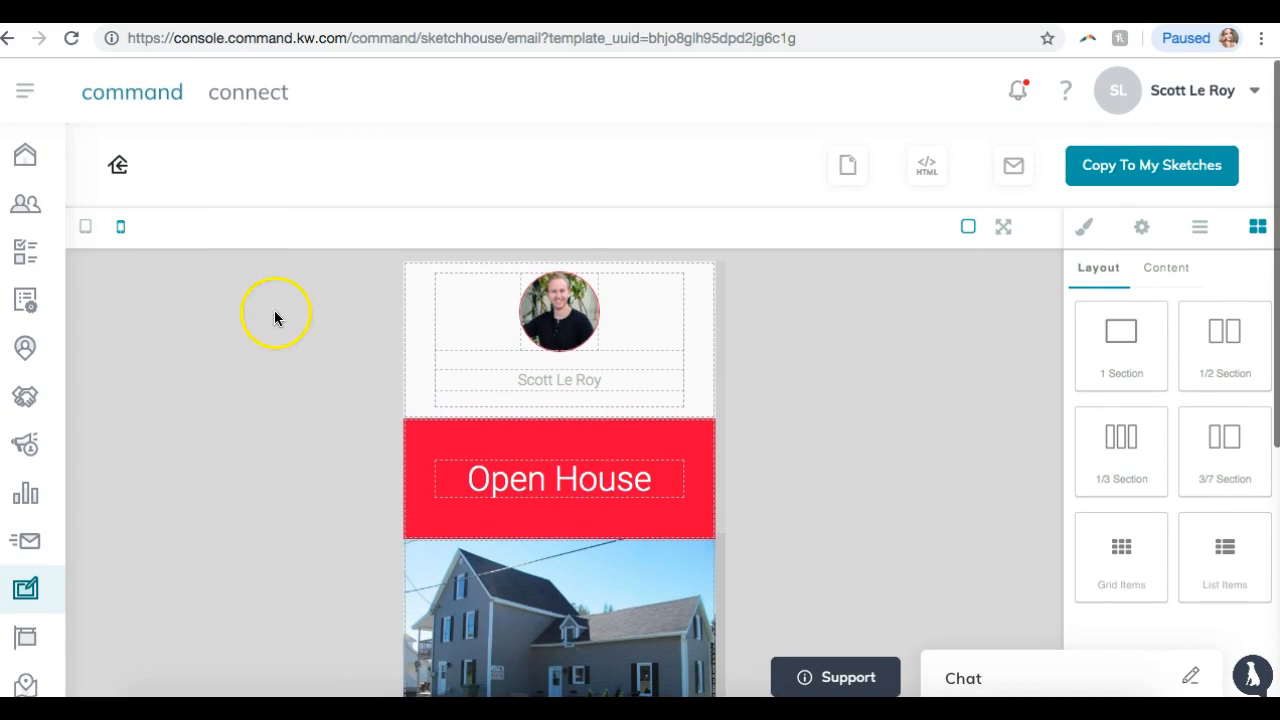
- Go full screen, leave the section outlines hidden, and return to the desktop-width preview
left_click(1009, 224)
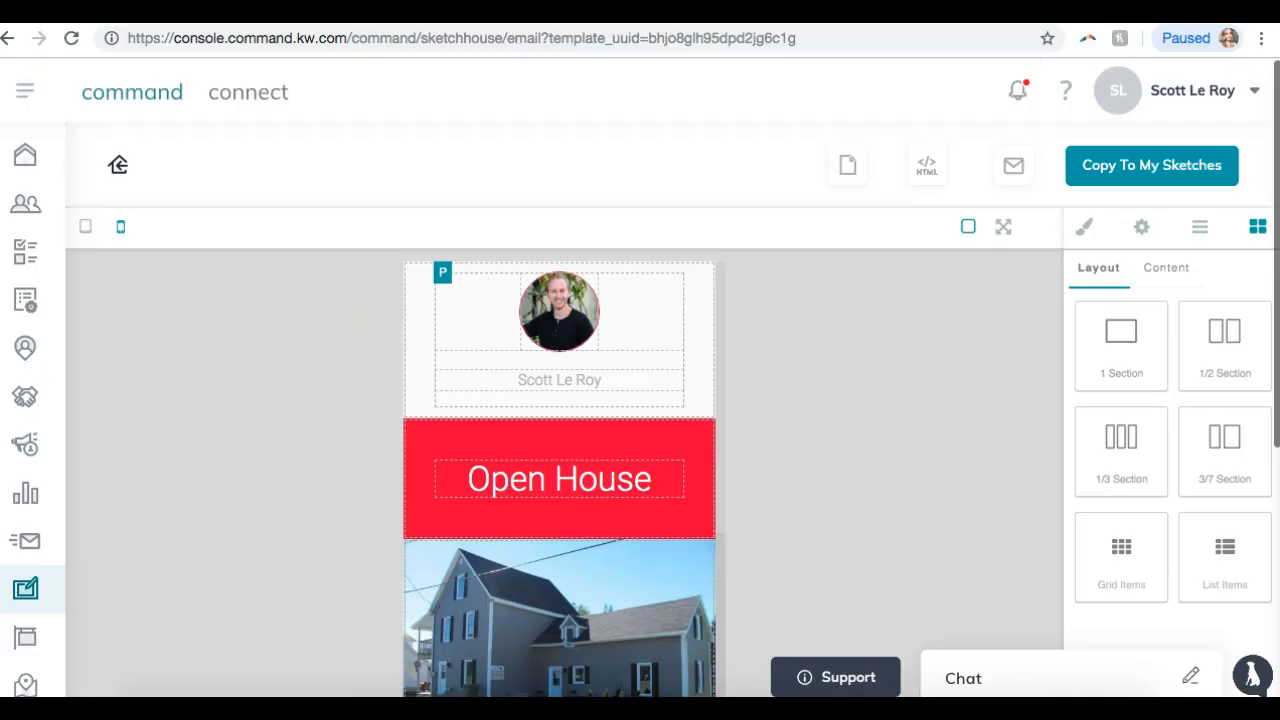
left_click(967, 230)
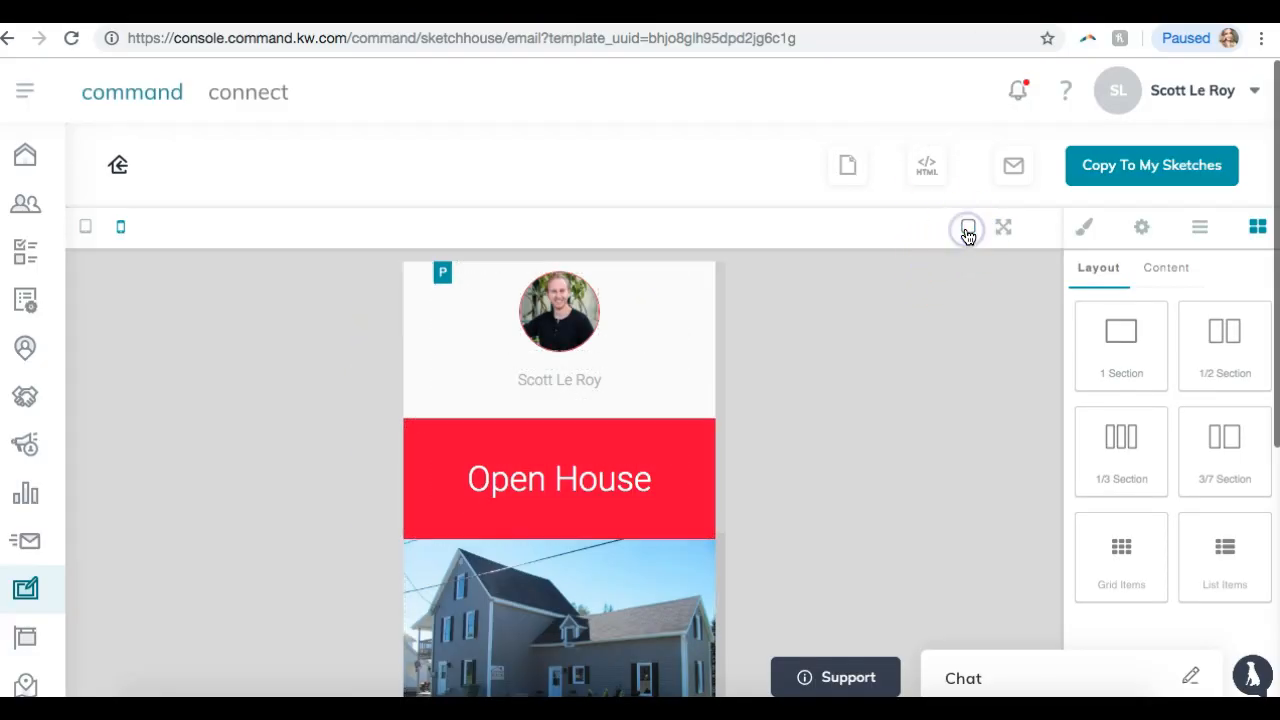
left_click(966, 231)
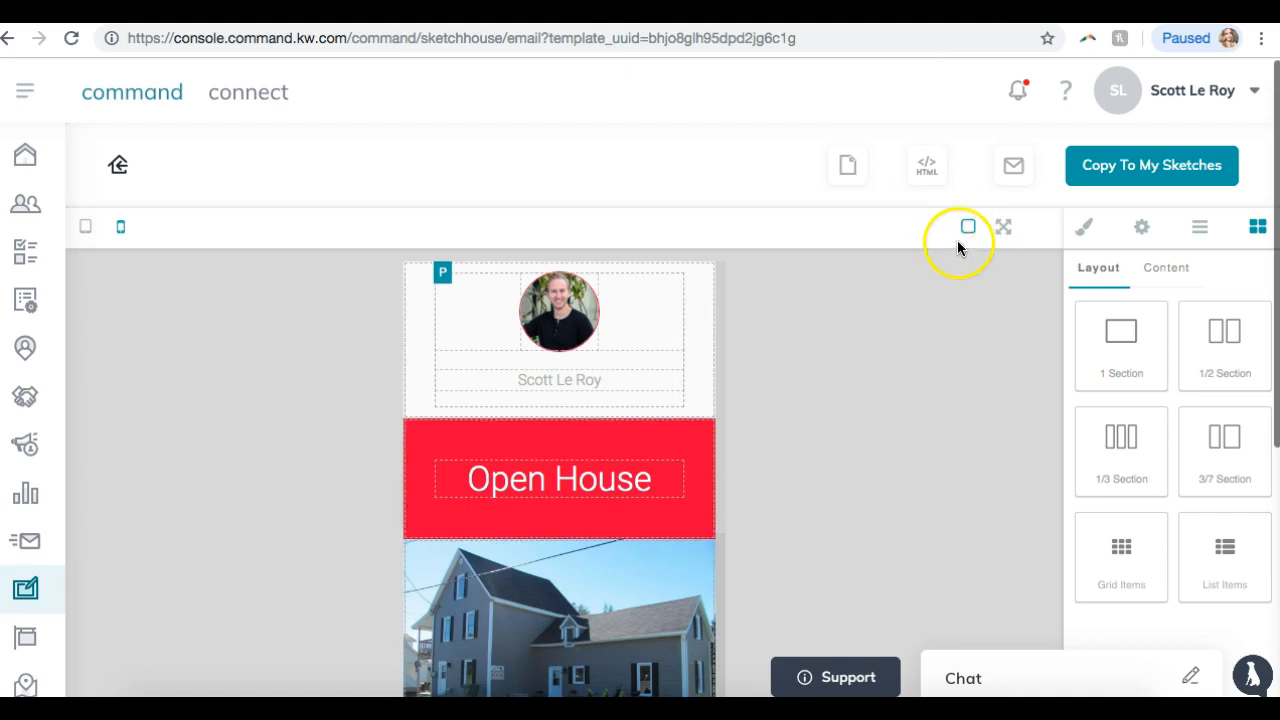
left_click(967, 232)
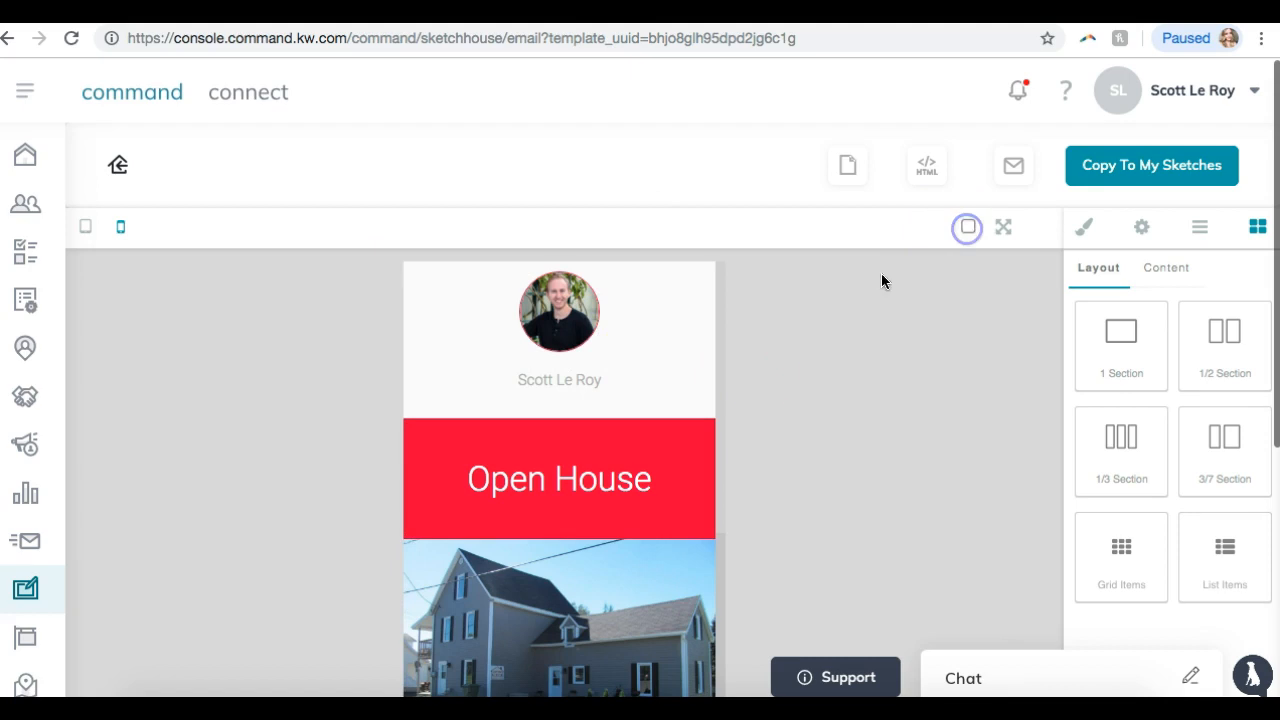
left_click(757, 377)
scroll(757, 377, "down", 4)
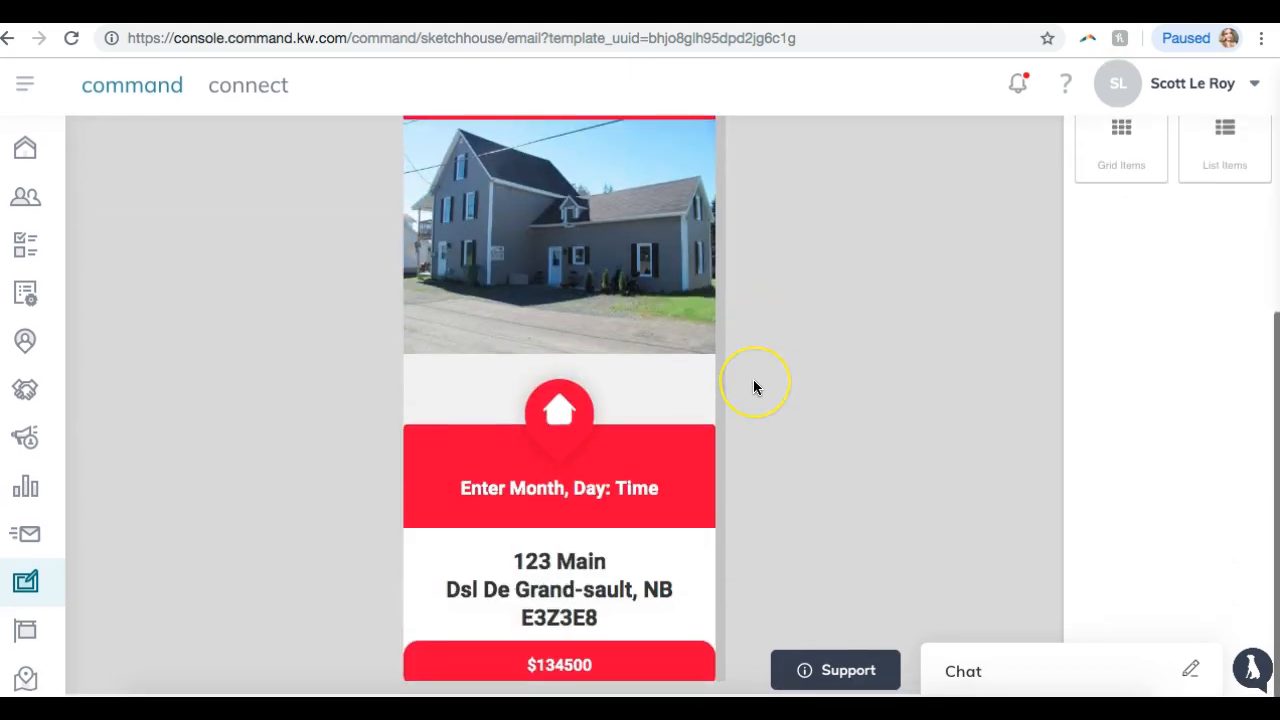
scroll(755, 379, "up", 5)
left_click(87, 218)
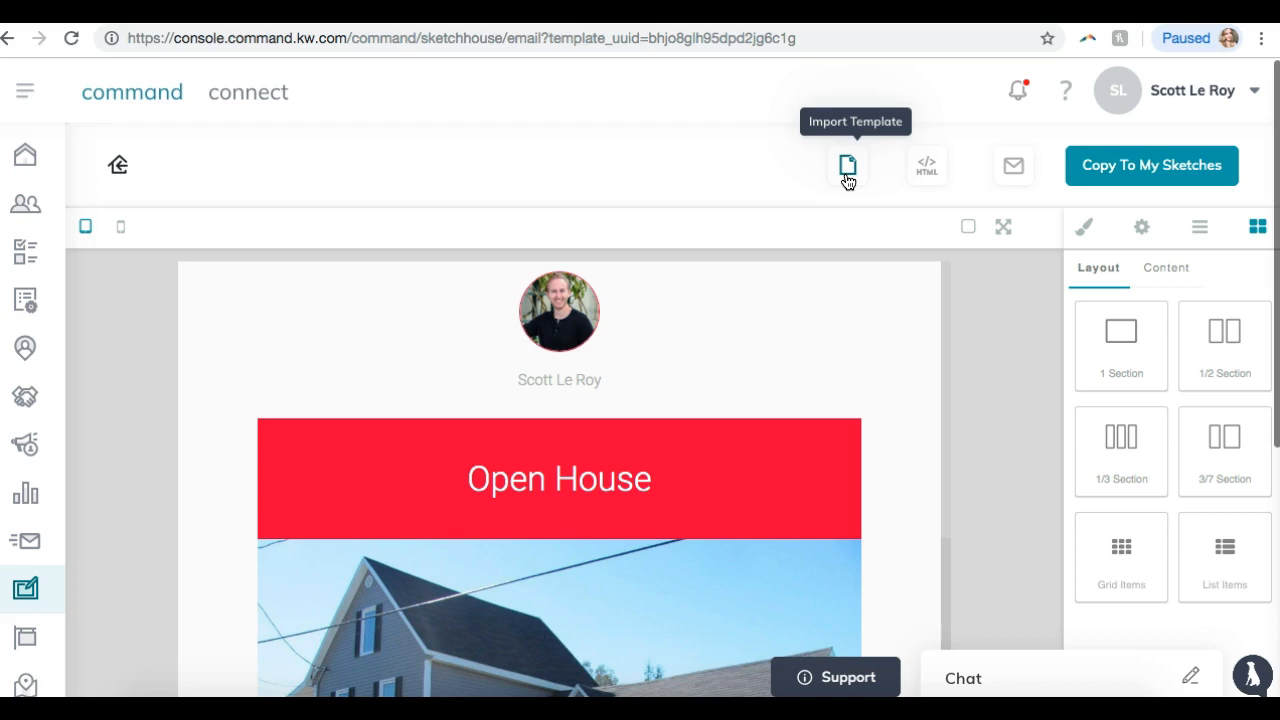
left_click(919, 176)
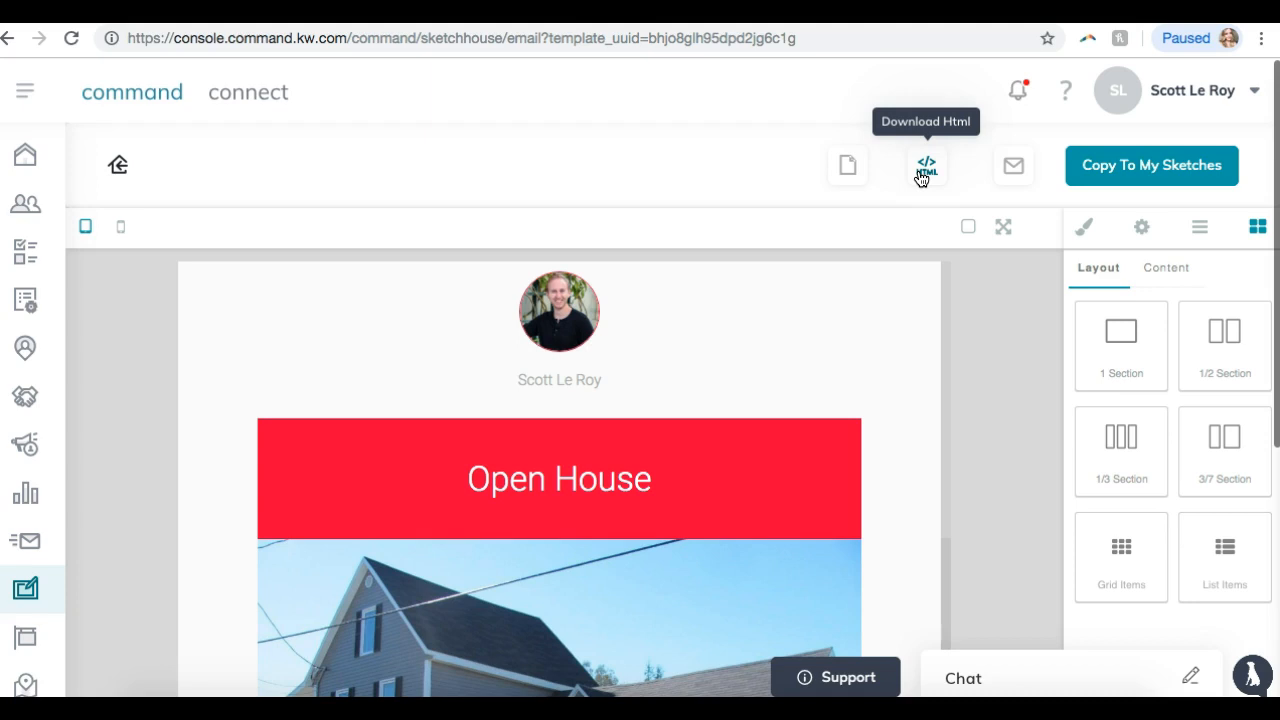
left_click(1014, 166)
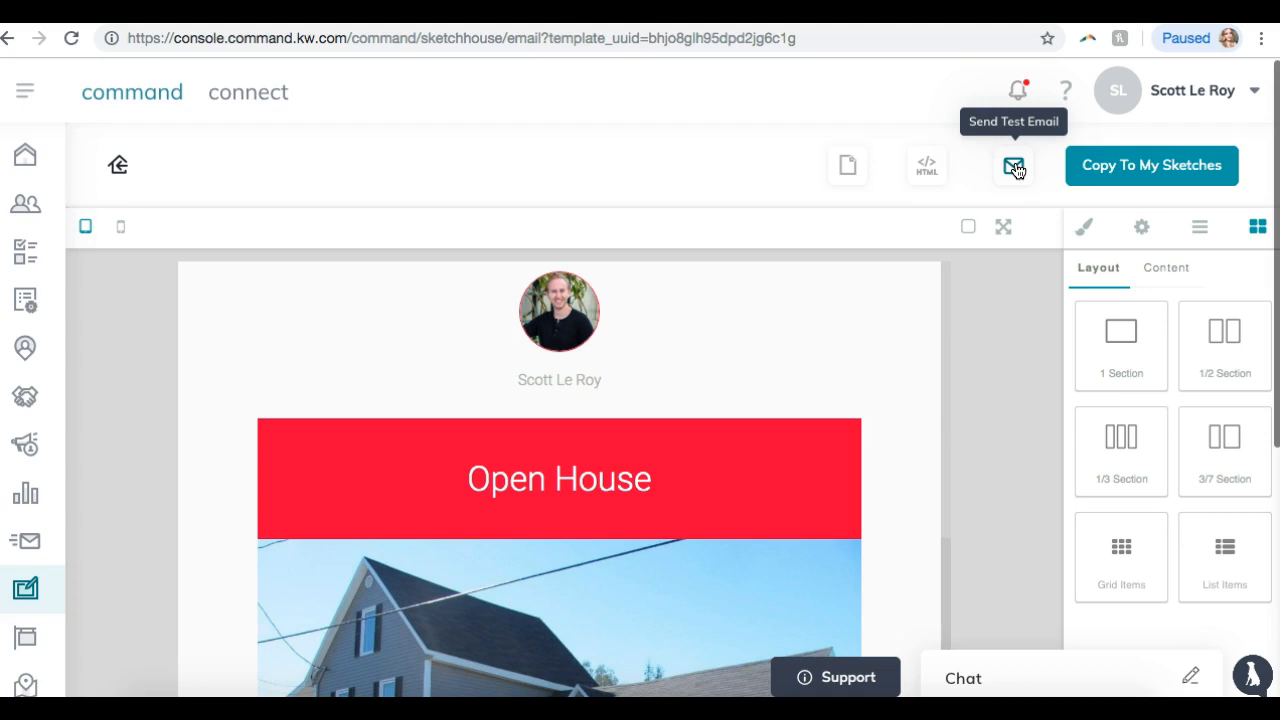
left_click(1014, 168)
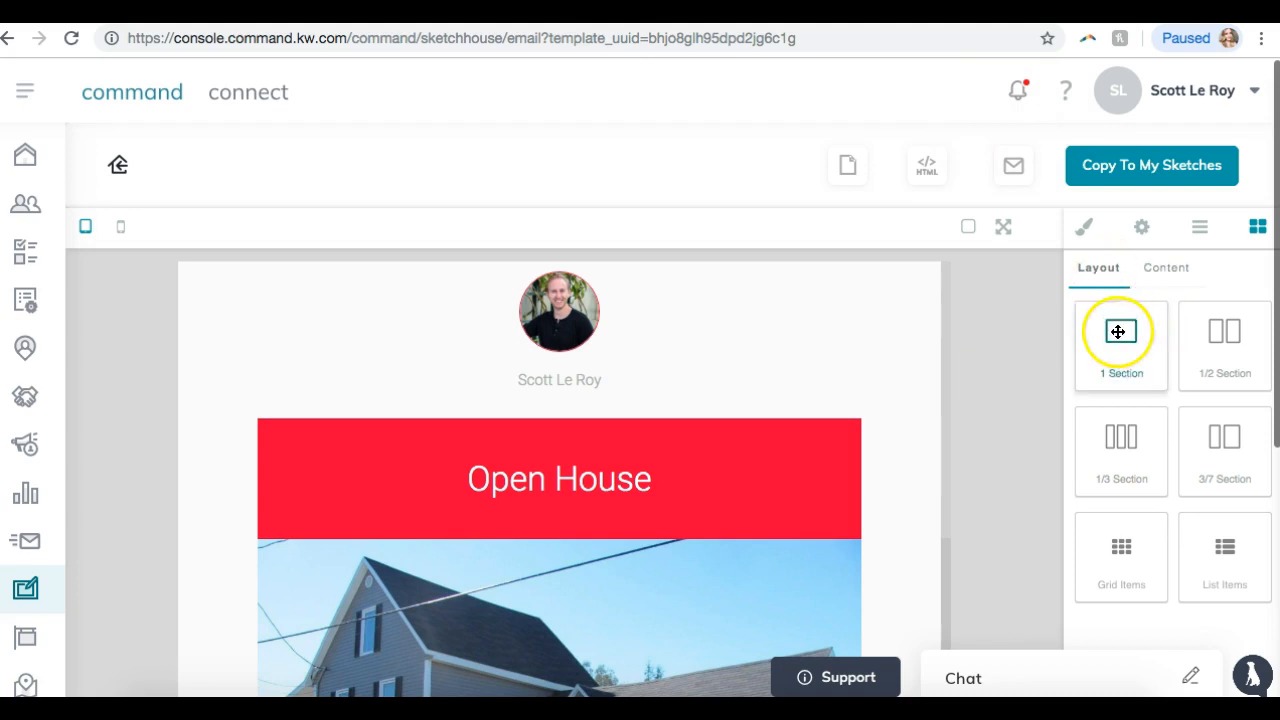
- Select the red Open House section and show the dashed section outline guides
scroll(1120, 340, "down", 2)
scroll(1120, 340, "up", 2)
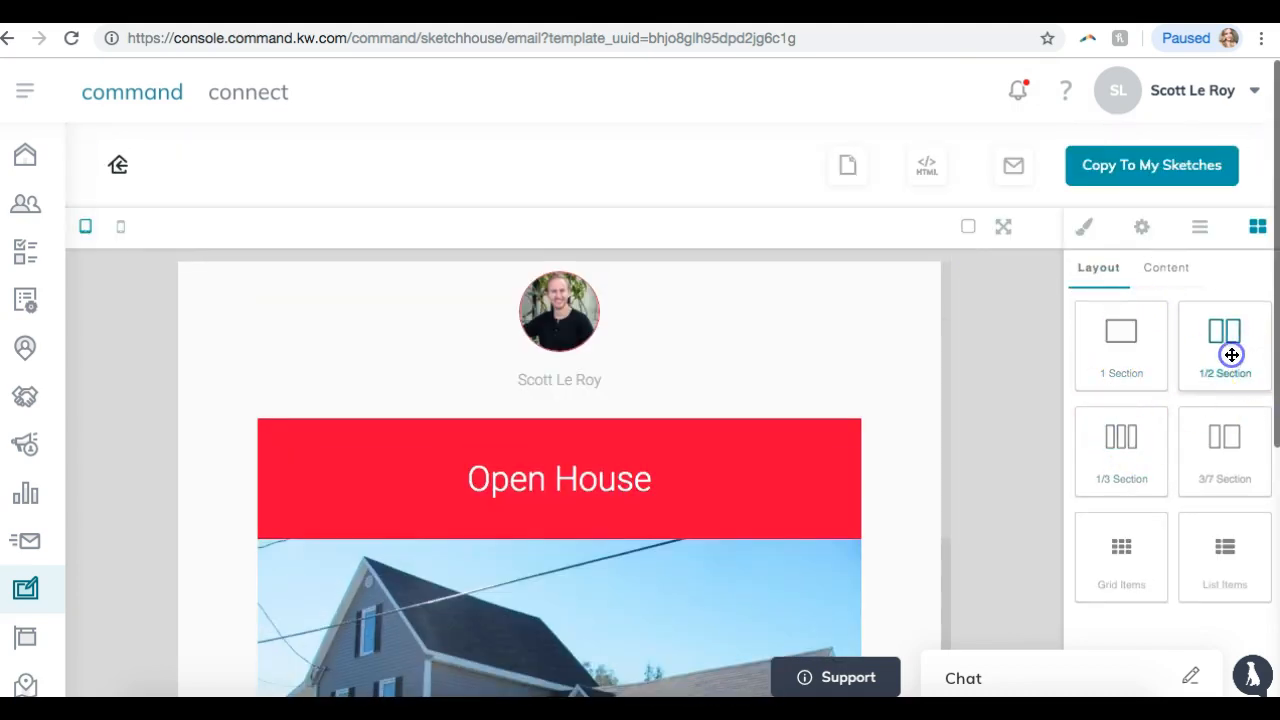
scroll(1112, 348, "down", 1)
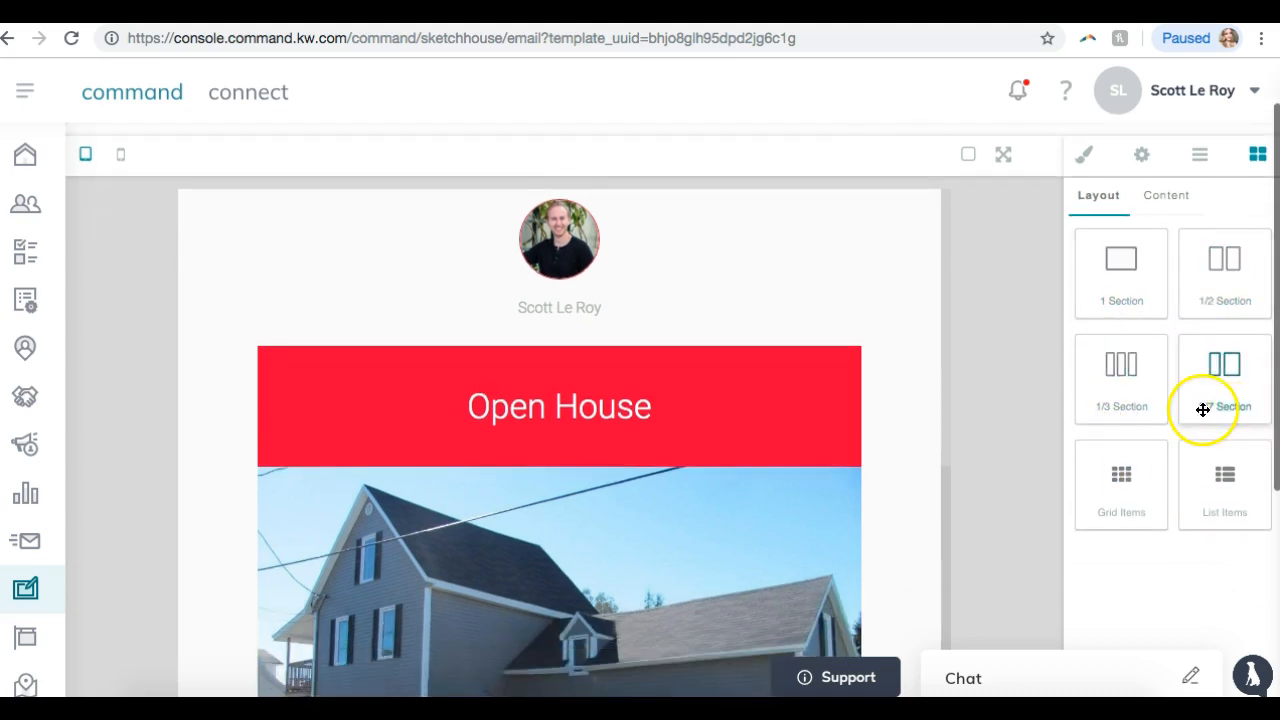
scroll(1111, 491, "down", 3)
scroll(1111, 491, "up", 5)
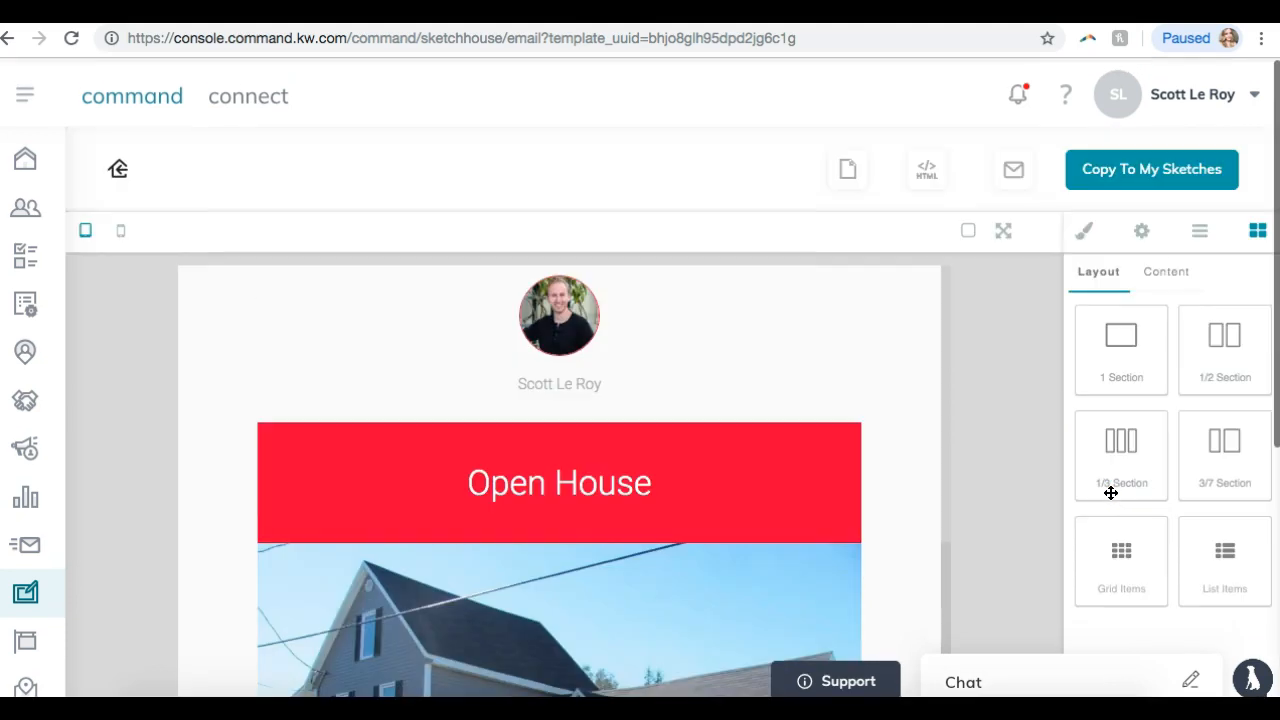
left_click(645, 492)
left_click(968, 226)
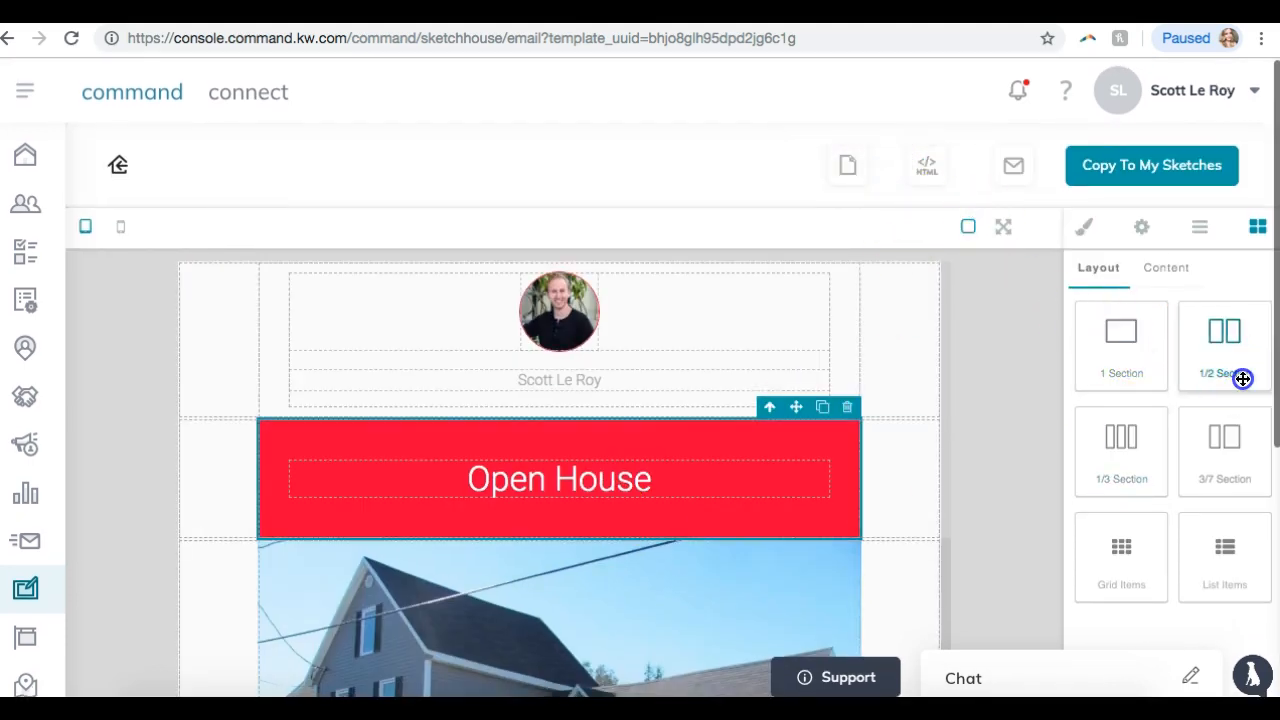
- Drag a 1/2 Section layout block below the Open House banner
left_click(1151, 457)
left_click(1195, 461)
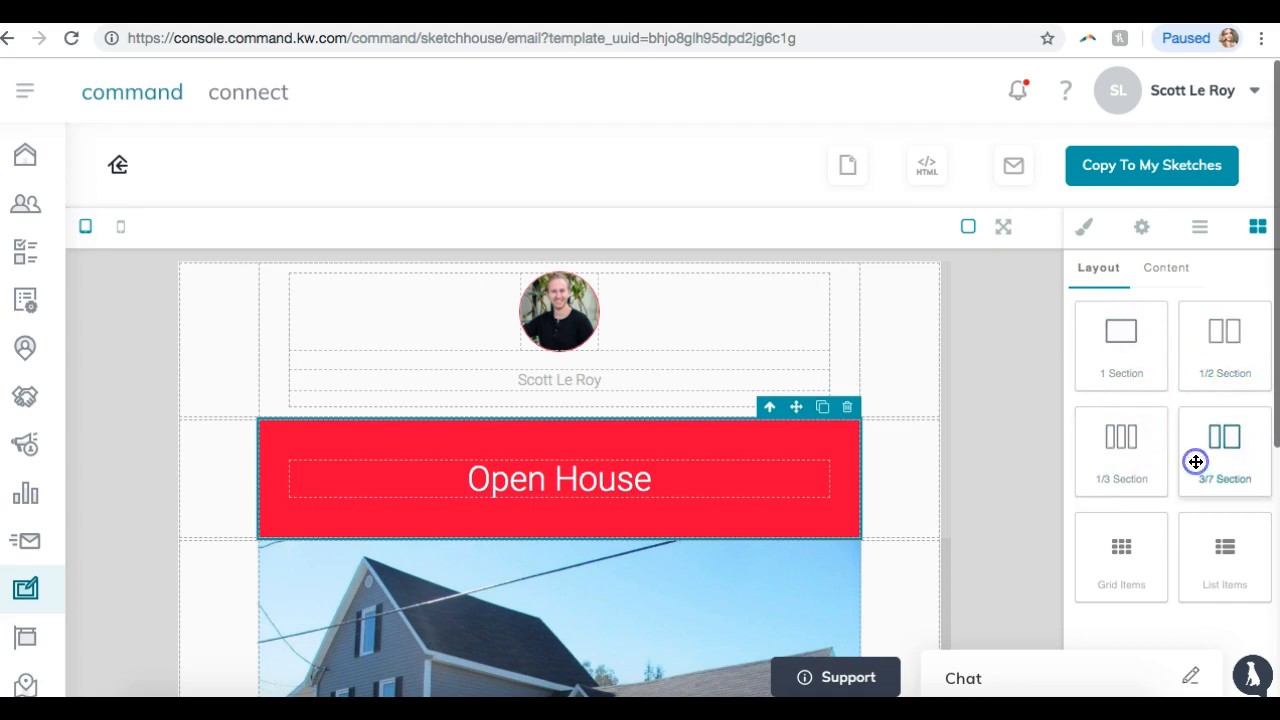
scroll(1130, 445, "down", 2)
left_click(1122, 427)
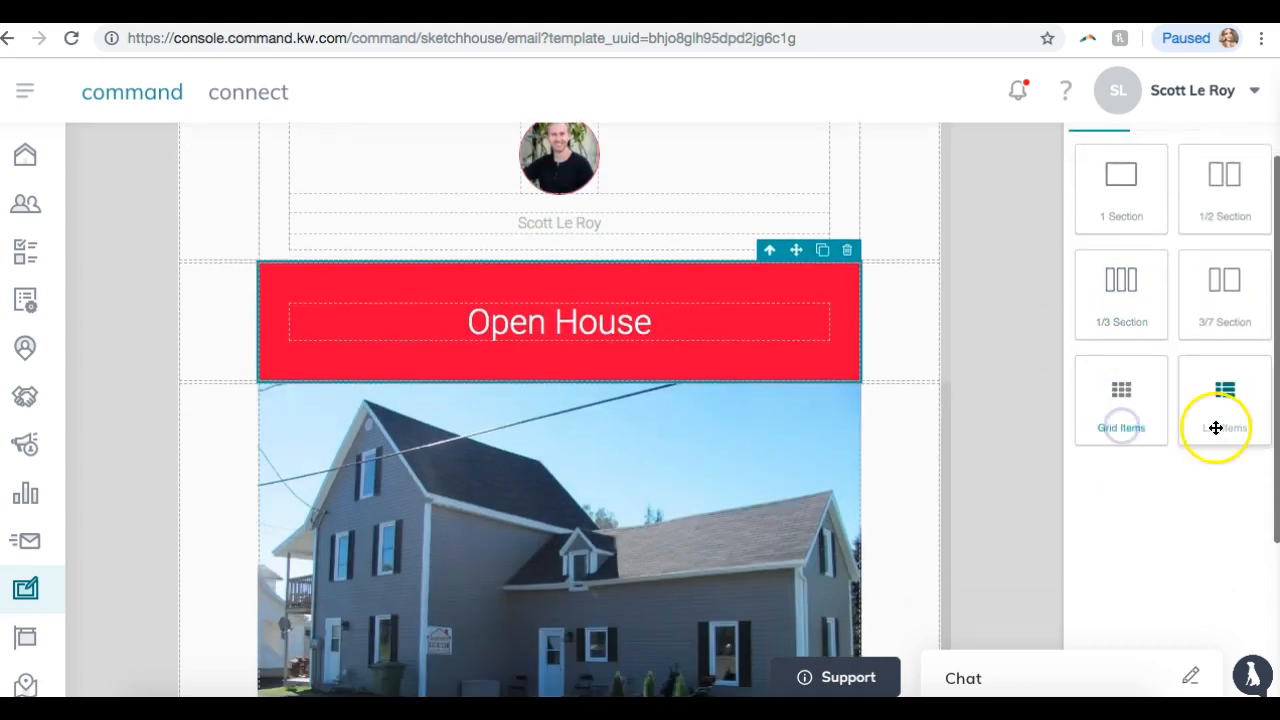
scroll(1180, 400, "up", 2)
left_click(1172, 272)
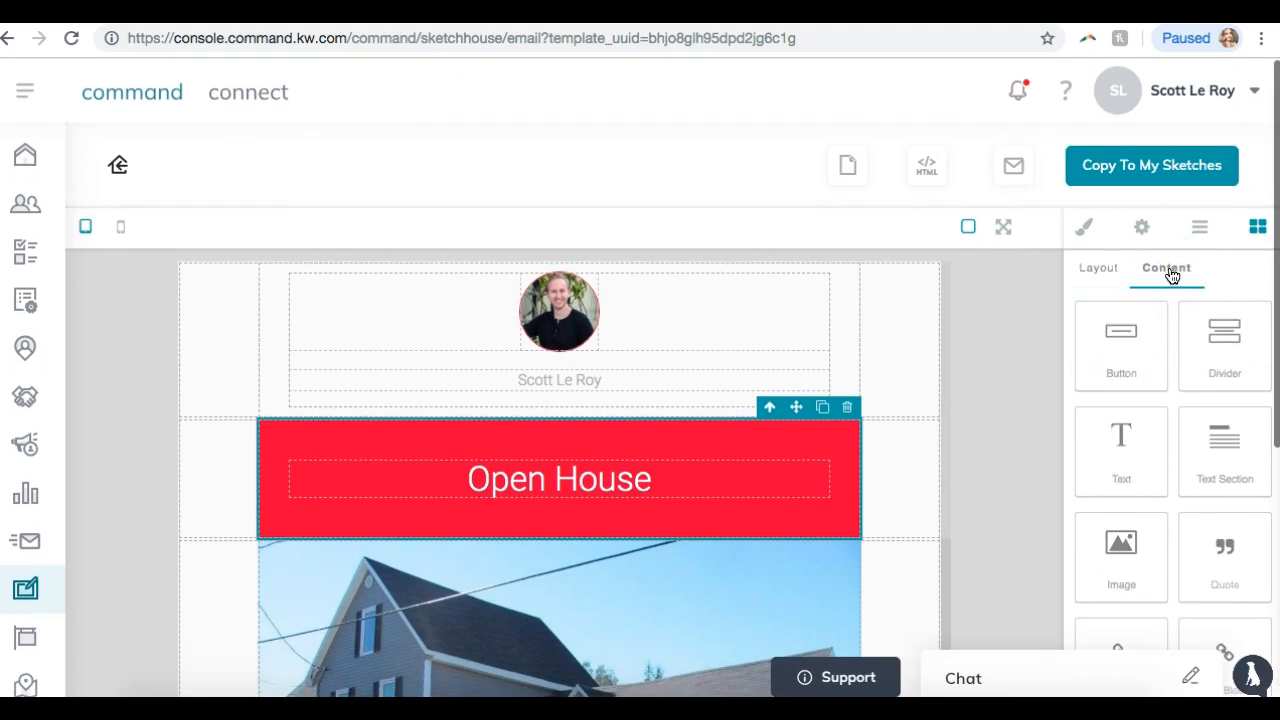
left_click(1099, 267)
left_click(1240, 358)
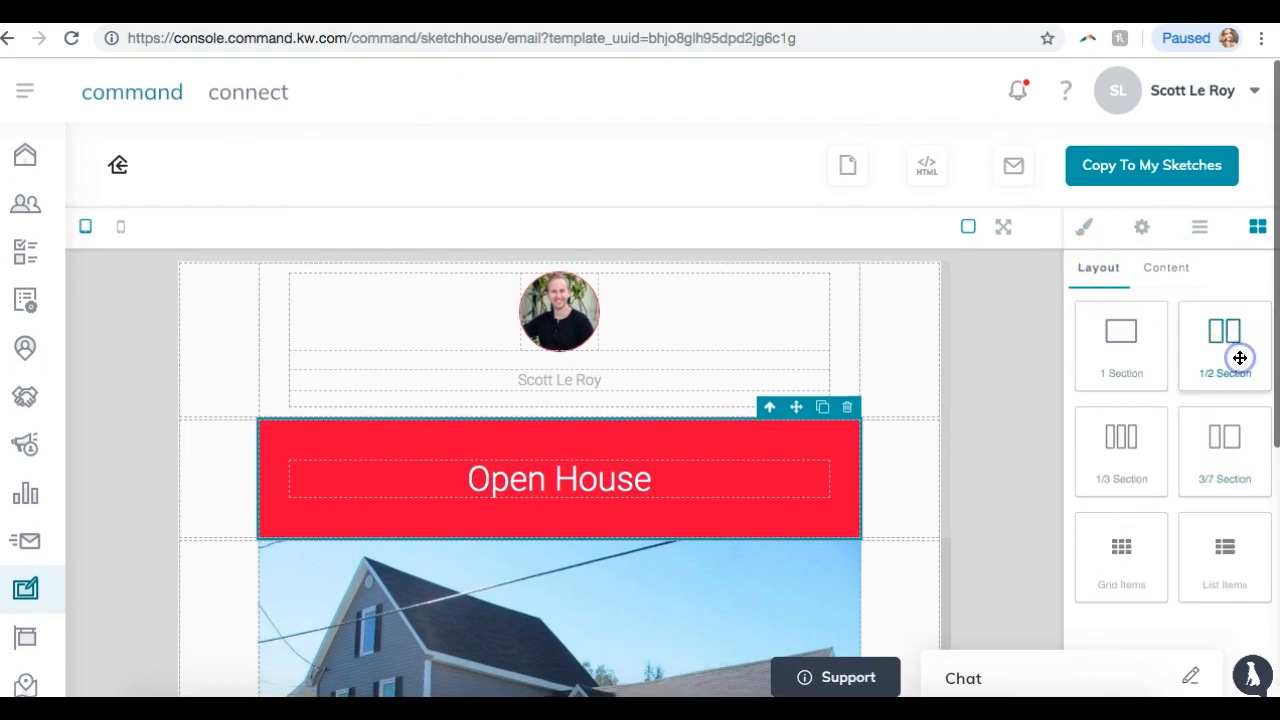
scroll(1142, 351, "down", 2)
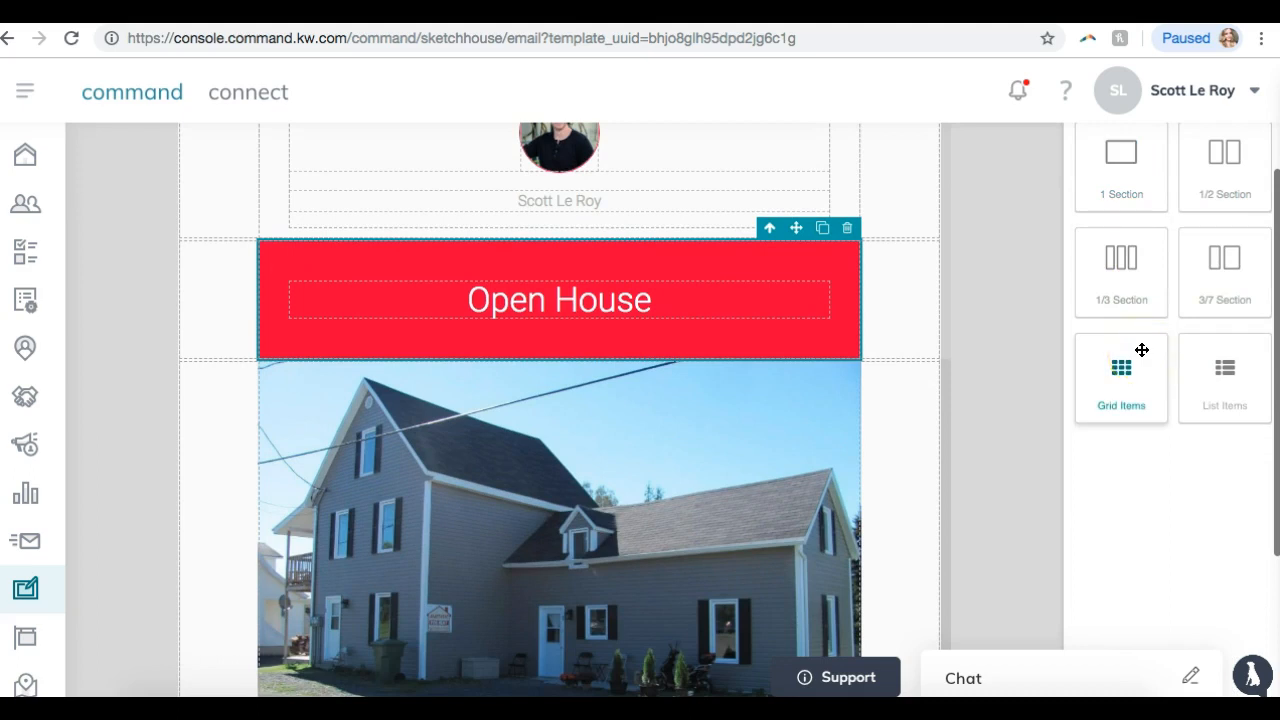
scroll(1166, 277, "up", 2)
left_click(1206, 293)
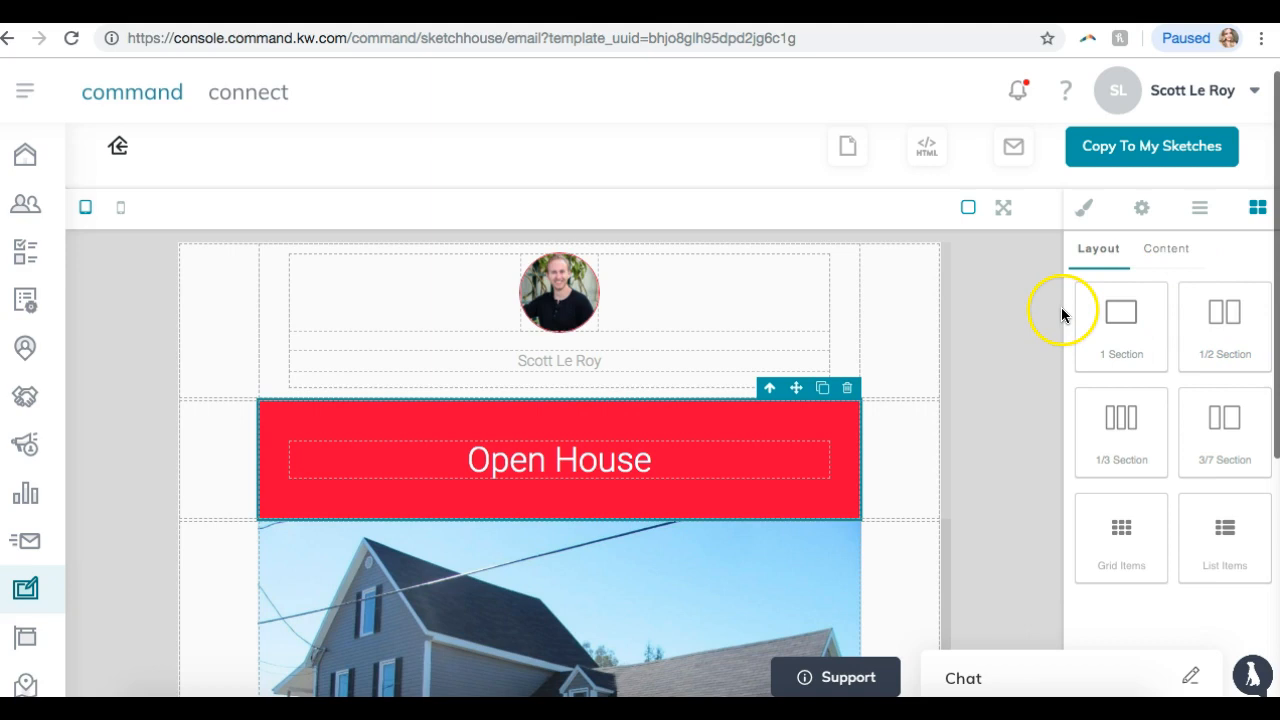
left_click_drag(1236, 329, 862, 560)
scroll(1214, 327, "down", 1)
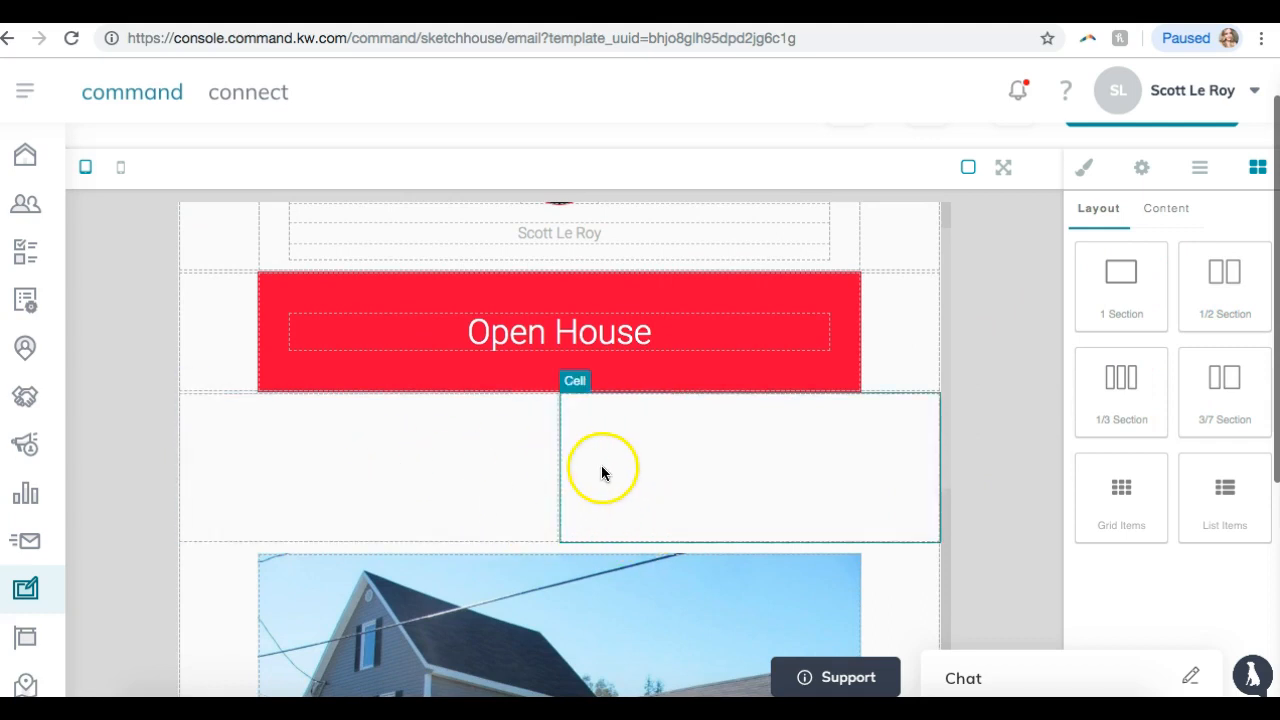
- Place a Button in the right cell and an empty Image block in the left cell
left_click(420, 471)
left_click(671, 486)
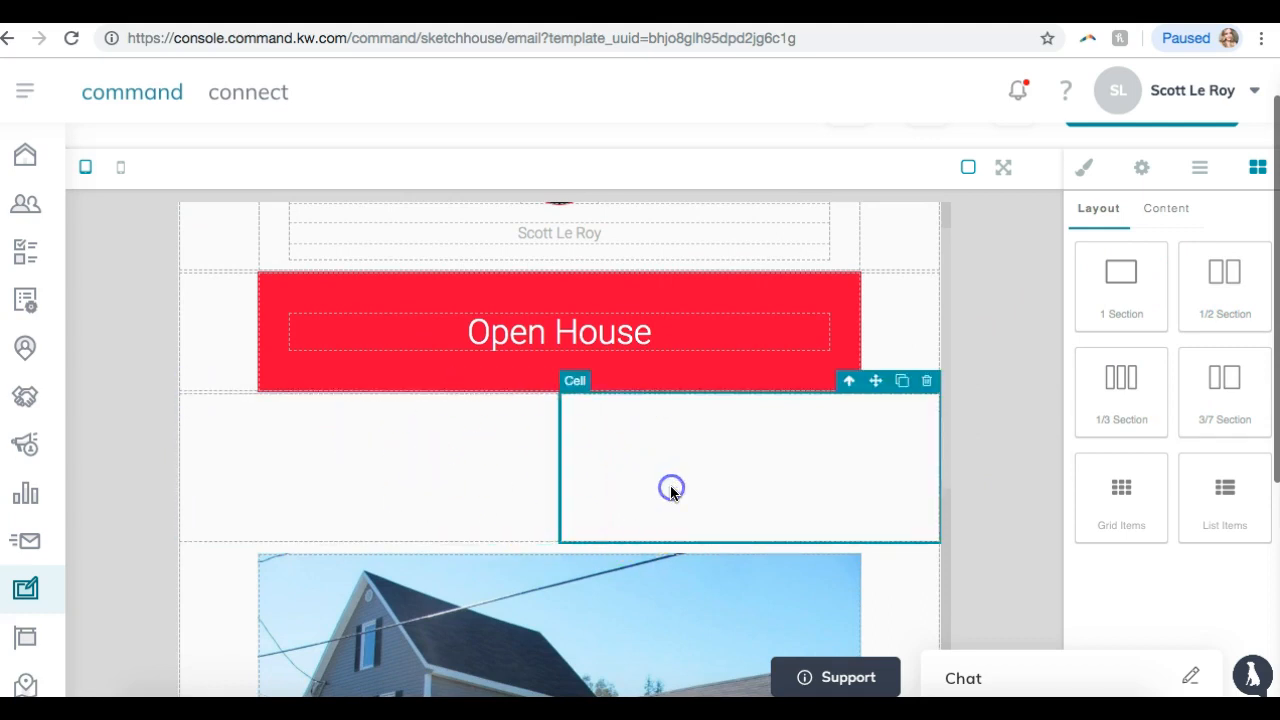
left_click(1148, 208)
left_click_drag(1140, 294, 670, 443)
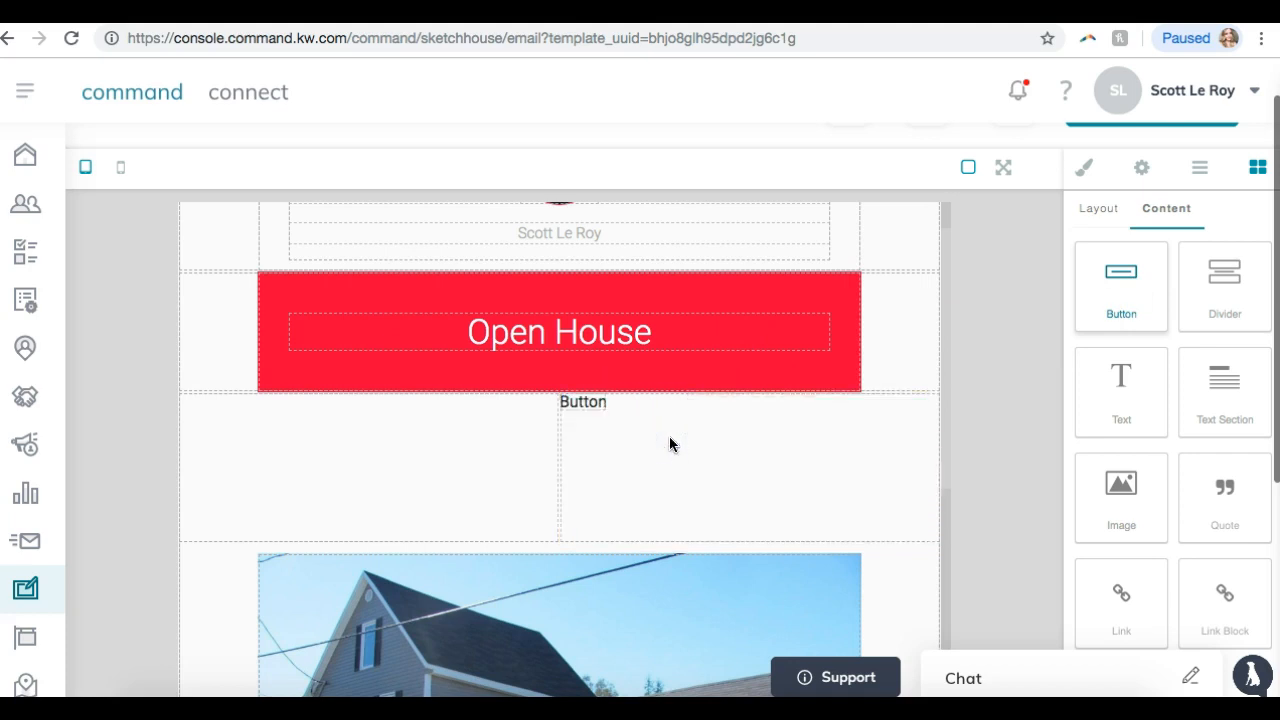
left_click_drag(1121, 487, 338, 429)
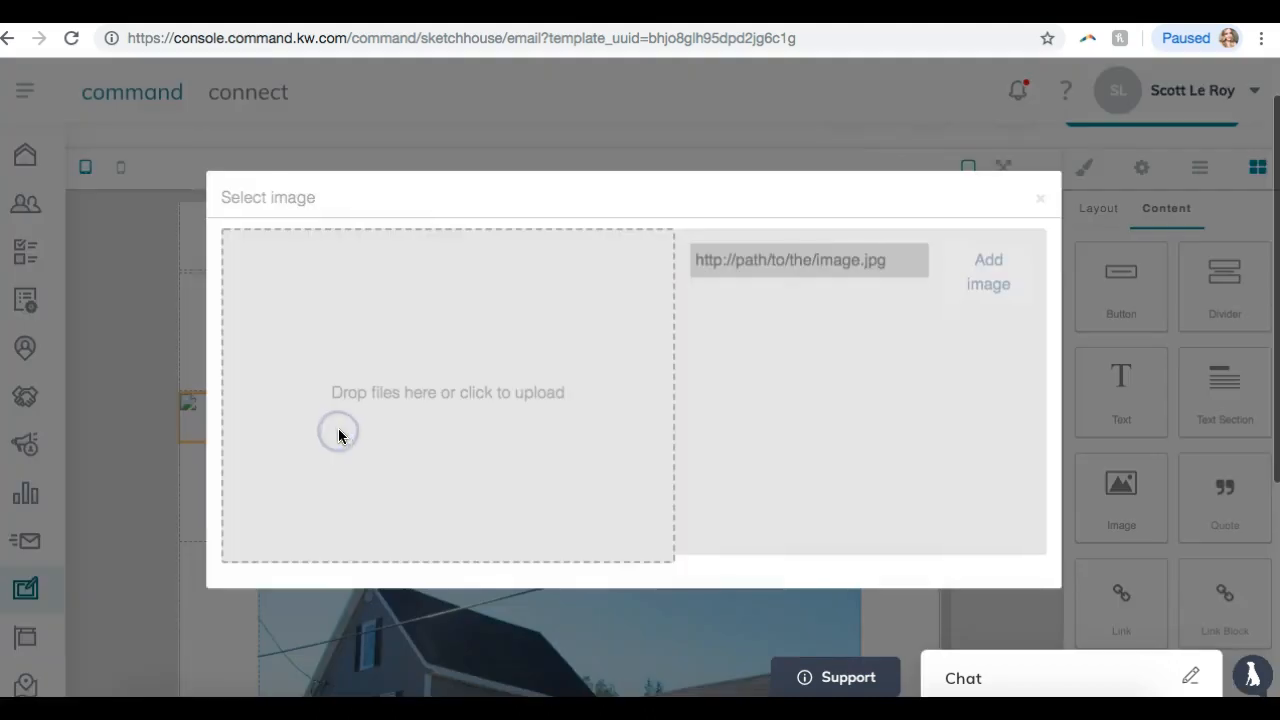
left_click(1038, 195)
- Select the new button and copy the email to My Sketches
left_click(588, 403)
left_click(588, 405)
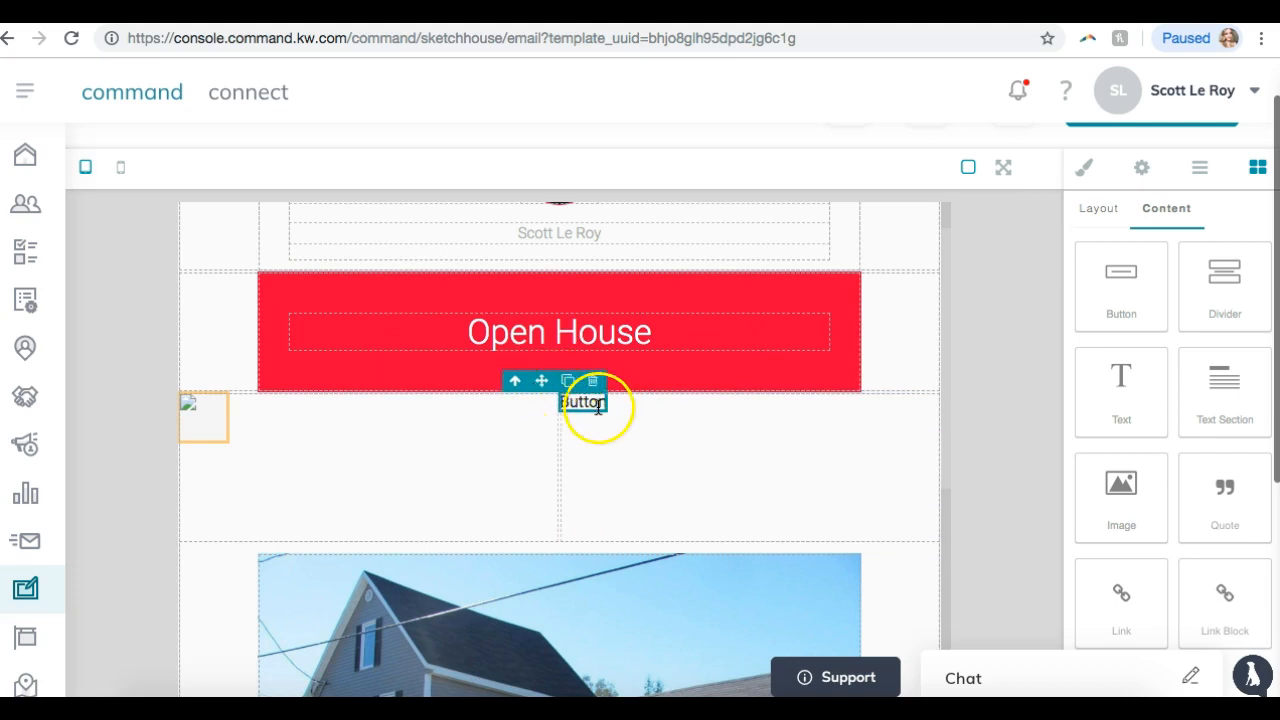
scroll(1006, 434, "down", 4)
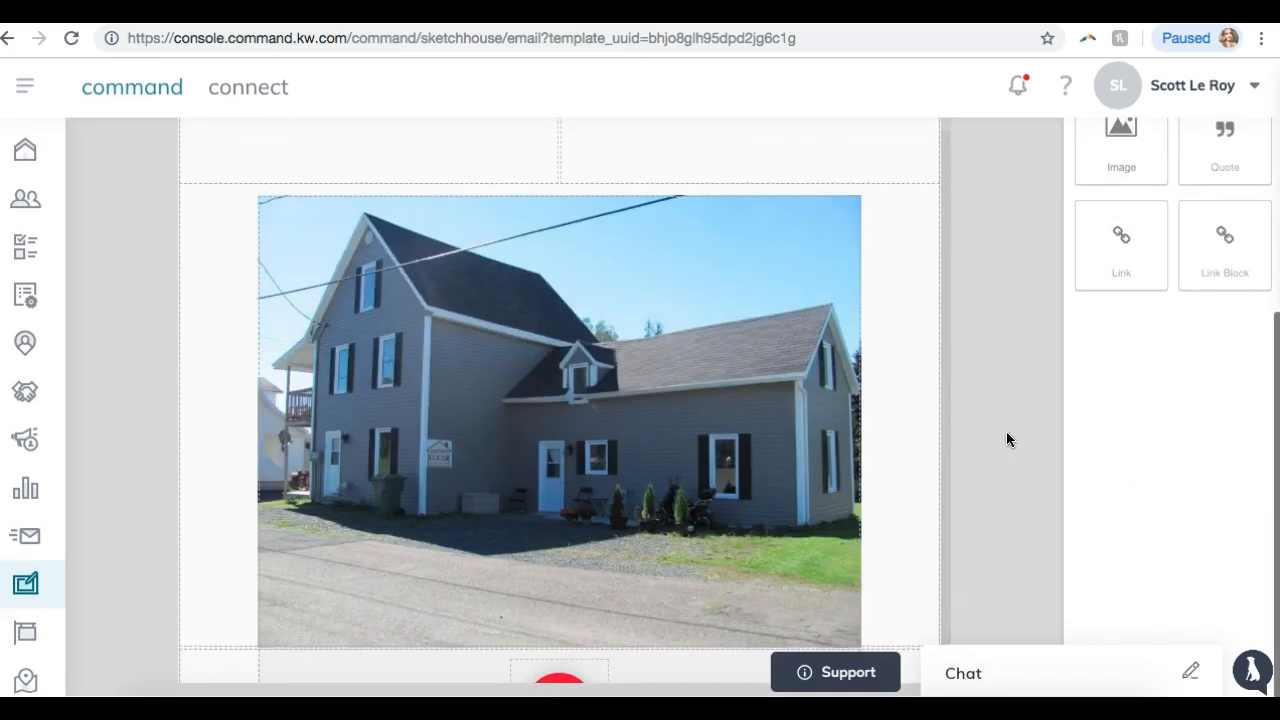
scroll(1006, 431, "up", 5)
left_click(1003, 356)
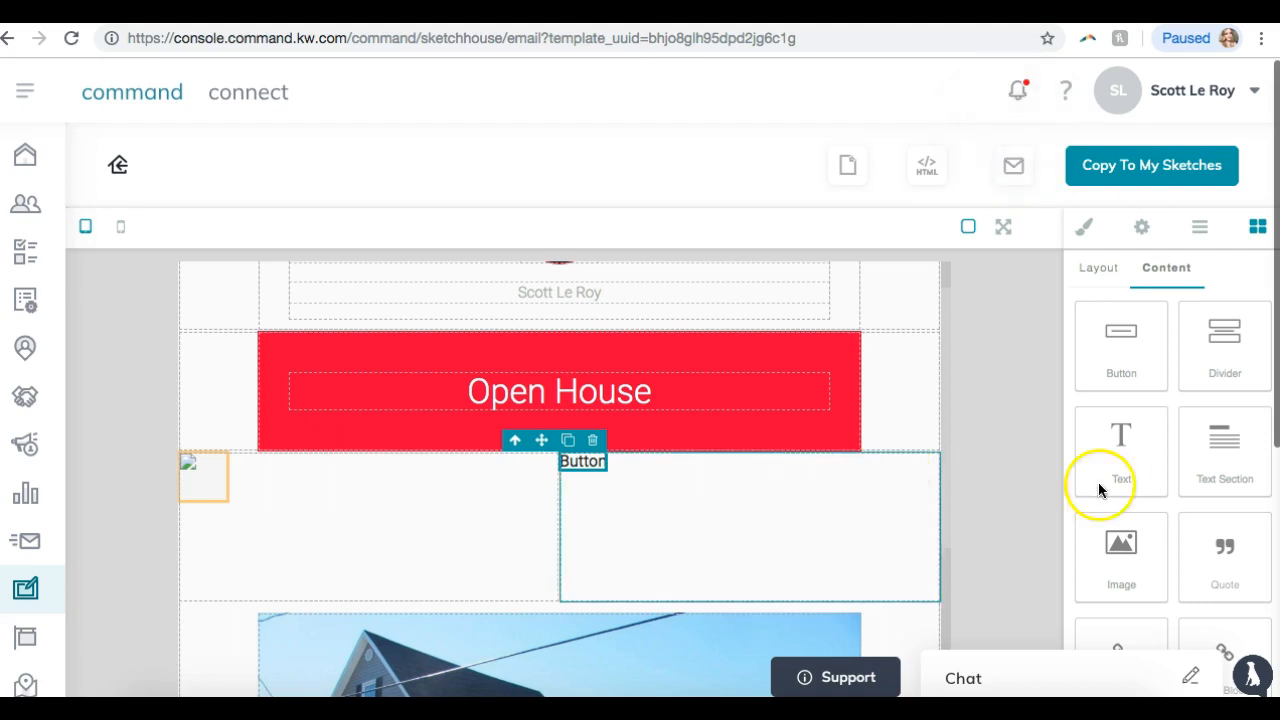
left_click(1175, 167)
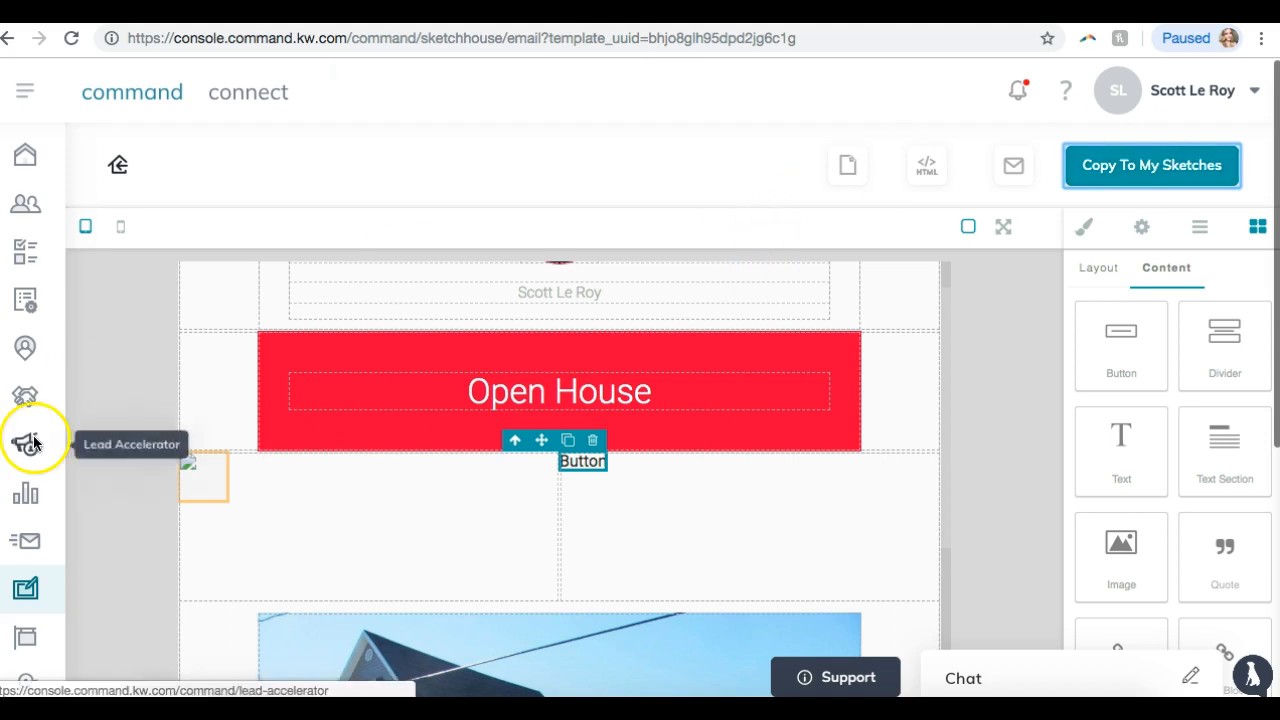
- Leave the unsaved editor for SketchHouse and browse the 9 templates in My Templates
left_click(35, 594)
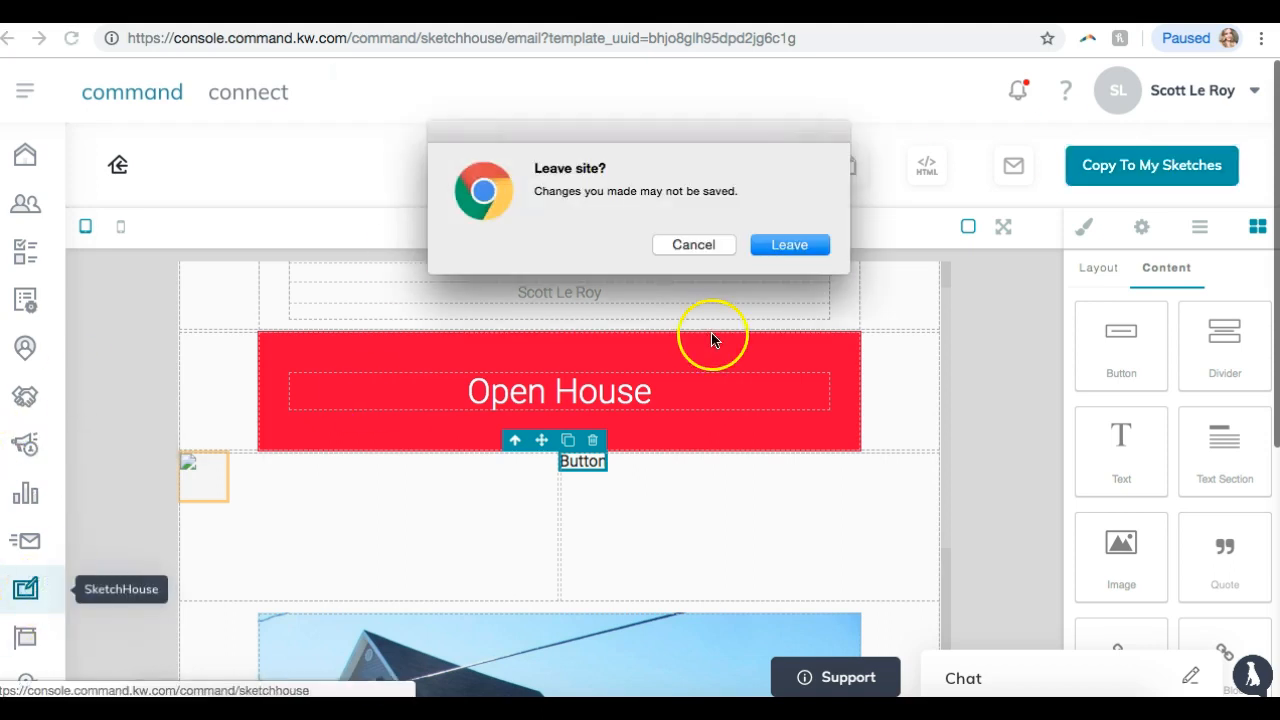
left_click(810, 242)
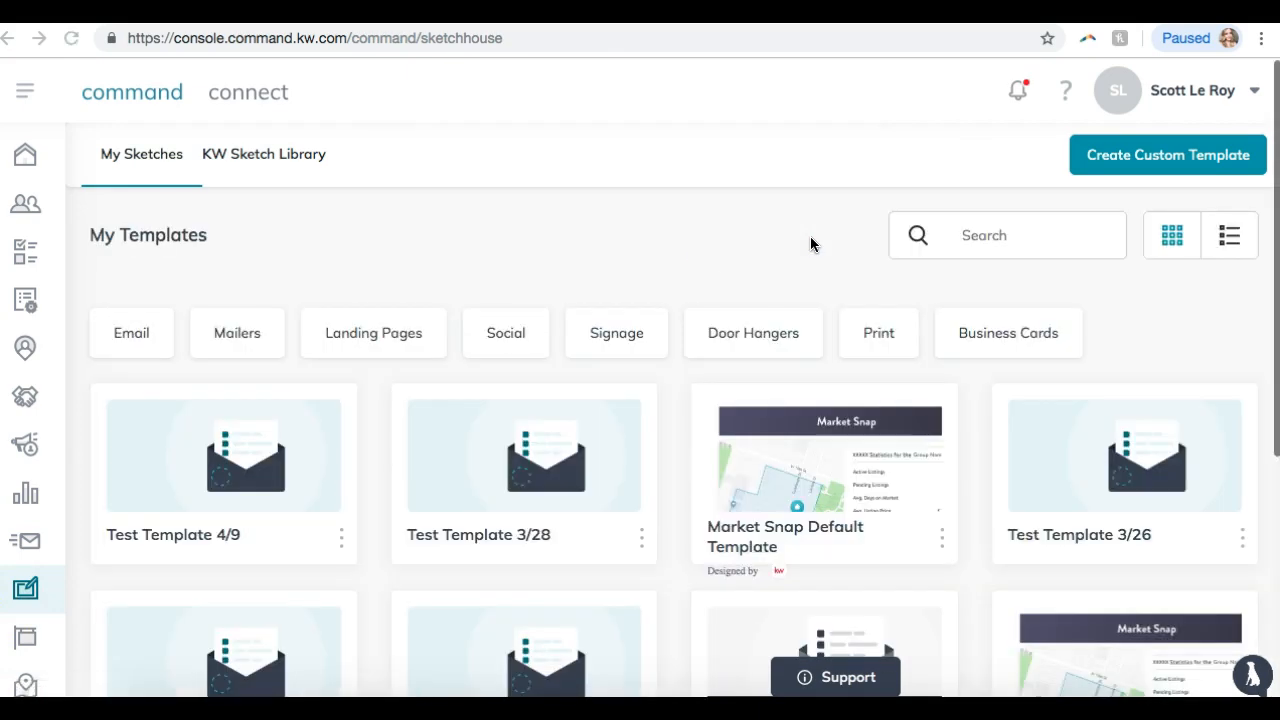
scroll(707, 333, "down", 3)
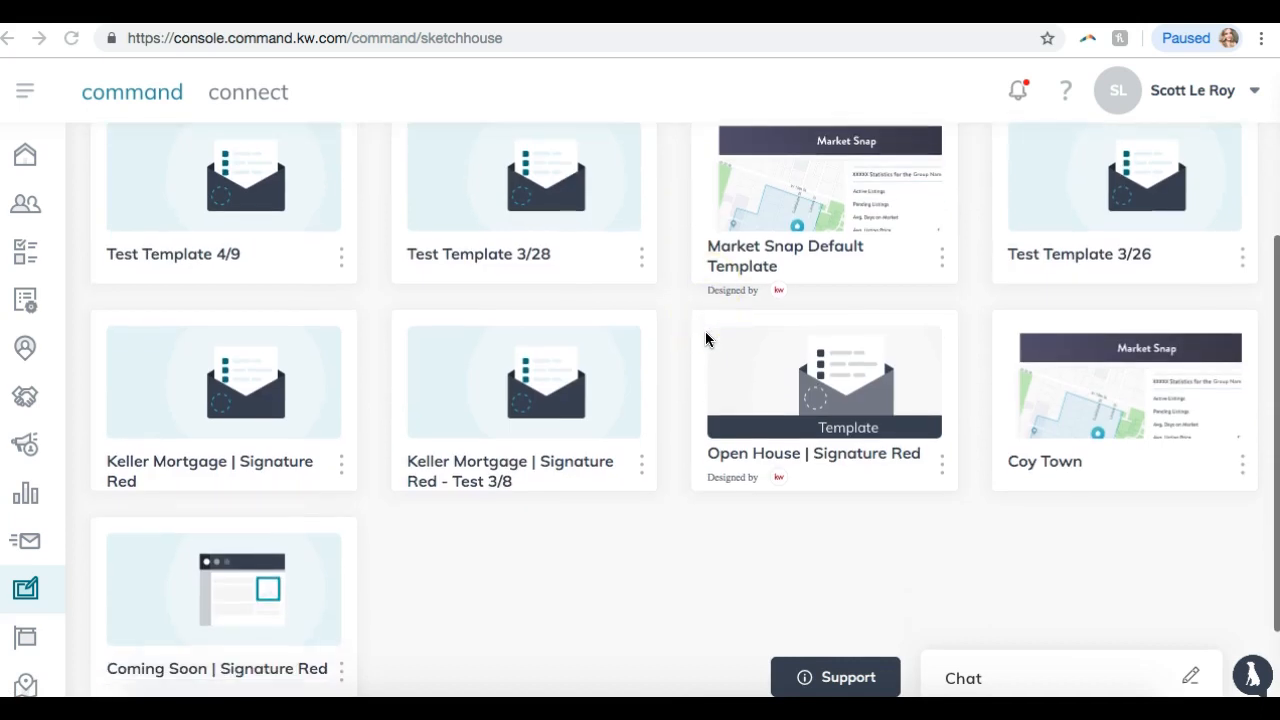
scroll(706, 333, "down", 1)
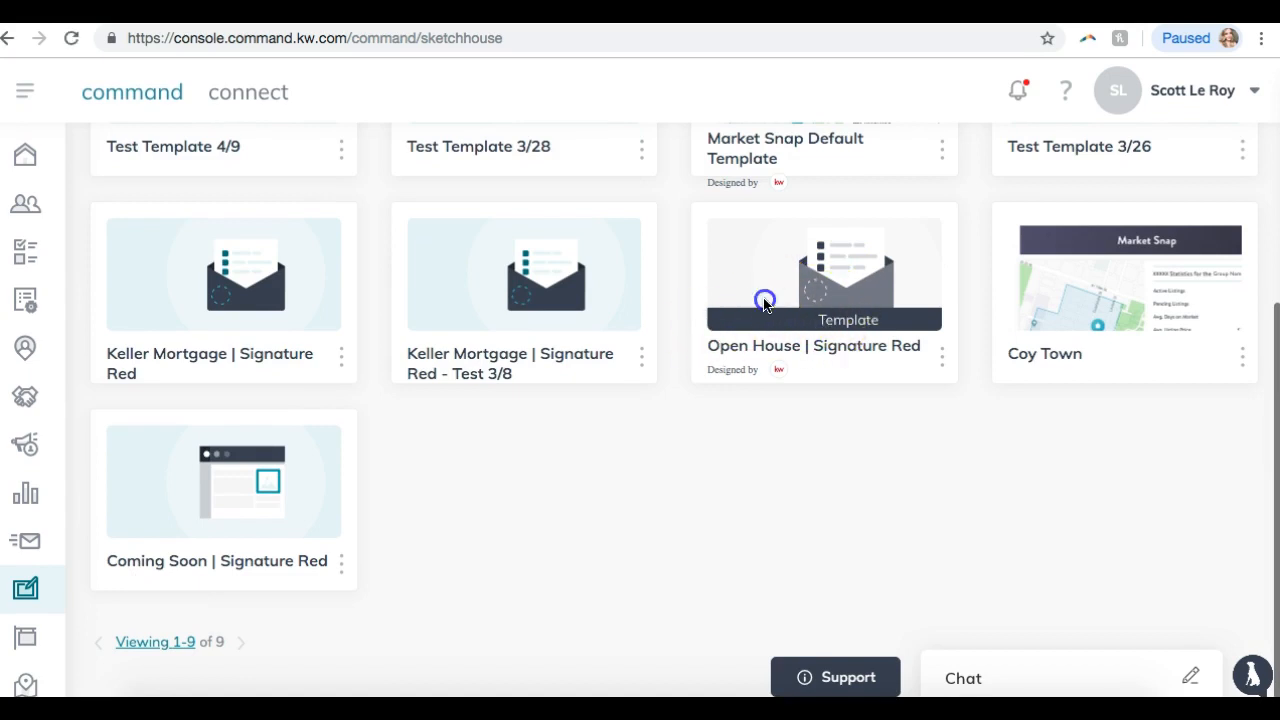
scroll(373, 543, "up", 4)
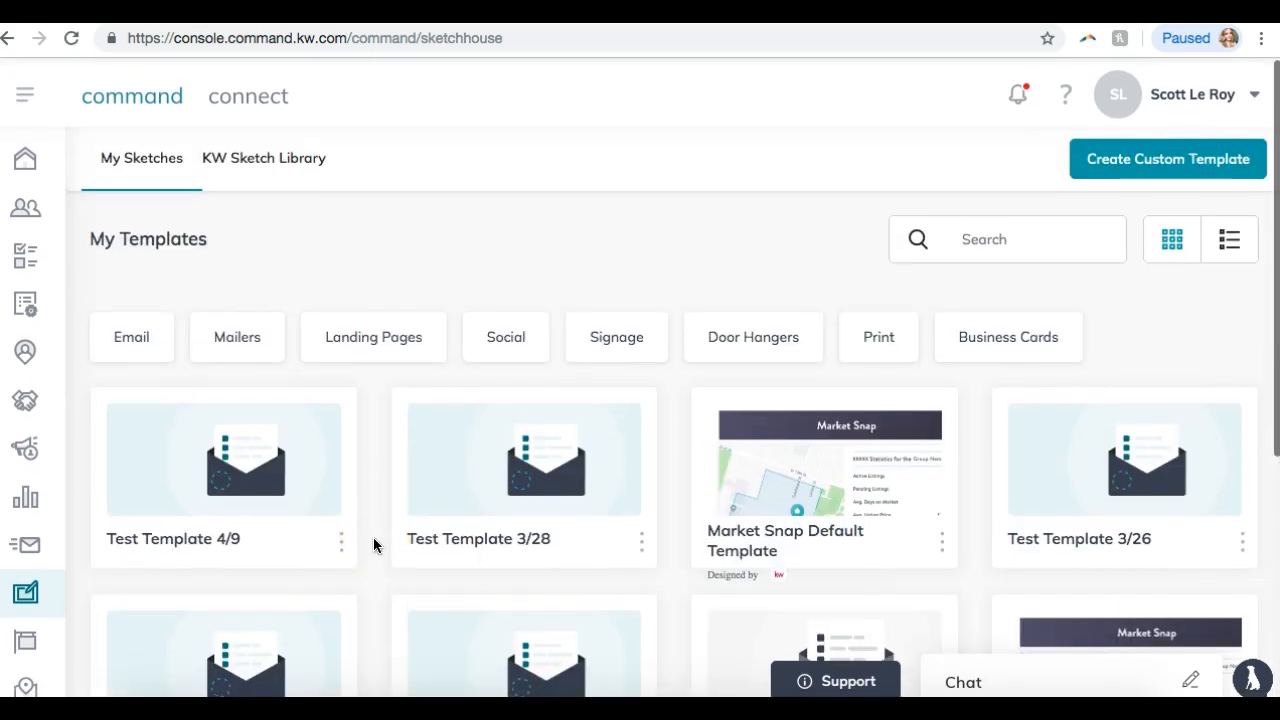
scroll(373, 545, "down", 4)
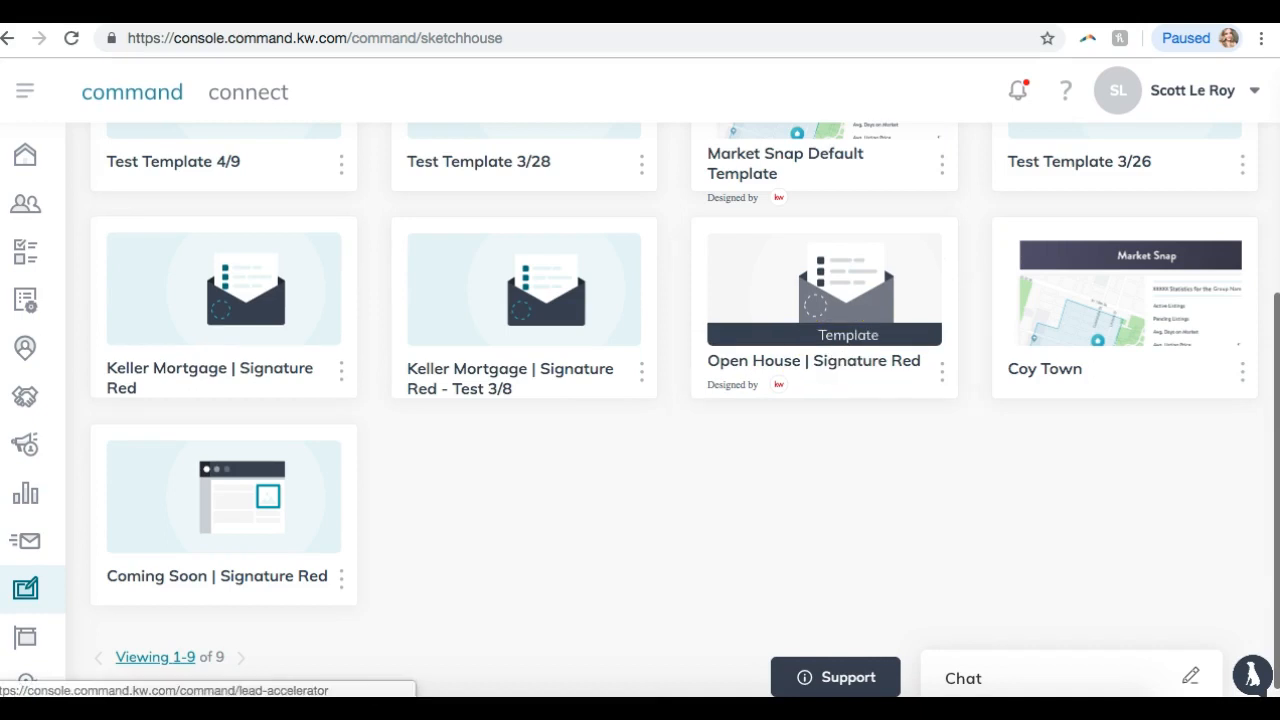
- Start a new email campaign, find Select Template has no options, and close the form
left_click(30, 548)
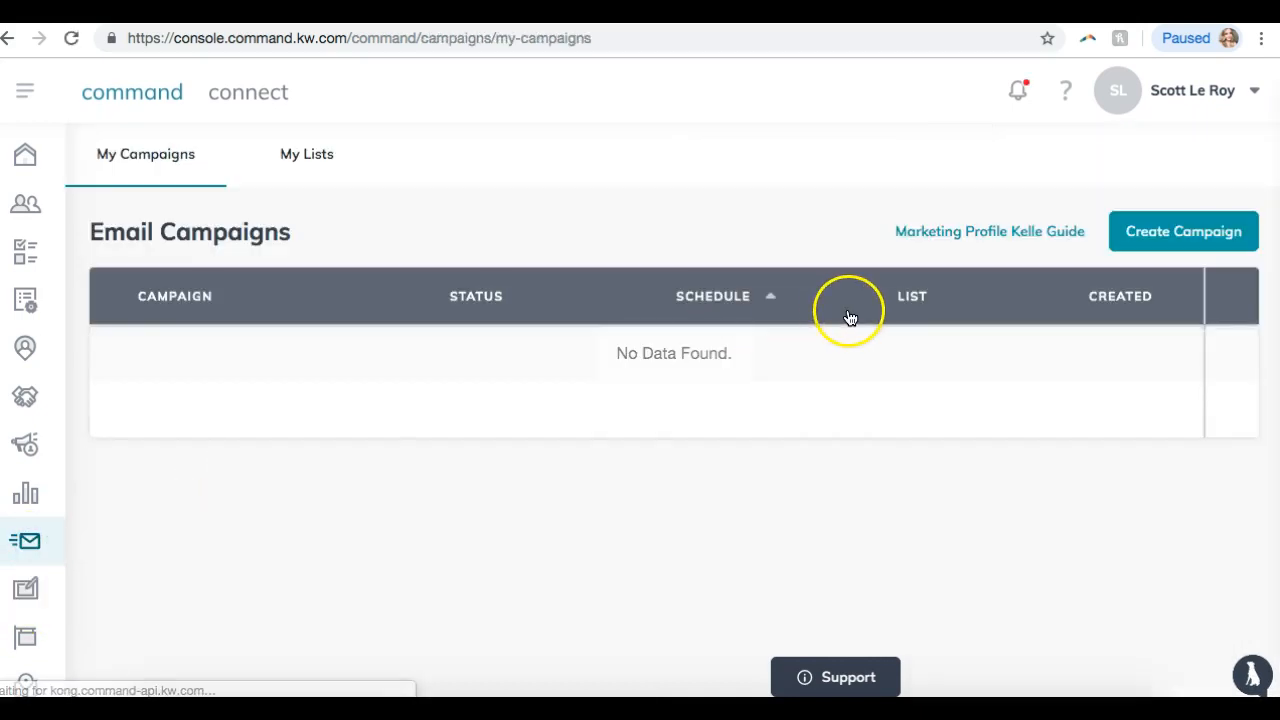
left_click(1150, 234)
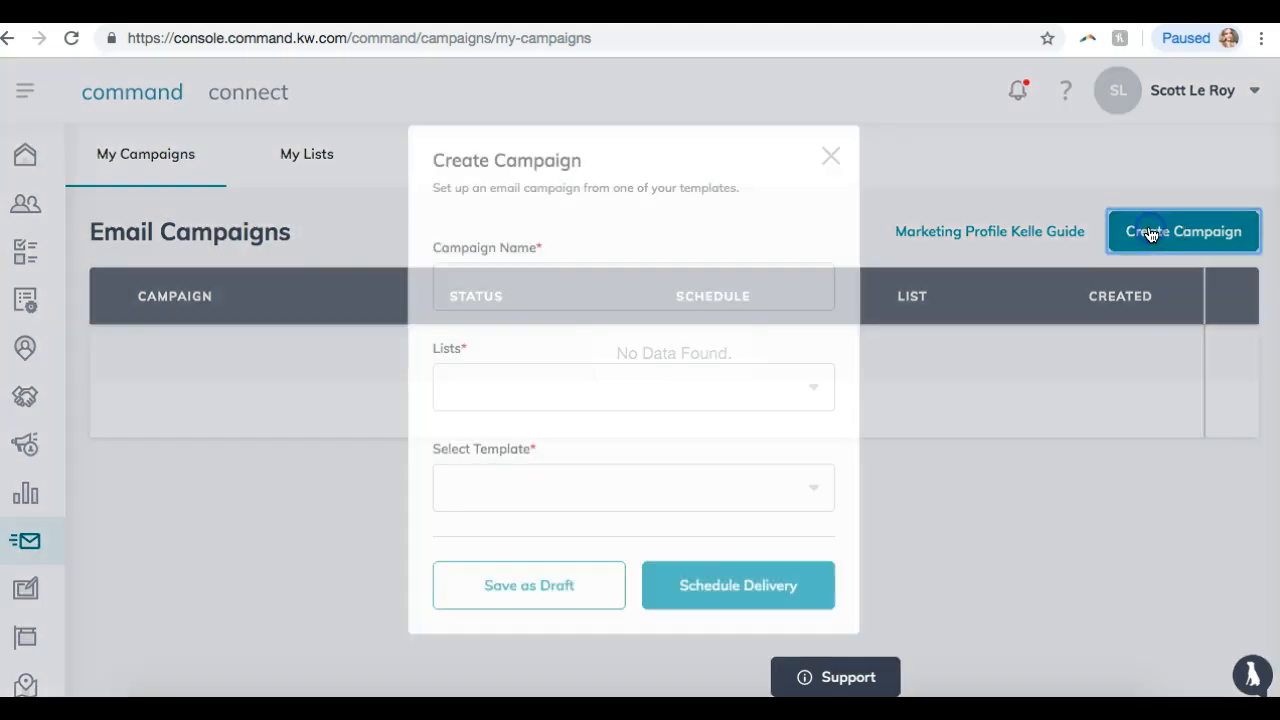
left_click(503, 484)
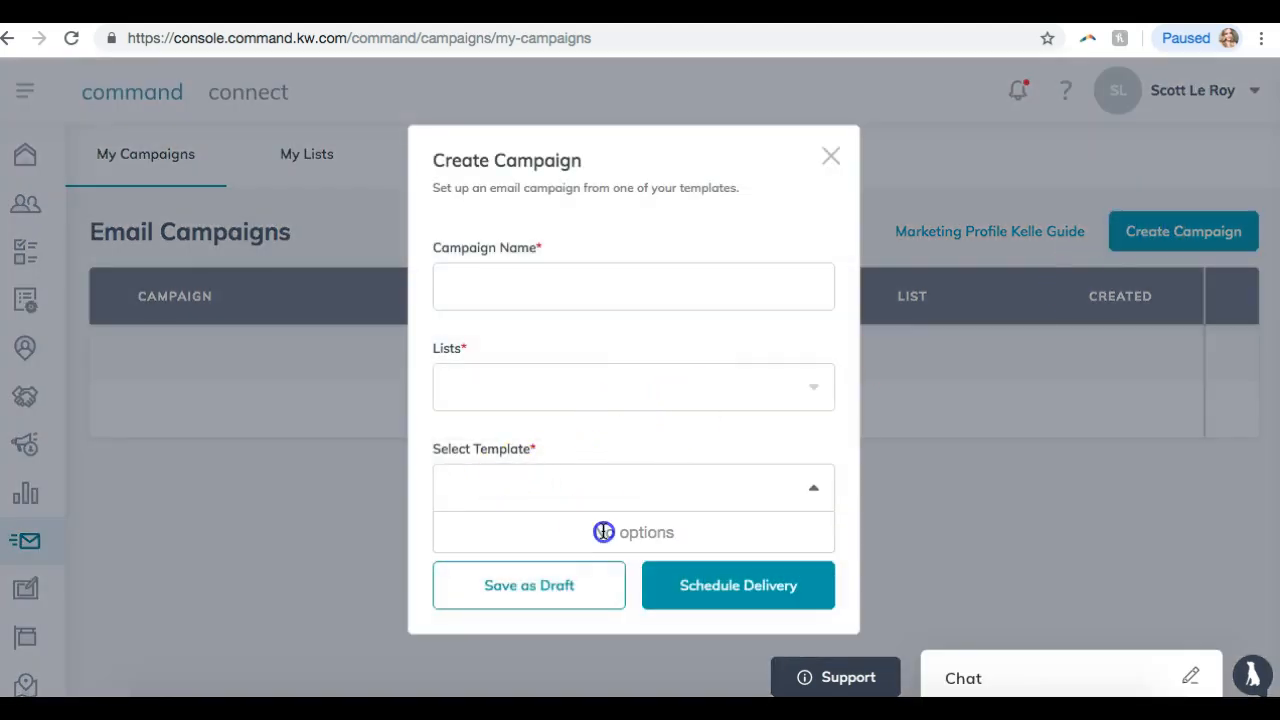
left_click(830, 156)
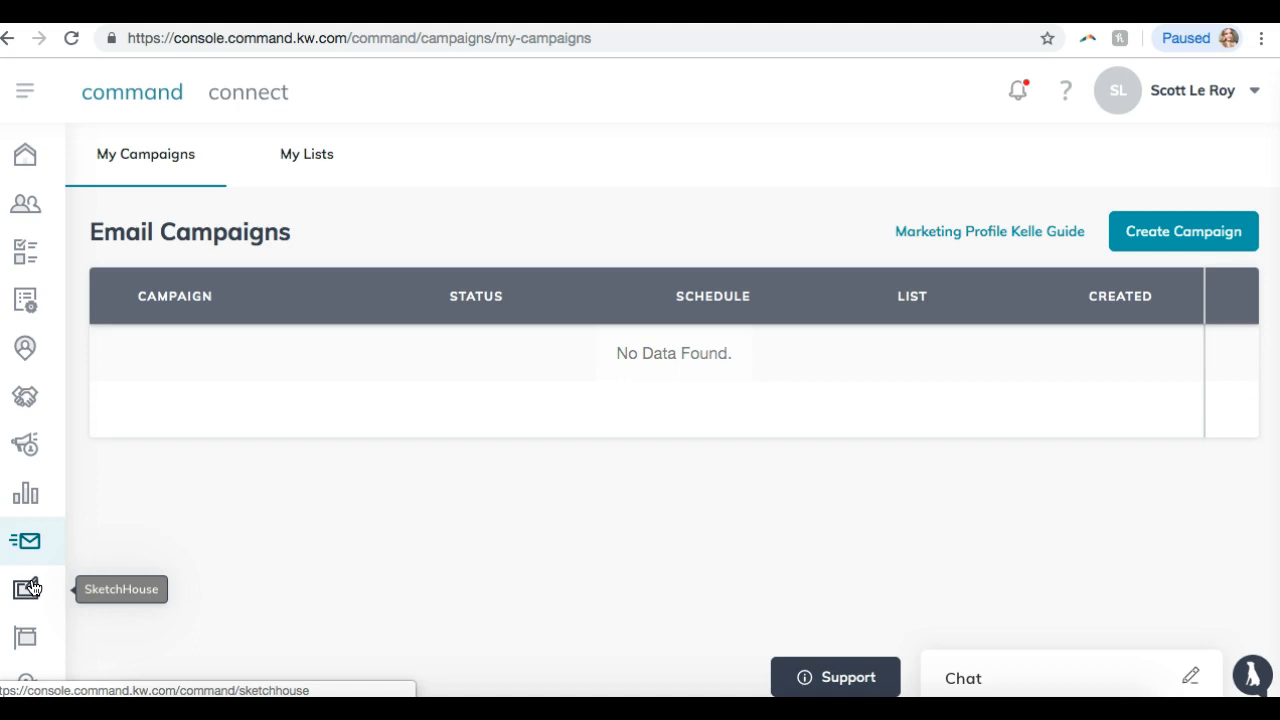
left_click(30, 588)
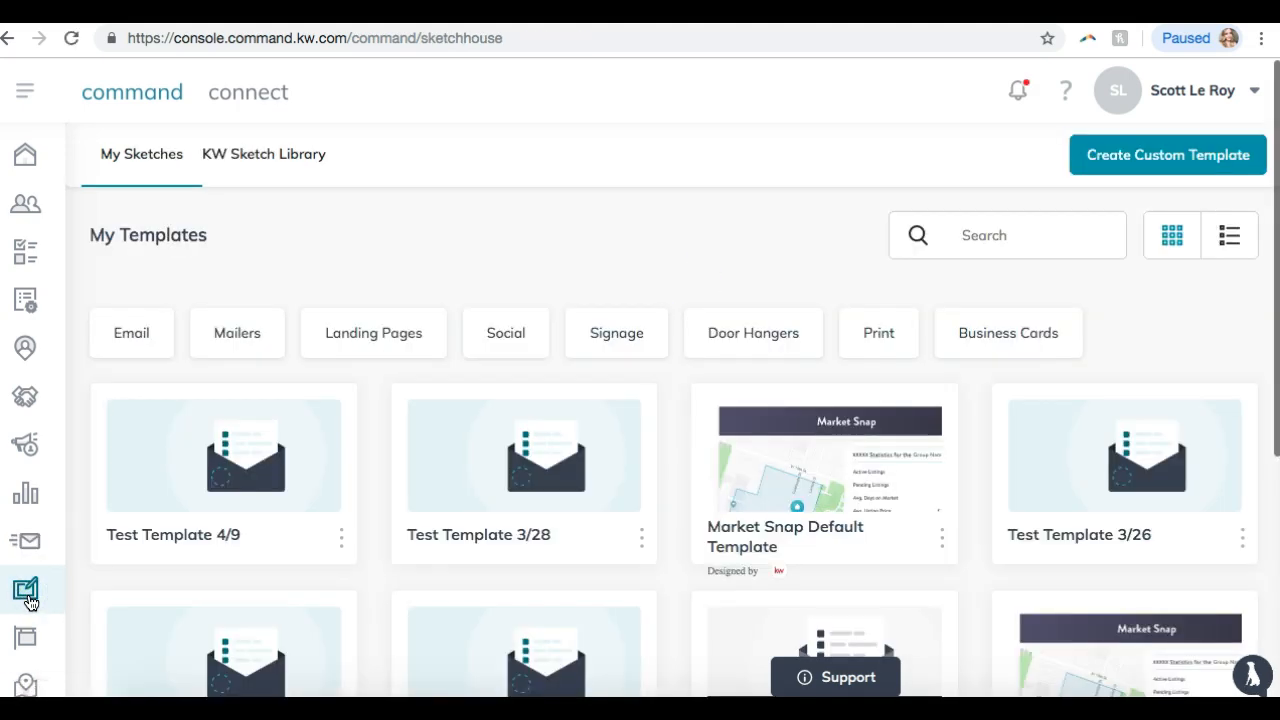
- Glance at the KW Sketch Library, return to My Sketches, and start a custom template
left_click(245, 175)
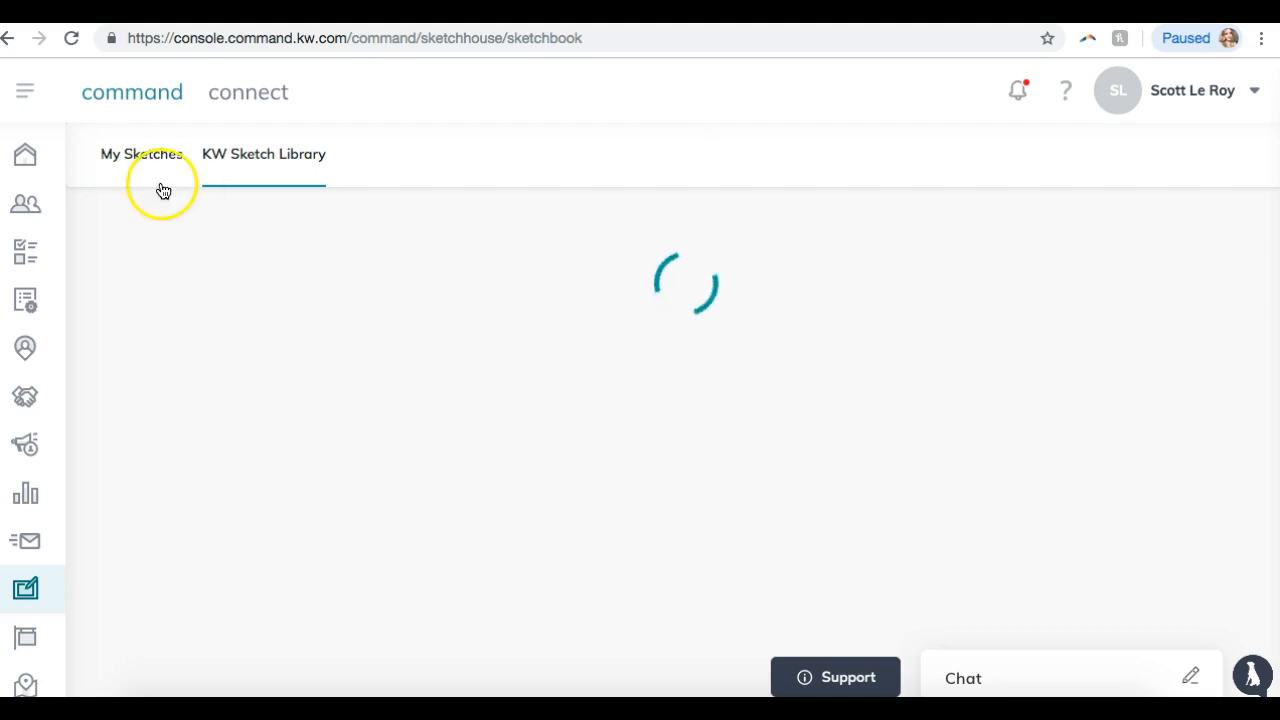
left_click(103, 152)
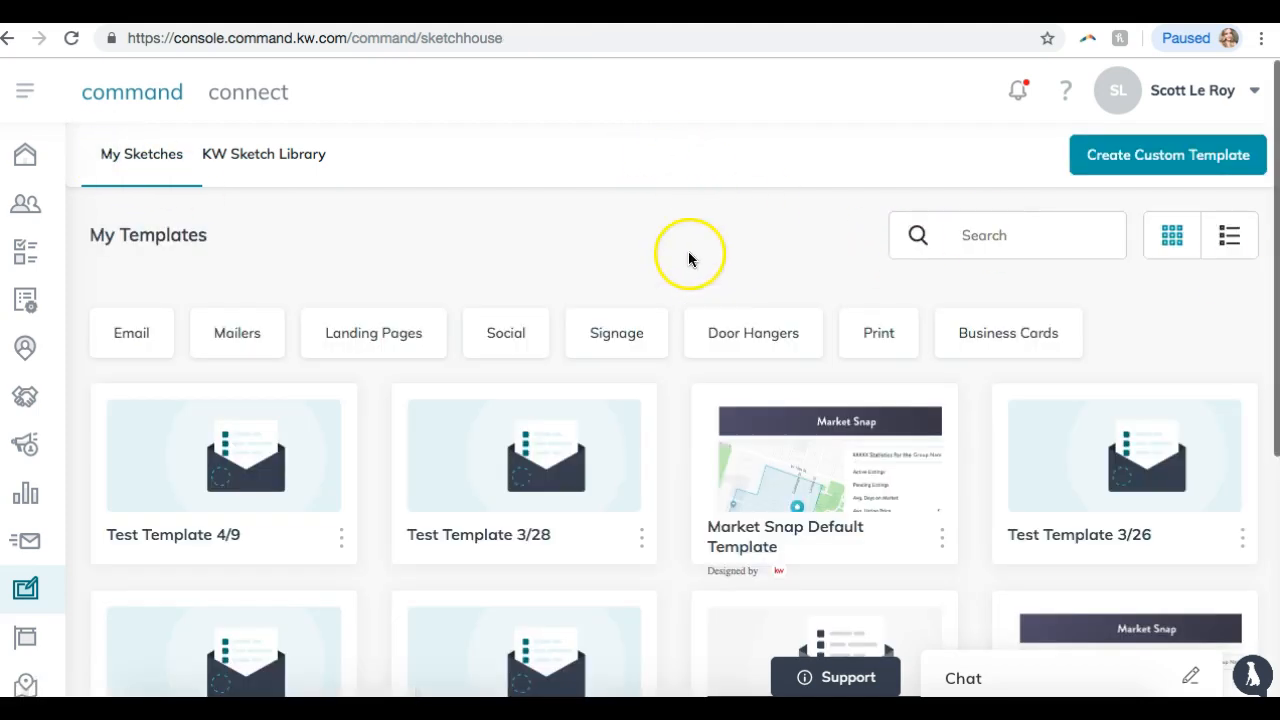
left_click(1171, 152)
- Name the template 'CUstom Template', choose the Market Neighborhood Snapshot type, and create the sketch
left_click(565, 368)
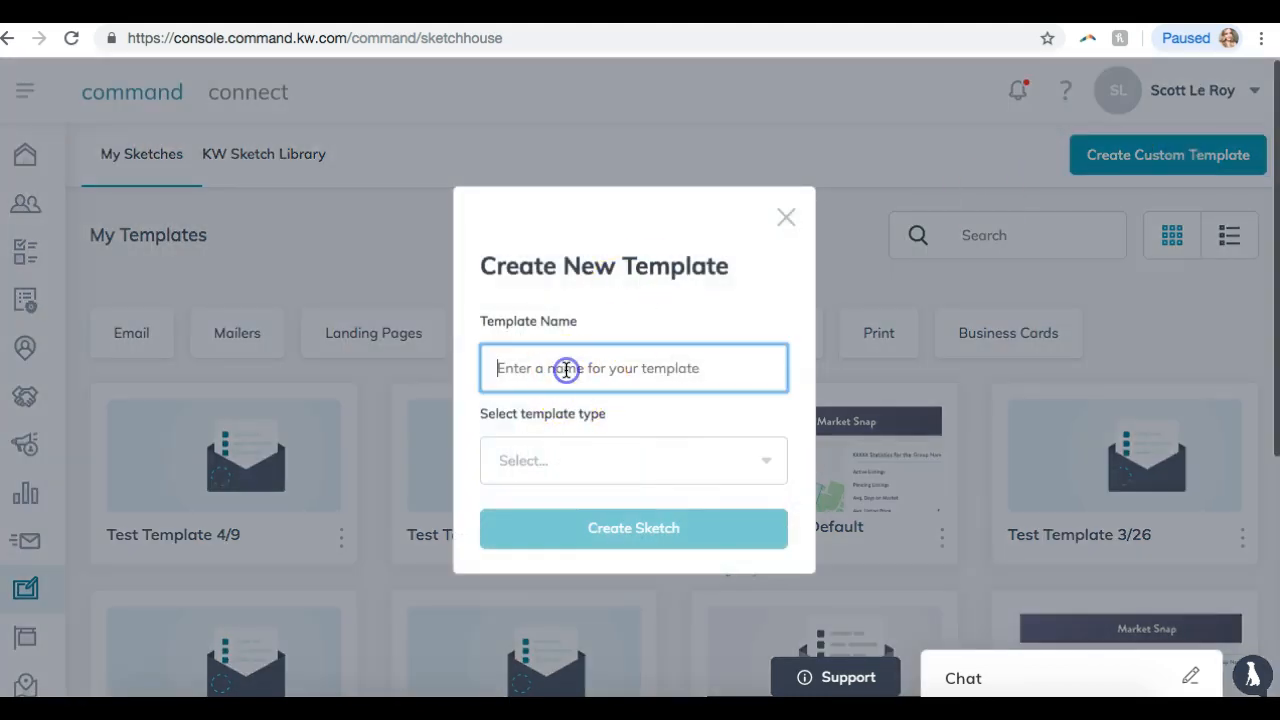
type("C")
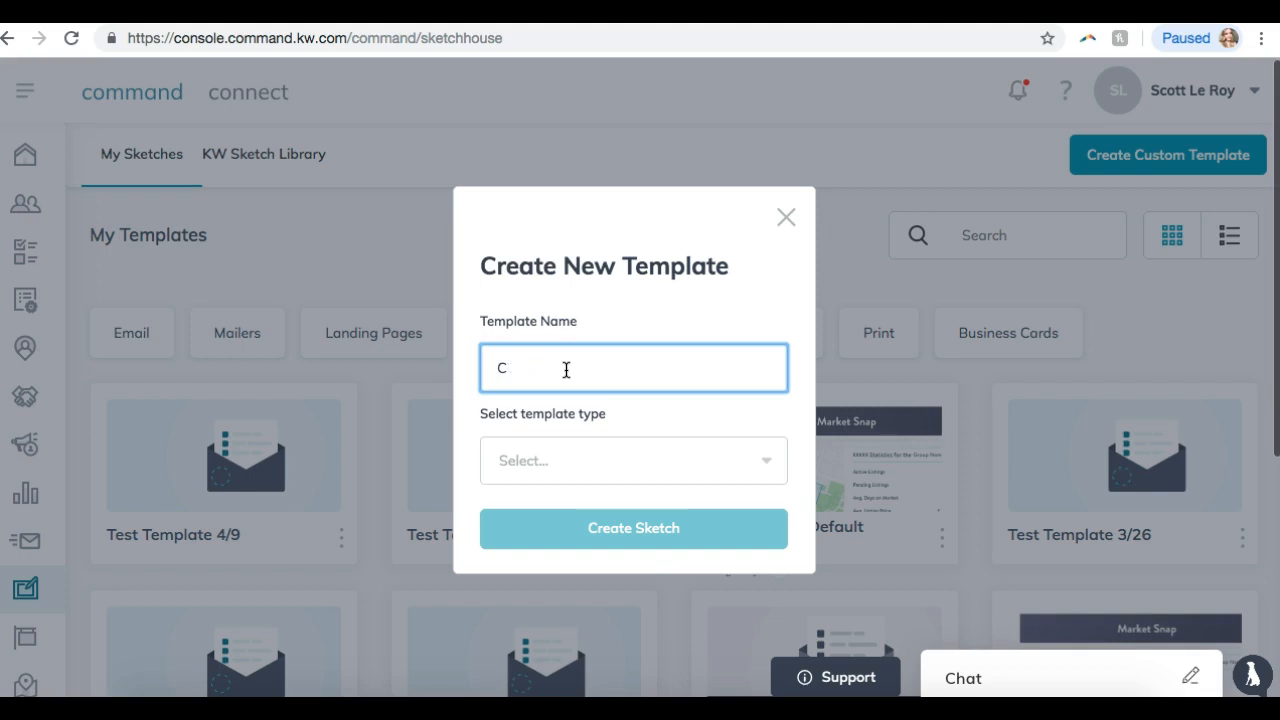
type("Ustom Template")
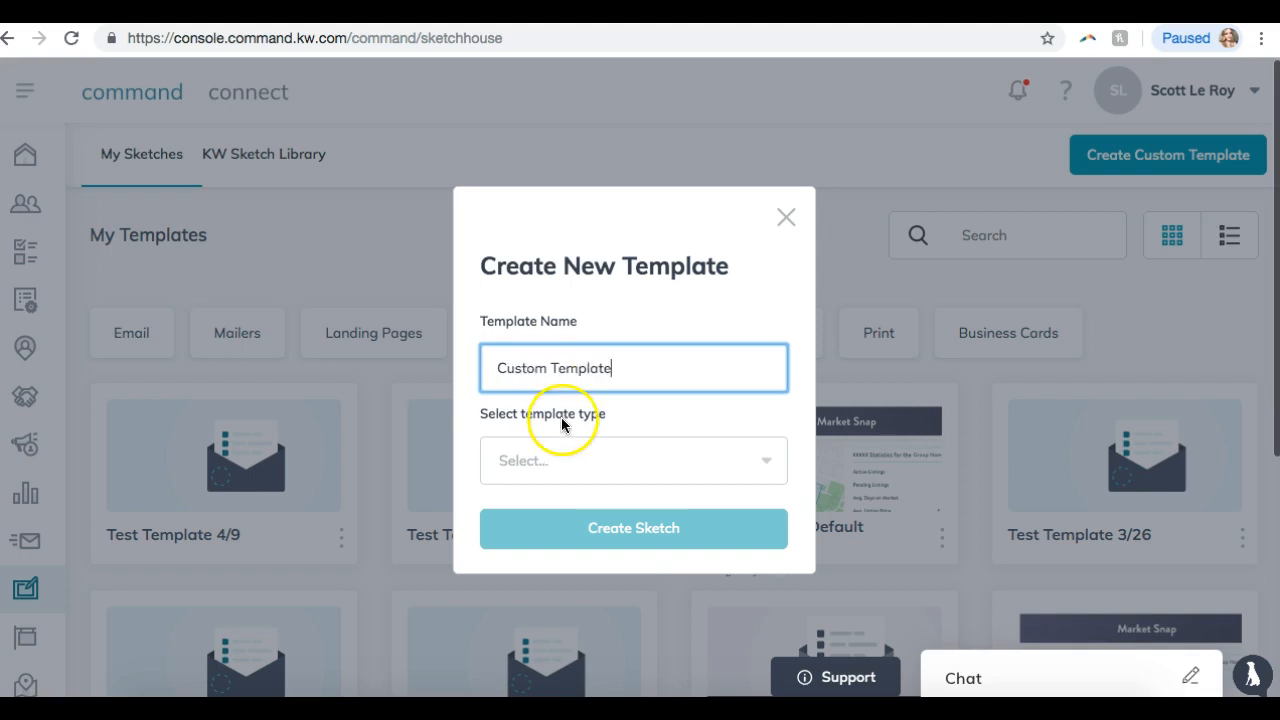
scroll(560, 440, "down", 1)
left_click(529, 477)
scroll(543, 517, "down", 1)
scroll(545, 518, "up", 1)
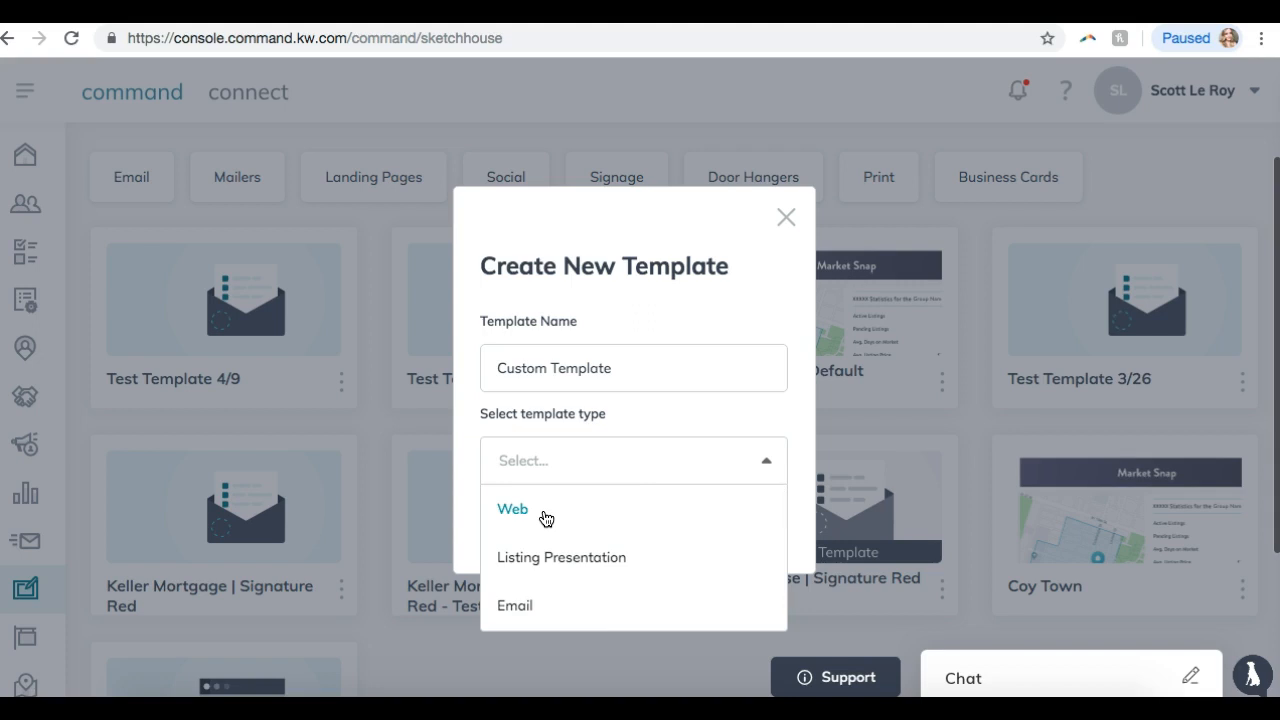
scroll(545, 518, "down", 1)
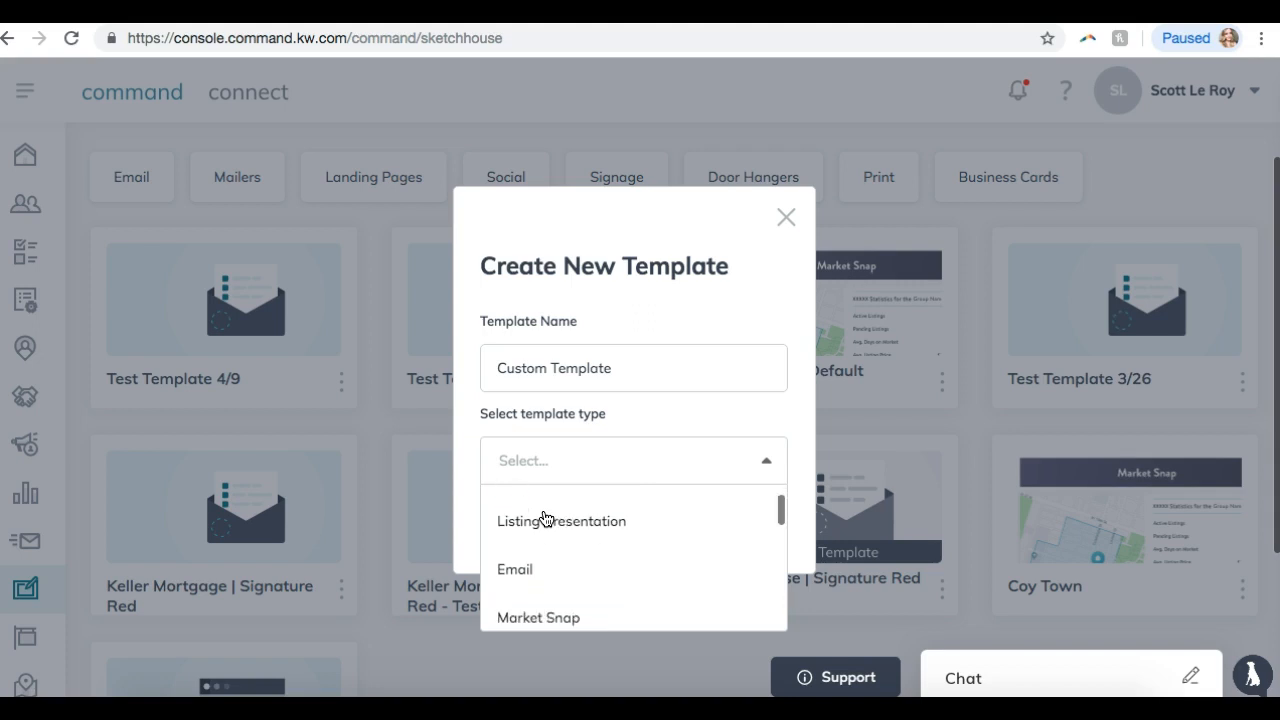
scroll(515, 586, "down", 1)
scroll(529, 580, "down", 1)
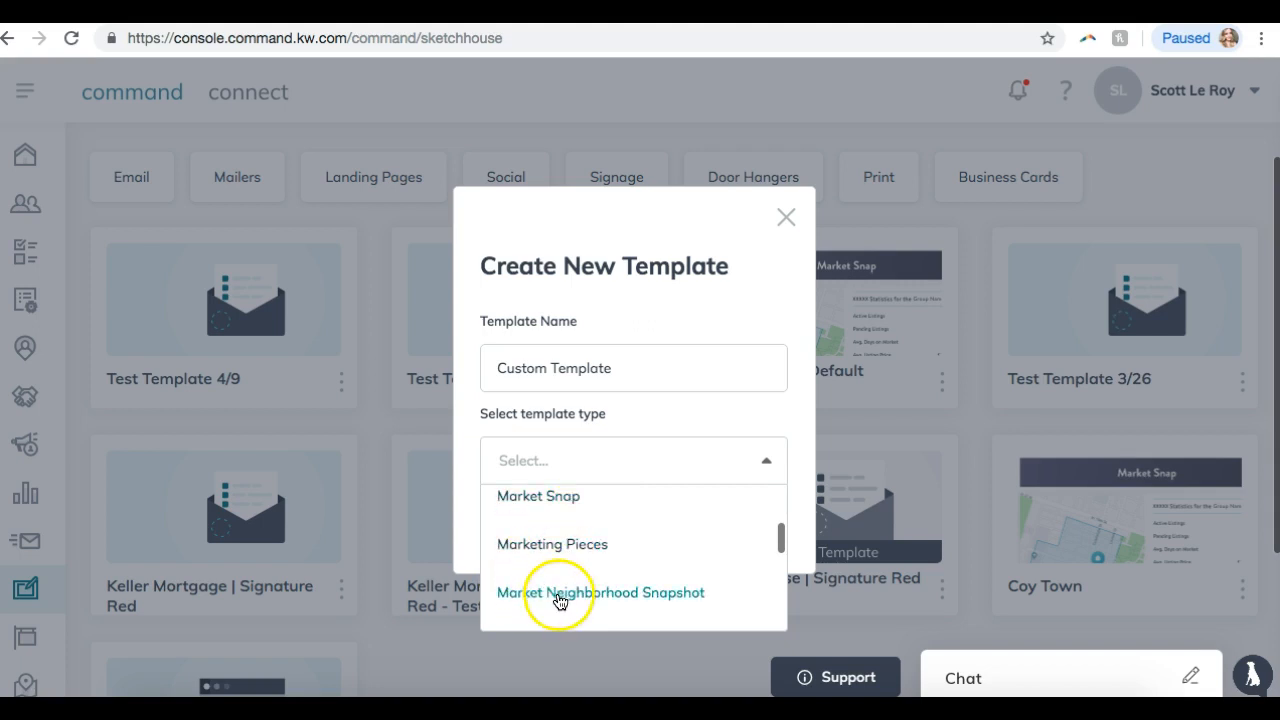
scroll(559, 600, "down", 1)
scroll(591, 582, "down", 1)
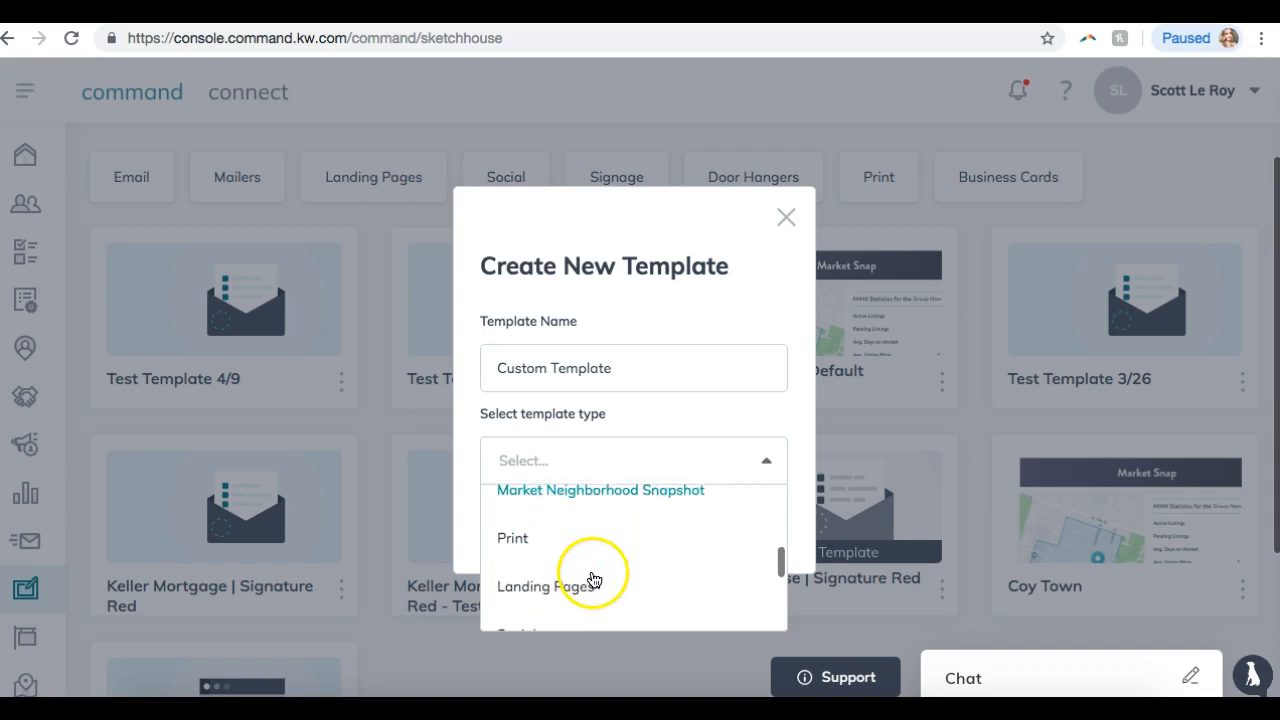
scroll(531, 560, "down", 4)
scroll(533, 560, "down", 1)
scroll(533, 560, "up", 6)
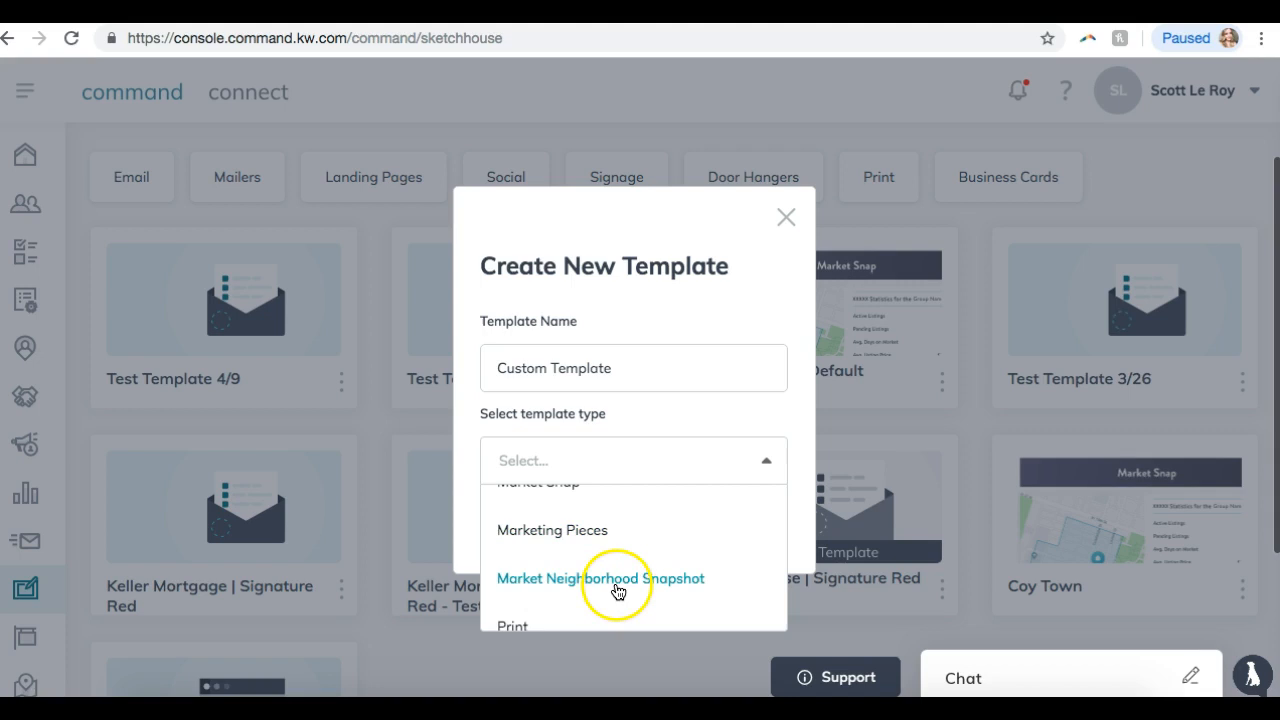
scroll(622, 591, "down", 2)
scroll(622, 543, "up", 1)
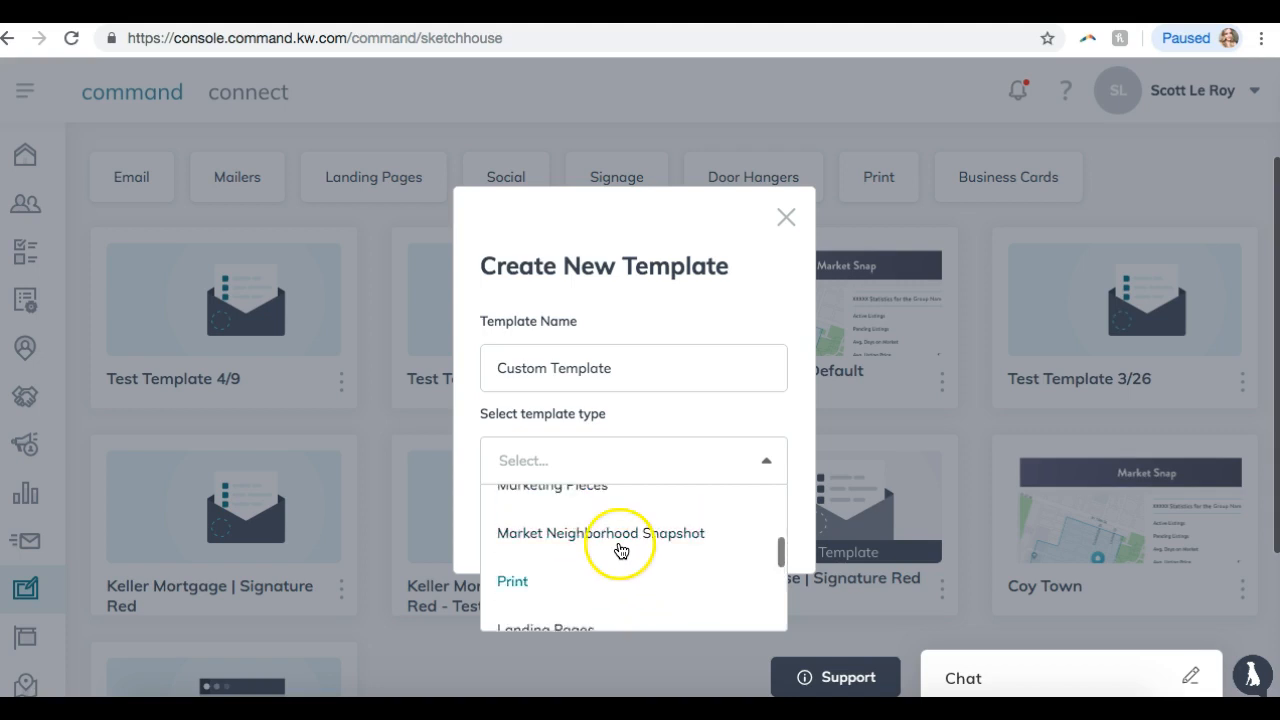
left_click(611, 531)
left_click(612, 539)
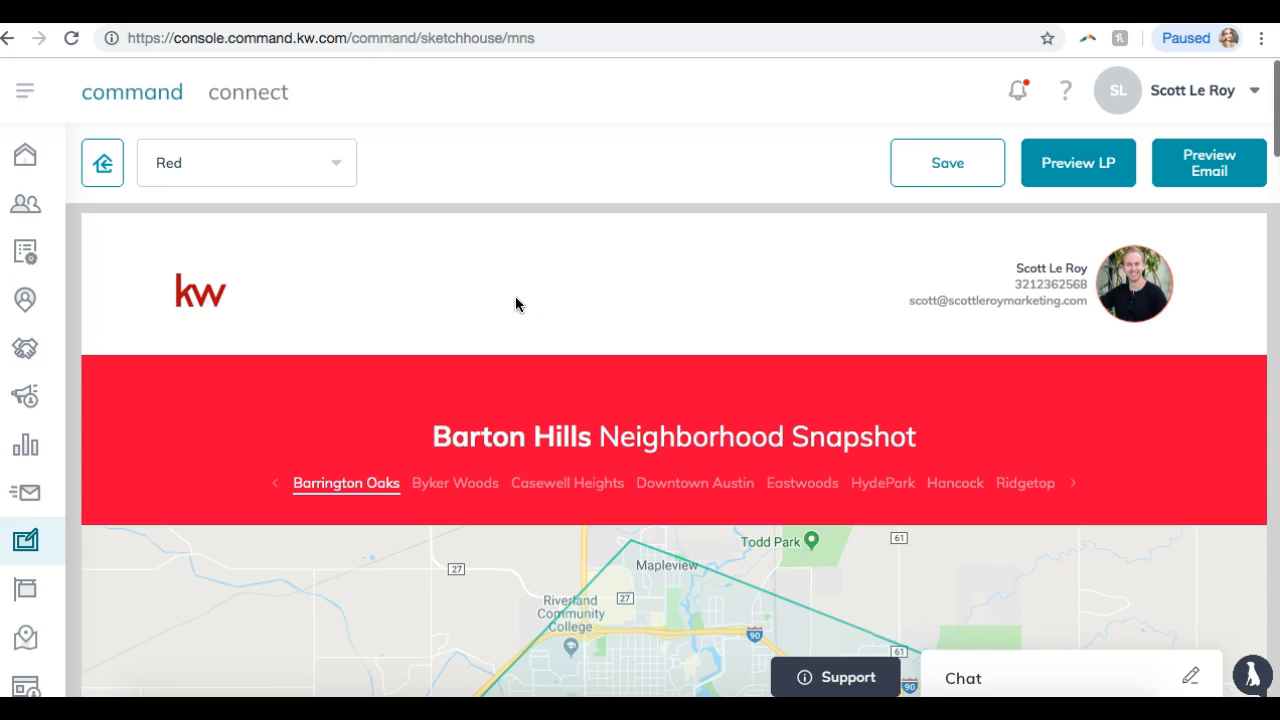
scroll(515, 299, "down", 5)
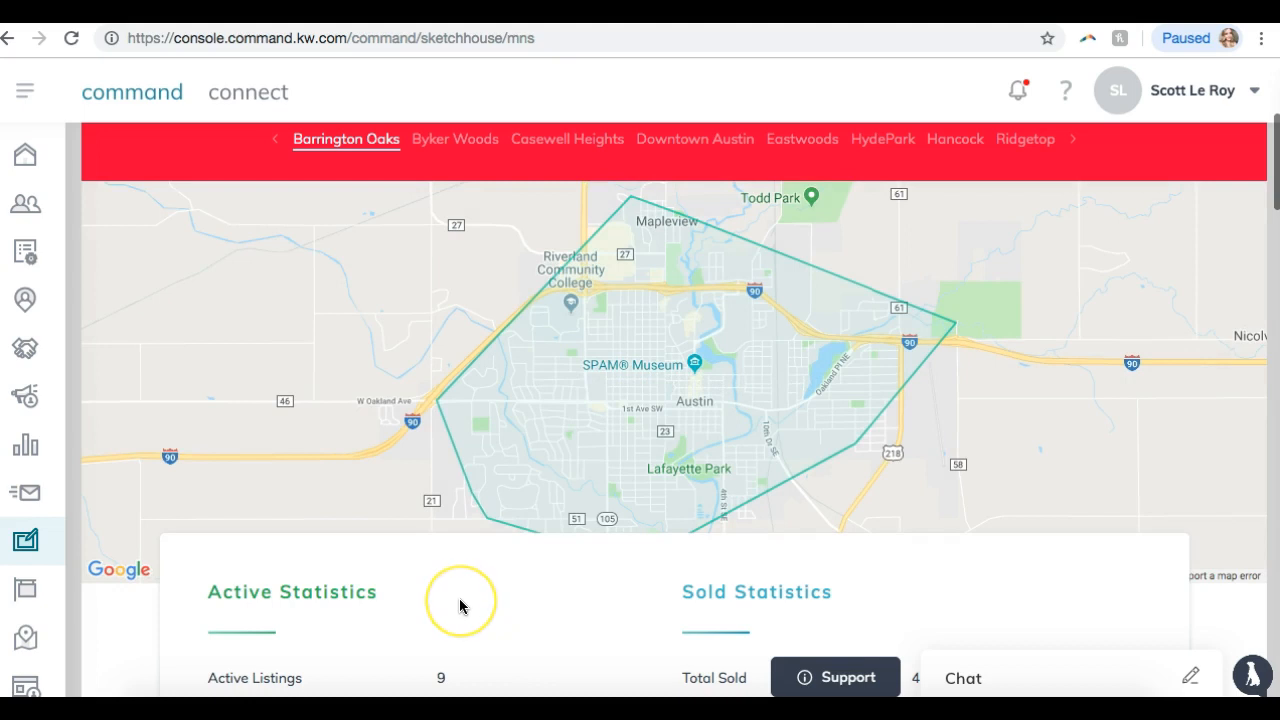
scroll(462, 600, "down", 3)
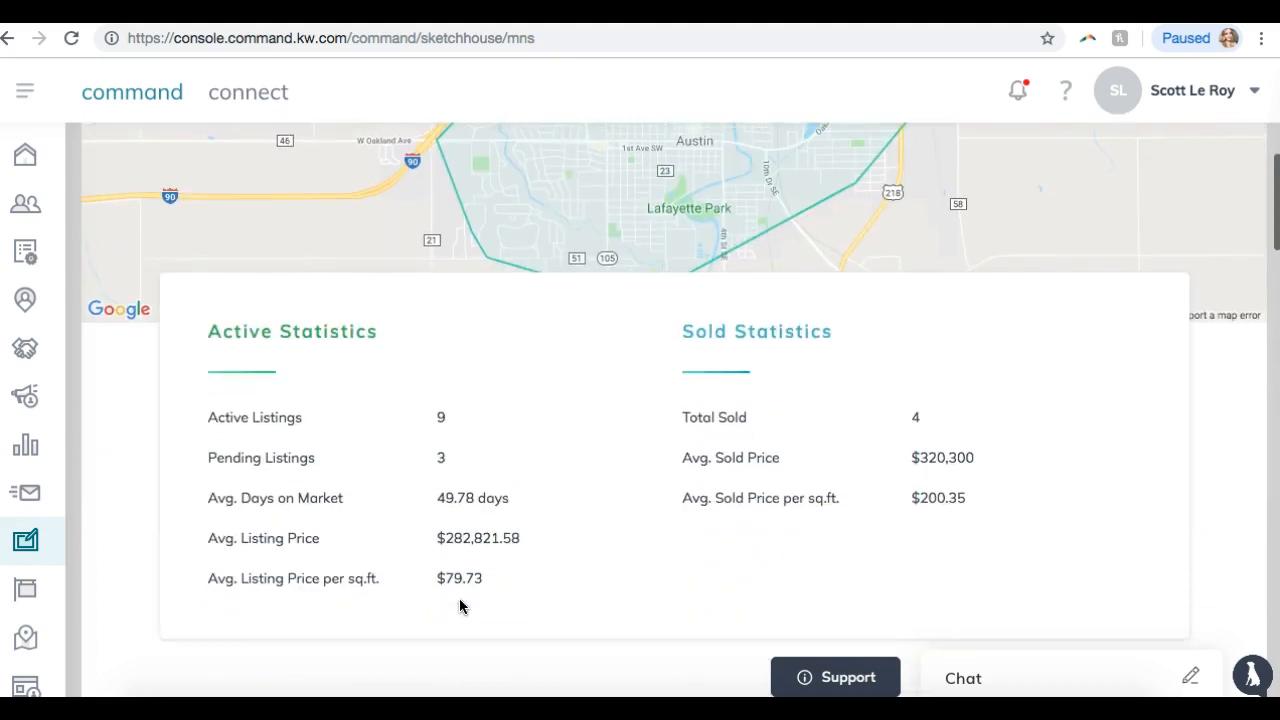
scroll(818, 375, "down", 5)
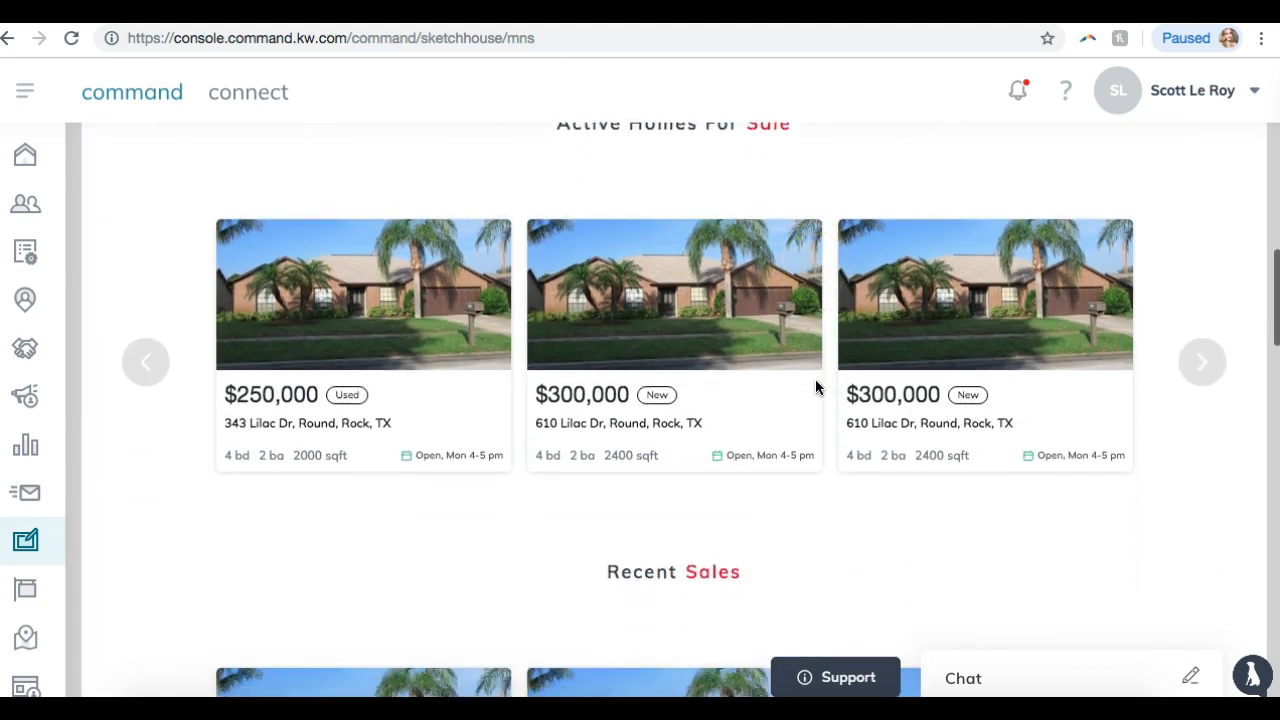
scroll(816, 387, "down", 2)
scroll(815, 387, "down", 5)
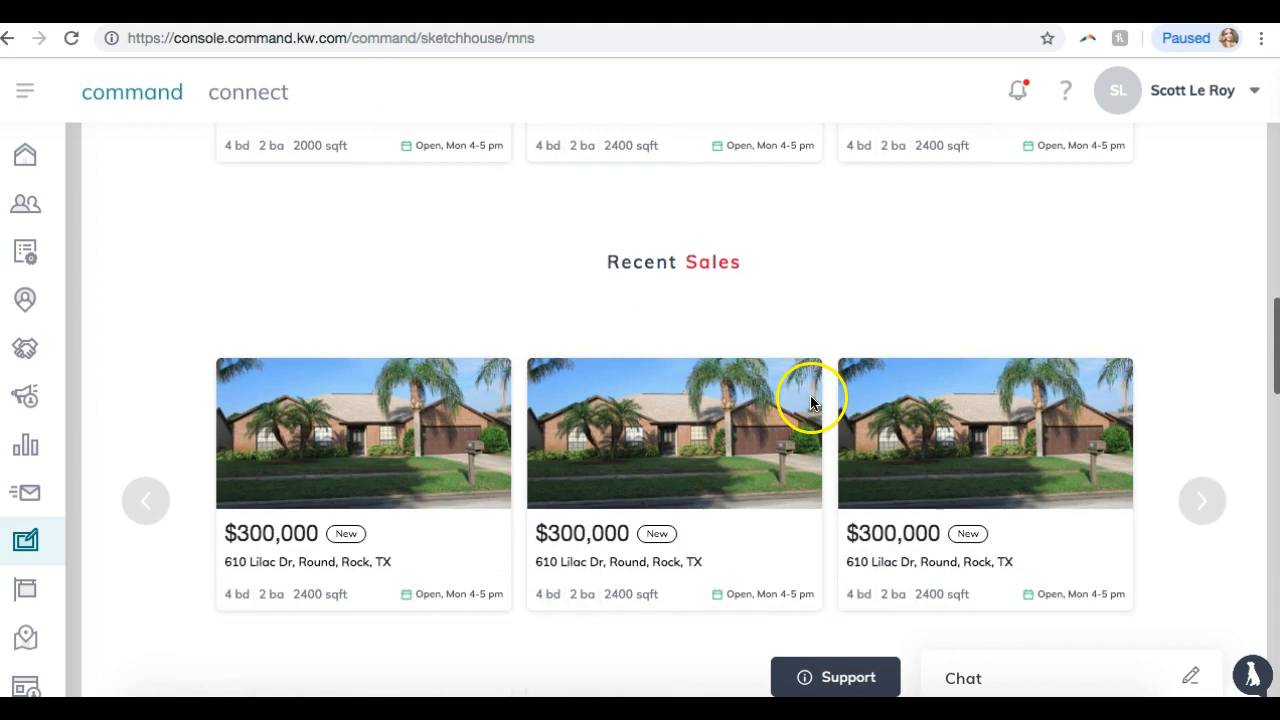
scroll(810, 408, "down", 10)
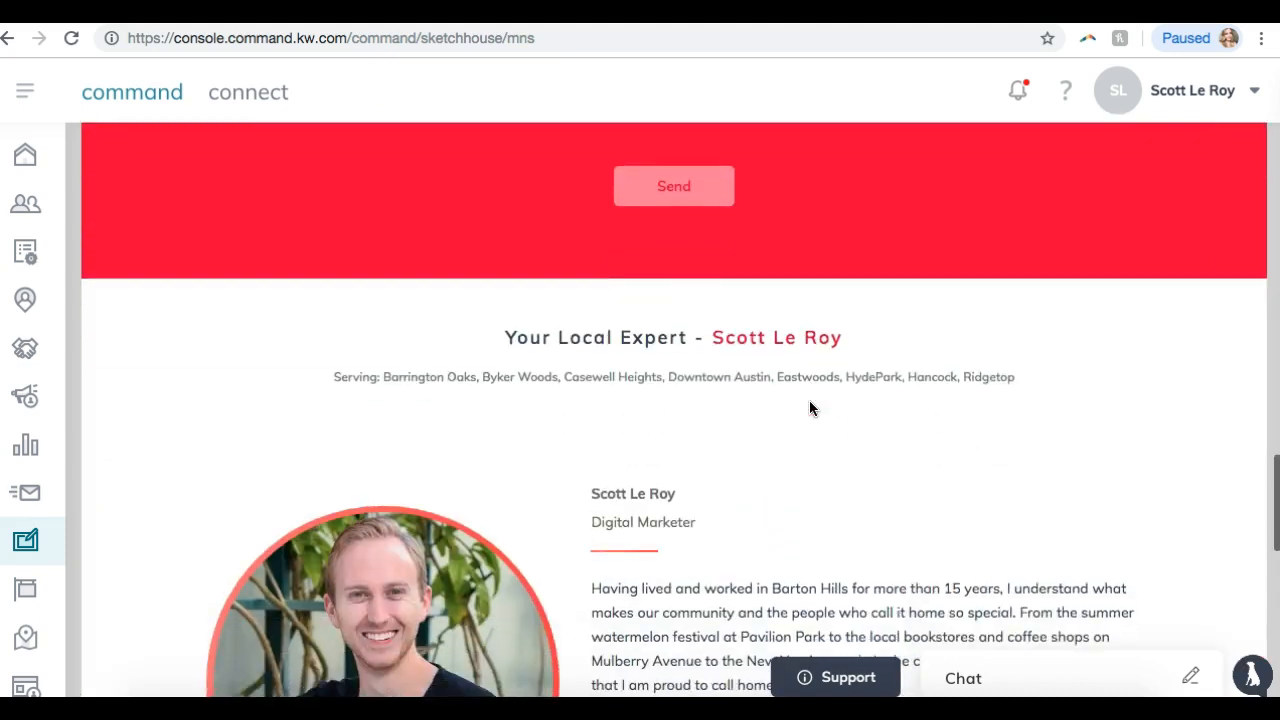
scroll(809, 410, "down", 2)
scroll(809, 412, "up", 2)
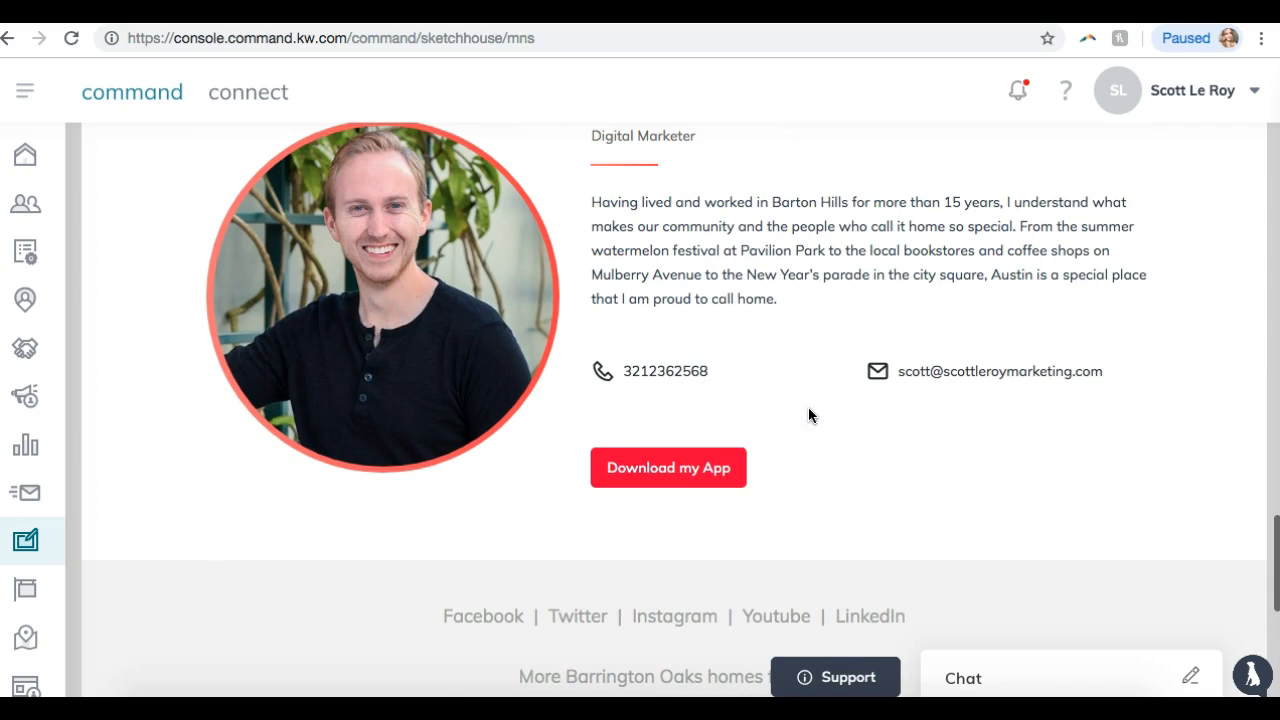
scroll(810, 415, "down", 5)
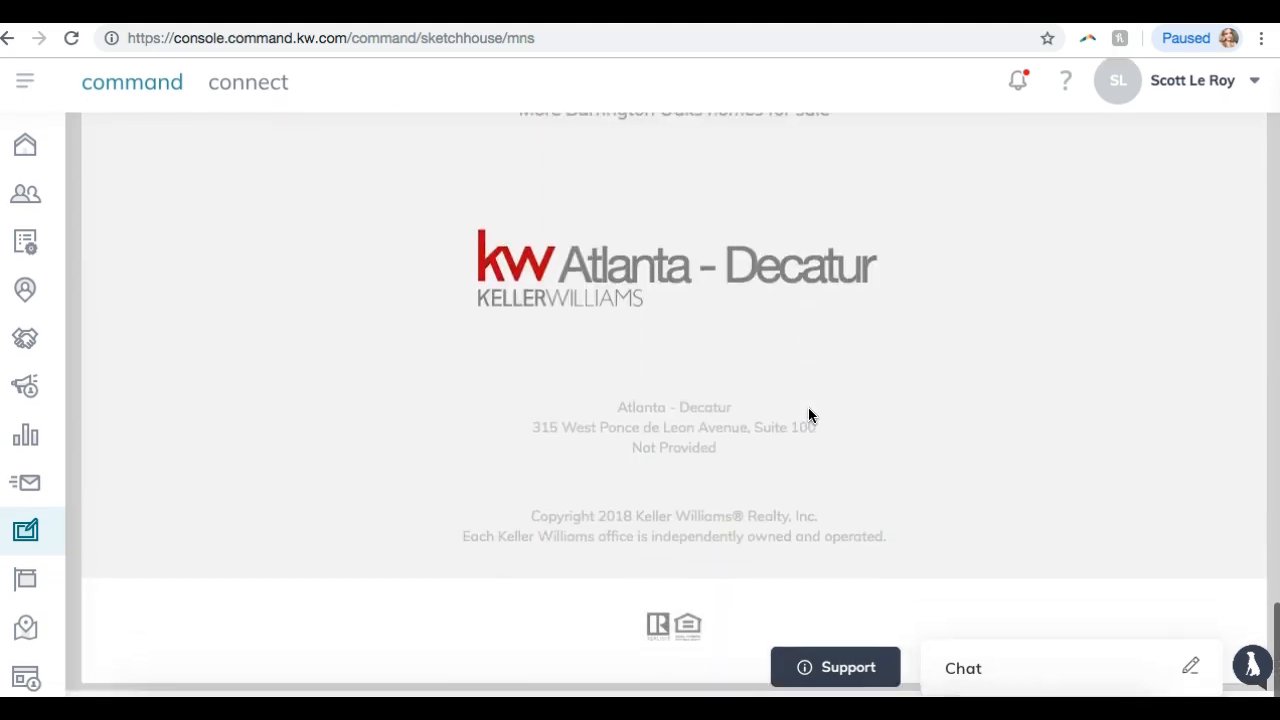
scroll(811, 415, "up", 20)
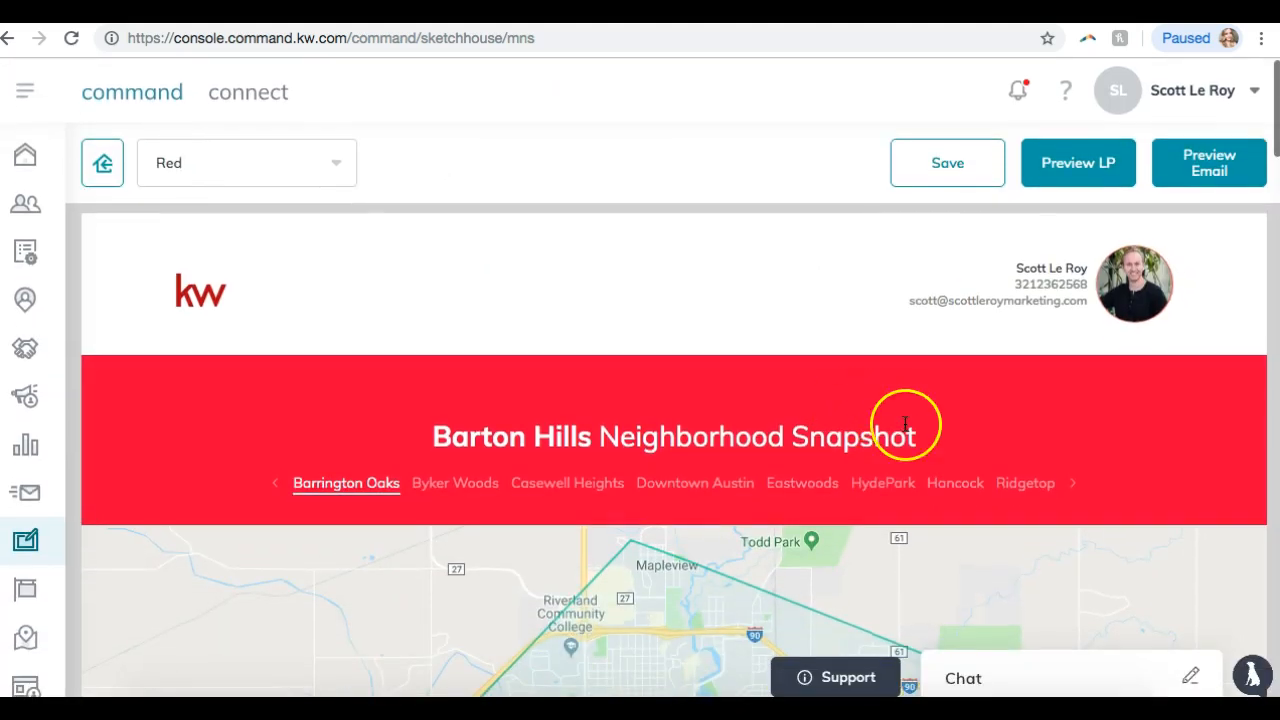
scroll(590, 312, "down", 4)
scroll(590, 312, "up", 4)
- Switch the Neighborhood Snapshot template to the Blue colour scheme, scroll through it, and preview it as a landing page
left_click(269, 181)
left_click(229, 258)
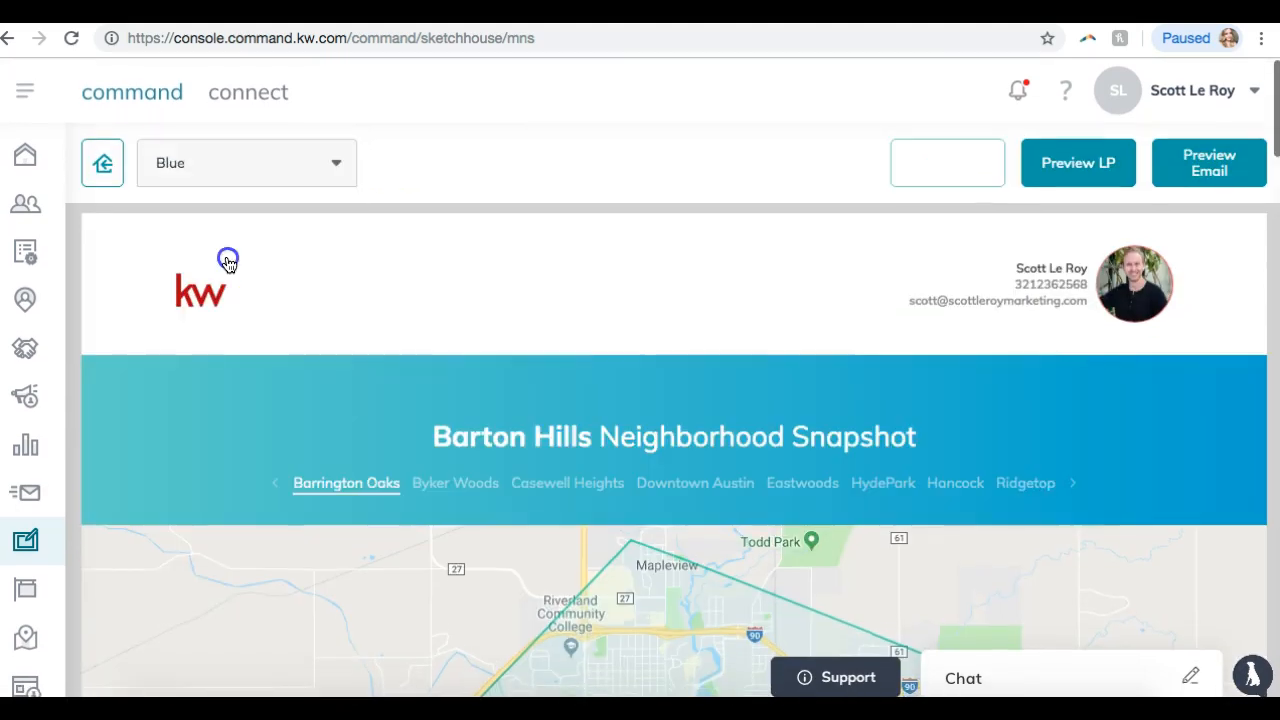
scroll(320, 263, "down", 8)
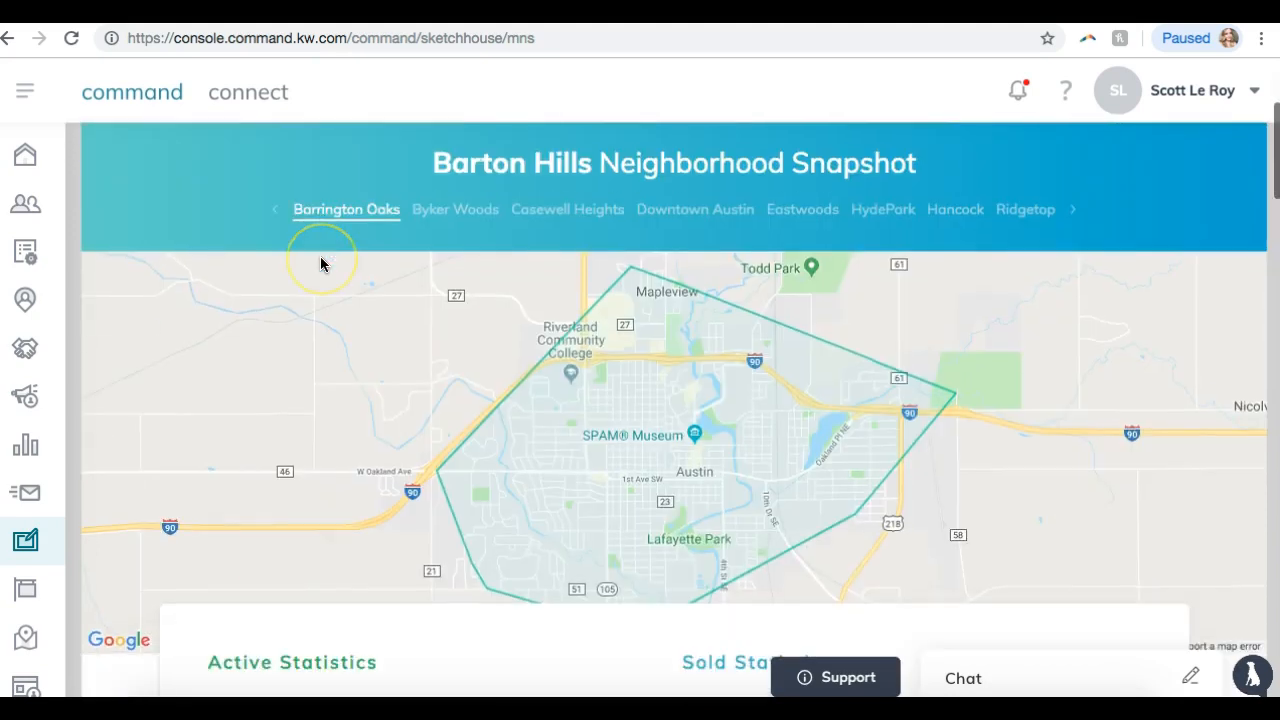
scroll(363, 446, "down", 10)
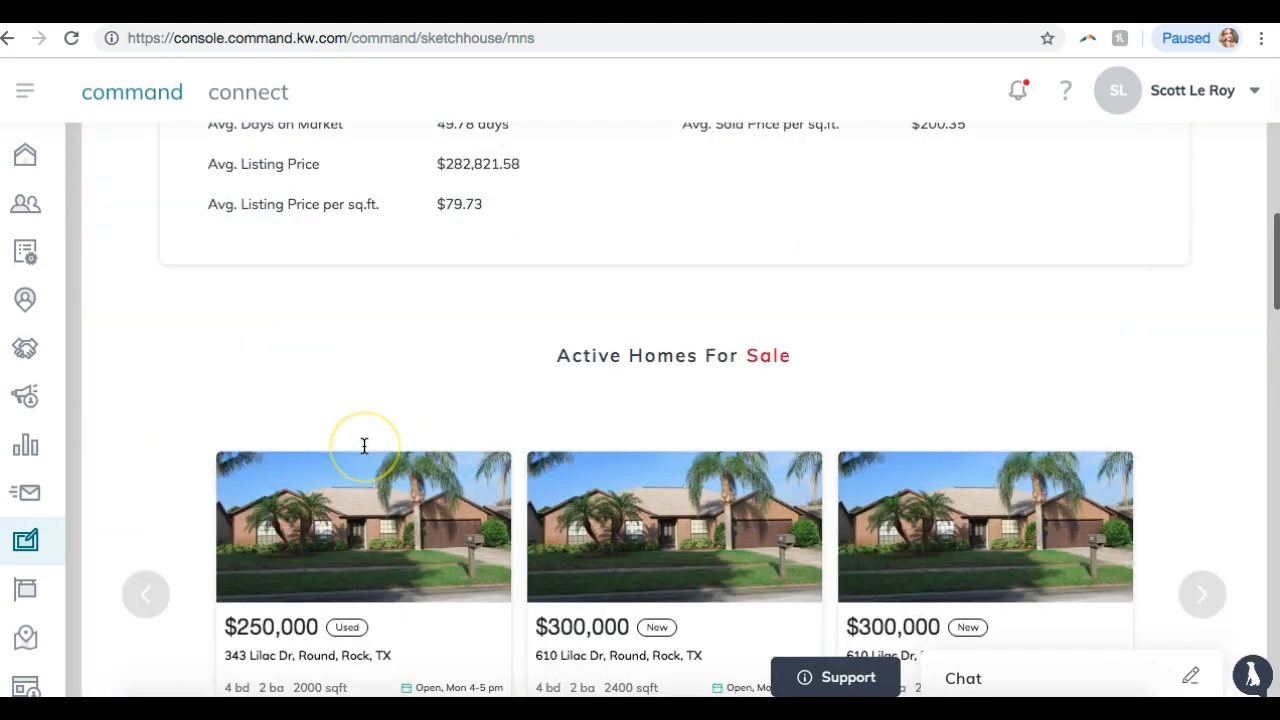
scroll(478, 573, "down", 5)
scroll(477, 570, "up", 15)
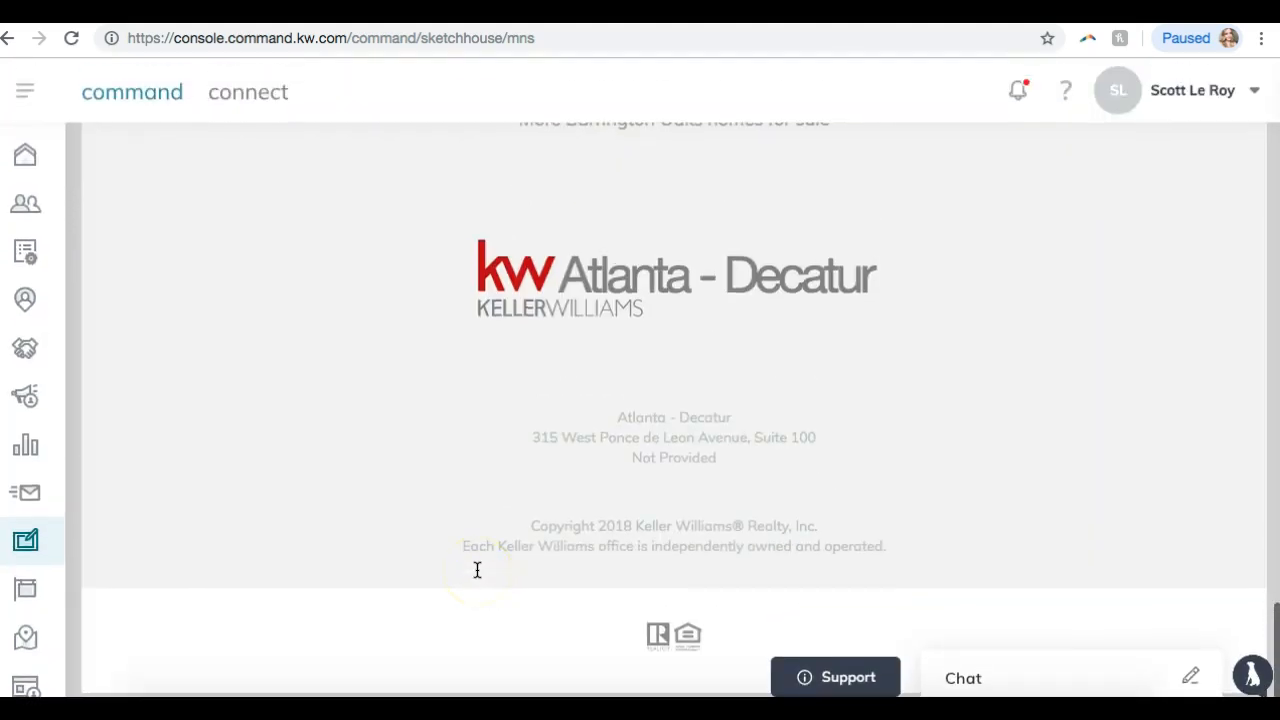
scroll(477, 570, "up", 10)
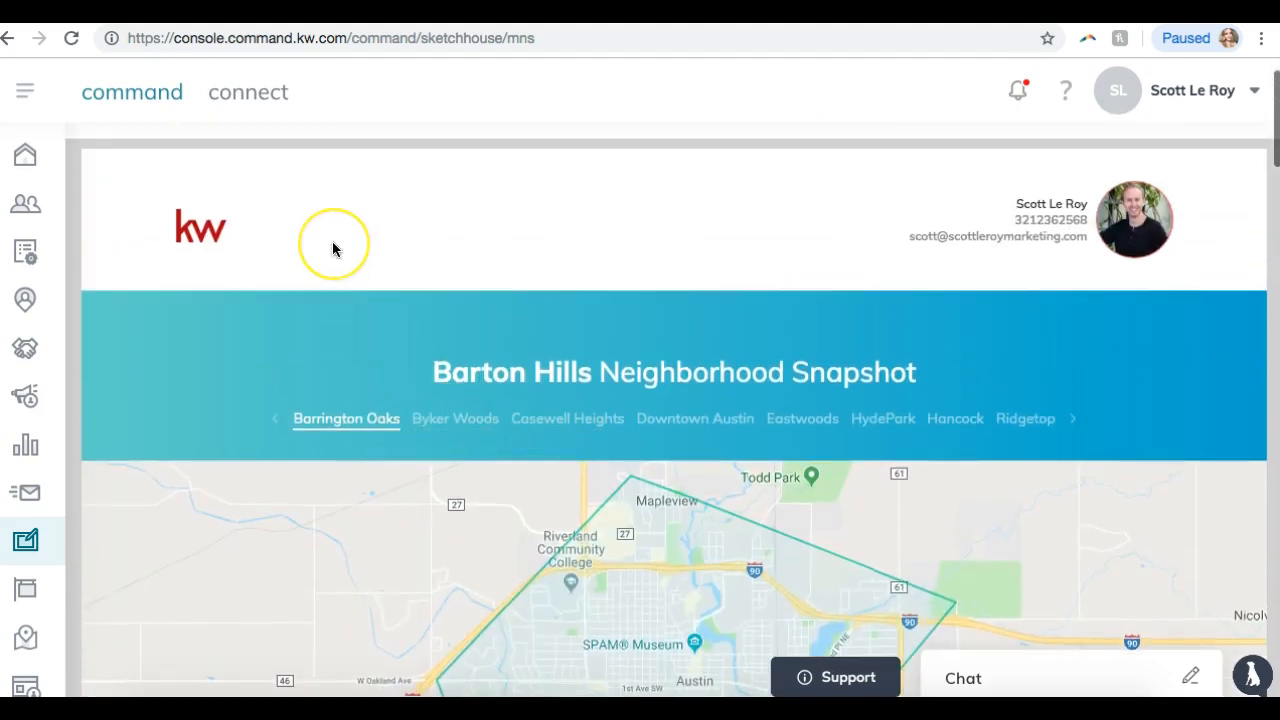
scroll(333, 247, "up", 1)
left_click(1070, 172)
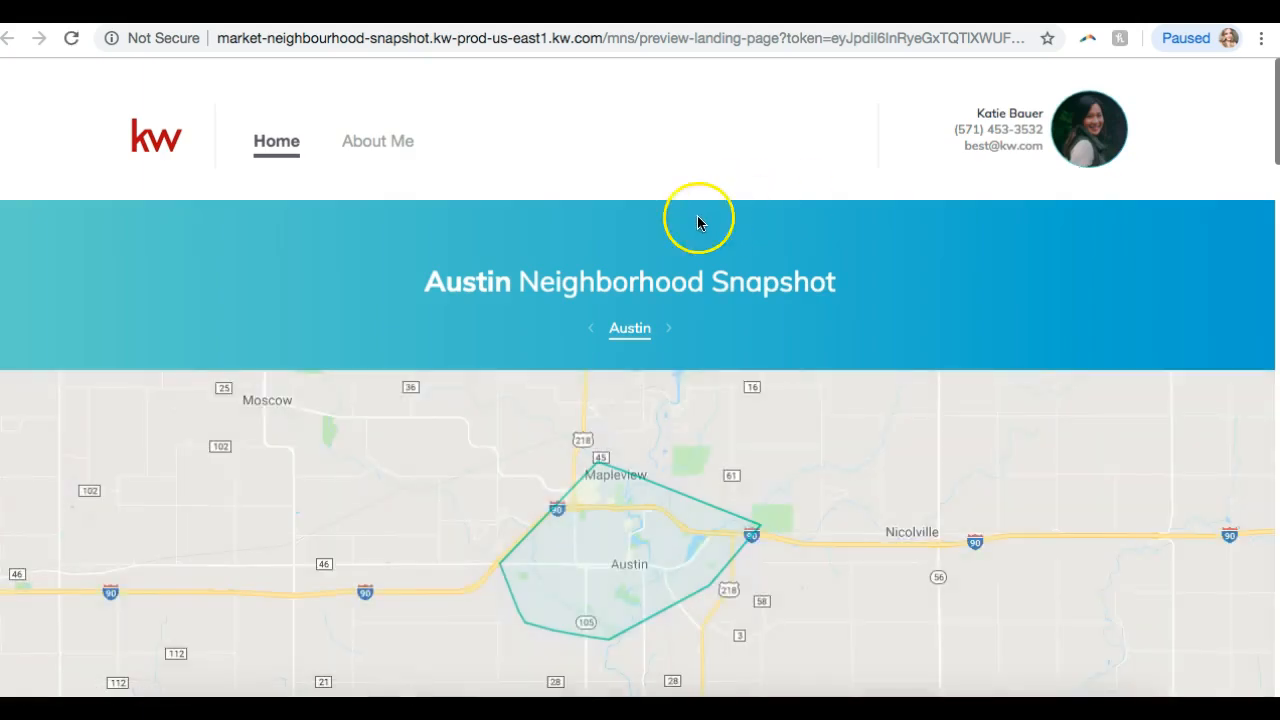
- Scroll through the blue landing-page preview, then reload it from the top
scroll(700, 230, "down", 10)
scroll(690, 238, "down", 15)
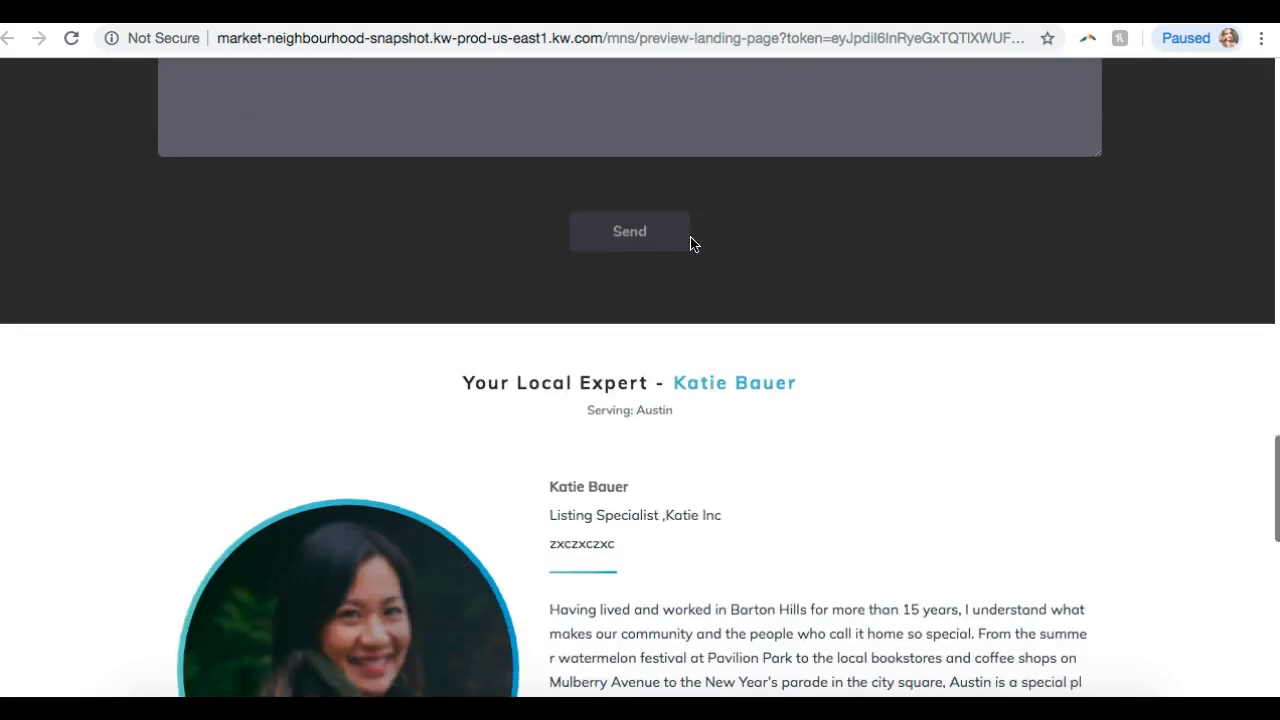
left_click(688, 238)
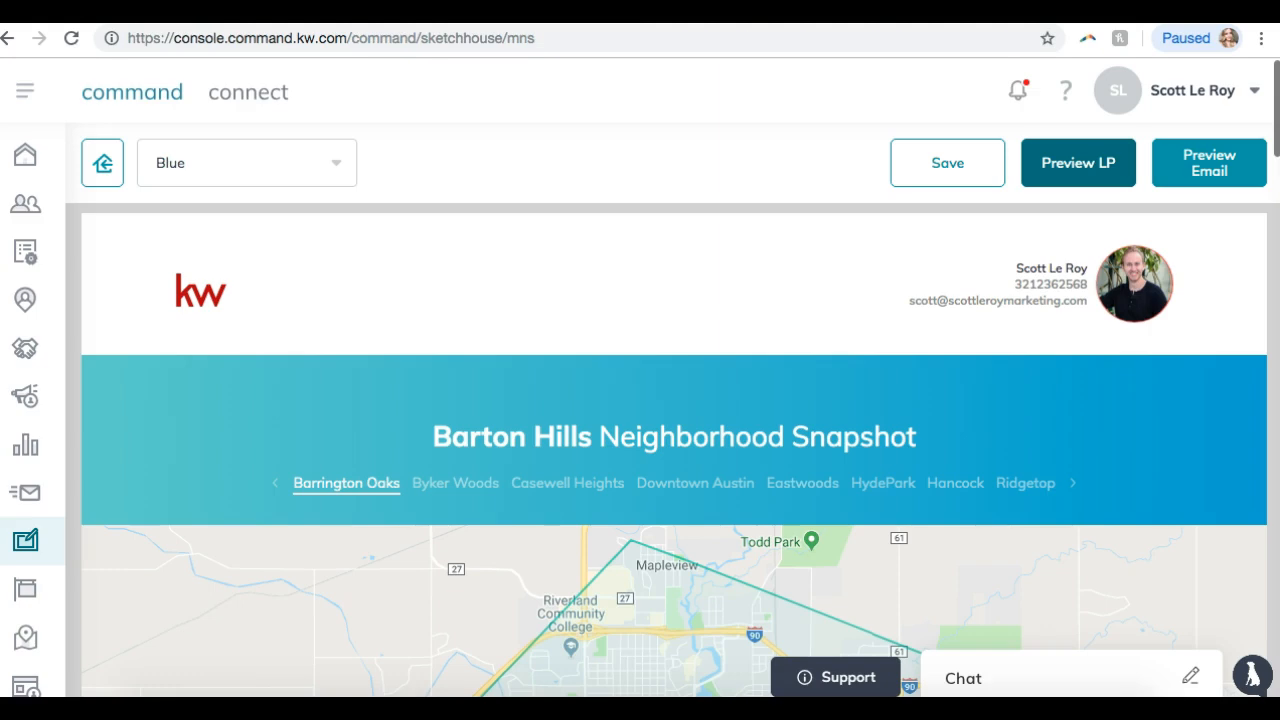
- Preview the blue template as an email, scroll through it, and return to the editor
left_click(1212, 160)
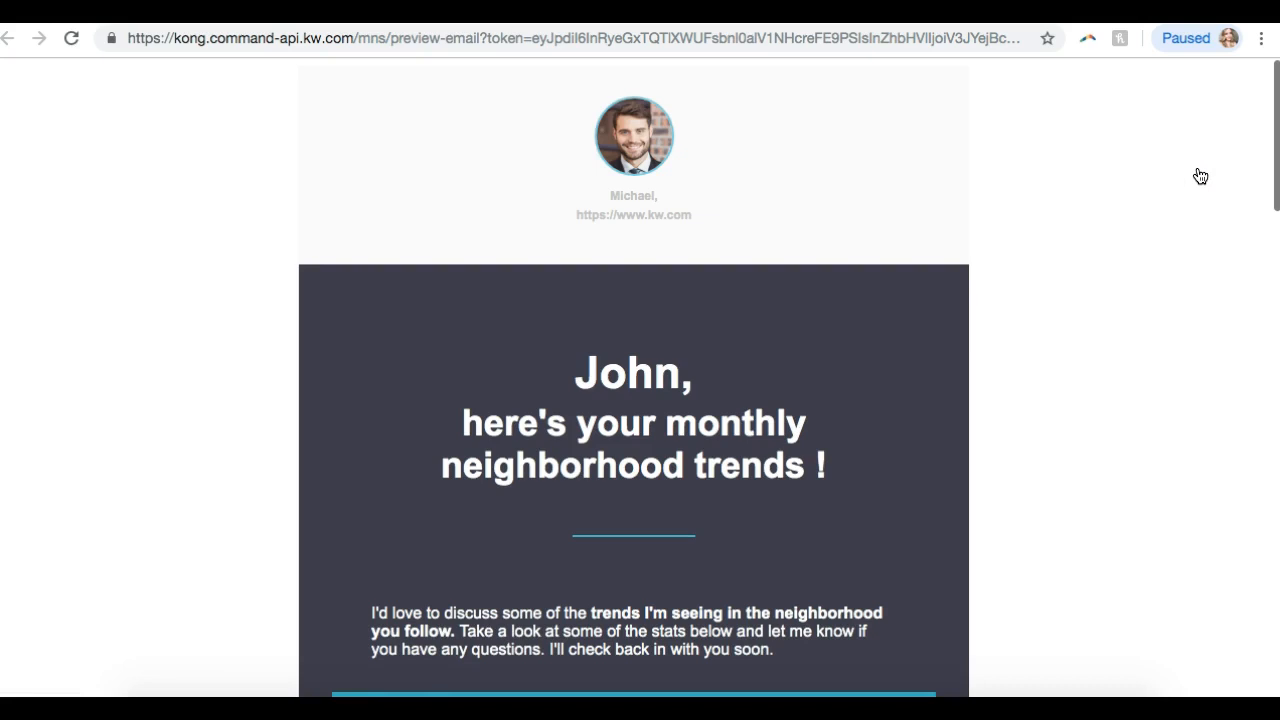
scroll(1200, 176, "down", 10)
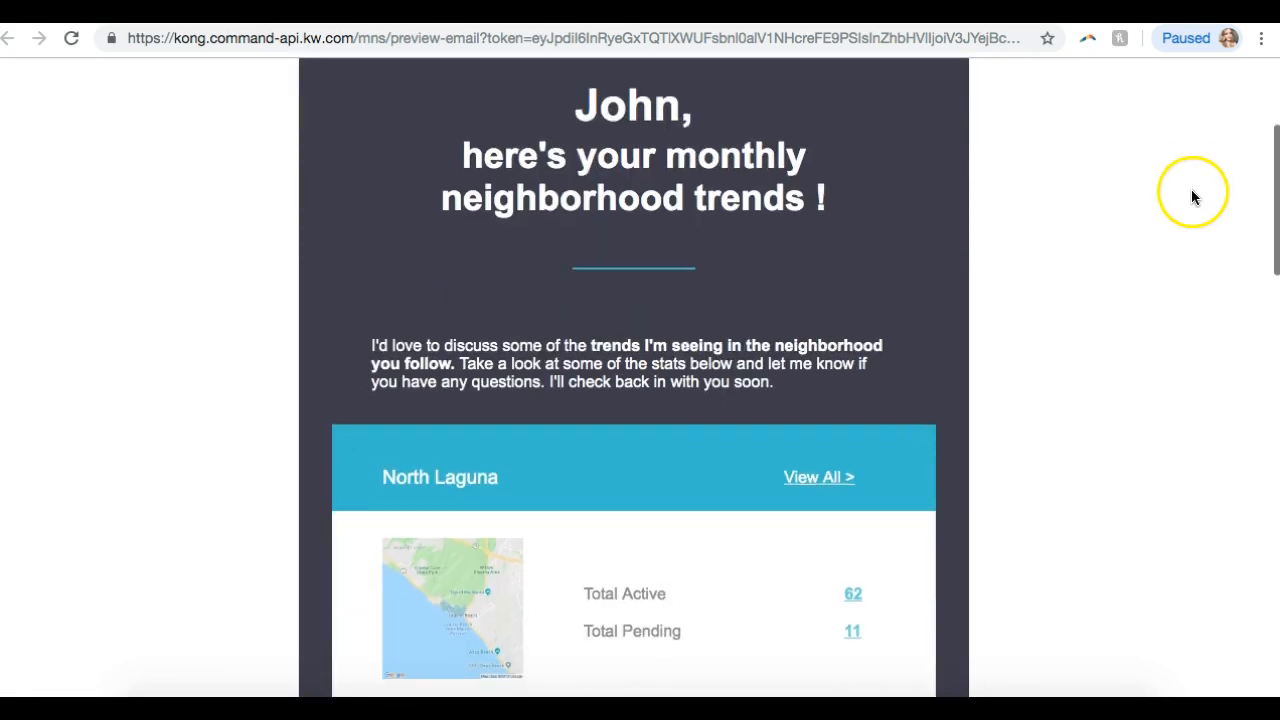
scroll(1190, 203, "down", 5)
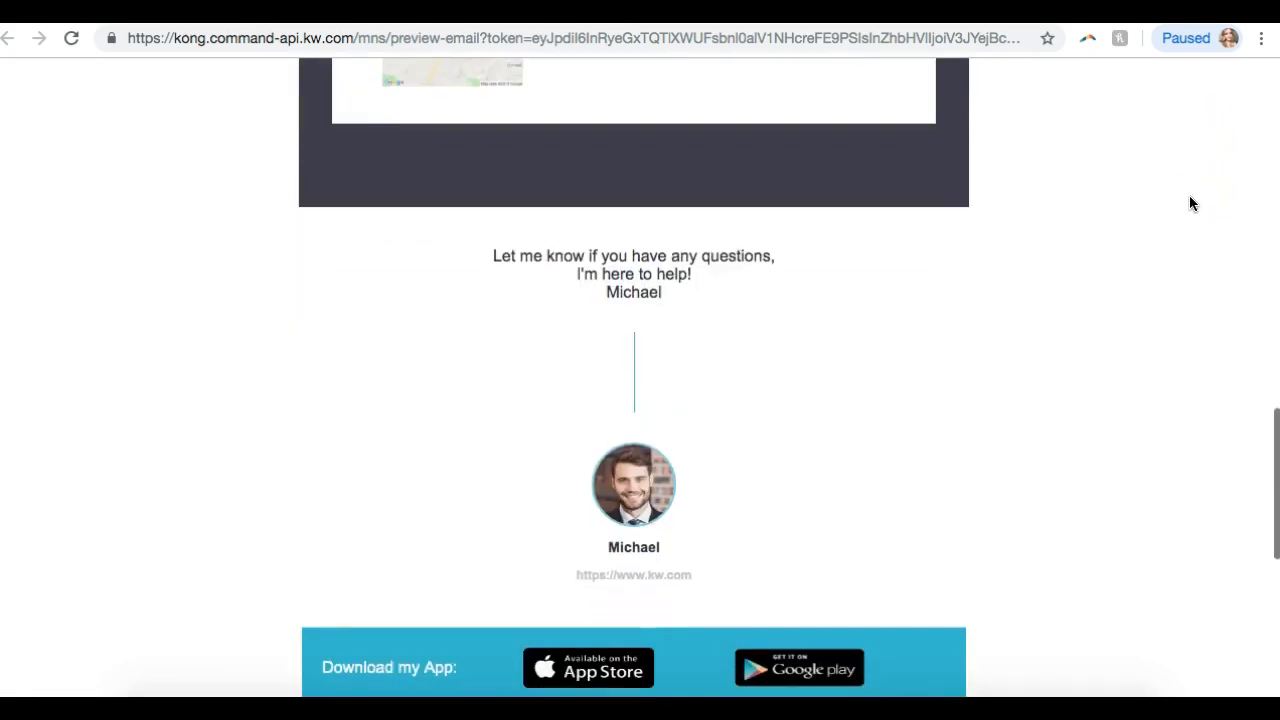
left_click(166, 12)
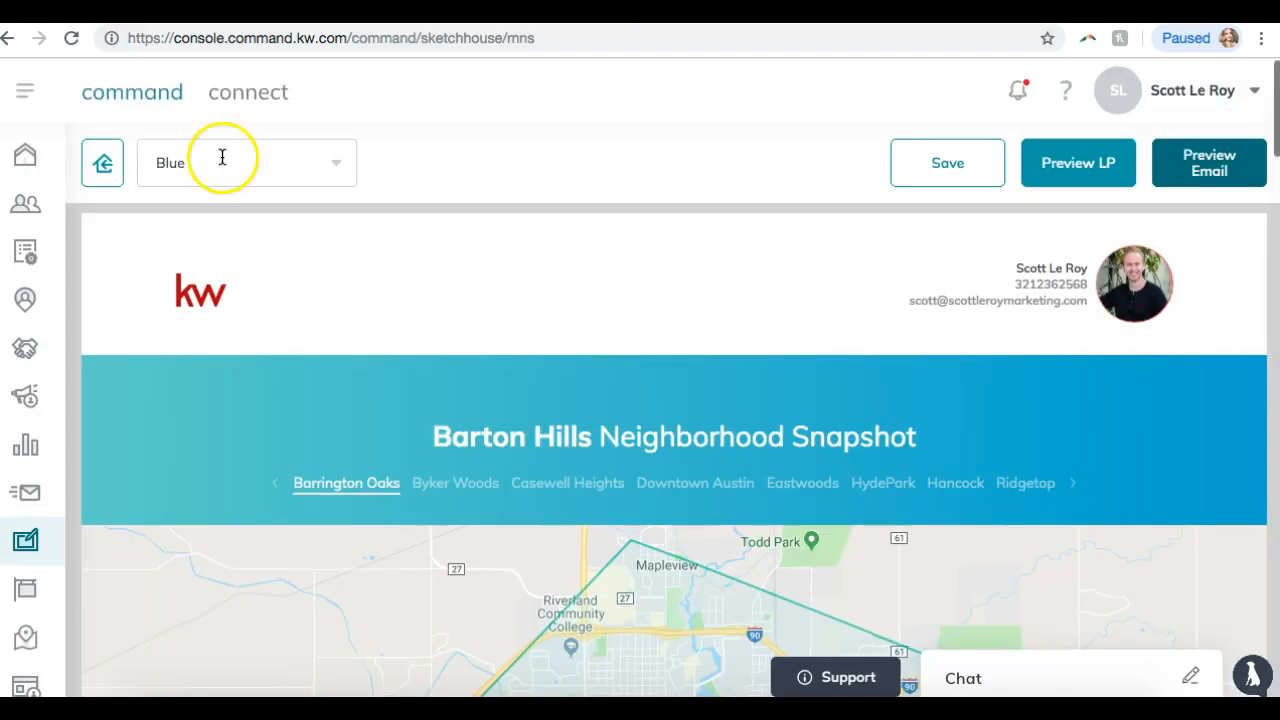
- Return to the SketchHouse My Templates library listing Test Template 4/9 and Market Snap Default Template
scroll(632, 560, "down", 5)
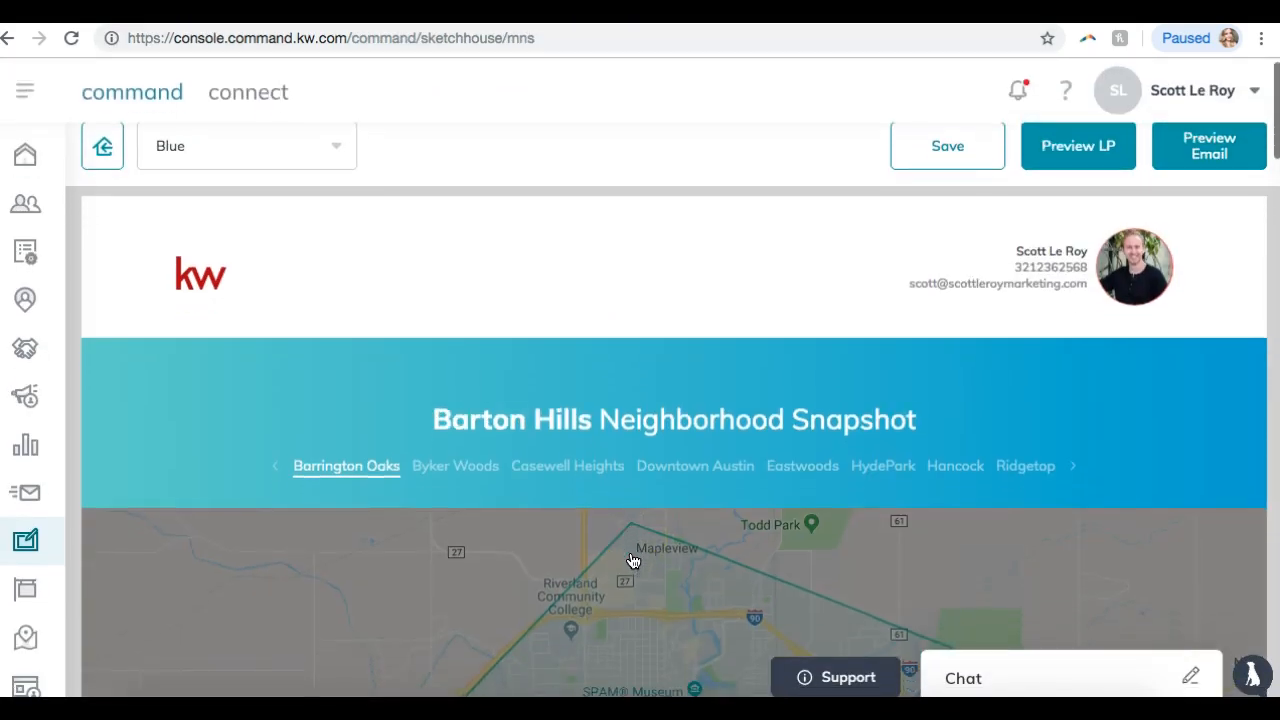
scroll(963, 362, "up", 5)
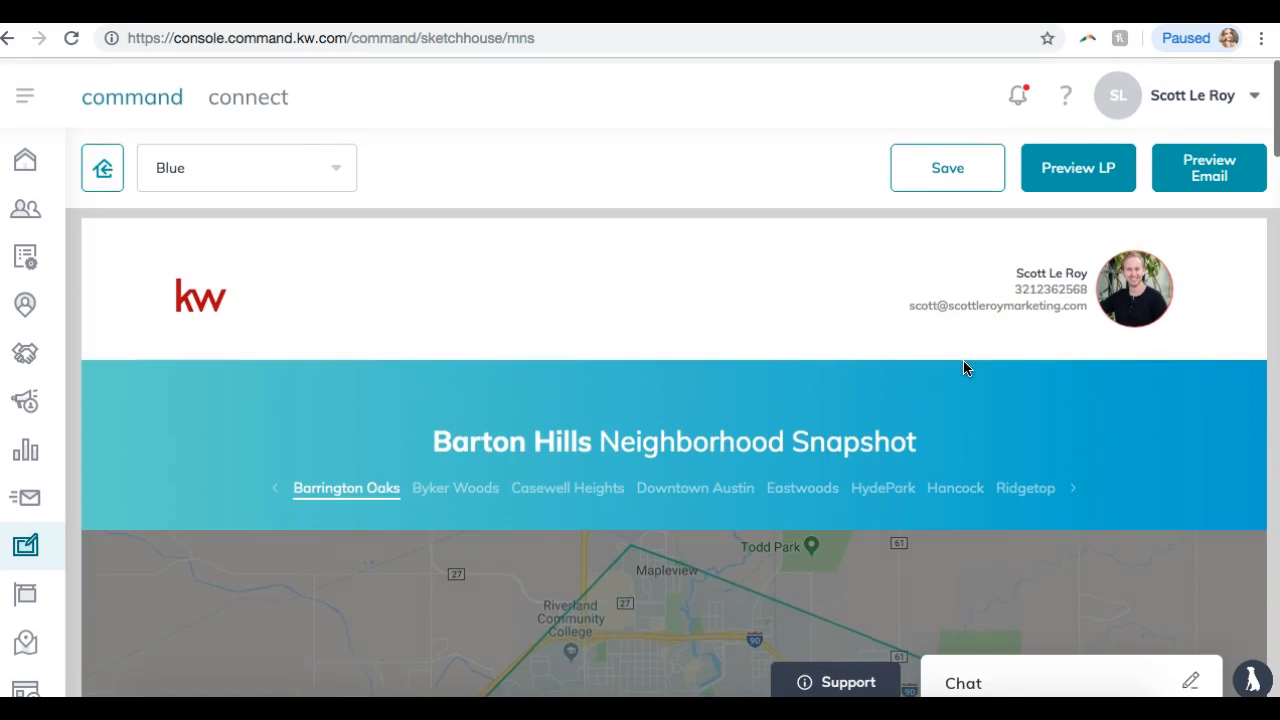
left_click(28, 540)
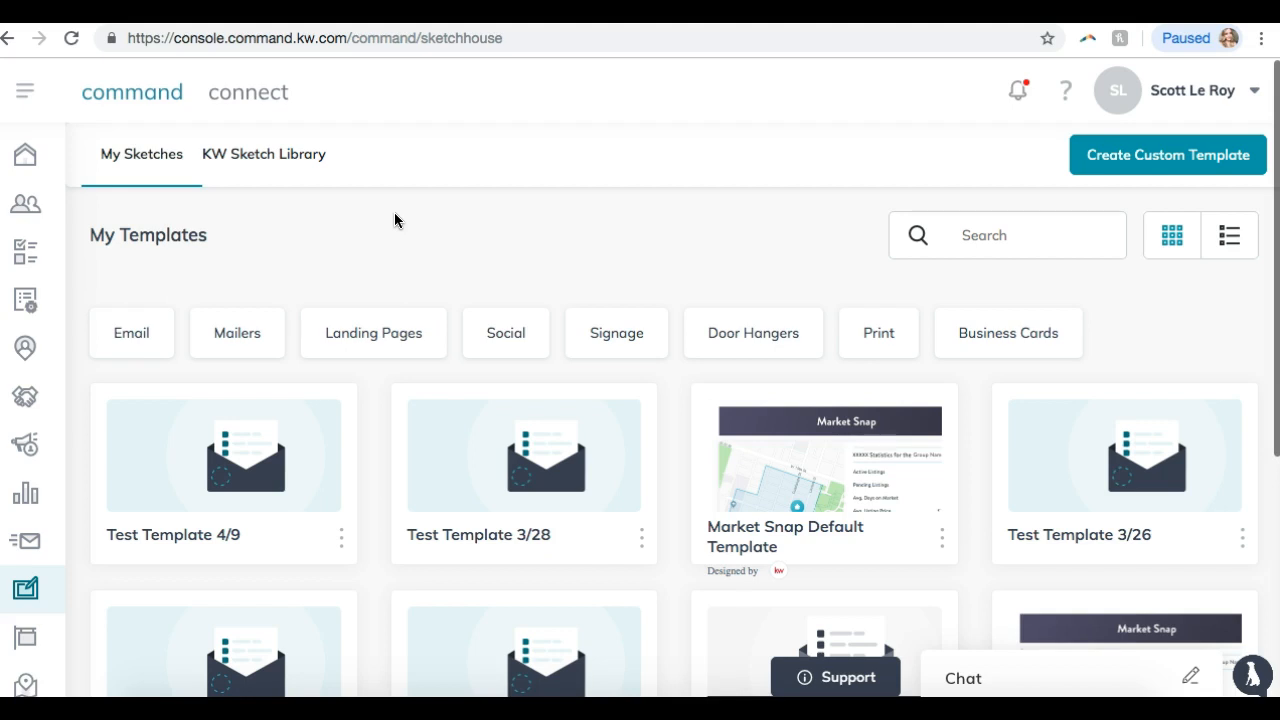
left_click(28, 587)
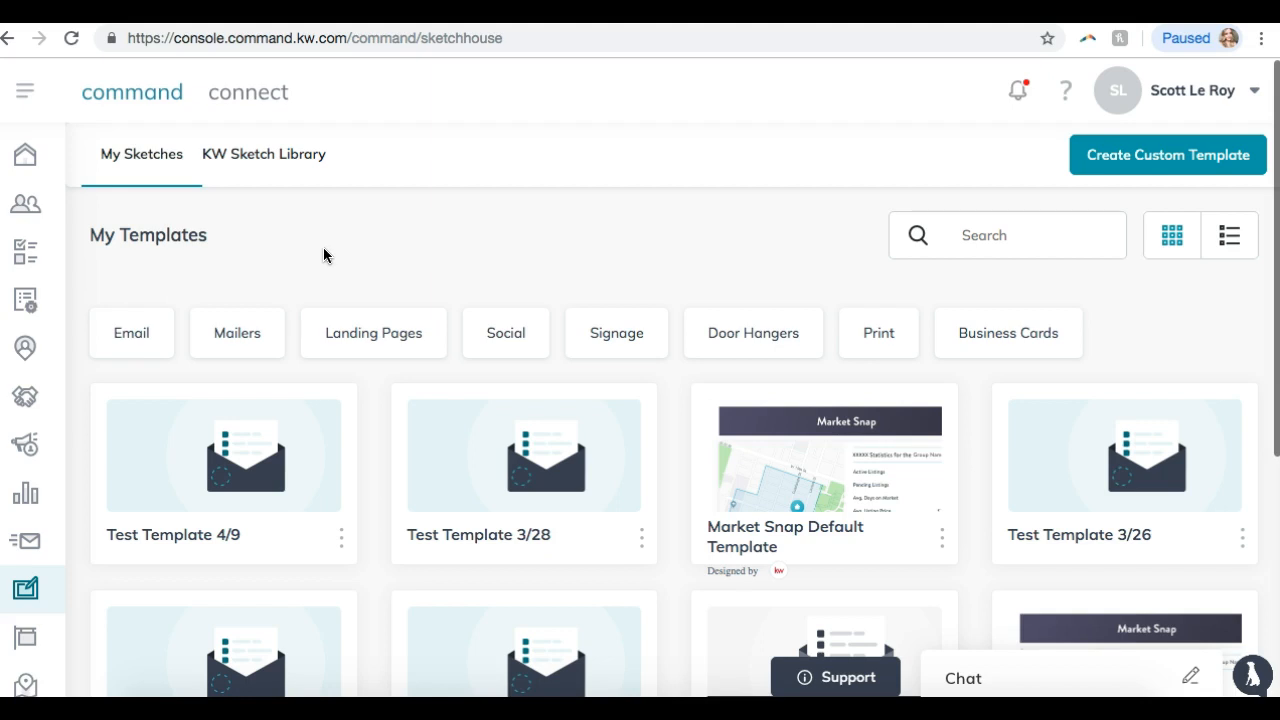
- Load the Scott Le Roy Marketing KW Resources support page from the 'scot' address suggestion
left_click(309, 40)
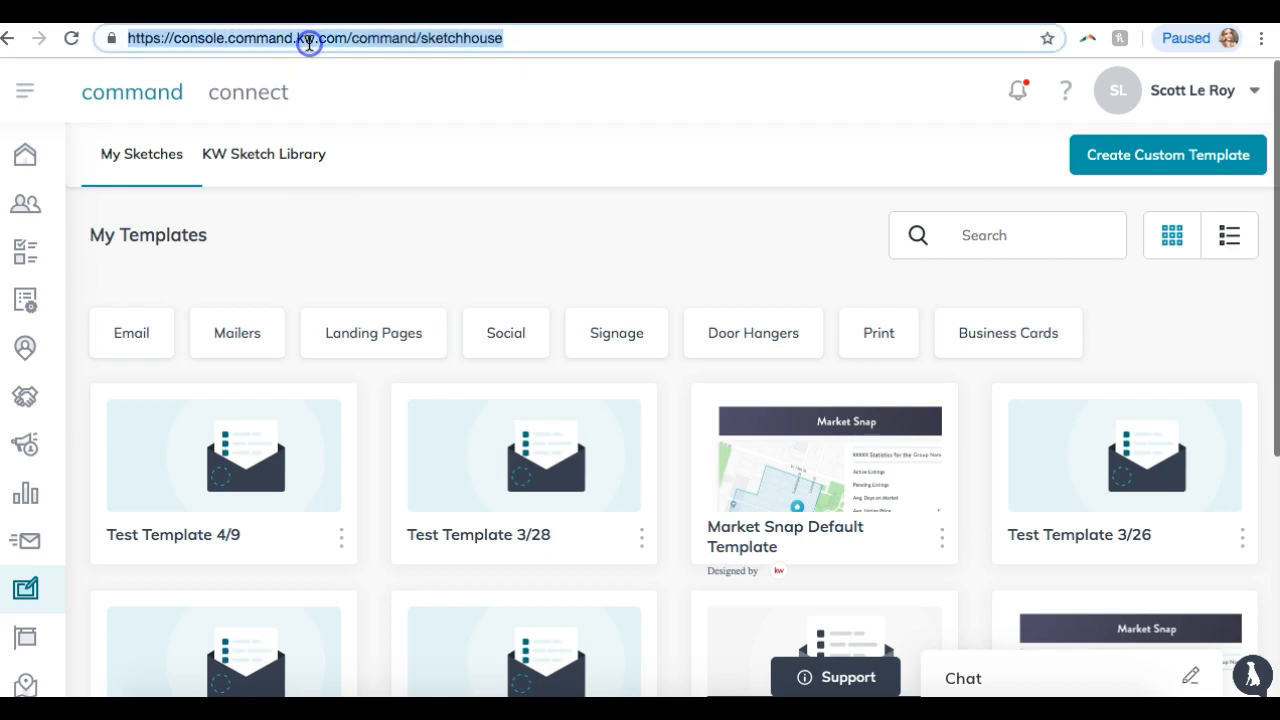
type("scottleroymarketing")
key("Return")
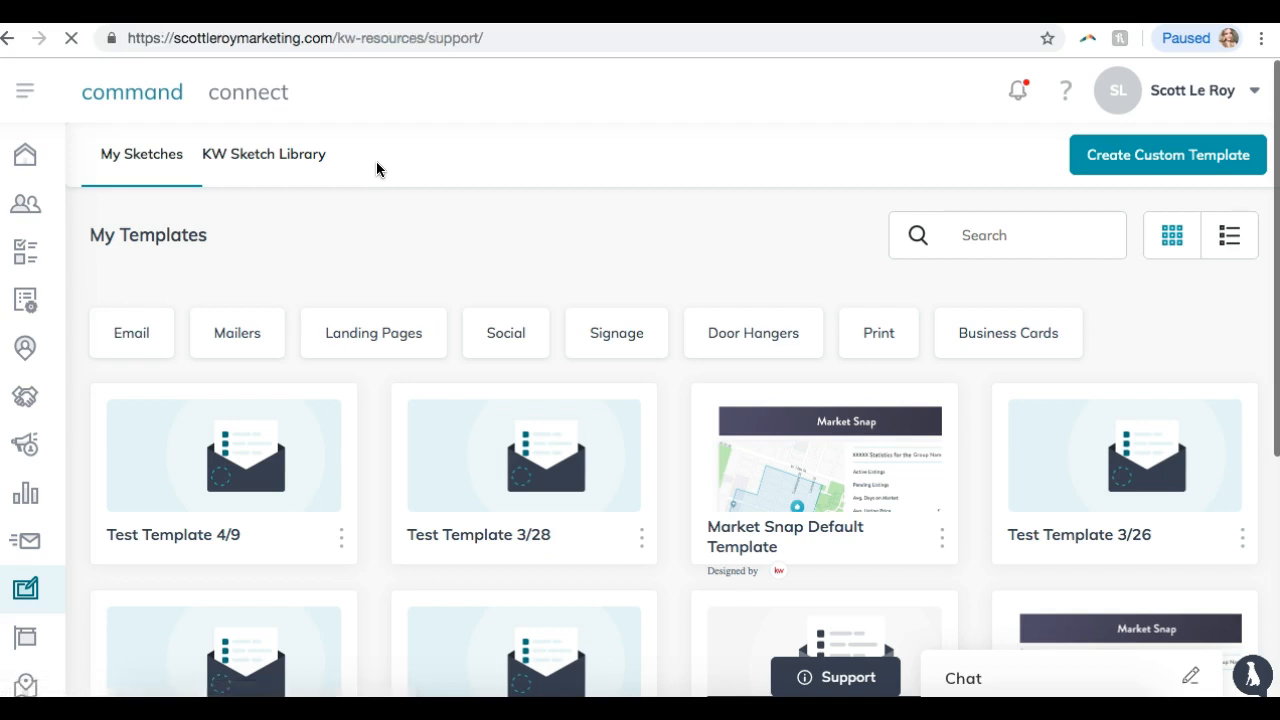
- Scroll to the Contact Us Today footer and highlight the support phone and e-mail lines
scroll(376, 161, "down", 15)
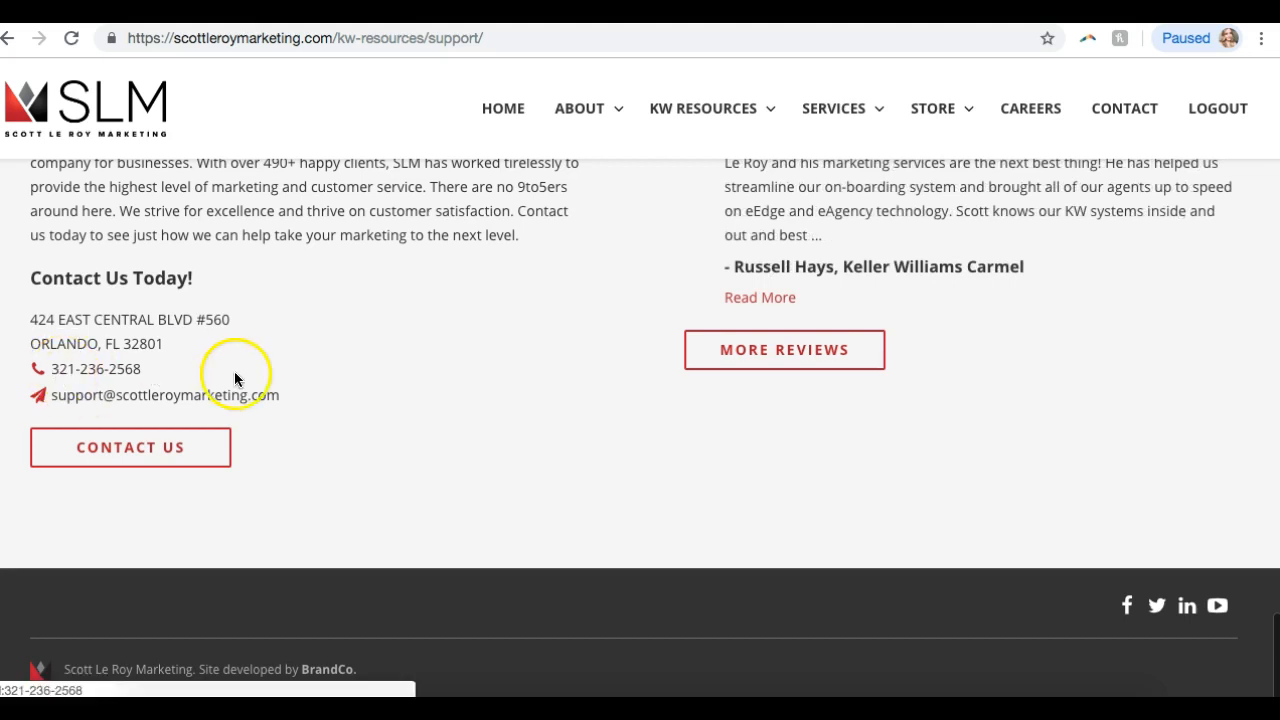
left_click_drag(296, 394, 51, 371)
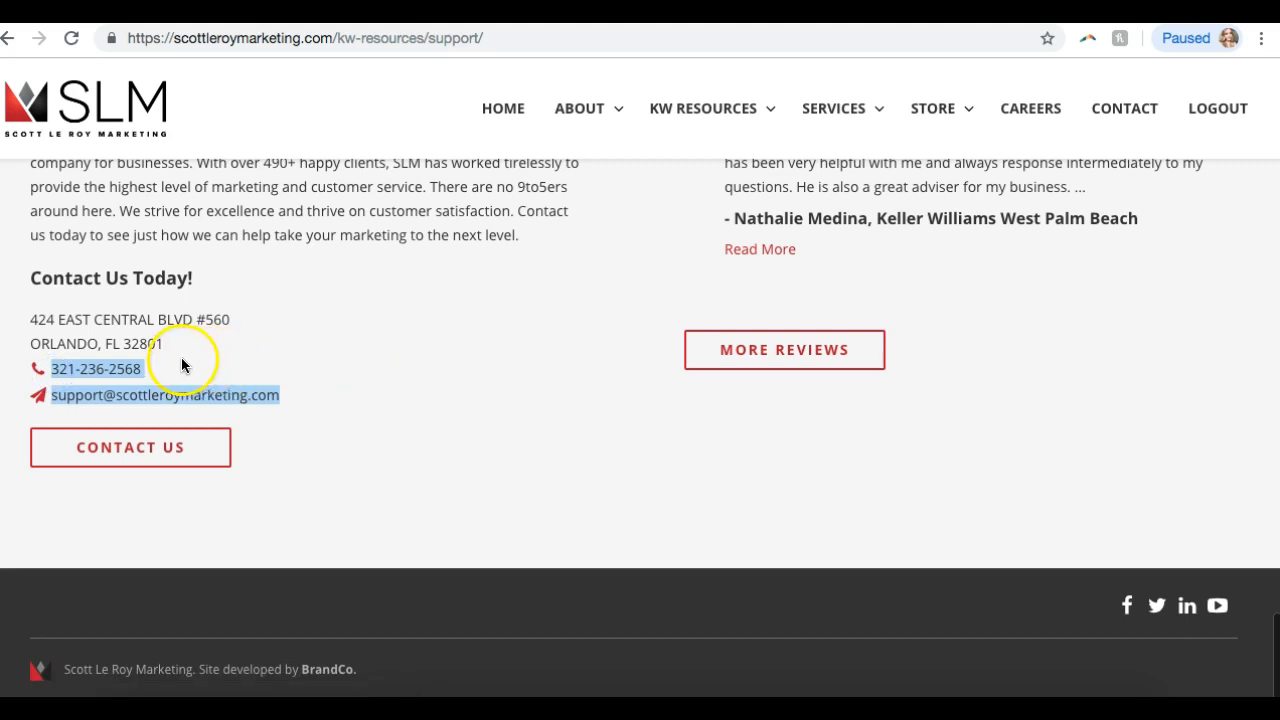
left_click(229, 354)
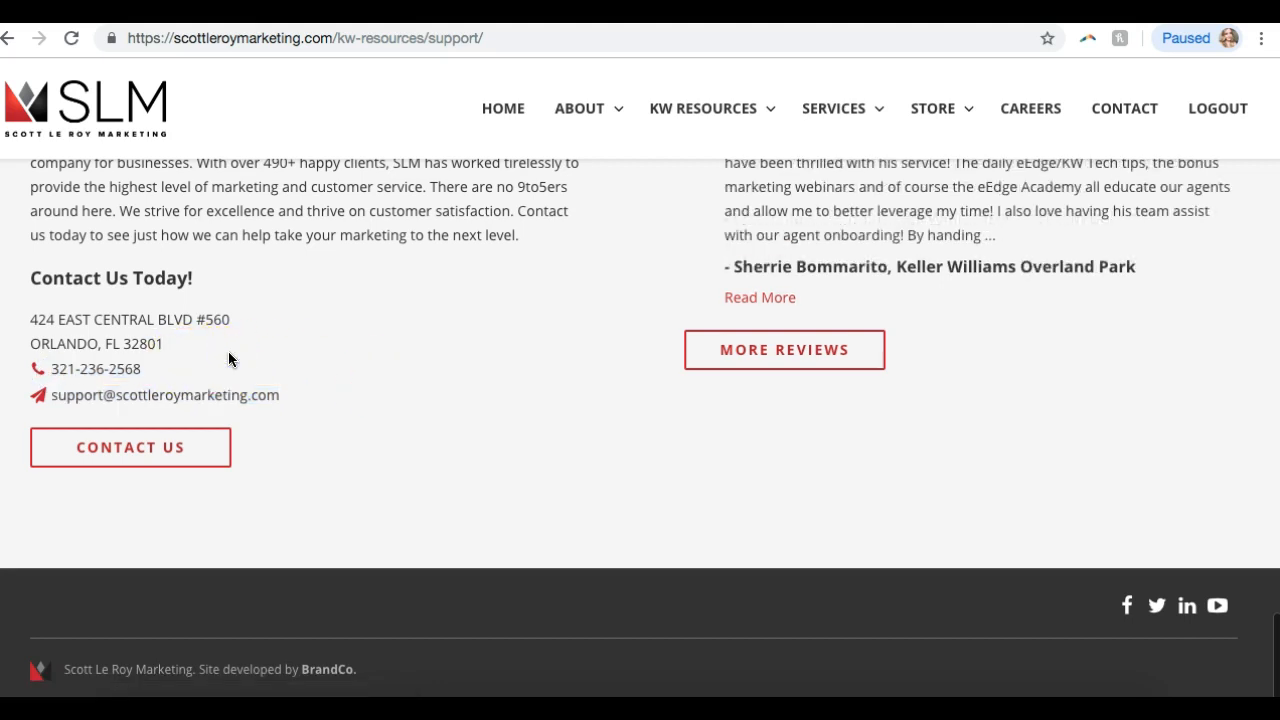